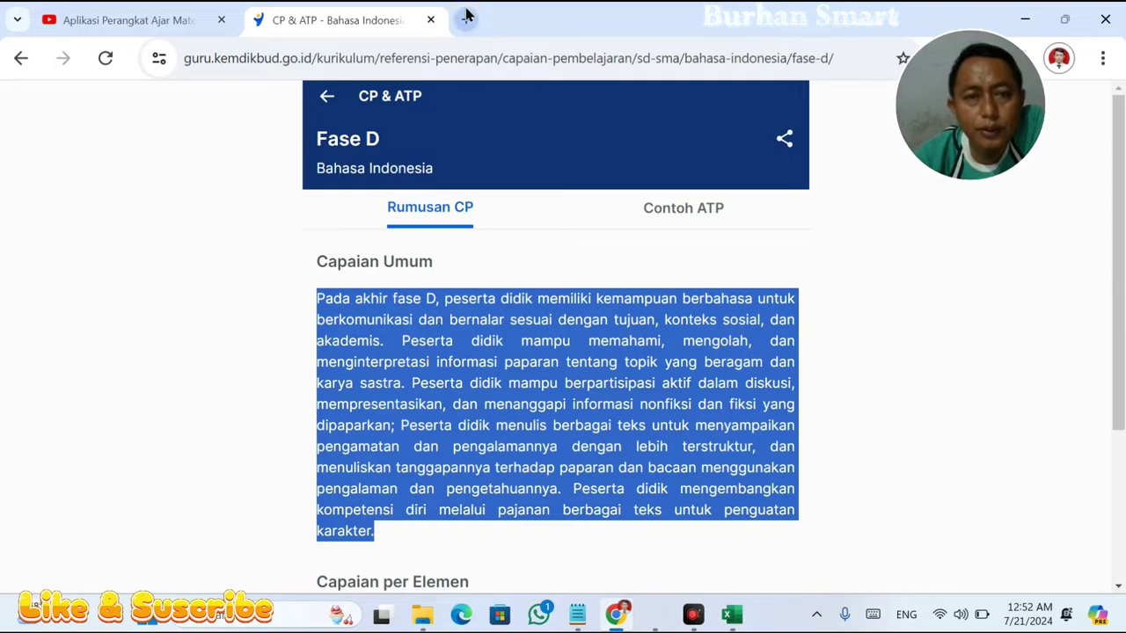
# - Search Google in a new tab for "materi bahasa indonesia kelas 7 kurikulum merdeka" and look through the results
pyautogui.write('MATER')
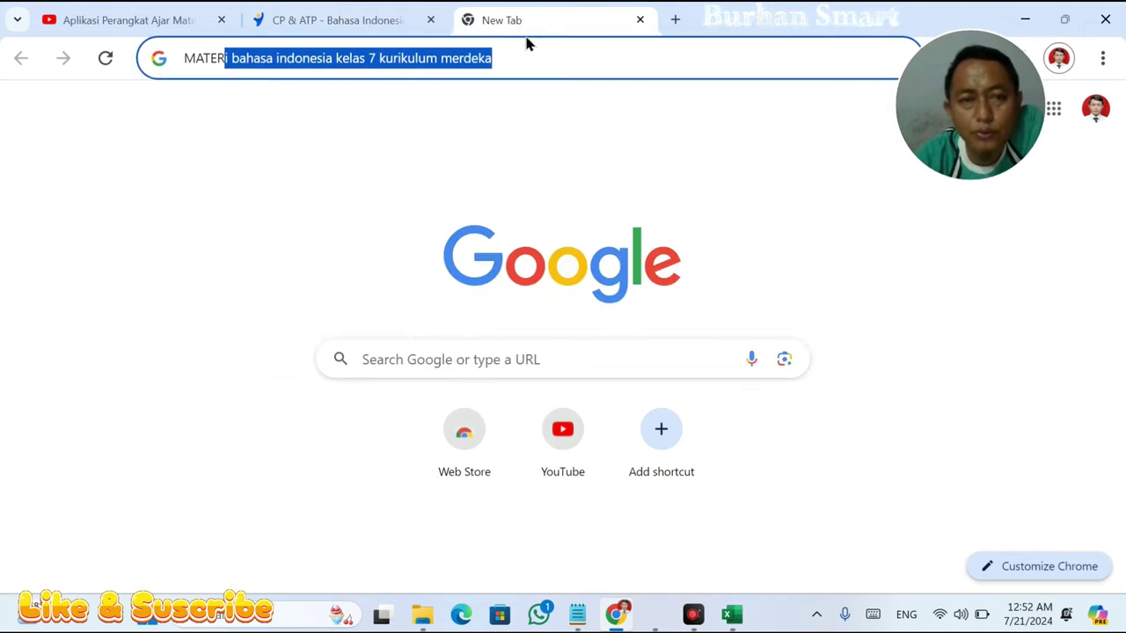
pyautogui.click(530, 61)
pyautogui.press('Return')
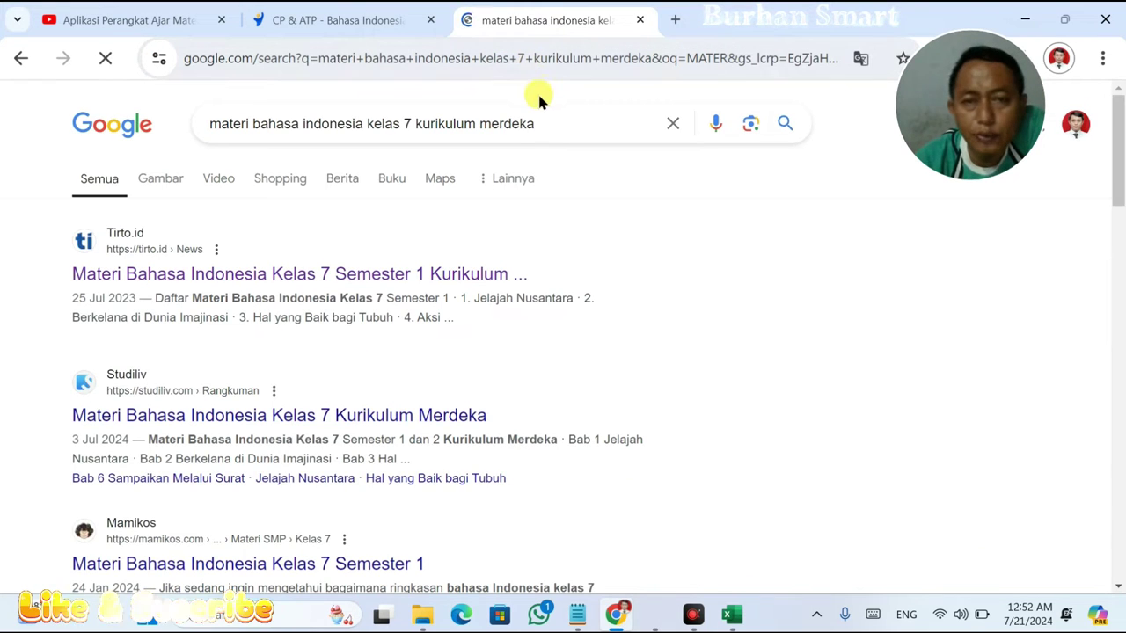
pyautogui.scroll(-1, 330, 275)
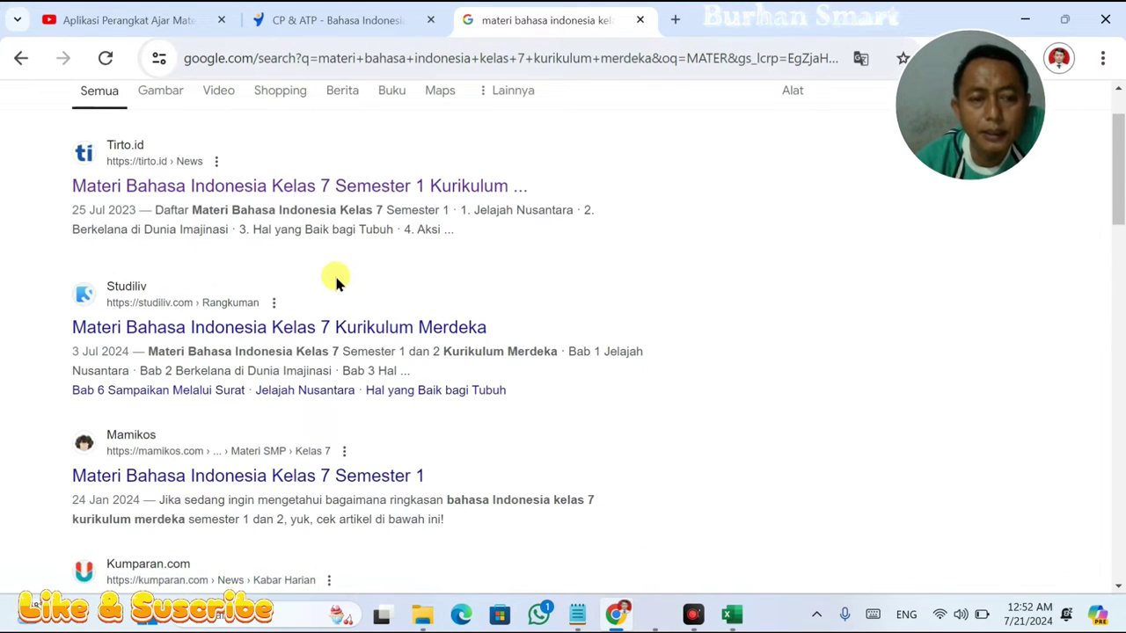
pyautogui.scroll(-5, 335, 279)
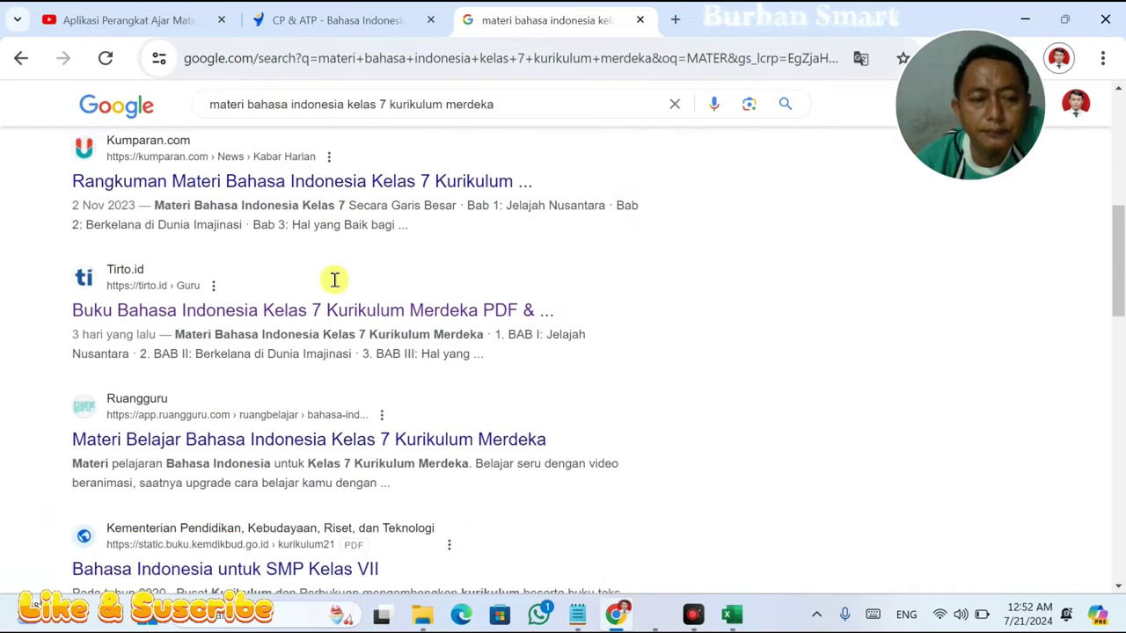
pyautogui.scroll(6, 335, 283)
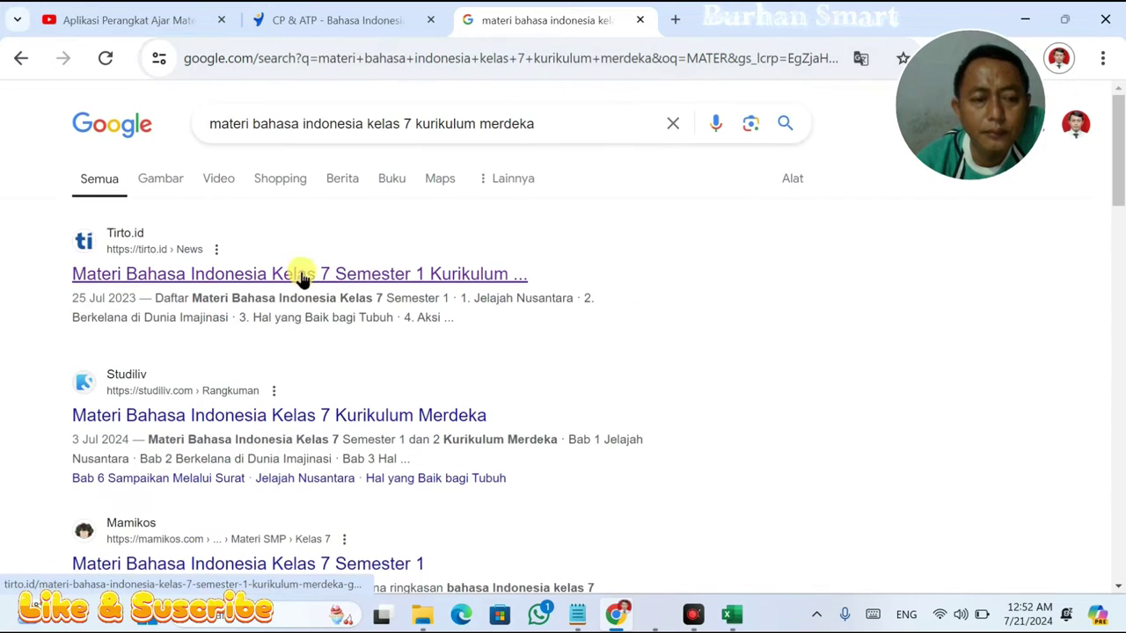
# - Open the Studiliv result "Materi Bahasa Indonesia Kelas 7 Kurikulum Merdeka" in a new tab and switch to it
pyautogui.rightClick(218, 421)
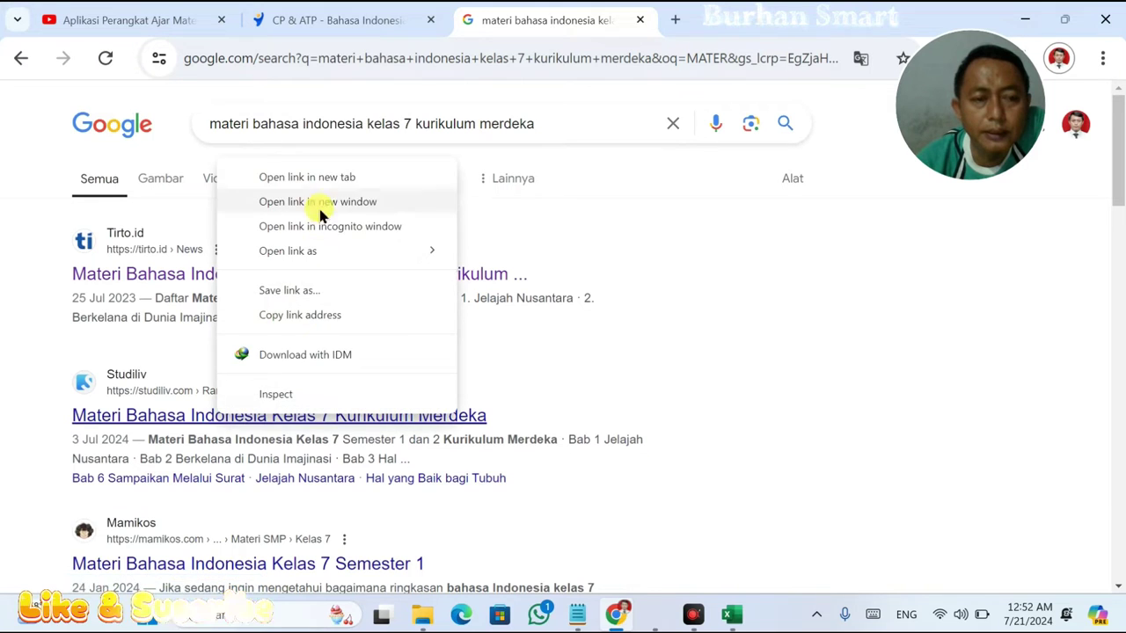
pyautogui.click(322, 176)
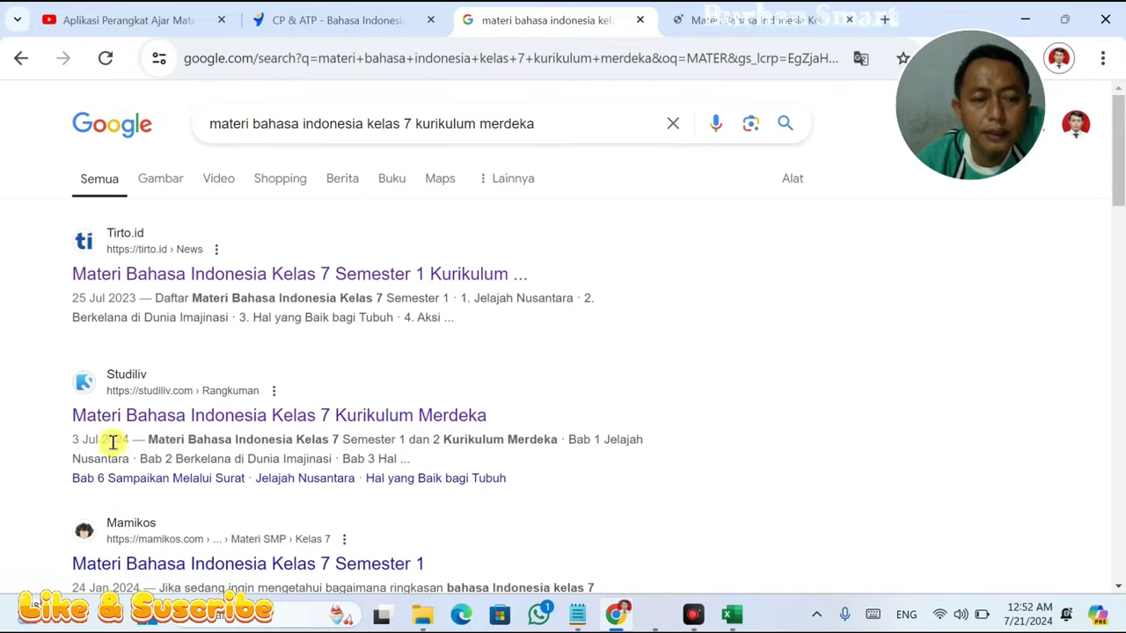
pyautogui.click(723, 19)
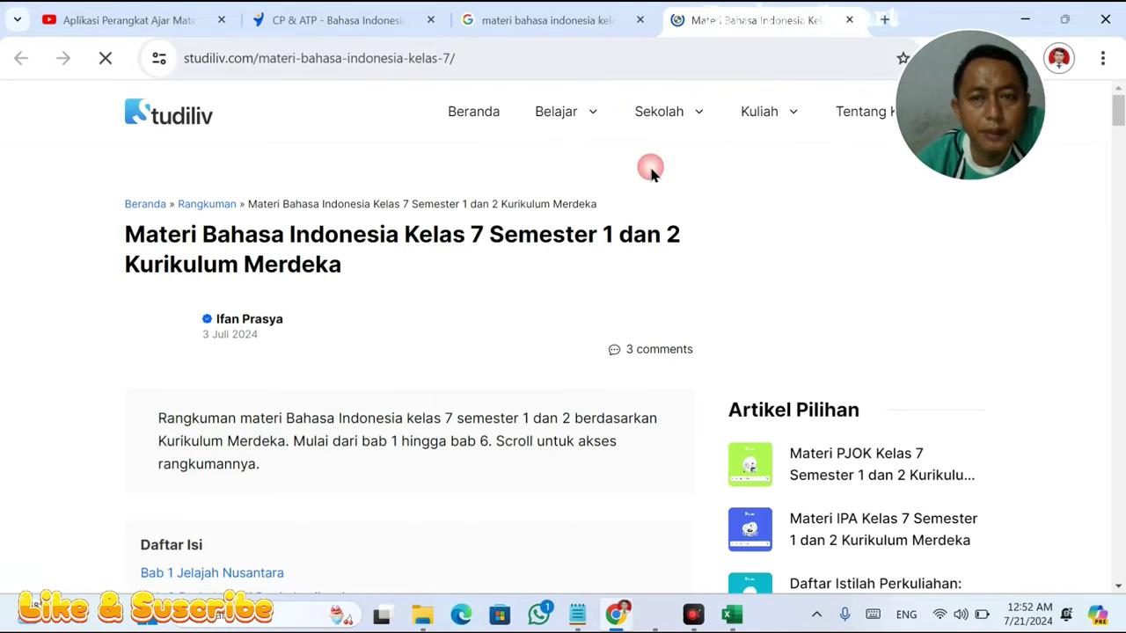
# - Examine the Studiliv article's chapter headings and subtopics from Bab 1 to Bab 6
pyautogui.scroll(-7, 546, 318)
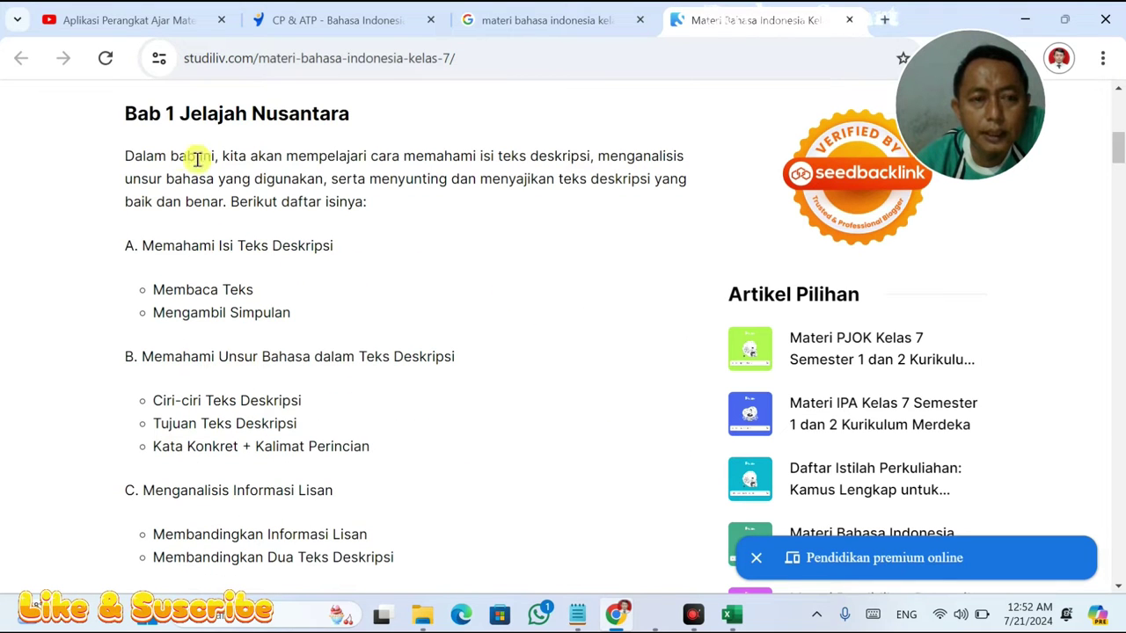
pyautogui.scroll(-4, 279, 259)
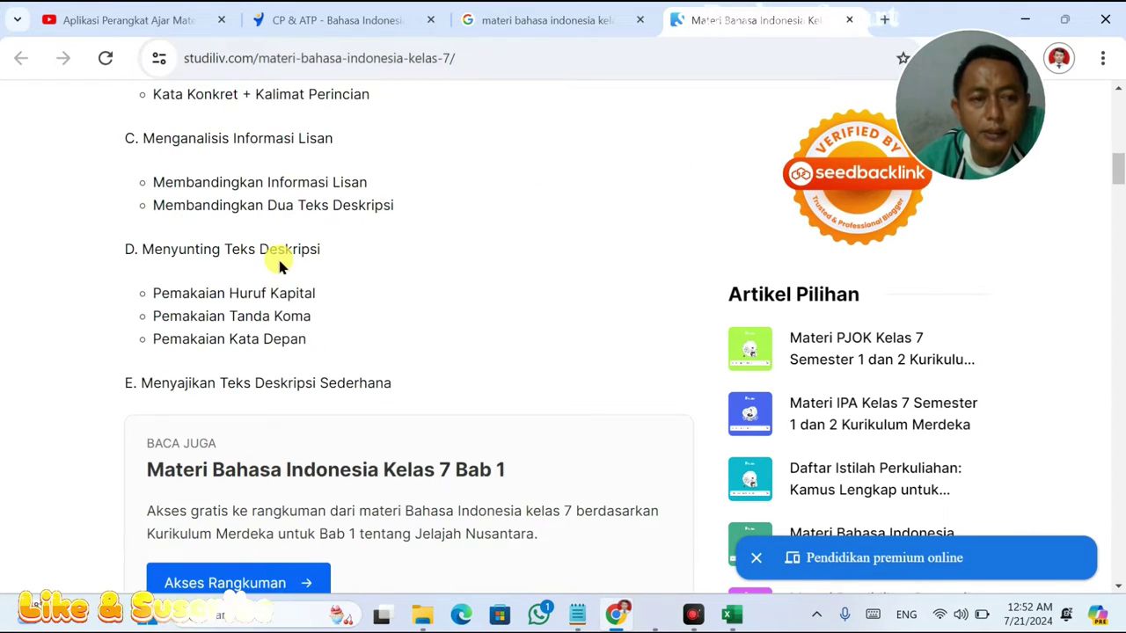
pyautogui.scroll(2, 278, 259)
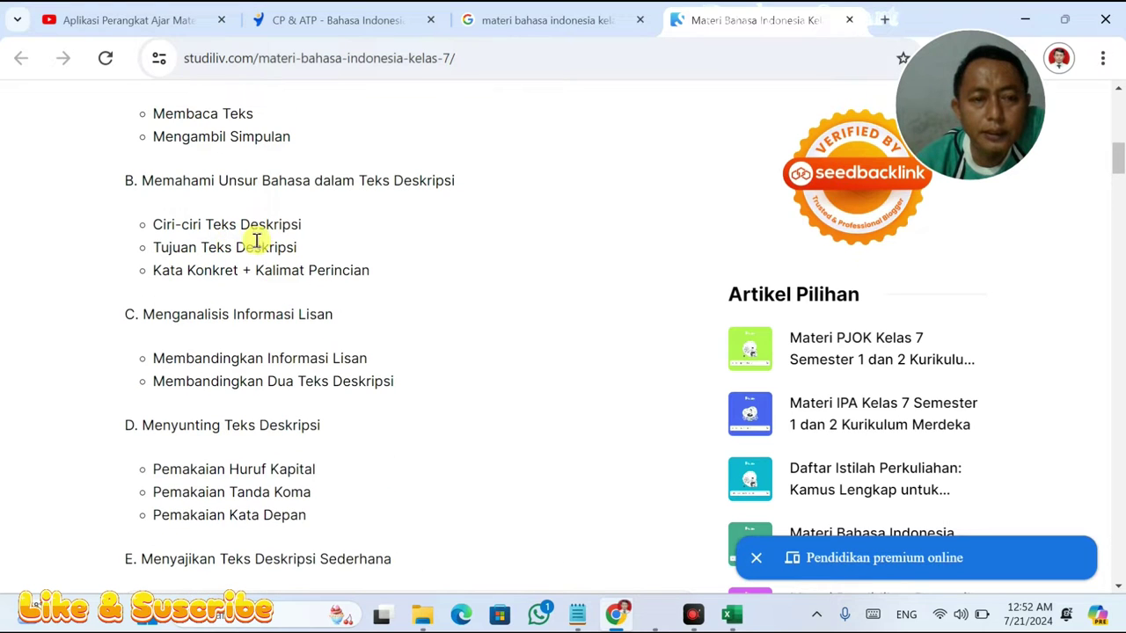
pyautogui.scroll(-1, 254, 352)
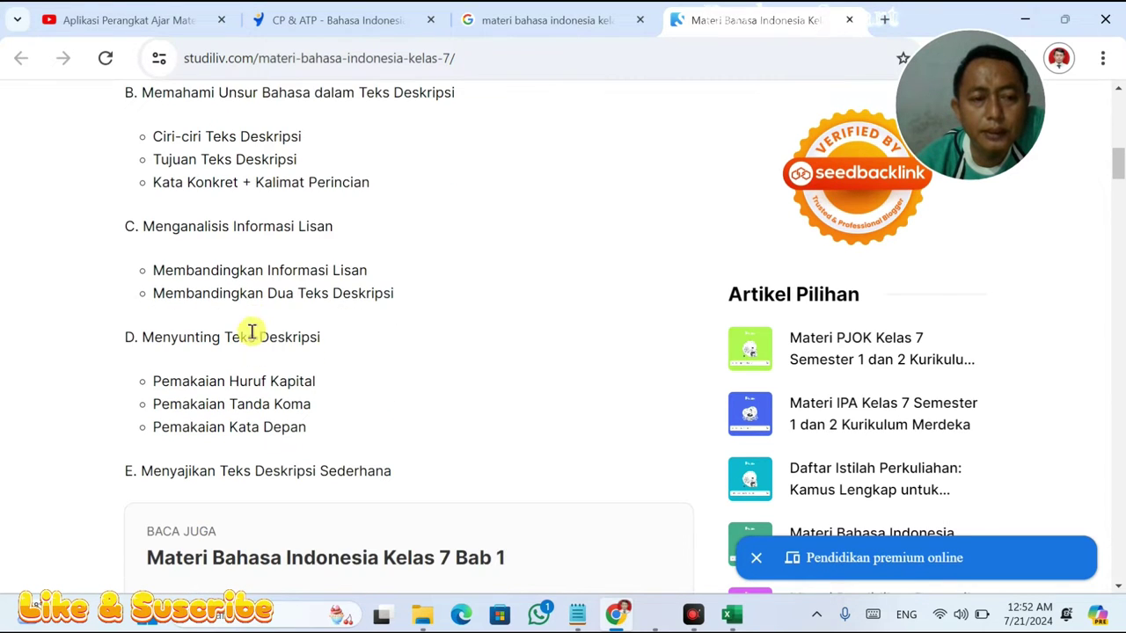
pyautogui.scroll(-3, 277, 335)
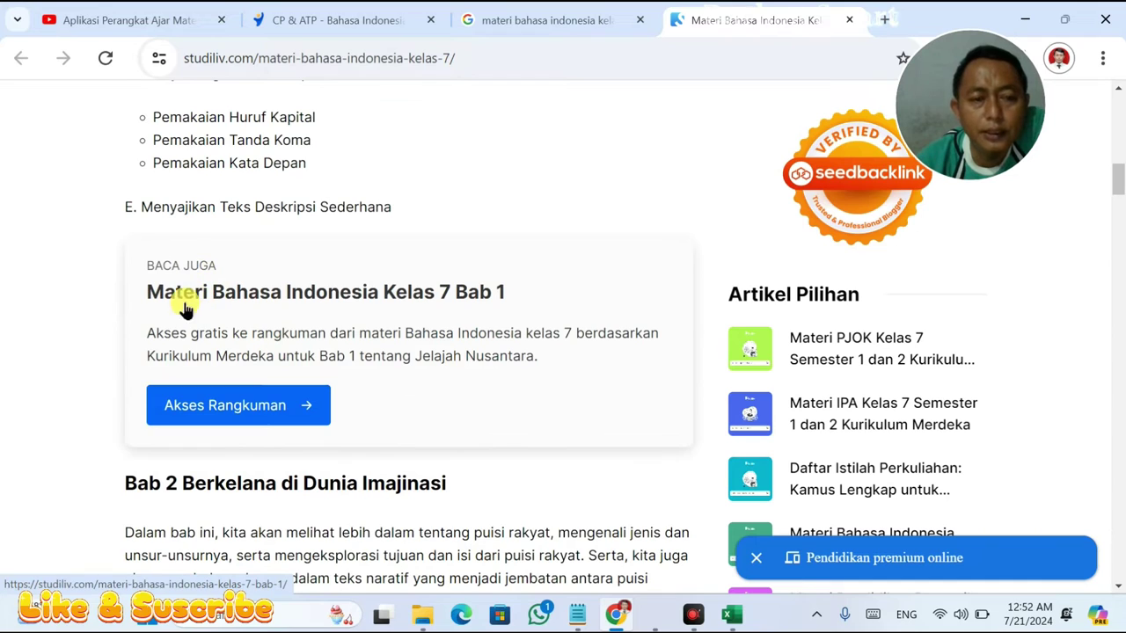
pyautogui.scroll(-2, 184, 308)
pyautogui.scroll(-4, 377, 319)
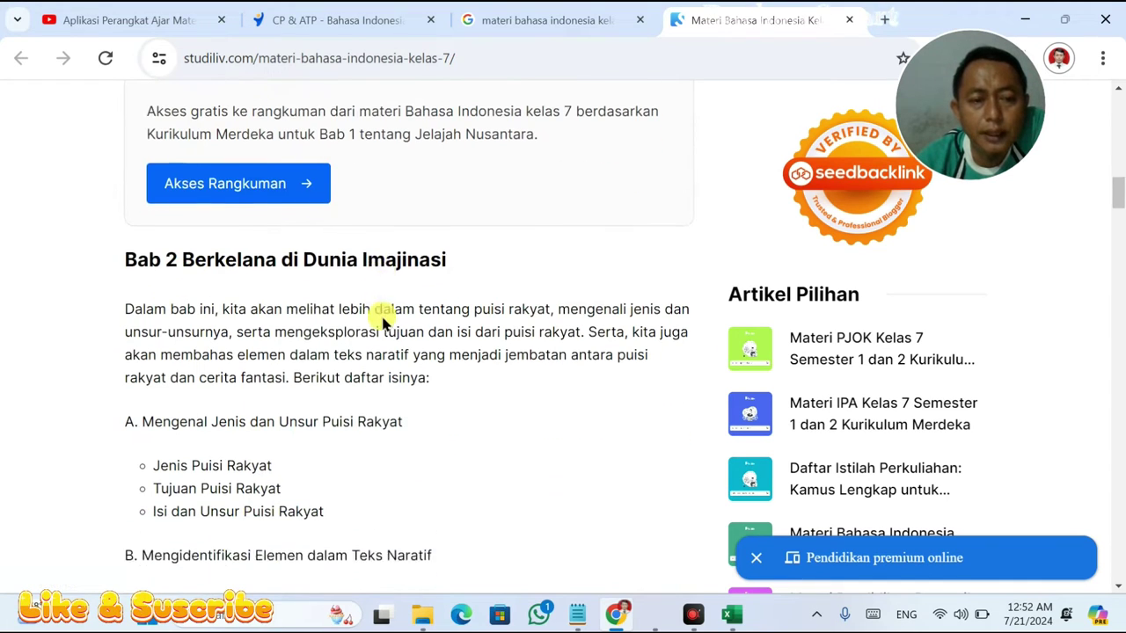
pyautogui.scroll(4, 377, 324)
pyautogui.scroll(-1, 376, 274)
pyautogui.scroll(-6, 376, 273)
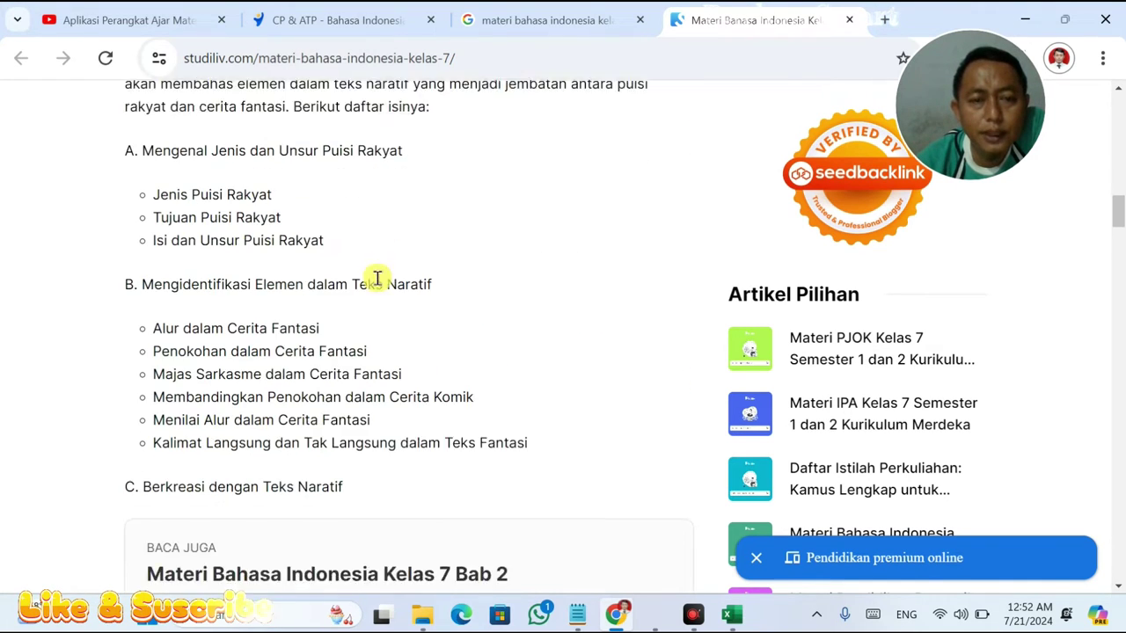
pyautogui.scroll(-2, 264, 439)
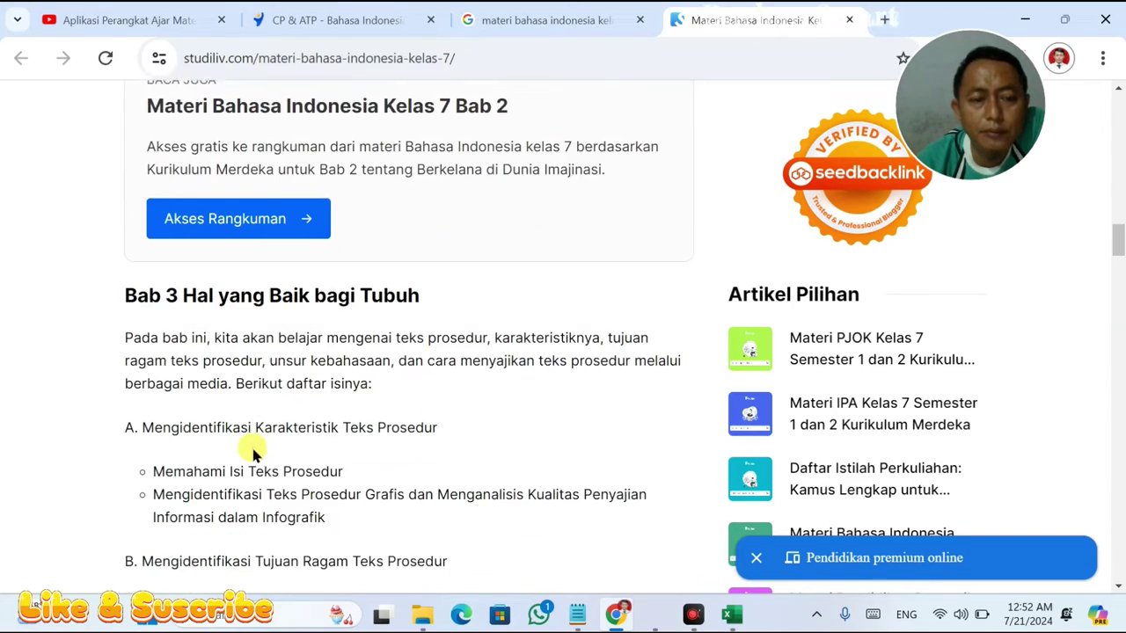
pyautogui.scroll(-9, 275, 378)
pyautogui.scroll(-14, 277, 377)
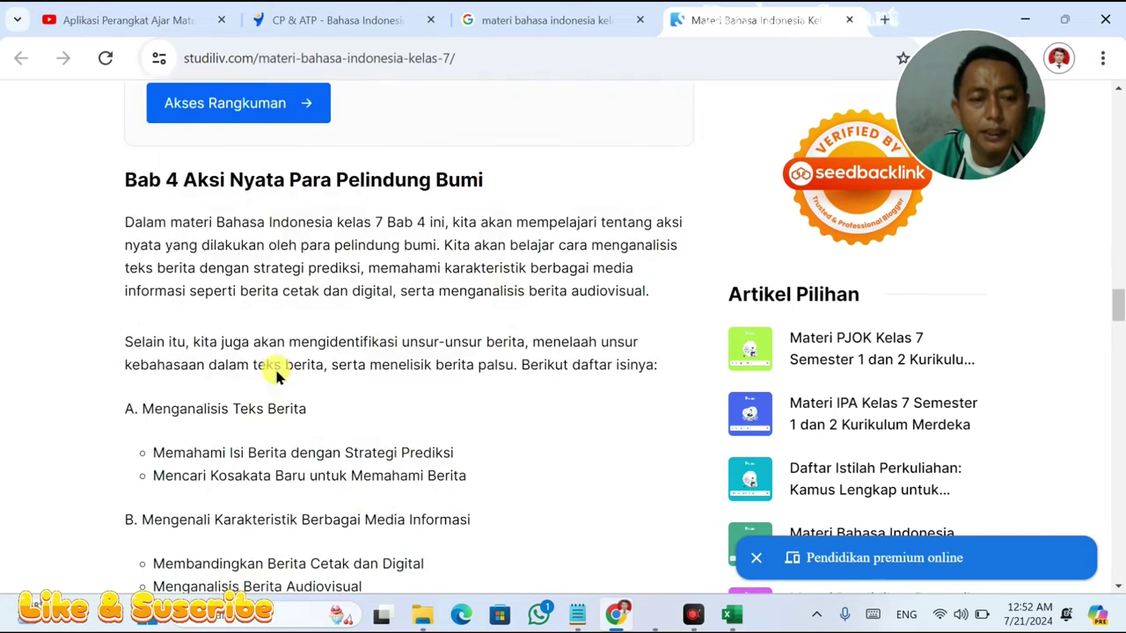
pyautogui.scroll(-8, 276, 377)
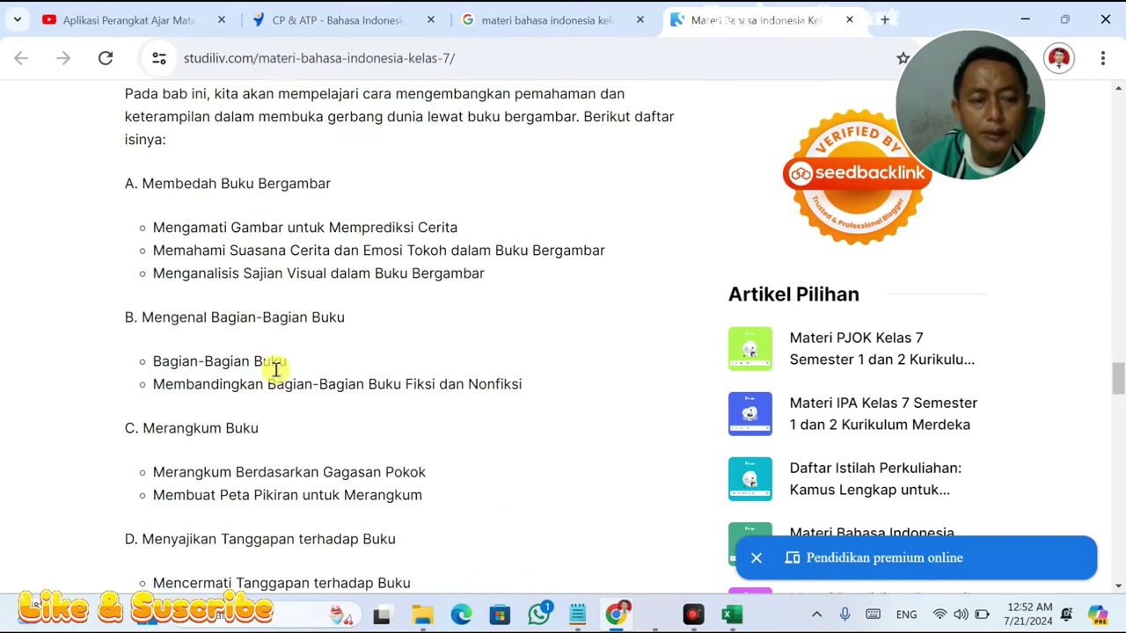
pyautogui.scroll(-11, 276, 373)
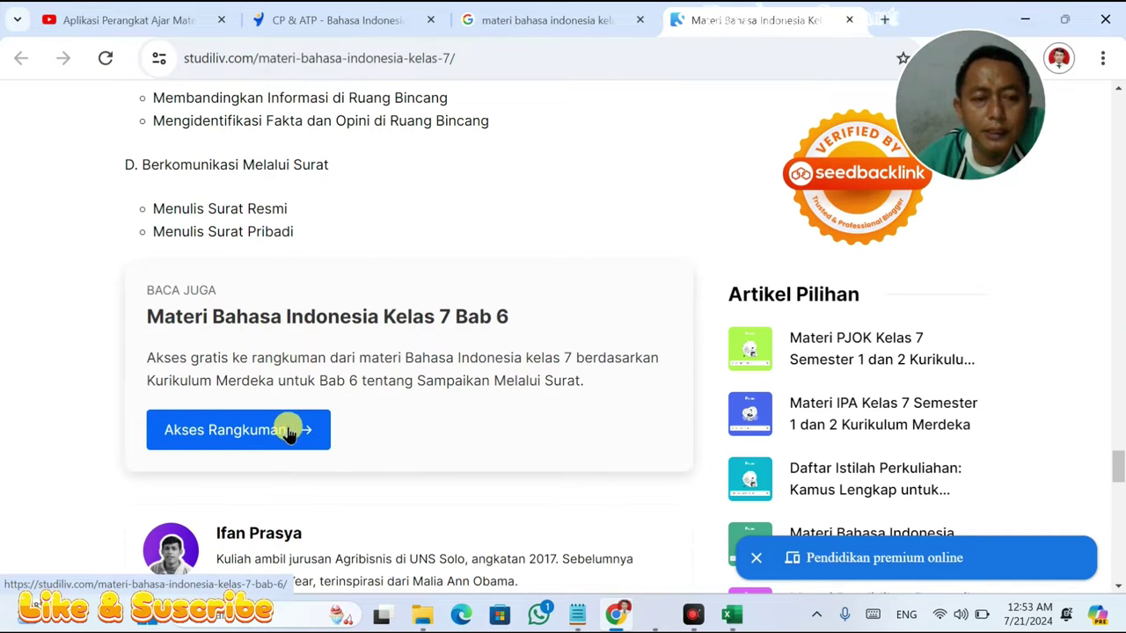
pyautogui.scroll(20, 359, 392)
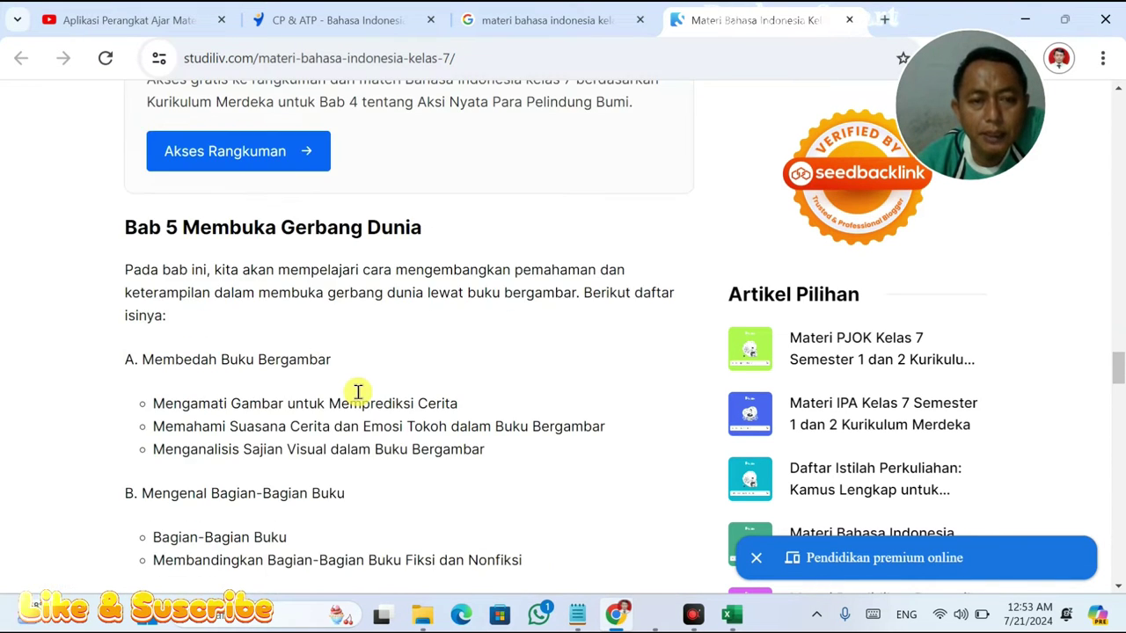
pyautogui.scroll(2, 359, 392)
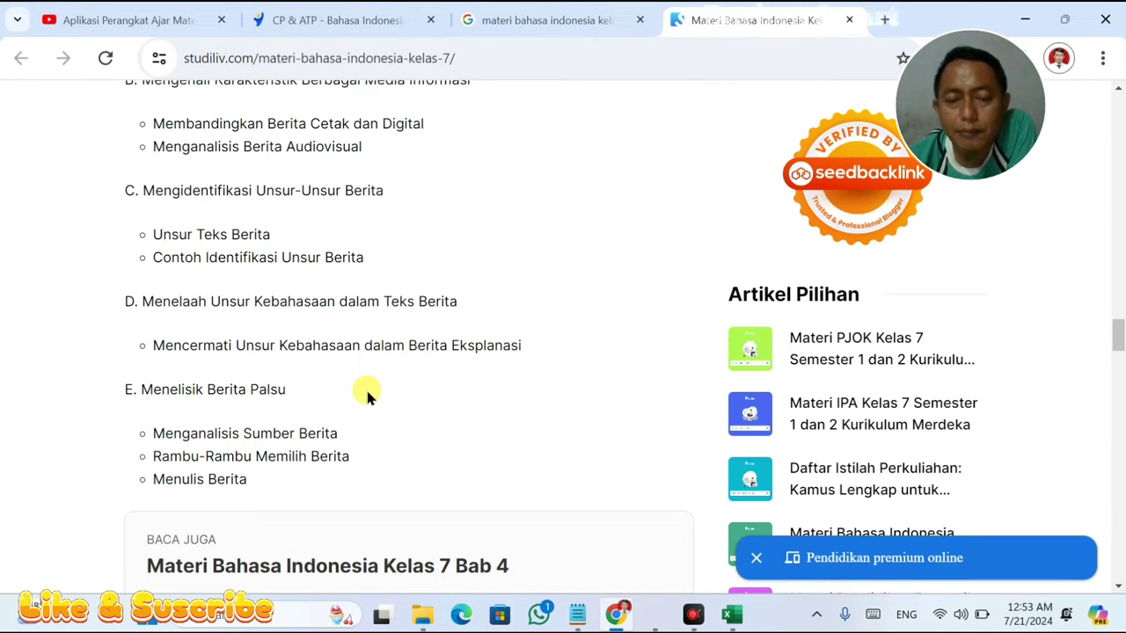
pyautogui.scroll(15, 367, 396)
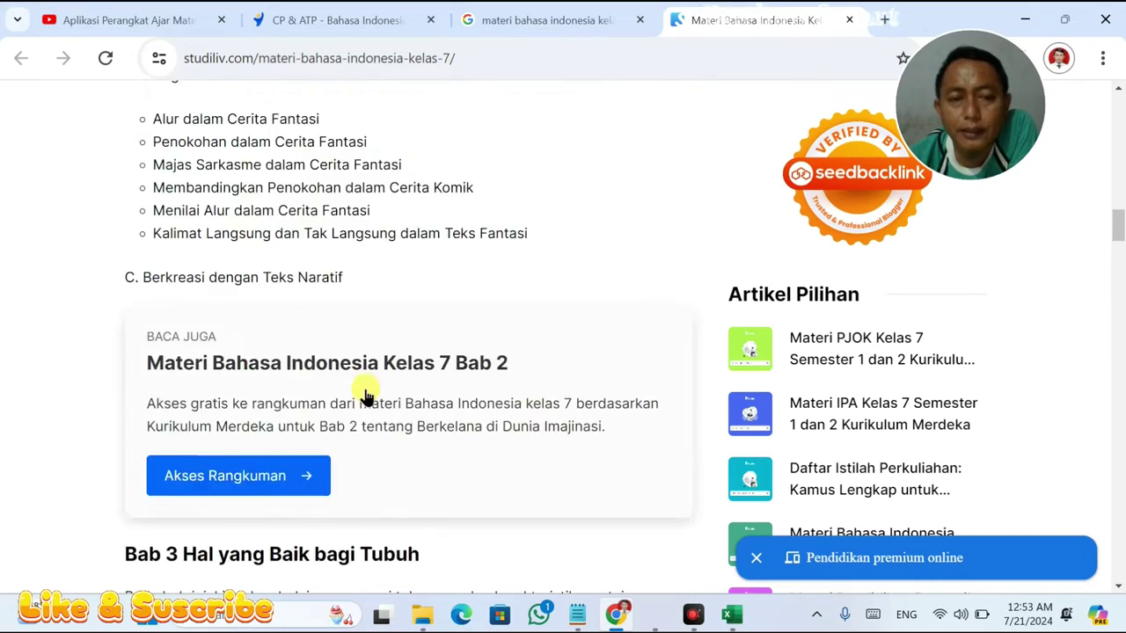
pyautogui.scroll(15, 365, 396)
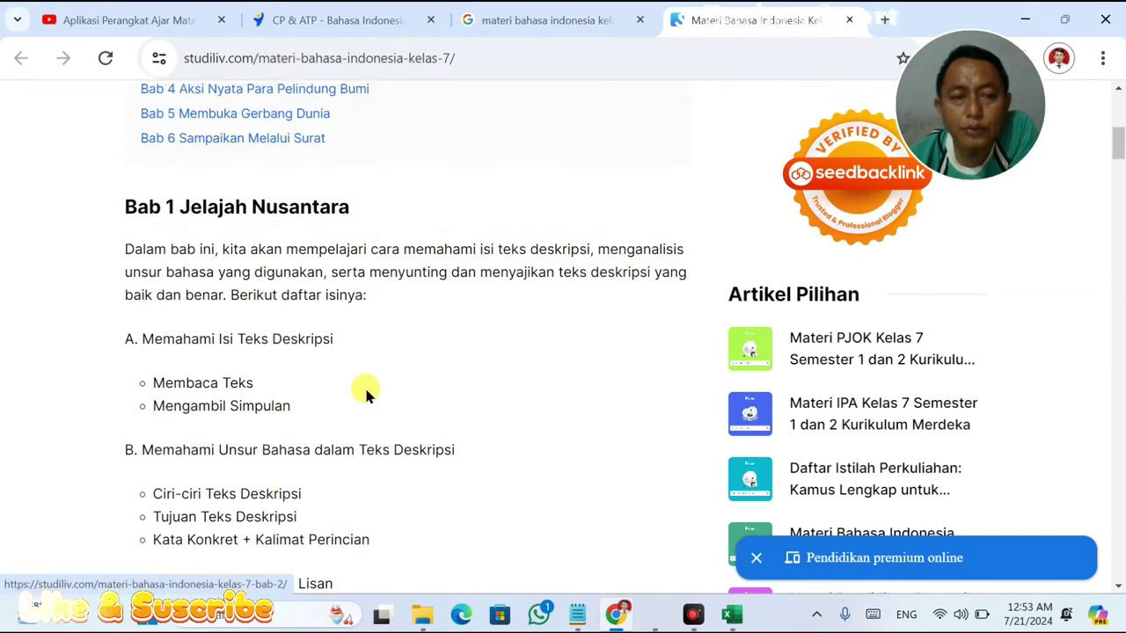
# - Copy the heading "Bab 1 Jelajah Nusantara" from the article into the Excel MATERI POKOK cell for code 1.1
pyautogui.scroll(-2, 354, 395)
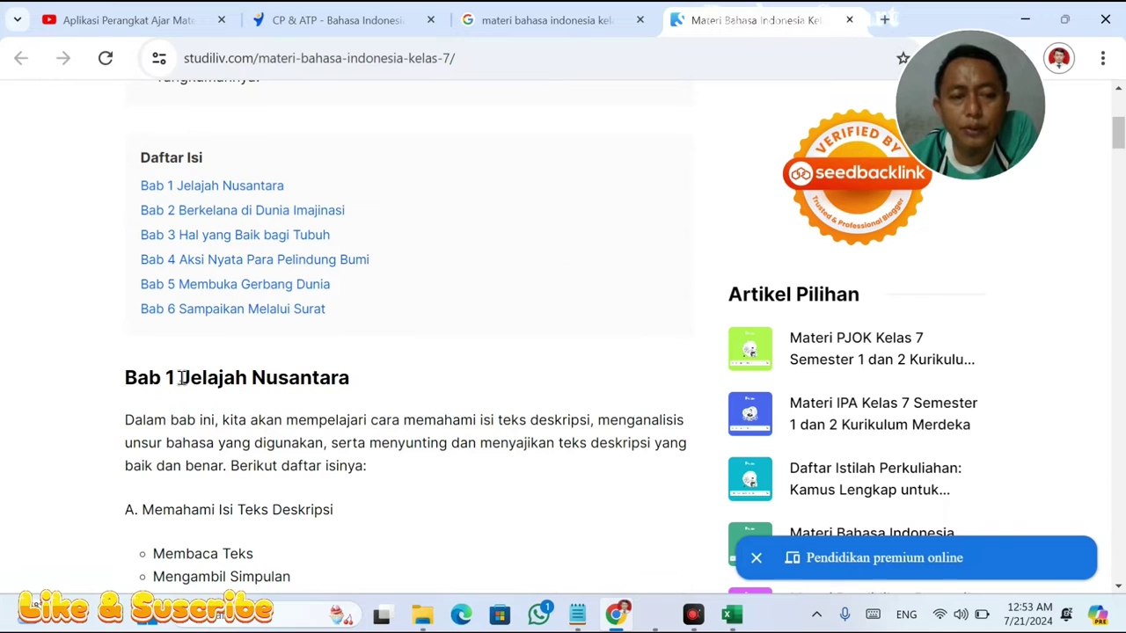
pyautogui.moveTo(181, 378); pyautogui.dragTo(353, 378)
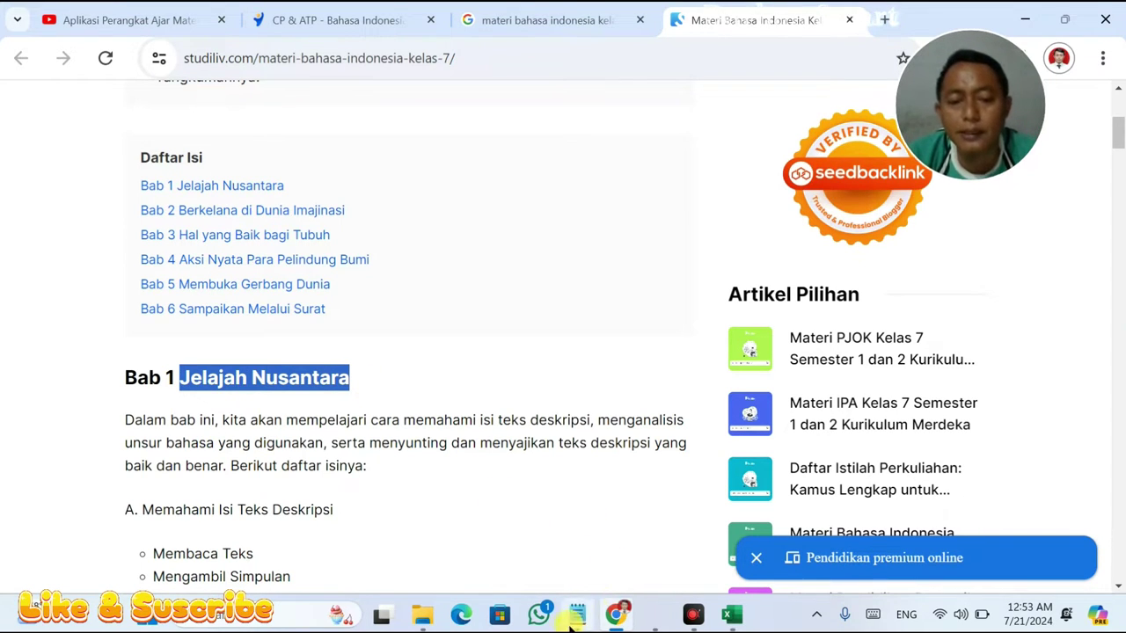
pyautogui.moveTo(125, 377); pyautogui.dragTo(368, 385)
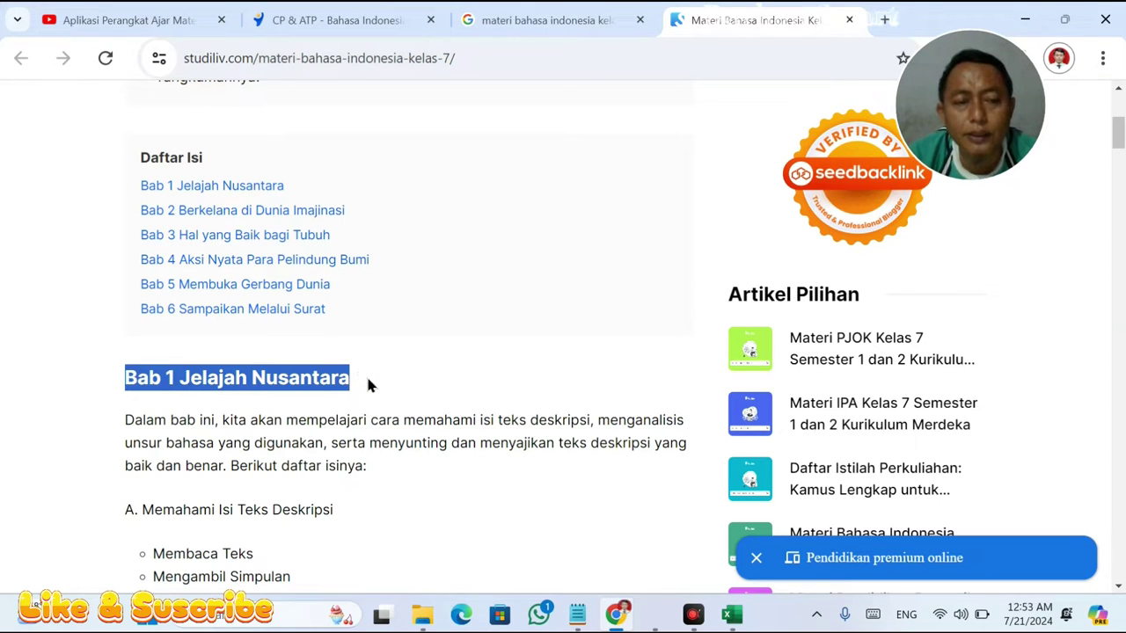
pyautogui.hotkey('alt', 'Tab')
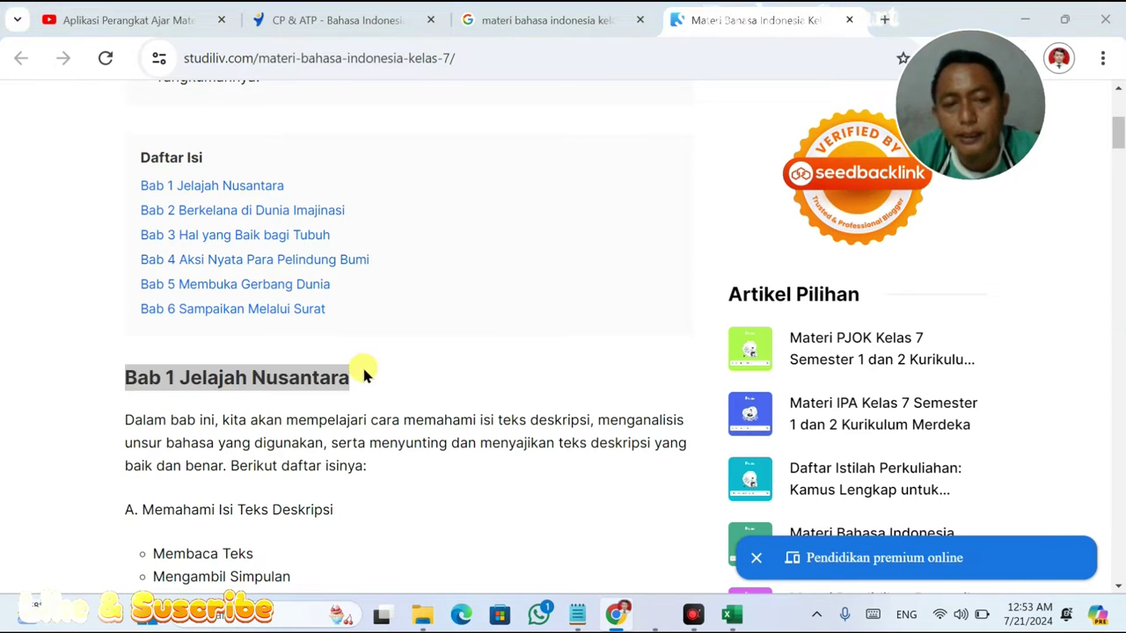
pyautogui.click(579, 324)
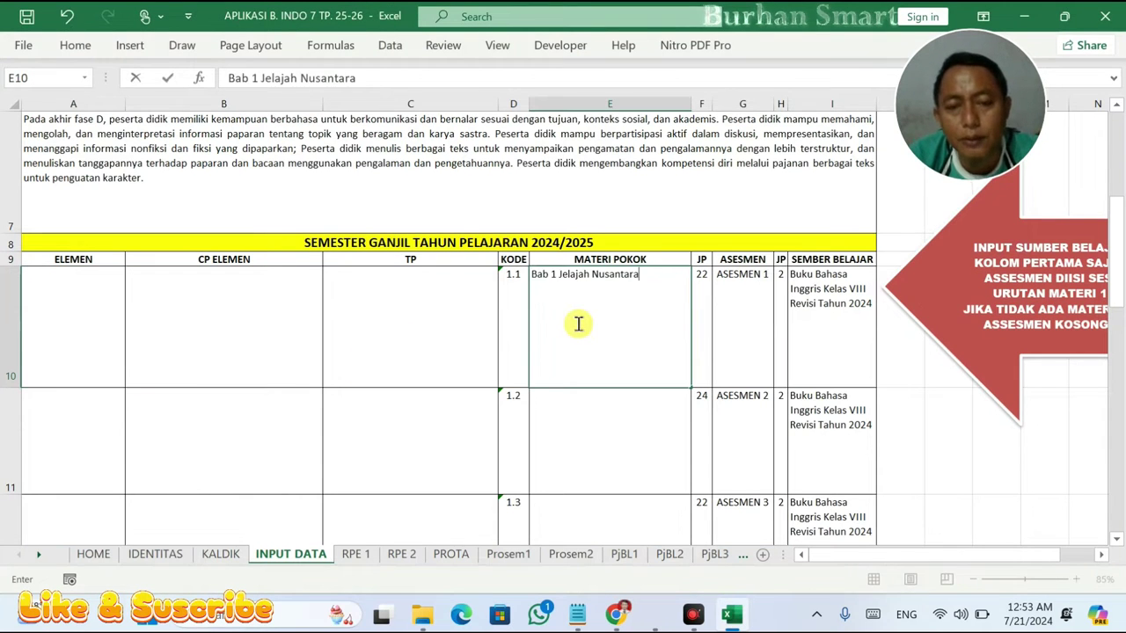
# - Return to the Chrome article, dismiss the ad, and copy "Bab 2 Berkelana di Dunia Imajinasi" into Excel's MATERI POKOK cell for code 1.2
pyautogui.hotkey('alt', 'Tab')
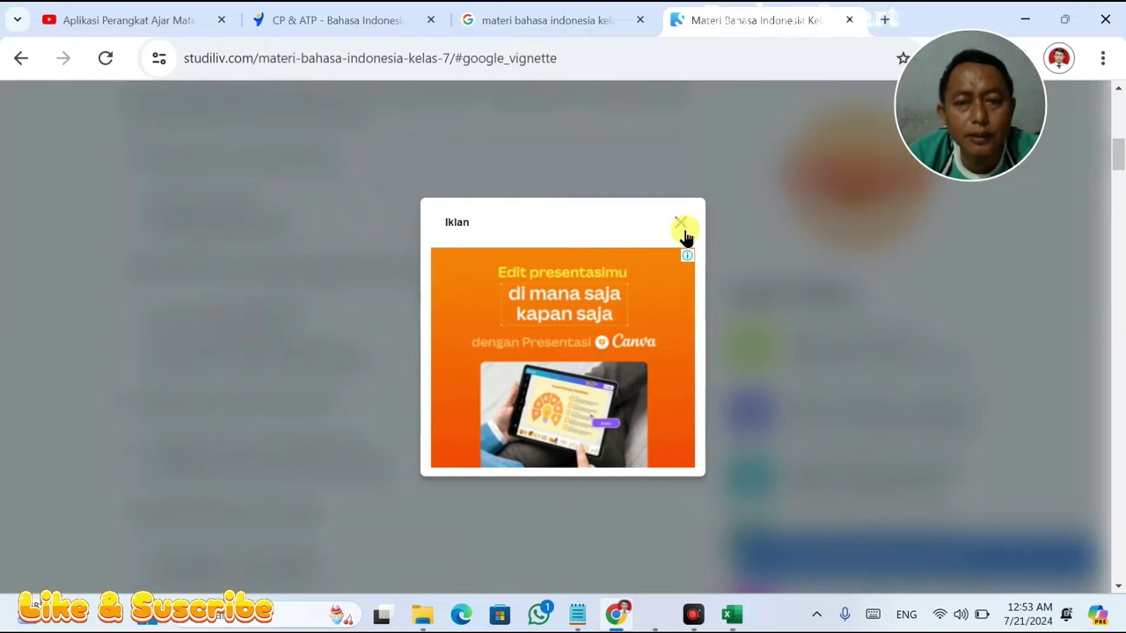
pyautogui.click(680, 227)
pyautogui.scroll(-10, 477, 402)
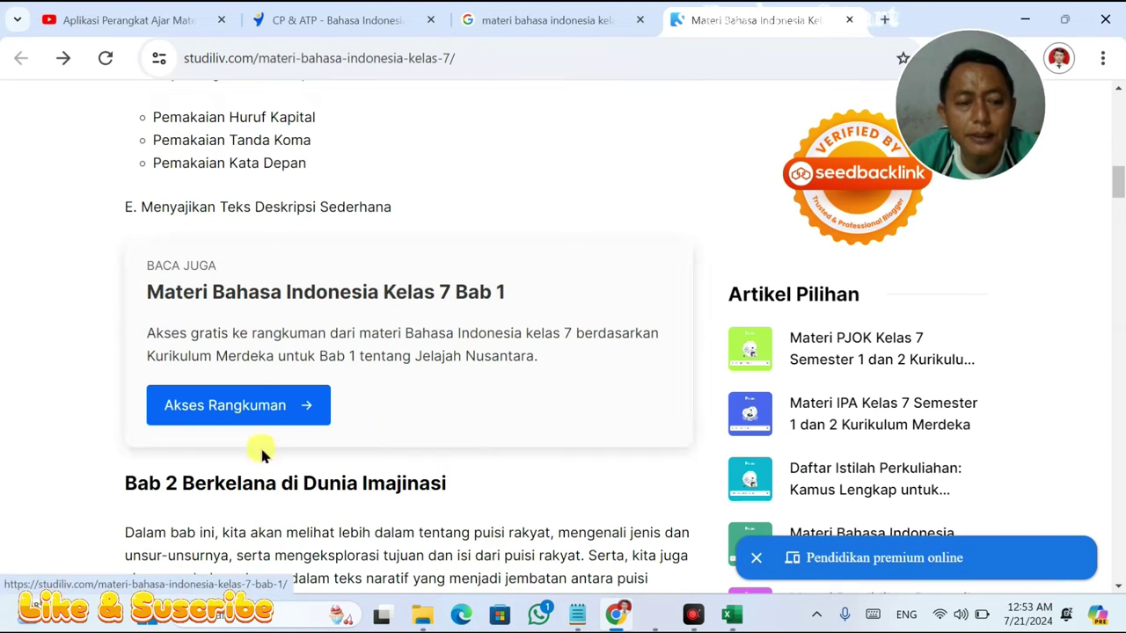
pyautogui.moveTo(120, 483); pyautogui.dragTo(498, 476)
pyautogui.hotkey('alt', 'Tab')
pyautogui.doubleClick(589, 433)
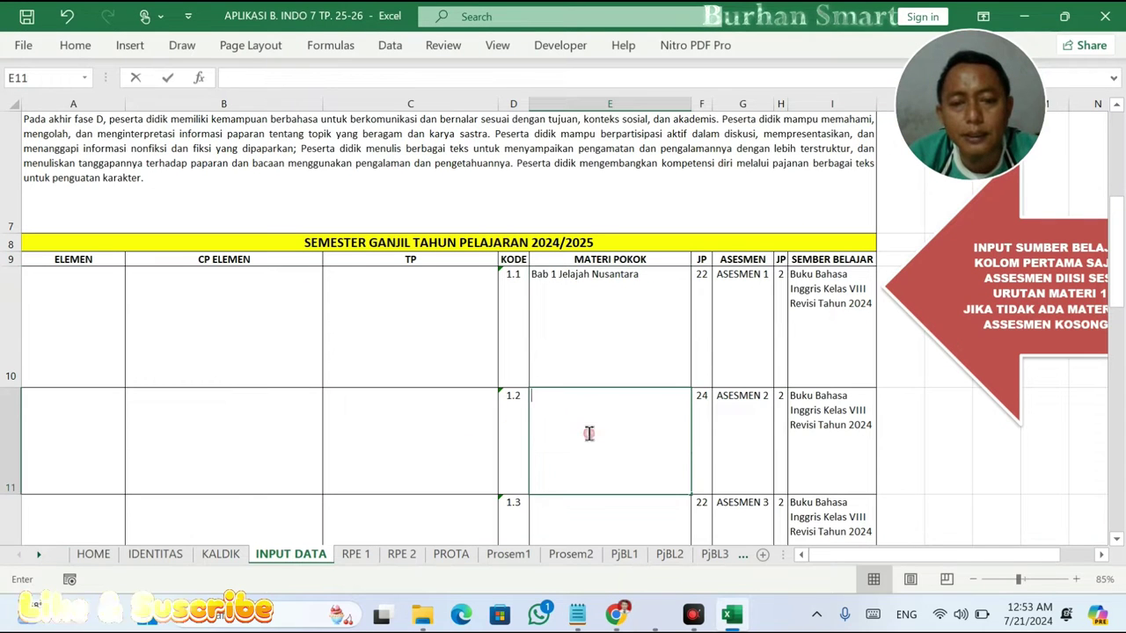
# - Switch back to the article in Chrome and copy the heading "Bab 3 Hal yang Baik bagi Tubuh"
pyautogui.hotkey('alt', 'Tab')
pyautogui.scroll(-6, 289, 454)
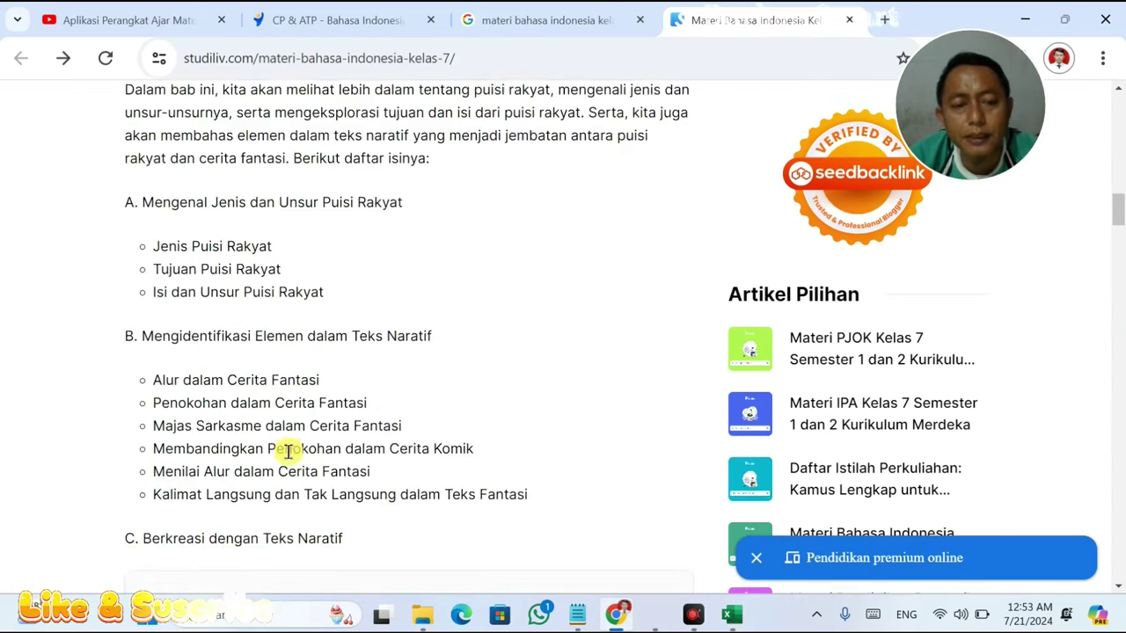
pyautogui.scroll(-5, 133, 520)
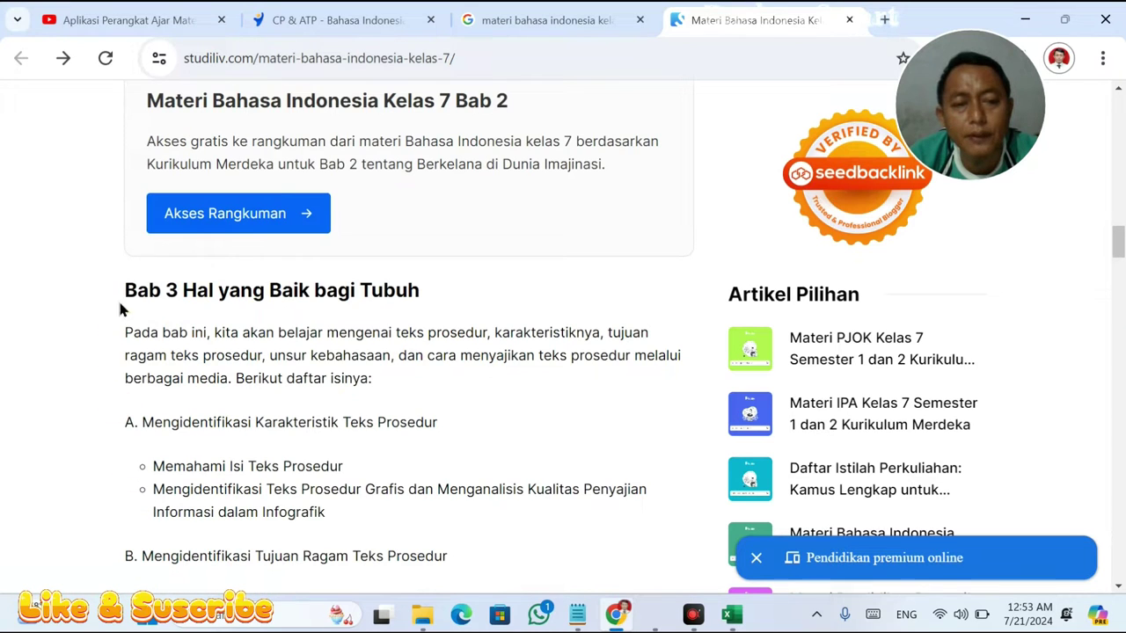
pyautogui.moveTo(117, 298); pyautogui.dragTo(466, 308)
pyautogui.hotkey('ctrl', 'c')
# - Paste "Bab 3 Hal yang Baik bagi Tubuh" into Excel's MATERI POKOK cell for code 1.3, then select the cell for code 2.1
pyautogui.hotkey('alt', 'Tab')
pyautogui.scroll(-5, 540, 393)
pyautogui.scroll(5, 598, 299)
pyautogui.click(613, 384)
pyautogui.doubleClick(613, 385)
pyautogui.hotkey('ctrl', 'v')
pyautogui.scroll(-3, 502, 385)
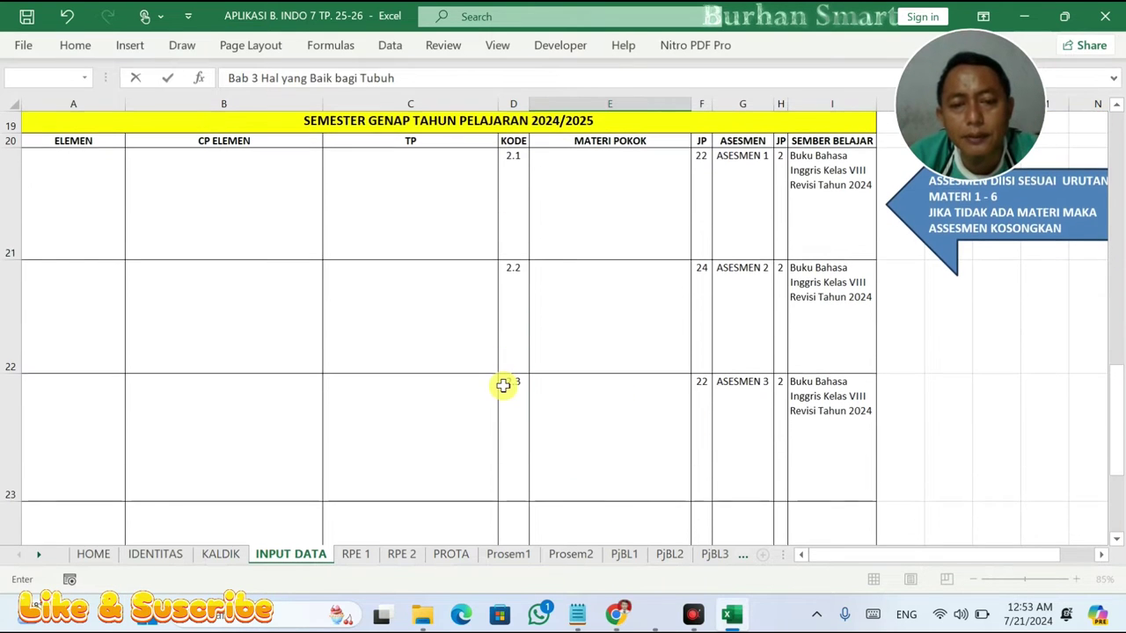
pyautogui.click(586, 219)
pyautogui.scroll(1, 532, 176)
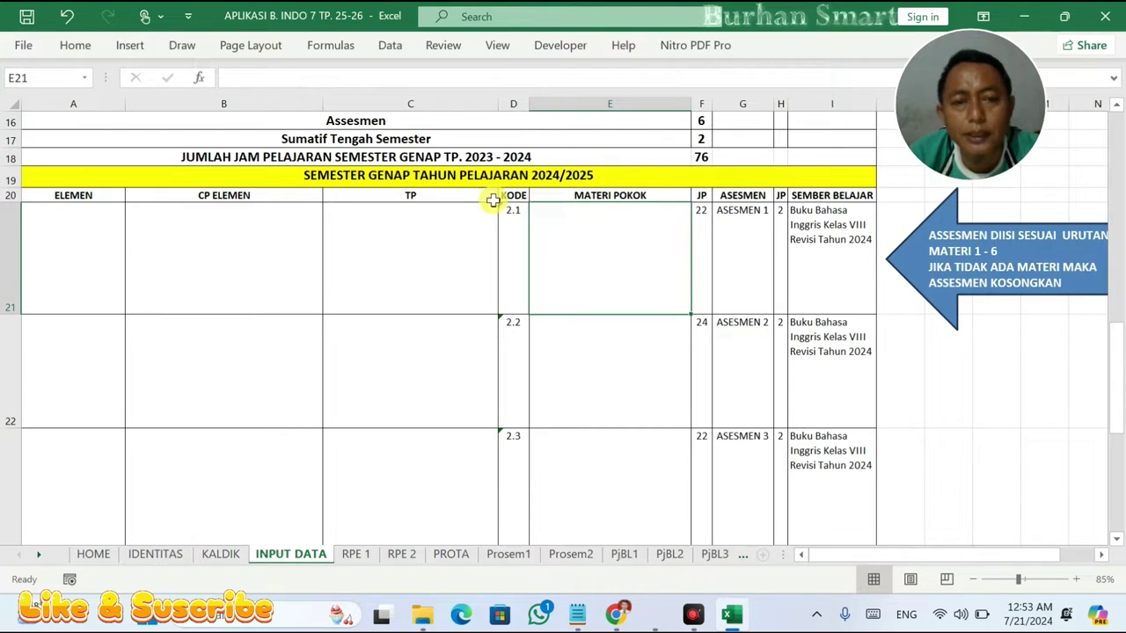
# - Switch to the Chrome article and copy the heading "Bab 4 Aksi Nyata Para Pelindung Bumi"
pyautogui.hotkey('alt', 'Tab')
pyautogui.scroll(-4, 403, 378)
pyautogui.scroll(-7, 310, 400)
pyautogui.moveTo(127, 268); pyautogui.dragTo(616, 276)
pyautogui.hotkey('ctrl', 'c')
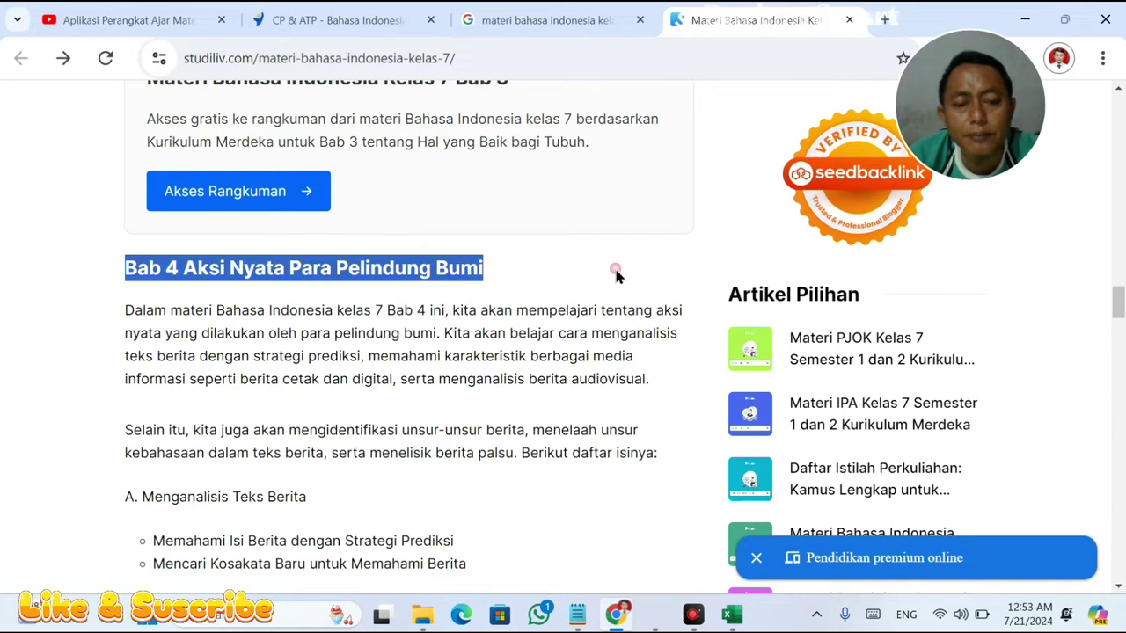
# - Paste the Bab 4 heading into Excel's MATERI POKOK cell for code 2.1, leaving the cell for code 2.2 empty
pyautogui.hotkey('alt', 'Tab')
pyautogui.click(612, 350)
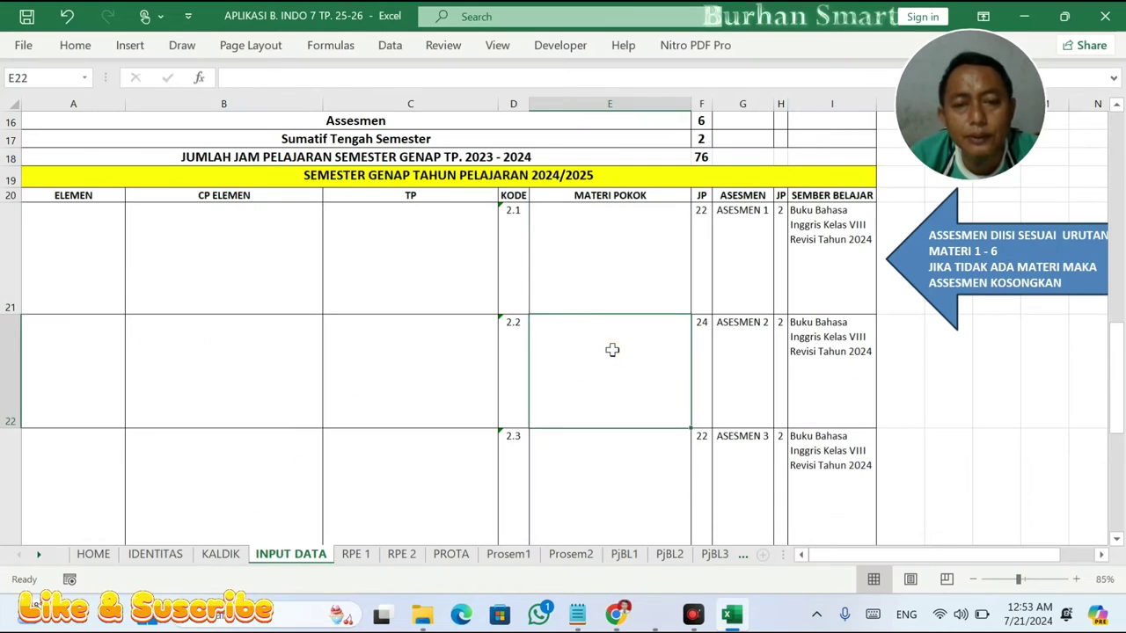
pyautogui.hotkey('ctrl', 'v')
pyautogui.click(562, 252)
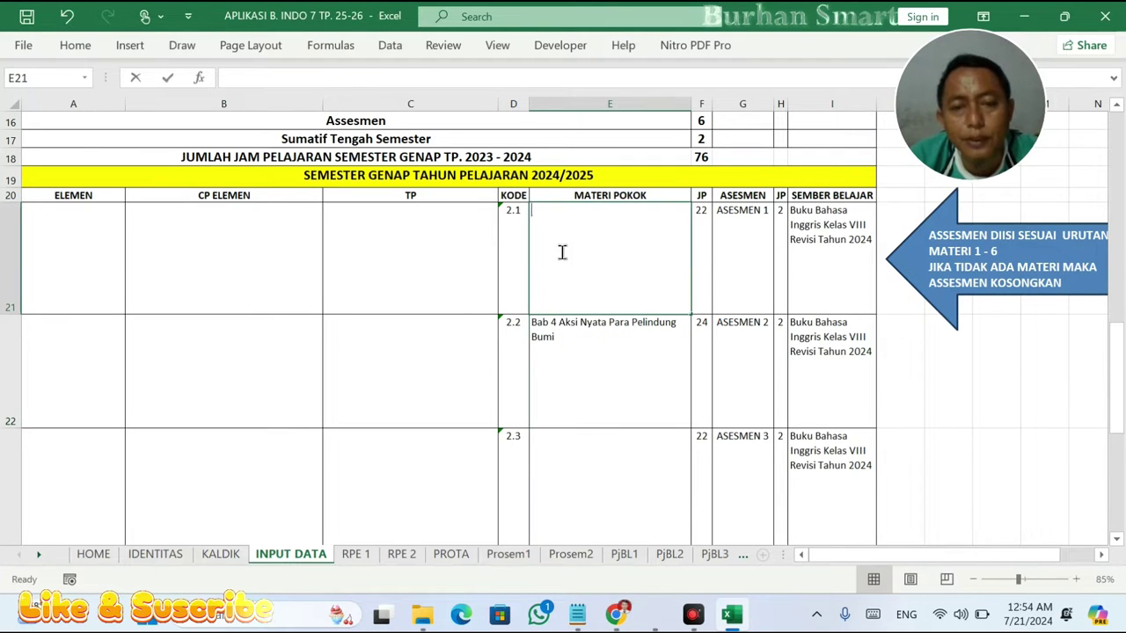
pyautogui.doubleClick(576, 352)
pyautogui.moveTo(576, 352); pyautogui.dragTo(594, 337)
pyautogui.press('alt')
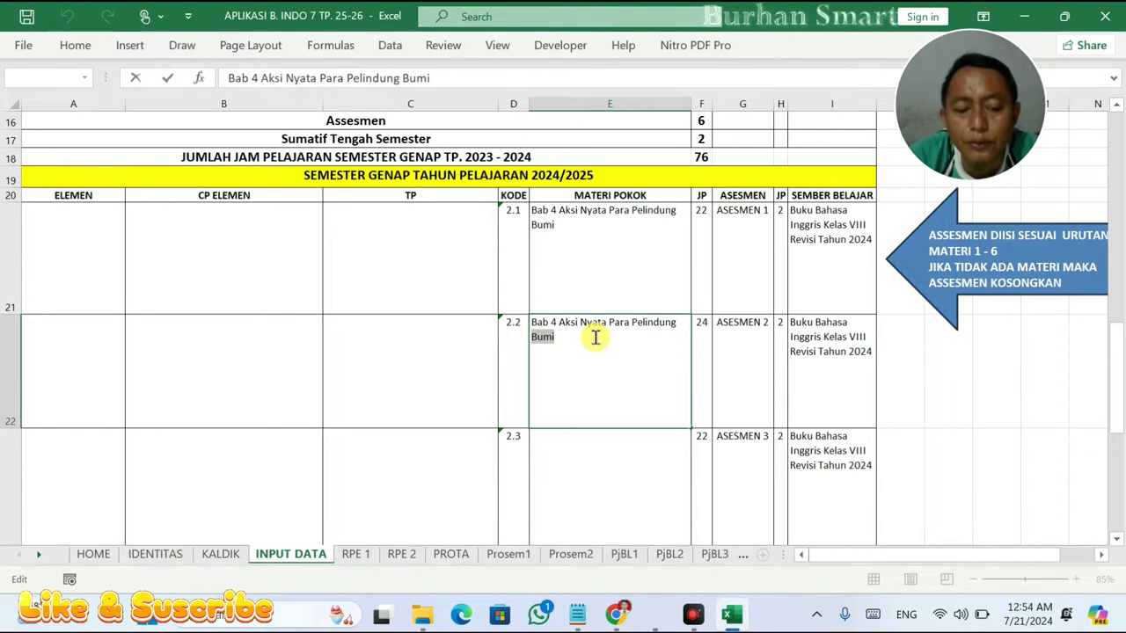
pyautogui.hotkey('ctrl', 'a')
pyautogui.press('BackSpace')
# - Copy "Bab 5 Membuka Gerbang Dunia" from the Chrome article into Excel's MATERI POKOK cell for code 2.2
pyautogui.hotkey('alt', 'Tab')
pyautogui.scroll(-7, 477, 382)
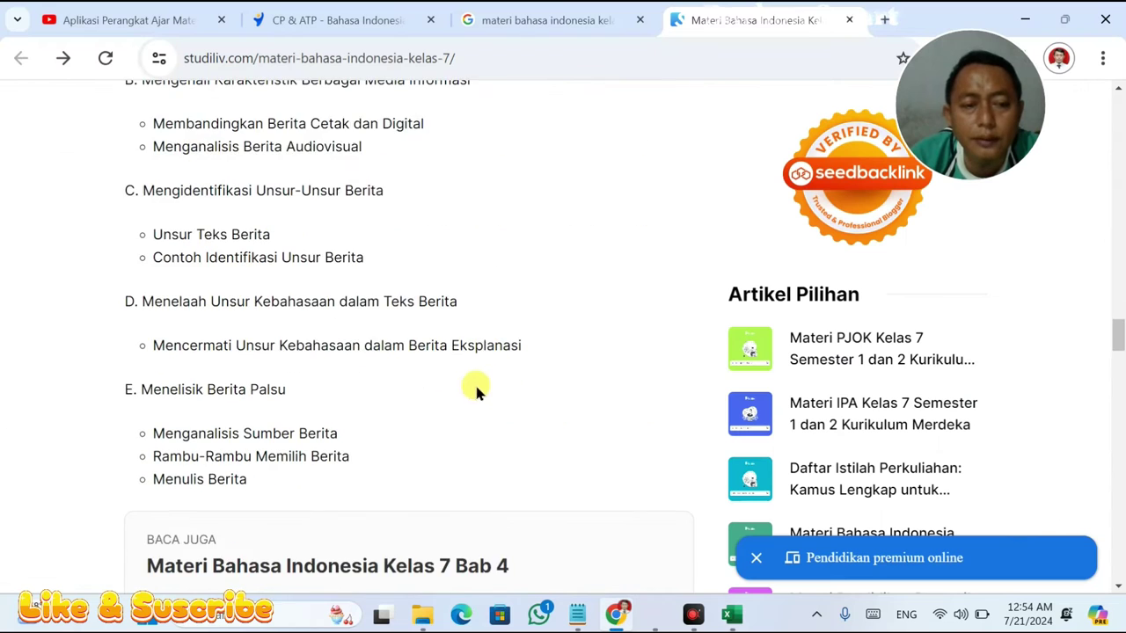
pyautogui.scroll(-3, 366, 440)
pyautogui.moveTo(125, 402); pyautogui.dragTo(494, 413)
pyautogui.hotkey('ctrl', 'c')
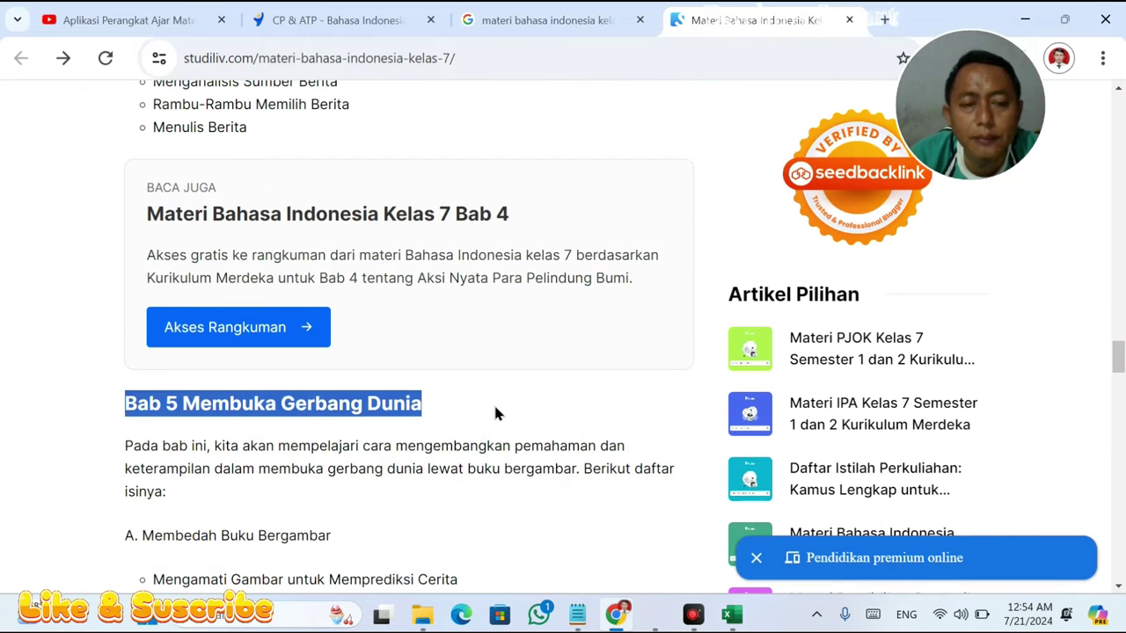
pyautogui.hotkey('alt', 'Tab')
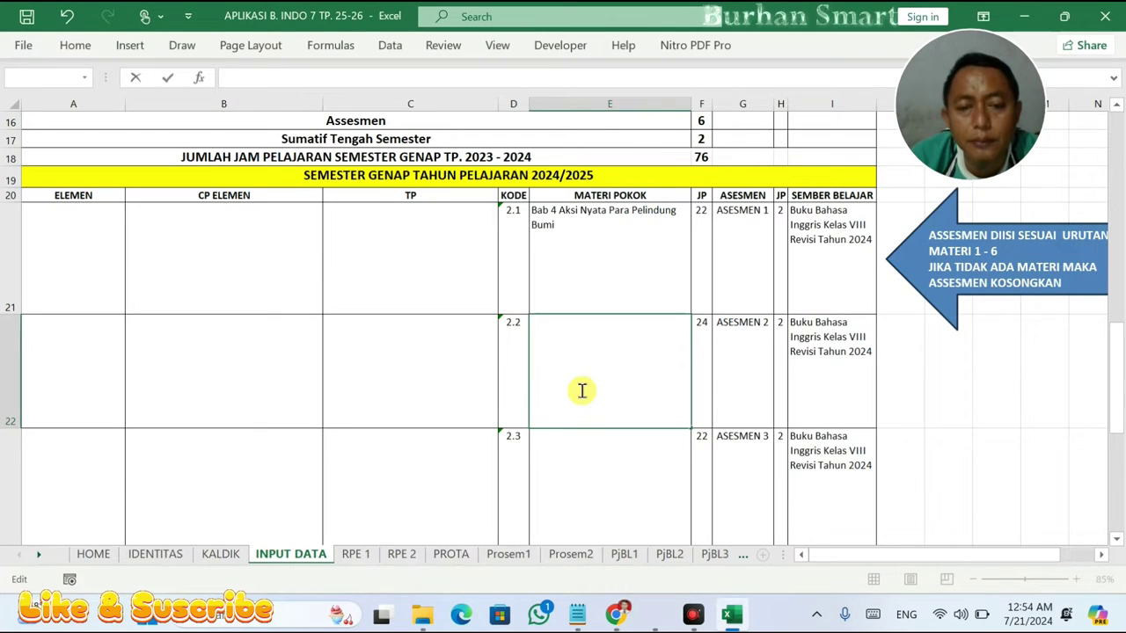
pyautogui.hotkey('ctrl', 'v')
# - Copy "Bab 6 Sampaikan Melalui Surat" from the Chrome article into Excel's MATERI POKOK cell for code 2.3
pyautogui.hotkey('alt', 'Tab')
pyautogui.scroll(-5, 448, 420)
pyautogui.scroll(-5, 446, 421)
pyautogui.moveTo(119, 401); pyautogui.dragTo(464, 405)
pyautogui.hotkey('ctrl', 'c')
pyautogui.hotkey('alt', 'Tab')
pyautogui.doubleClick(580, 446)
pyautogui.hotkey('ctrl', 'v')
pyautogui.click(405, 382)
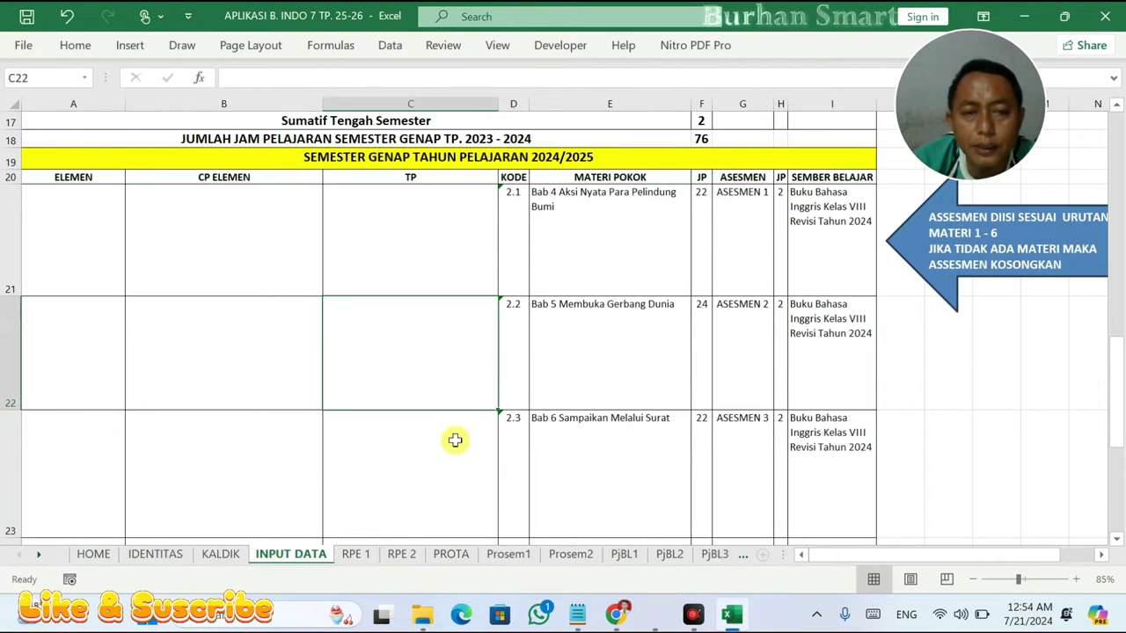
# - Review the INPUT DATA sheet's SEMESTER GANJIL columns against the Capaian per Elemen list on Chrome's CP & ATP page
pyautogui.scroll(5, 505, 342)
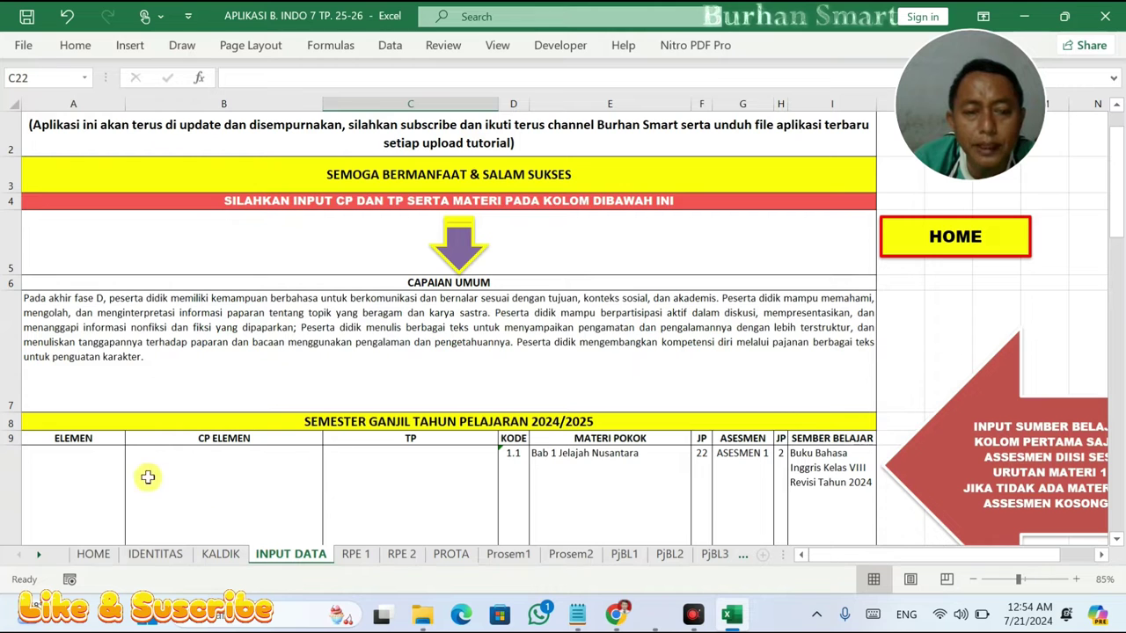
pyautogui.click(625, 467)
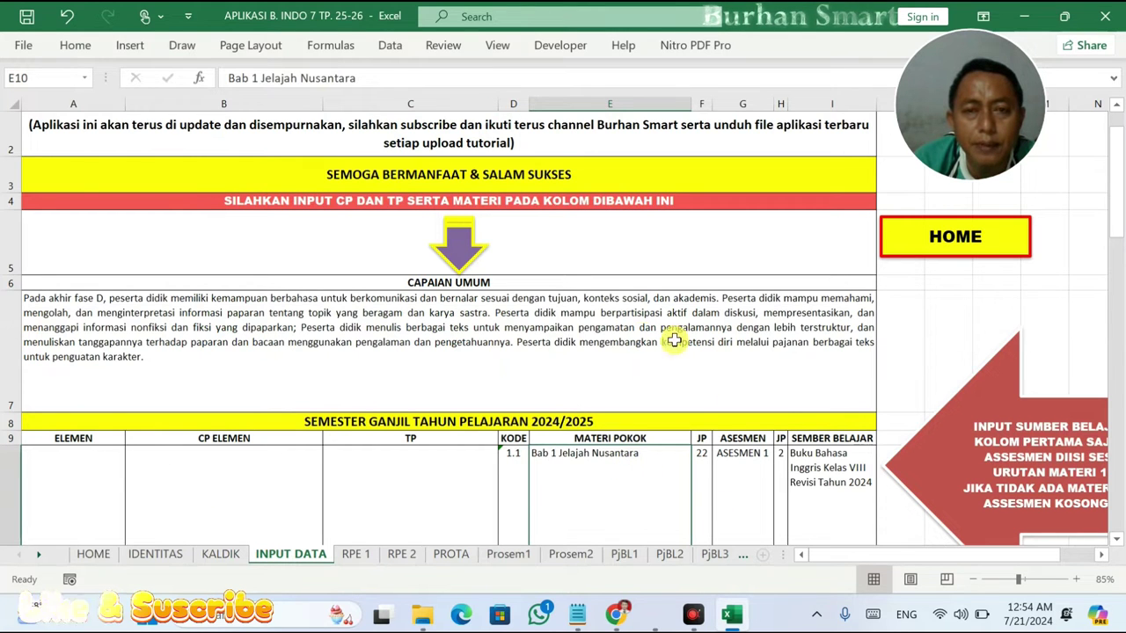
pyautogui.click(618, 616)
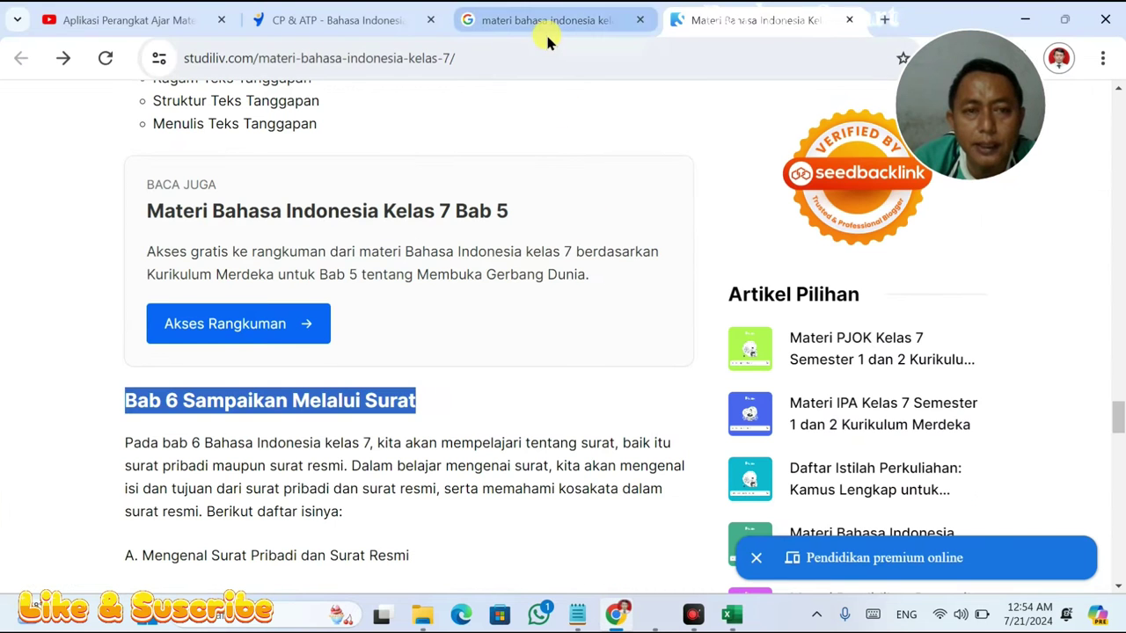
pyautogui.click(394, 26)
pyautogui.scroll(-3, 364, 335)
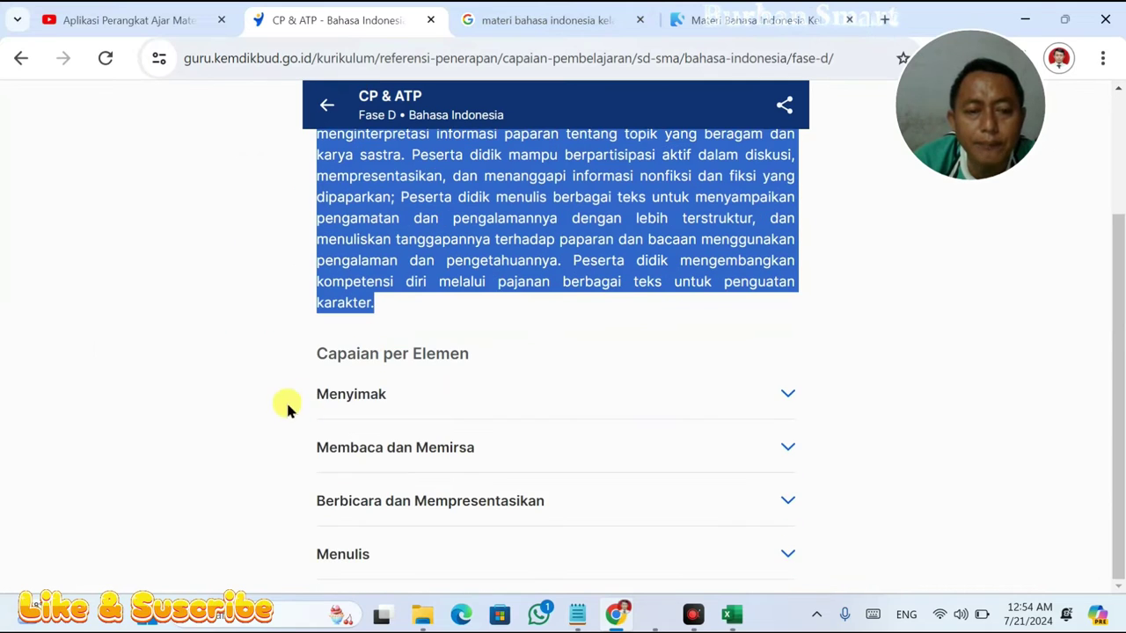
pyautogui.click(283, 495)
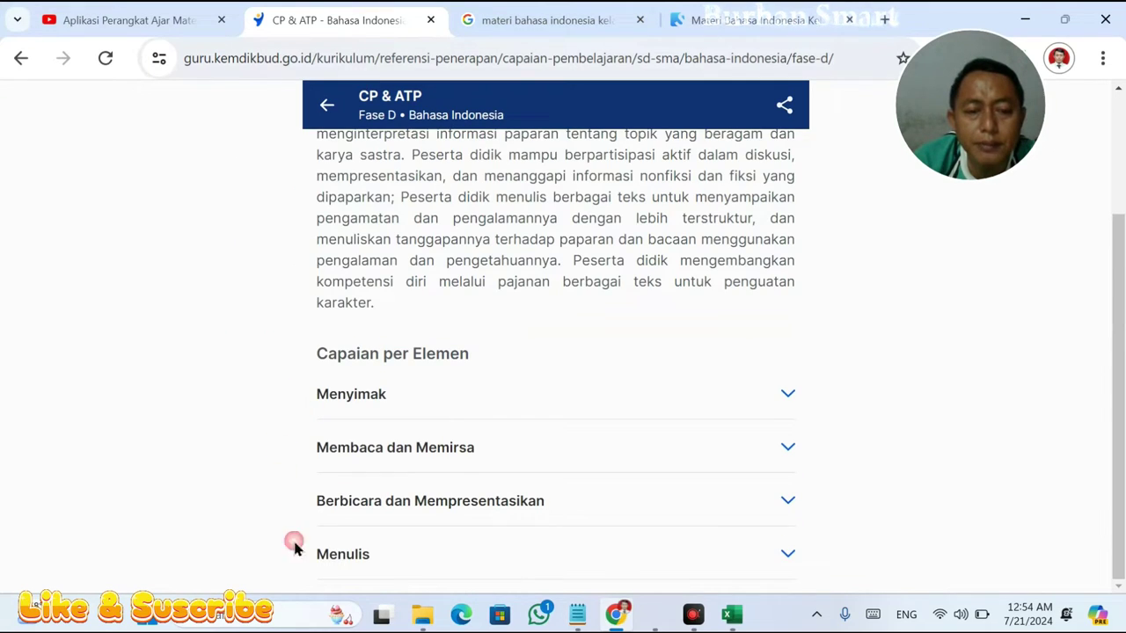
pyautogui.hotkey('alt', 'Tab')
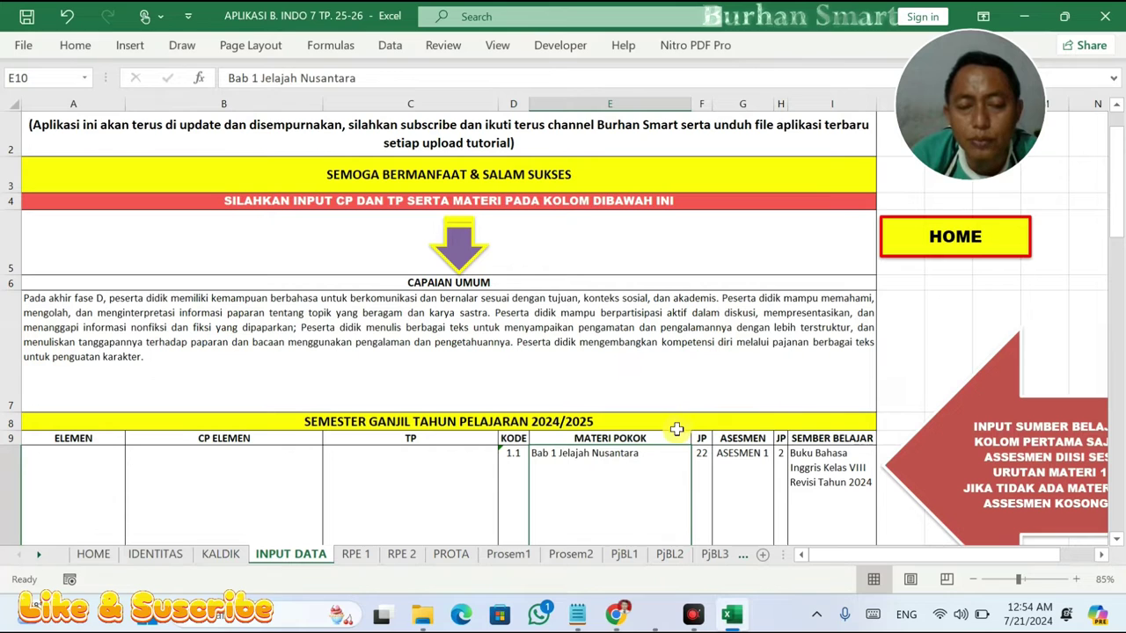
pyautogui.click(104, 487)
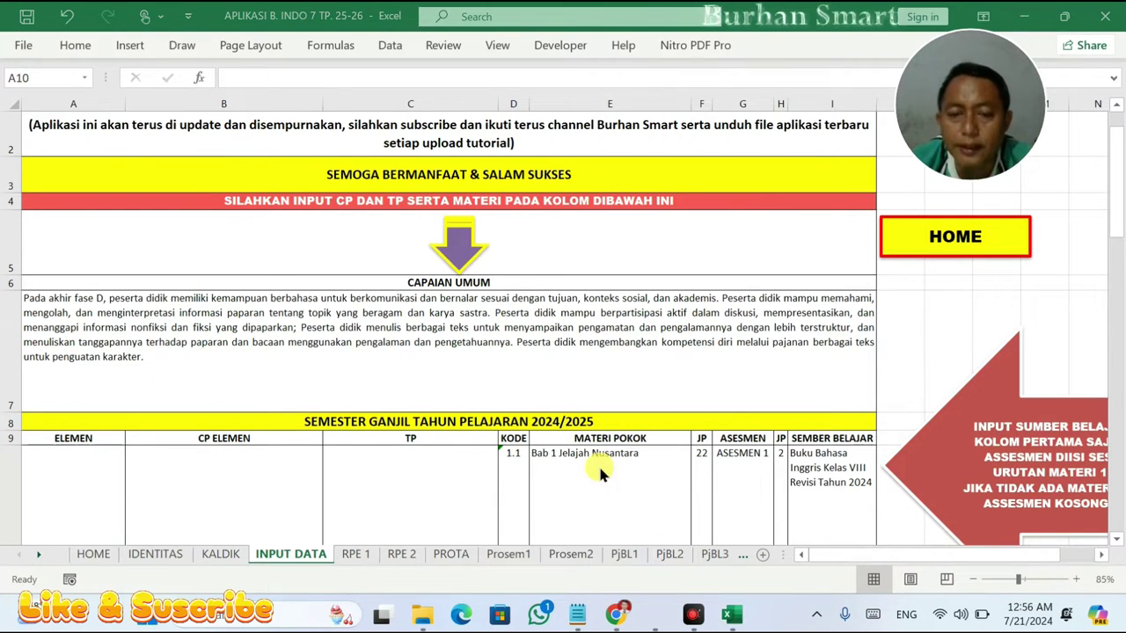
pyautogui.click(617, 615)
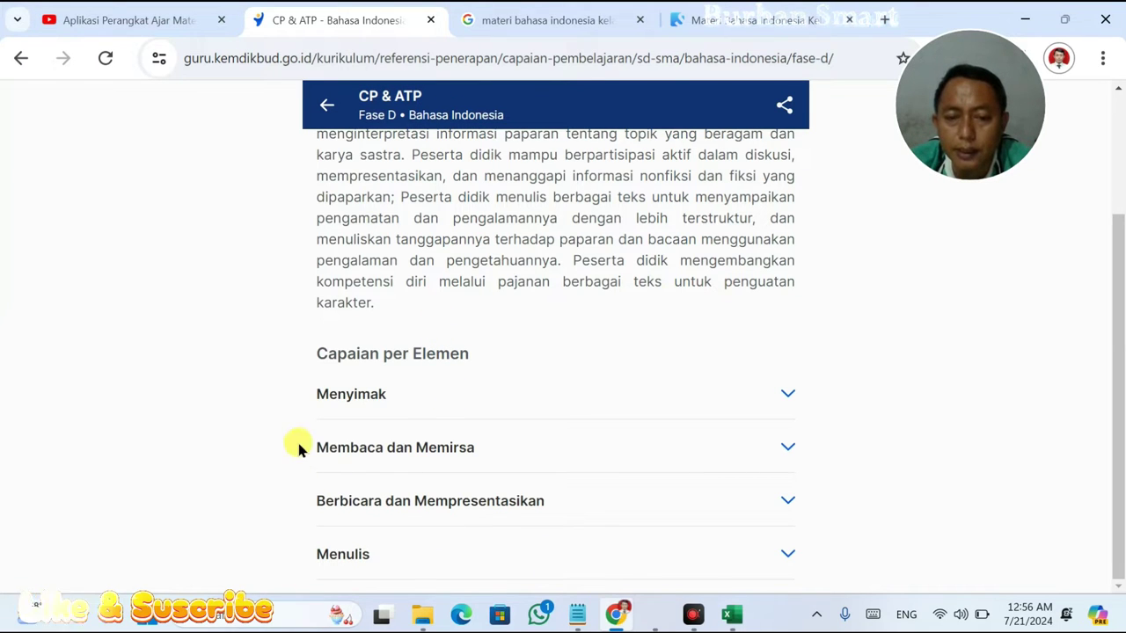
pyautogui.moveTo(710, 624)
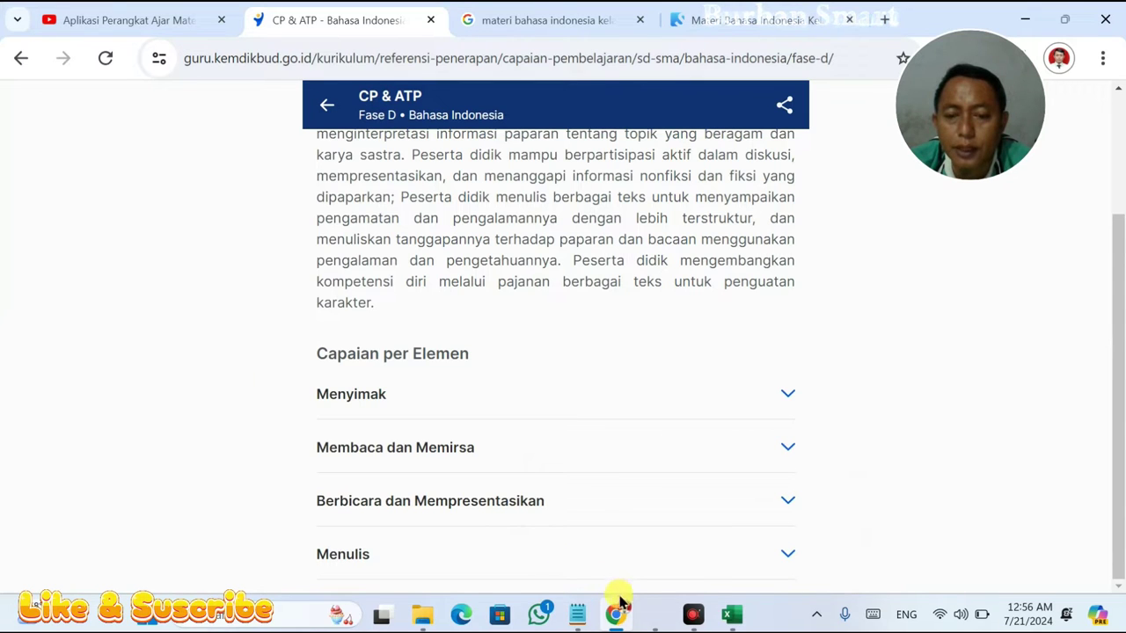
pyautogui.moveTo(622, 615)
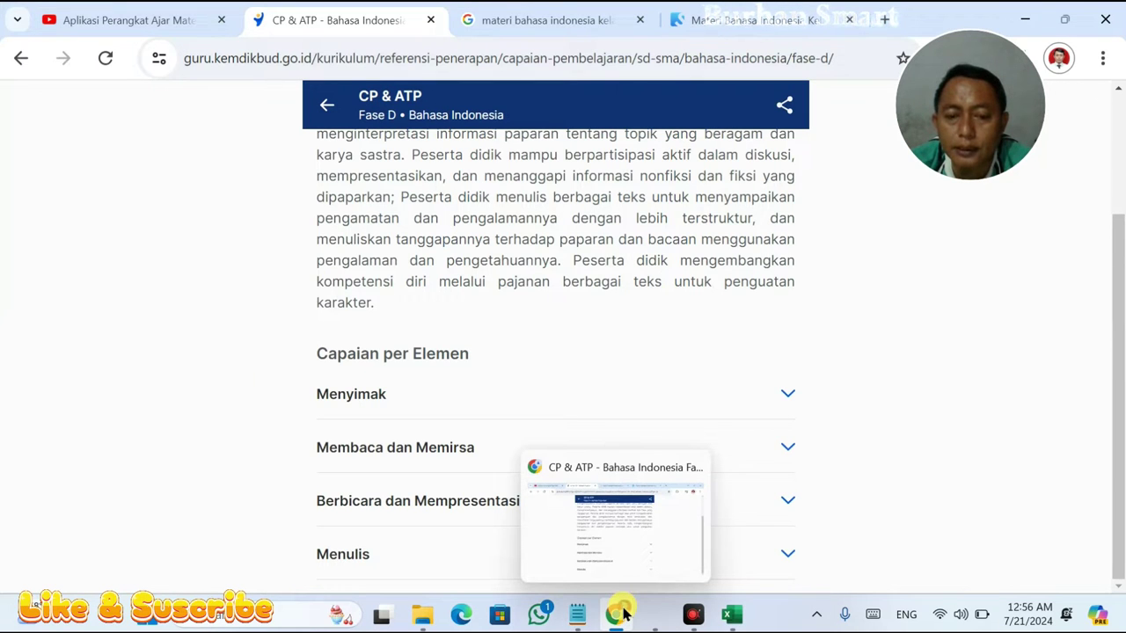
# - In File Explorer, open the KEPUTUSAN KEPALA BADAN NOMOR 032 Tahun 2024 PDF from the Documents folder inside Downloads
pyautogui.click(422, 614)
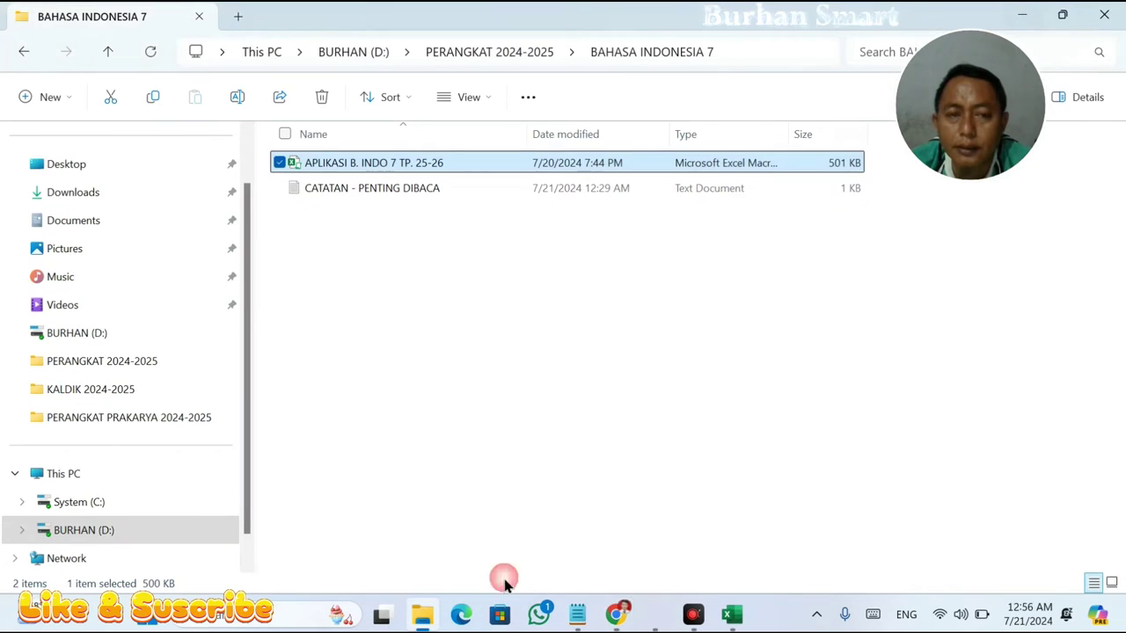
pyautogui.click(74, 195)
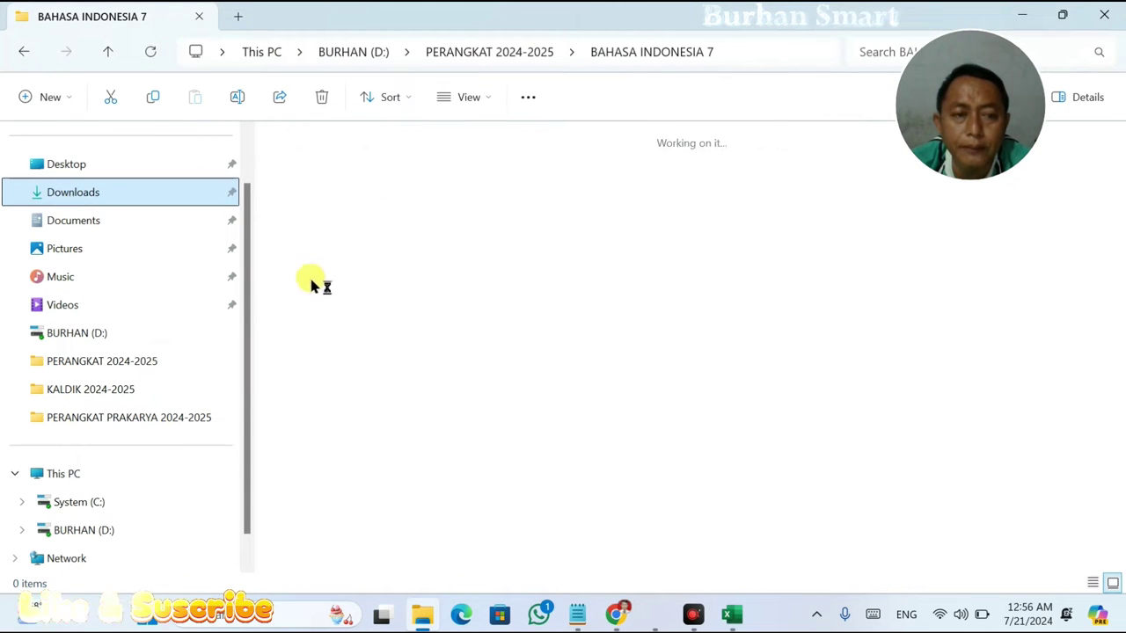
pyautogui.doubleClick(351, 316)
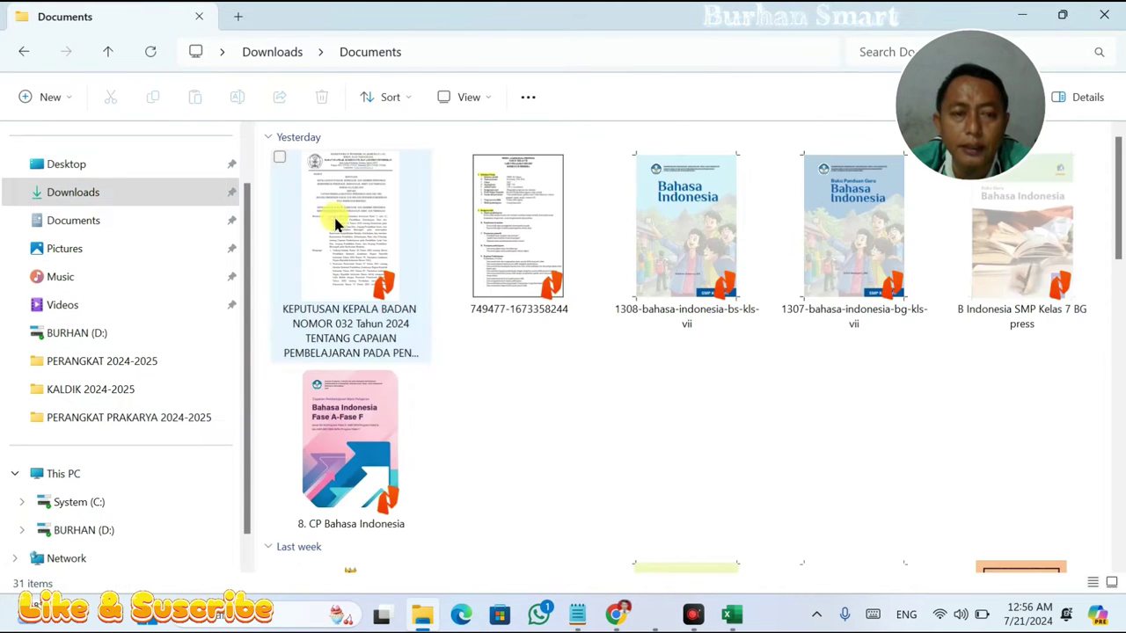
pyautogui.doubleClick(334, 223)
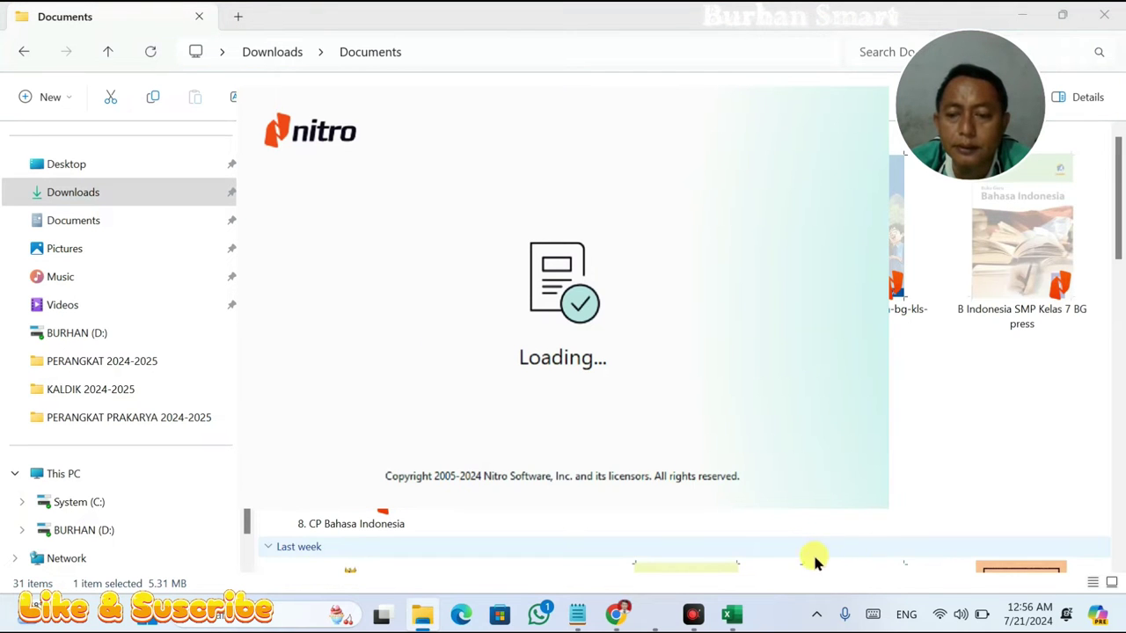
pyautogui.click(737, 605)
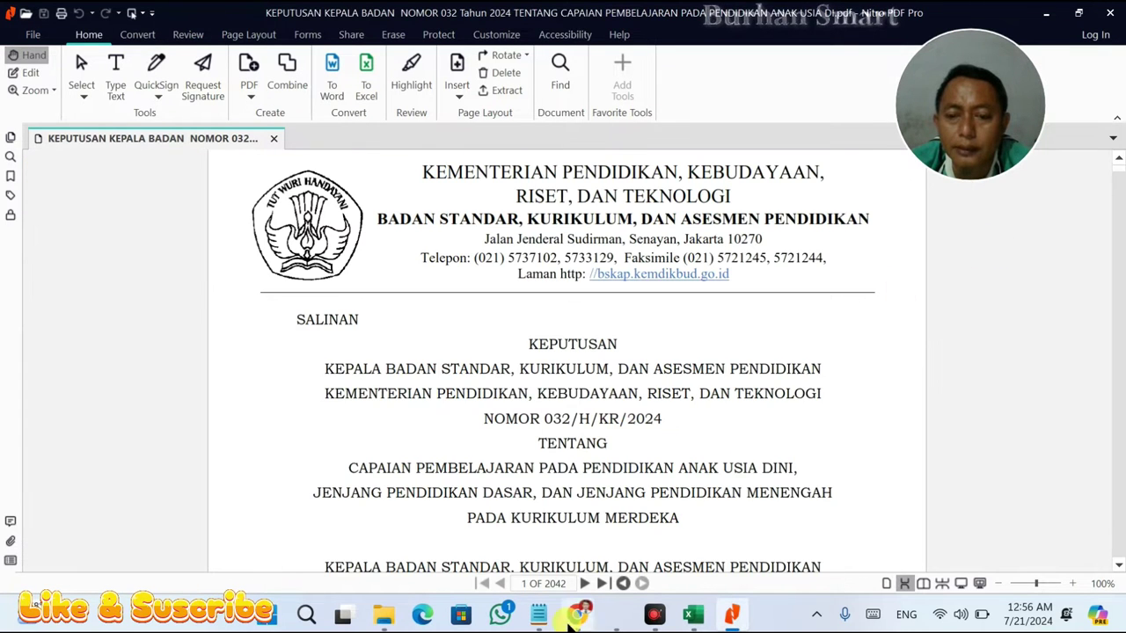
pyautogui.click(696, 619)
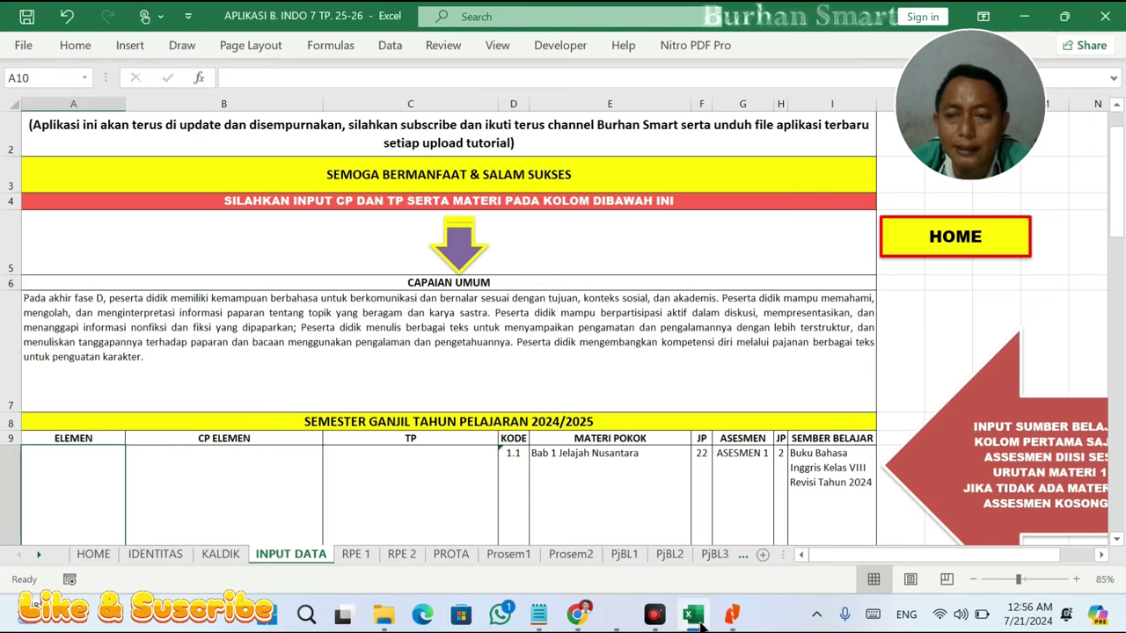
pyautogui.click(1078, 241)
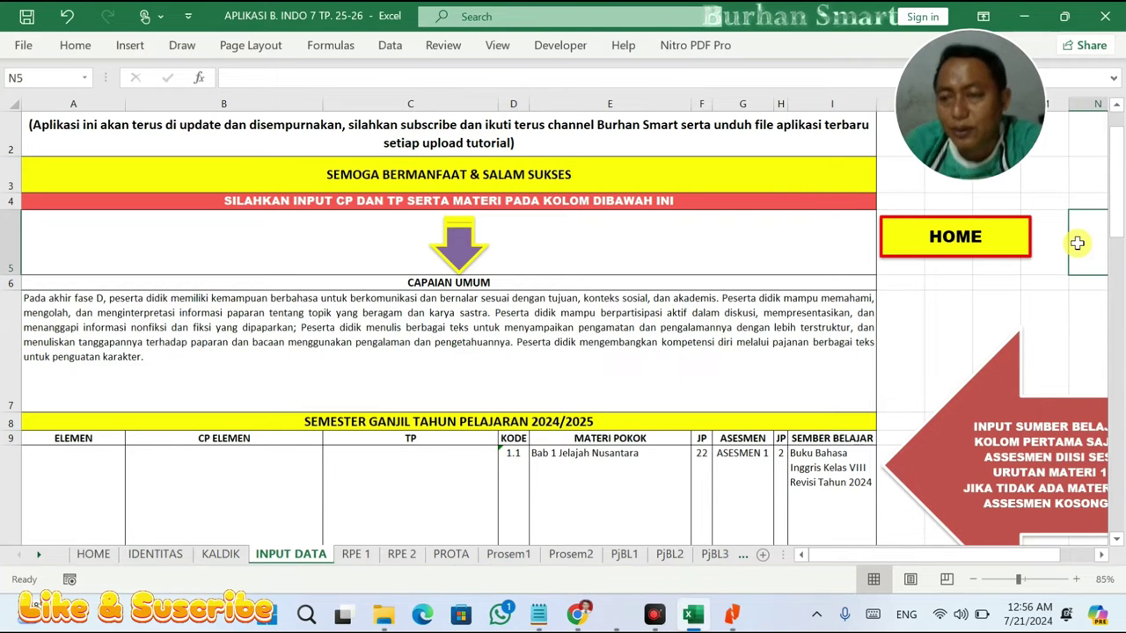
pyautogui.write('2')
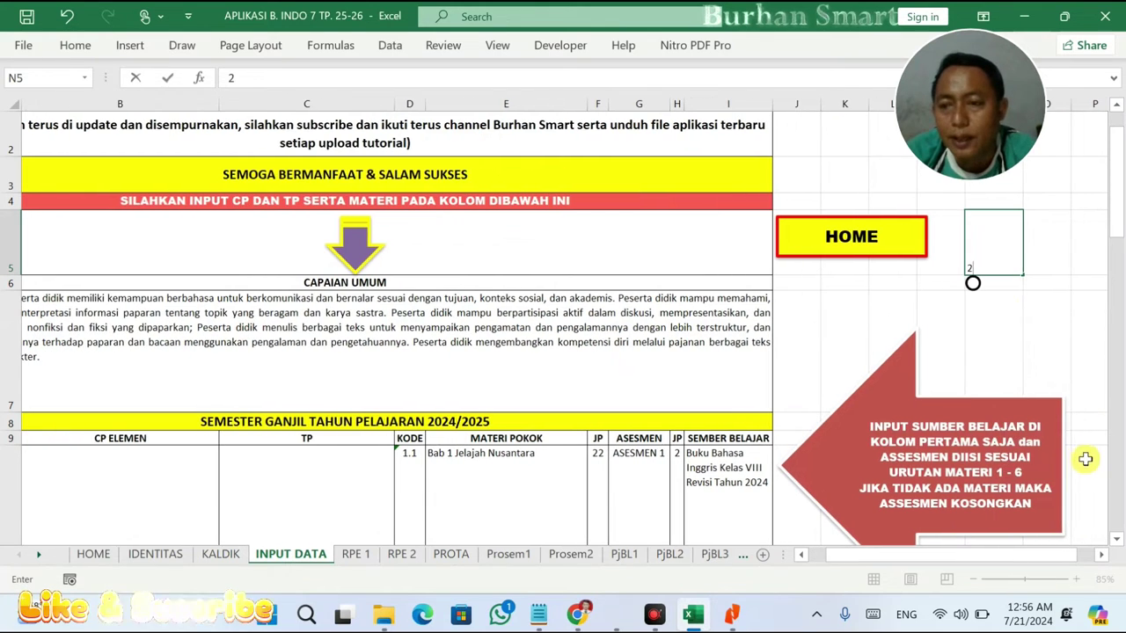
pyautogui.press('Return')
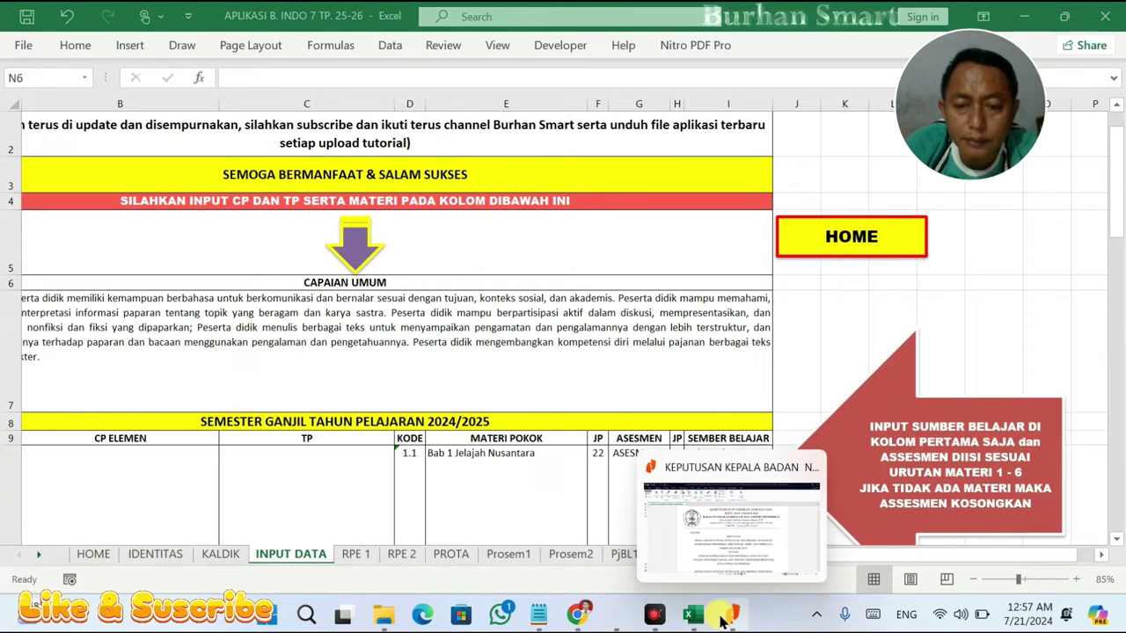
# - Switch to Nitro PDF Pro and examine the opening pages of decree NOMOR 032/H/KR/2024 on Capaian Pembelajaran
pyautogui.click(727, 616)
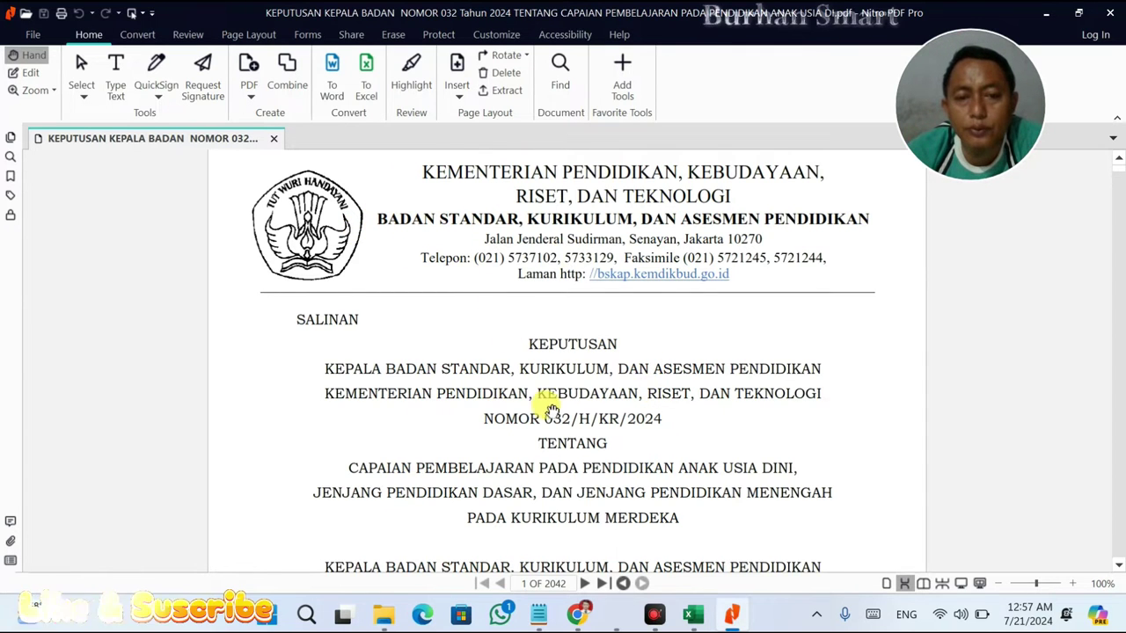
pyautogui.scroll(-1, 560, 395)
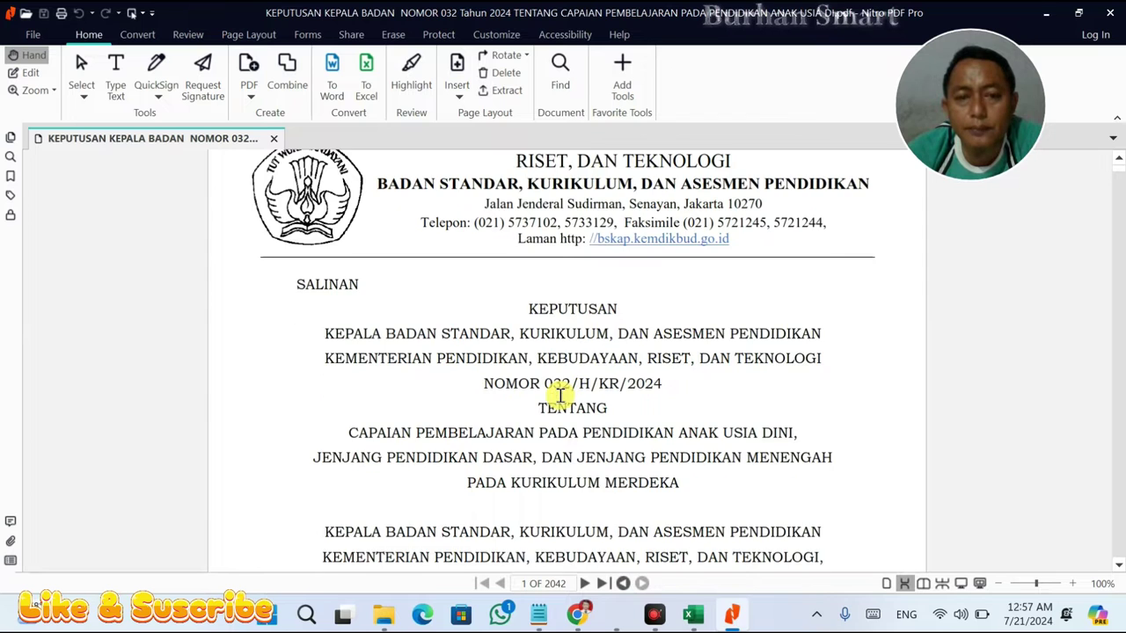
pyautogui.scroll(-2, 561, 392)
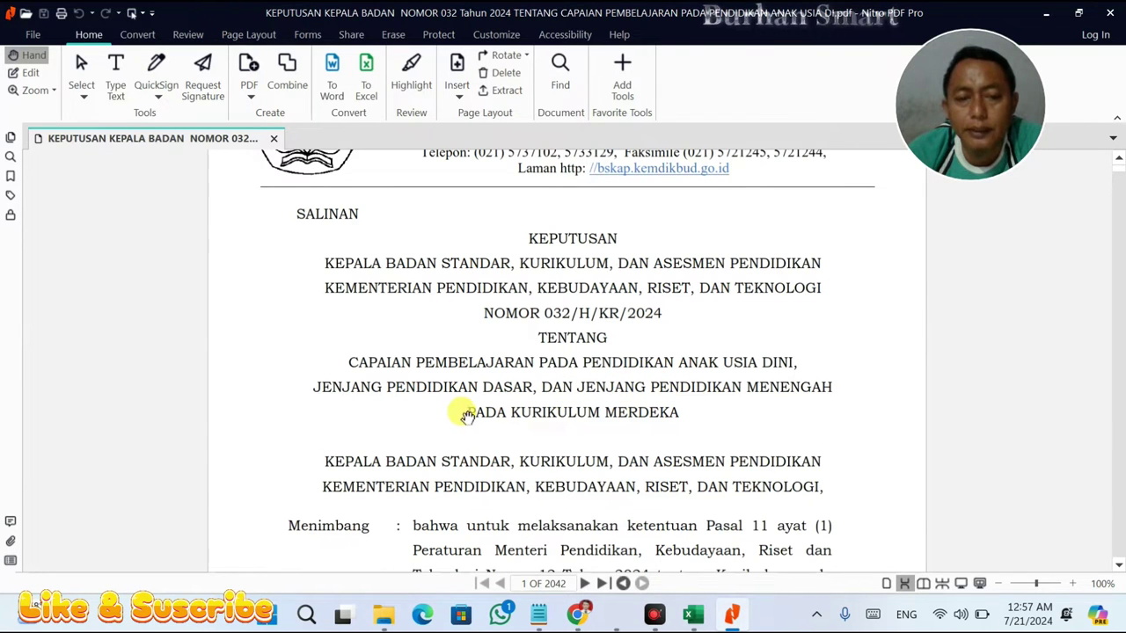
pyautogui.scroll(-1, 466, 415)
pyautogui.scroll(-1, 574, 394)
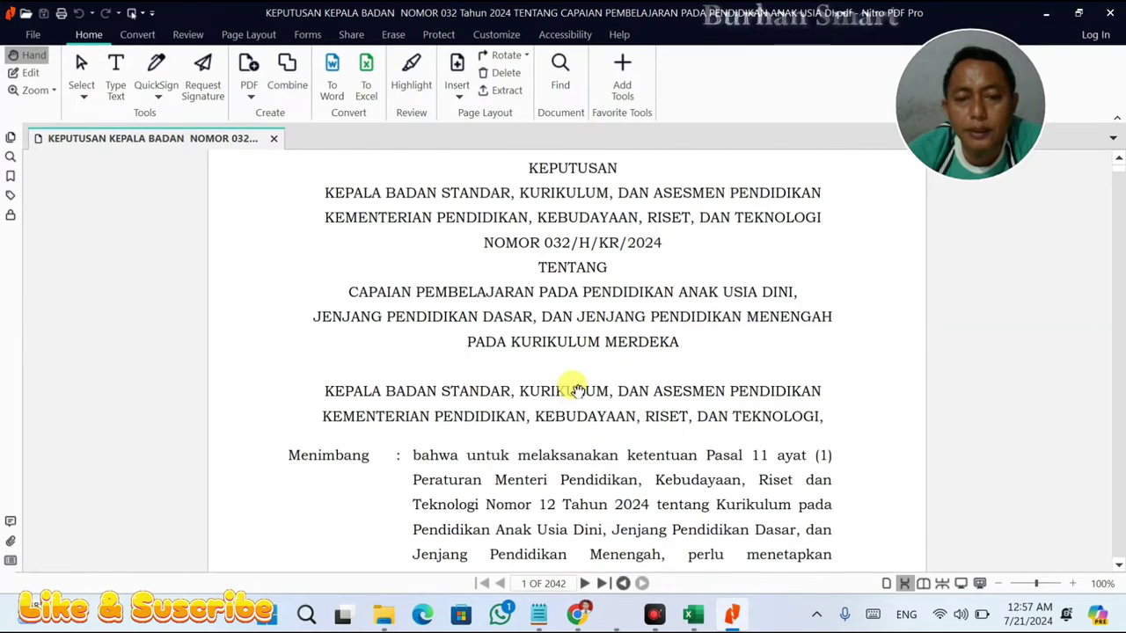
pyautogui.scroll(-8, 573, 392)
pyautogui.scroll(-13, 574, 392)
pyautogui.scroll(-14, 574, 392)
pyautogui.scroll(12, 573, 391)
pyautogui.scroll(19, 574, 391)
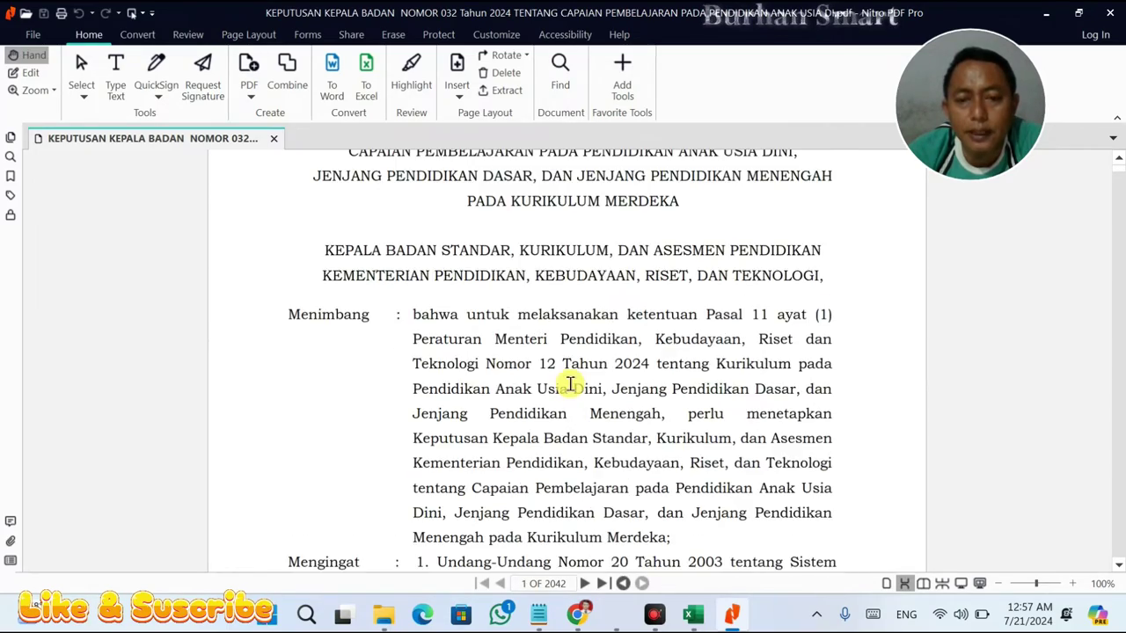
pyautogui.scroll(2, 569, 384)
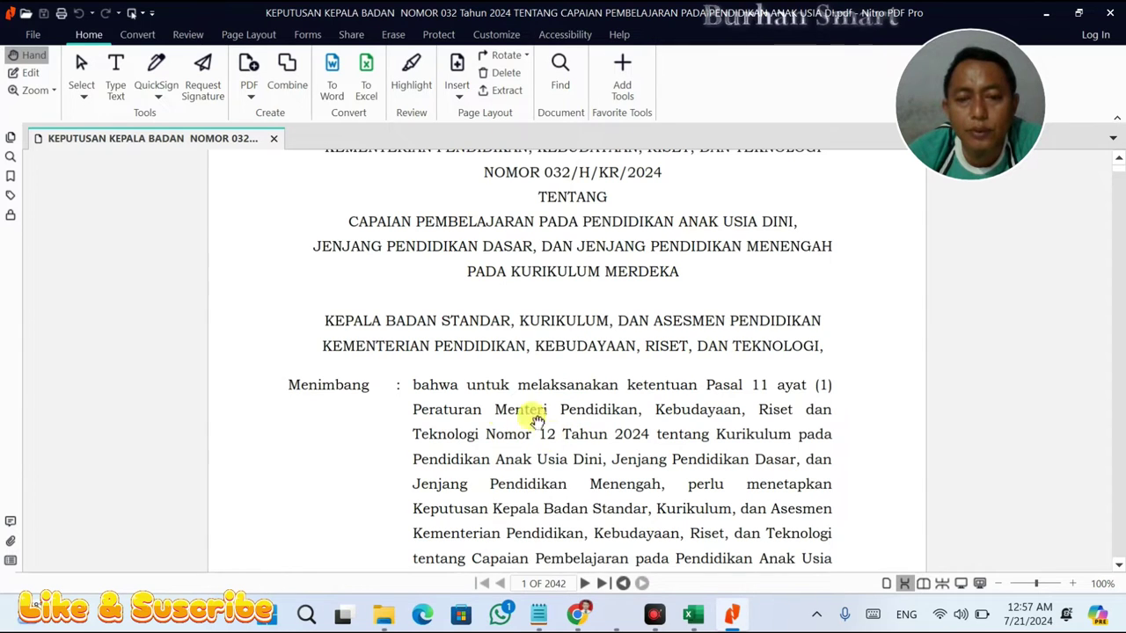
pyautogui.scroll(4, 658, 299)
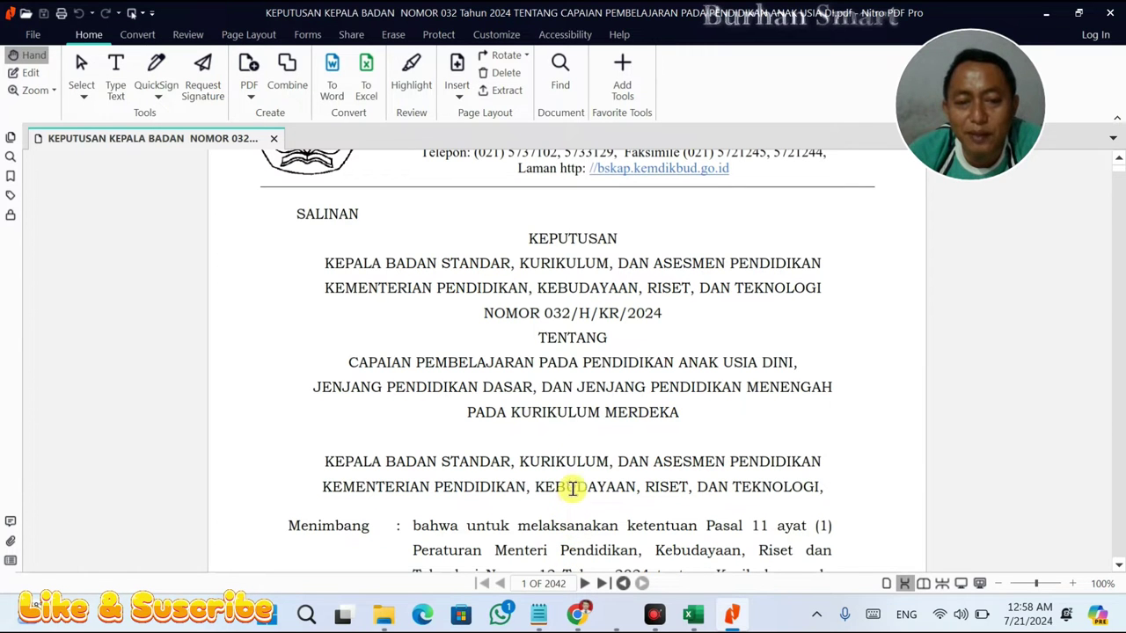
pyautogui.scroll(-5, 525, 400)
pyautogui.scroll(-7, 527, 400)
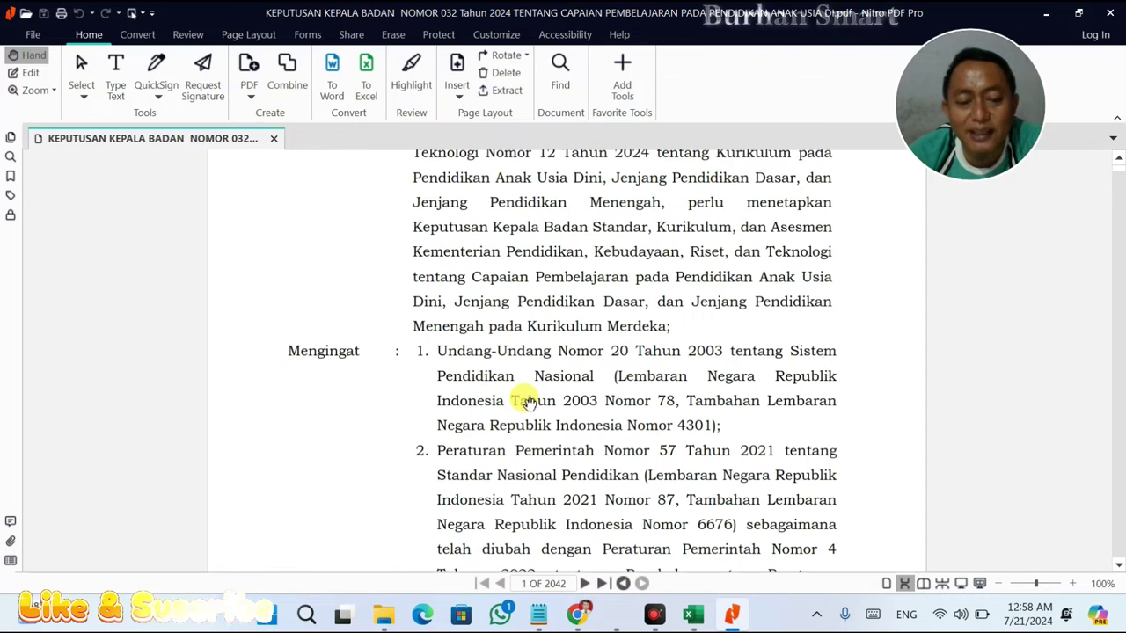
# - Search the decree PDF for "bahasa indonesia"
pyautogui.hotkey('ctrl', 'f')
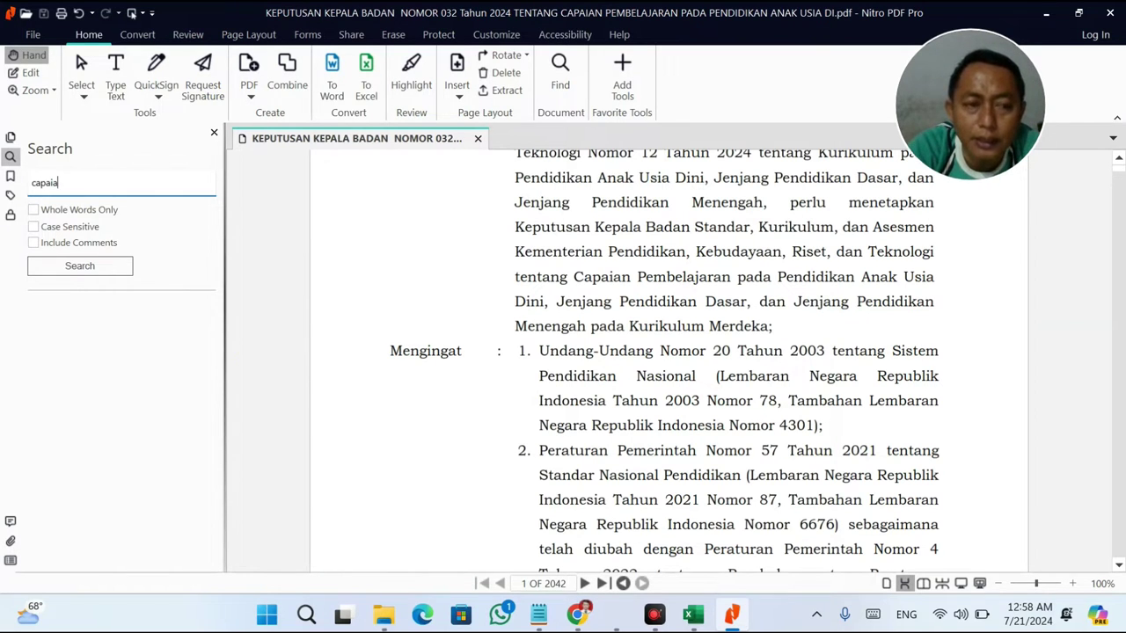
pyautogui.write('bahasa indones')
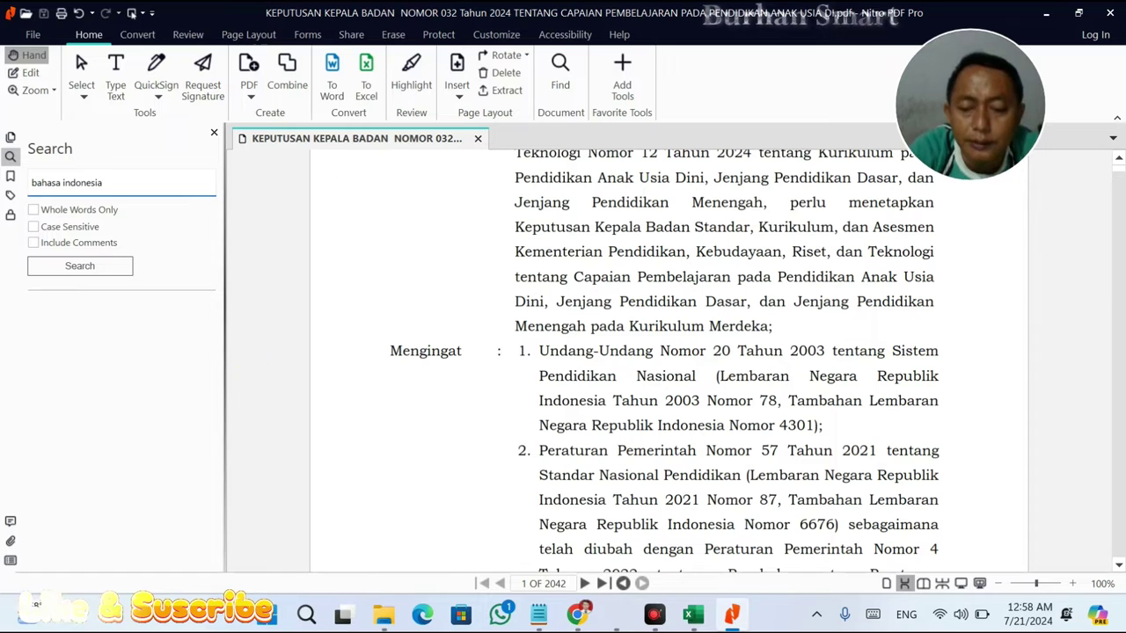
pyautogui.press('Return')
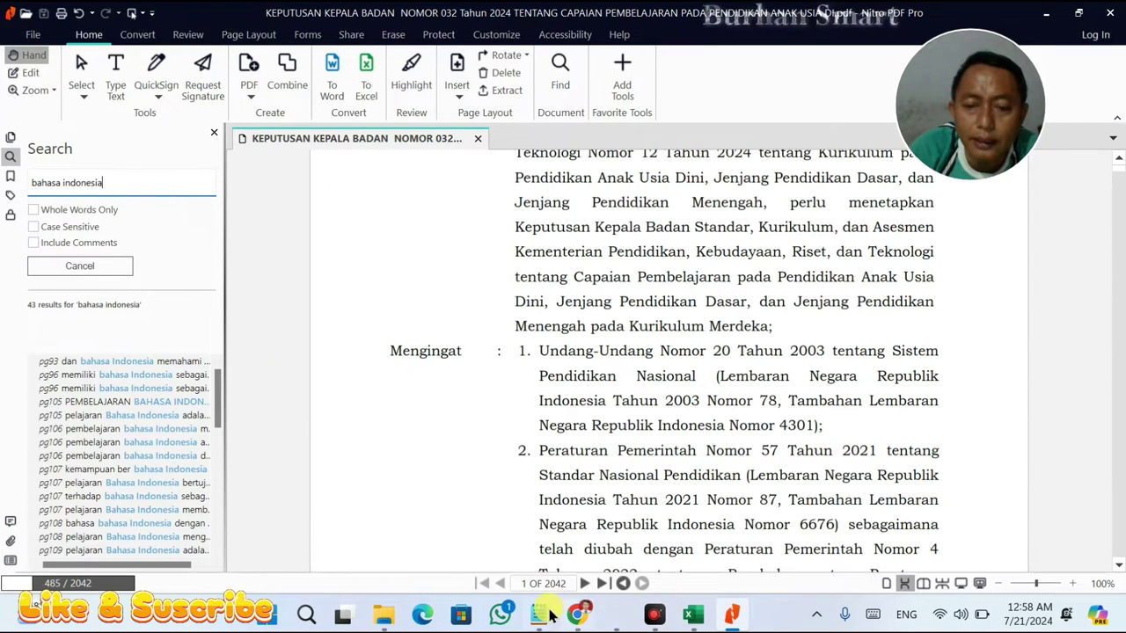
# - Switch to Chrome and check the Capaian per Elemen list on the Fase D Bahasa Indonesia CP & ATP page
pyautogui.click(577, 613)
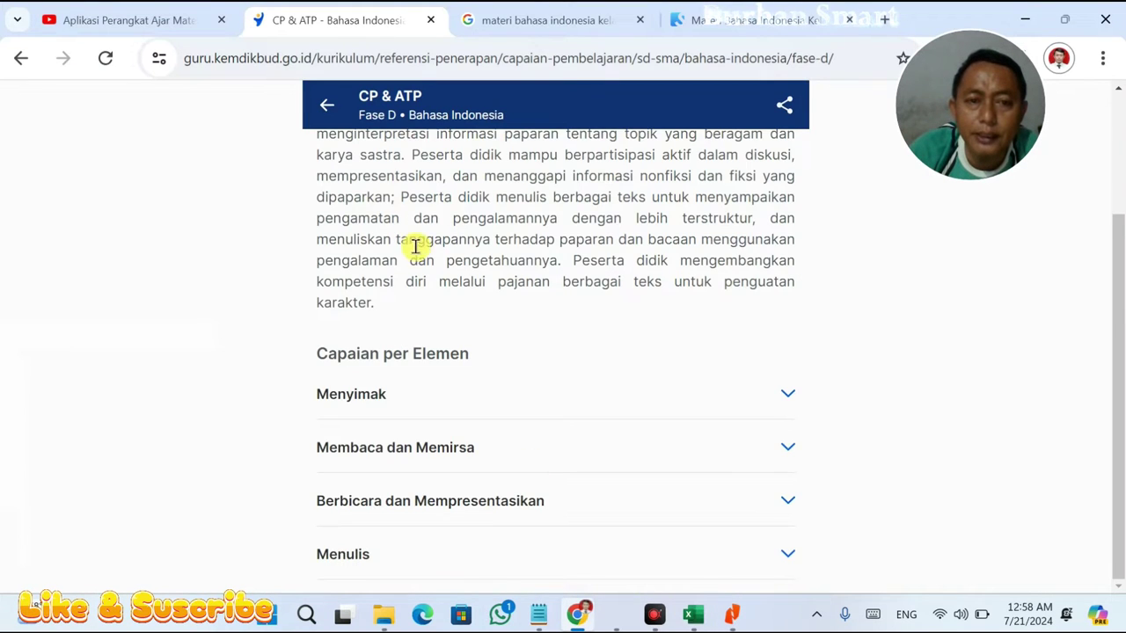
pyautogui.scroll(3, 417, 251)
pyautogui.scroll(-5, 430, 299)
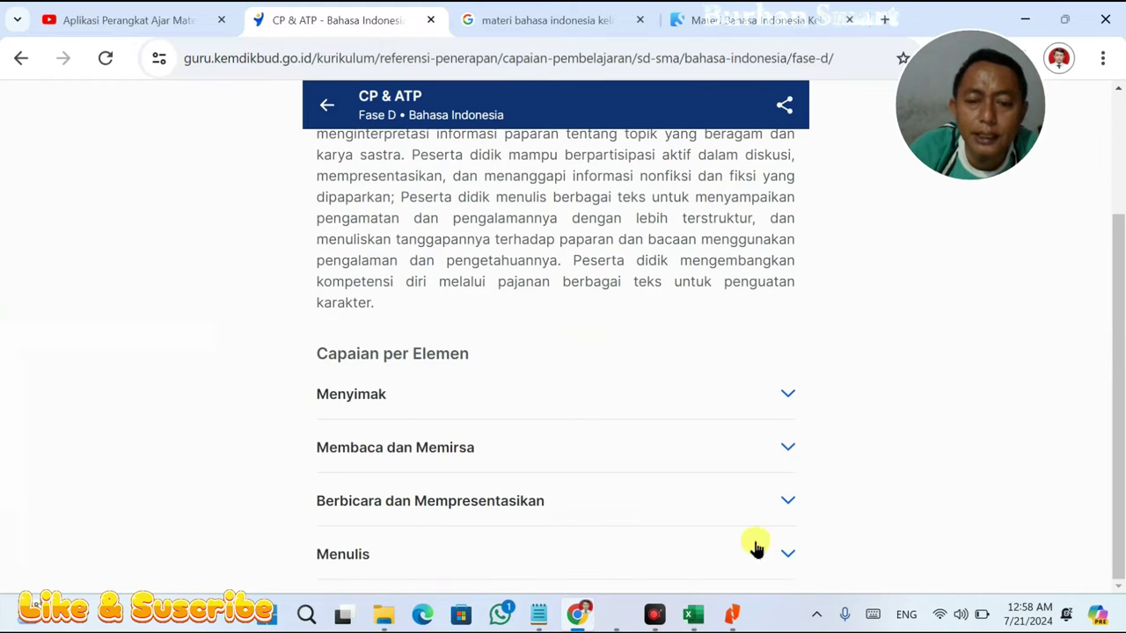
# - Back in Nitro PDF Pro, widen the search results, go to the page 105 match "CAPAIAN PEMBELAJARAN BAHASA INDONESIA" and close the search
pyautogui.click(732, 614)
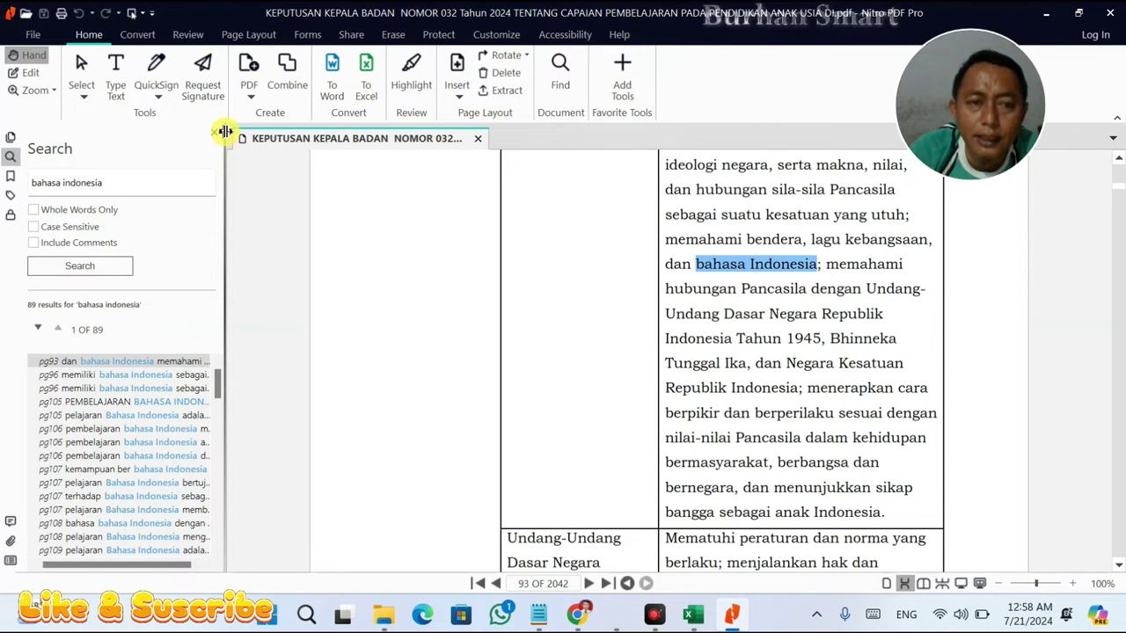
pyautogui.moveTo(225, 131); pyautogui.dragTo(528, 141)
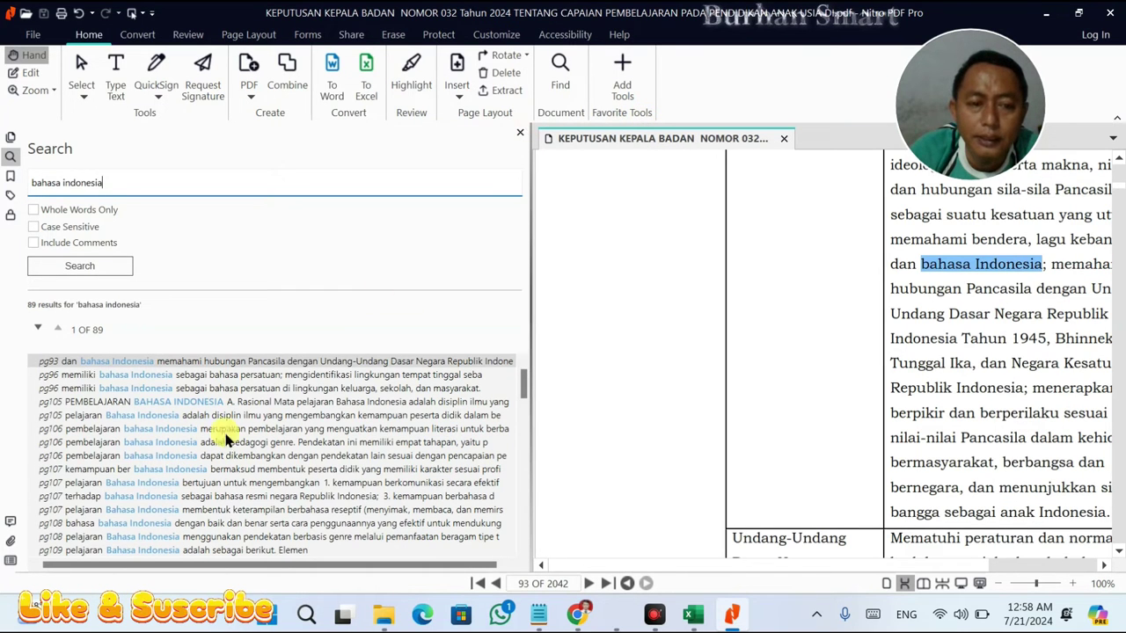
pyautogui.click(152, 406)
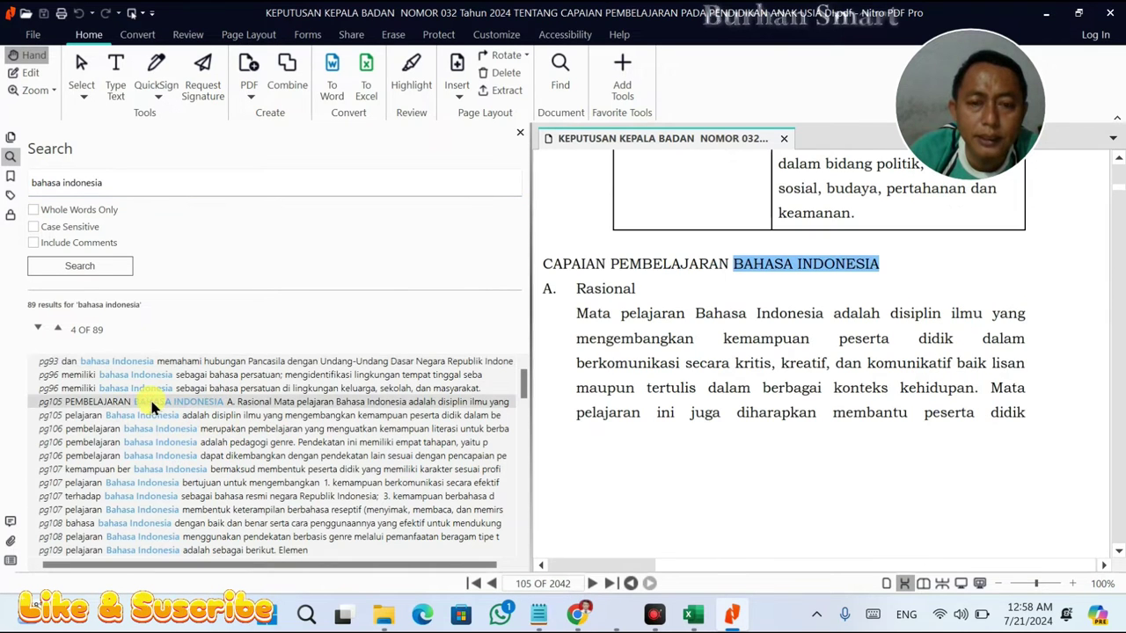
pyautogui.click(638, 364)
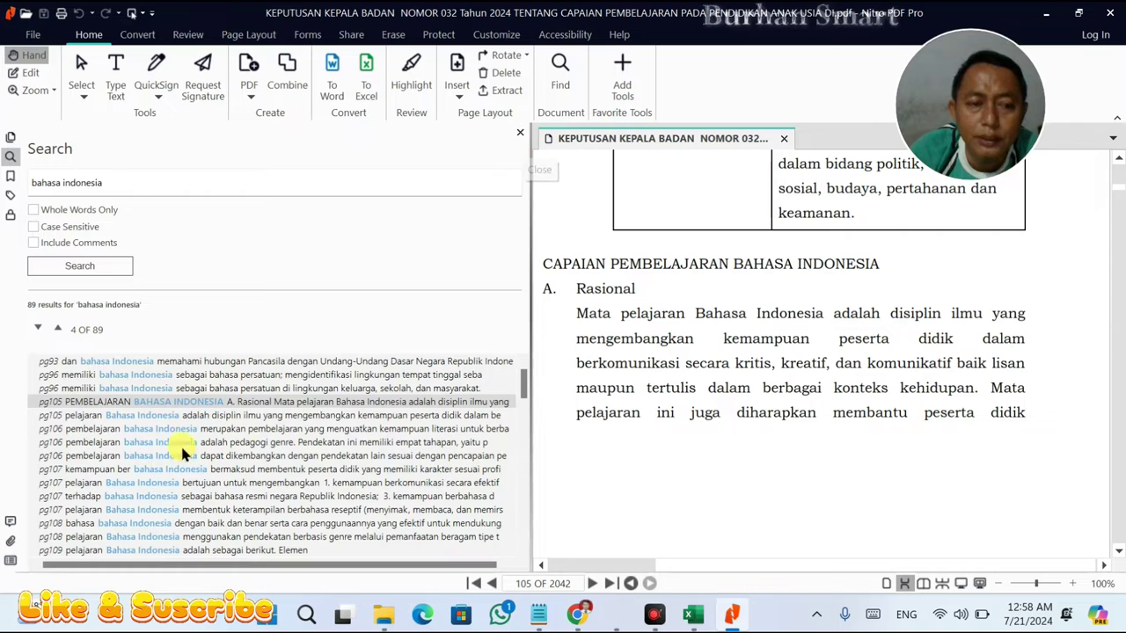
pyautogui.click(151, 415)
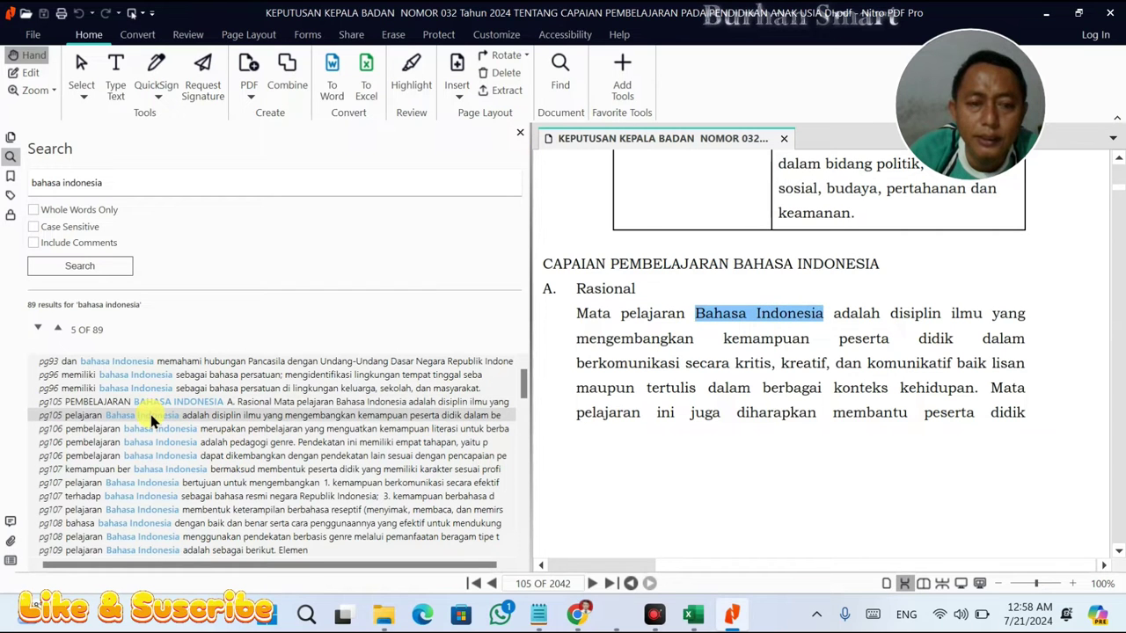
pyautogui.click(161, 431)
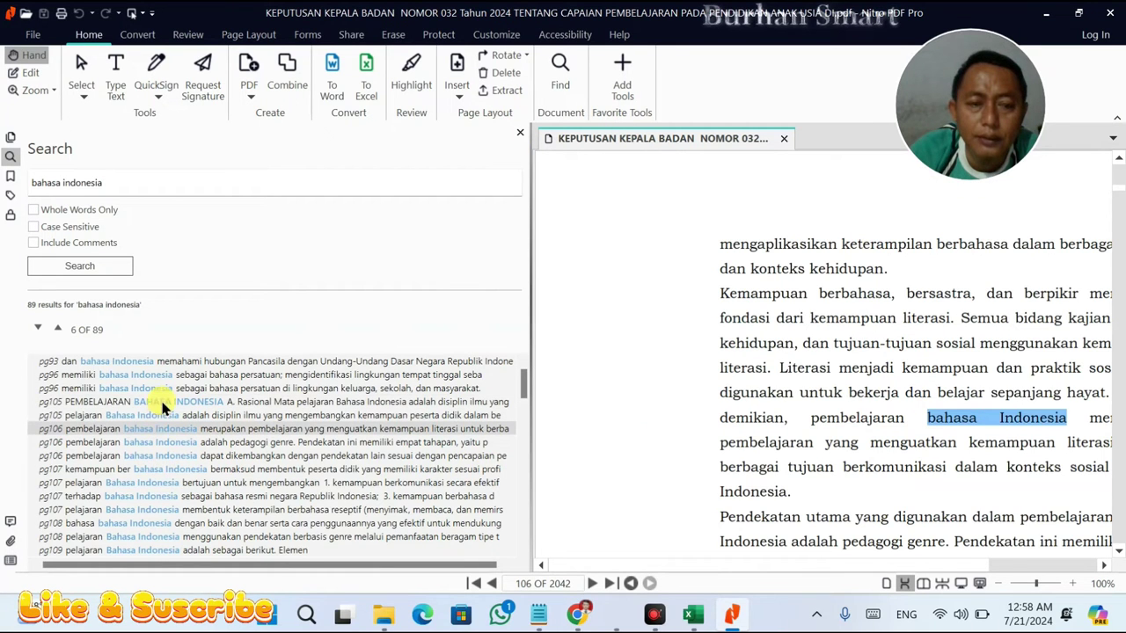
pyautogui.click(124, 402)
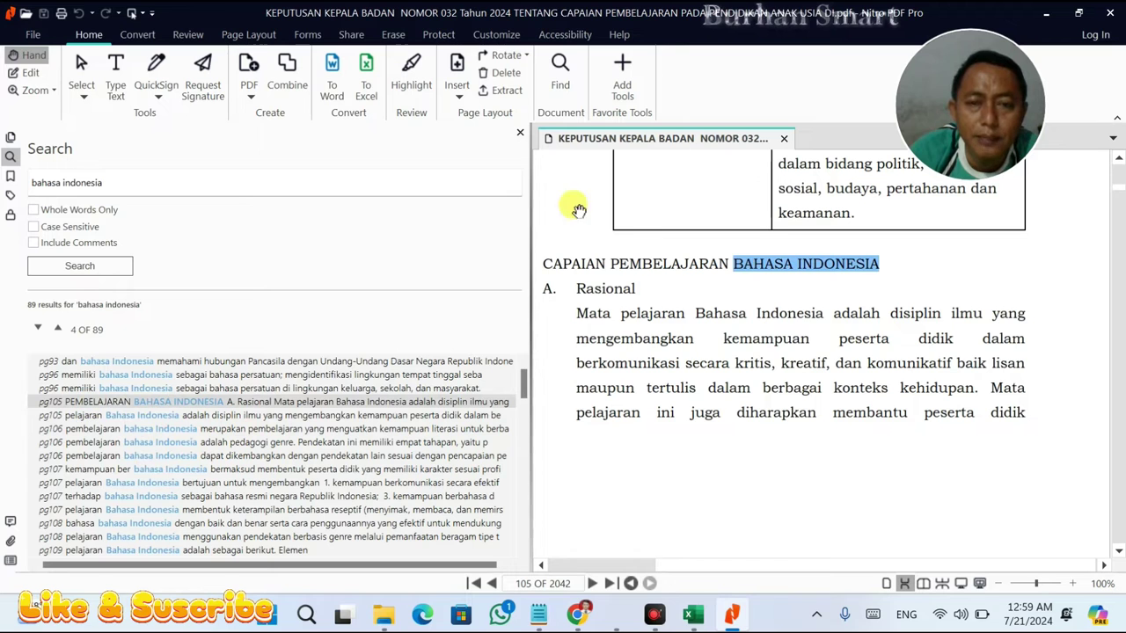
pyautogui.click(520, 133)
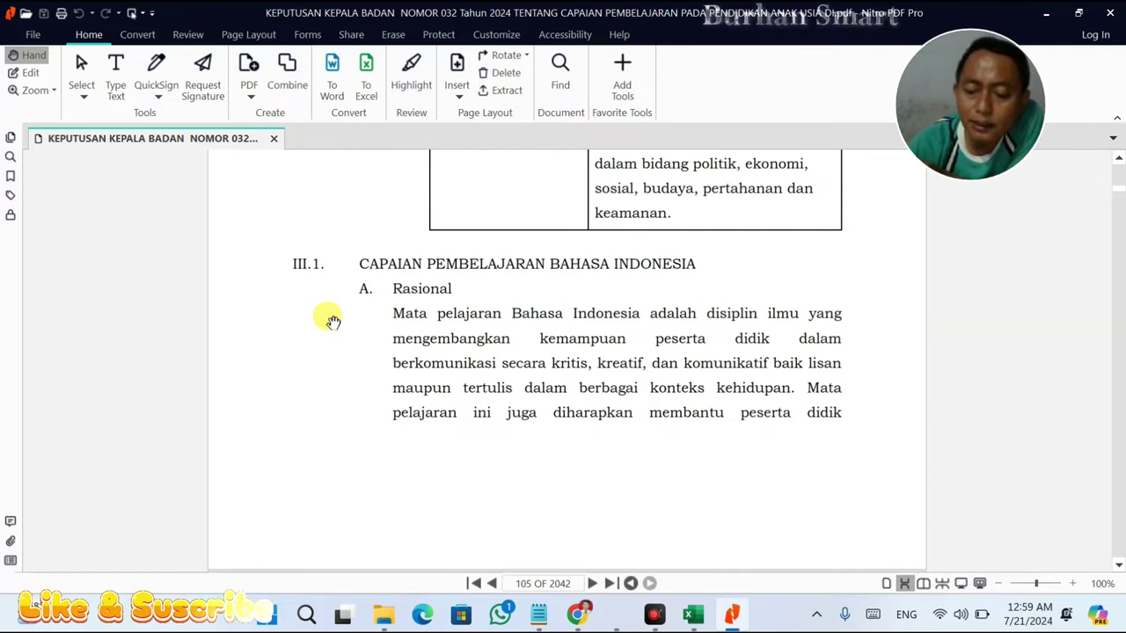
# - Look through the Bahasa Indonesia section for the Fase D heading covering Kelas VII, VIII and IX
pyautogui.scroll(-20, 333, 321)
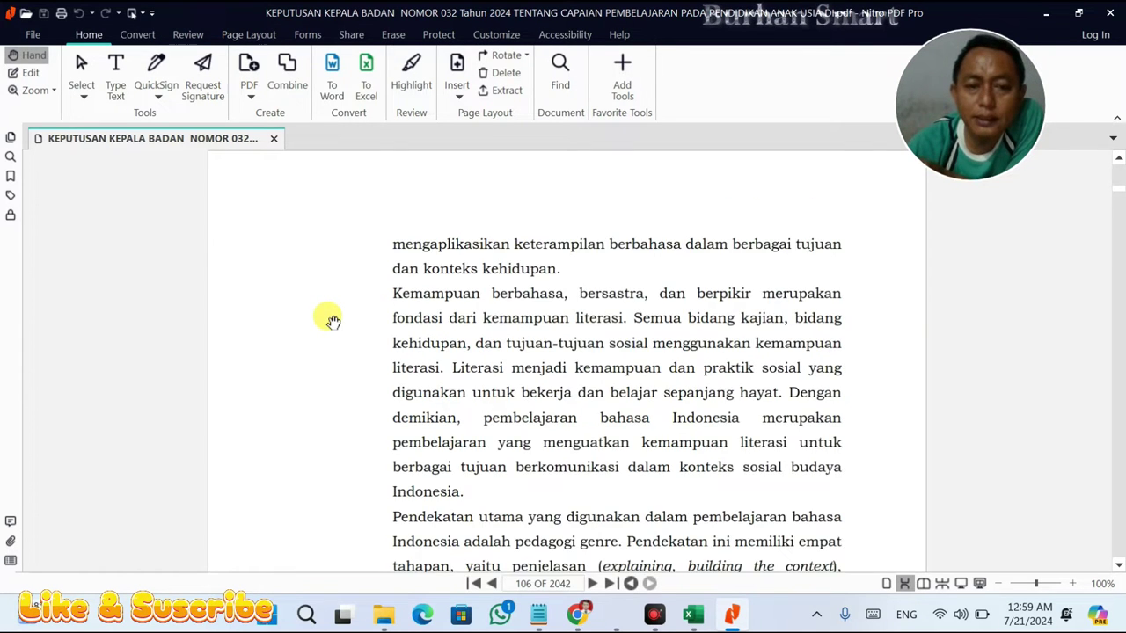
pyautogui.scroll(-5, 332, 321)
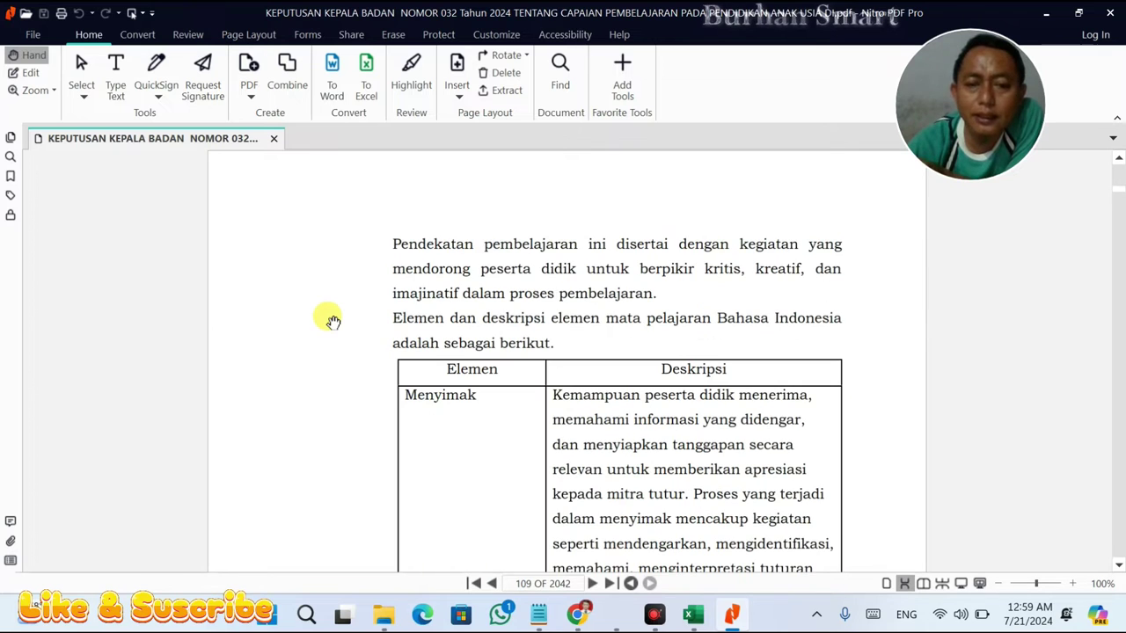
pyautogui.scroll(-15, 332, 321)
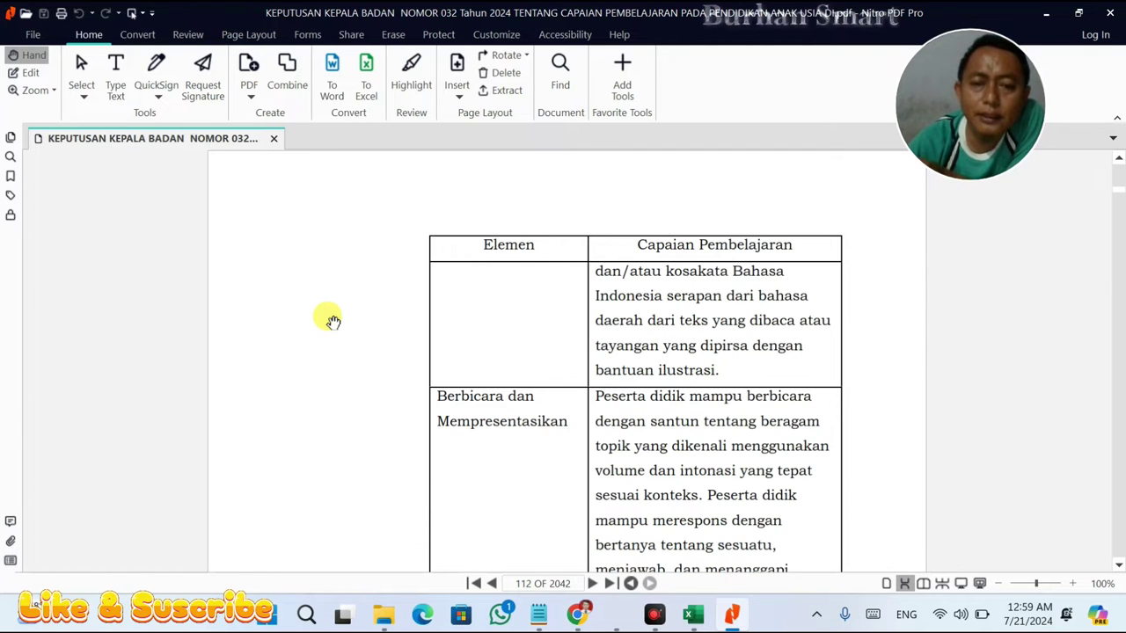
pyautogui.scroll(4, 333, 321)
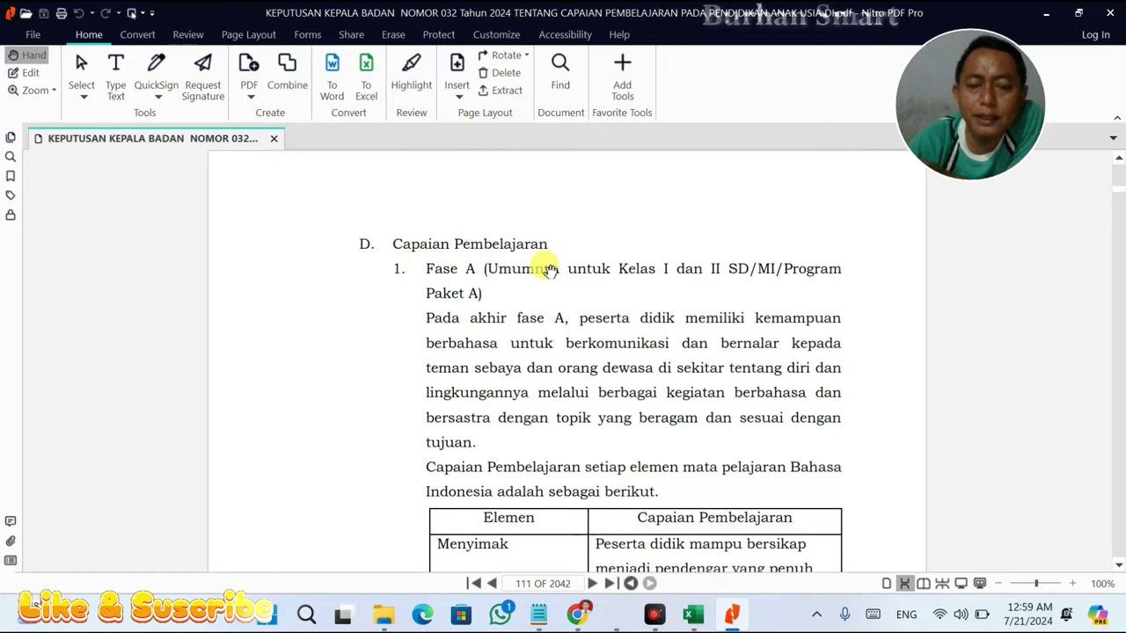
pyautogui.scroll(-5, 545, 263)
pyautogui.scroll(-20, 549, 271)
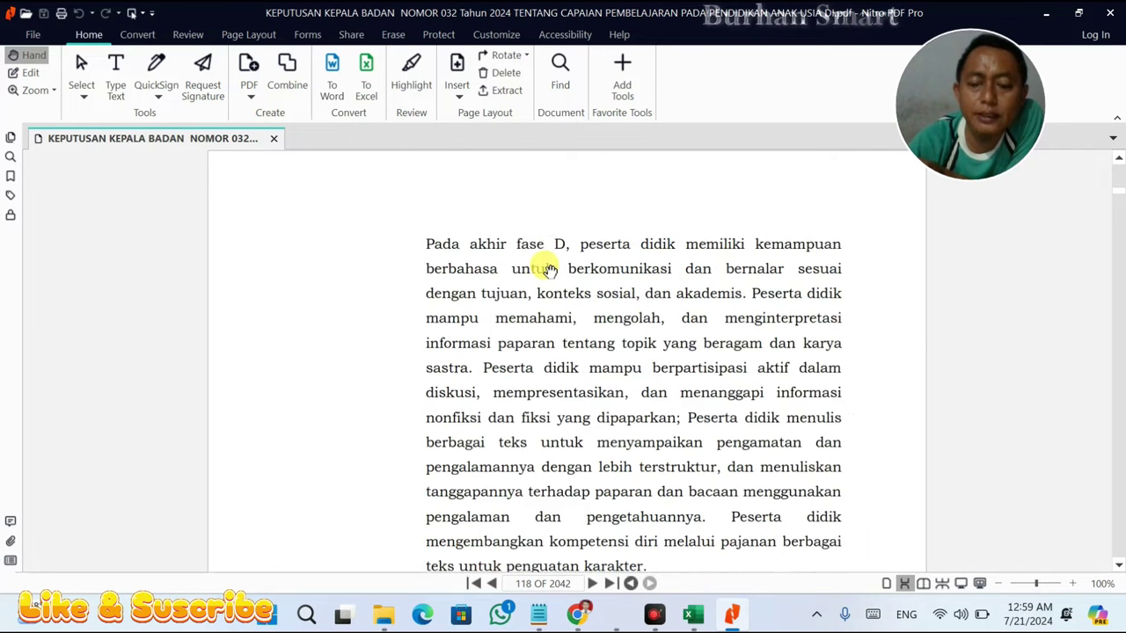
pyautogui.scroll(-10, 549, 271)
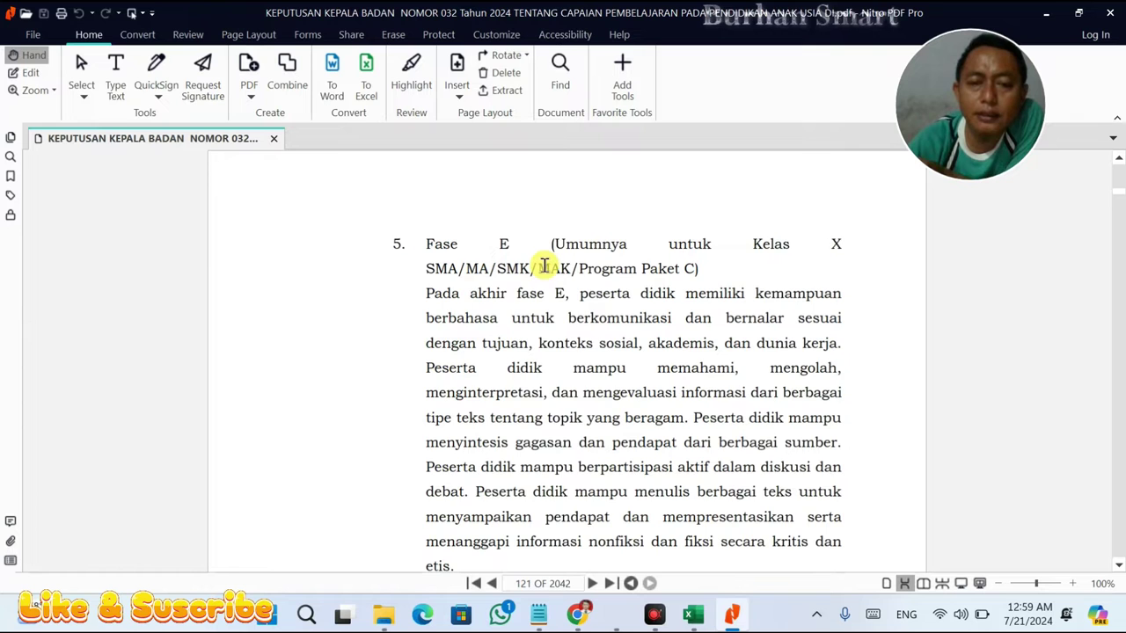
pyautogui.scroll(12, 544, 266)
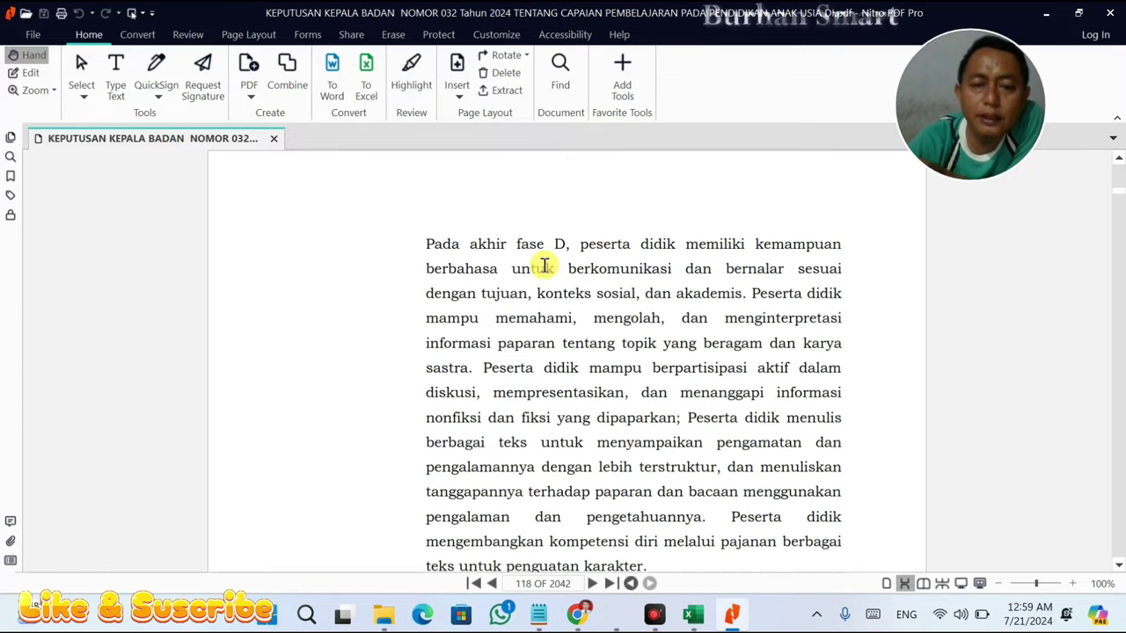
pyautogui.scroll(6, 544, 266)
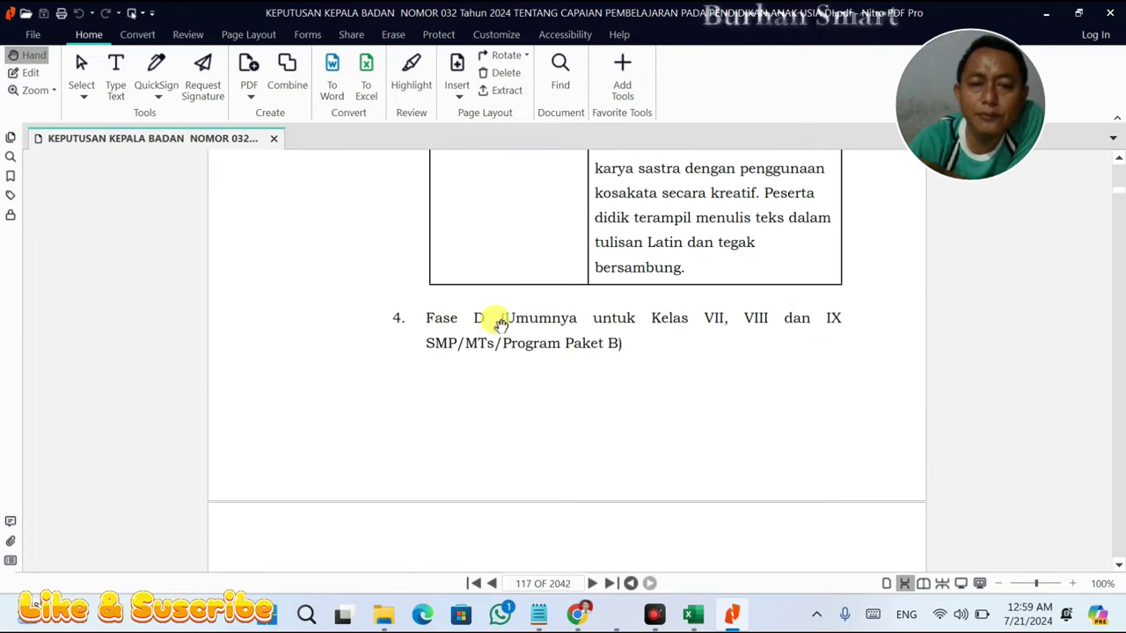
# - Examine the Fase D table of Elemen and Capaian Pembelajaran, from Menyimak to Membaca dan Memirsa
pyautogui.scroll(-8, 573, 330)
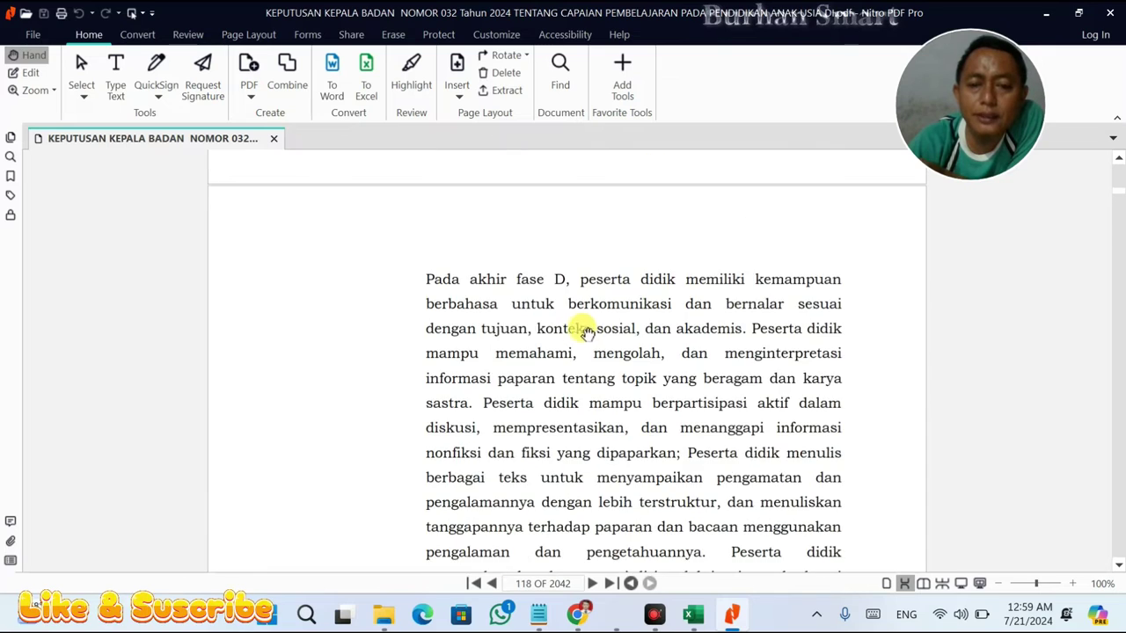
pyautogui.scroll(-6, 513, 328)
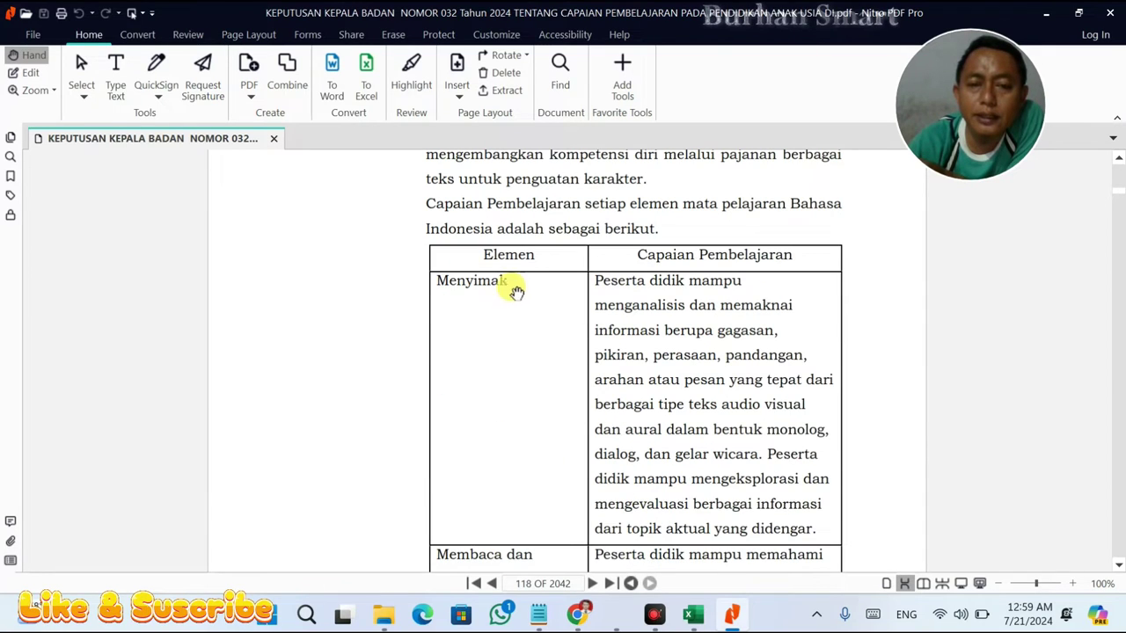
pyautogui.scroll(-5, 460, 278)
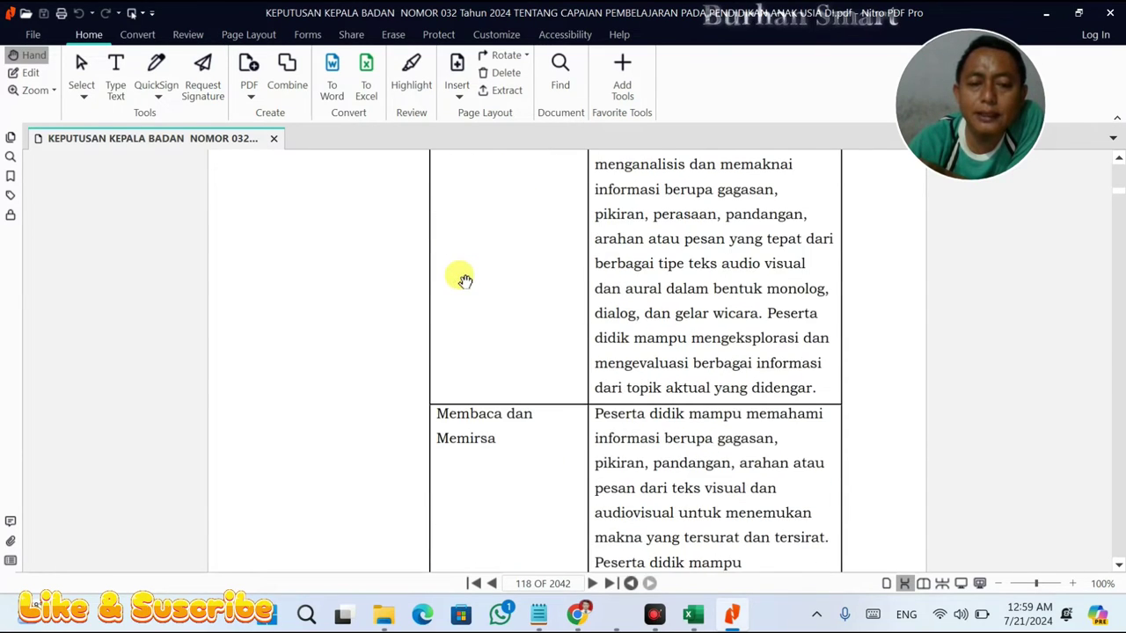
pyautogui.scroll(1, 457, 268)
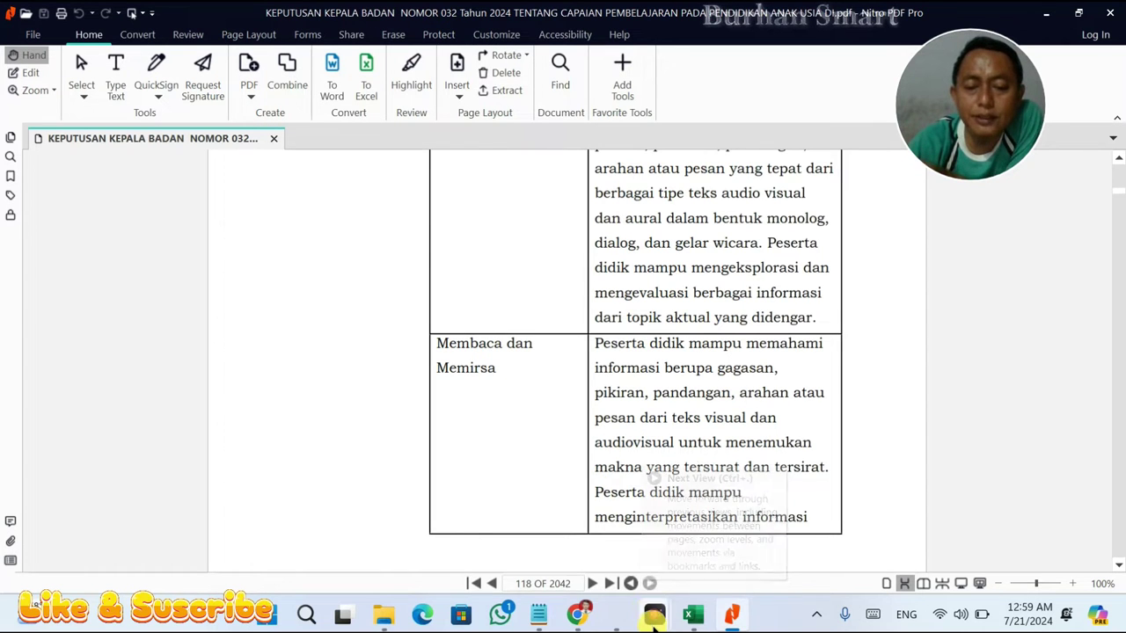
# - Copy the element name "Membaca dan Memirsa" from the Fase D table into Excel's CP ELEMEN cell B10 for code 1.1
pyautogui.moveTo(735, 620)
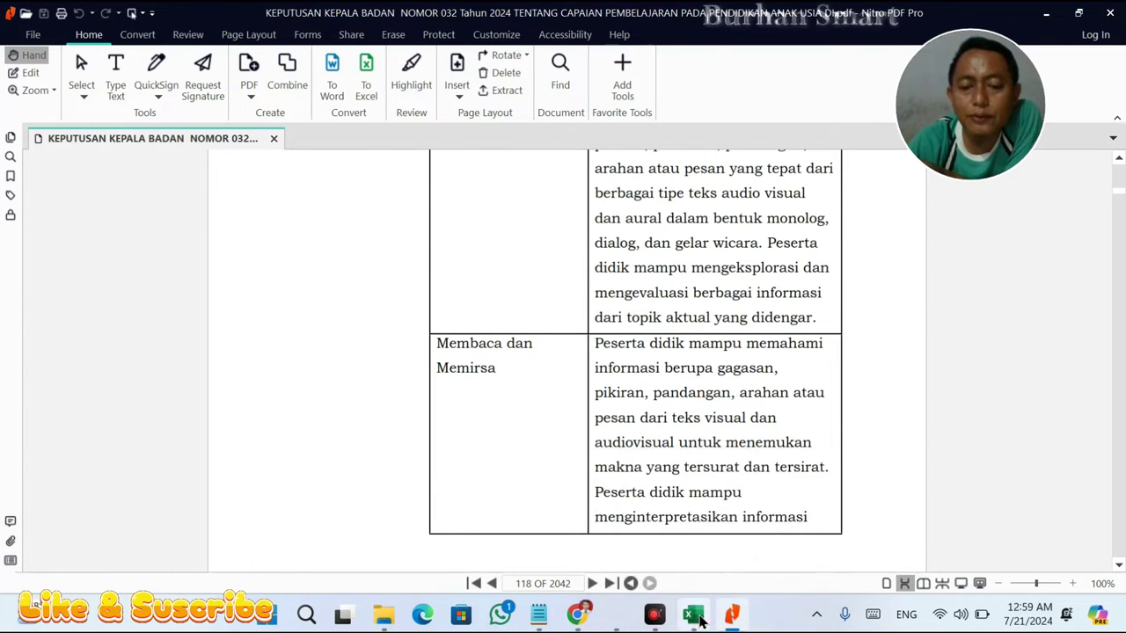
pyautogui.click(693, 614)
pyautogui.click(176, 461)
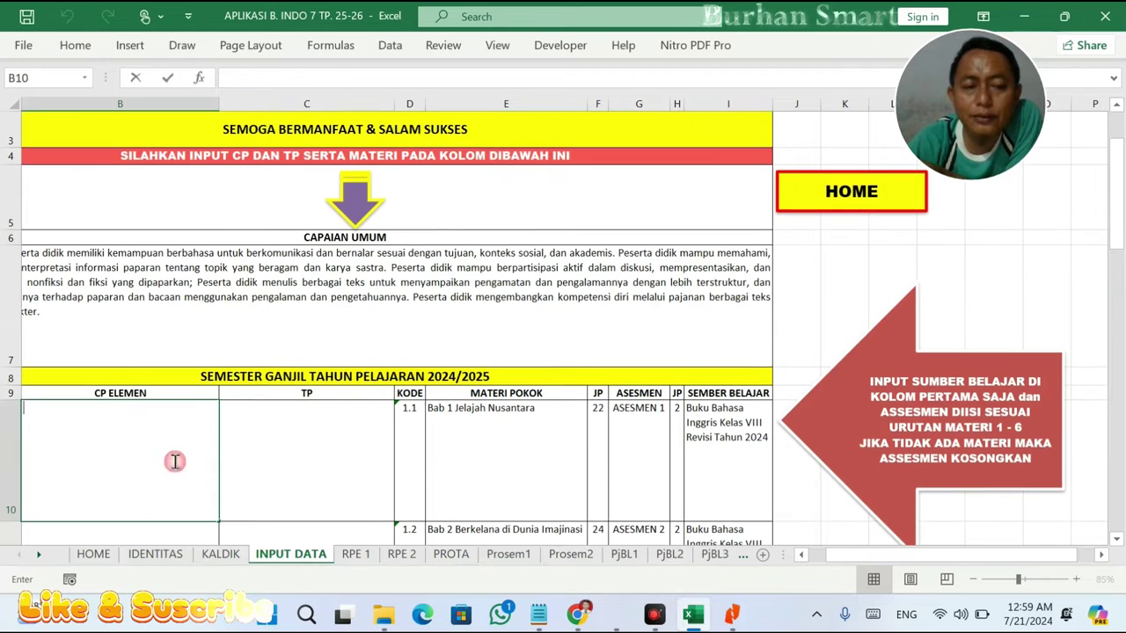
pyautogui.click(732, 614)
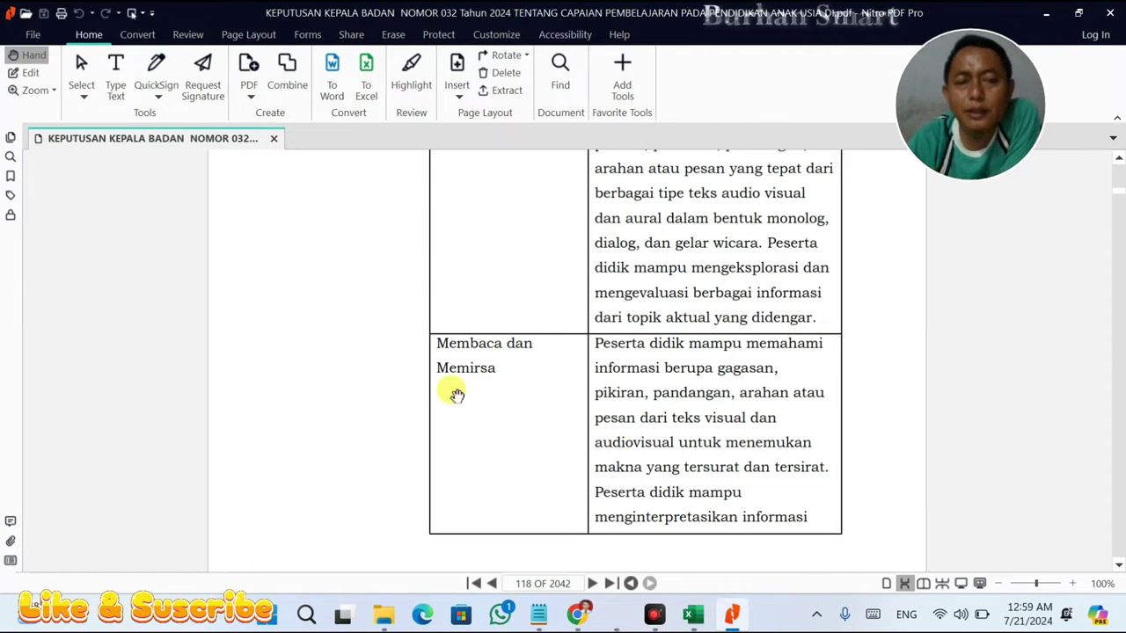
pyautogui.click(27, 73)
pyautogui.click(515, 367)
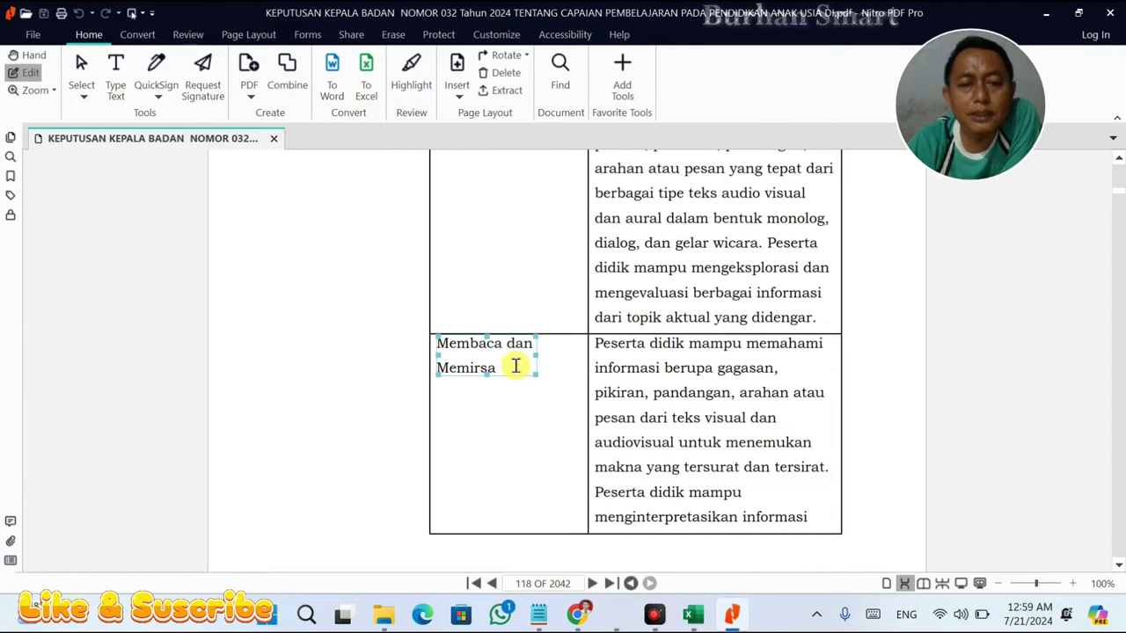
pyautogui.tripleClick(515, 367)
pyautogui.rightClick(479, 367)
pyautogui.click(525, 390)
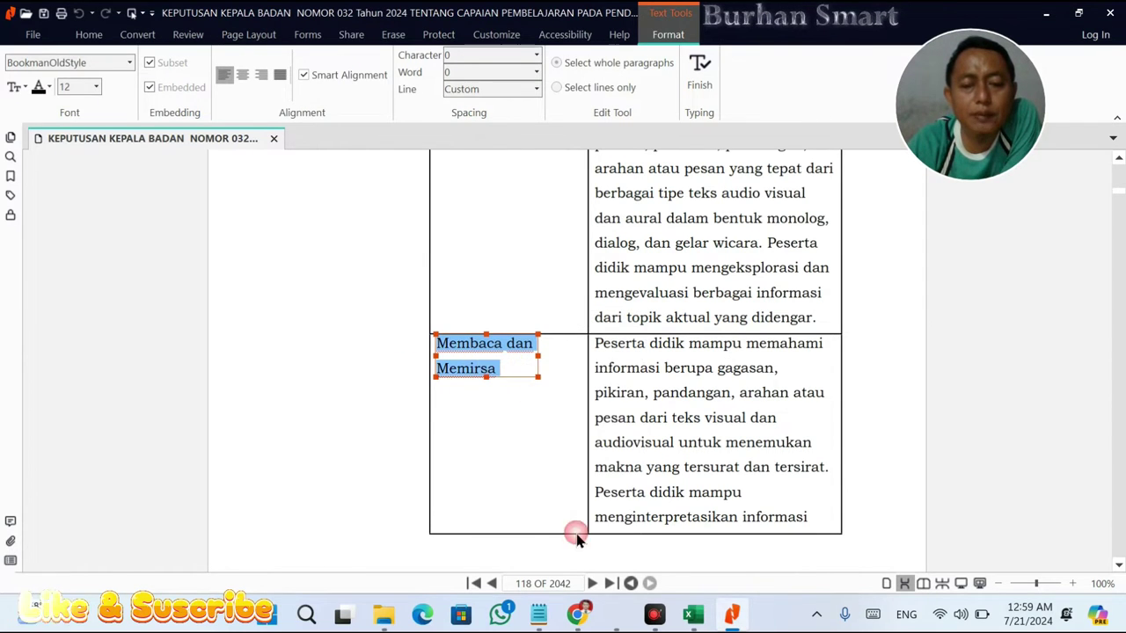
pyautogui.click(694, 615)
pyautogui.doubleClick(168, 407)
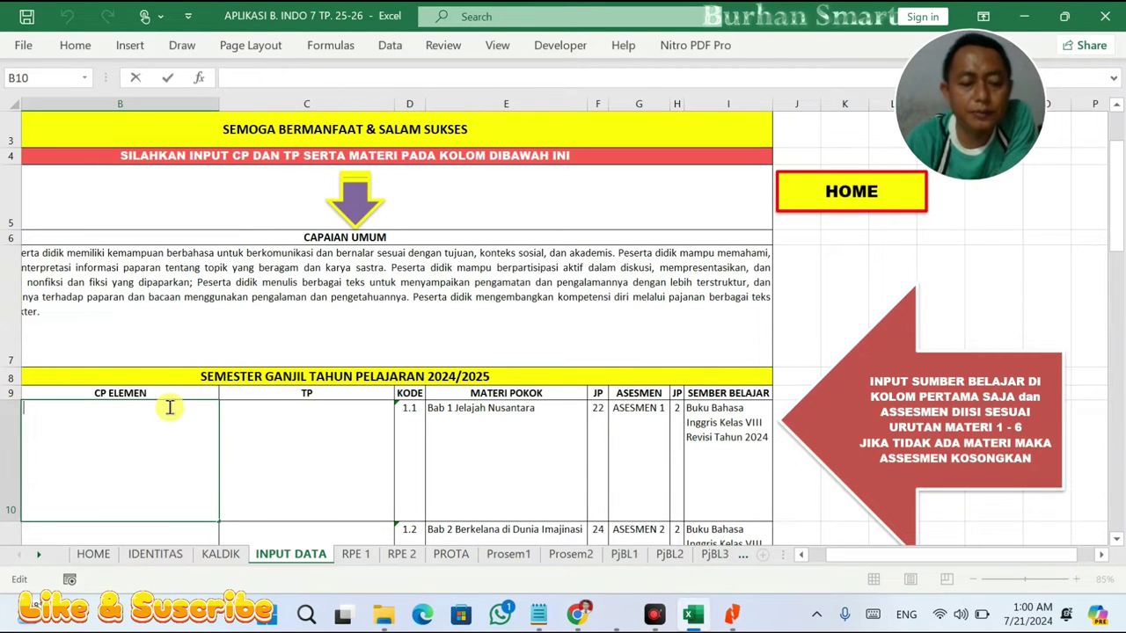
pyautogui.hotkey('ctrl', 'v')
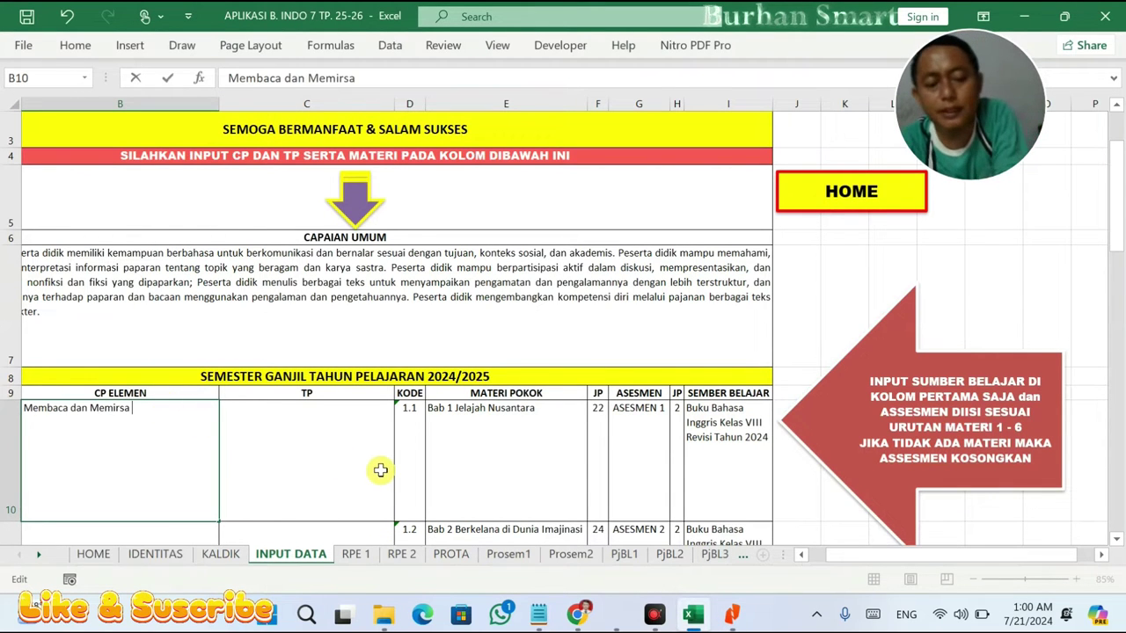
# - Switch to Nitro PDF Pro and copy the Capaian Pembelajaran text beside Membaca dan Memirsa on page 118
pyautogui.hotkey('alt', 'Tab')
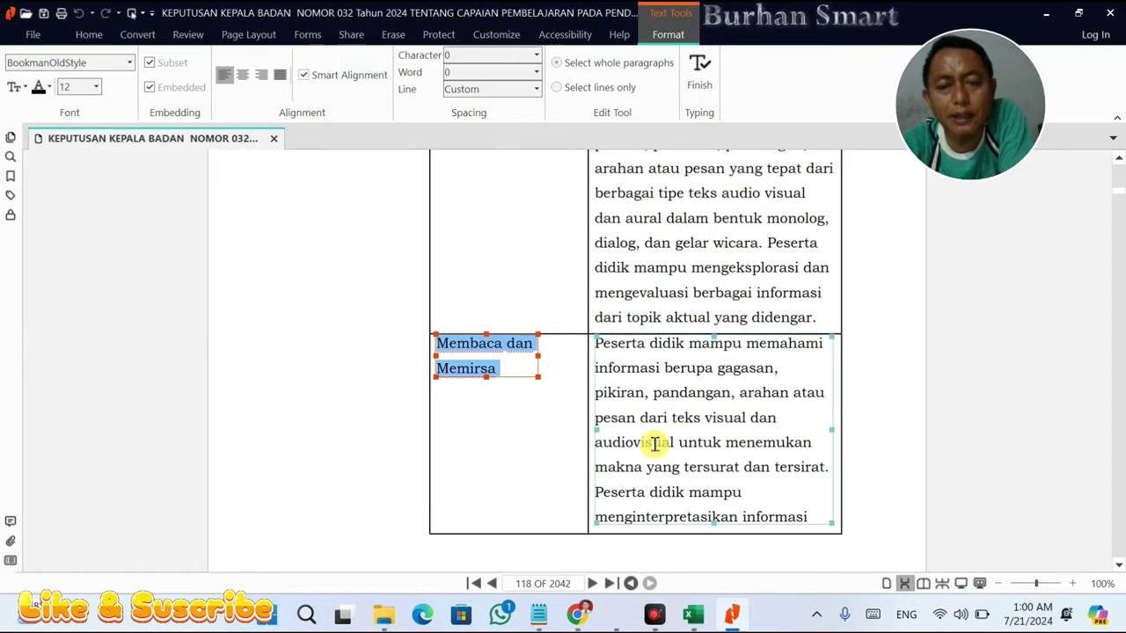
pyautogui.scroll(1, 624, 415)
pyautogui.doubleClick(628, 417)
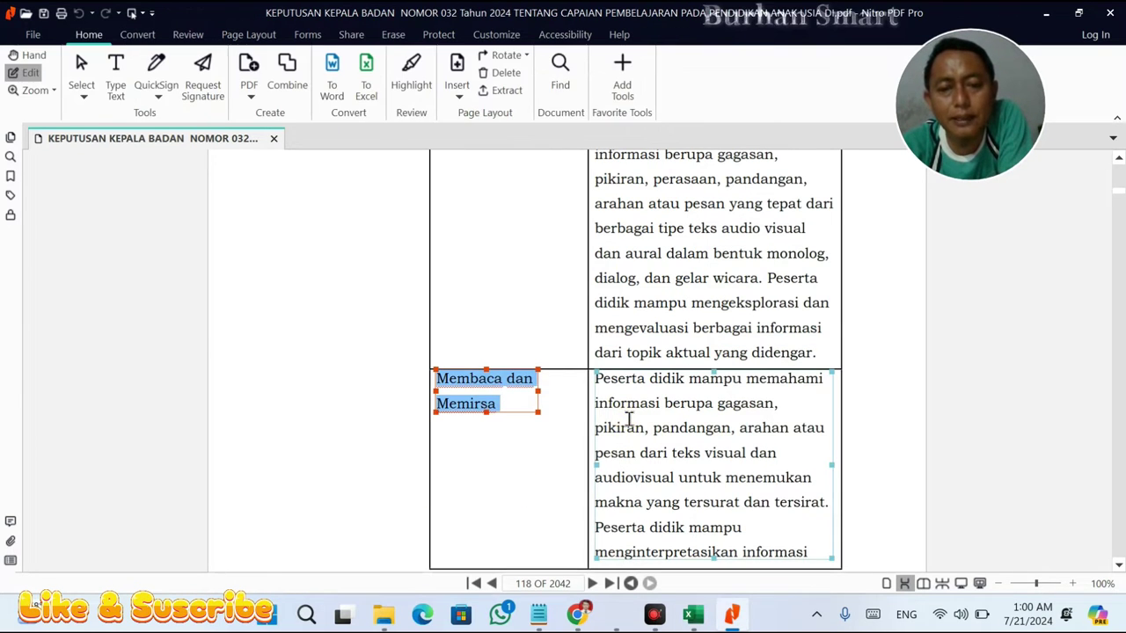
pyautogui.hotkey('ctrl', 'a')
pyautogui.scroll(-6, 628, 419)
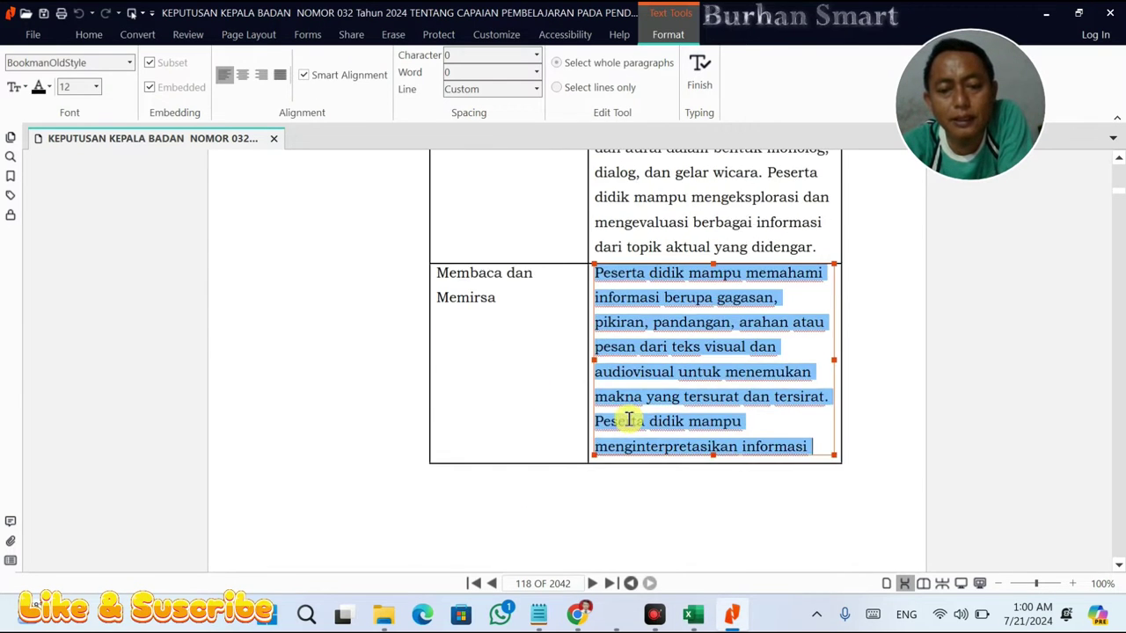
pyautogui.click(629, 422)
pyautogui.scroll(-4, 628, 422)
pyautogui.scroll(6, 629, 423)
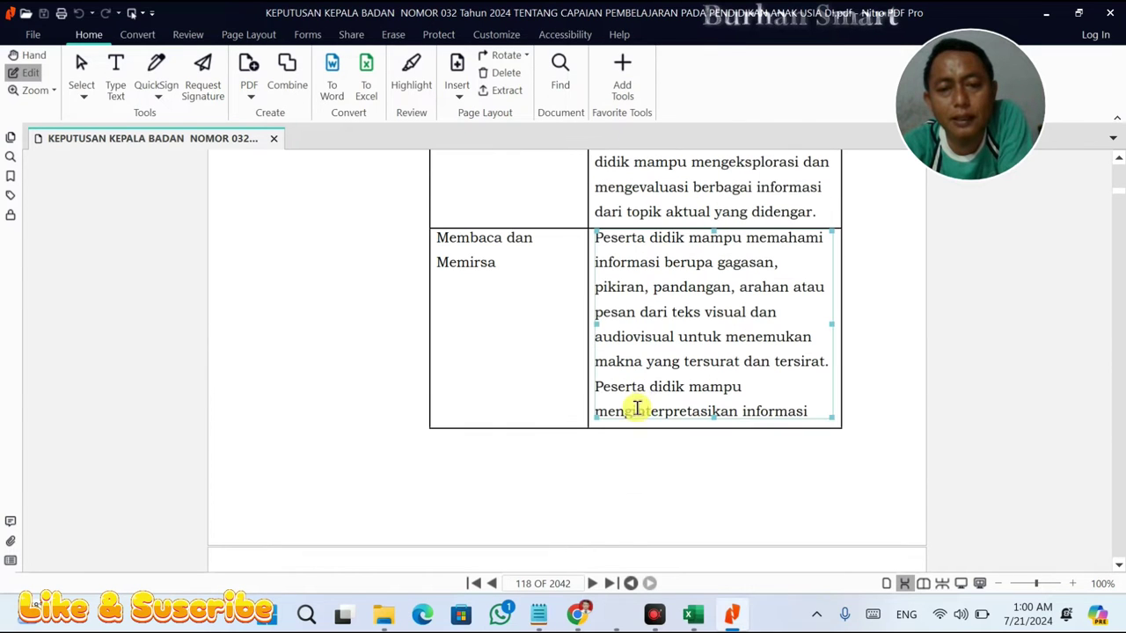
pyautogui.doubleClick(664, 341)
pyautogui.hotkey('ctrl', 'a')
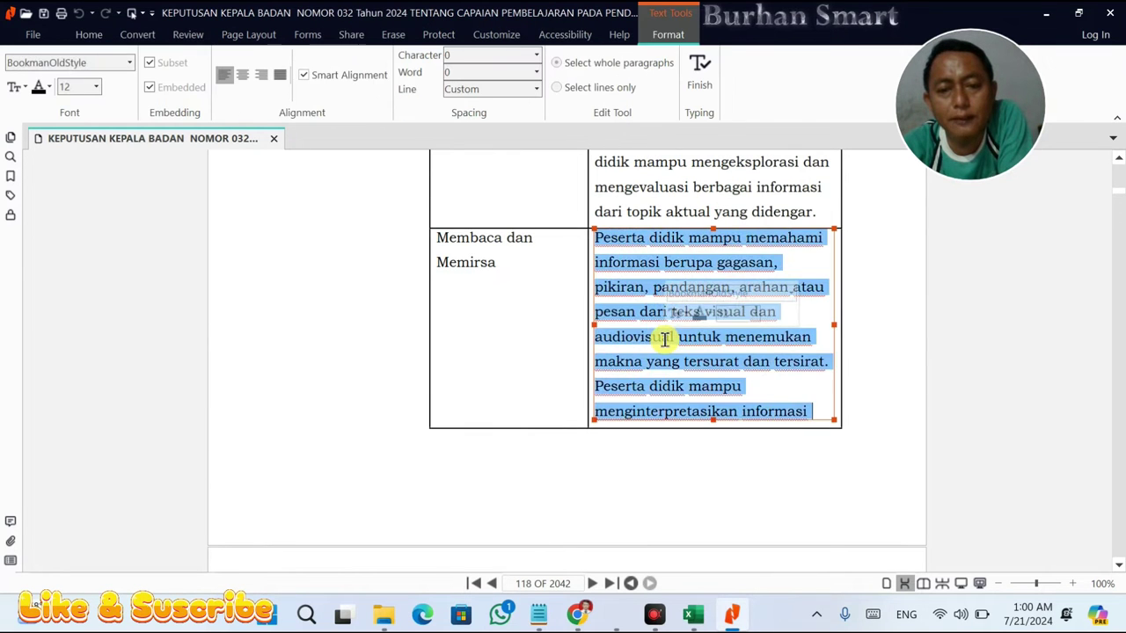
pyautogui.rightClick(677, 348)
pyautogui.click(701, 371)
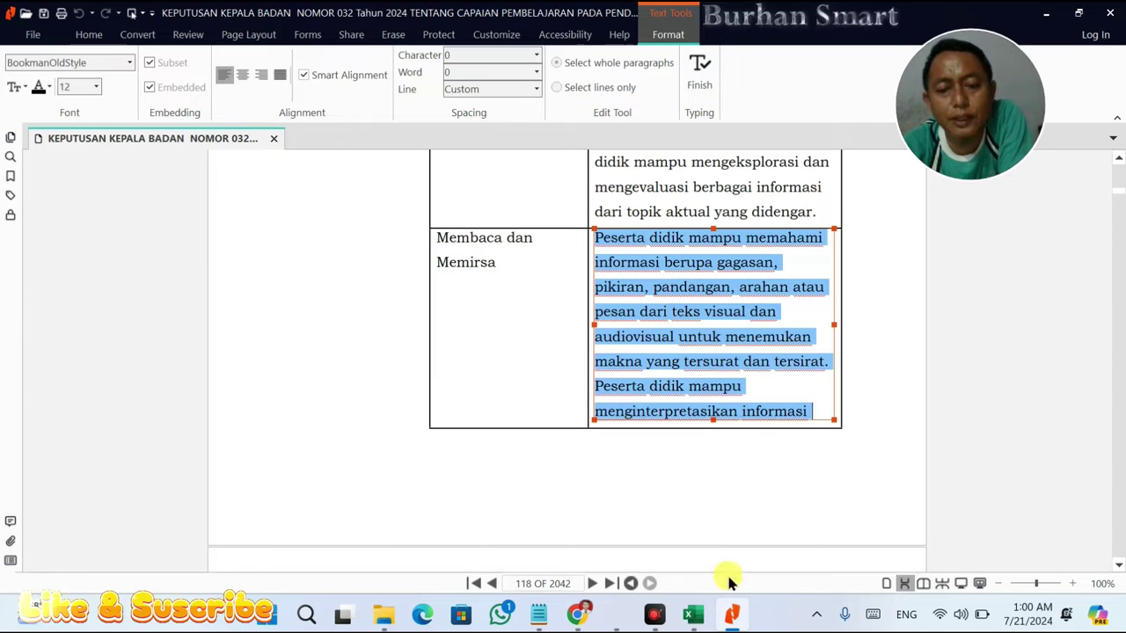
# - Paste the copied Membaca dan Memirsa achievement text into Excel's TP cell C10 for code 1.1
pyautogui.click(692, 615)
pyautogui.doubleClick(320, 439)
pyautogui.hotkey('ctrl', 'v')
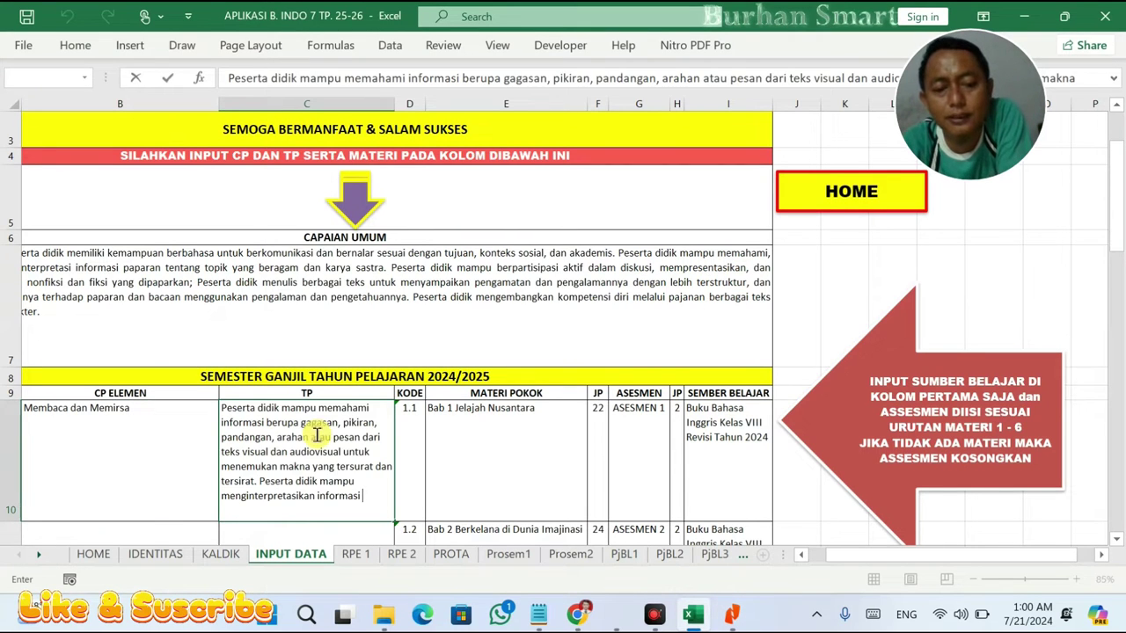
# - Back in Nitro PDF Pro, copy the rest of the Membaca dan Memirsa achievement from page 119, "untuk mengungkapkan" through "dibaca dan dipirsa."
pyautogui.hotkey('alt', 'Tab')
pyautogui.scroll(-5, 659, 427)
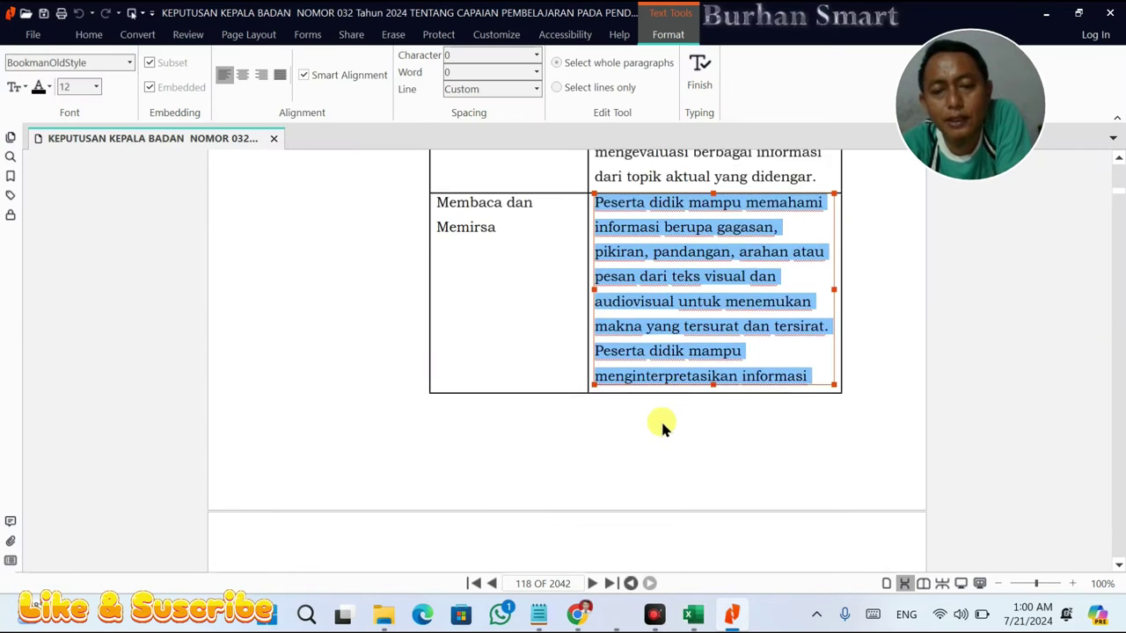
pyautogui.scroll(-4, 662, 426)
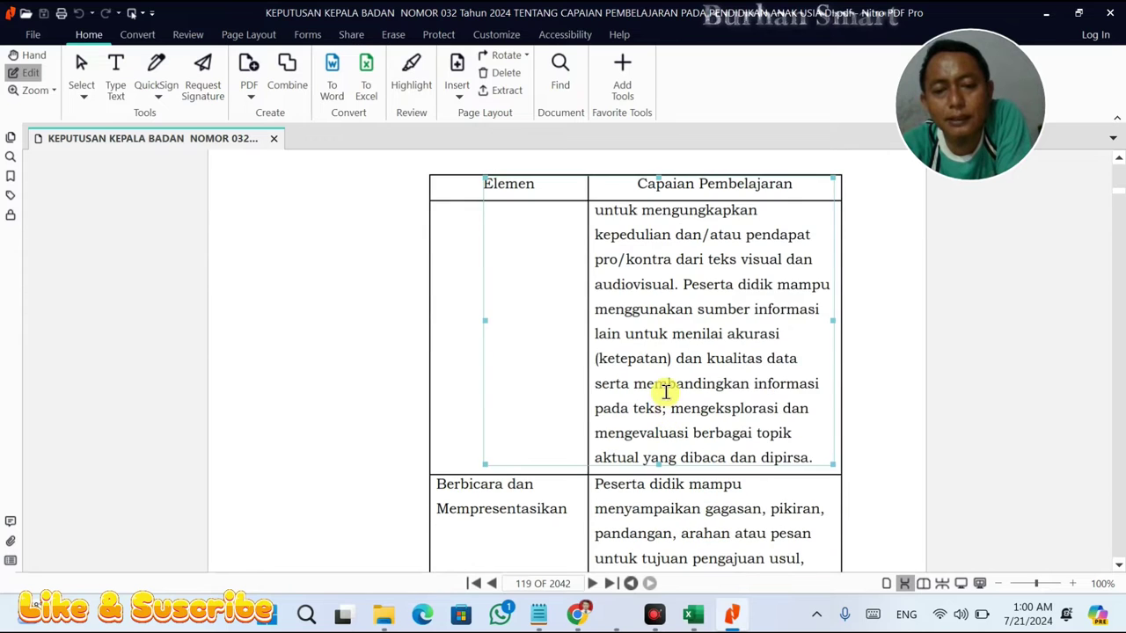
pyautogui.doubleClick(666, 392)
pyautogui.hotkey('ctrl', 'a')
pyautogui.click(666, 392)
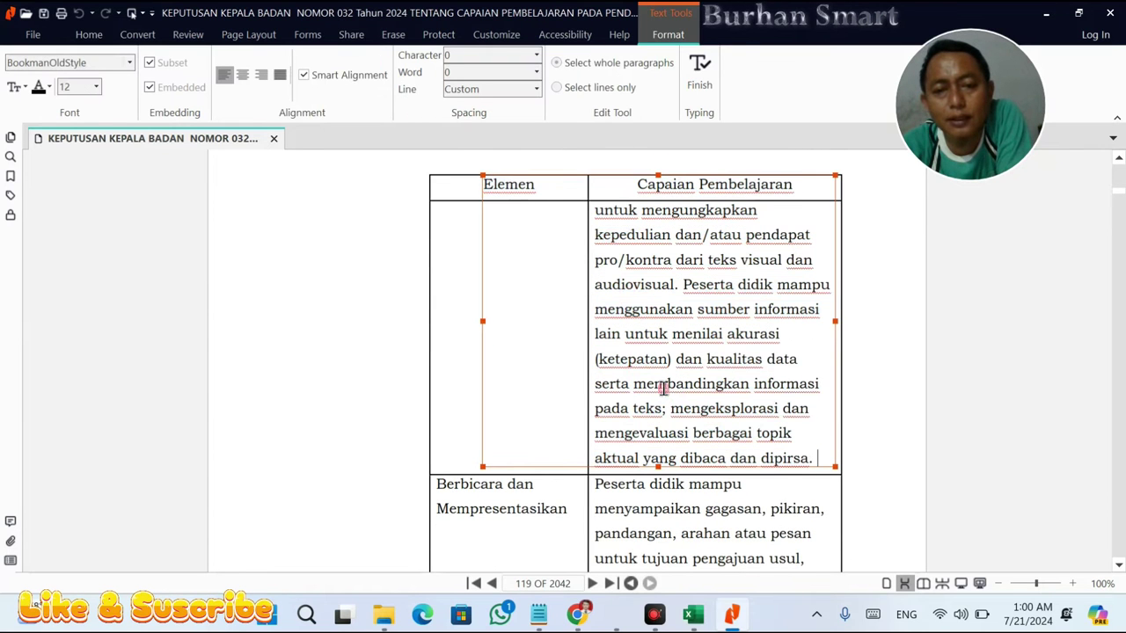
pyautogui.moveTo(596, 216); pyautogui.dragTo(816, 463)
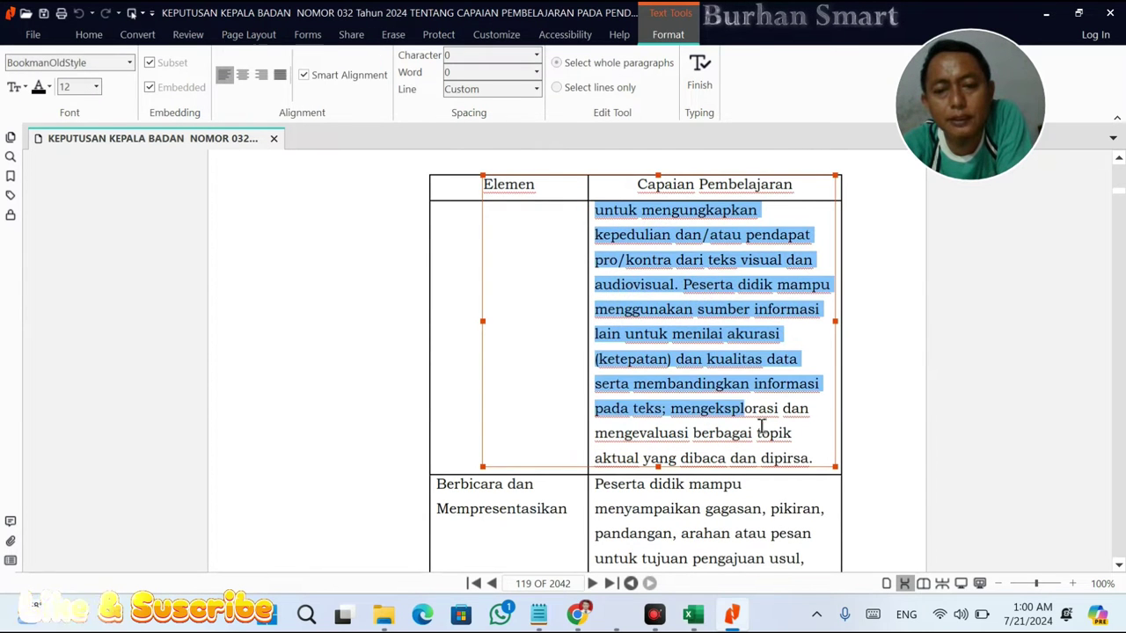
pyautogui.rightClick(733, 377)
pyautogui.click(780, 407)
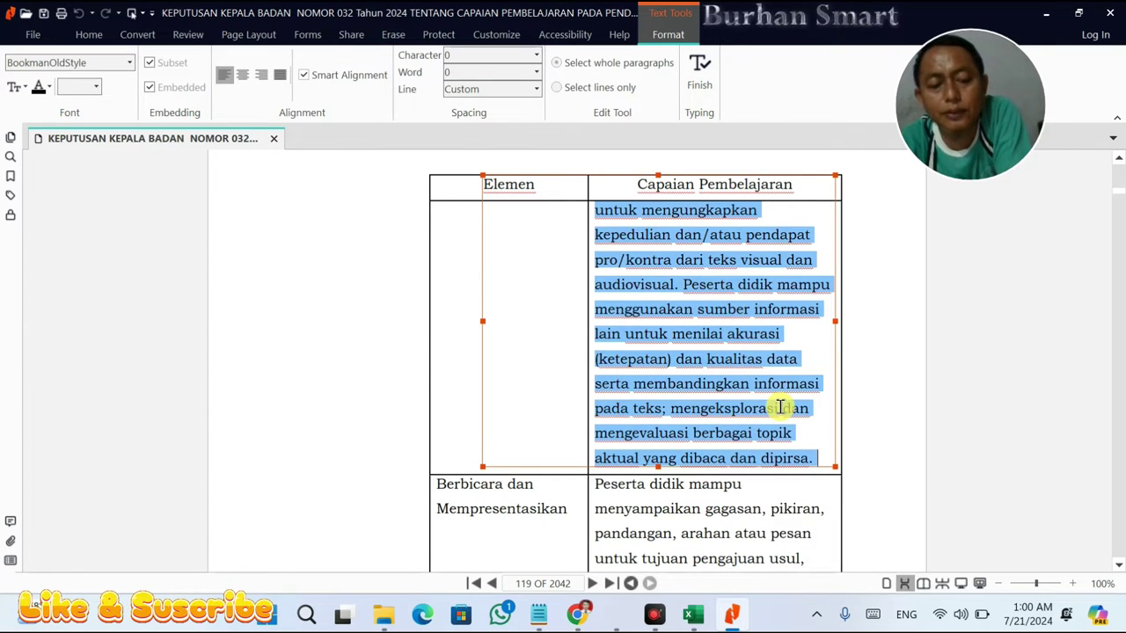
# - In Excel, append the copied continuation to the Membaca dan Memirsa text in cell C10
pyautogui.hotkey('alt', 'Tab')
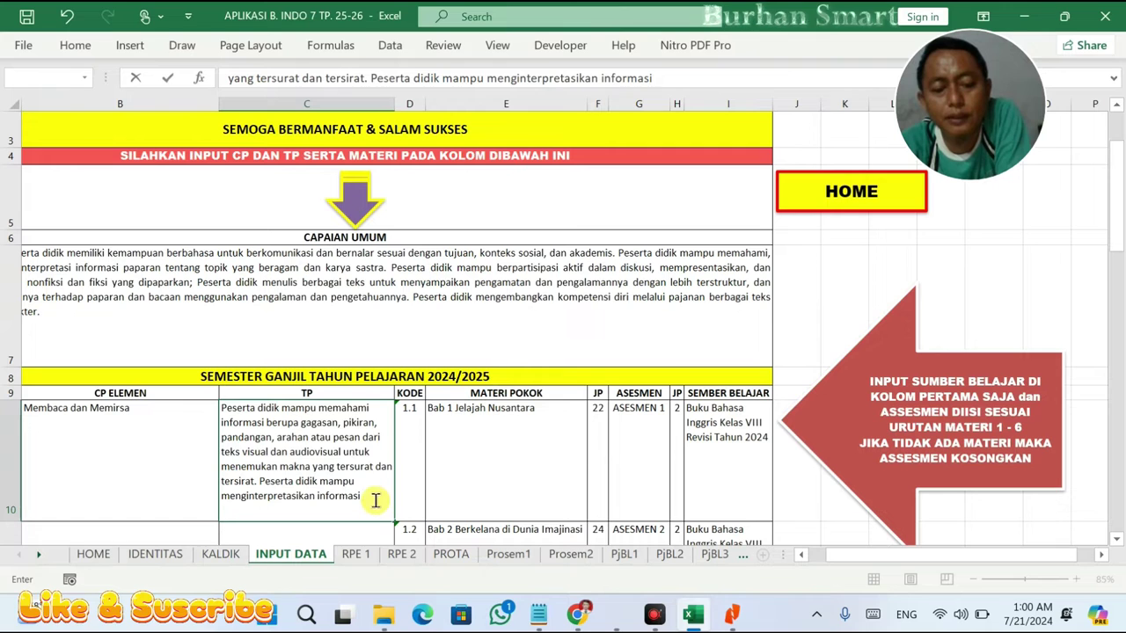
pyautogui.hotkey('ctrl', 'v')
pyautogui.click(493, 457)
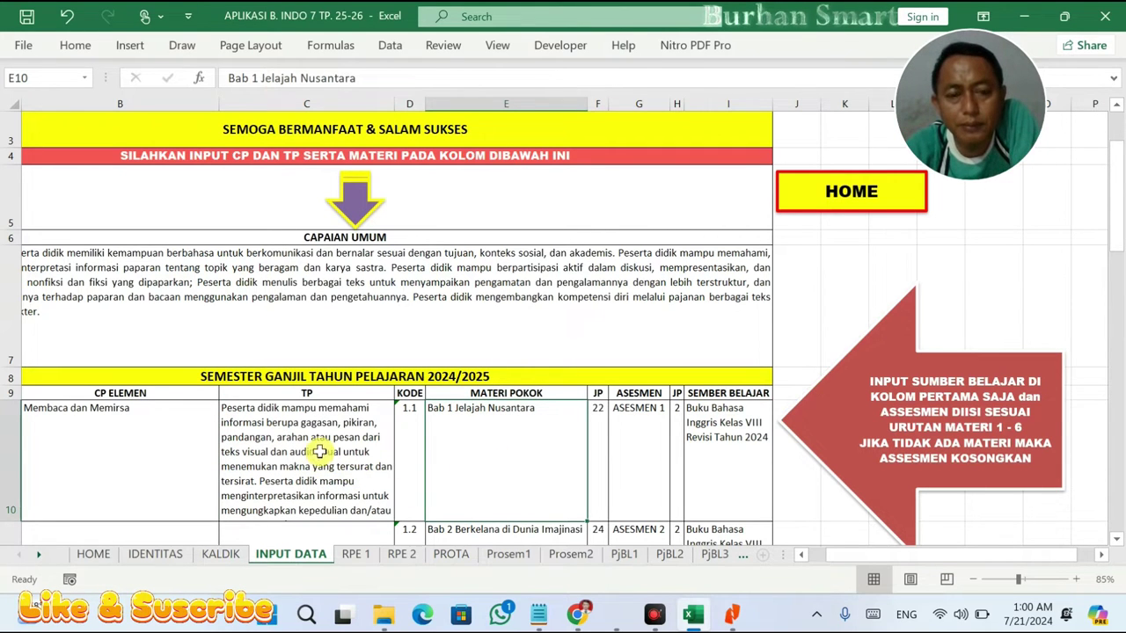
# - Compare the Membaca dan Memirsa description on the CP & ATP Fase D page in Chrome with the text in Excel cell C10
pyautogui.click(577, 613)
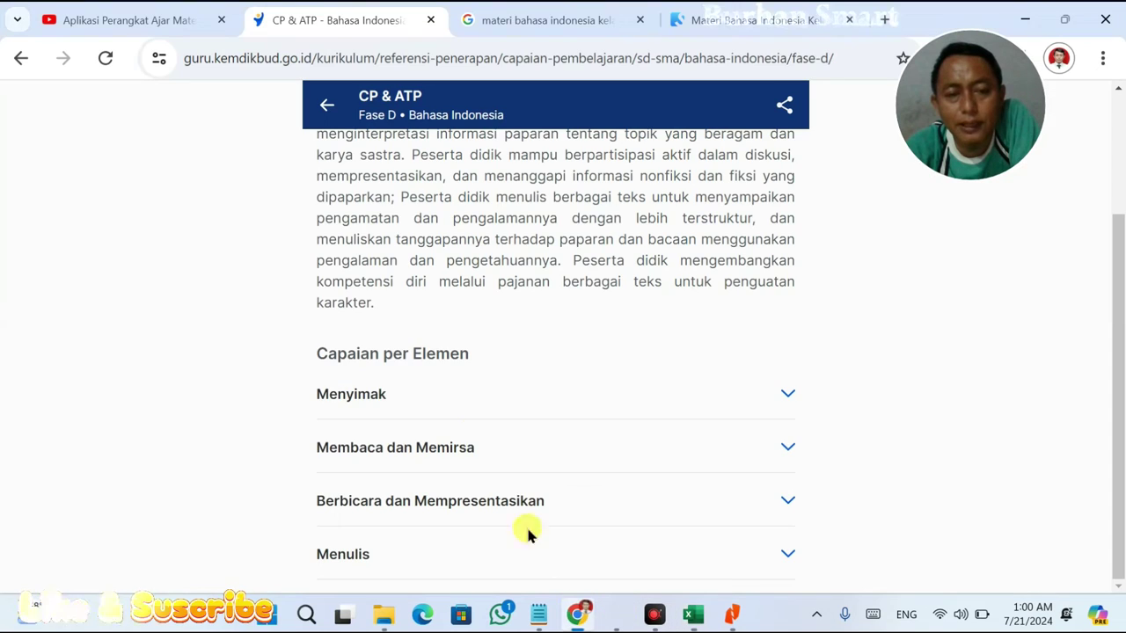
pyautogui.click(467, 448)
pyautogui.scroll(-2, 472, 451)
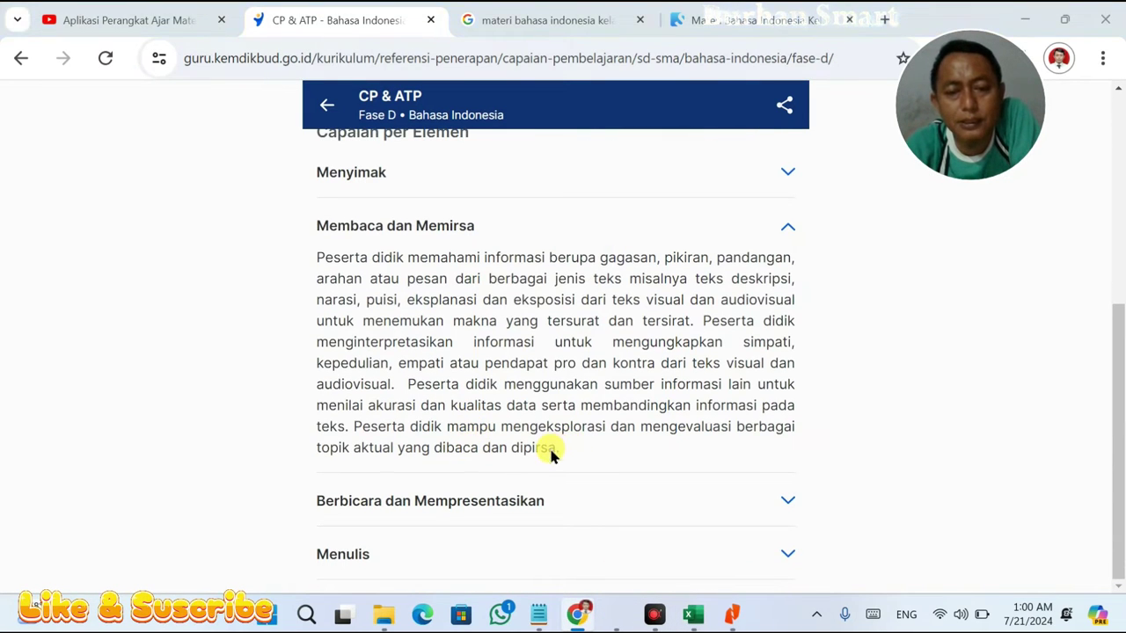
pyautogui.hotkey('alt', 'Tab')
pyautogui.doubleClick(373, 376)
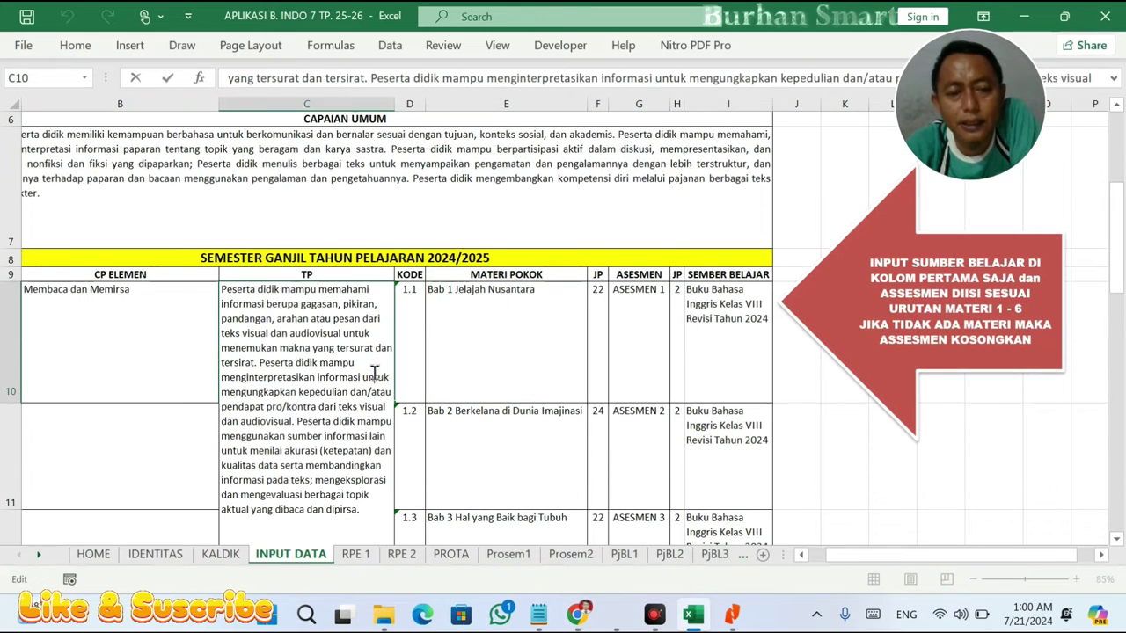
pyautogui.click(278, 314)
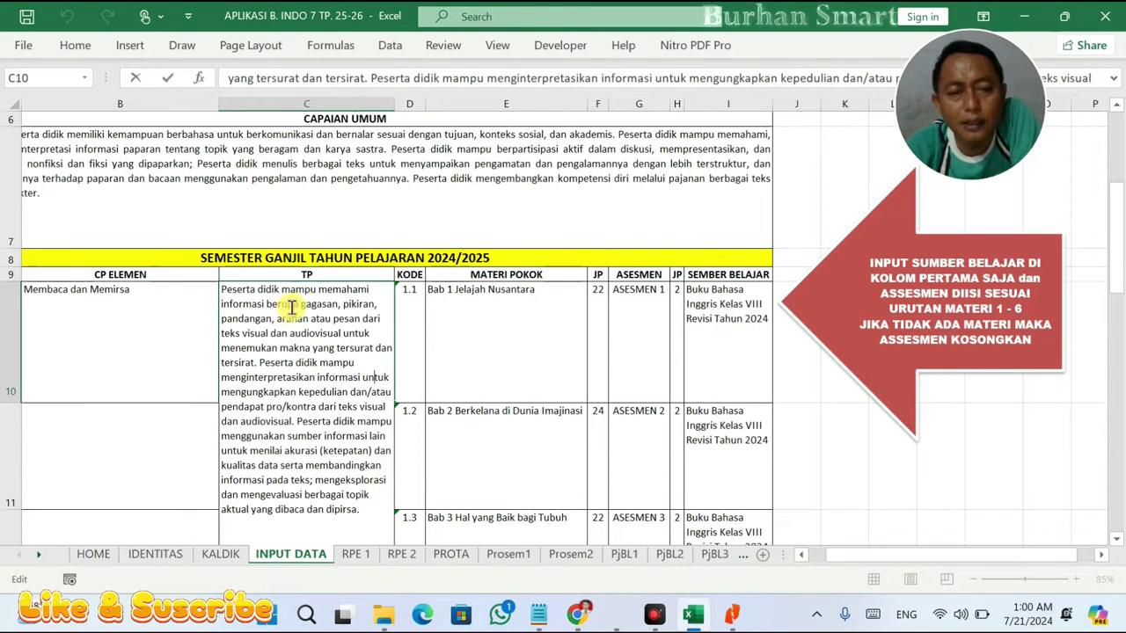
pyautogui.hotkey('alt', 'Tab')
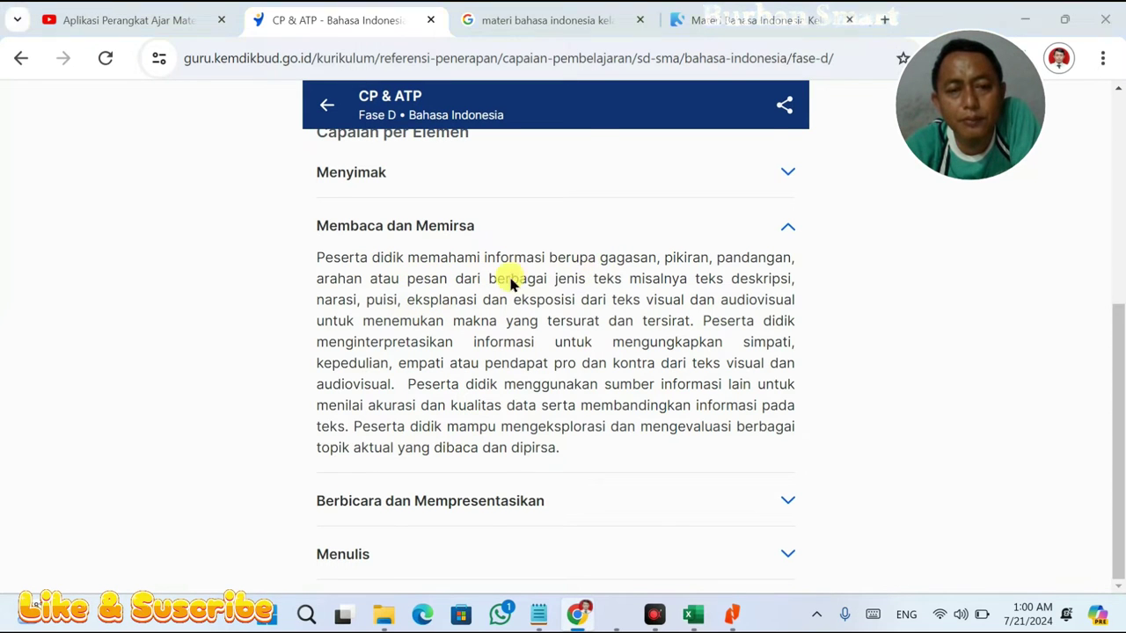
pyautogui.hotkey('alt', 'Tab')
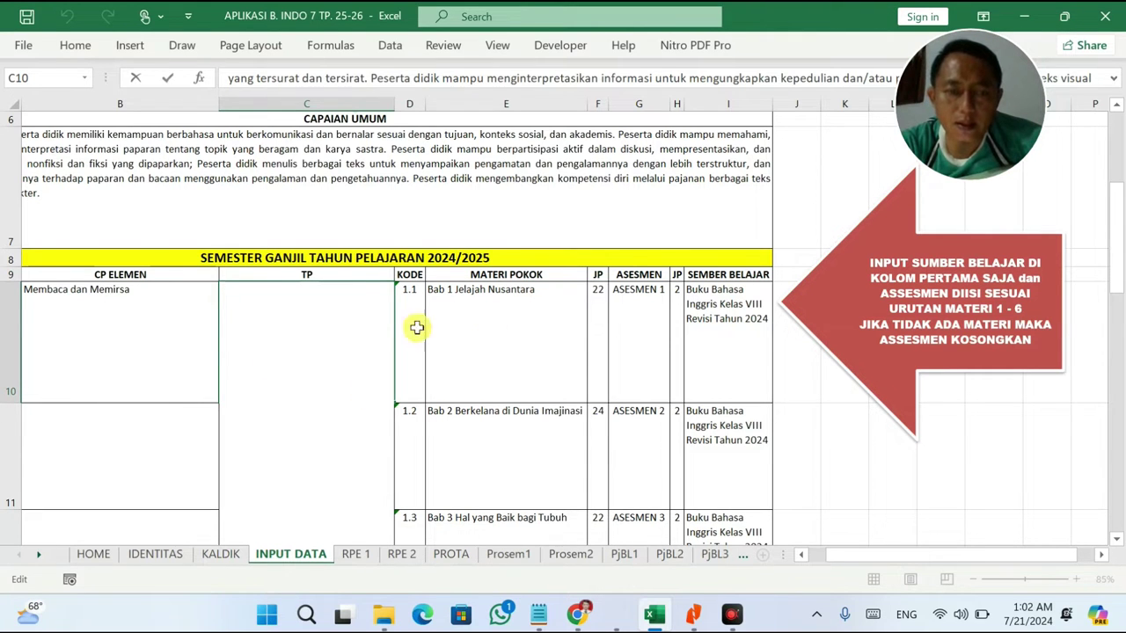
pyautogui.click(500, 314)
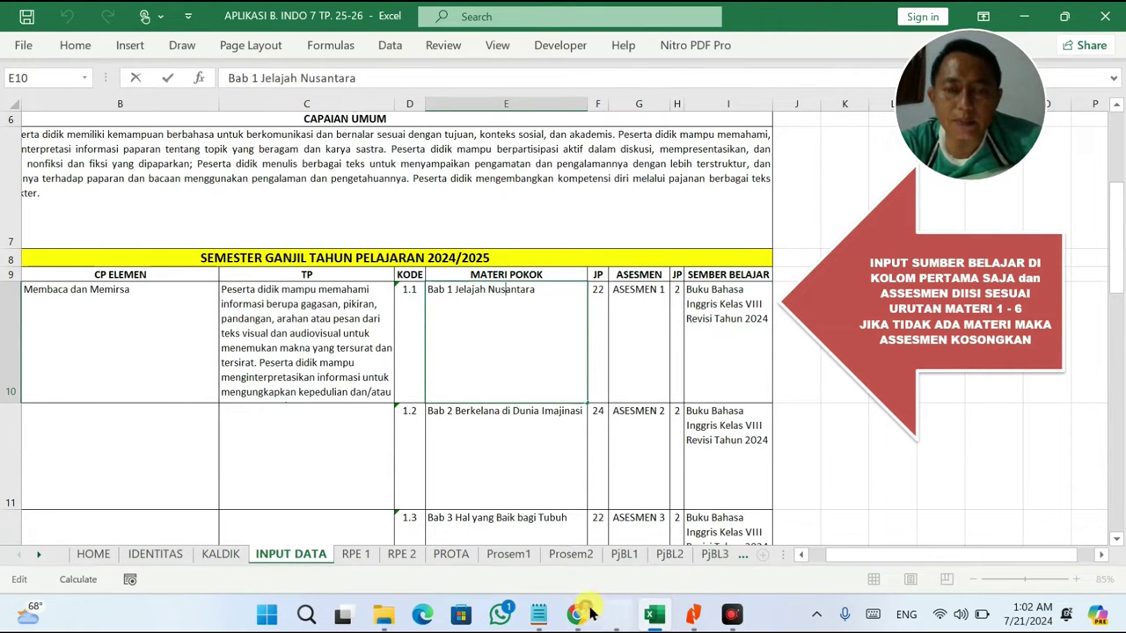
# - Copy the element name "Berbicara dan Mempresentasikan" from page 119 in Nitro PDF Pro into Excel's CP ELEMEN cell B11
pyautogui.moveTo(585, 616)
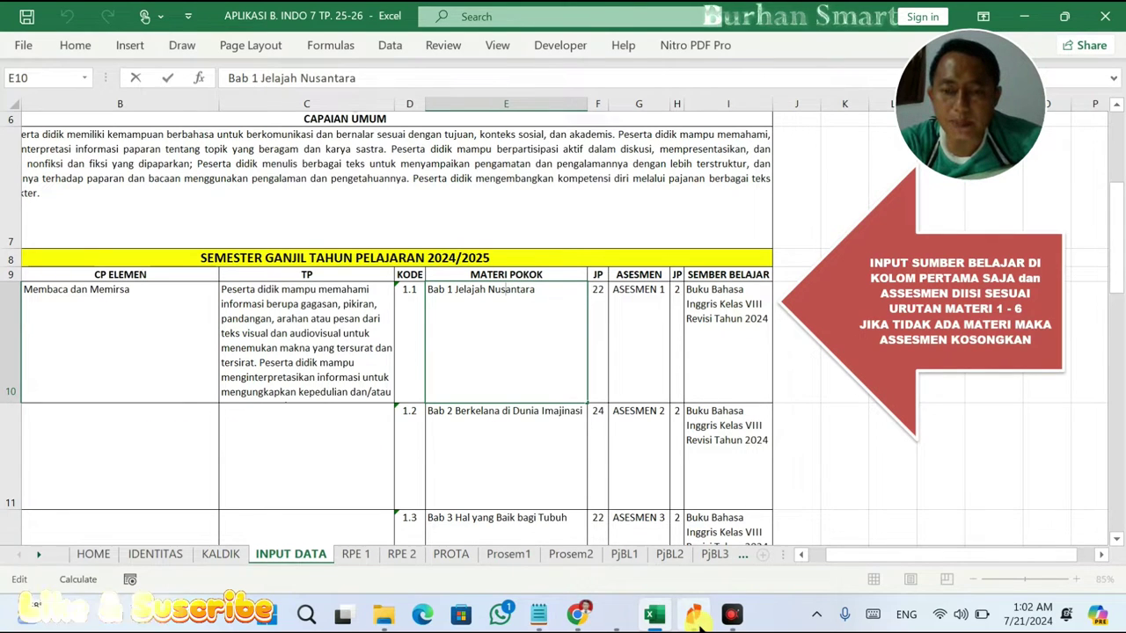
pyautogui.click(598, 497)
pyautogui.scroll(-1, 598, 497)
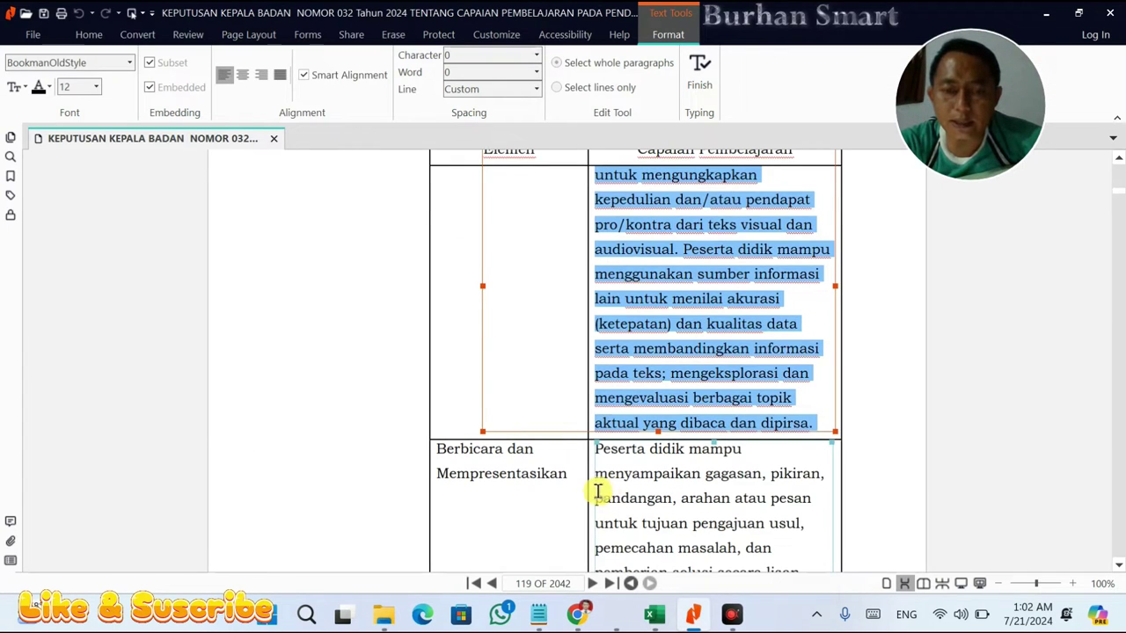
pyautogui.scroll(-2, 598, 497)
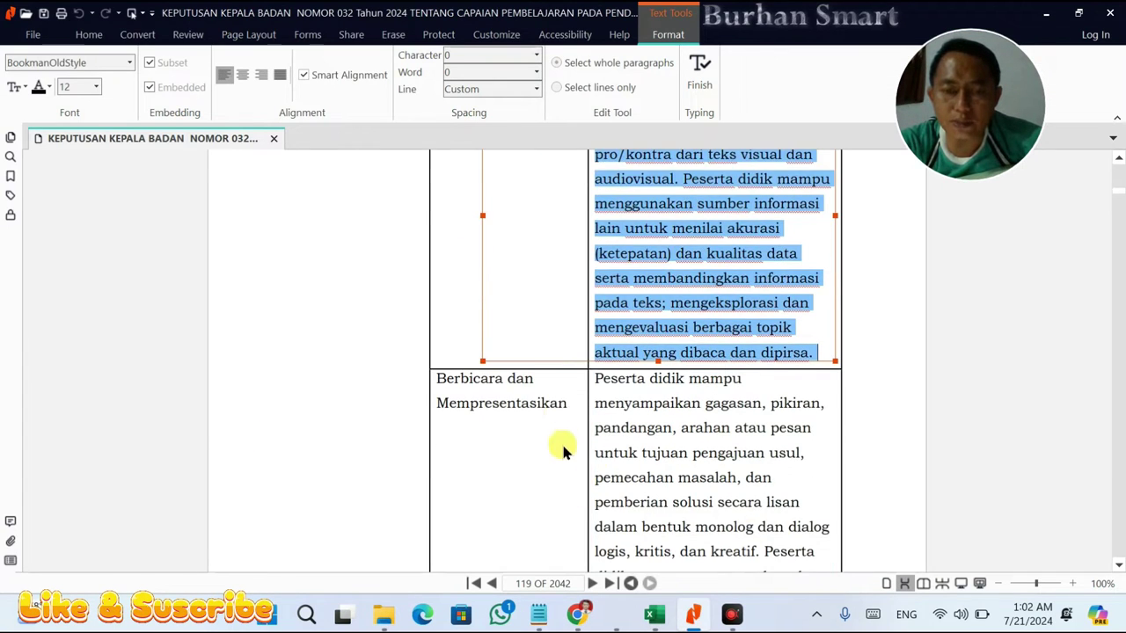
pyautogui.click(540, 398)
pyautogui.doubleClick(539, 399)
pyautogui.hotkey('ctrl', 'a')
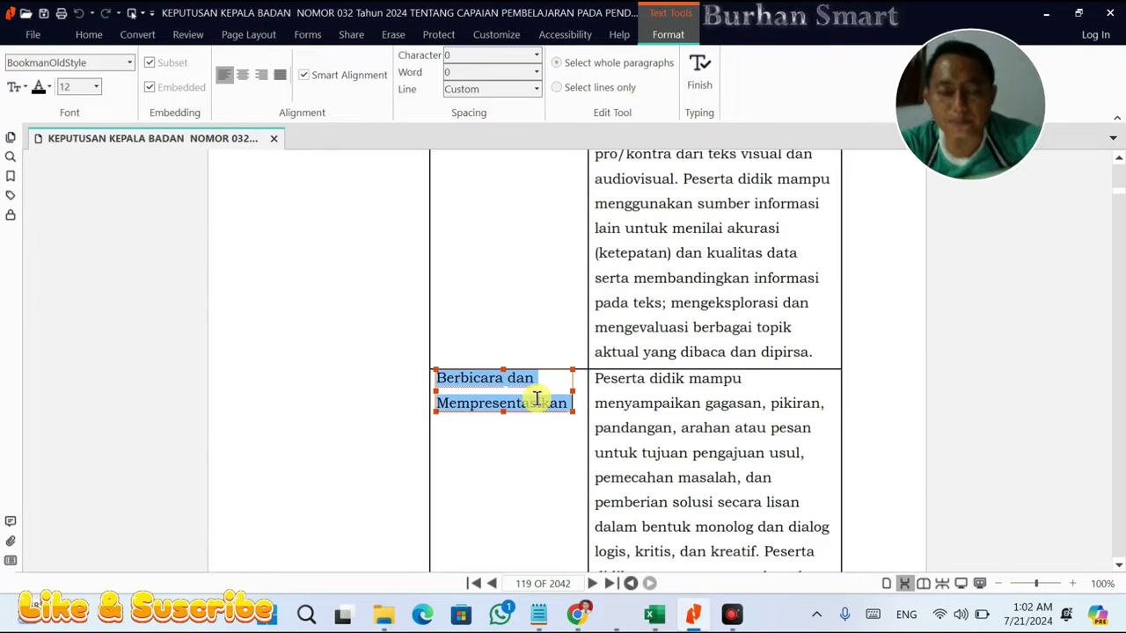
pyautogui.hotkey('alt', 'Tab')
pyautogui.click(165, 426)
pyautogui.doubleClick(167, 427)
pyautogui.hotkey('ctrl', 'v')
# - Copy the Berbicara dan Mempresentasikan achievement text from page 119 in Nitro PDF Pro into Excel's TP cell C11 for code 1.2
pyautogui.hotkey('alt', 'Tab')
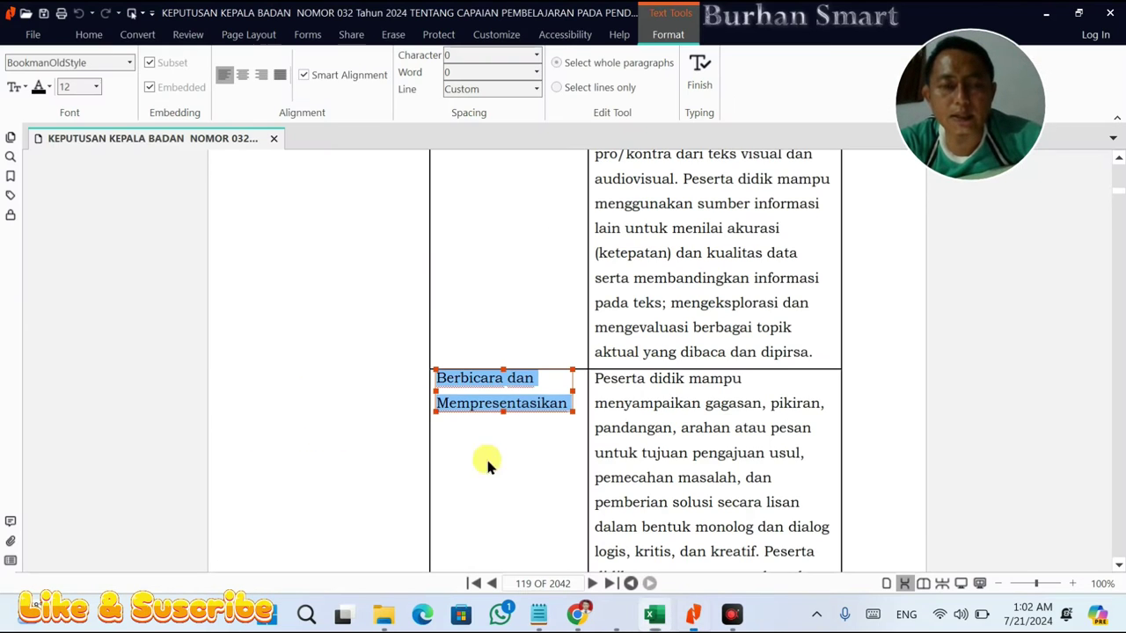
pyautogui.click(650, 439)
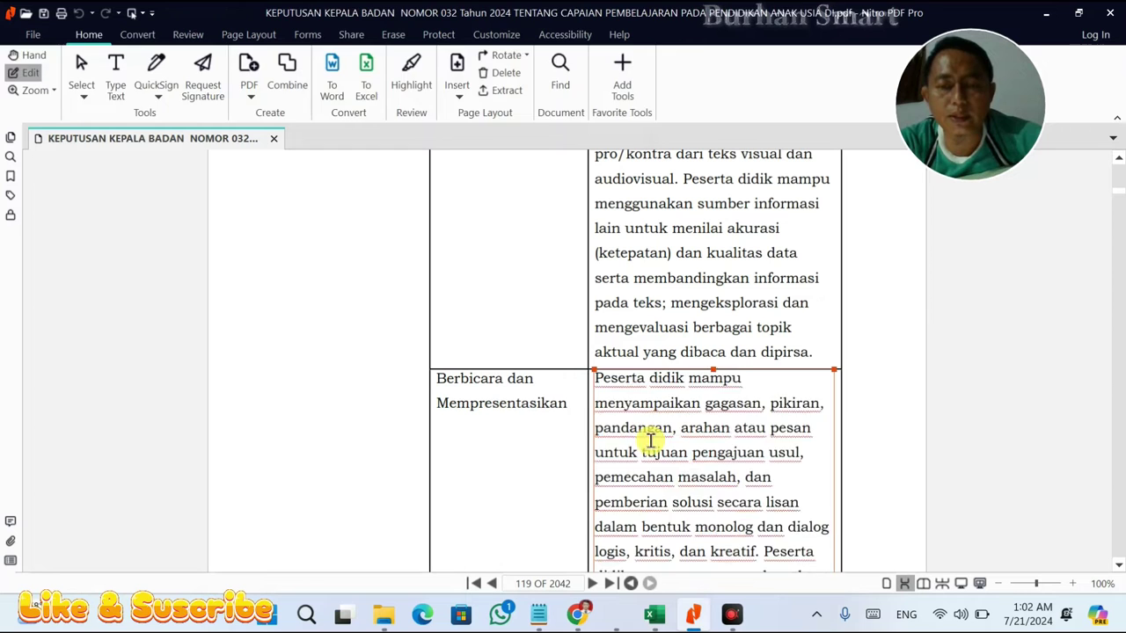
pyautogui.hotkey('ctrl', 'a')
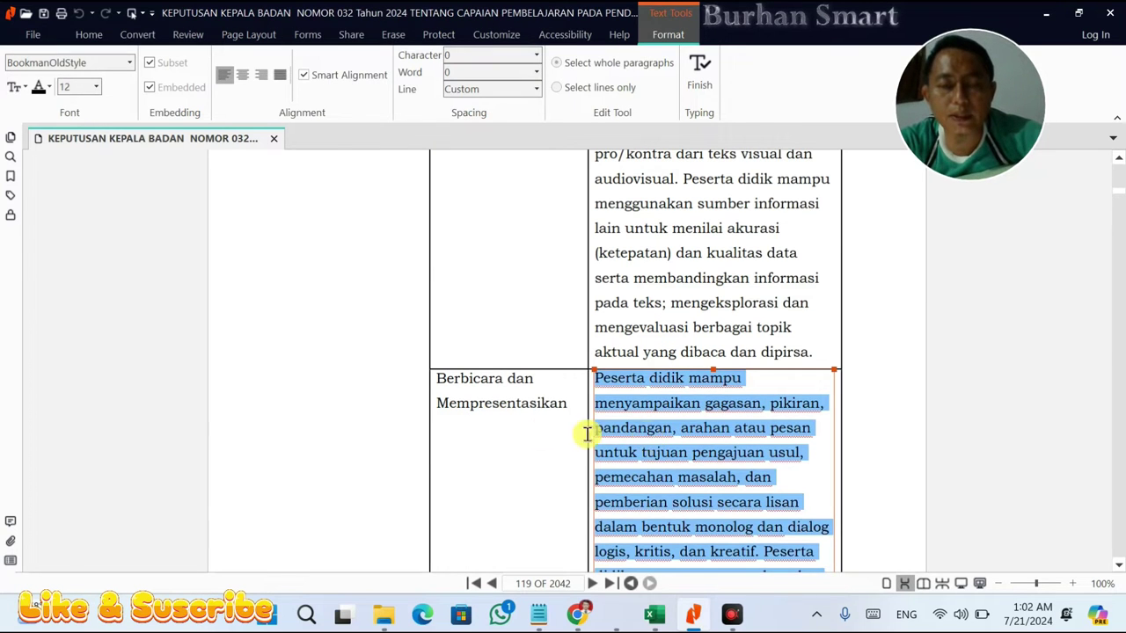
pyautogui.hotkey('alt', 'Tab')
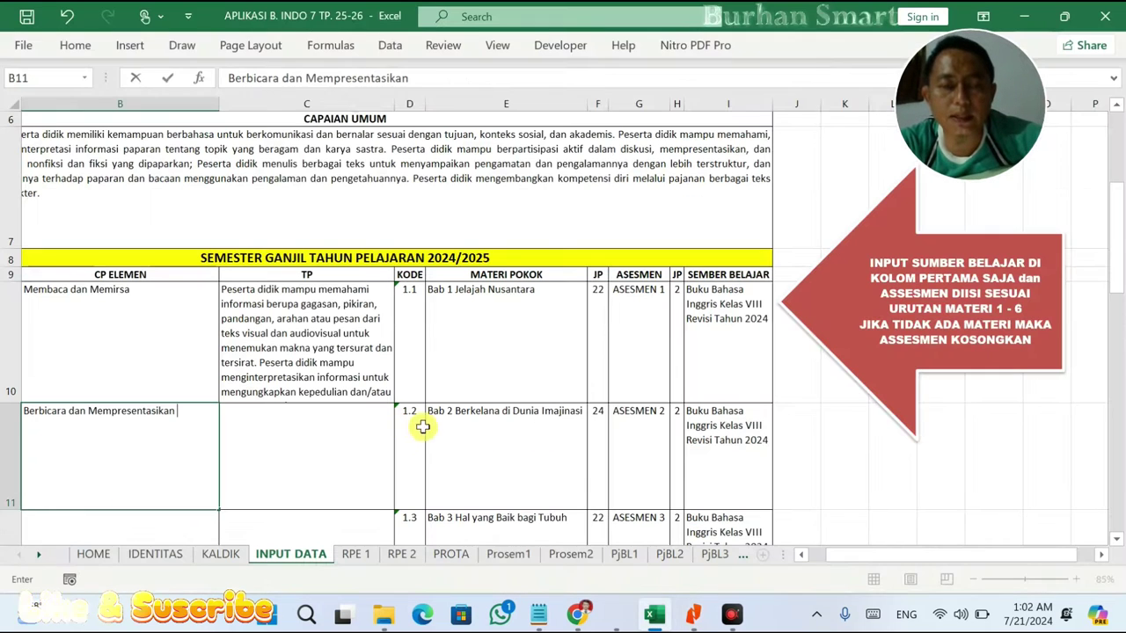
pyautogui.click(801, 555)
pyautogui.doubleClick(428, 463)
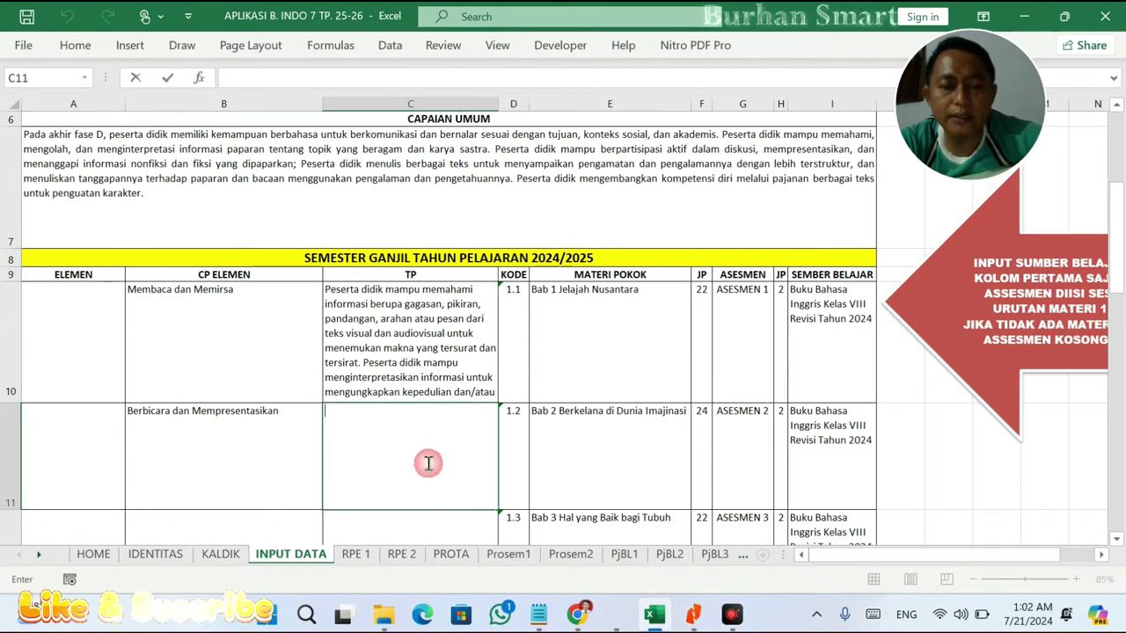
pyautogui.hotkey('ctrl', 'v')
pyautogui.click(449, 480)
pyautogui.click(565, 407)
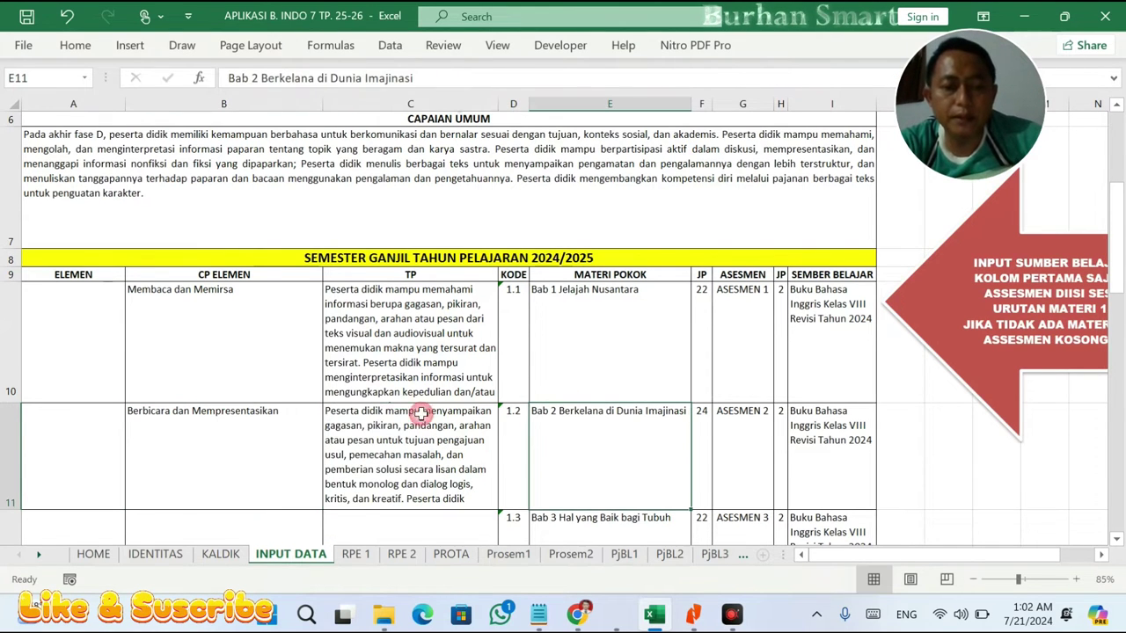
# - Copy cells B10:C11 to A10 so the names fill ELEMEN and the descriptions CP ELEMEN, and clear TP cells C10:C11
pyautogui.moveTo(204, 318); pyautogui.dragTo(389, 397)
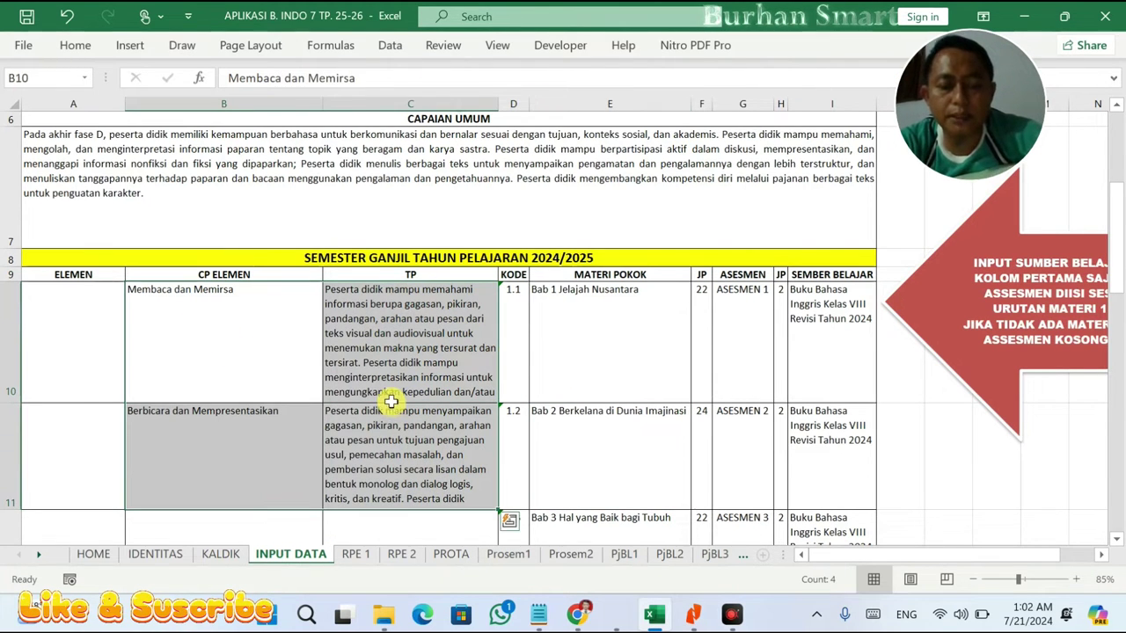
pyautogui.hotkey('ctrl', 'c')
pyautogui.click(95, 321)
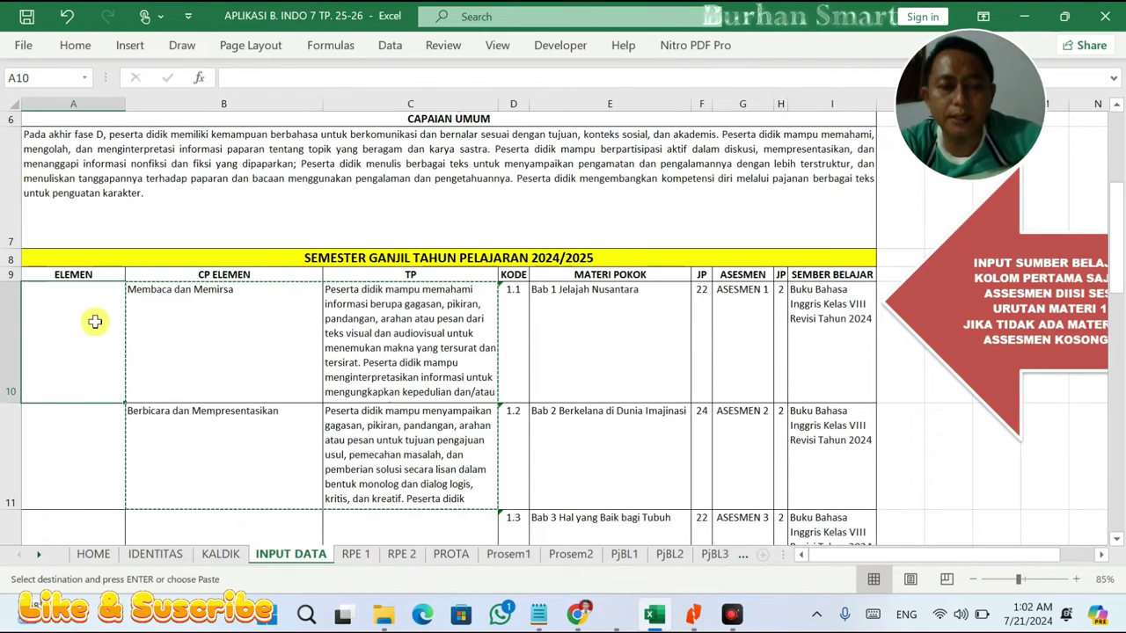
pyautogui.press('Return')
pyautogui.moveTo(414, 335); pyautogui.dragTo(414, 442)
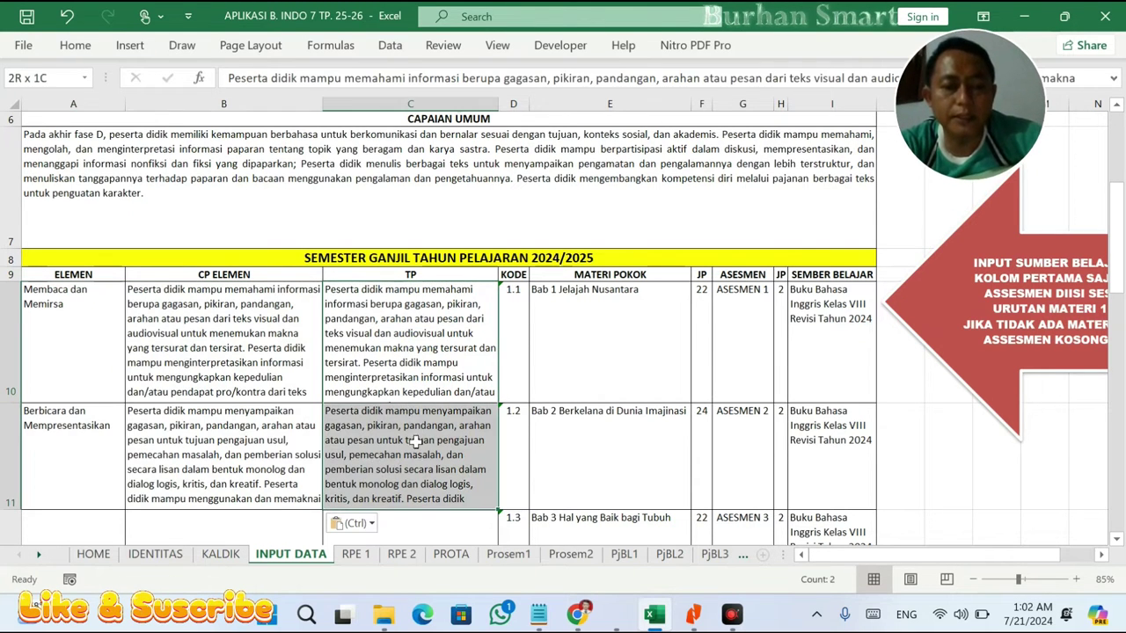
pyautogui.press('Delete')
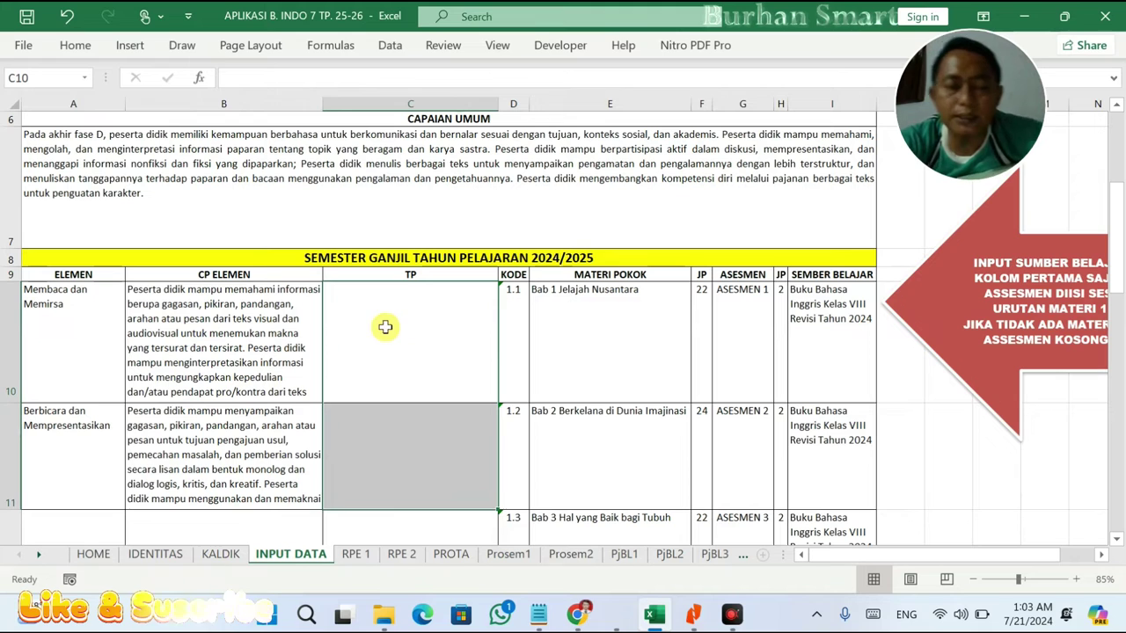
pyautogui.click(481, 375)
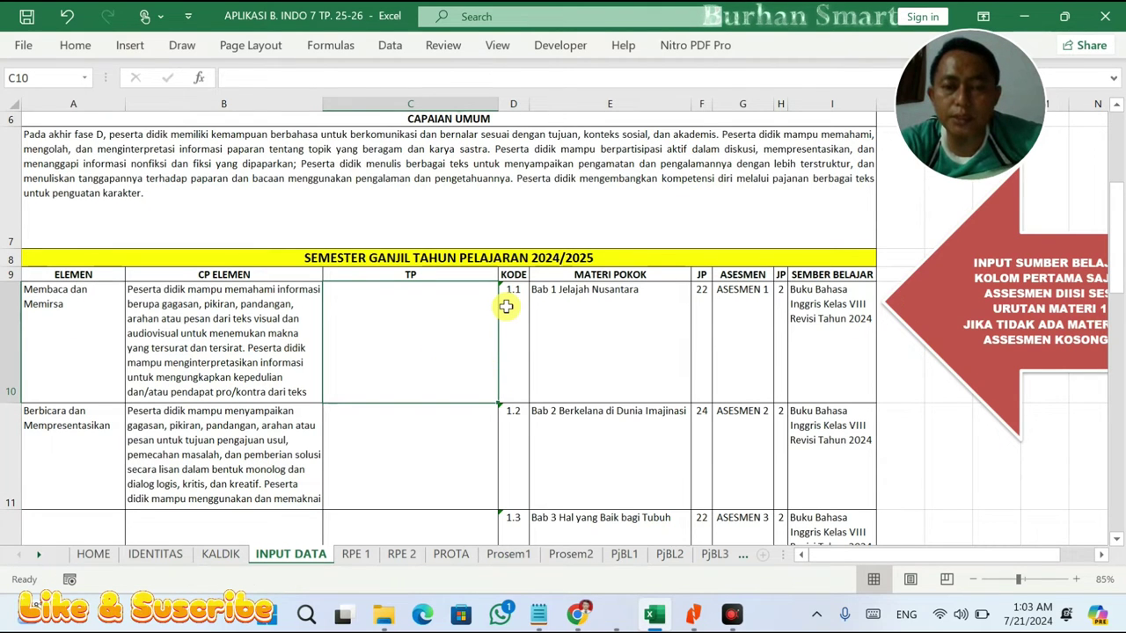
pyautogui.click(141, 429)
pyautogui.click(278, 337)
pyautogui.moveTo(66, 328); pyautogui.dragTo(208, 427)
pyautogui.click(413, 394)
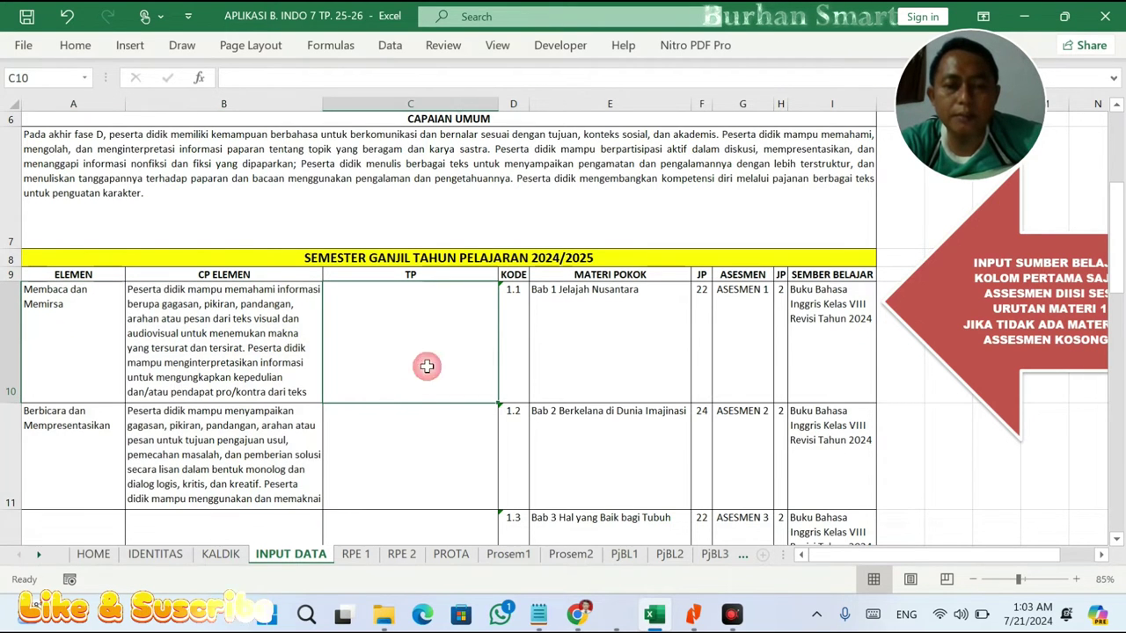
# - Copy the Berbicara dan Mempresentasikan element and achievement from A11:B11 to A12:B12 for code 1.3
pyautogui.scroll(-1, 192, 498)
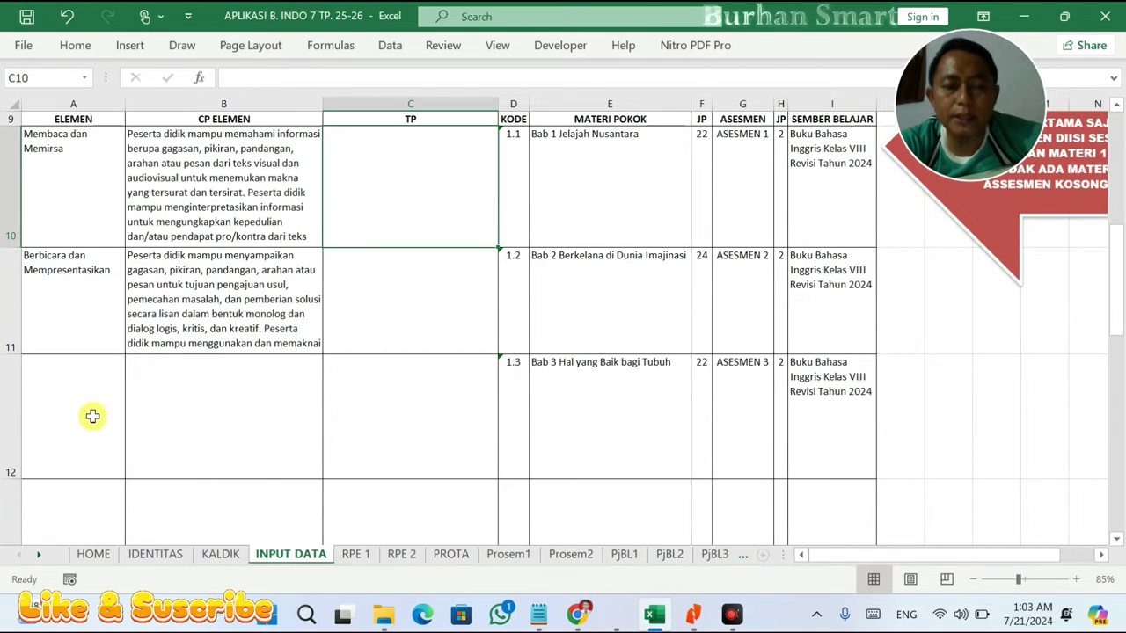
pyautogui.click(91, 417)
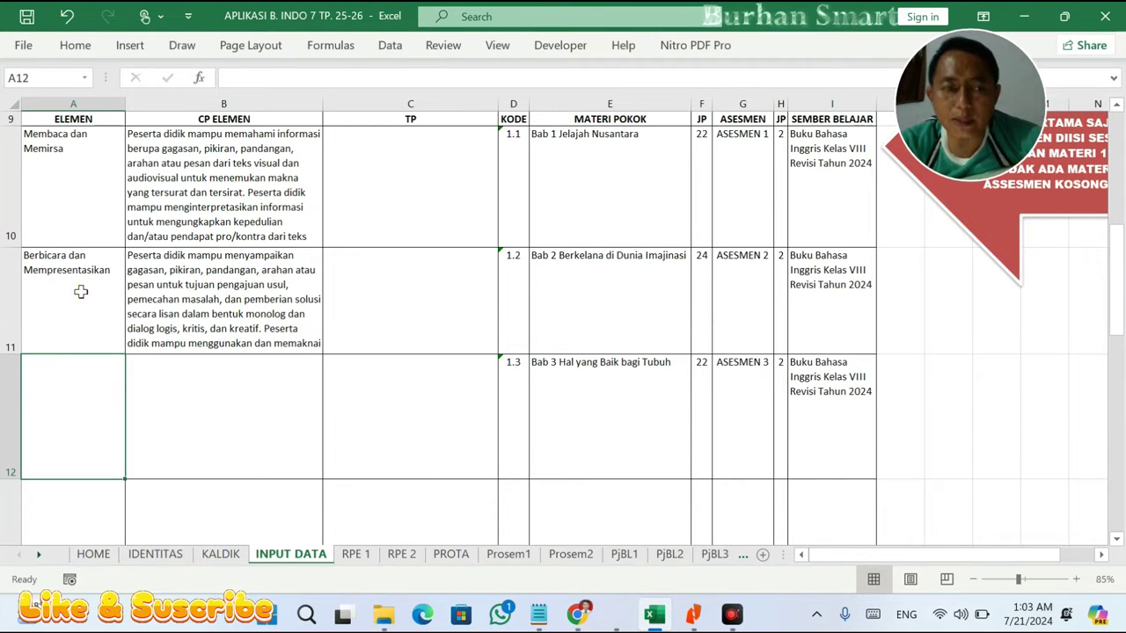
pyautogui.moveTo(81, 292); pyautogui.dragTo(204, 298)
pyautogui.rightClick(204, 297)
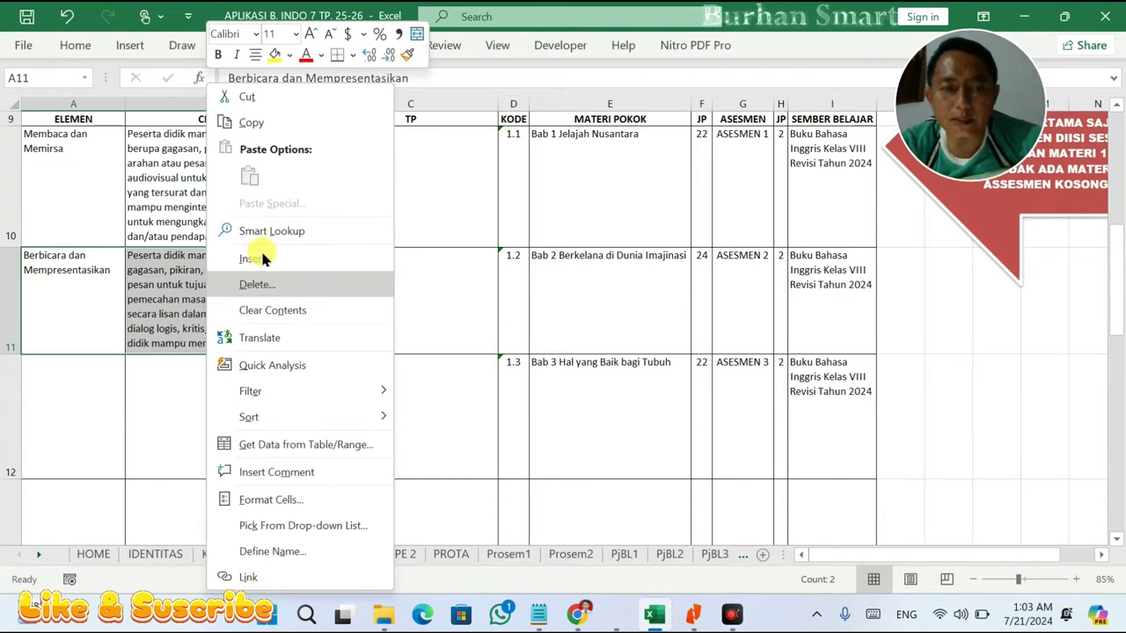
pyautogui.click(276, 121)
pyautogui.click(69, 396)
pyautogui.hotkey('ctrl', 'v')
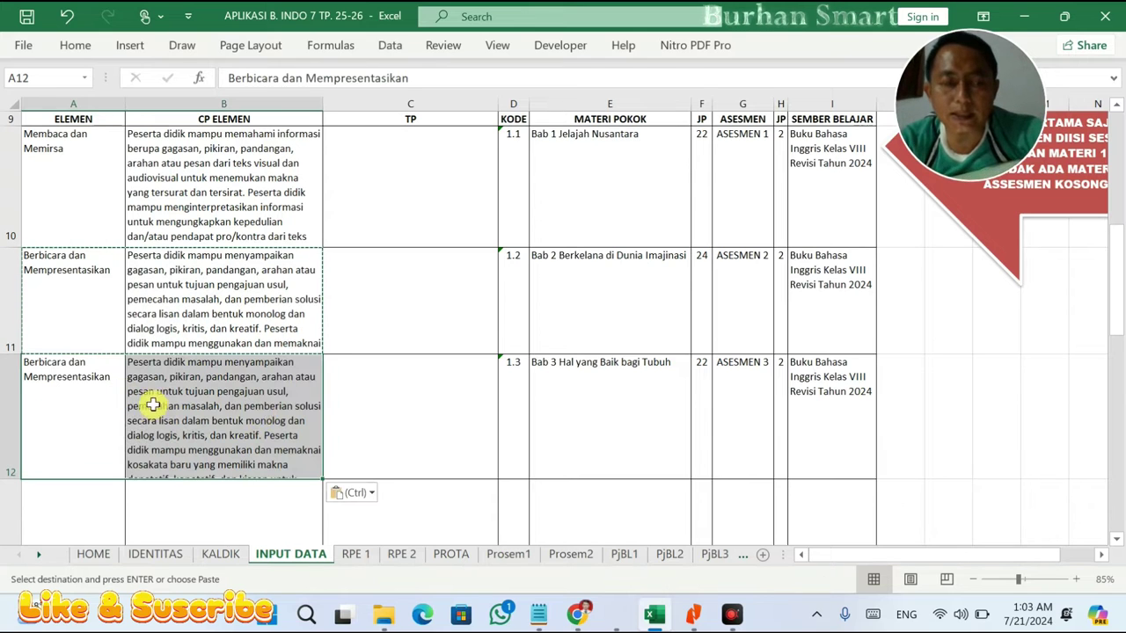
# - Copy the Membaca dan Memirsa element and achievement from A10:B10 to A21:B21 in the SEMESTER GENAP table for code 2.1
pyautogui.moveTo(63, 182); pyautogui.dragTo(207, 164)
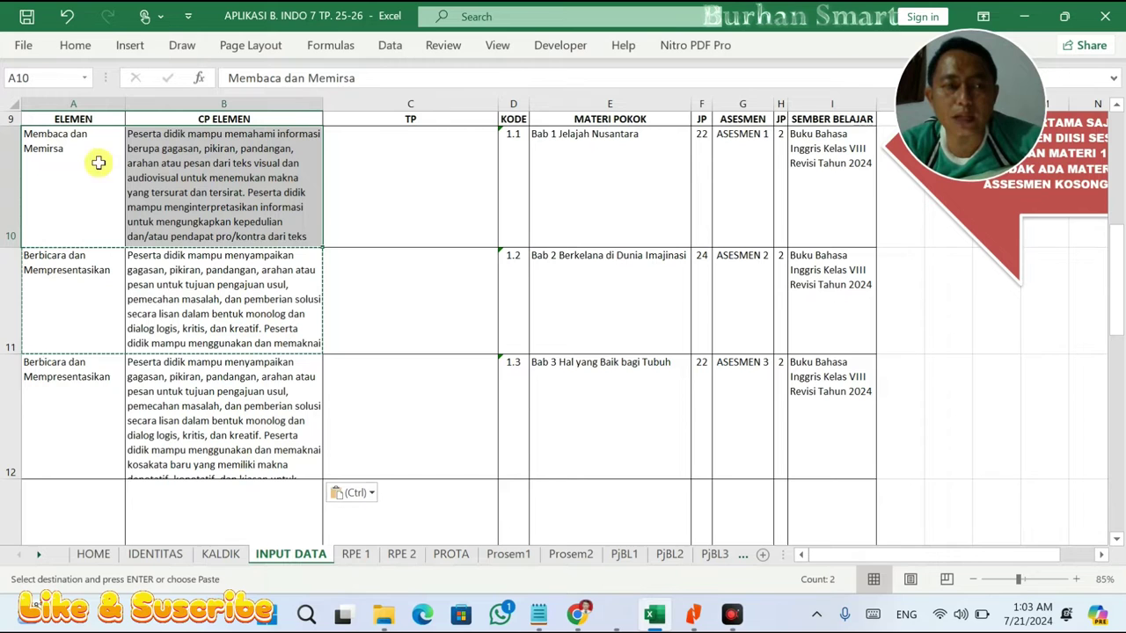
pyautogui.click(459, 174)
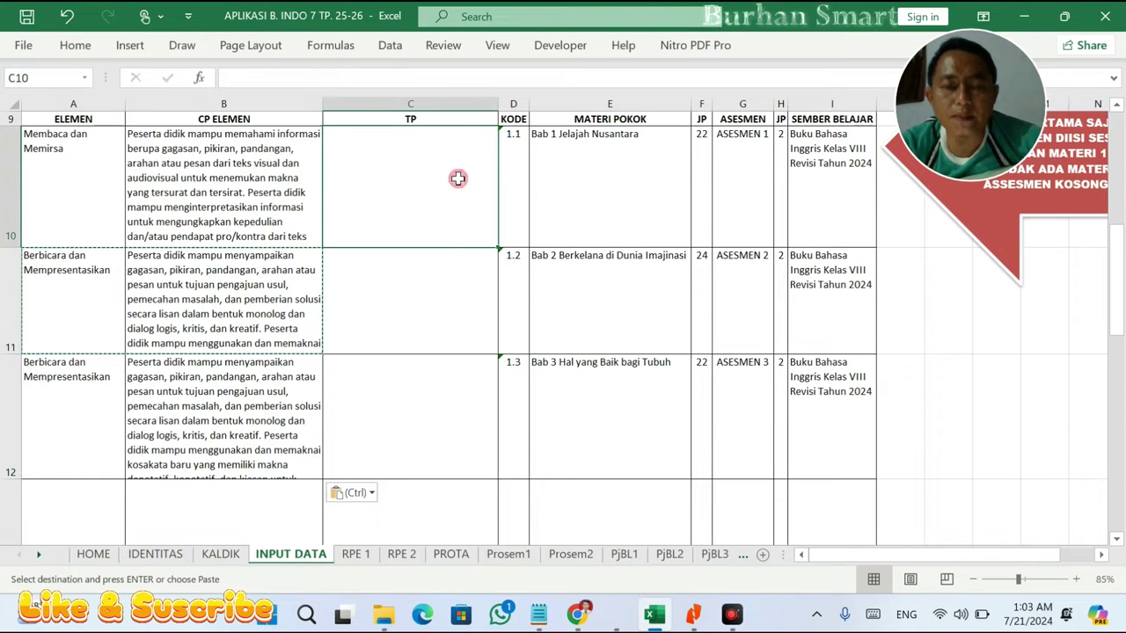
pyautogui.scroll(-3, 418, 410)
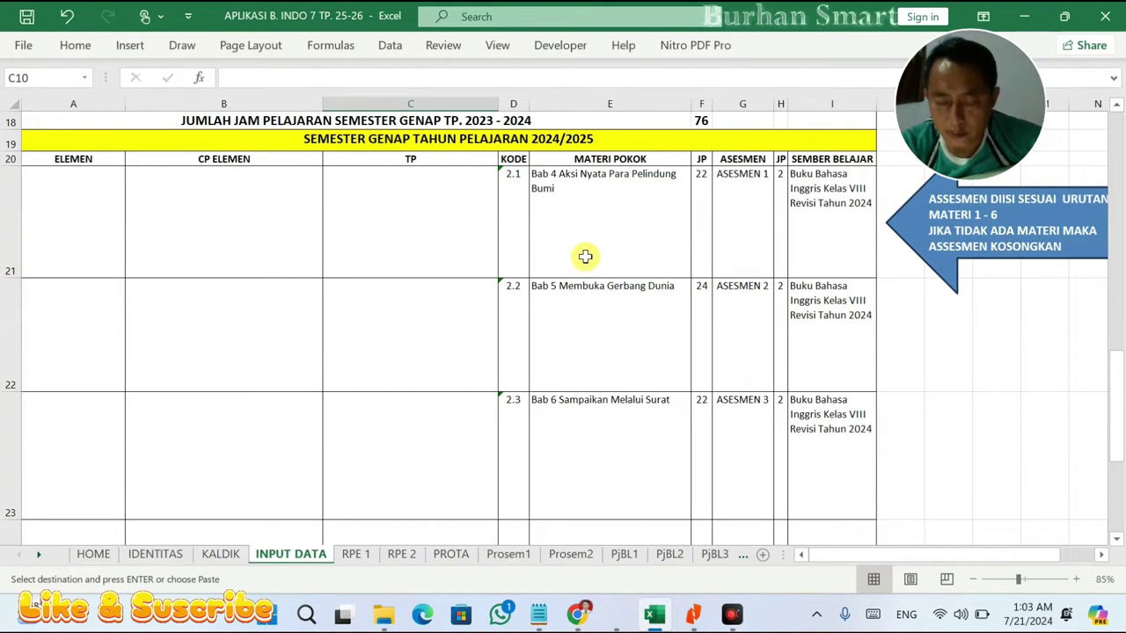
pyautogui.scroll(3, 291, 281)
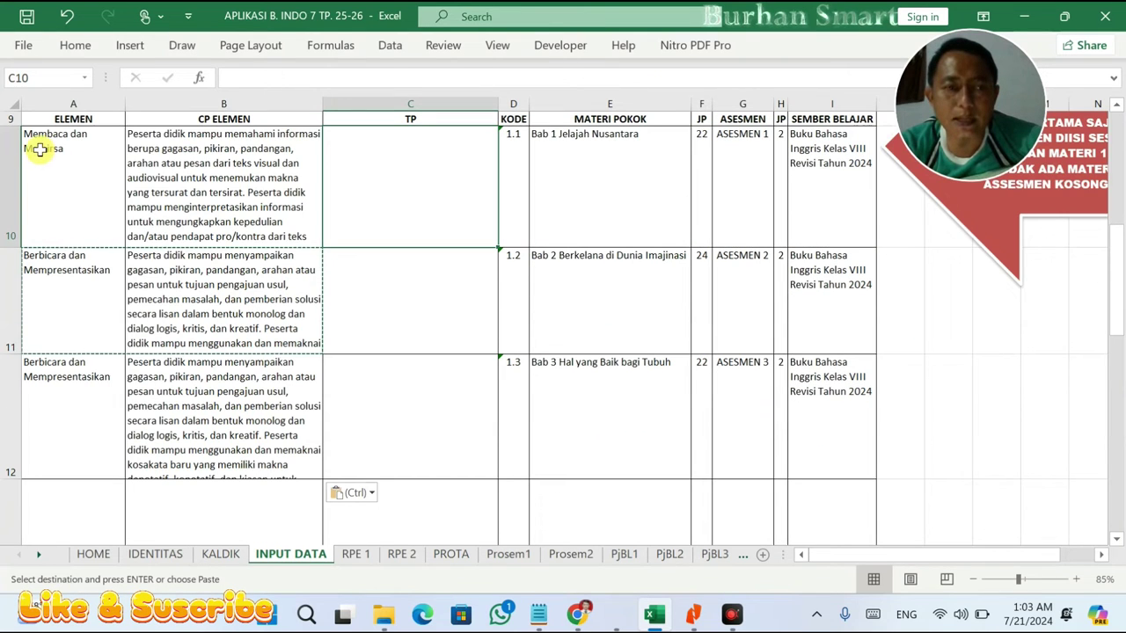
pyautogui.moveTo(35, 146); pyautogui.dragTo(193, 159)
pyautogui.scroll(-3, 193, 264)
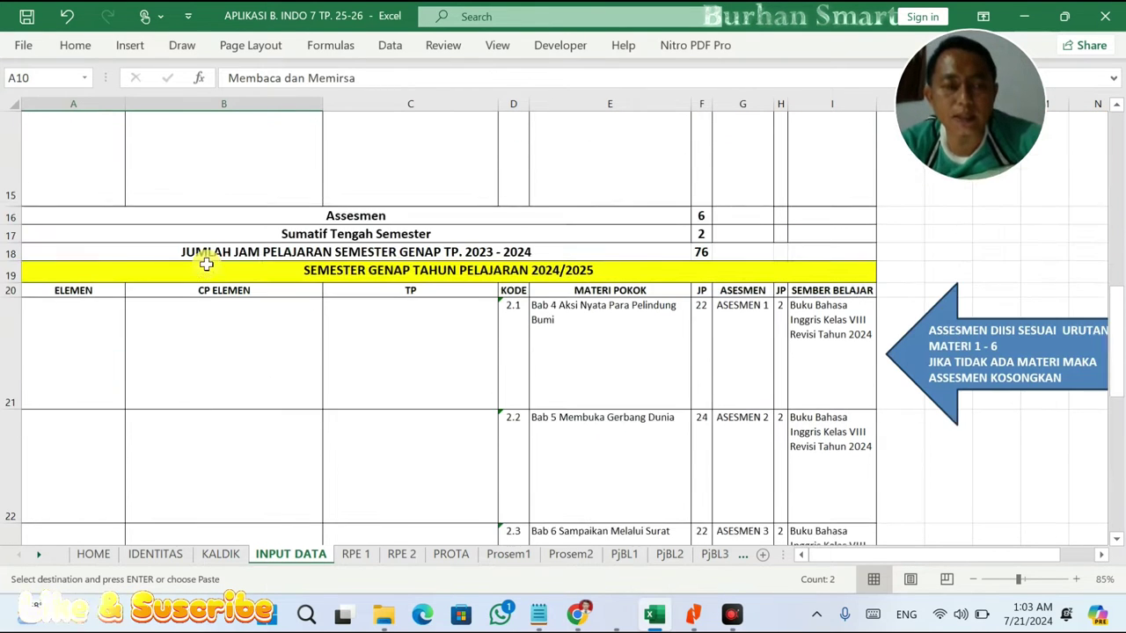
pyautogui.click(90, 245)
pyautogui.hotkey('ctrl', 'v')
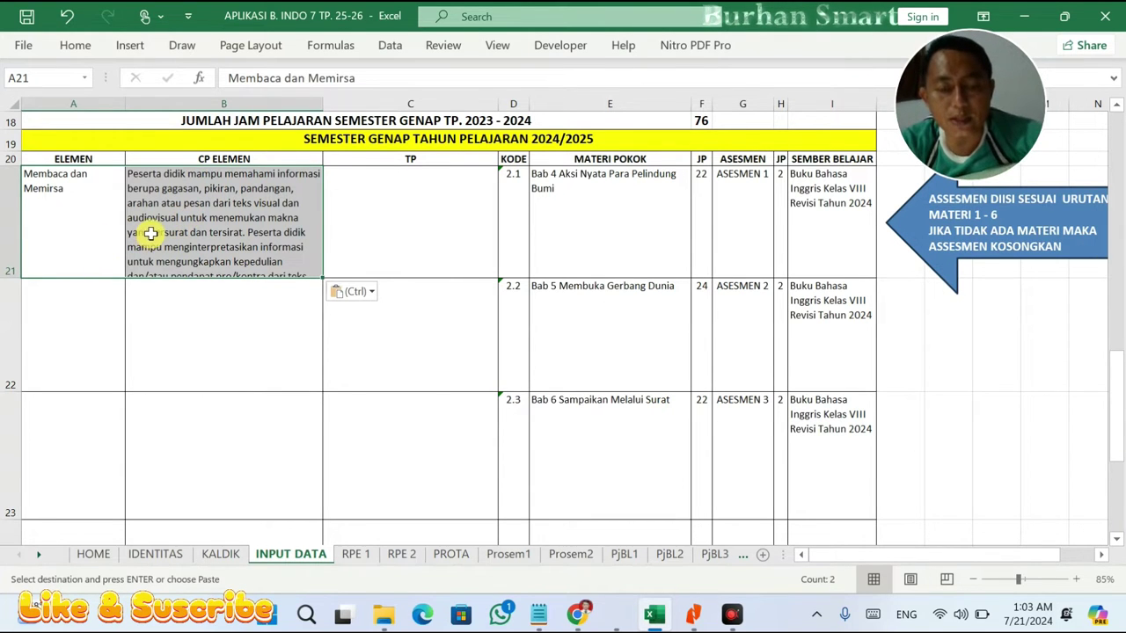
# - Copy A21:B21 to A22:B23 so the Membaca dan Memirsa element and achievement also fill codes 2.2 and 2.3
pyautogui.hotkey('ctrl', 'c')
pyautogui.moveTo(86, 305); pyautogui.dragTo(199, 401)
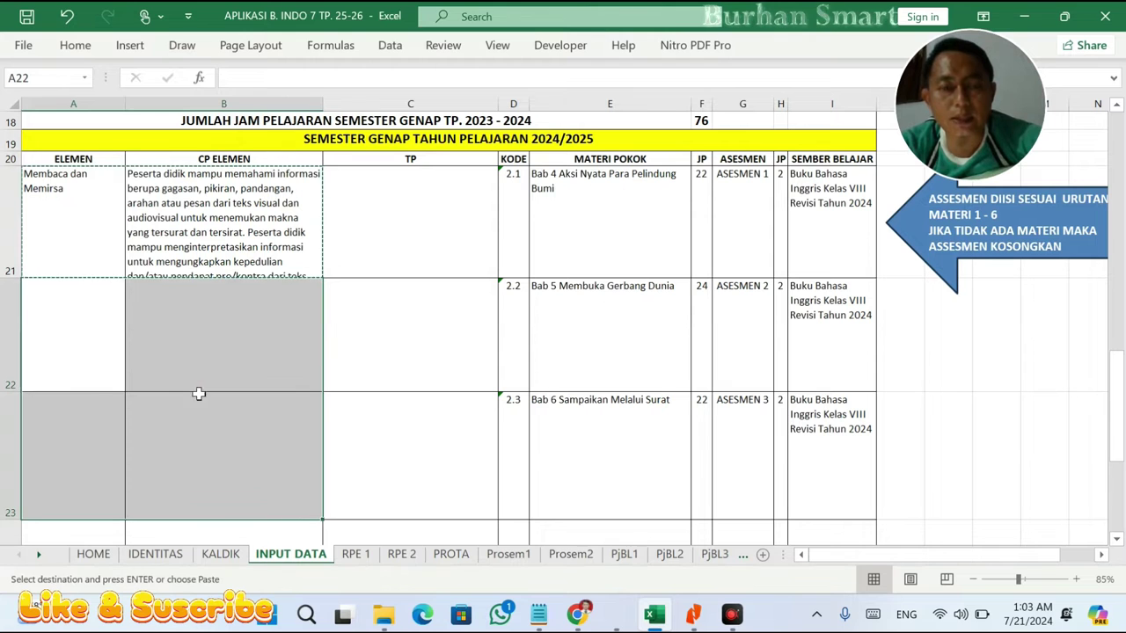
pyautogui.hotkey('ctrl', 'v')
pyautogui.click(396, 349)
pyautogui.scroll(1, 412, 312)
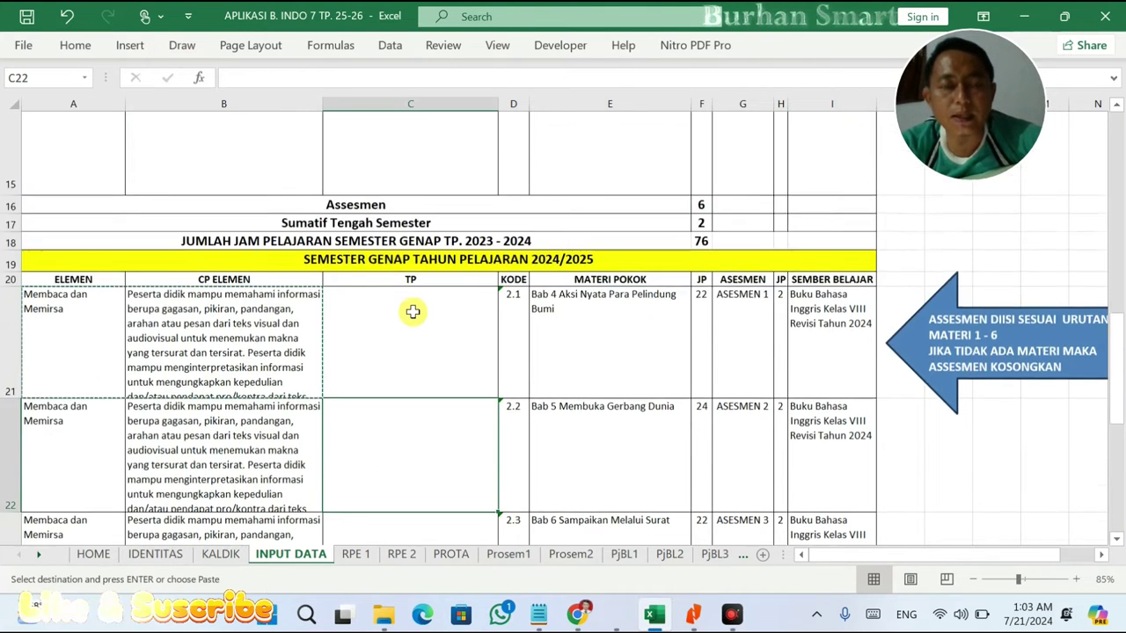
pyautogui.scroll(3, 412, 311)
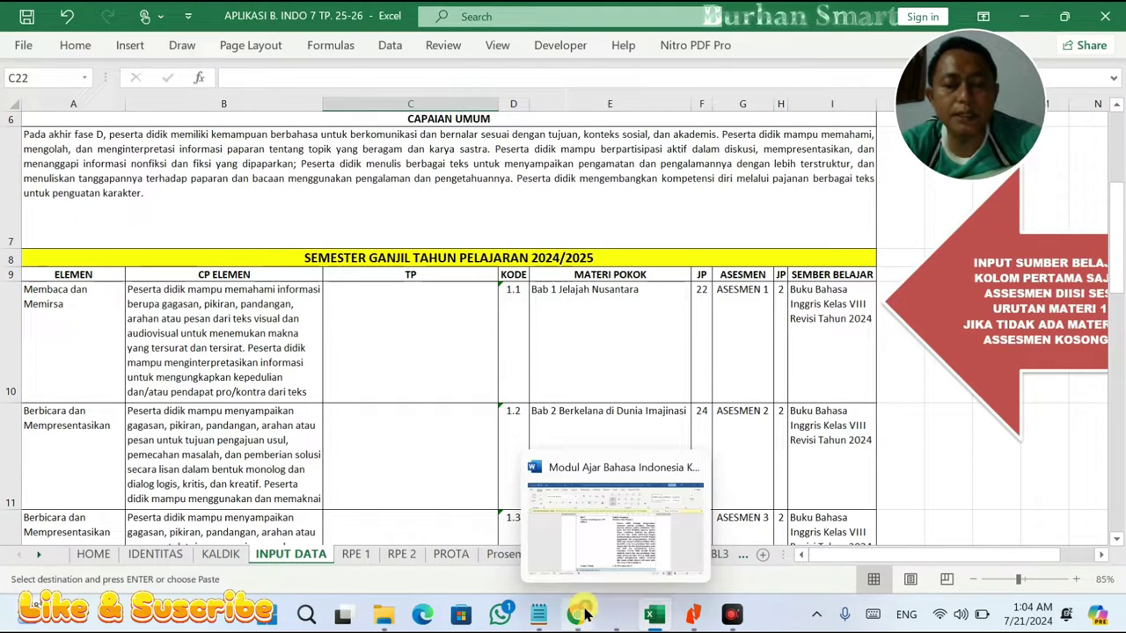
# - In Chrome, open the "ATP 2022 - BSKAP" example from Contoh ATP for Fase D Bahasa Indonesia for viewing
pyautogui.click(621, 616)
pyautogui.scroll(5, 498, 141)
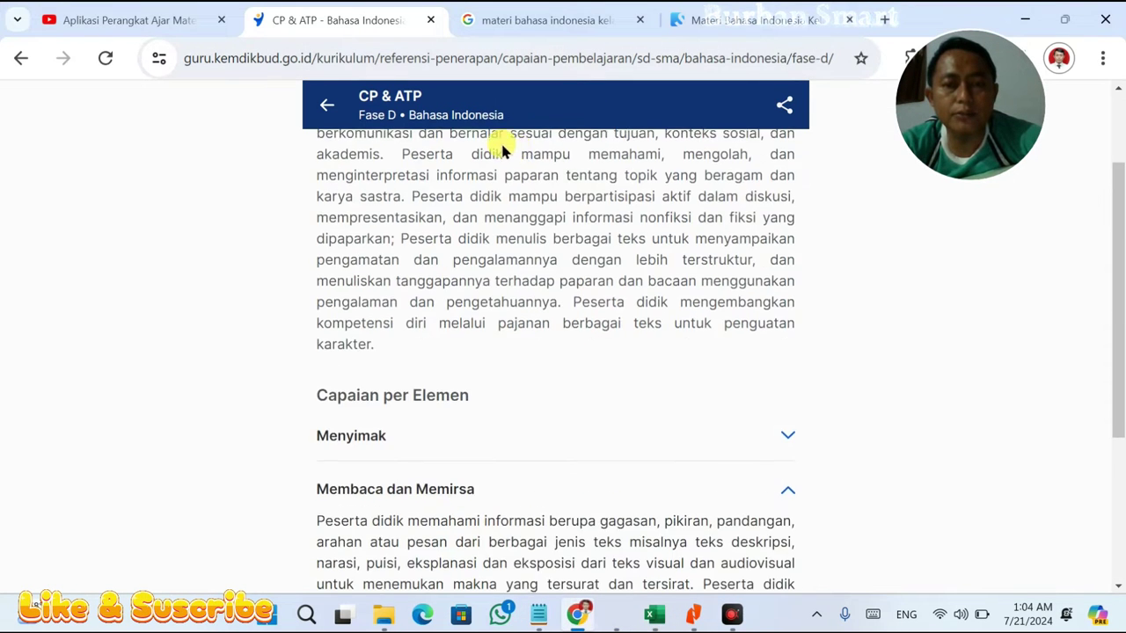
pyautogui.click(677, 217)
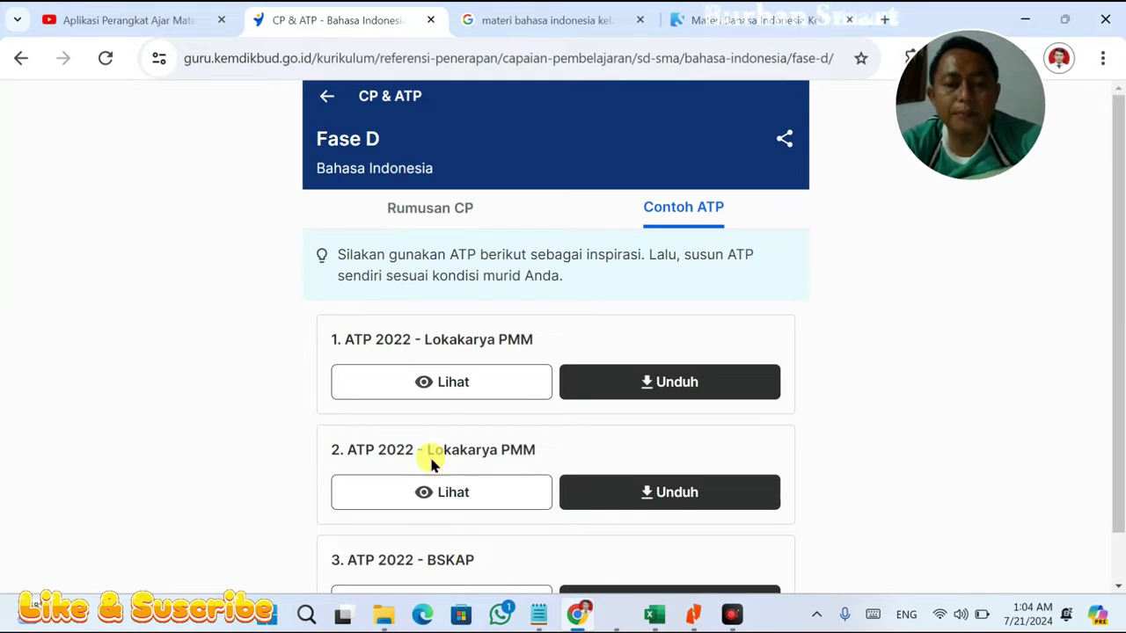
pyautogui.click(475, 595)
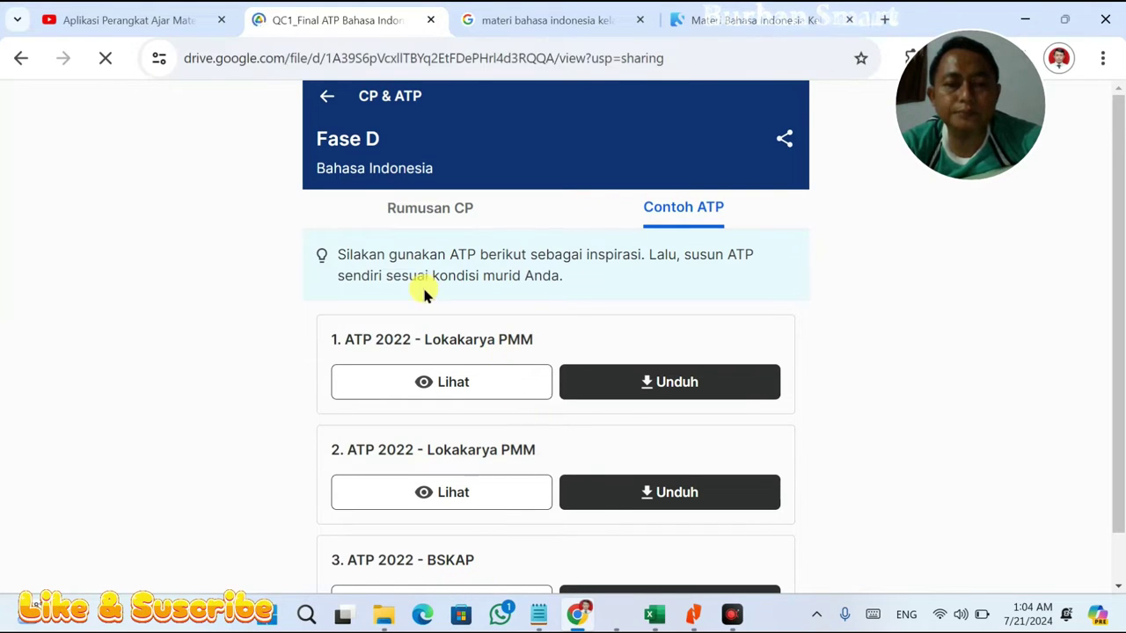
# - Look through the Fase D ATP PDF for the table pairing each element with its Tujuan Pembelajaran (TP) on page 6
pyautogui.scroll(-10, 452, 314)
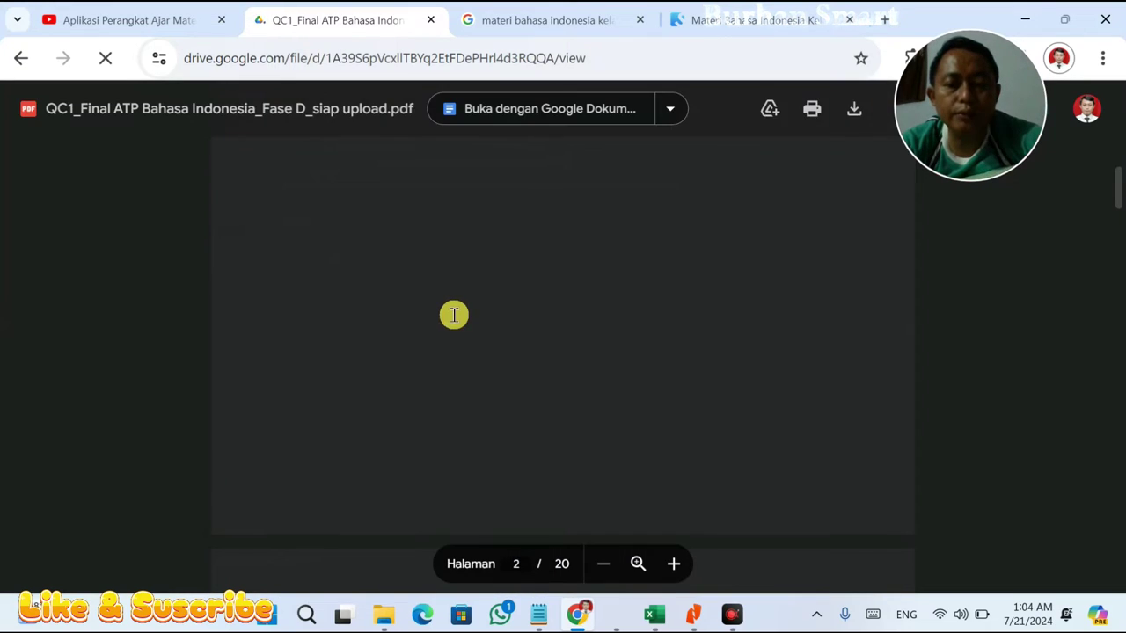
pyautogui.scroll(-5, 454, 315)
pyautogui.scroll(6, 454, 315)
pyautogui.scroll(-4, 454, 315)
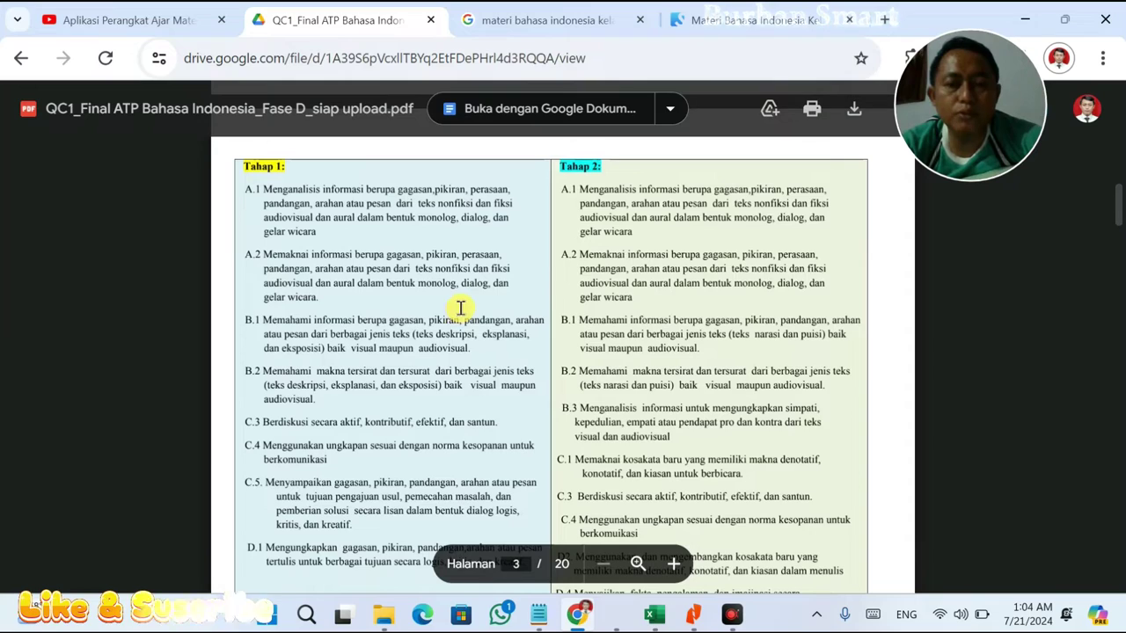
pyautogui.scroll(-15, 461, 307)
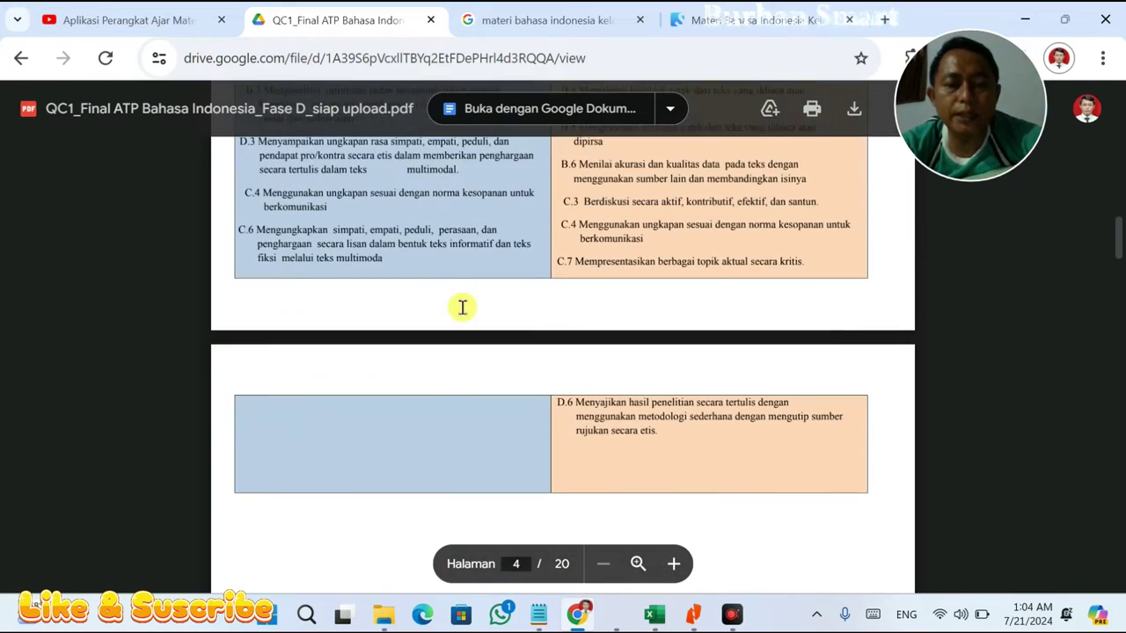
pyautogui.scroll(2, 461, 307)
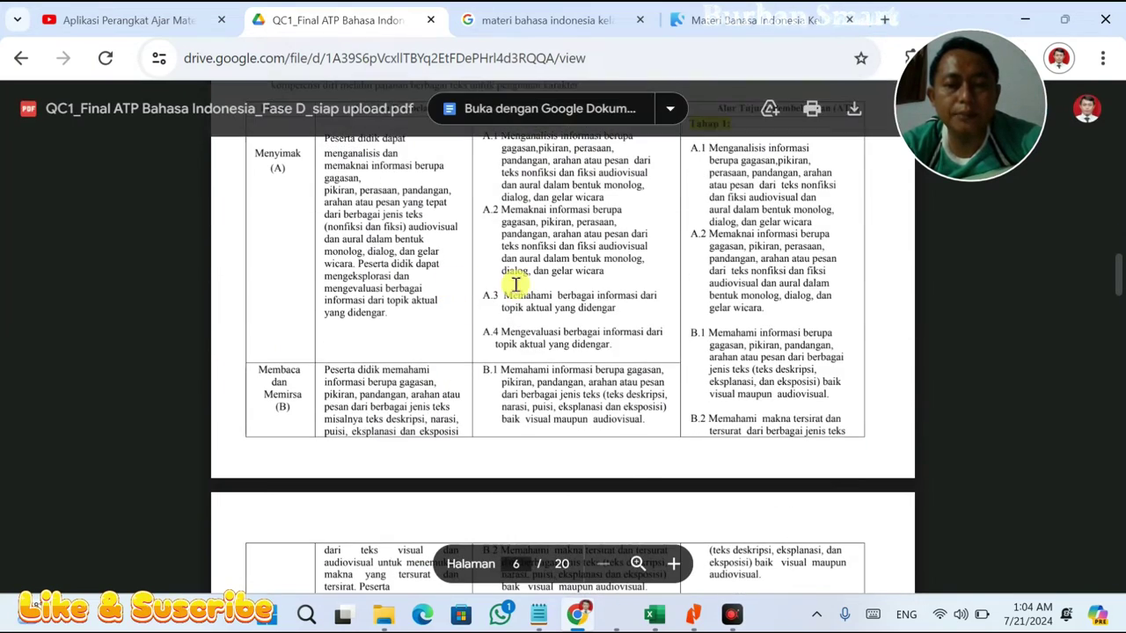
pyautogui.scroll(1, 615, 339)
pyautogui.moveTo(619, 438); pyautogui.dragTo(481, 220)
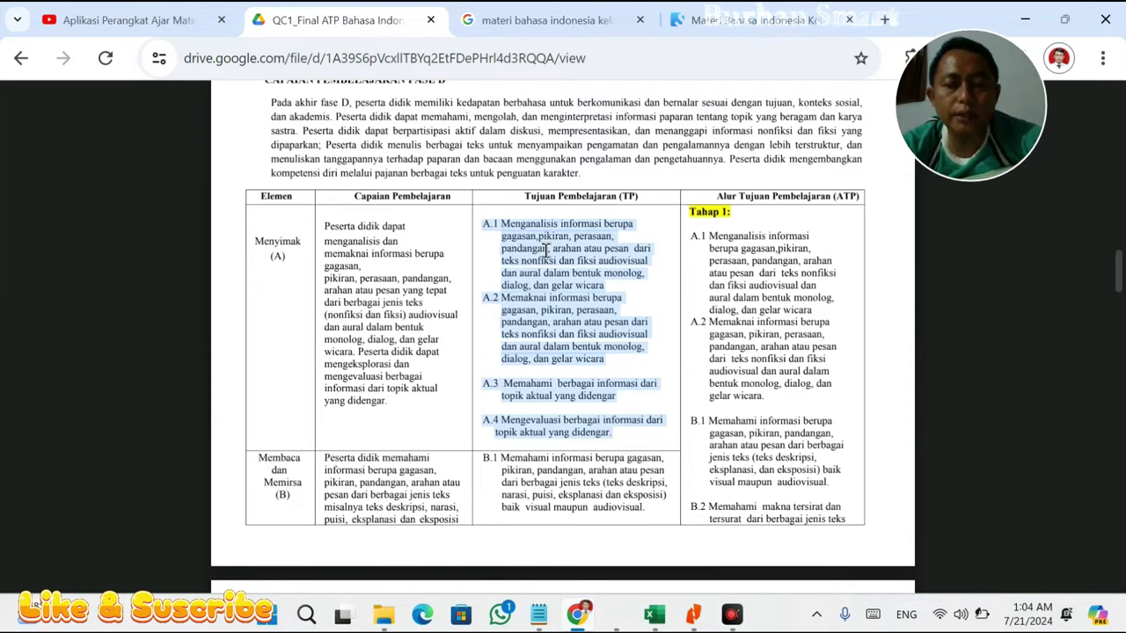
pyautogui.rightClick(546, 250)
pyautogui.click(568, 272)
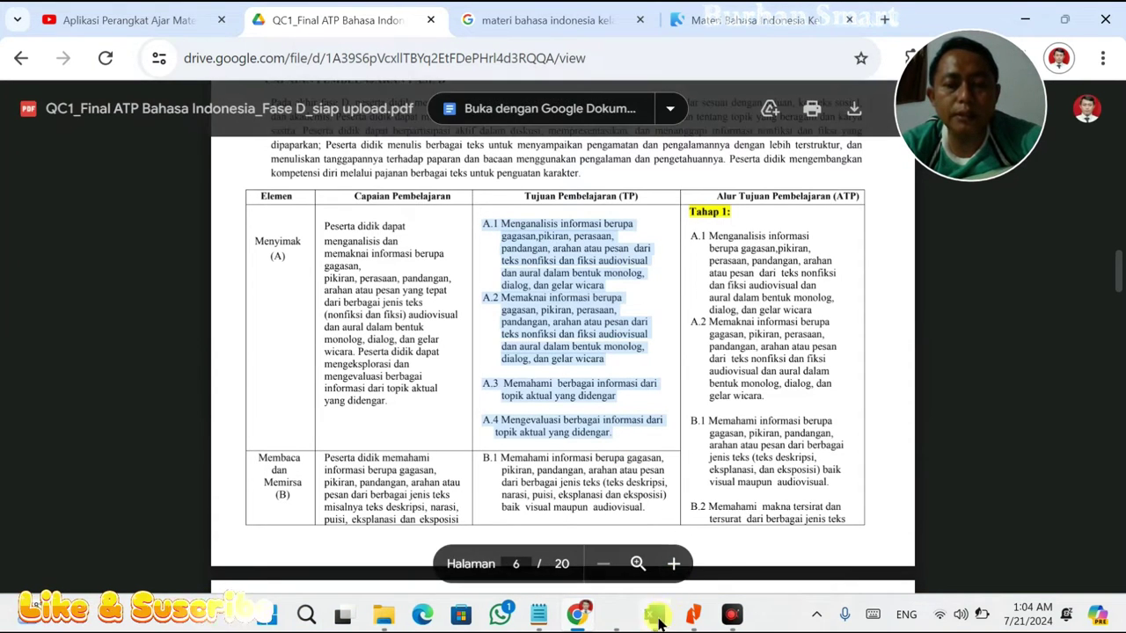
pyautogui.moveTo(659, 621)
pyautogui.scroll(-2, 505, 485)
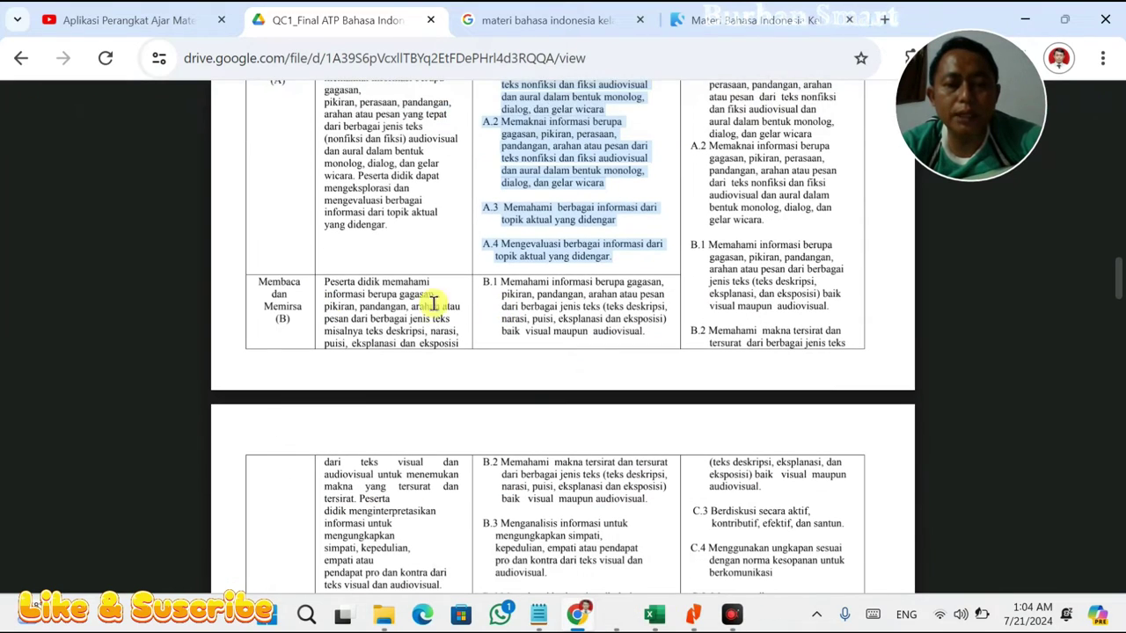
pyautogui.click(658, 621)
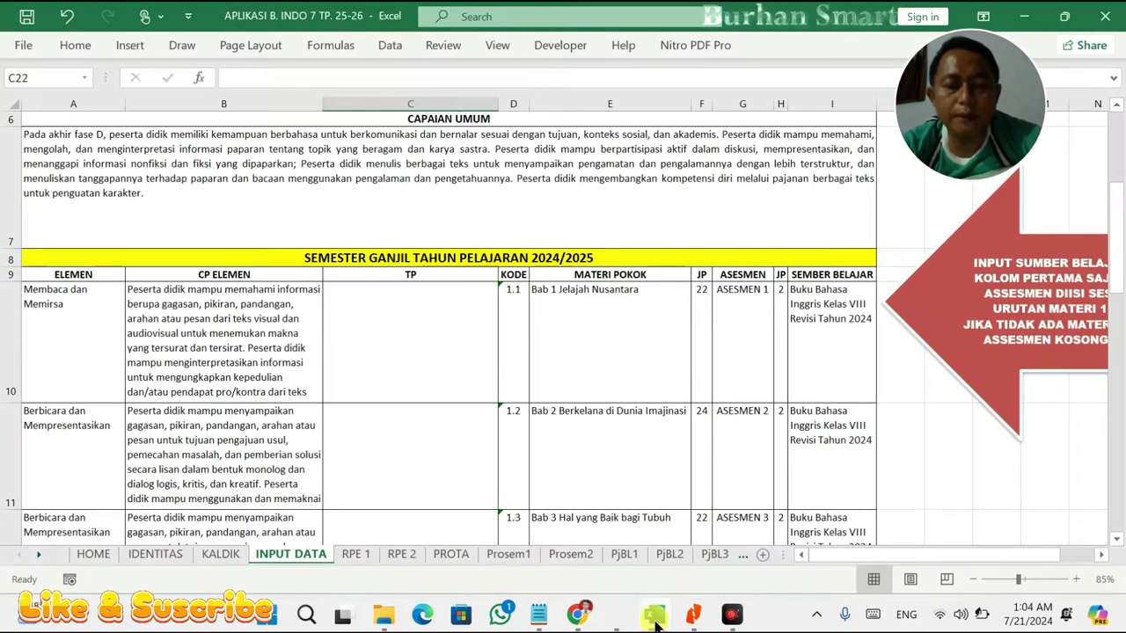
pyautogui.click(655, 621)
# - Copy the Membaca dan Memirsa objective B.1 from page 6 of the ATP PDF into Excel's TP cell C10 for code 1.1
pyautogui.scroll(-2, 512, 320)
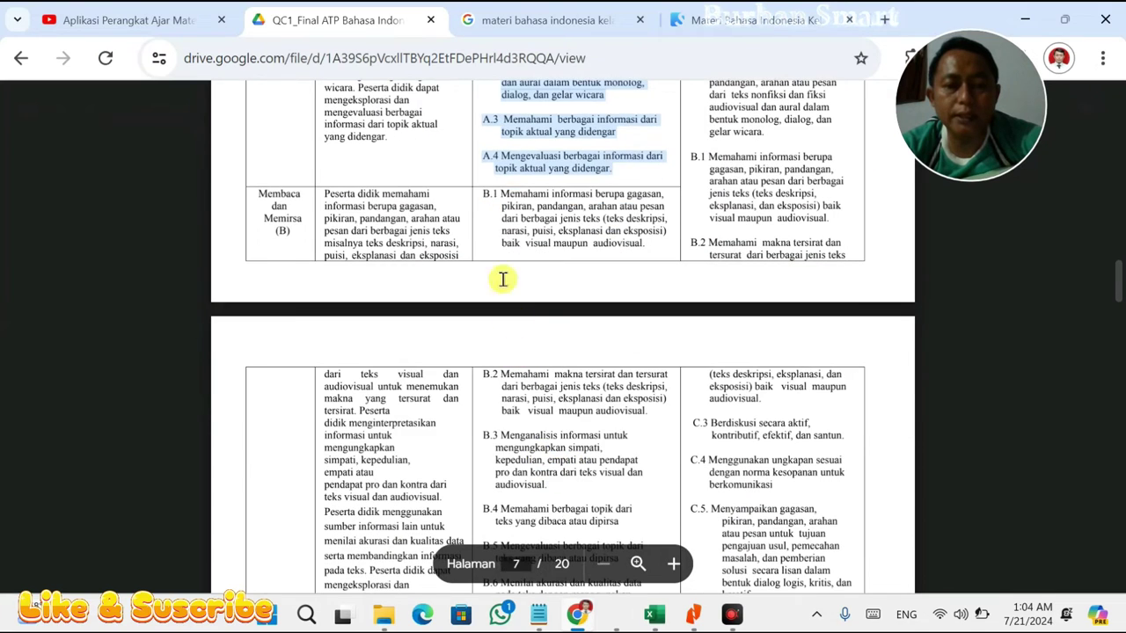
pyautogui.moveTo(485, 195); pyautogui.dragTo(635, 246)
pyautogui.click(644, 257)
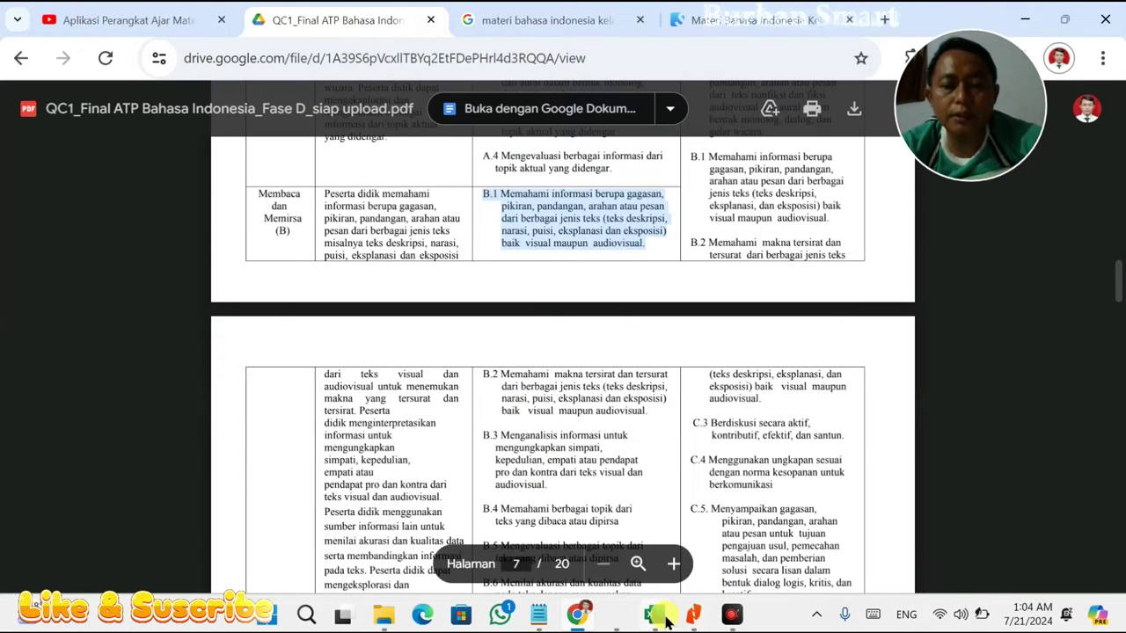
pyautogui.click(655, 616)
pyautogui.click(362, 326)
pyautogui.hotkey('ctrl', 'v')
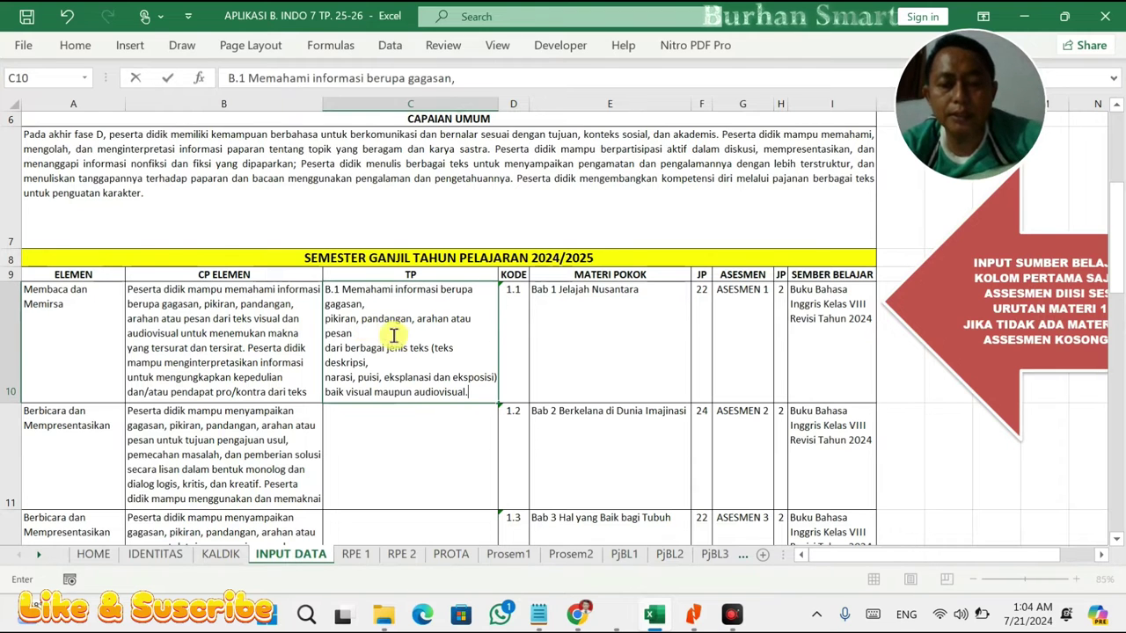
# - In Chrome, copy the Membaca dan Memirsa objectives B.2 through B.6 from page 7 of the Fase D ATP PDF
pyautogui.hotkey('alt', 'Tab')
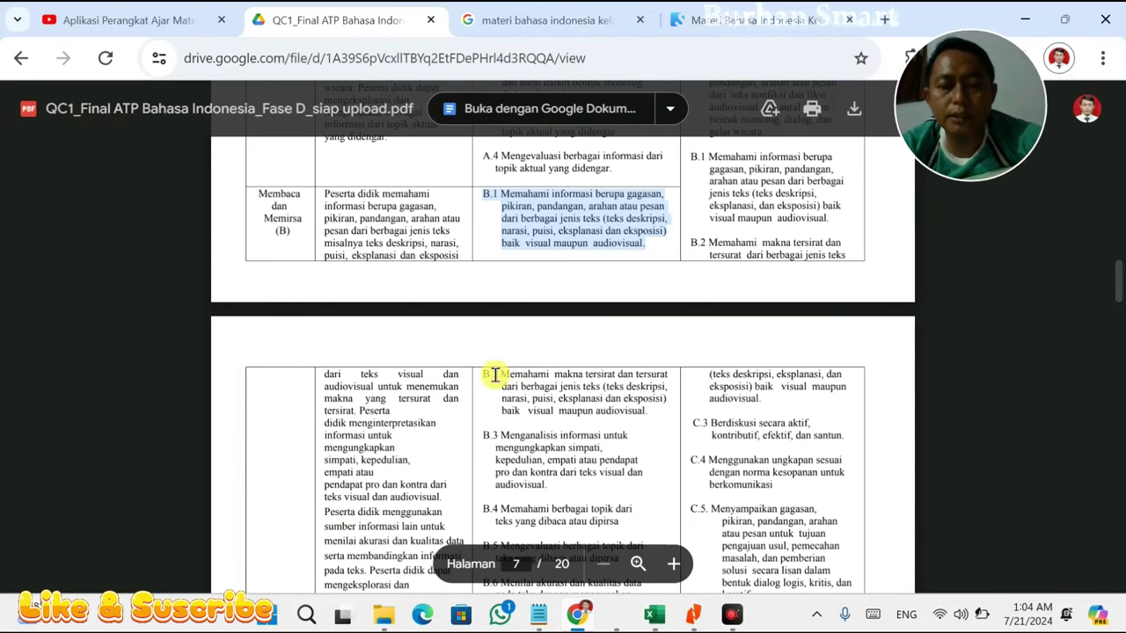
pyautogui.moveTo(483, 373); pyautogui.dragTo(530, 314)
pyautogui.scroll(-4, 629, 492)
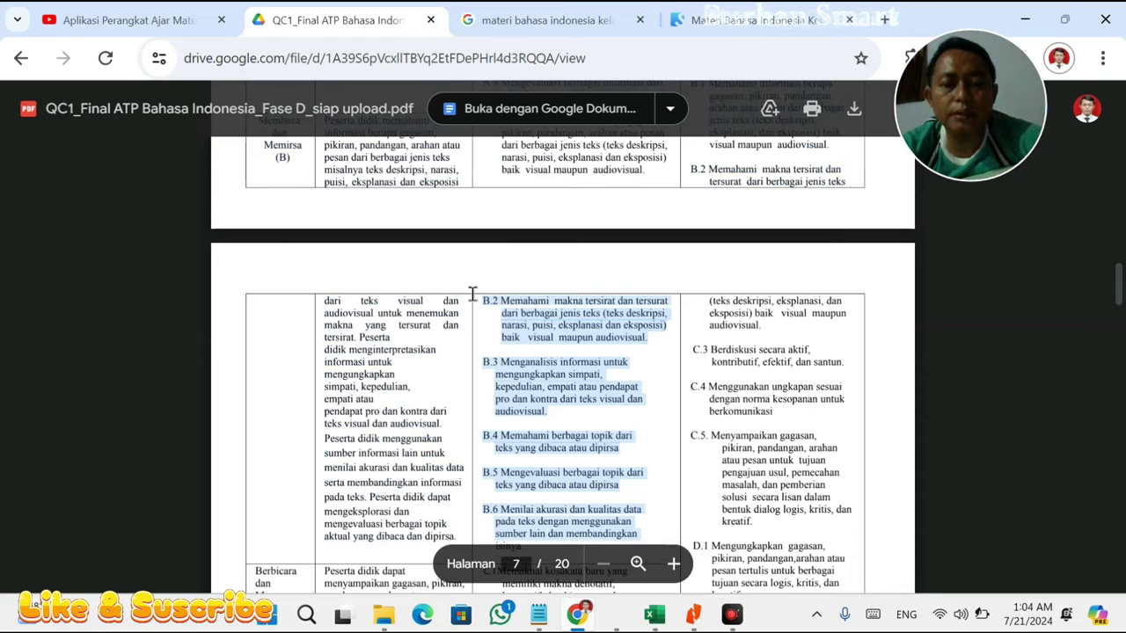
pyautogui.click(472, 294)
pyautogui.moveTo(485, 298); pyautogui.dragTo(583, 554)
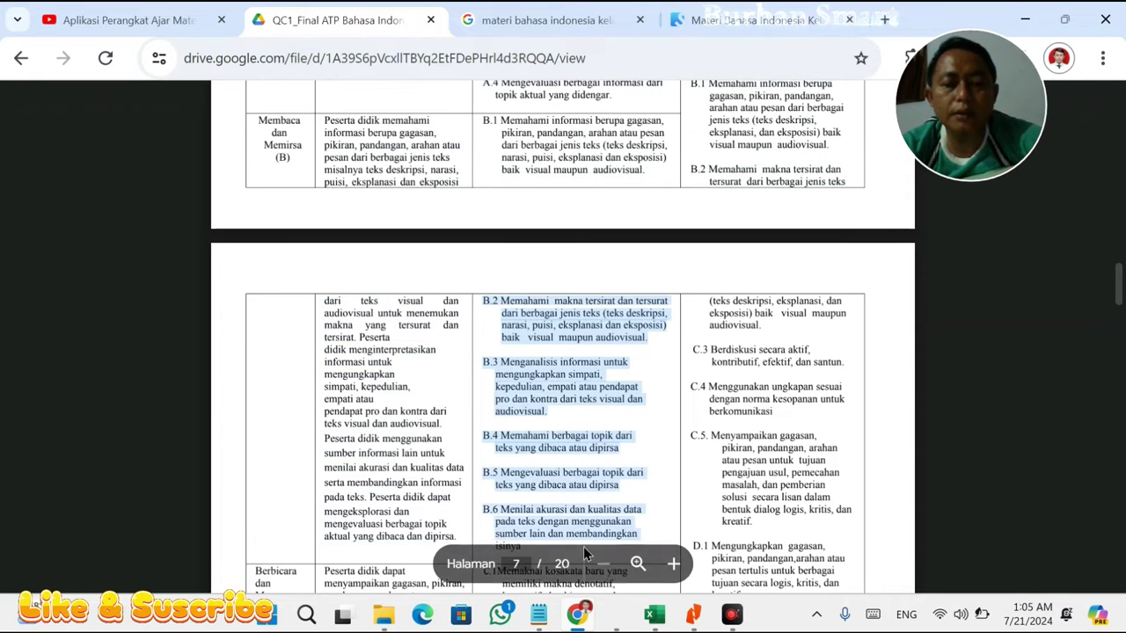
pyautogui.scroll(-2, 576, 480)
pyautogui.moveTo(553, 385); pyautogui.dragTo(482, 130)
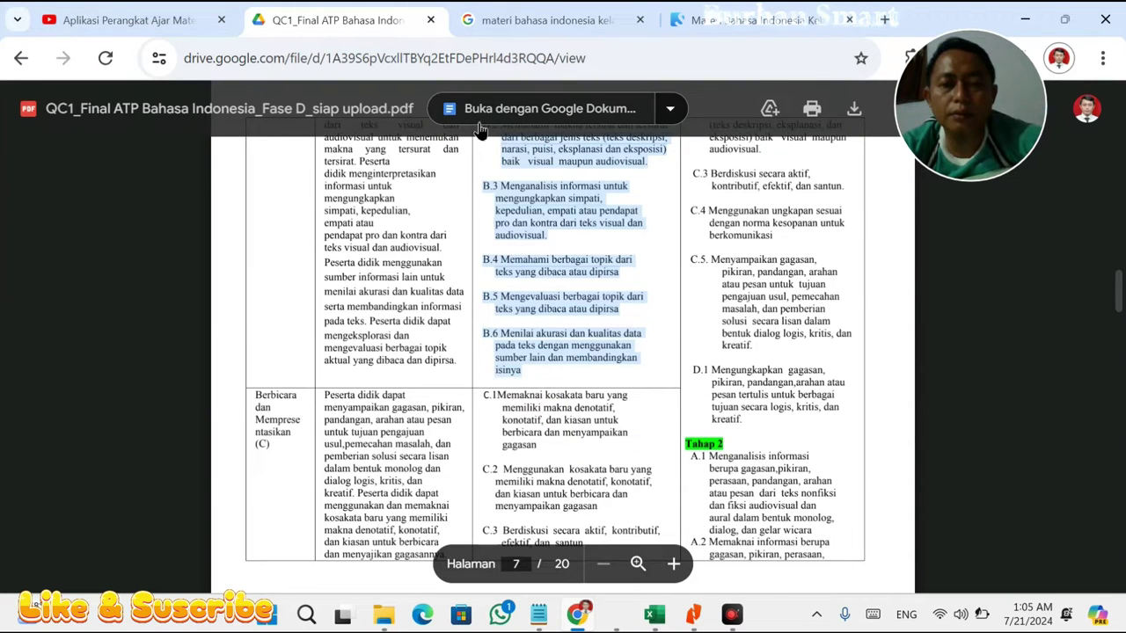
pyautogui.scroll(2, 518, 231)
pyautogui.scroll(1, 553, 332)
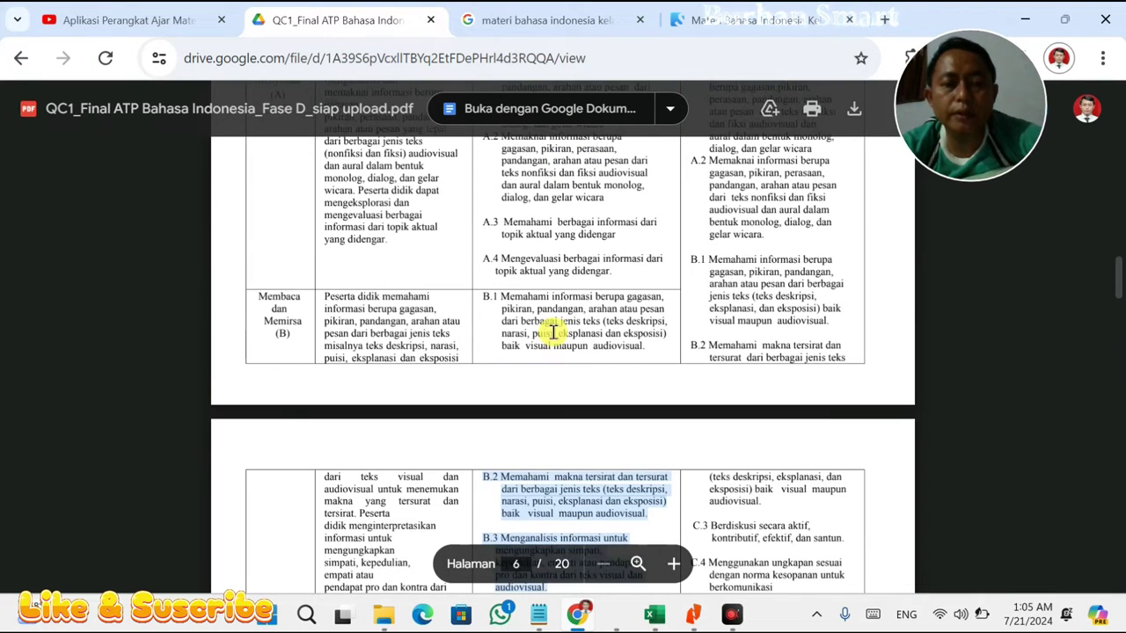
pyautogui.scroll(-1, 552, 332)
pyautogui.rightClick(558, 400)
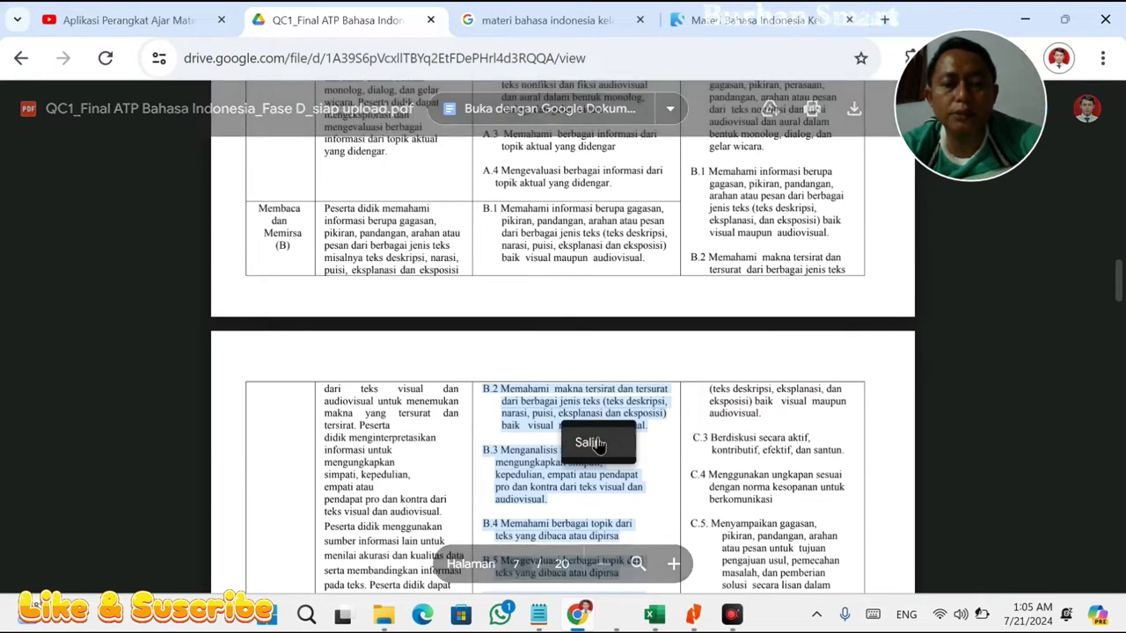
pyautogui.click(583, 442)
# - Append the copied objectives B.2 to B.6 below B.1 in Excel's TP cell C10 and check them on the PROTA sheet
pyautogui.click(655, 615)
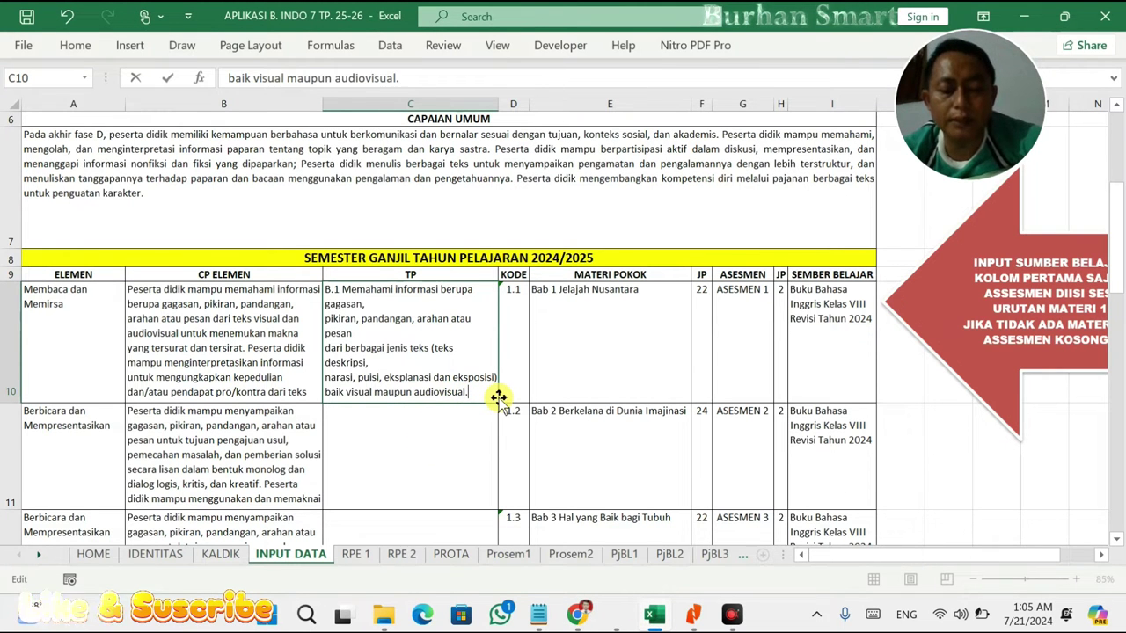
pyautogui.hotkey('alt', 'Return')
pyautogui.hotkey('ctrl', 'v')
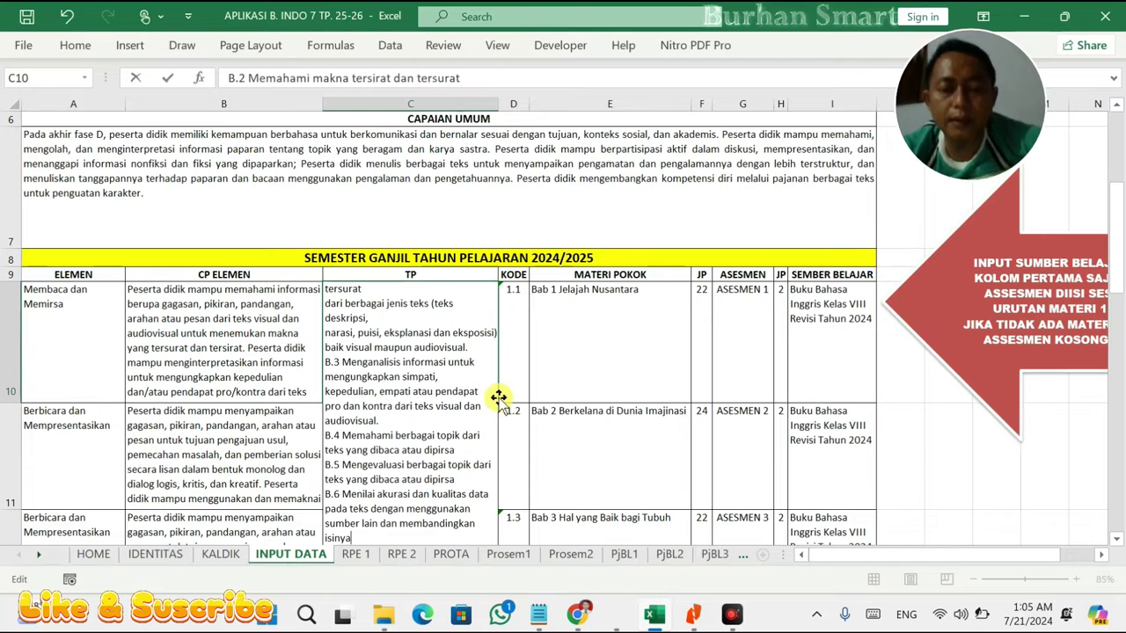
pyautogui.click(586, 382)
pyautogui.doubleClick(416, 303)
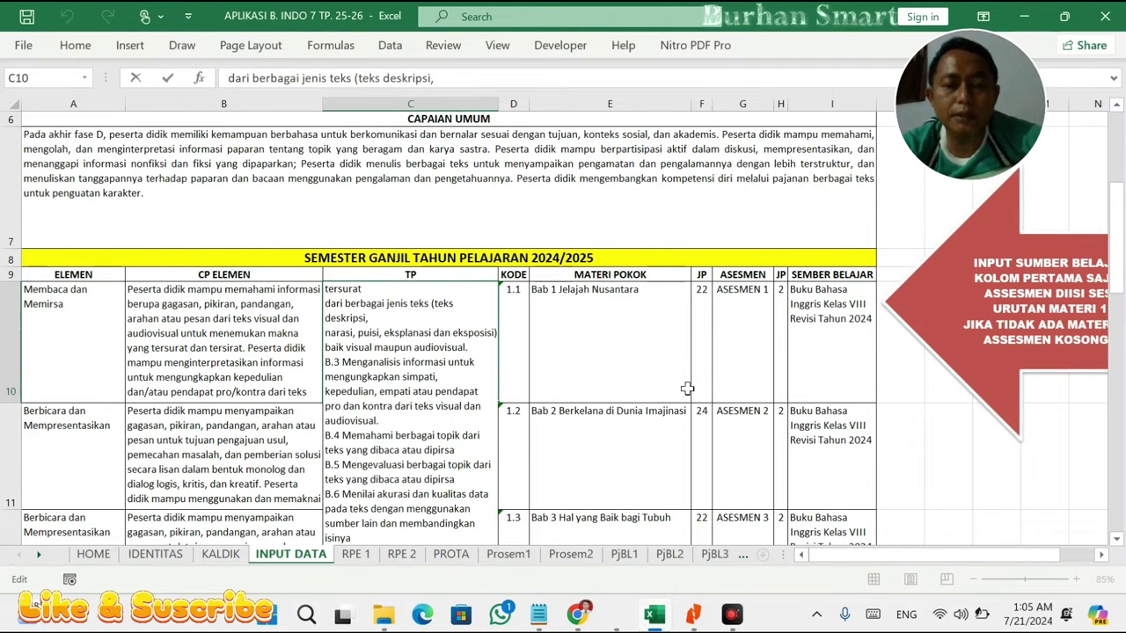
pyautogui.click(561, 365)
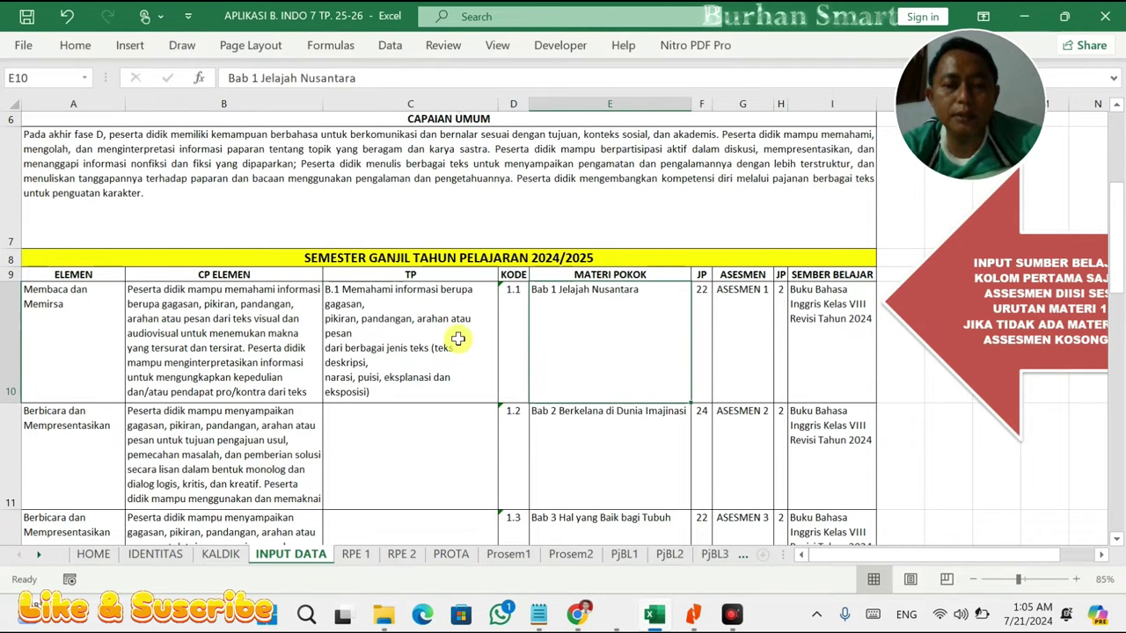
pyautogui.click(450, 554)
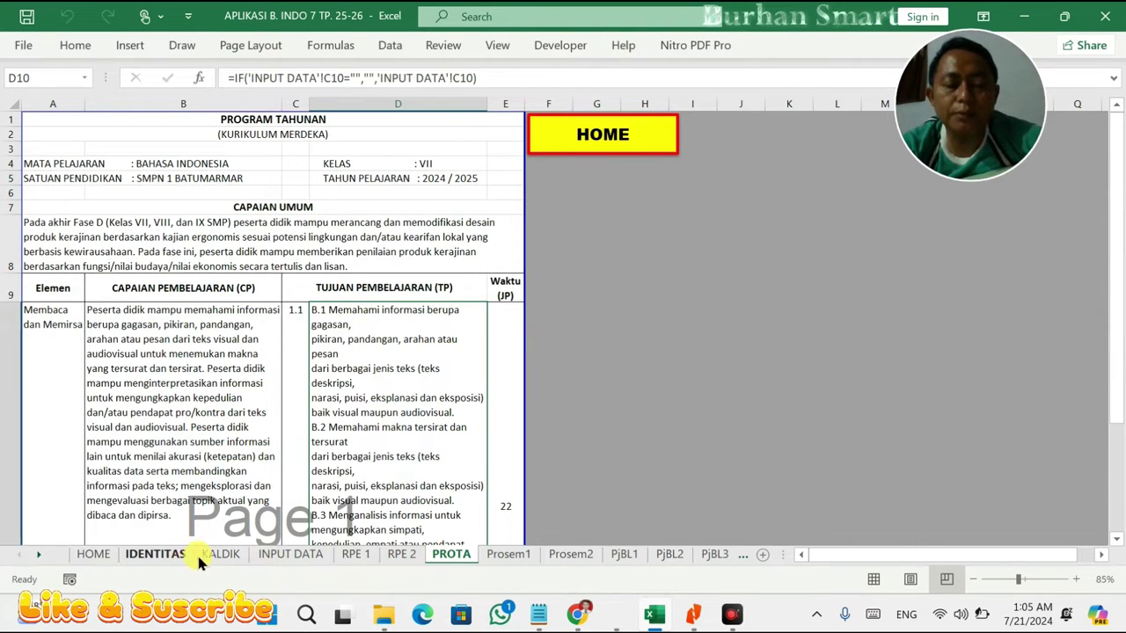
pyautogui.click(291, 553)
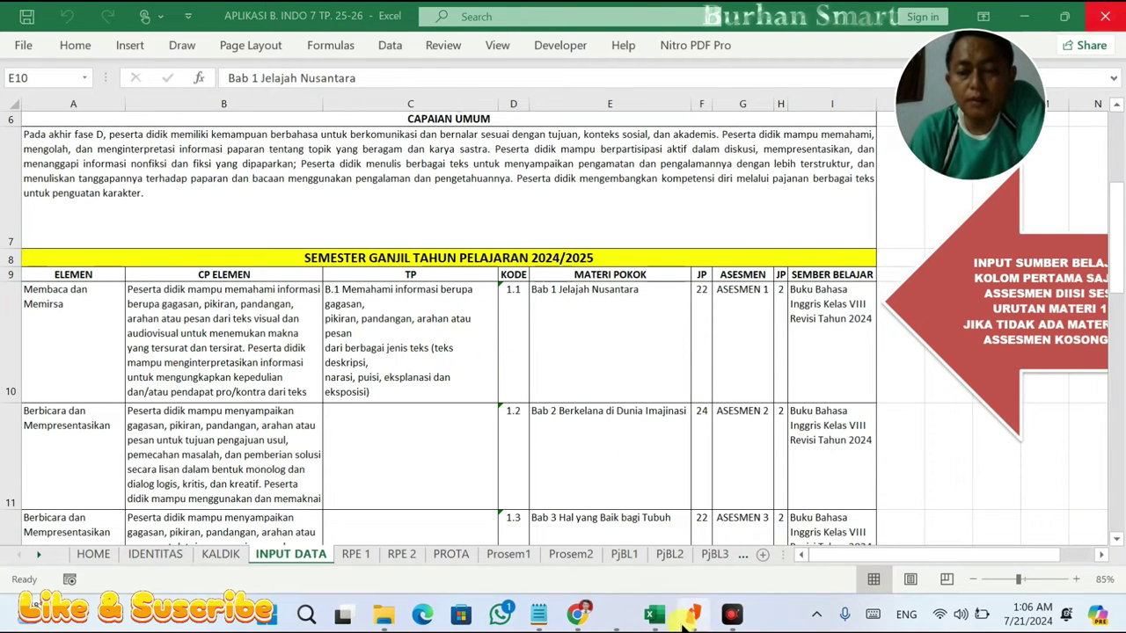
# - Download the Fase D Bahasa Indonesia ATP PDF from Google Drive in Chrome and open it in Nitro PDF Pro
pyautogui.click(577, 615)
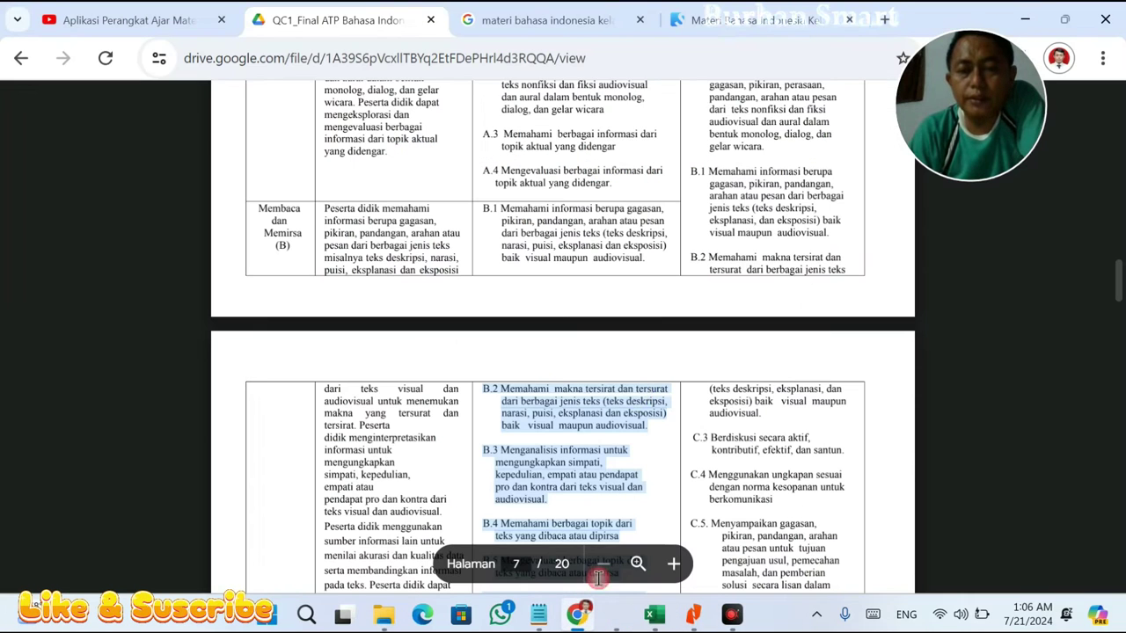
pyautogui.moveTo(1001, 124); pyautogui.dragTo(1028, 314)
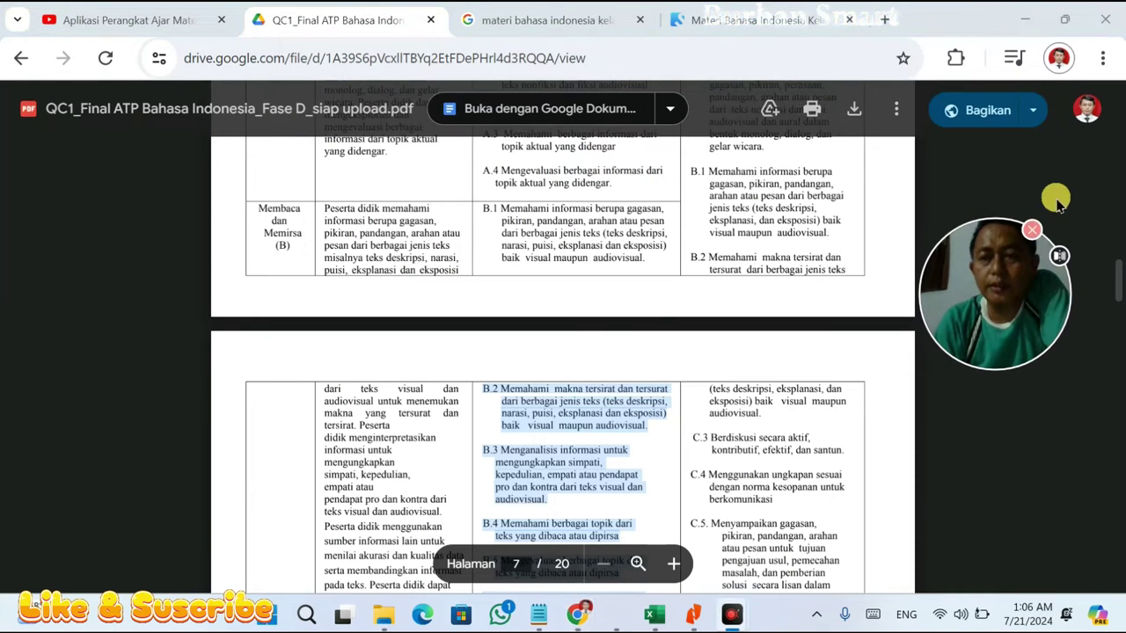
pyautogui.click(853, 112)
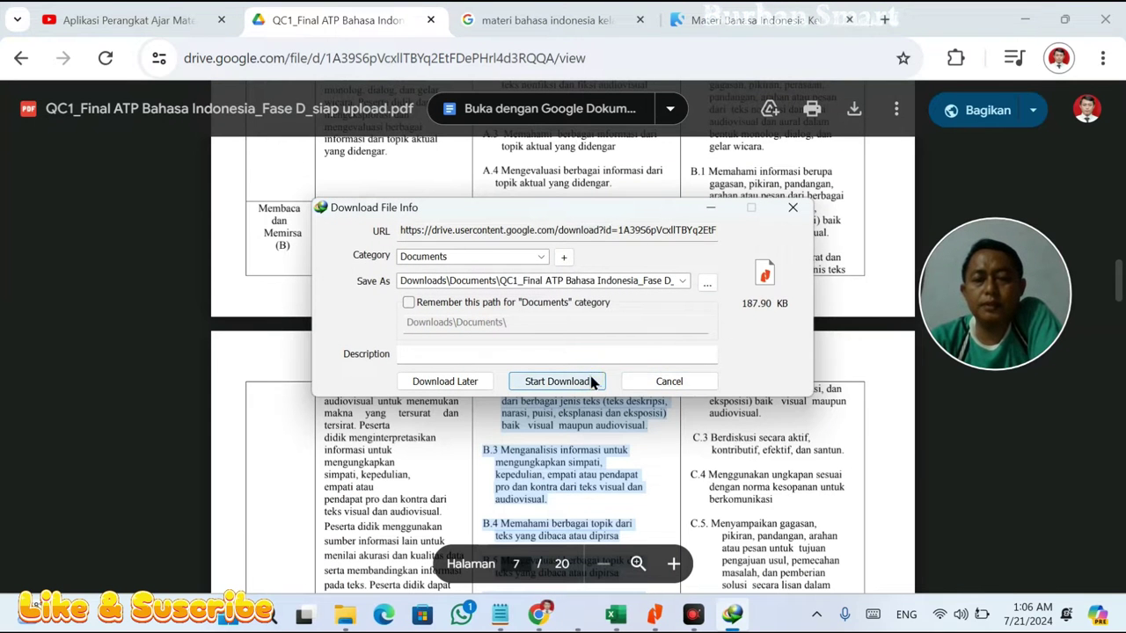
pyautogui.click(591, 381)
pyautogui.click(411, 359)
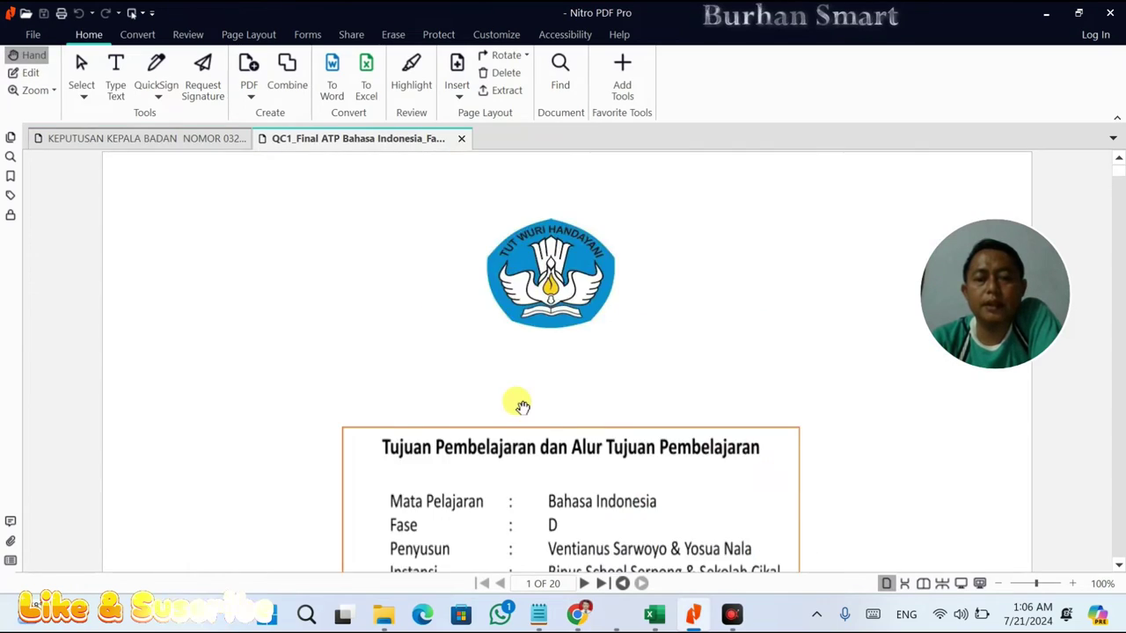
pyautogui.scroll(-20, 516, 402)
pyautogui.scroll(-15, 528, 413)
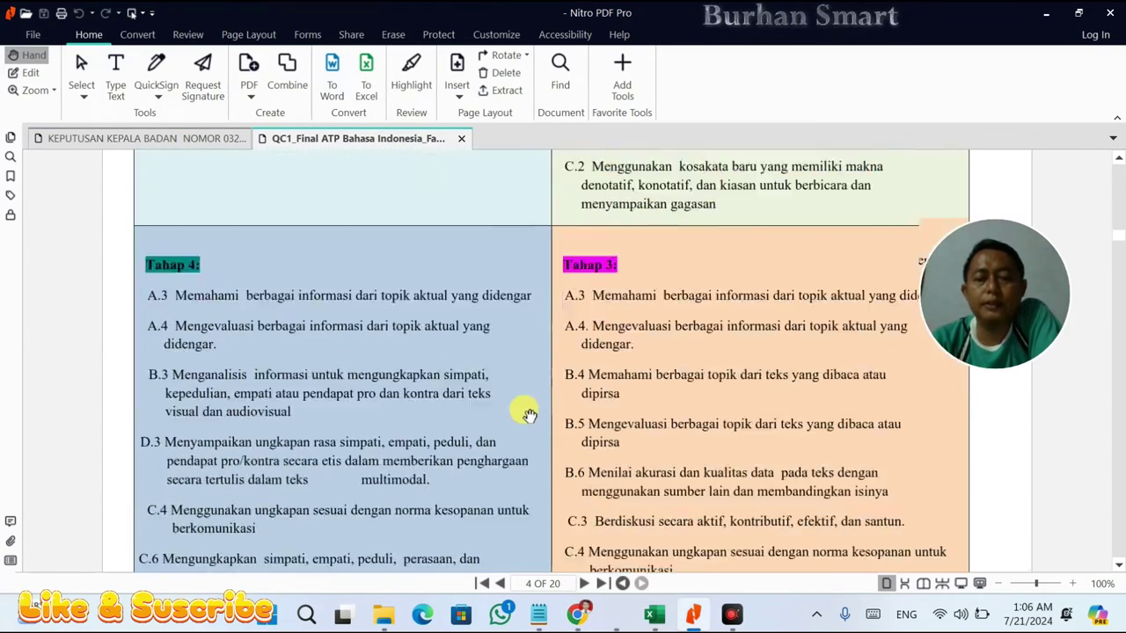
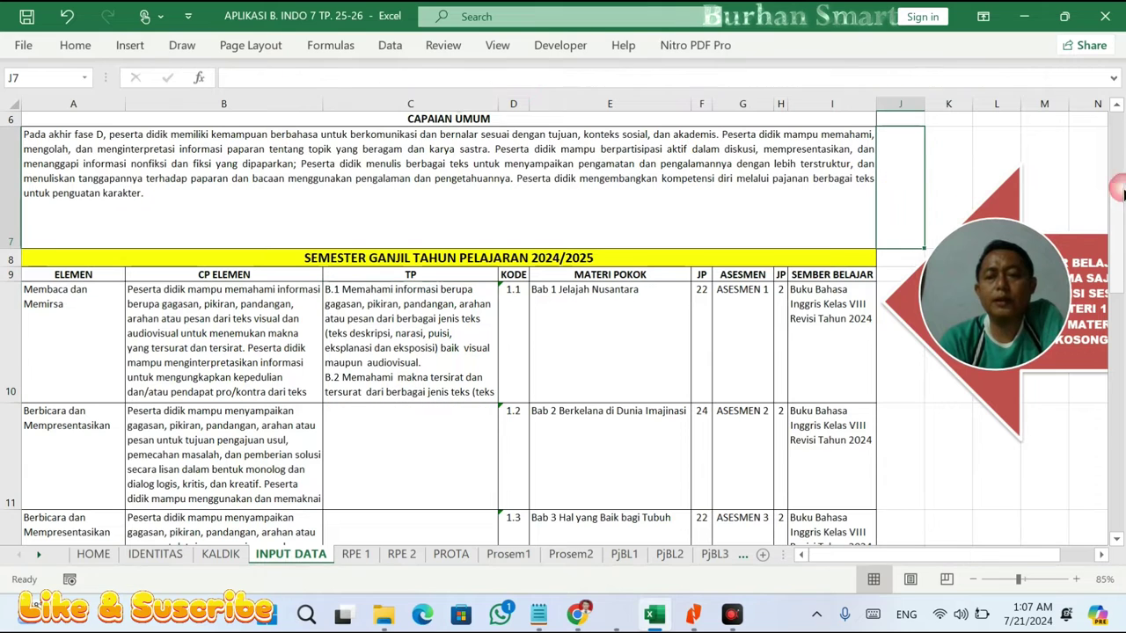
# - Try to add objective B.4 from page 7 of the PDF in Nitro on a new line below B.3 in Excel's cell C10
pyautogui.write('7')
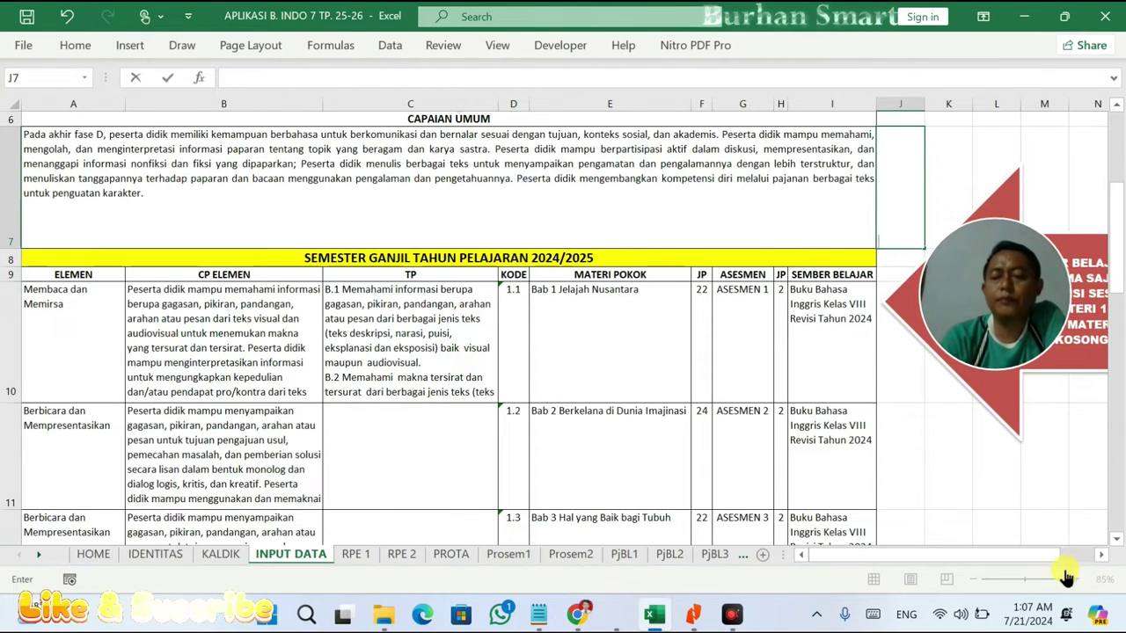
pyautogui.hotkey('alt', 'Tab')
pyautogui.click(506, 407)
pyautogui.doubleClick(505, 407)
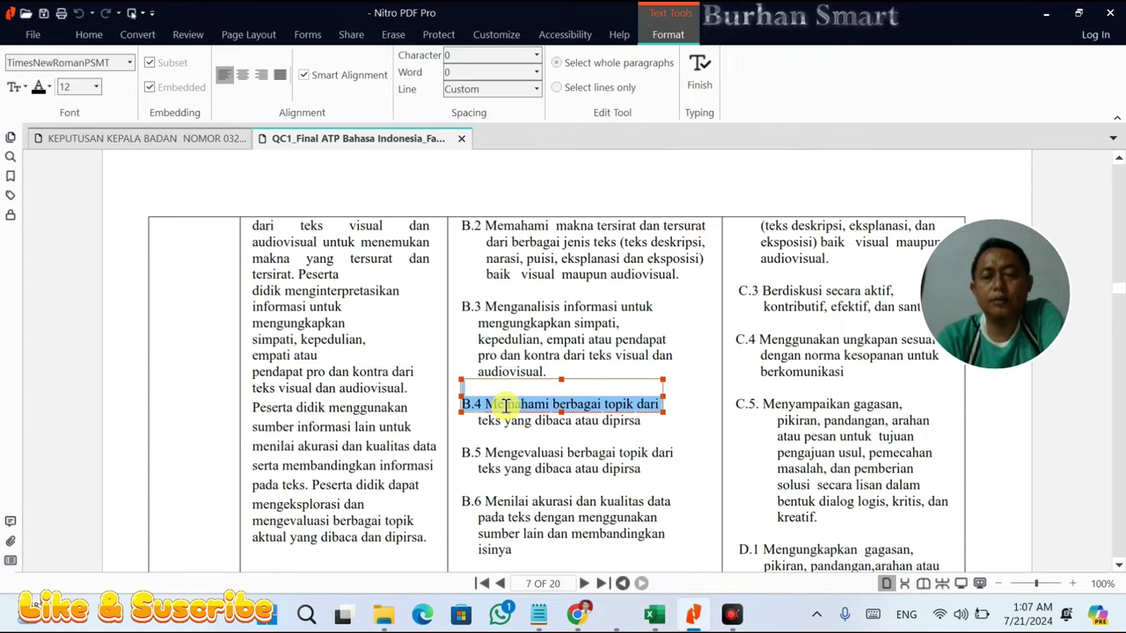
pyautogui.click(654, 614)
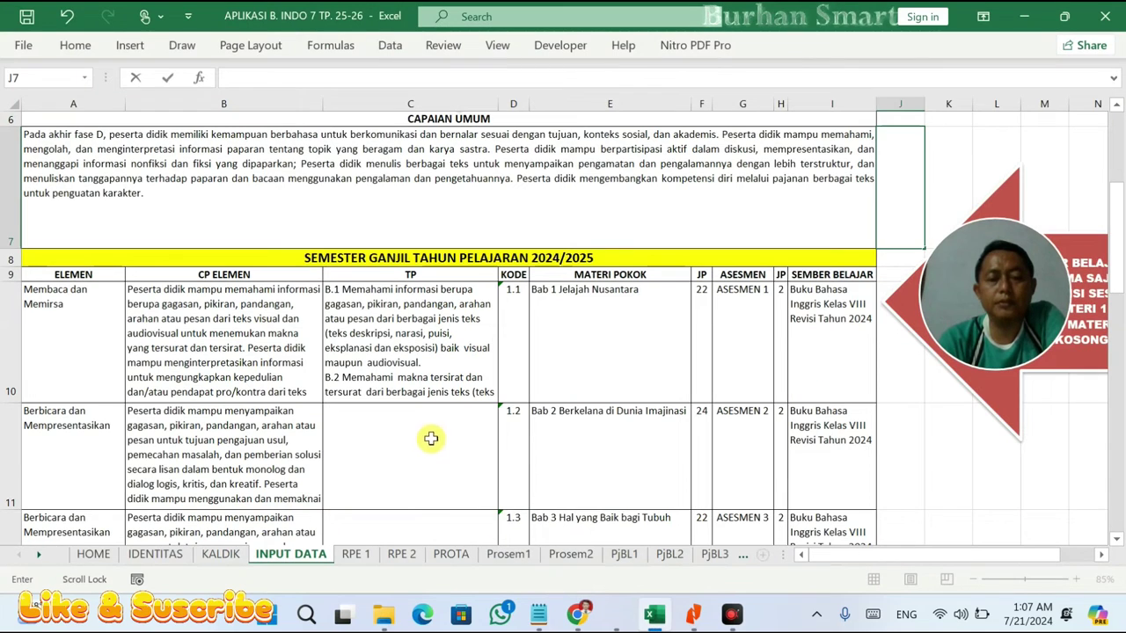
pyautogui.click(460, 391)
pyautogui.doubleClick(461, 390)
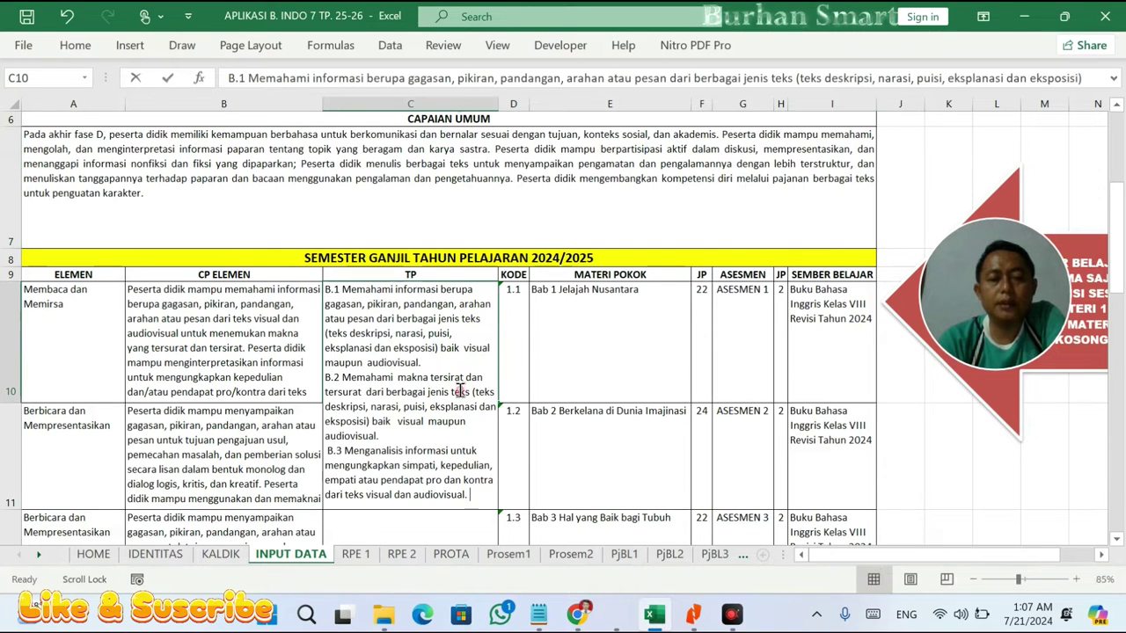
pyautogui.click(473, 496)
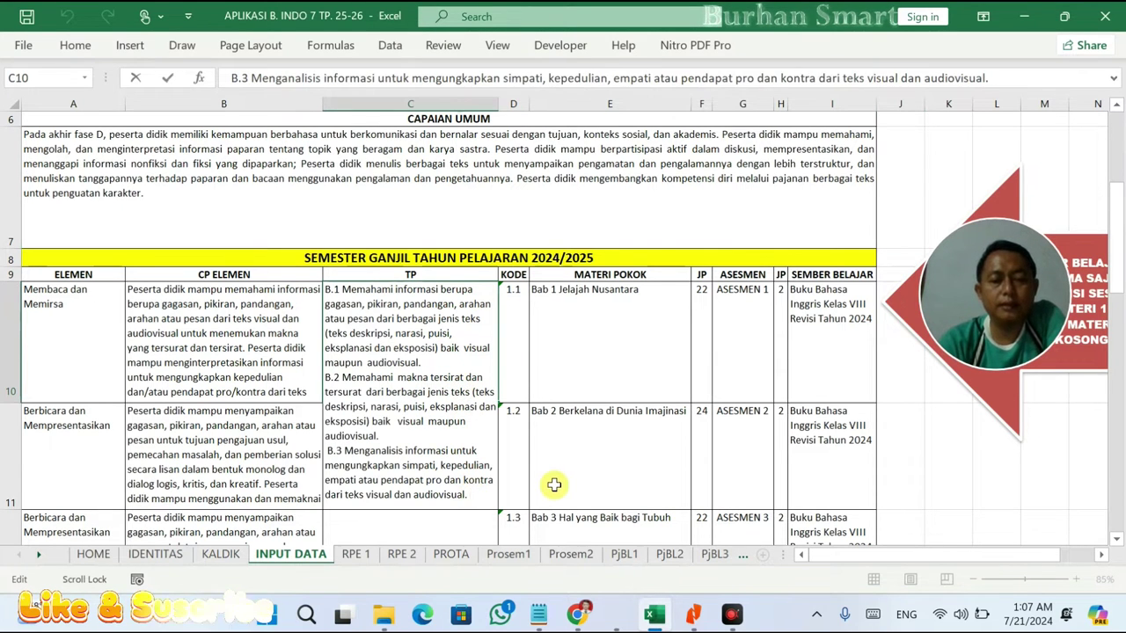
pyautogui.hotkey('alt', 'Return')
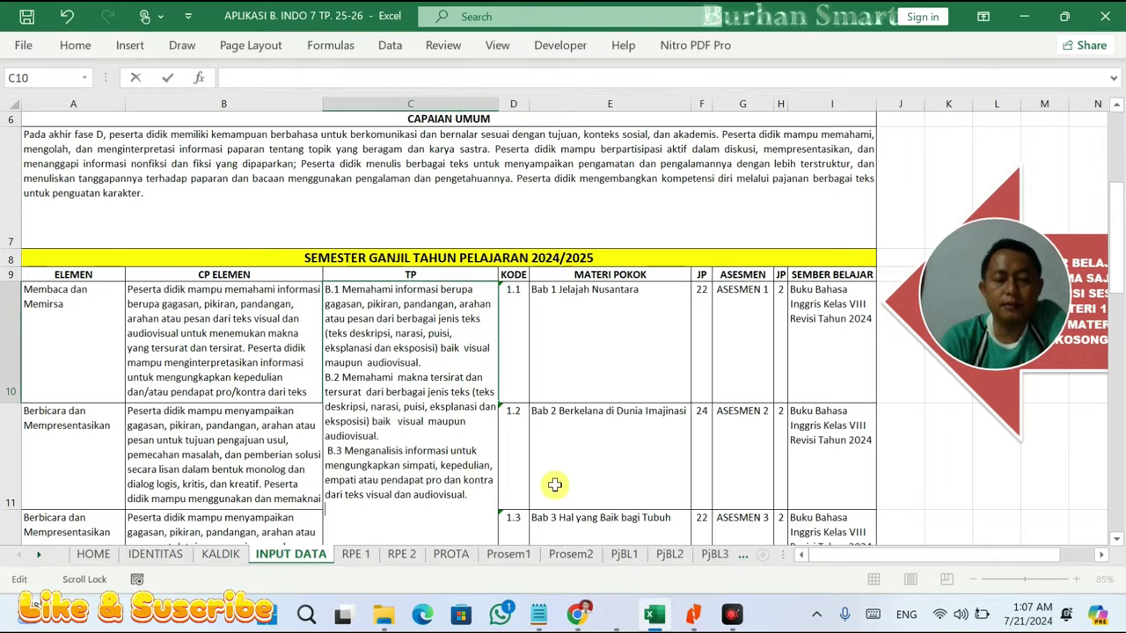
pyautogui.write('mengungkapkan simpati, kepedulian, empati atau pendapat pro dan kontra dari teks visual dan audiovisual.')
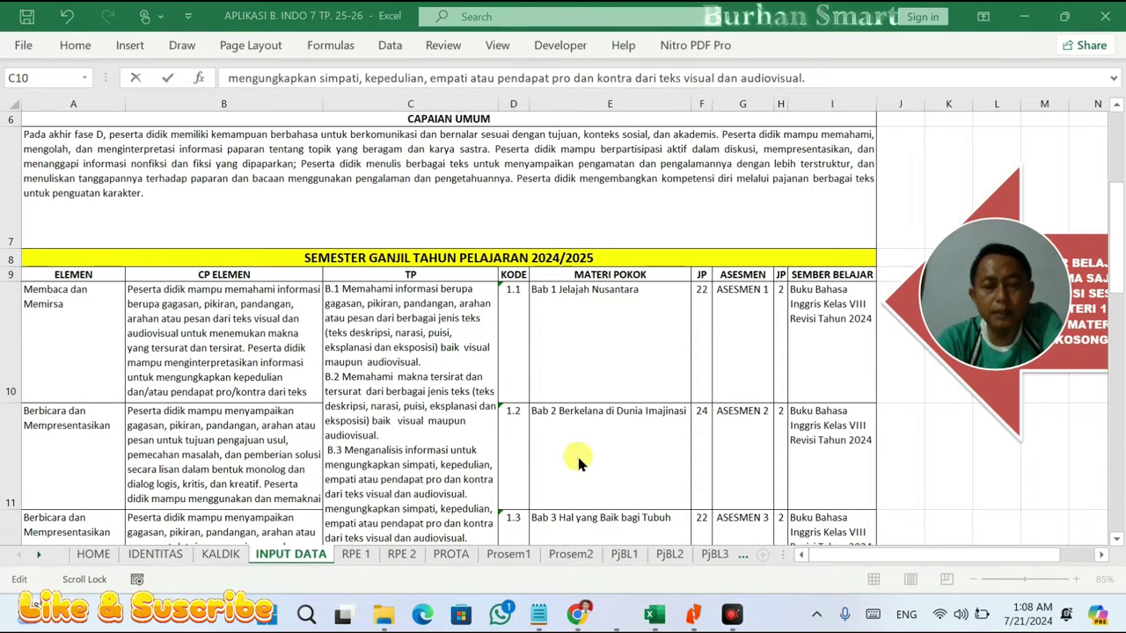
# - In Nitro PDF Pro, copy the first line of objective B.4 on page 7 of the ATP PDF
pyautogui.click(692, 615)
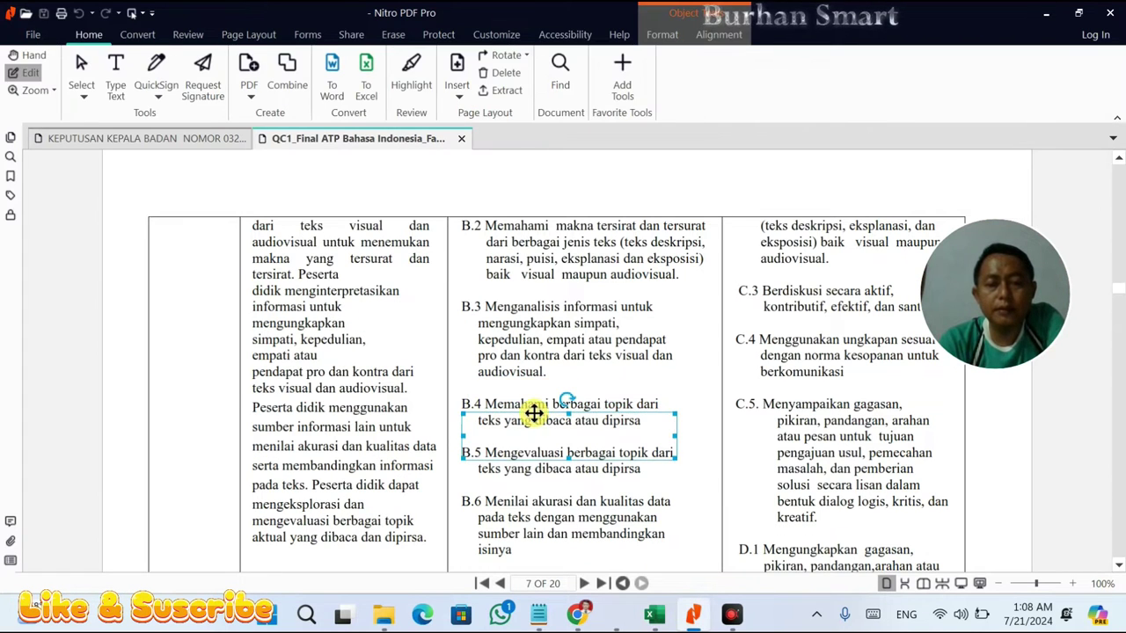
pyautogui.click(524, 406)
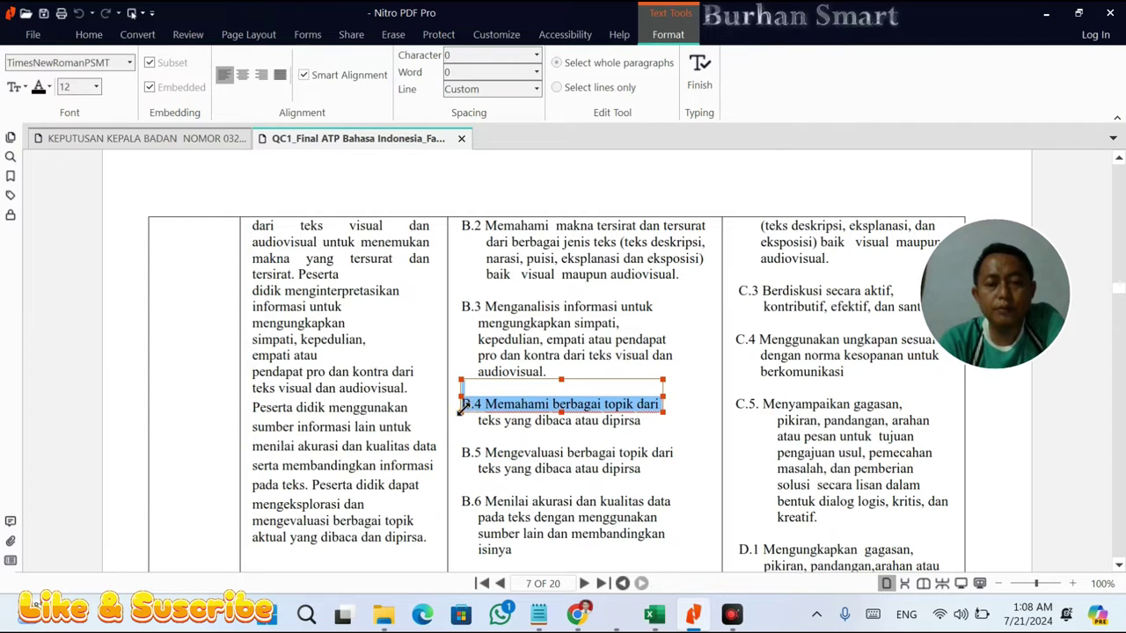
pyautogui.click(473, 406)
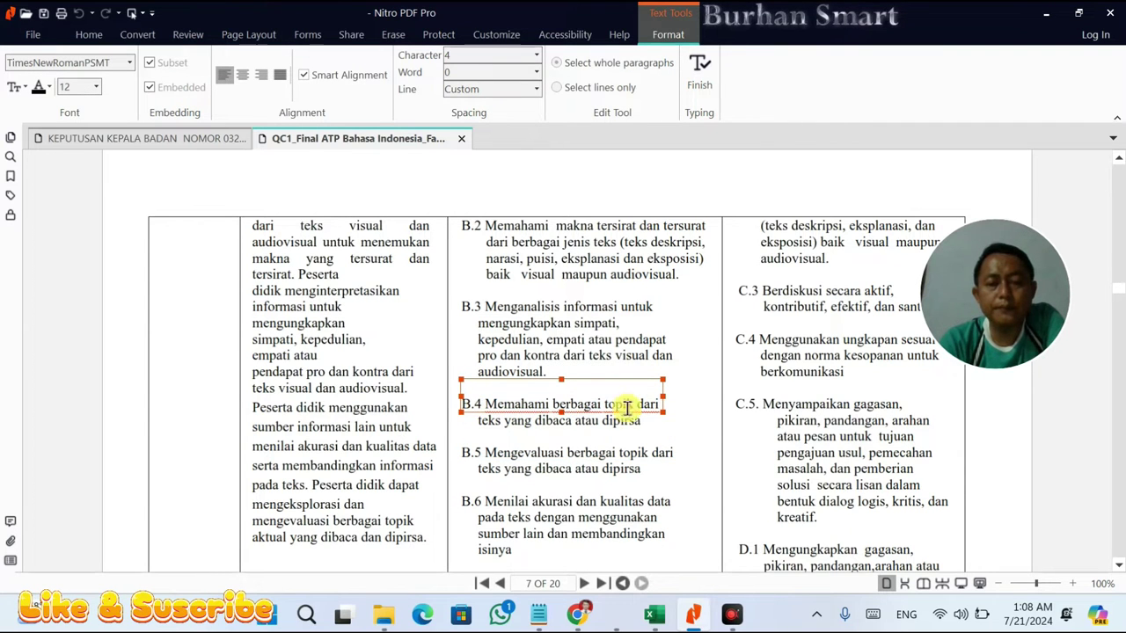
pyautogui.moveTo(658, 405); pyautogui.dragTo(463, 409)
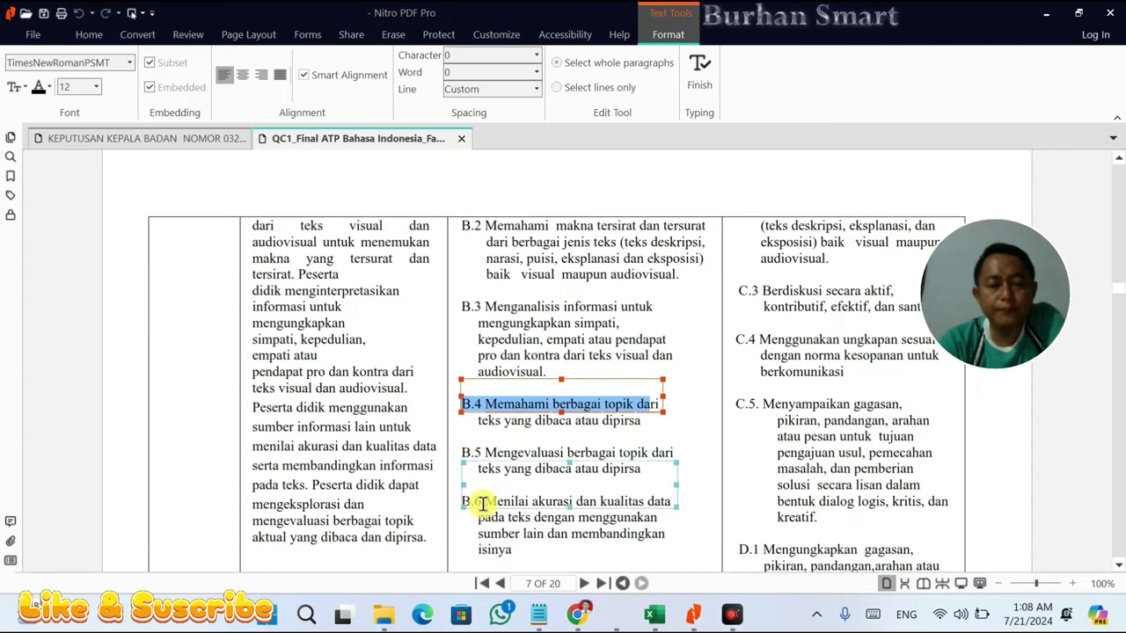
# - In Excel, undo the duplicated B.3 text in cell C10 and put "B.4 Memahami berbagai topik dari" in its place
pyautogui.click(654, 613)
pyautogui.scroll(-1, 458, 489)
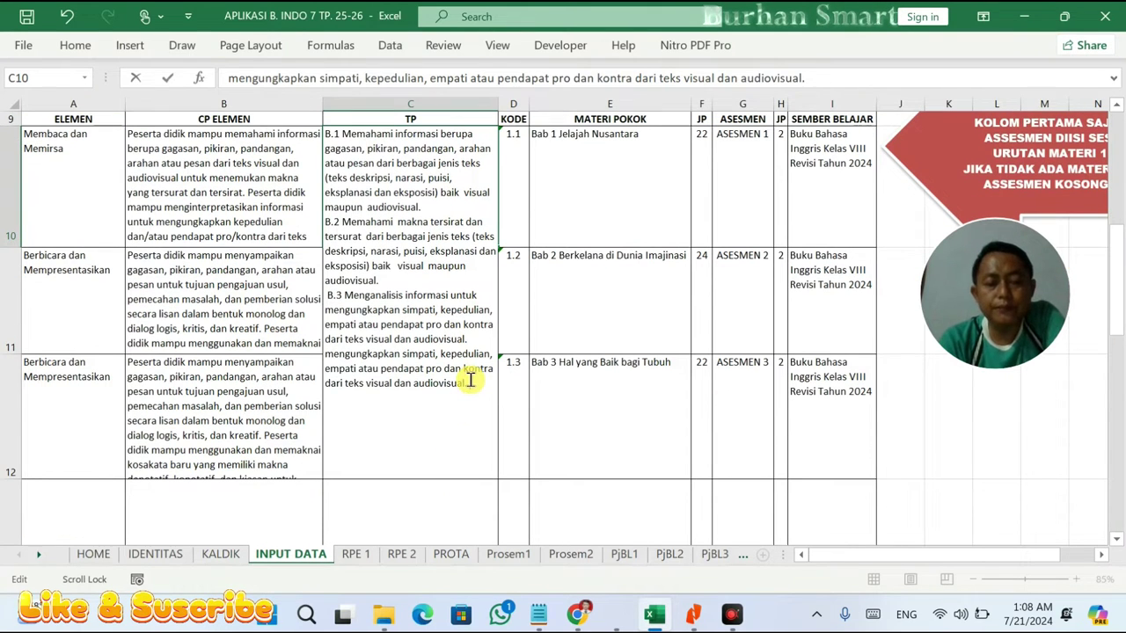
pyautogui.hotkey('ctrl', 'z')
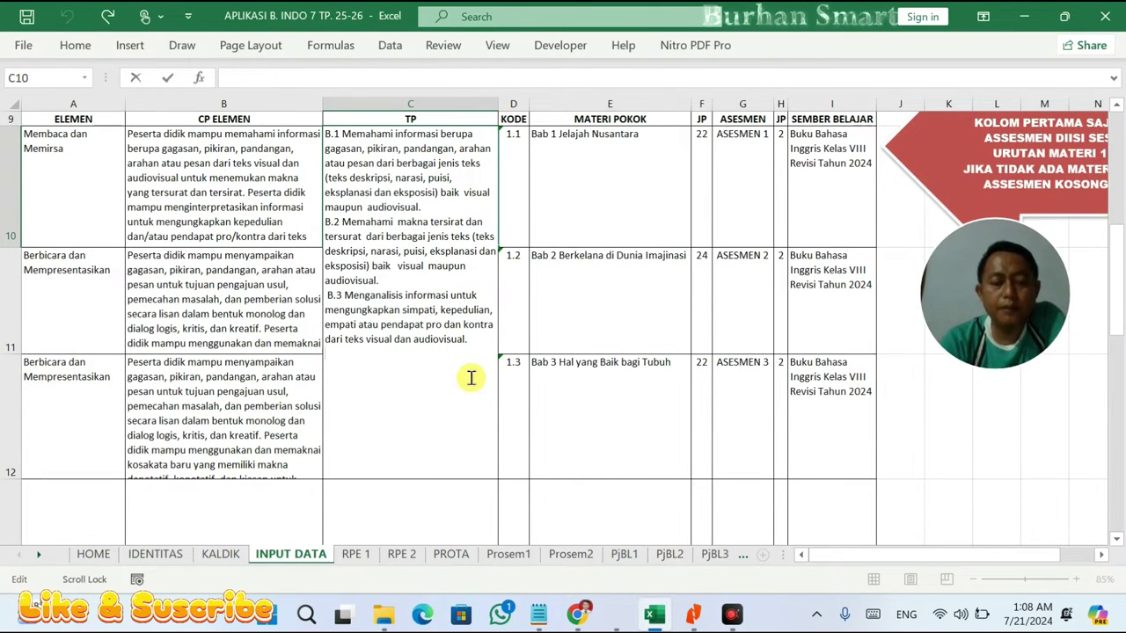
pyautogui.hotkey('ctrl', 'y')
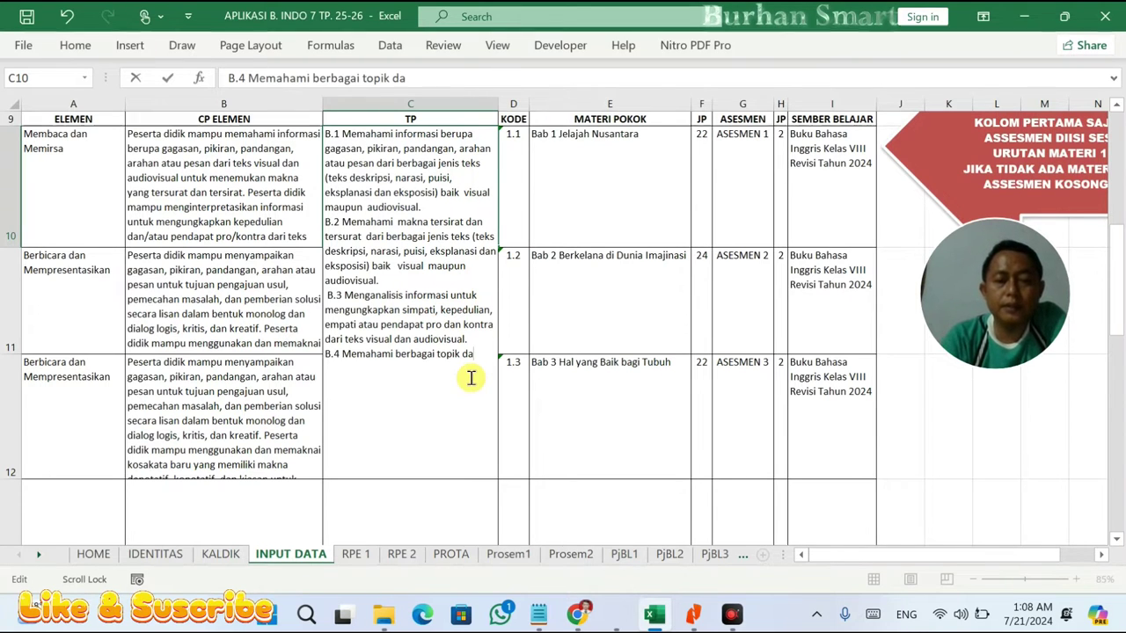
pyautogui.write('ri')
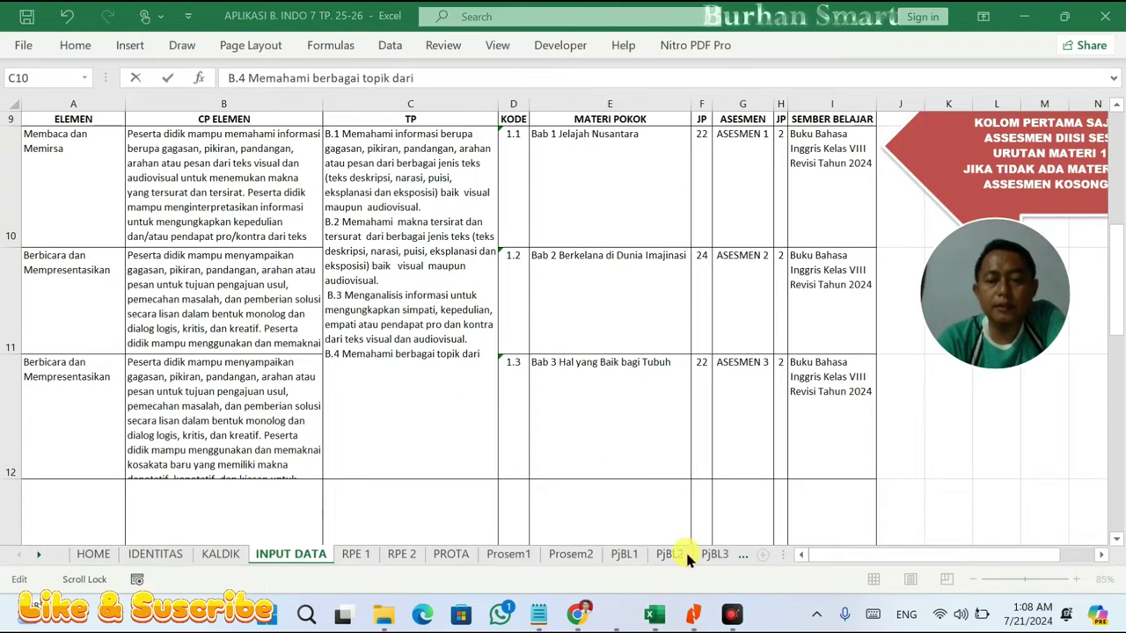
# - Transfer the rest of objective B.4 and the first line of B.5 from the Nitro PDF to Excel's cell C10, starting B.5 on its own line
pyautogui.click(694, 616)
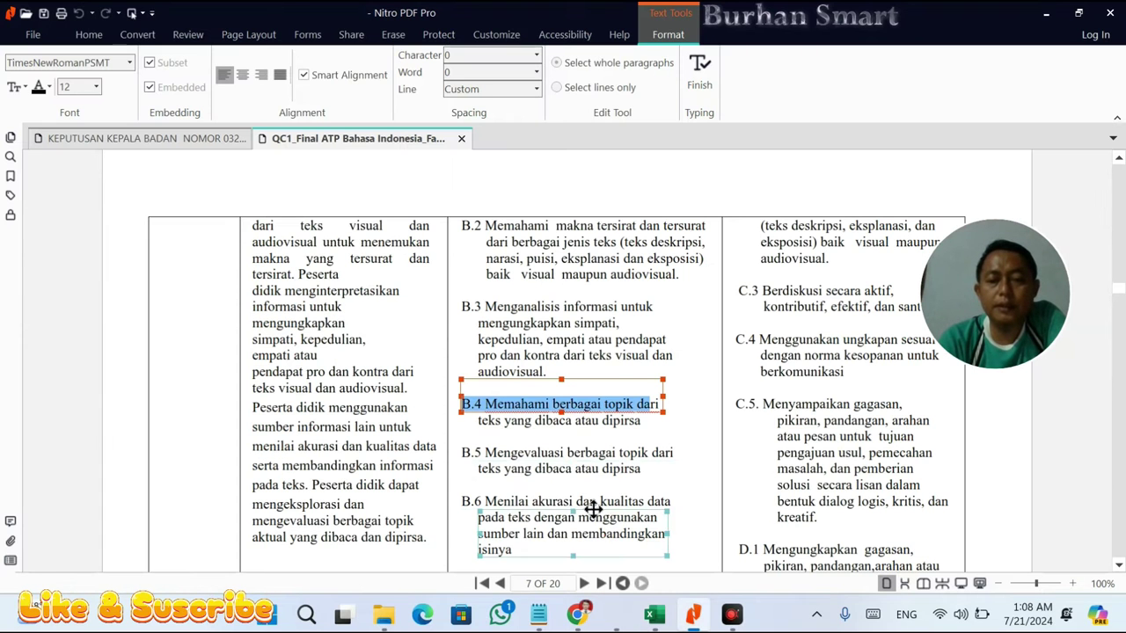
pyautogui.doubleClick(578, 431)
pyautogui.hotkey('ctrl', 'c')
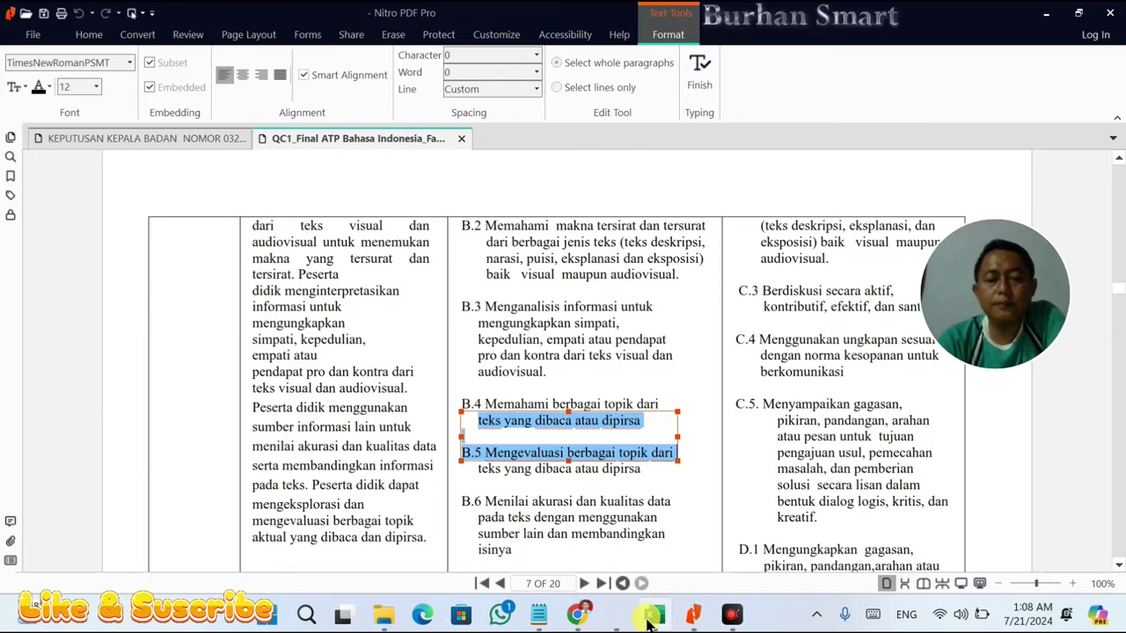
pyautogui.hotkey('alt', 'Tab')
pyautogui.hotkey('ctrl', 'v')
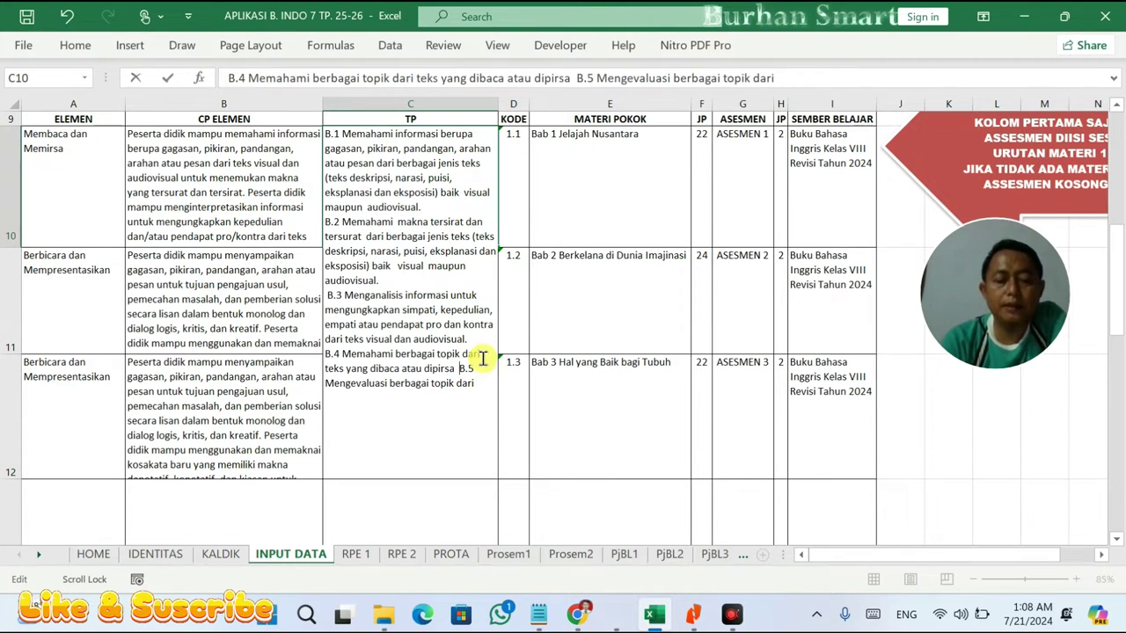
pyautogui.hotkey('alt', 'Return')
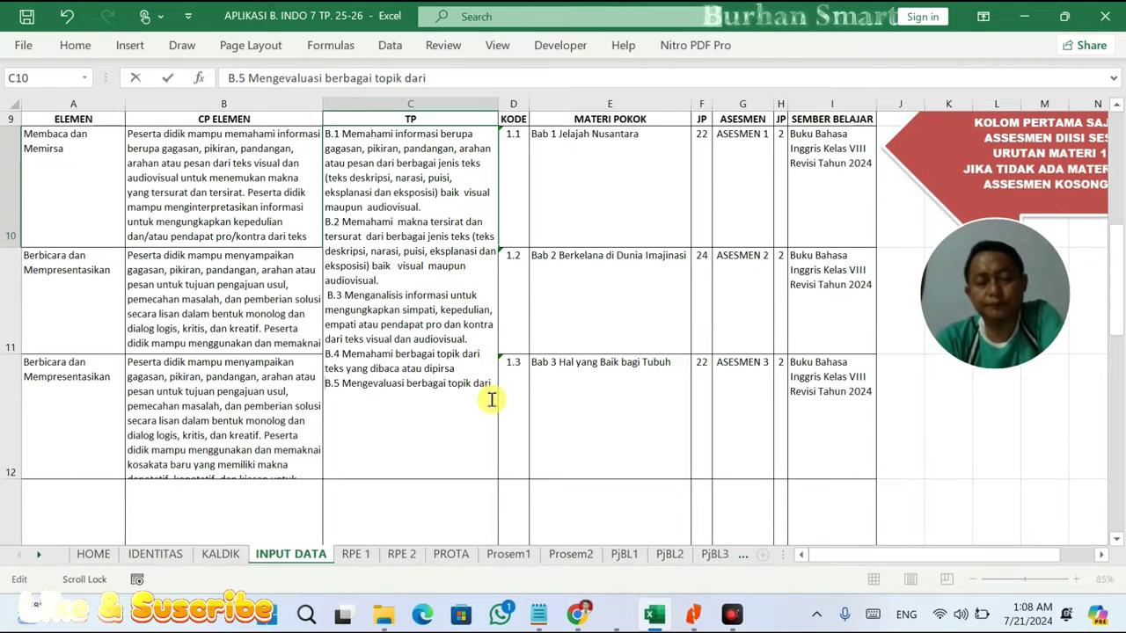
# - Copy "teks yang dibaca atau dipirsa" from B.5 in the Nitro PDF and append it to the B.5 line in Excel's cell C10
pyautogui.click(694, 616)
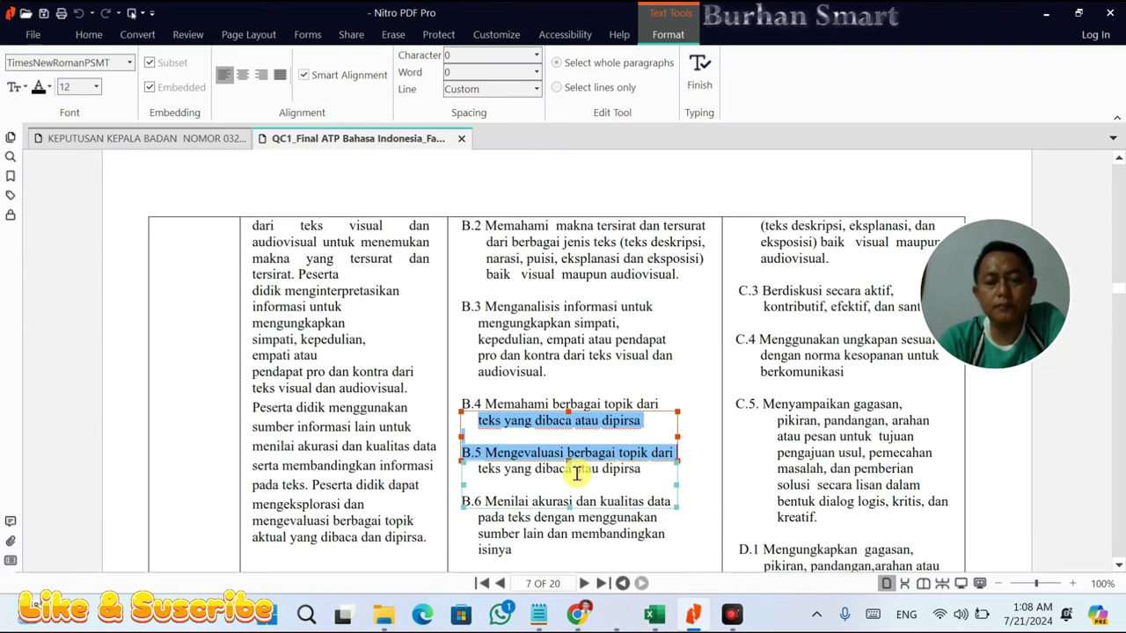
pyautogui.click(567, 475)
pyautogui.click(478, 469)
pyautogui.moveTo(477, 469); pyautogui.dragTo(640, 471)
pyautogui.hotkey('ctrl', 'c')
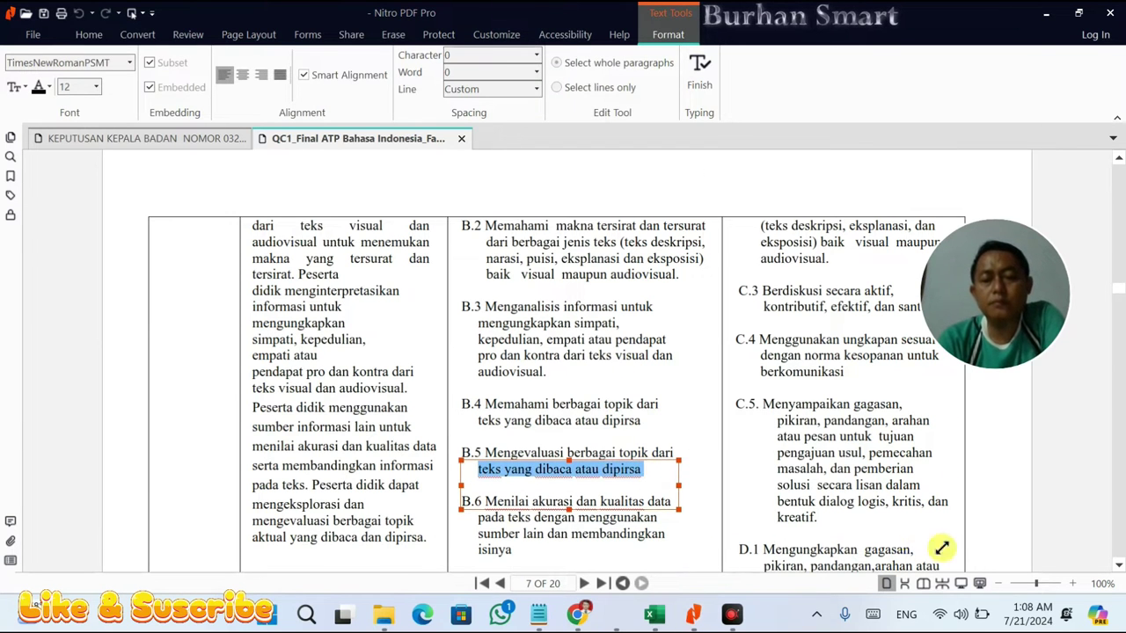
pyautogui.click(654, 616)
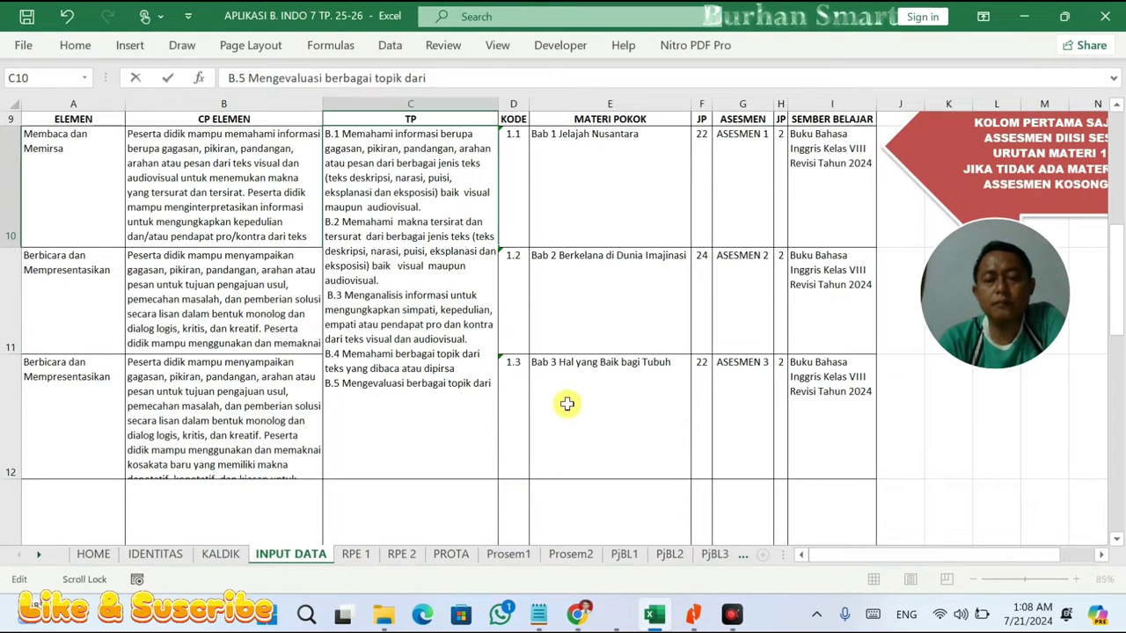
pyautogui.doubleClick(485, 390)
pyautogui.click(417, 392)
pyautogui.click(473, 384)
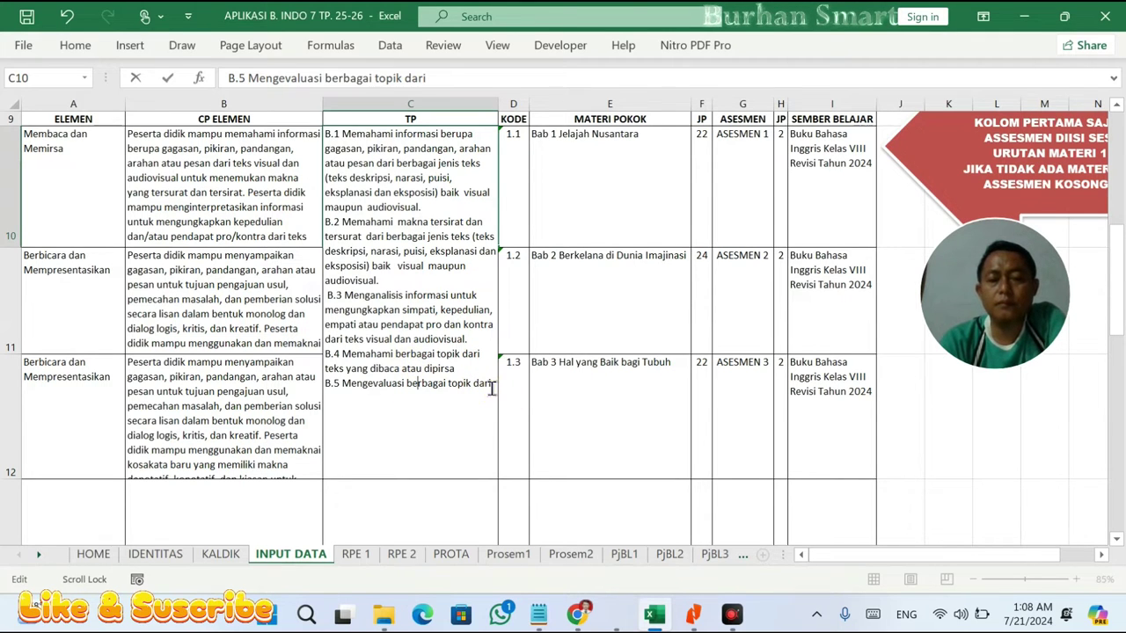
pyautogui.hotkey('ctrl', 'v')
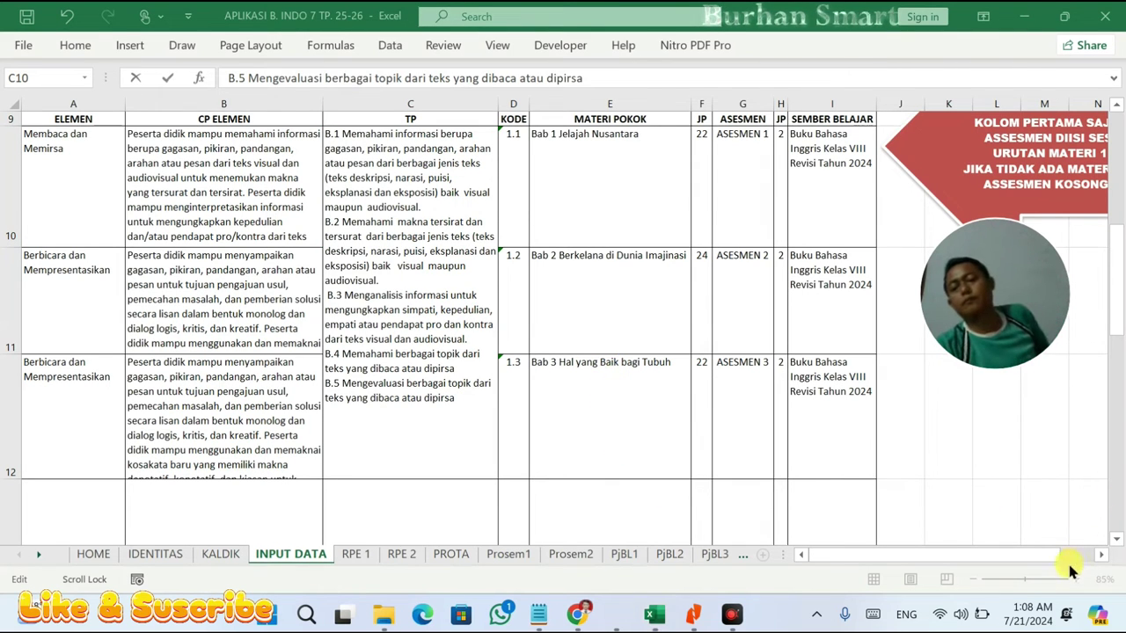
# - Copy "B.6 Menilai akurasi dan kualitas data" from the Nitro PDF and put it on a new line in Excel's cell C10
pyautogui.click(717, 585)
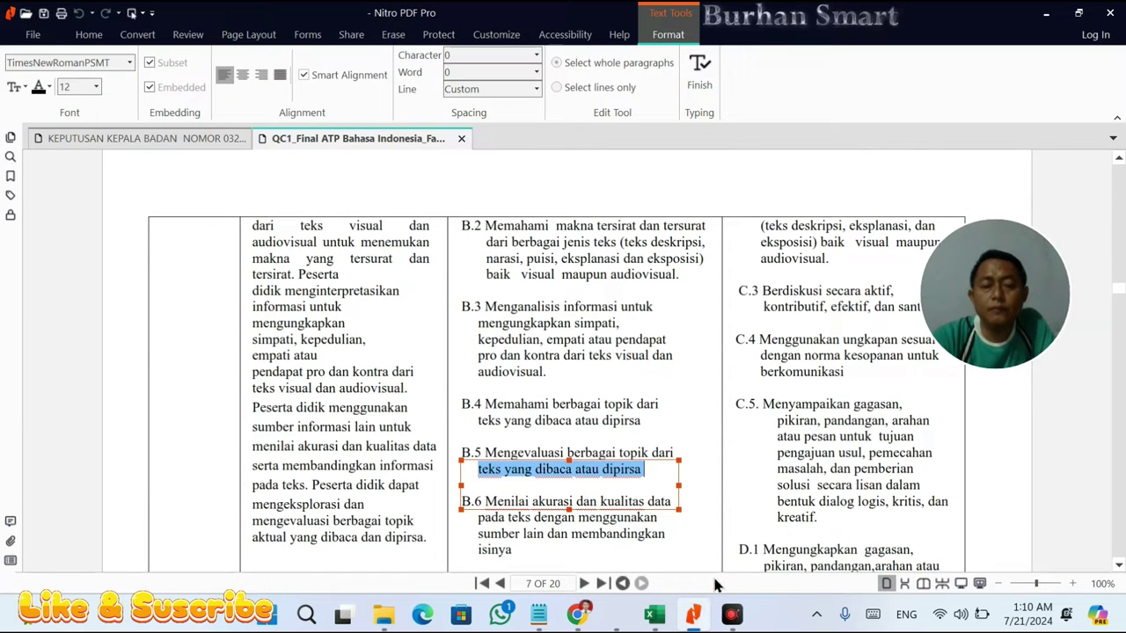
pyautogui.scroll(-1, 503, 508)
pyautogui.click(508, 467)
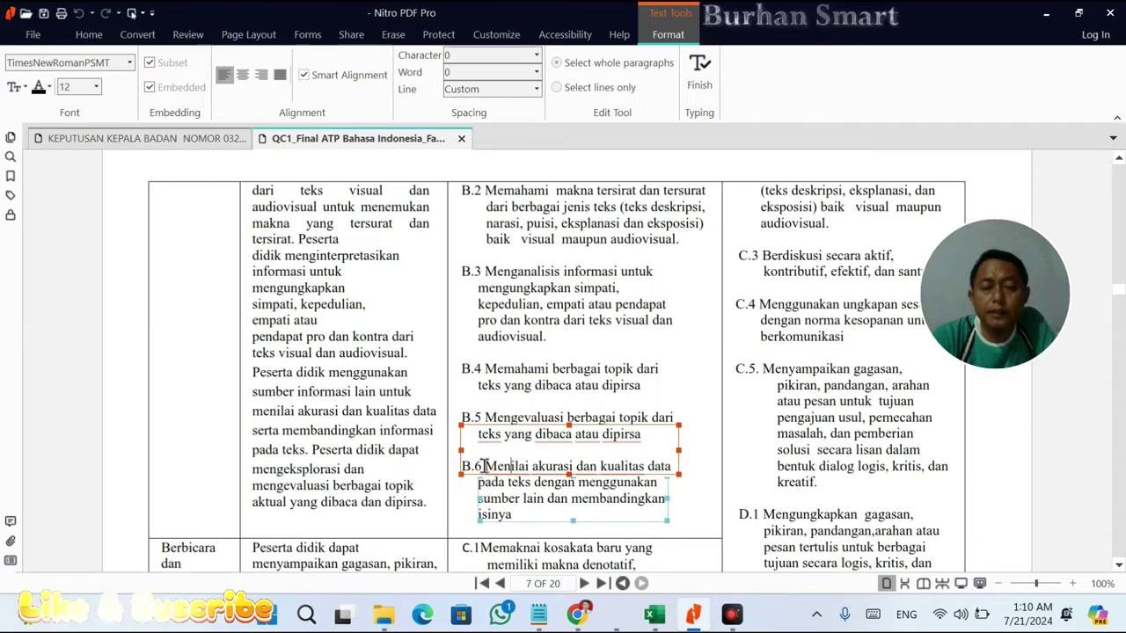
pyautogui.moveTo(465, 463); pyautogui.dragTo(588, 468)
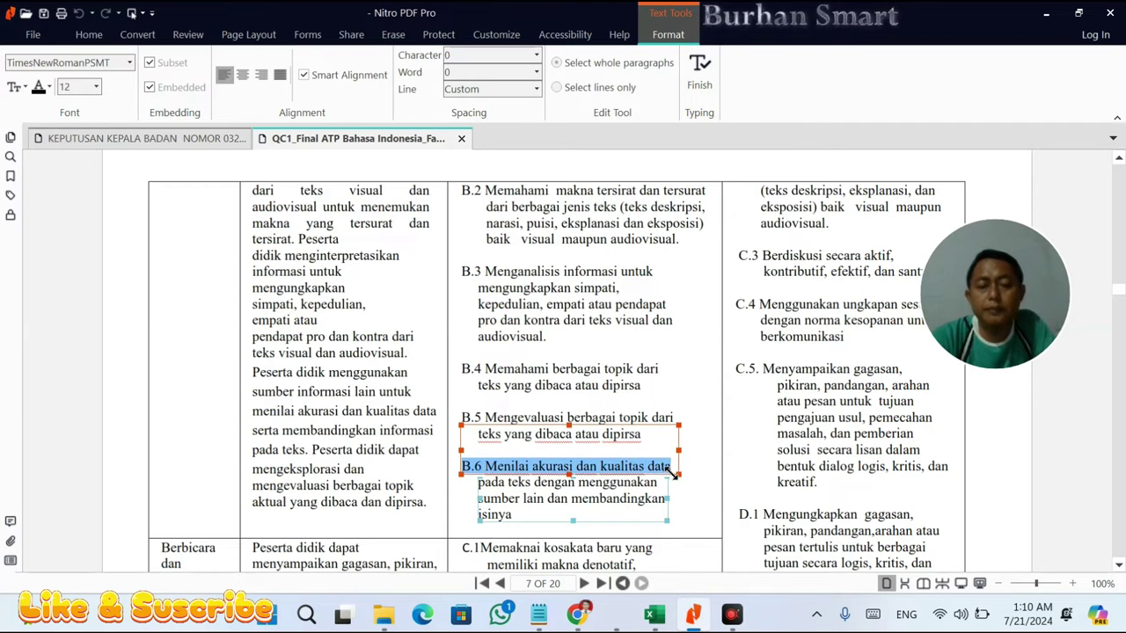
pyautogui.moveTo(671, 473); pyautogui.dragTo(674, 466)
pyautogui.hotkey('ctrl', 'c')
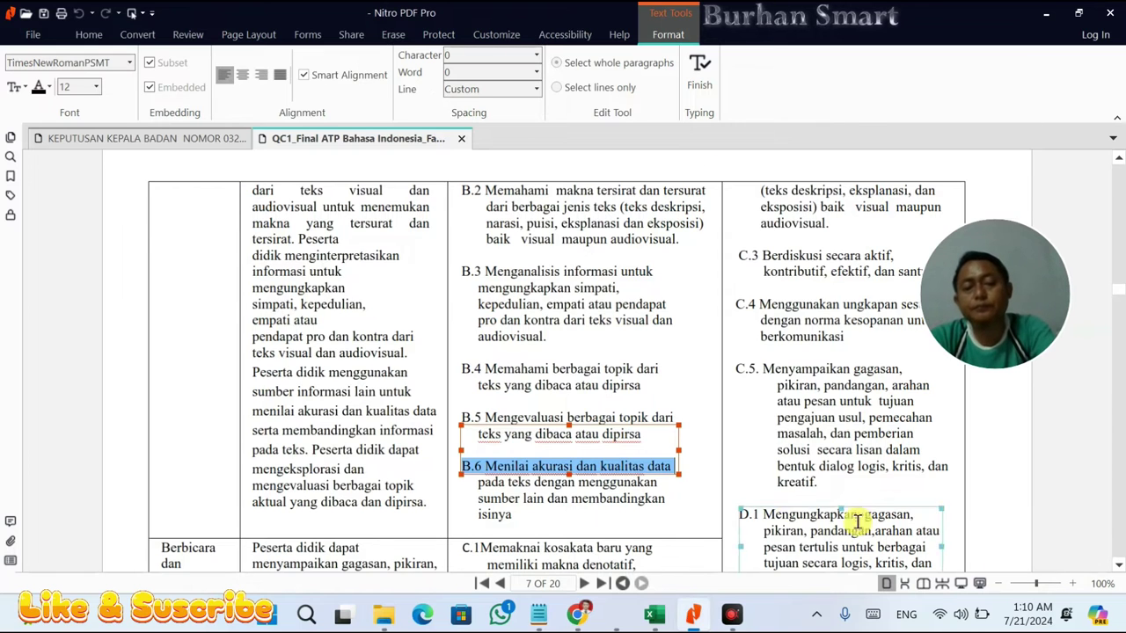
pyautogui.click(657, 616)
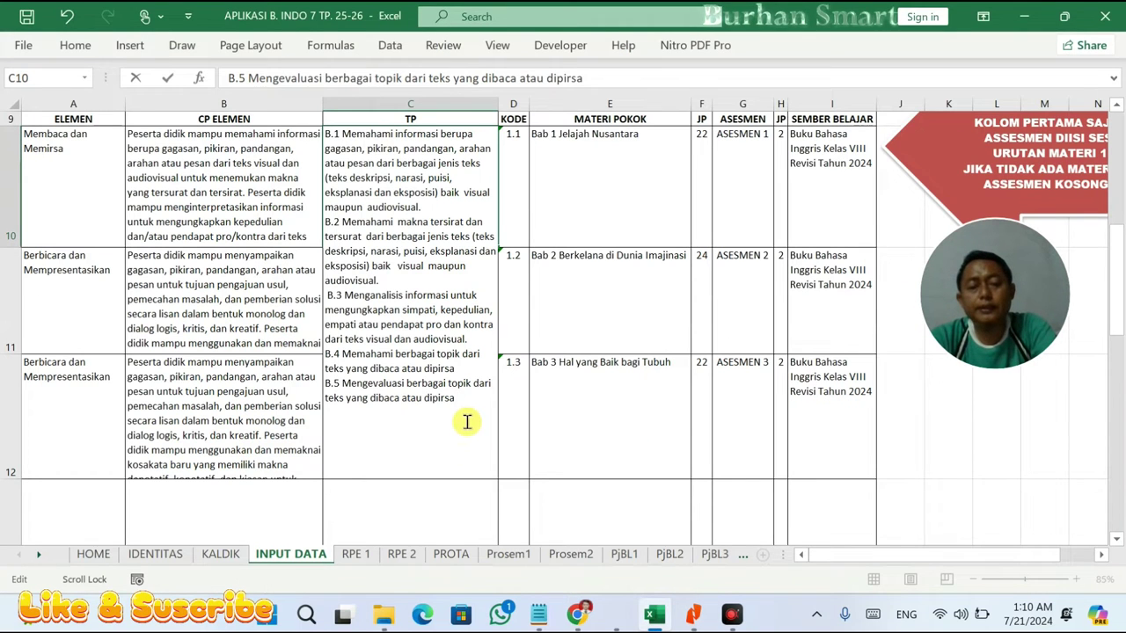
pyautogui.hotkey('alt', 'Return')
pyautogui.hotkey('ctrl', 'v')
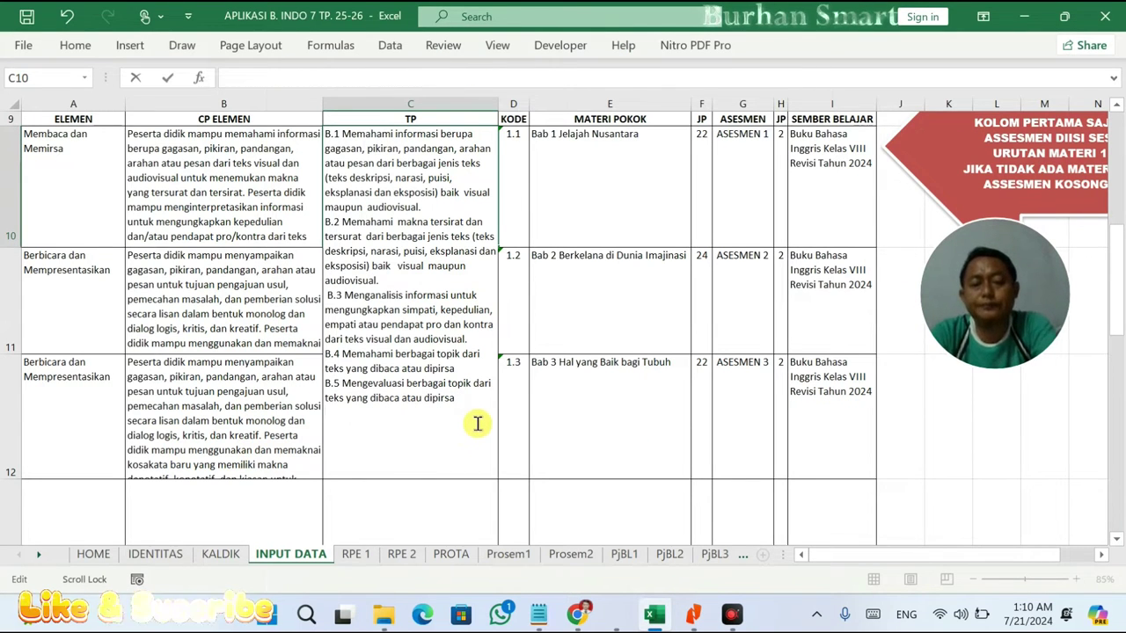
# - Complete B.6 in Excel's cell C10 with "pada teks dengan menggunakan sumber lain dan membandingkan isinya" from the Nitro PDF, and commit the cell
pyautogui.click(689, 623)
pyautogui.click(573, 497)
pyautogui.moveTo(533, 512); pyautogui.dragTo(449, 489)
pyautogui.click(506, 498)
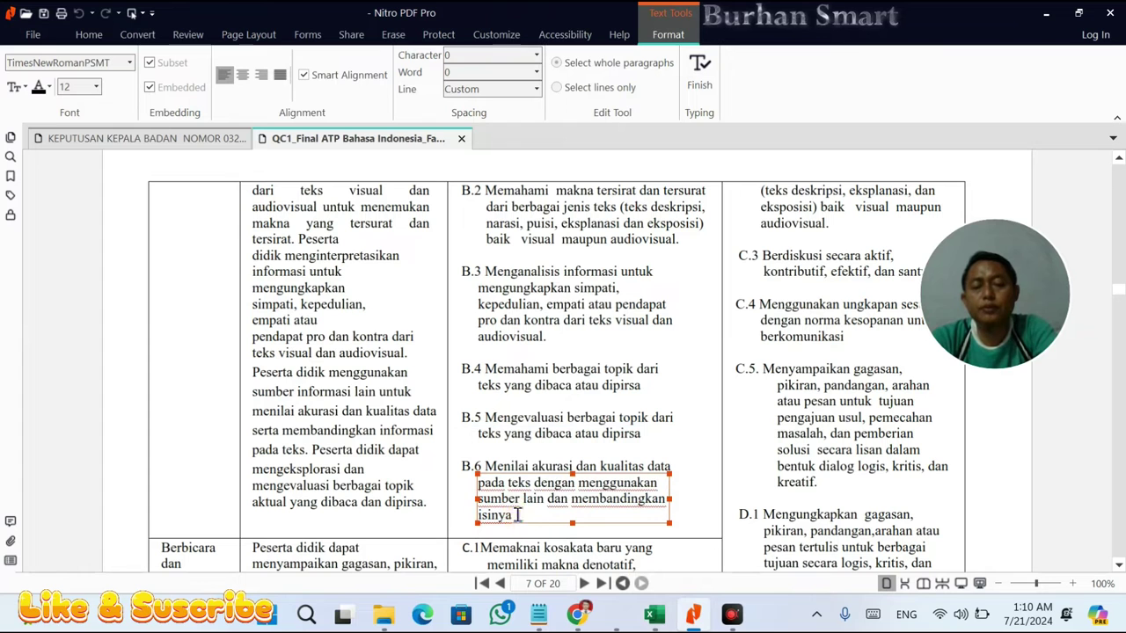
pyautogui.moveTo(519, 517); pyautogui.dragTo(477, 483)
pyautogui.hotkey('ctrl', 'c')
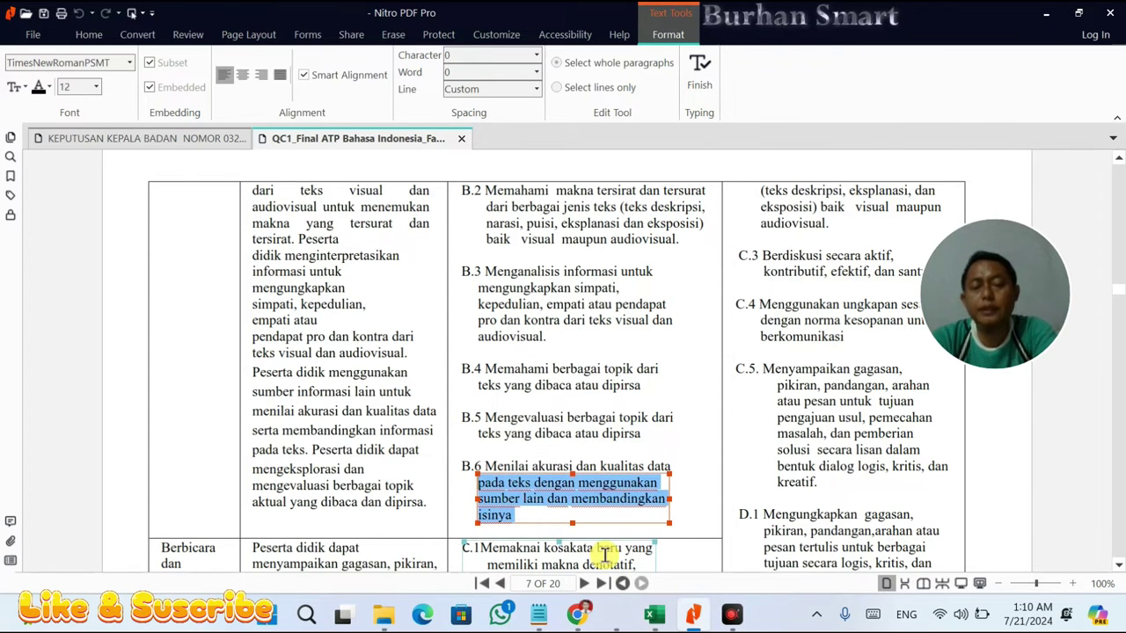
pyautogui.hotkey('alt', 'Tab')
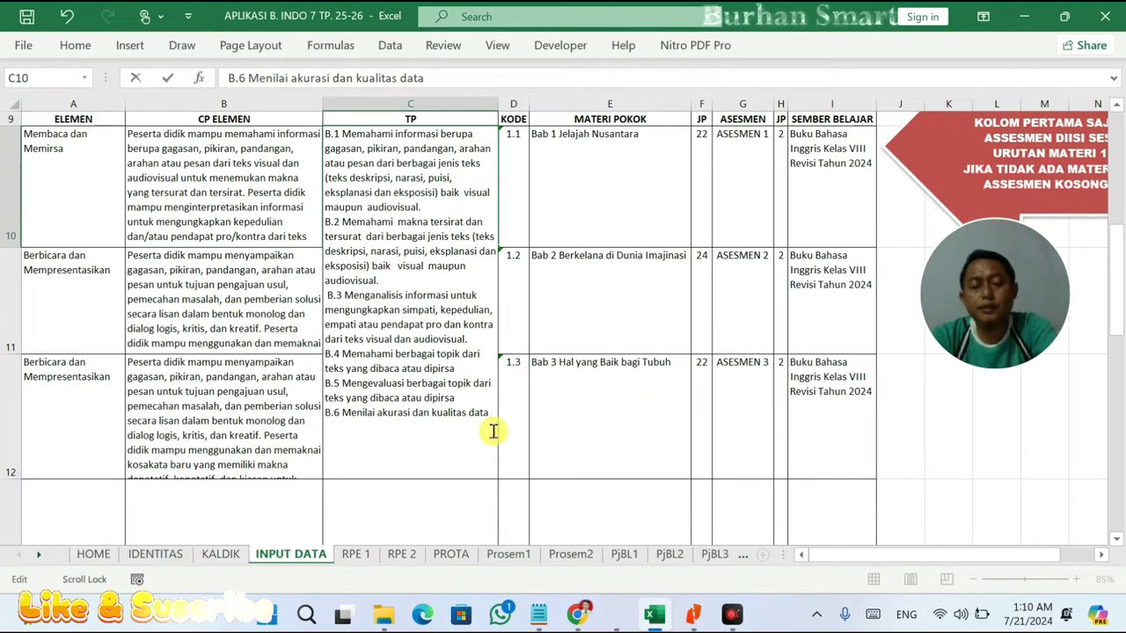
pyautogui.hotkey('ctrl', 'v')
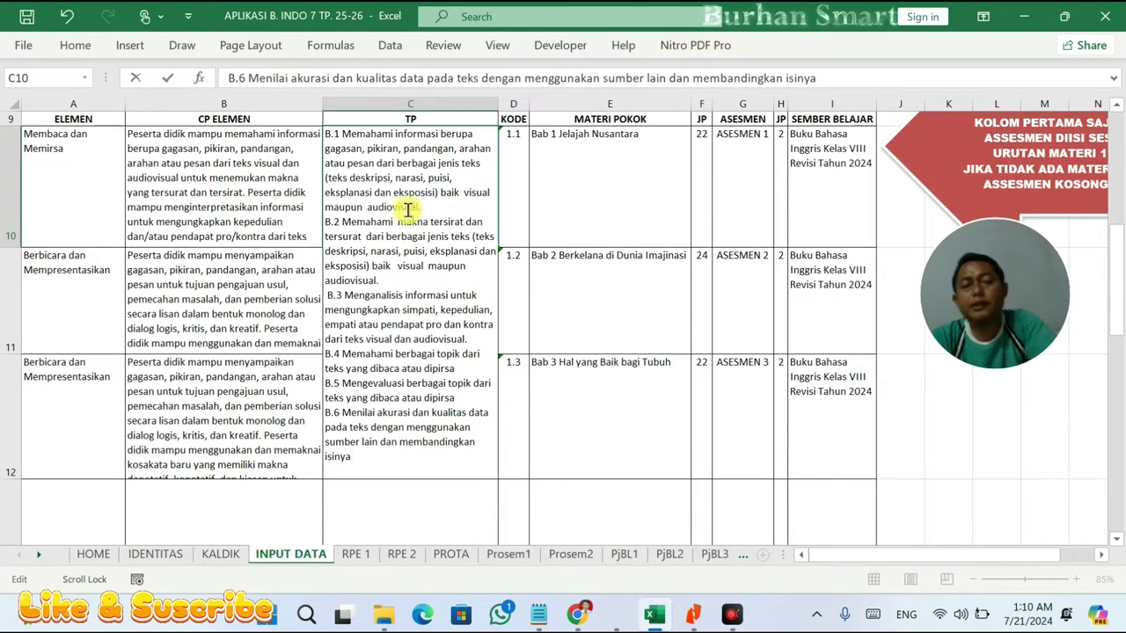
pyautogui.click(557, 235)
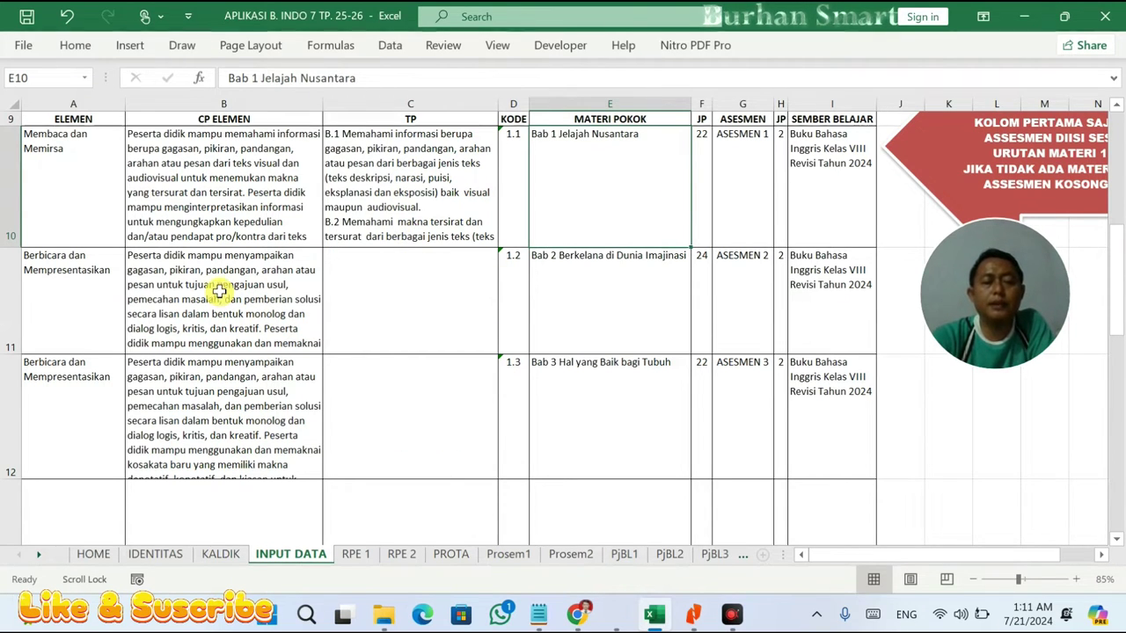
# - Copy the whole of objective C.1 from page 7 of the Nitro PDF into the TP cell C11 in Excel
pyautogui.click(693, 614)
pyautogui.scroll(-3, 634, 548)
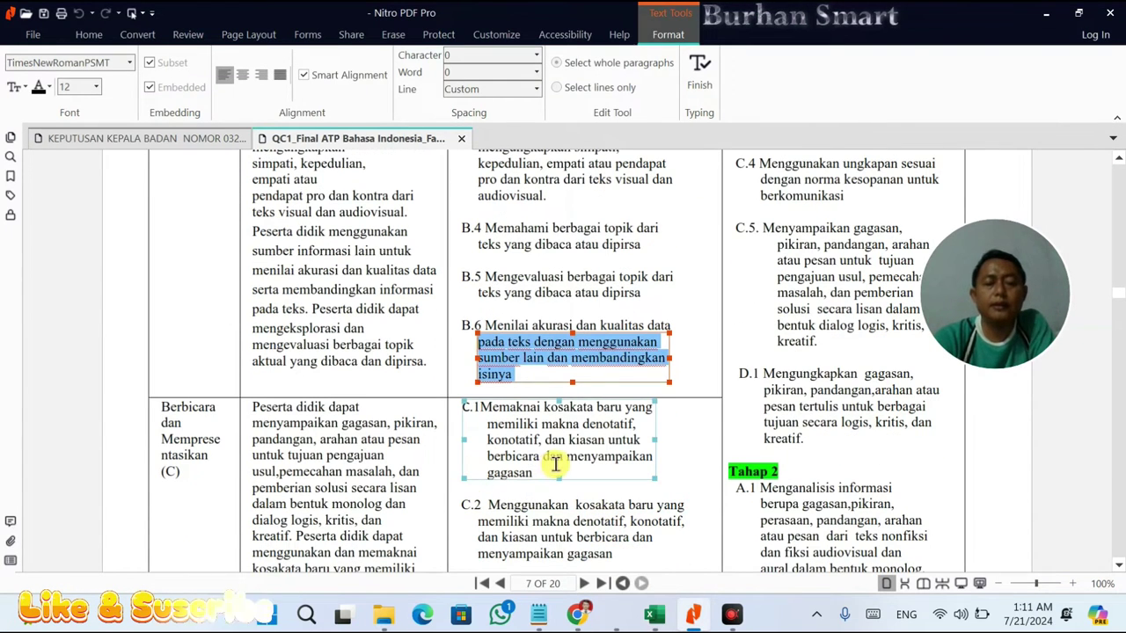
pyautogui.click(517, 455)
pyautogui.click(519, 456)
pyautogui.hotkey('ctrl', 'a')
pyautogui.hotkey('ctrl', 'c')
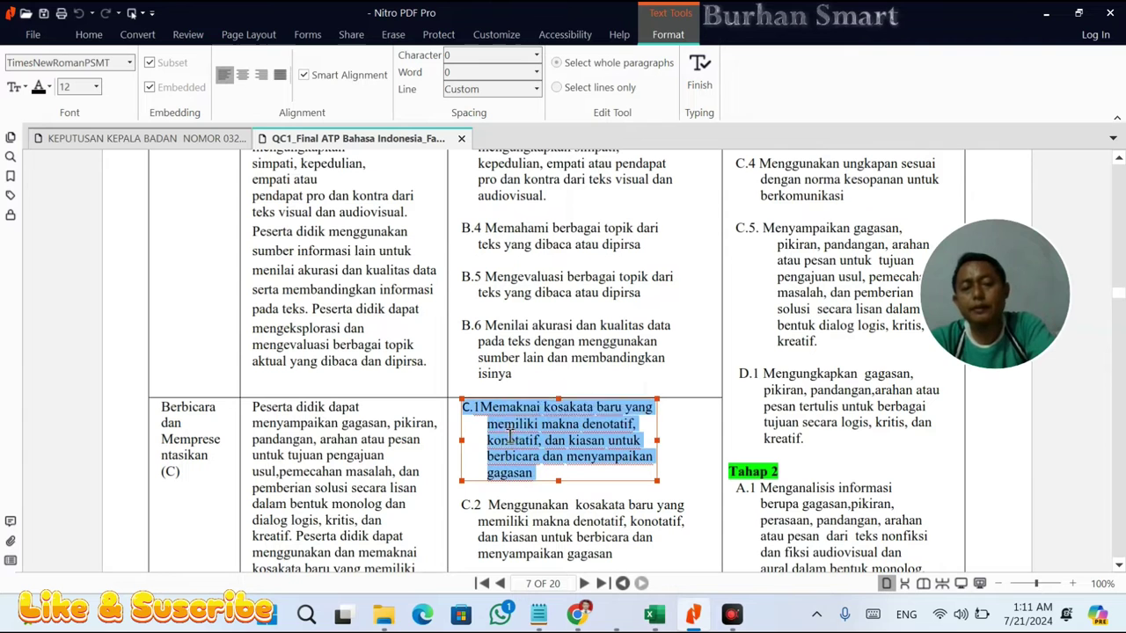
pyautogui.hotkey('alt', 'Tab')
pyautogui.click(413, 319)
pyautogui.hotkey('ctrl', 'v')
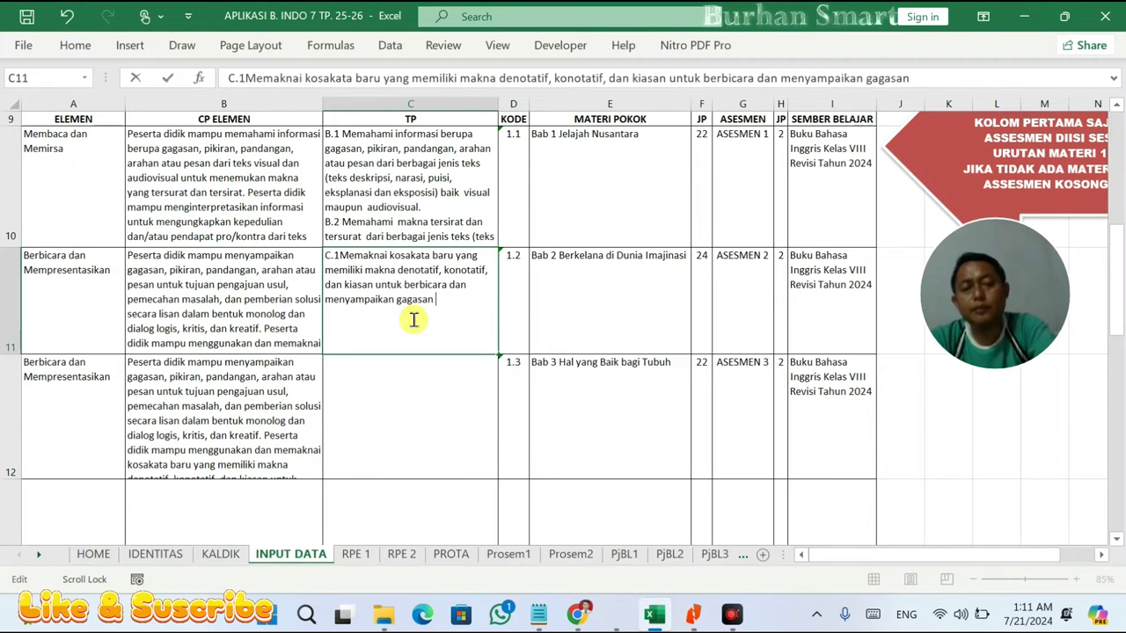
# - Copy "C.2 Menggunakan kosakata baru yang" from the Nitro PDF and put it on a new line below C.1 in Excel's cell C11
pyautogui.hotkey('alt', 'Tab')
pyautogui.doubleClick(535, 530)
pyautogui.doubleClick(526, 509)
pyautogui.moveTo(460, 505); pyautogui.dragTo(695, 513)
pyautogui.hotkey('ctrl', 'c')
pyautogui.hotkey('alt', 'Tab')
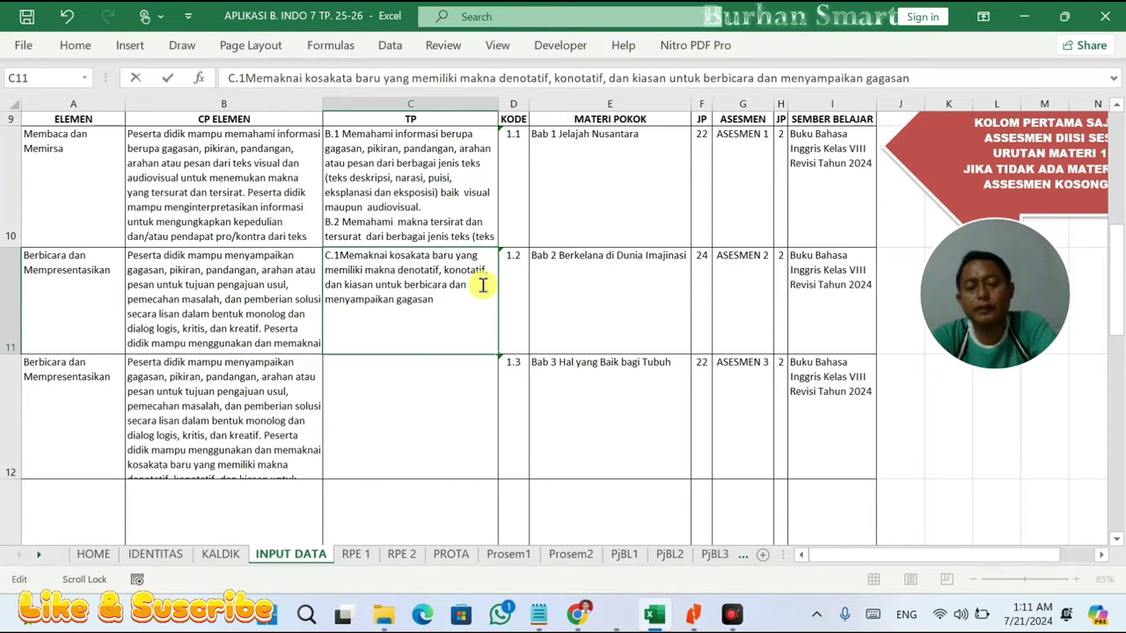
pyautogui.hotkey('alt', 'Return')
pyautogui.hotkey('ctrl', 'v')
# - Copy the remaining lines of objective C.2 from the Nitro PDF and append them to the C.2 text in Excel's cell C11
pyautogui.hotkey('alt', 'Tab')
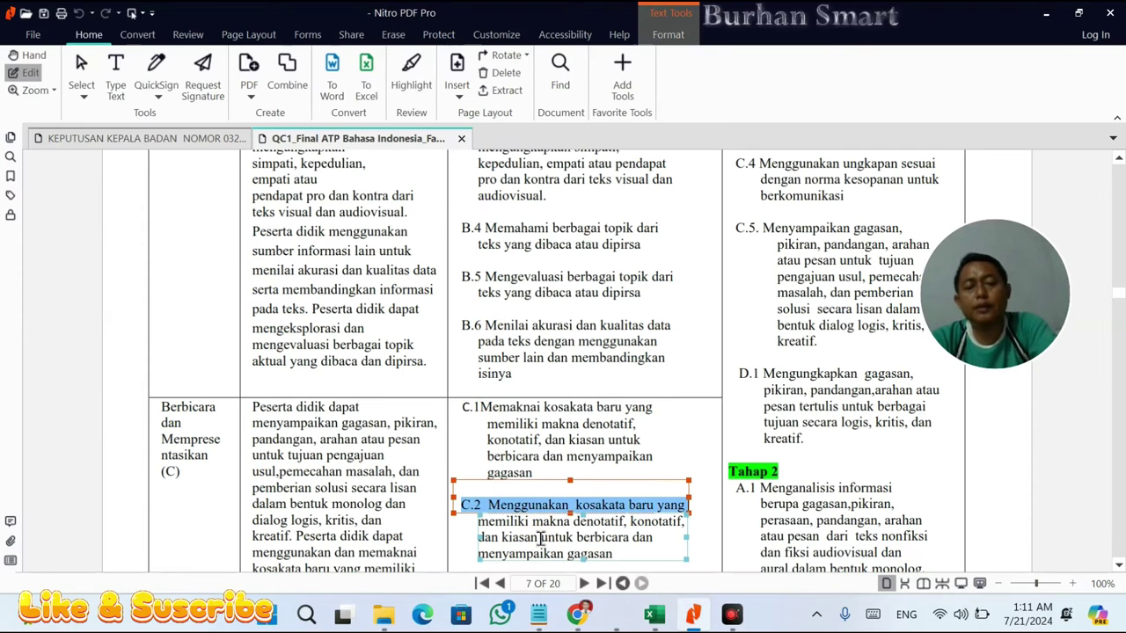
pyautogui.click(539, 537)
pyautogui.doubleClick(540, 537)
pyautogui.hotkey('ctrl', 'c')
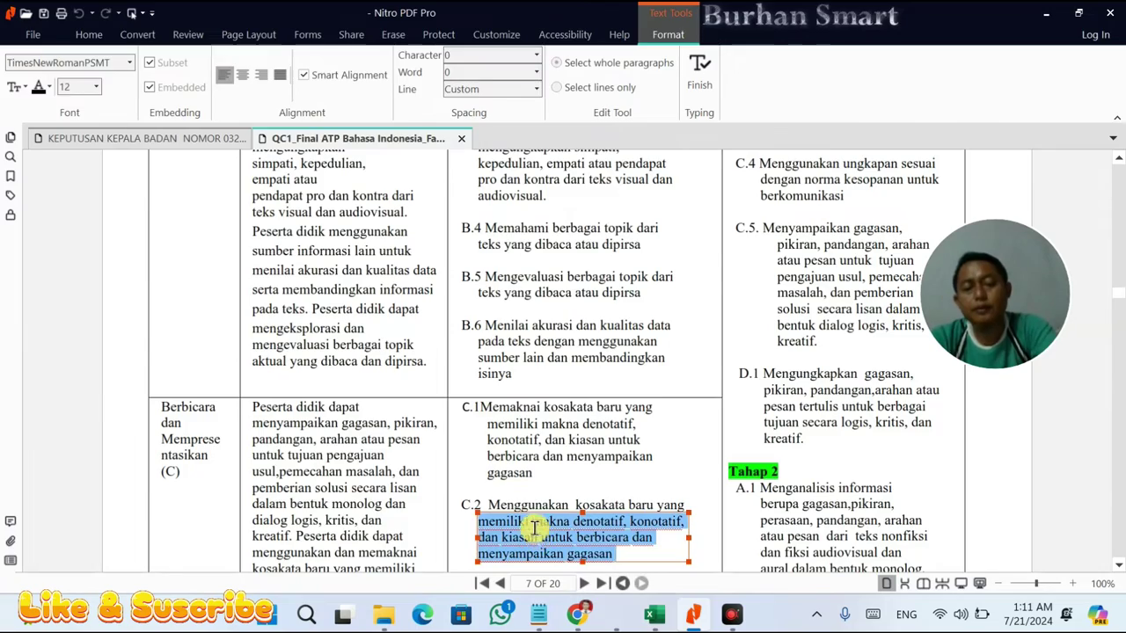
pyautogui.hotkey('alt', 'Tab')
pyautogui.hotkey('ctrl', 'v')
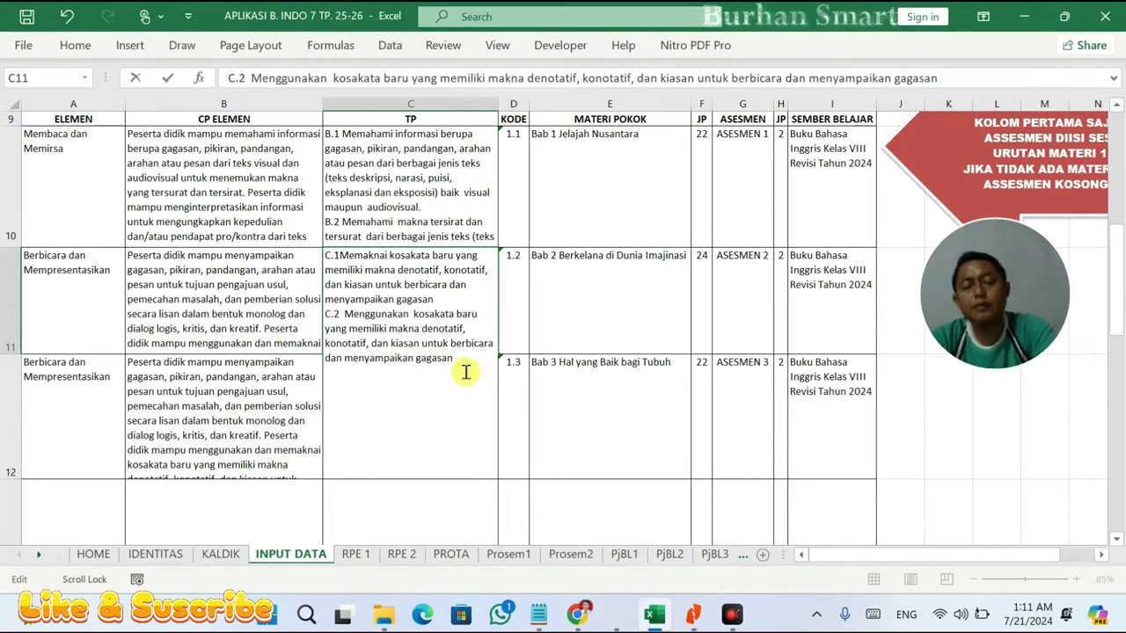
# - Copy "C.3 Berdiskusi secara aktif, kontributif," from page 7 of the Nitro PDF and put it on a new line below C.2 in Excel's cell C11
pyautogui.hotkey('alt', 'Tab')
pyautogui.scroll(-1, 572, 470)
pyautogui.scroll(-5, 572, 469)
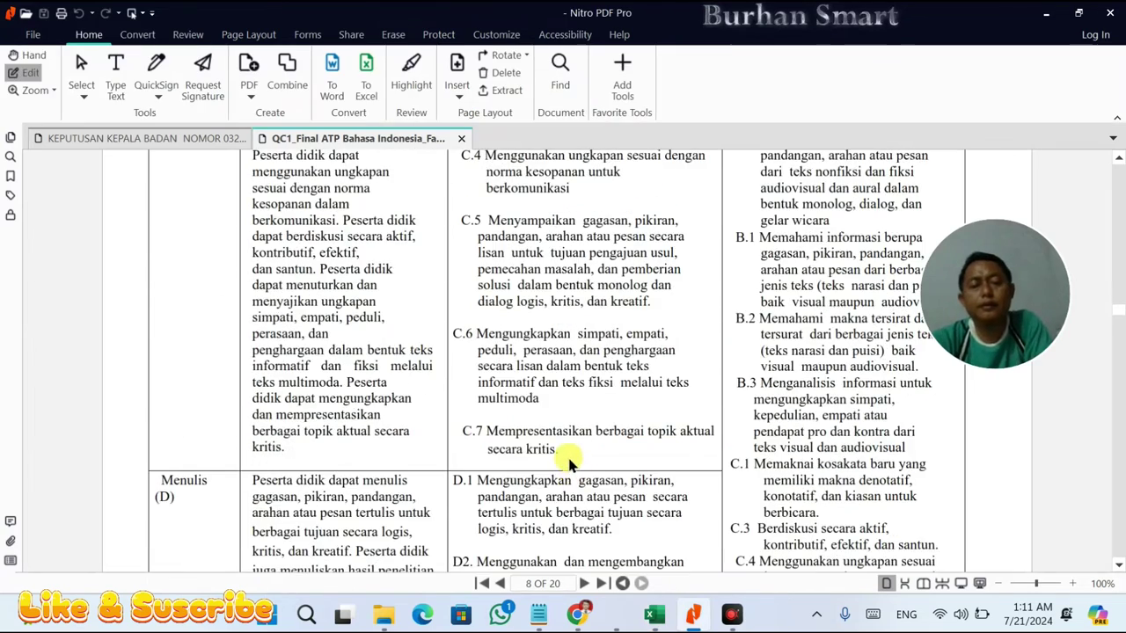
pyautogui.click(569, 446)
pyautogui.scroll(5, 569, 447)
pyautogui.click(567, 436)
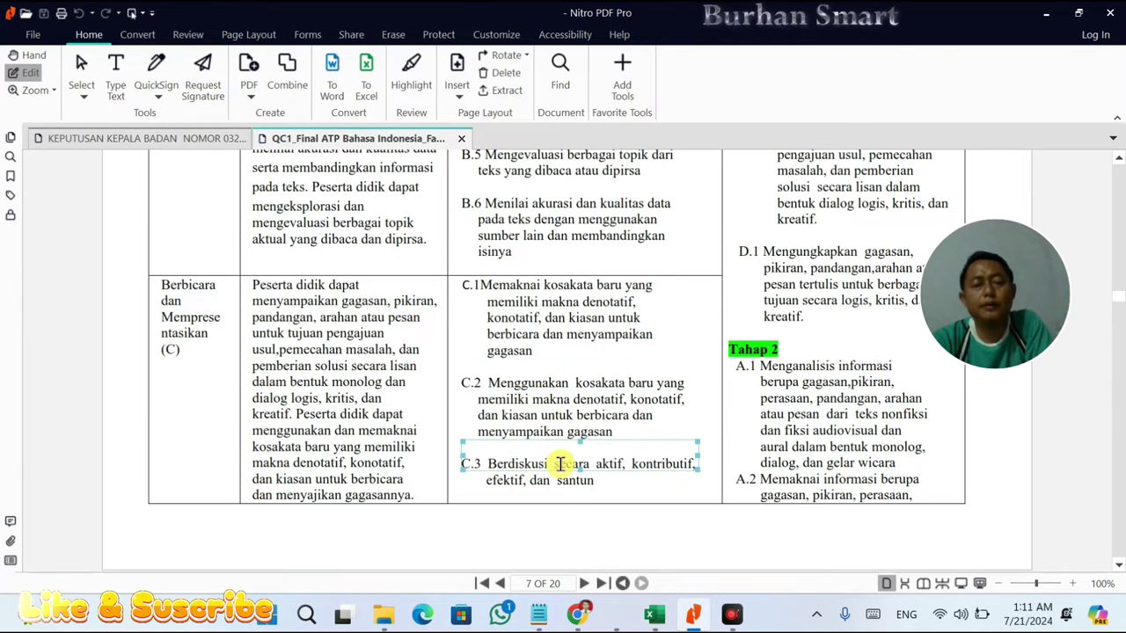
pyautogui.hotkey('alt', 'Tab')
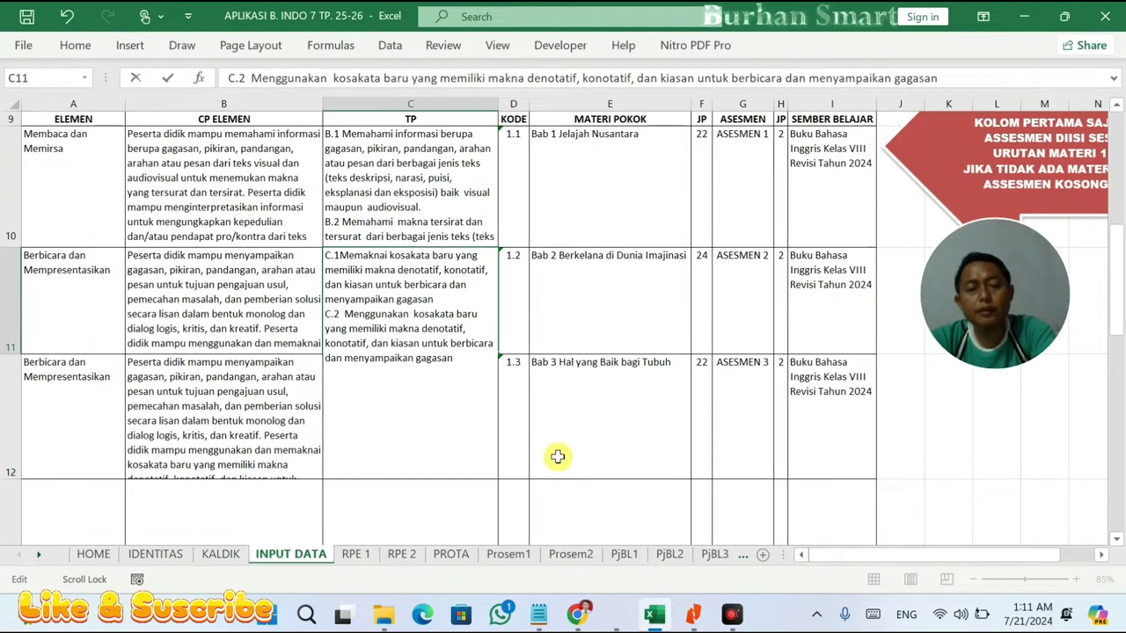
pyautogui.hotkey('alt', 'Tab')
pyautogui.click(551, 463)
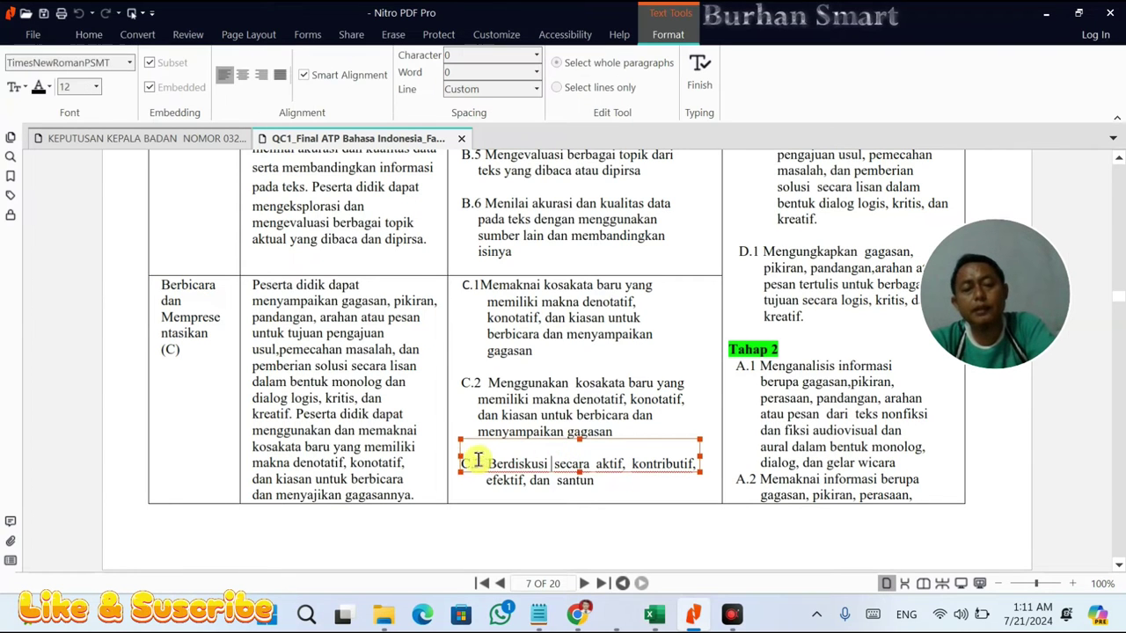
pyautogui.tripleClick(692, 464)
pyautogui.hotkey('ctrl', 'c')
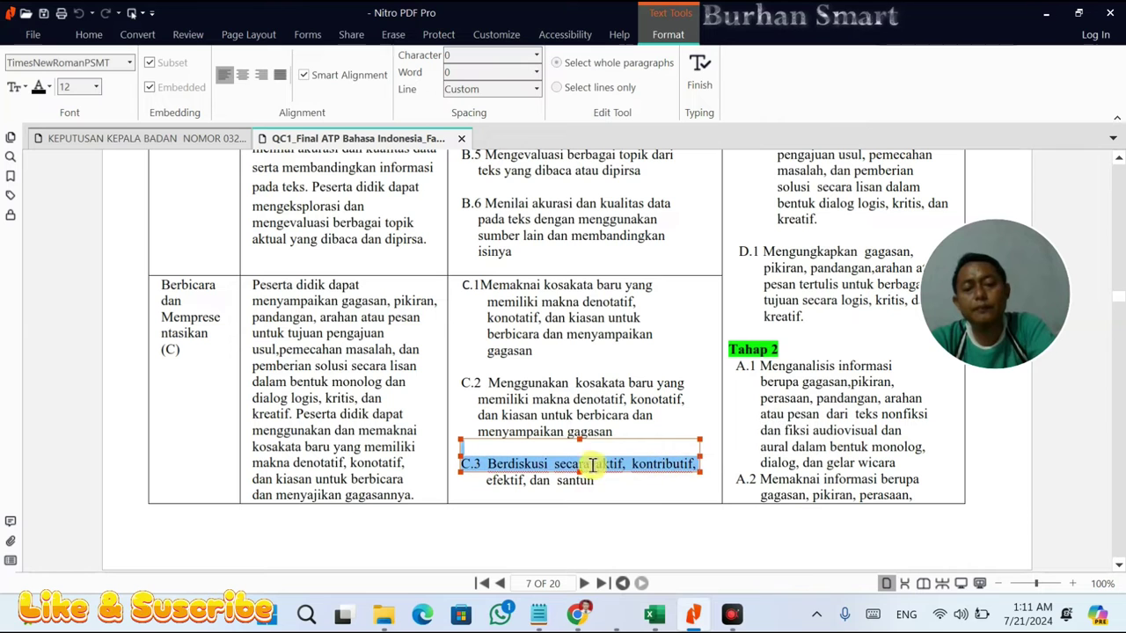
pyautogui.hotkey('alt', 'Tab')
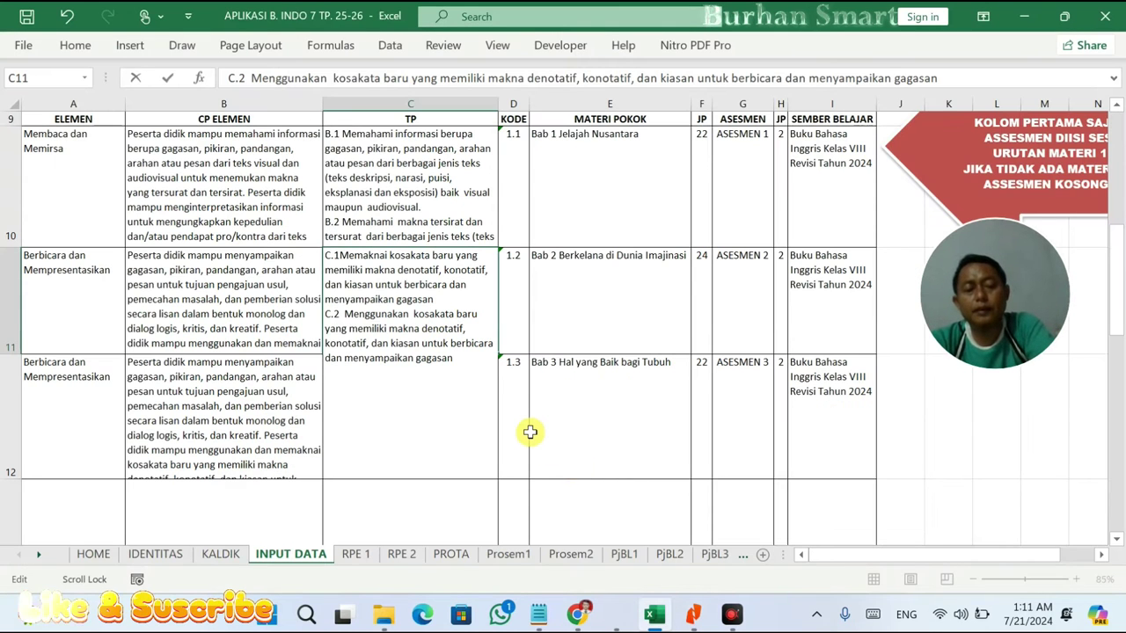
pyautogui.hotkey('alt', 'Return')
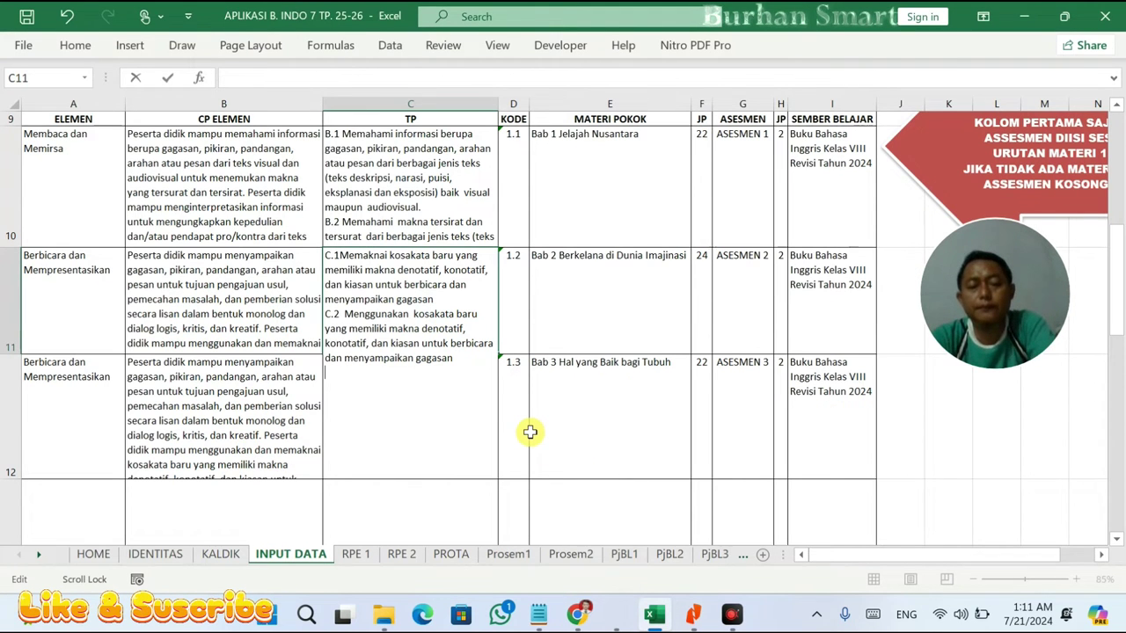
pyautogui.hotkey('ctrl', 'v')
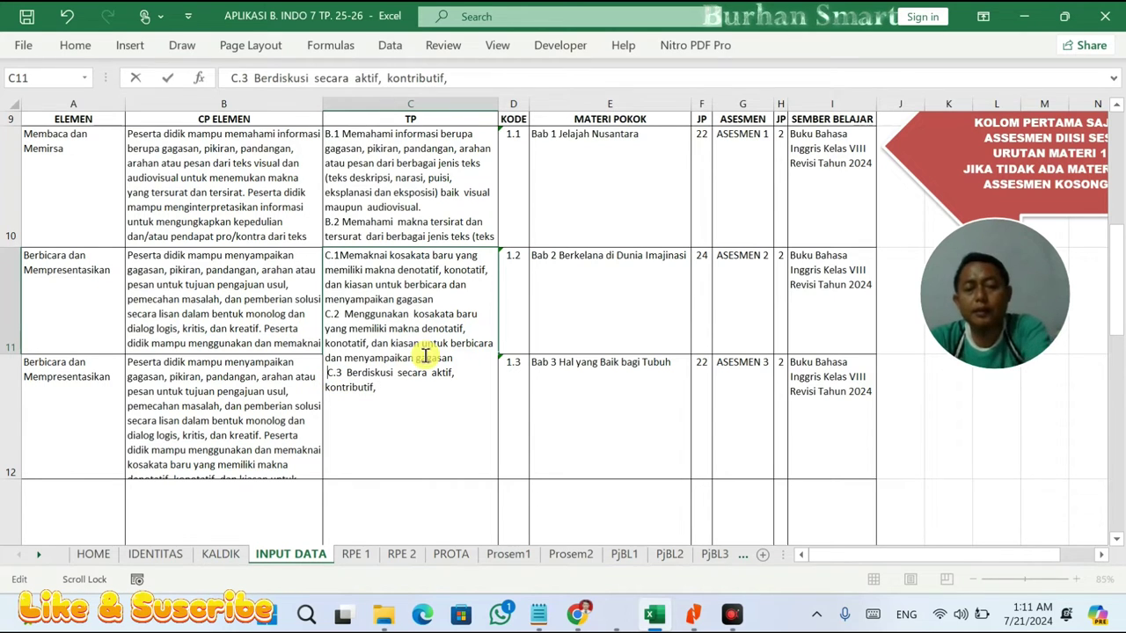
# - Copy "efektif, dan santun" from page 7 of the Nitro PDF and append it to the C.3 text in Excel's cell C11
pyautogui.hotkey('alt', 'Tab')
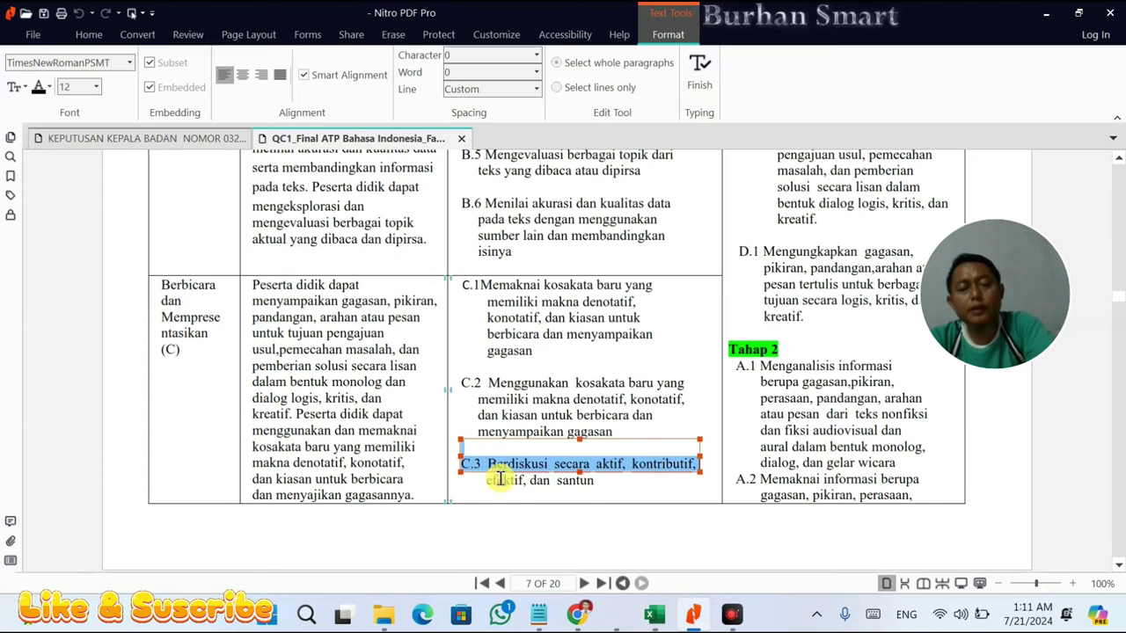
pyautogui.click(510, 486)
pyautogui.doubleClick(510, 486)
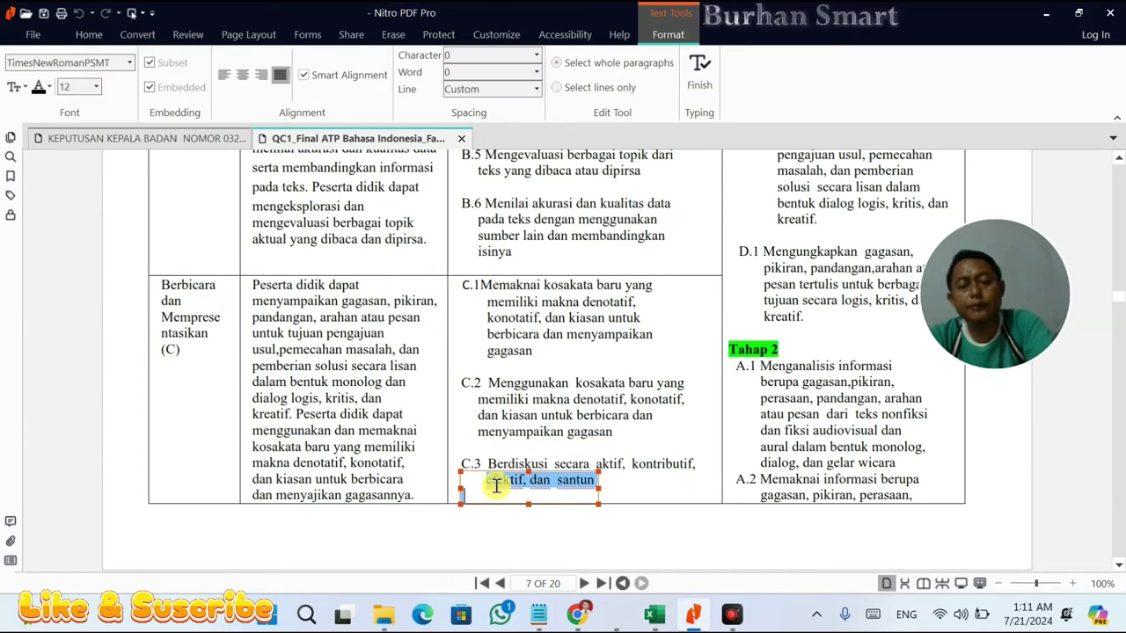
pyautogui.hotkey('ctrl', 'c')
pyautogui.hotkey('alt', 'Tab')
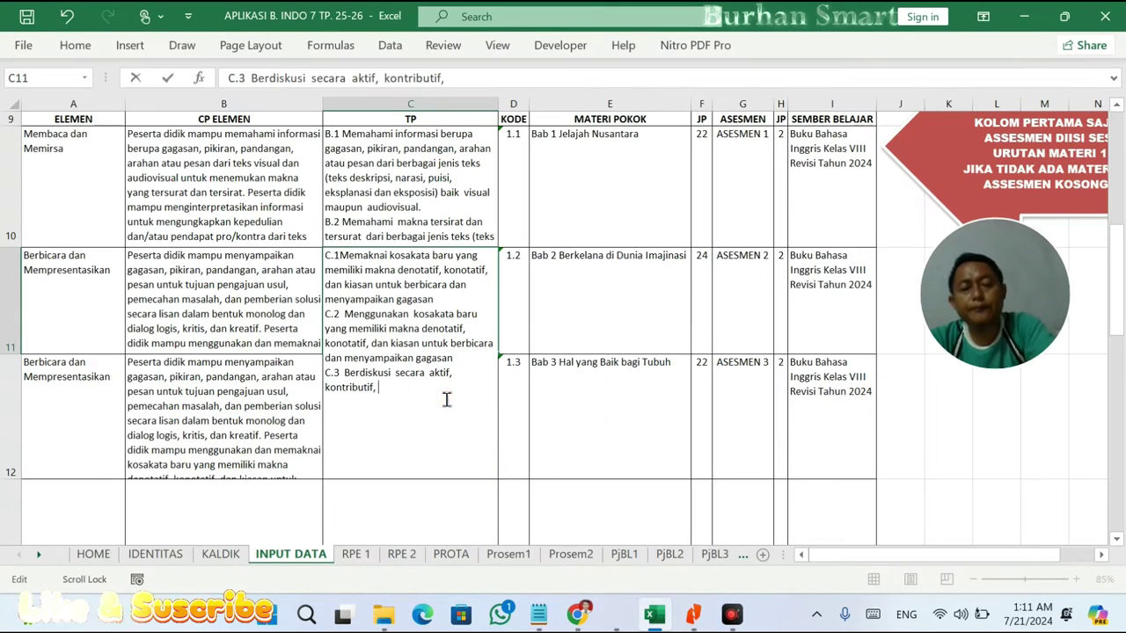
pyautogui.hotkey('ctrl', 'v')
# - Copy the whole of objective C.4 from page 8 of the Nitro PDF and put it on a new line below C.3 in Excel's cell C11
pyautogui.hotkey('alt', 'Tab')
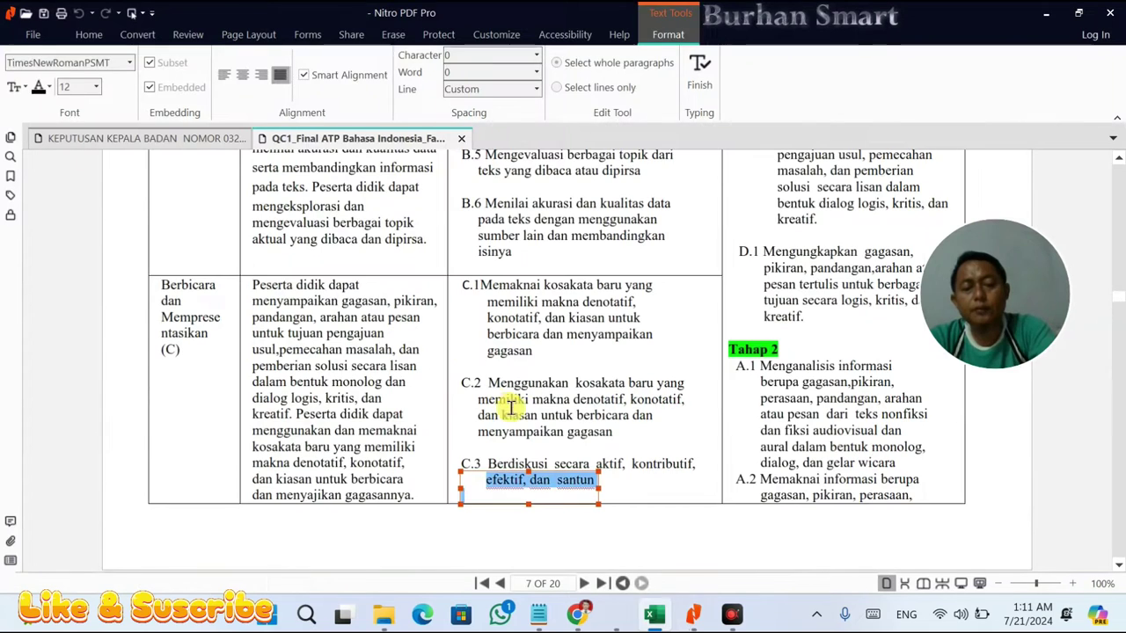
pyautogui.scroll(-5, 508, 422)
pyautogui.click(525, 431)
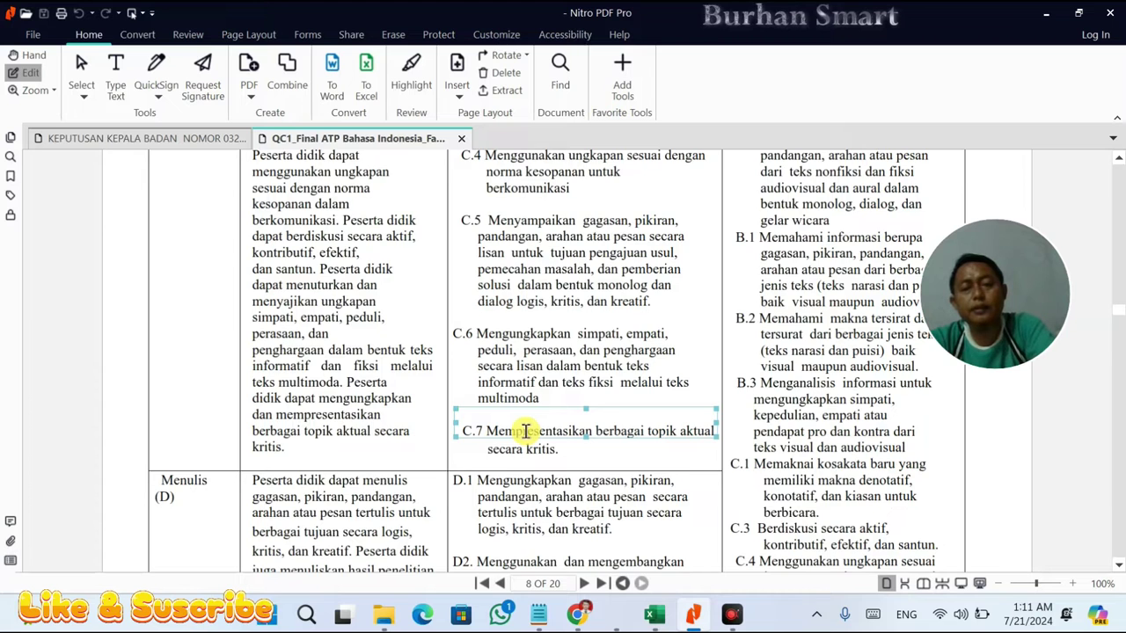
pyautogui.scroll(1, 523, 430)
pyautogui.click(557, 231)
pyautogui.moveTo(570, 226); pyautogui.dragTo(467, 193)
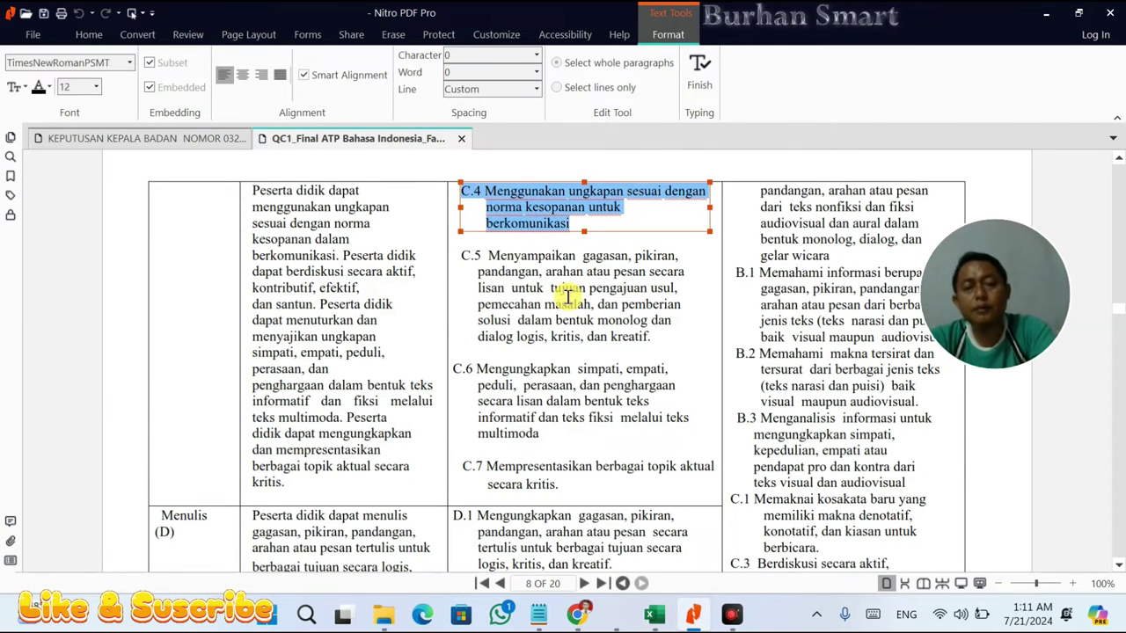
pyautogui.hotkey('alt', 'Tab')
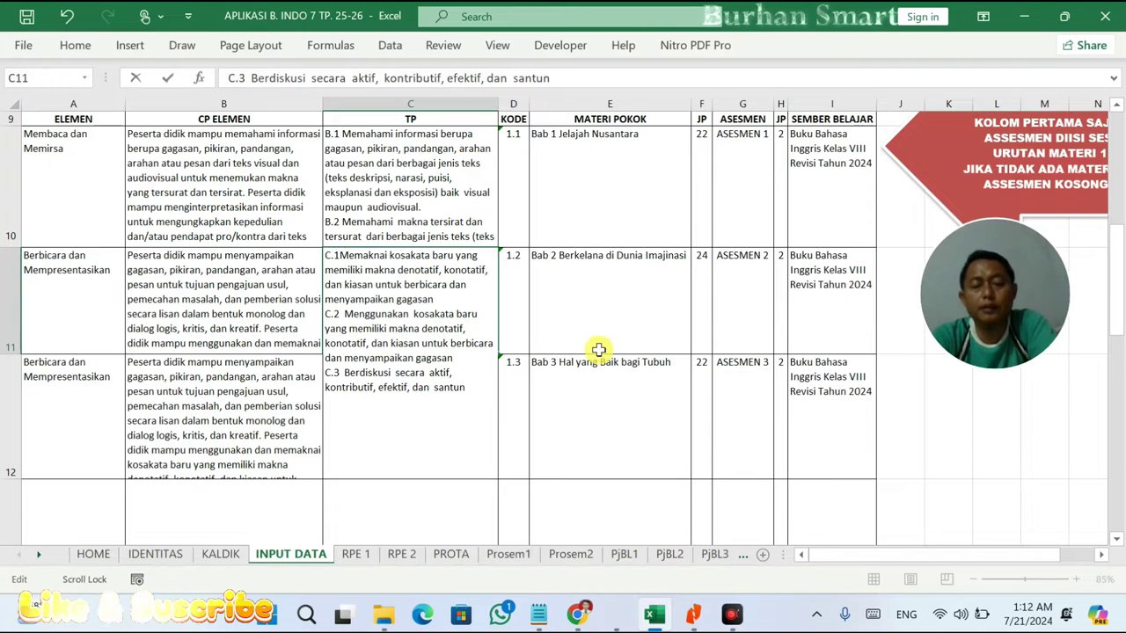
pyautogui.hotkey('alt', 'Return')
pyautogui.hotkey('ctrl', 'v')
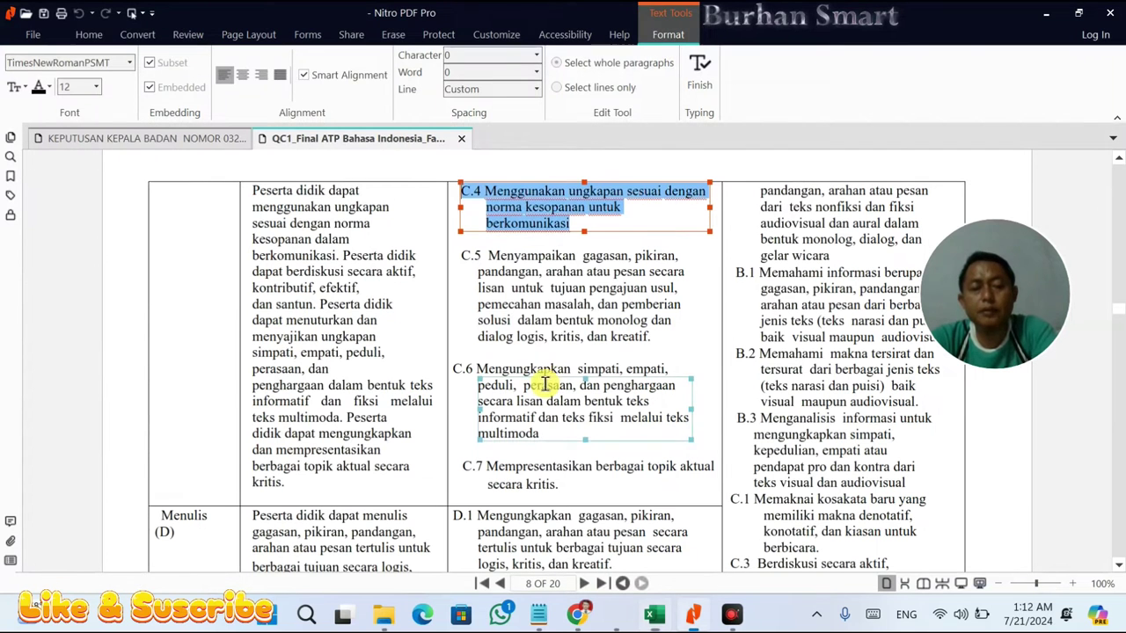
# - Copy "C.5 Menyampaikan gagasan, pikiran," from the Nitro PDF and put it on a new line below C.4 in Excel's cell C11
pyautogui.hotkey('alt', 'Tab')
pyautogui.press('Escape')
pyautogui.doubleClick(552, 329)
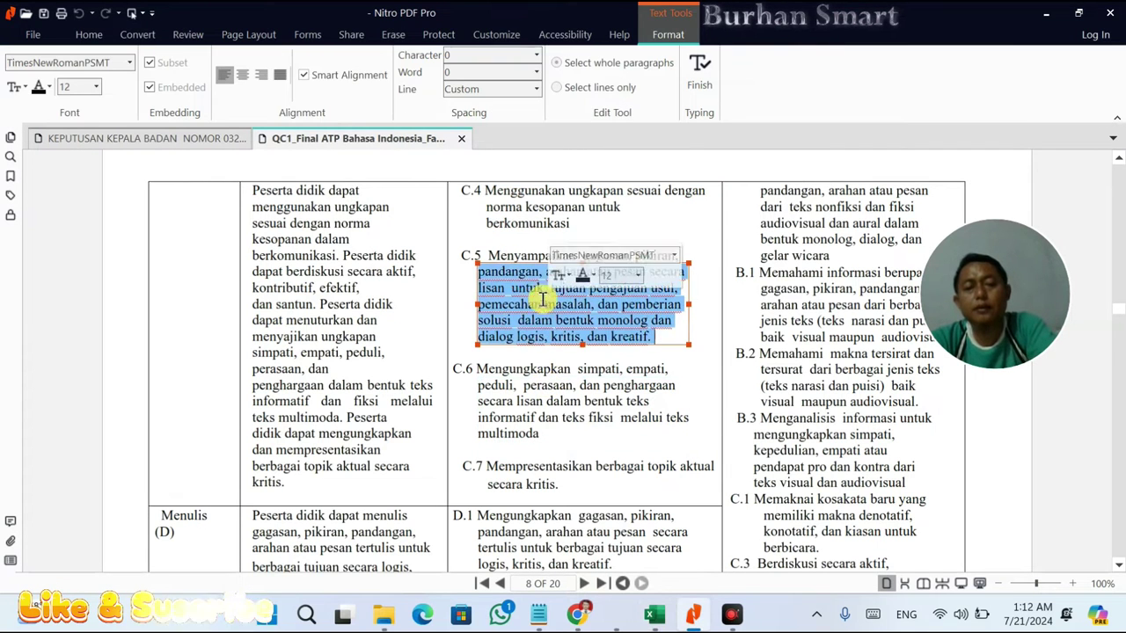
pyautogui.click(464, 252)
pyautogui.click(464, 252)
pyautogui.moveTo(463, 252); pyautogui.dragTo(628, 255)
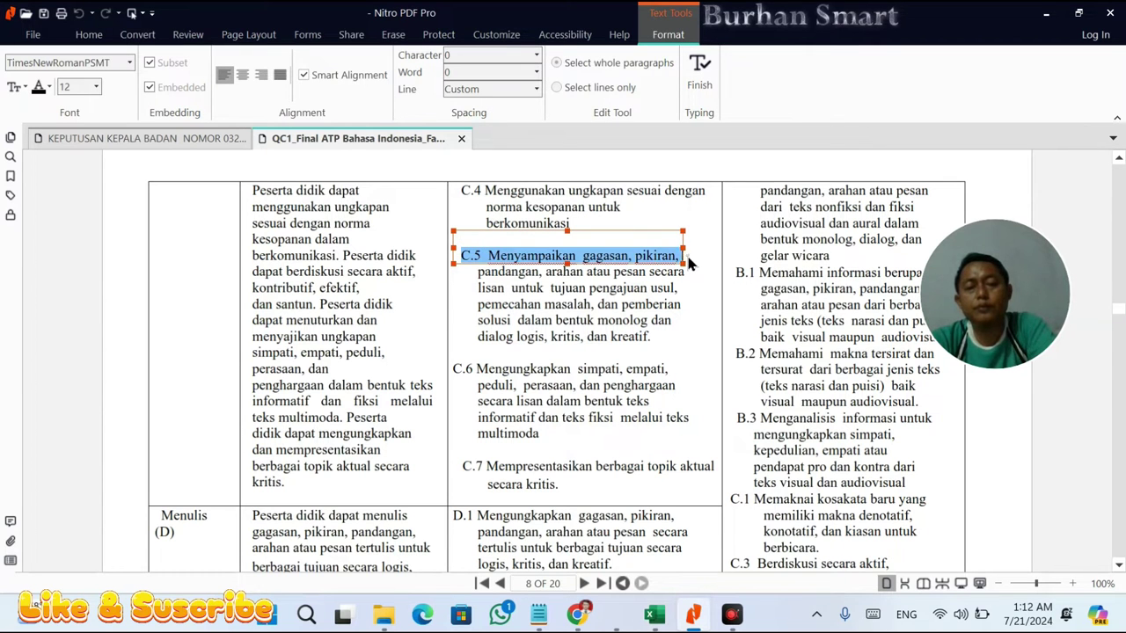
pyautogui.hotkey('ctrl', 'c')
pyautogui.hotkey('alt', 'Tab')
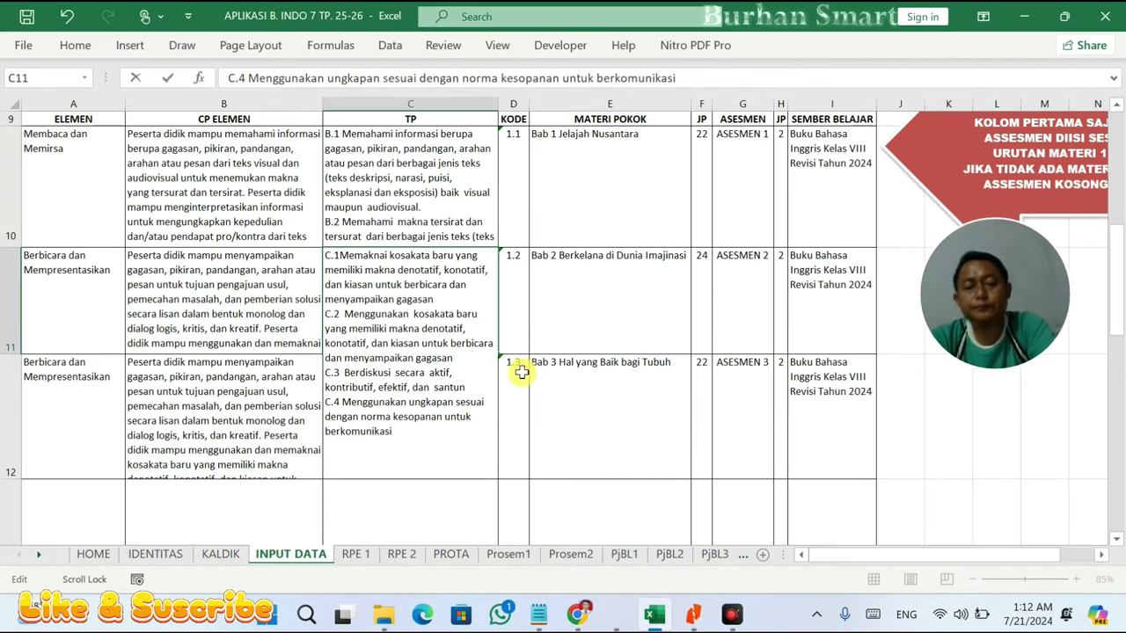
pyautogui.hotkey('alt', 'Return')
pyautogui.hotkey('ctrl', 'v')
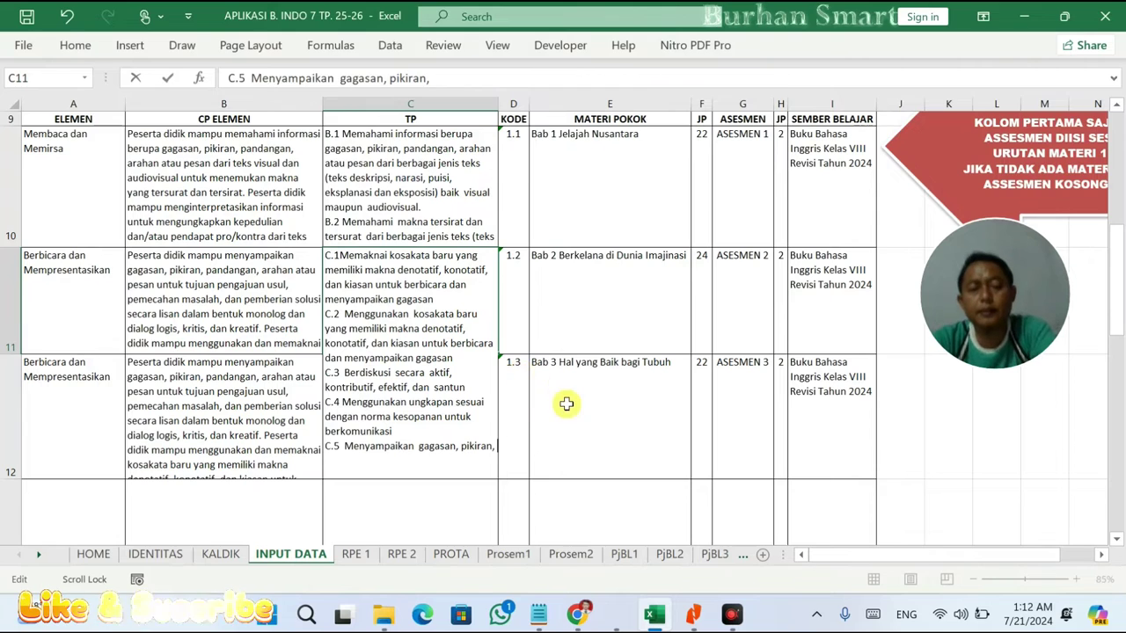
# - Copy the remaining lines of objective C.5 from the Nitro PDF and append them to the C.5 text in Excel's cell C11
pyautogui.hotkey('alt', 'Tab')
pyautogui.click(530, 315)
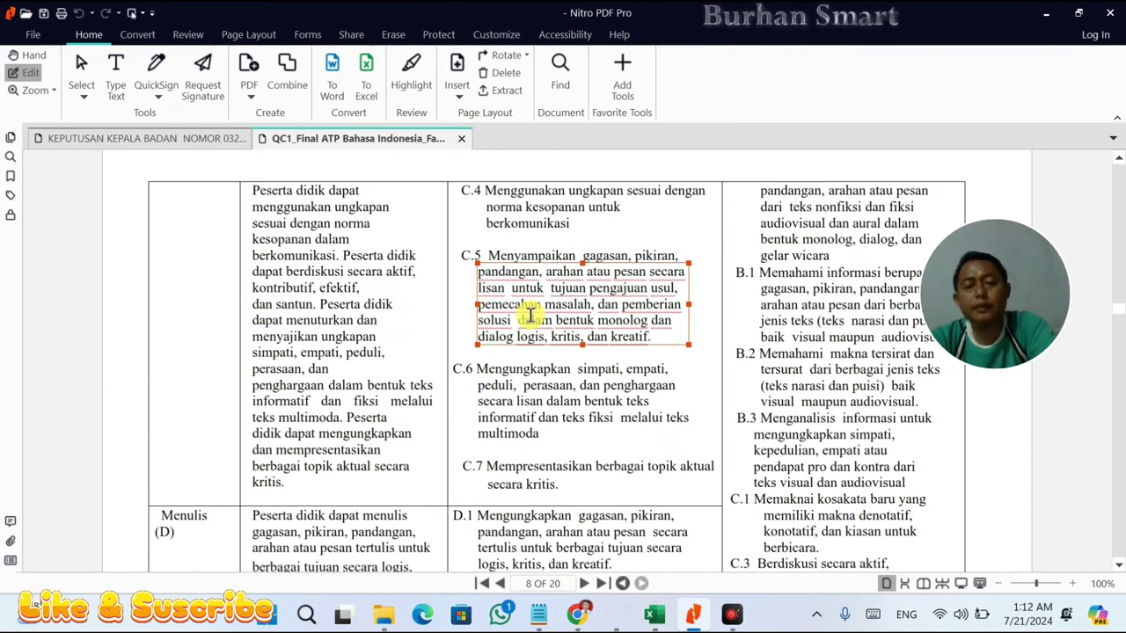
pyautogui.hotkey('ctrl', 'a')
pyautogui.hotkey('ctrl', 'x')
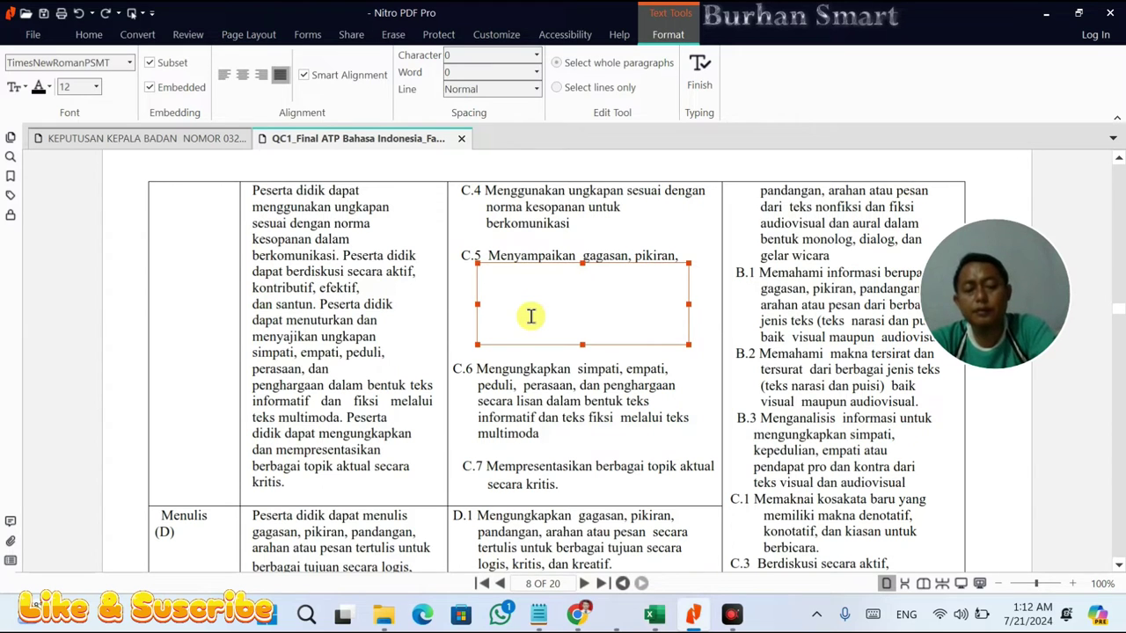
pyautogui.hotkey('ctrl', 'v')
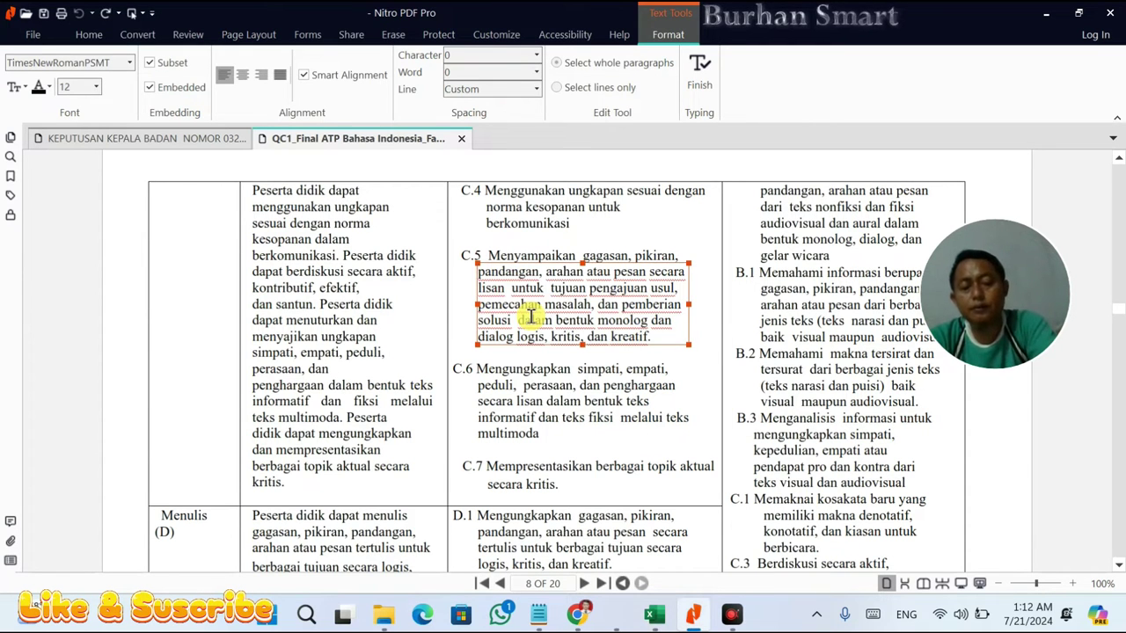
pyautogui.hotkey('ctrl', 'a')
pyautogui.hotkey('alt', 'Tab')
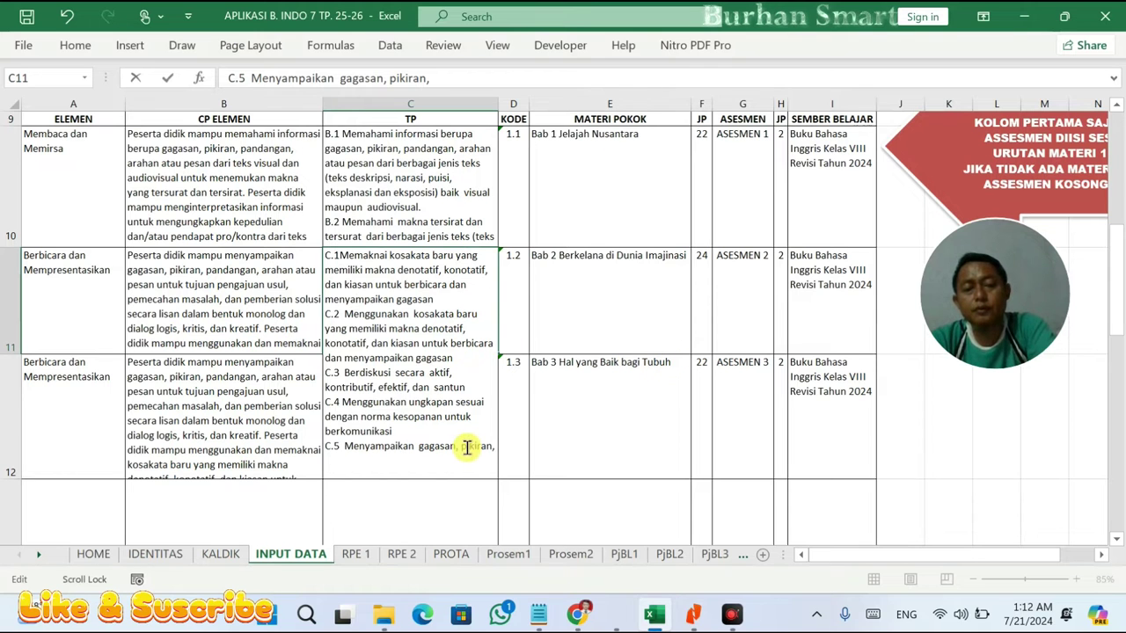
pyautogui.hotkey('ctrl', 'v')
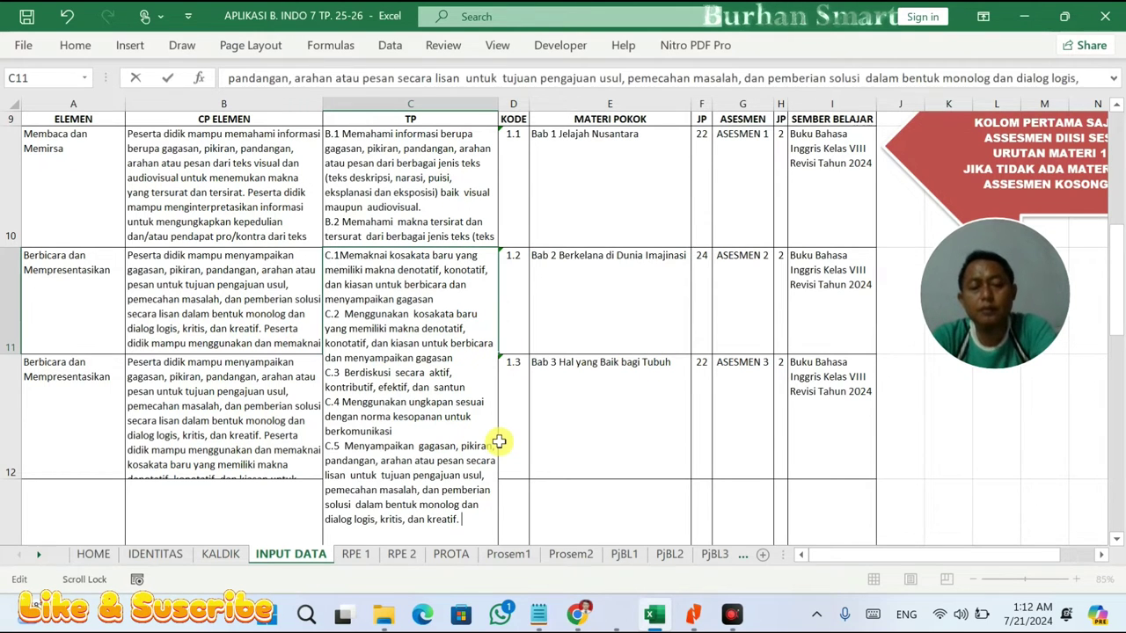
# - Put "C.6 Mengungkapkan simpati, empati," from the Nitro PDF on a new line below C.5 in Excel's cell C11
pyautogui.hotkey('alt', 'Tab')
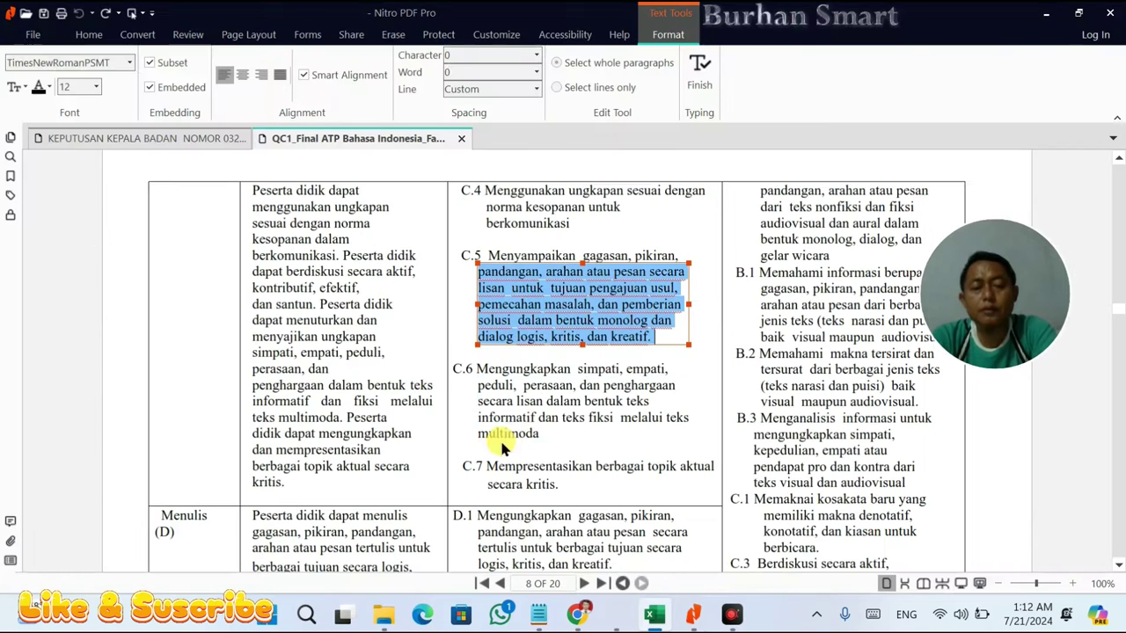
pyautogui.click(467, 368)
pyautogui.click(457, 367)
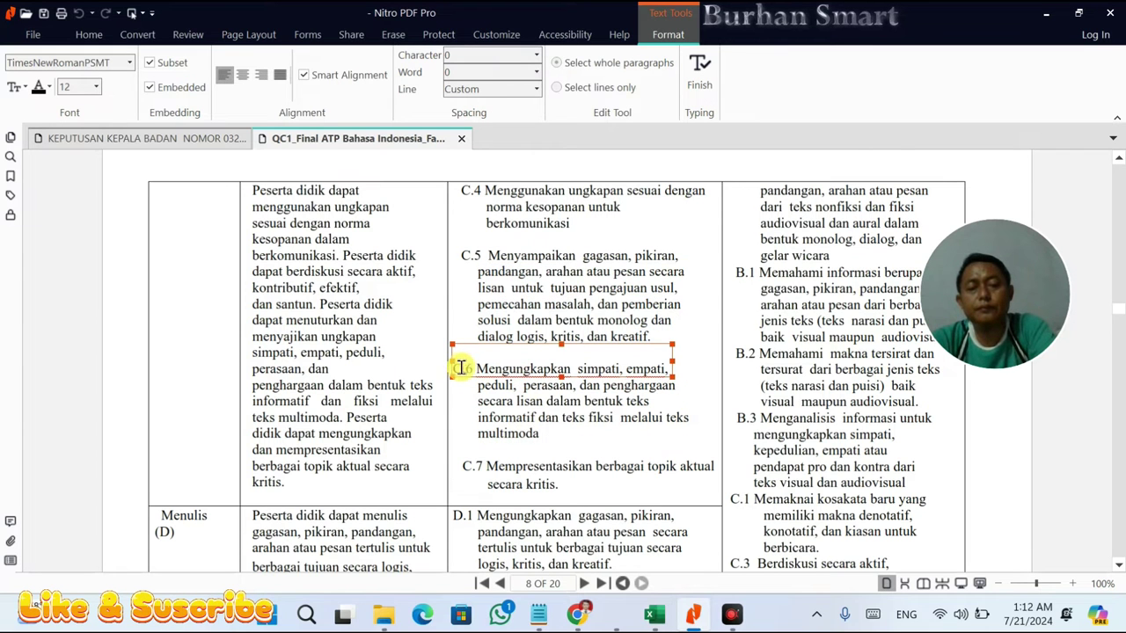
pyautogui.moveTo(506, 368); pyautogui.dragTo(672, 369)
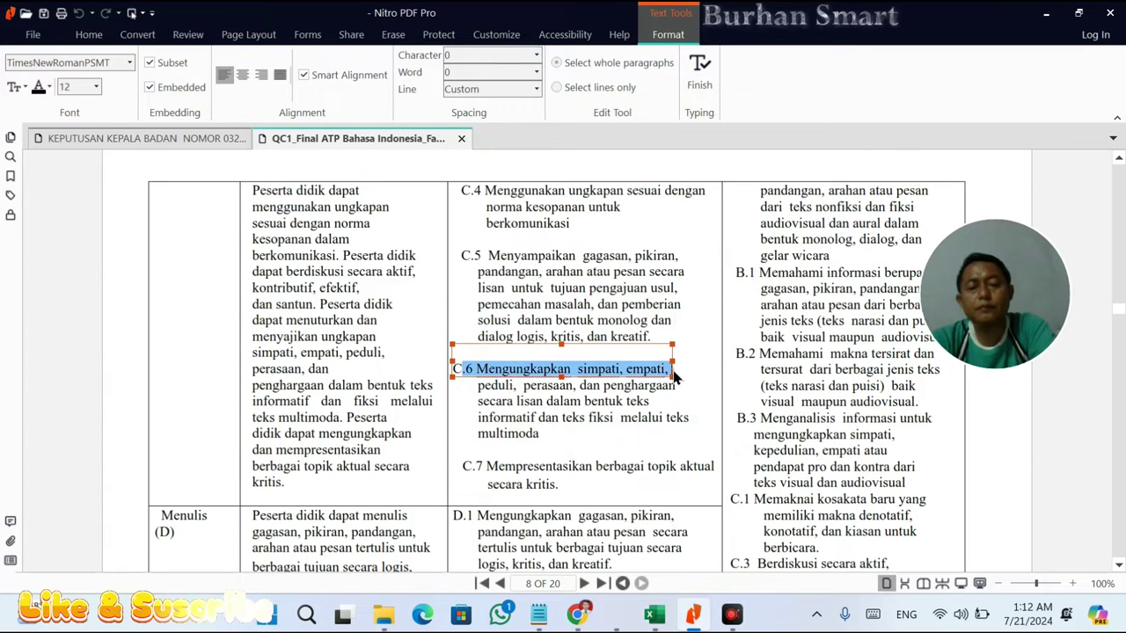
pyautogui.hotkey('alt', 'Tab')
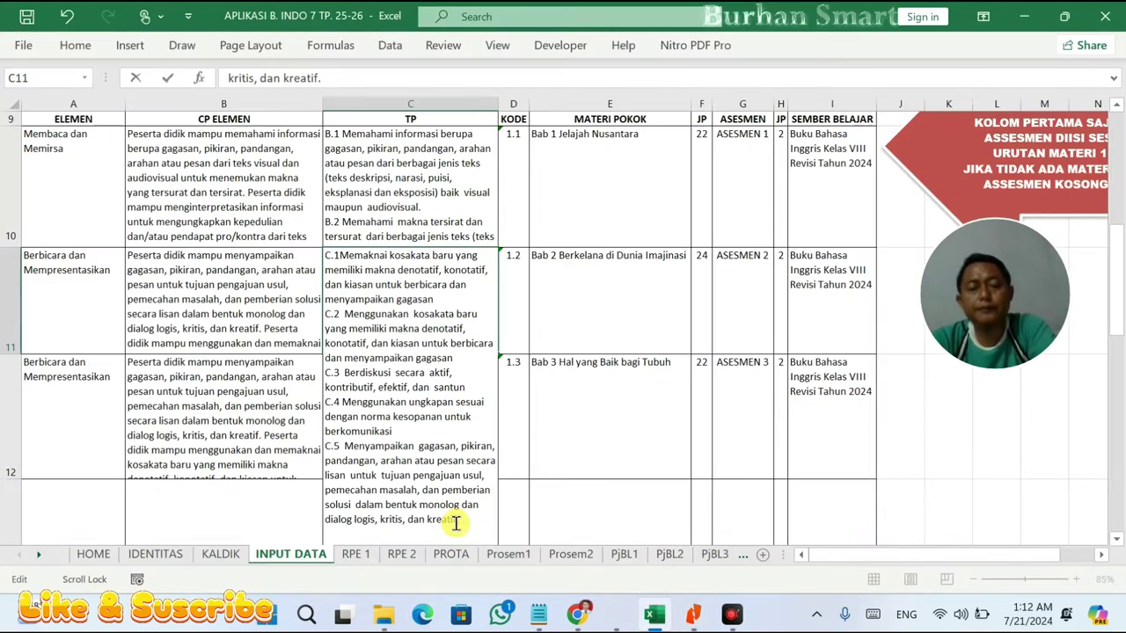
pyautogui.hotkey('alt', 'Return')
pyautogui.write('.6 Mengungkapkan  simpati, empati,')
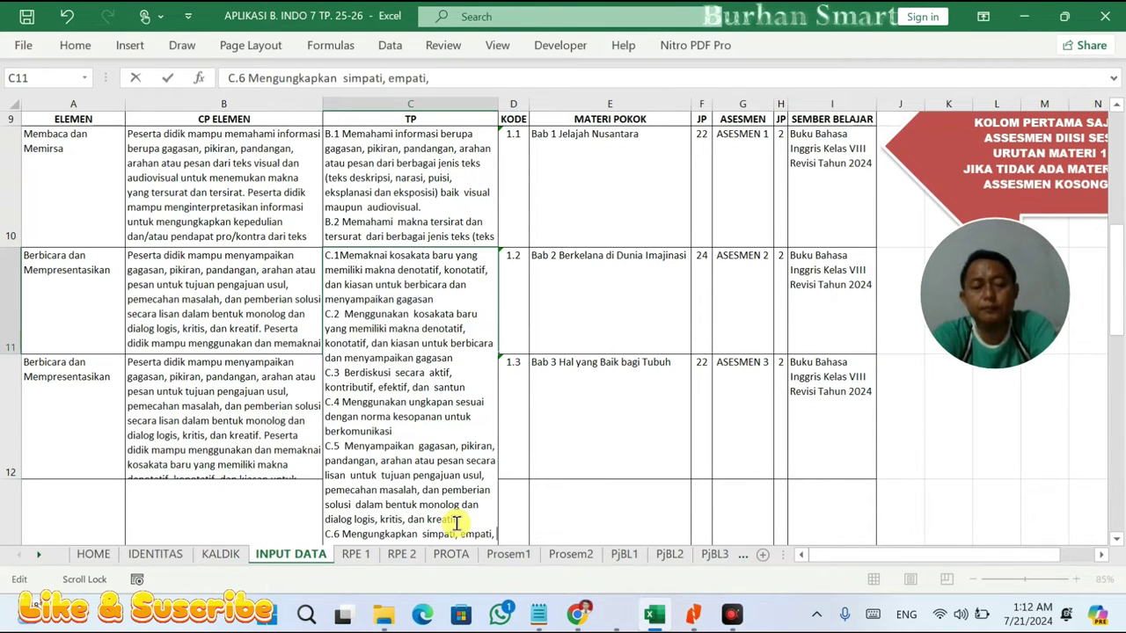
# - Copy the remaining lines of objective C.6 from the Nitro PDF and append them to the C.6 text in Excel's cell C11
pyautogui.hotkey('alt', 'Tab')
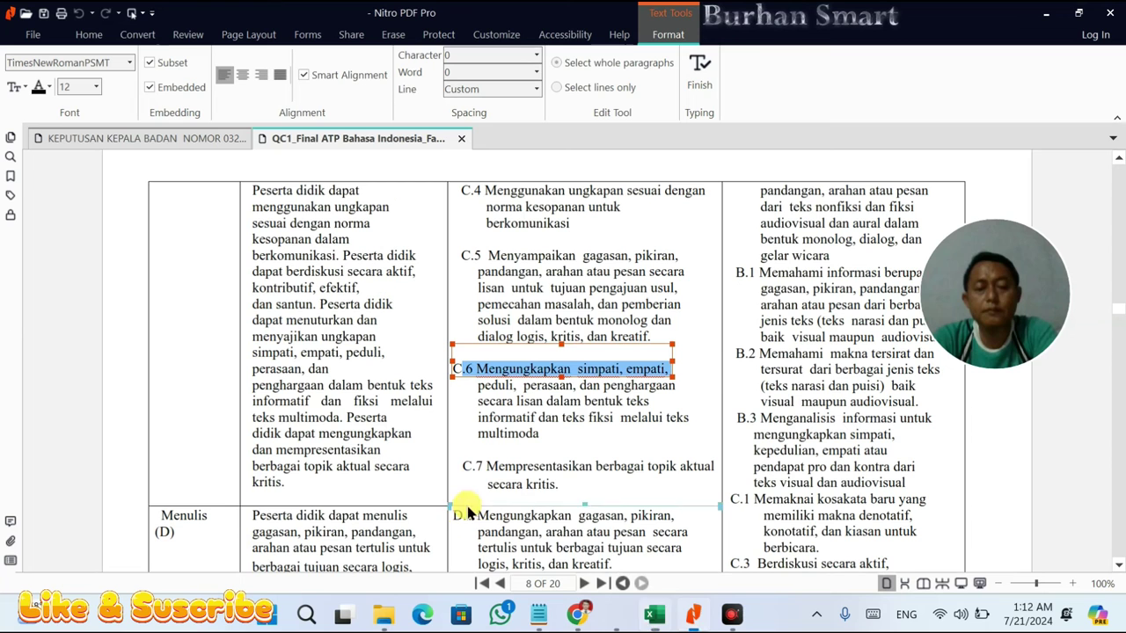
pyautogui.doubleClick(519, 417)
pyautogui.hotkey('ctrl', 'a')
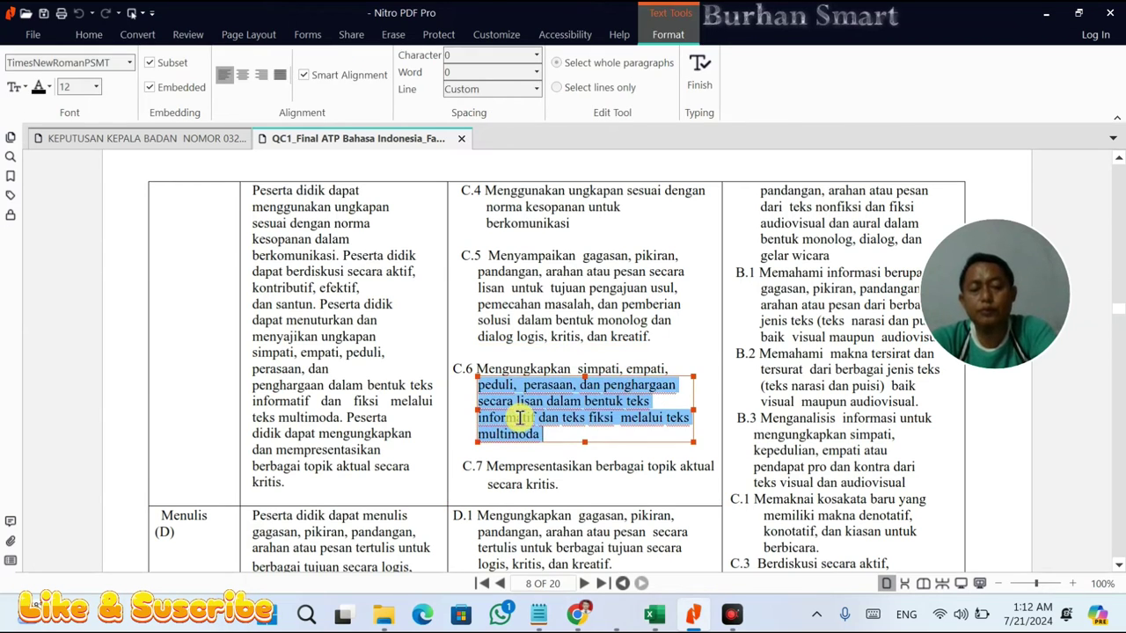
pyautogui.hotkey('alt', 'Tab')
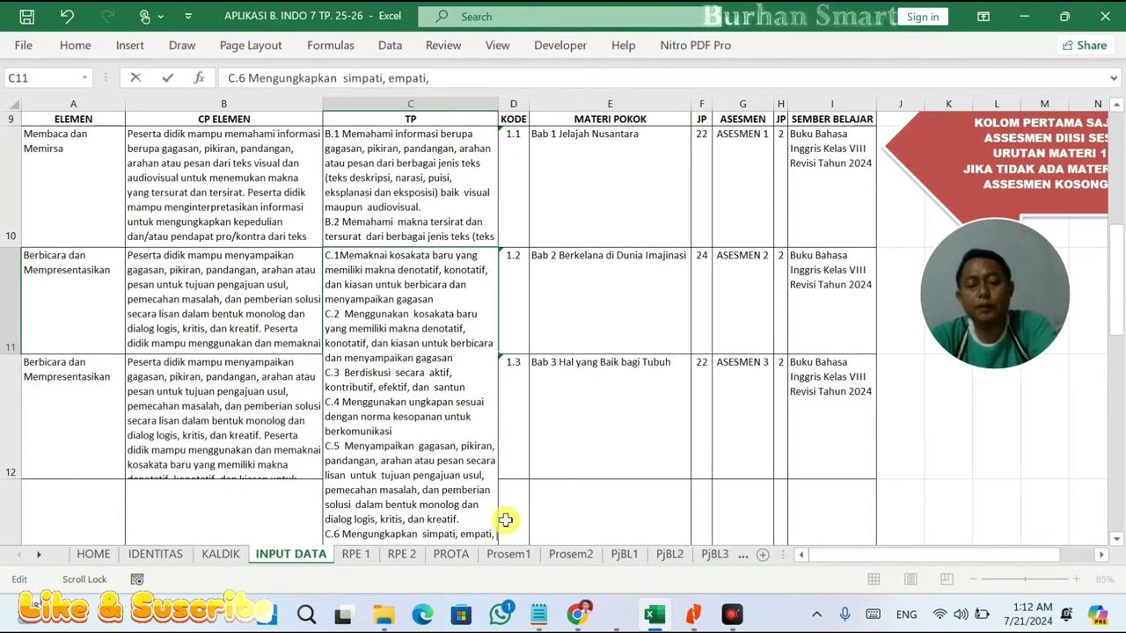
pyautogui.hotkey('ctrl', 'v')
# - Copy "C.7 Mempresentasikan berbagai topik aktual" from the Nitro PDF and put it on a new line below C.6 in Excel's cell C11
pyautogui.hotkey('alt', 'Tab')
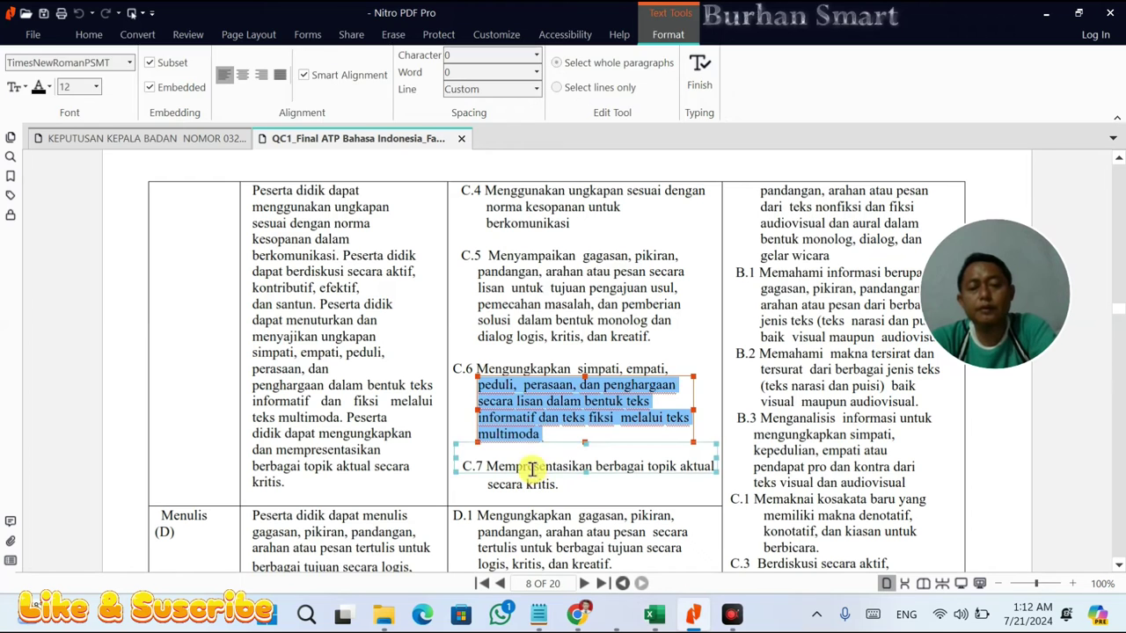
pyautogui.click(474, 463)
pyautogui.moveTo(462, 465); pyautogui.dragTo(668, 467)
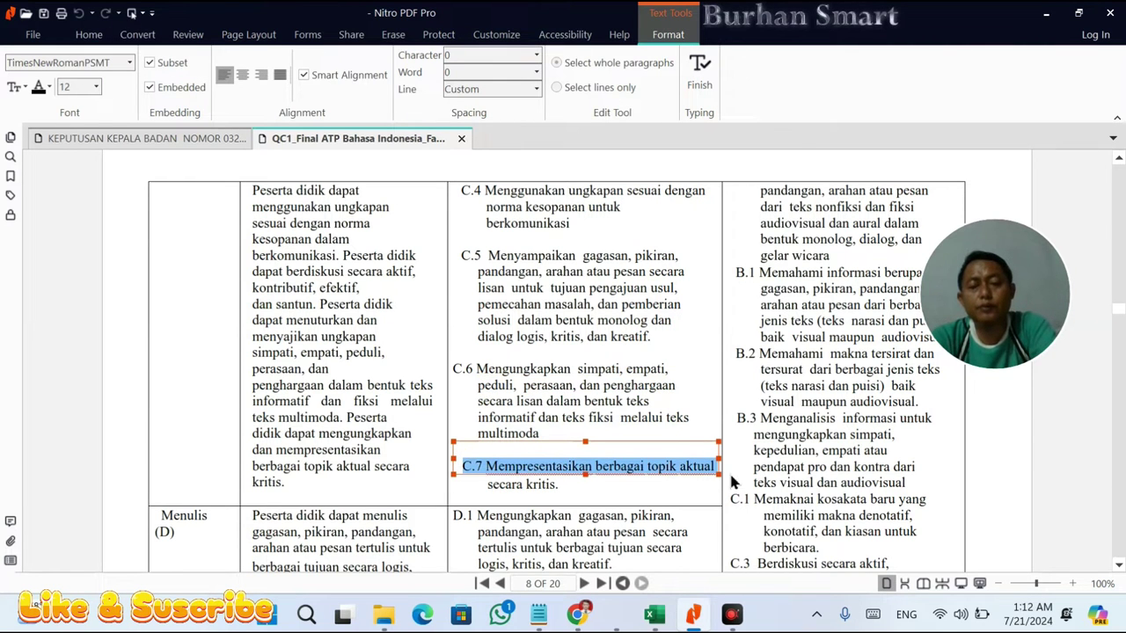
pyautogui.hotkey('alt', 'Tab')
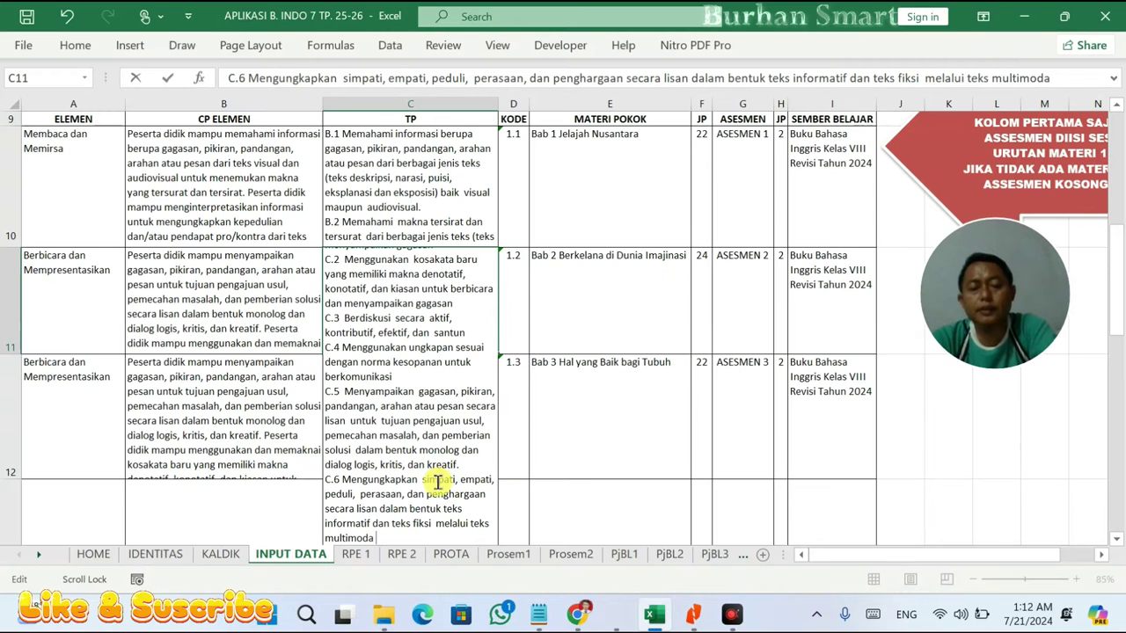
pyautogui.hotkey('alt', 'Return')
pyautogui.hotkey('ctrl', 'v')
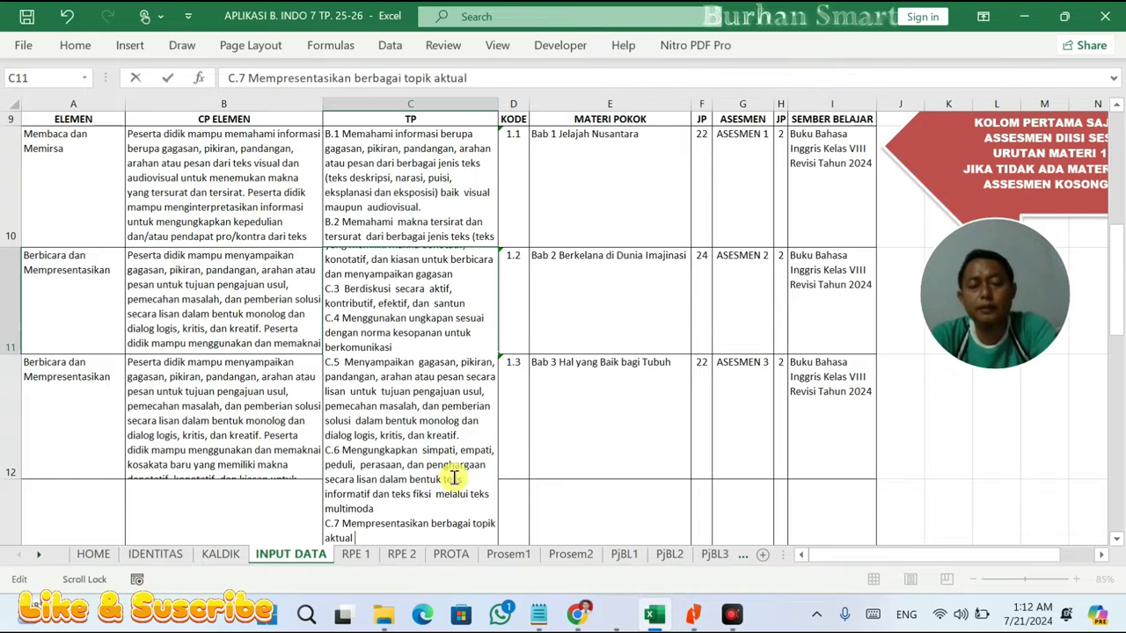
# - Copy "secara kritis." from the Nitro PDF, append it to the C.7 text in Excel's cell C11, and finish editing the cell
pyautogui.hotkey('alt', 'Tab')
pyautogui.click(522, 487)
pyautogui.click(524, 487)
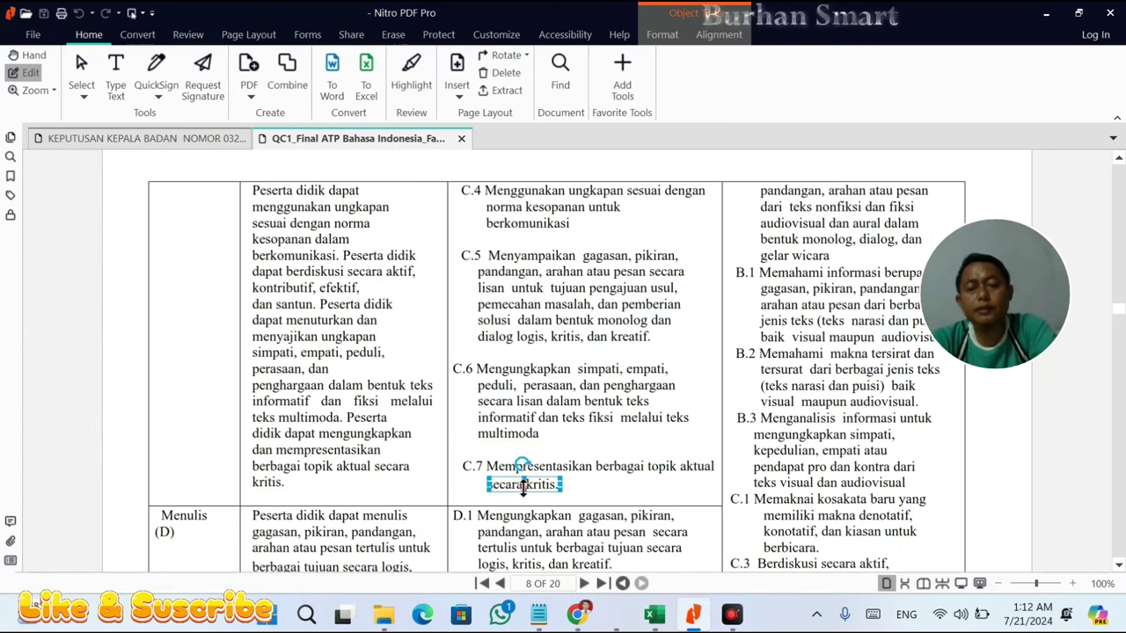
pyautogui.doubleClick(518, 484)
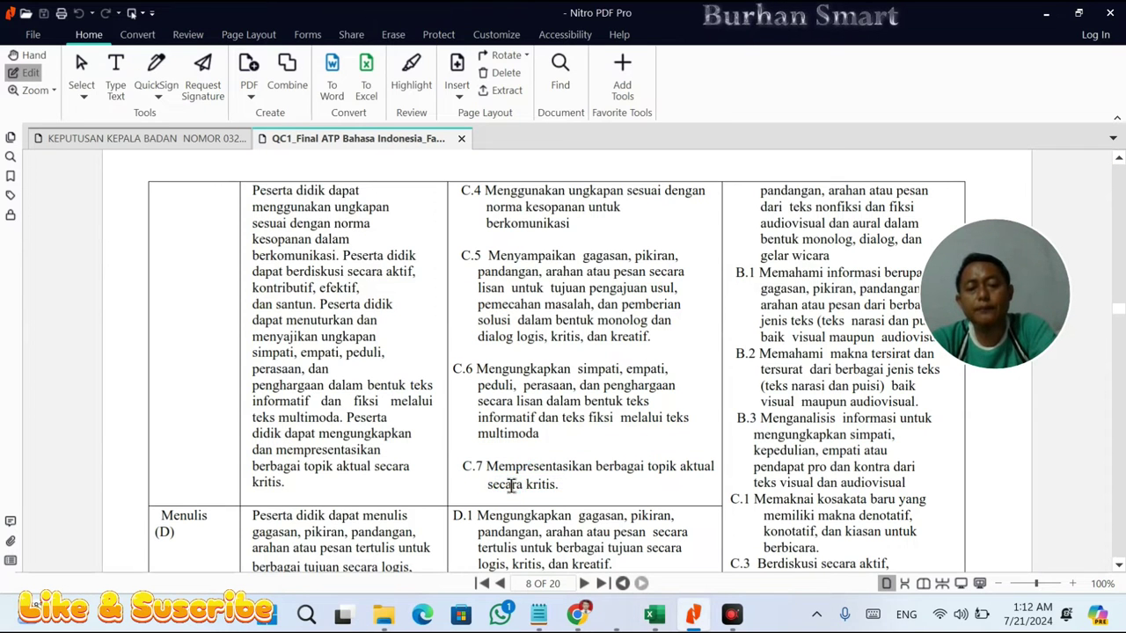
pyautogui.hotkey('ctrl', 'a')
pyautogui.hotkey('alt', 'Tab')
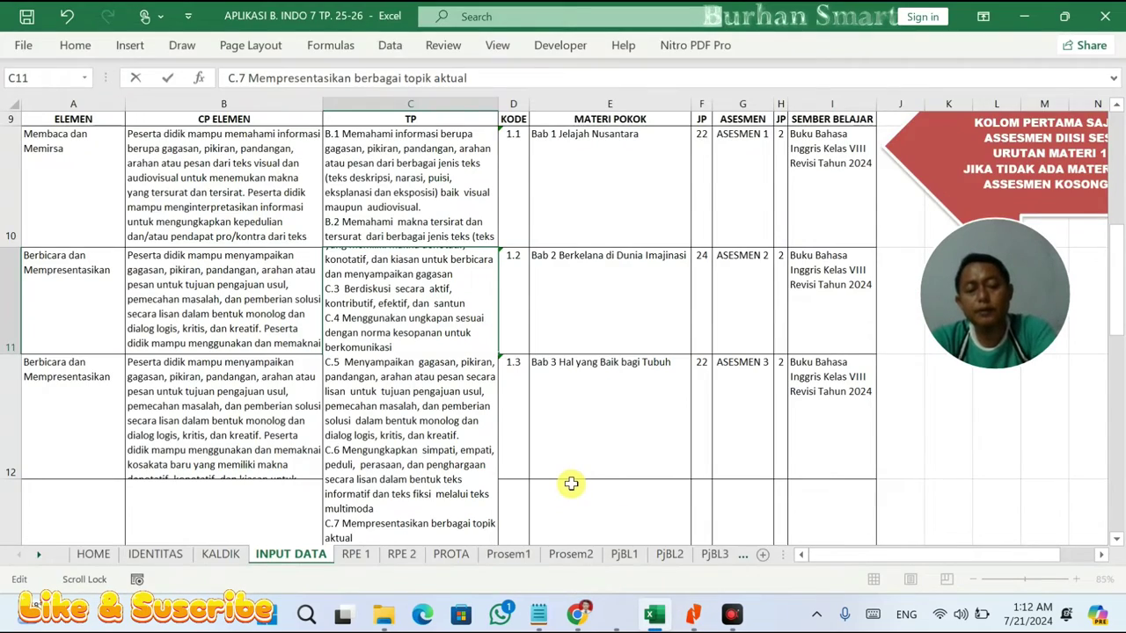
pyautogui.hotkey('alt', 'Tab')
pyautogui.hotkey('alt', 'Tab')
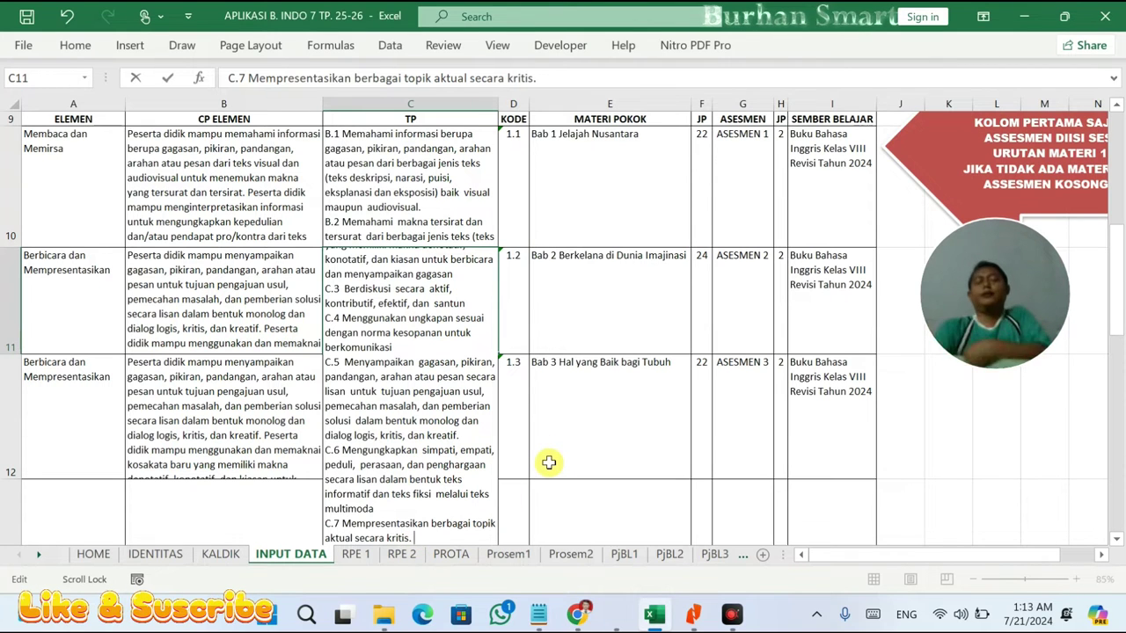
pyautogui.click(744, 347)
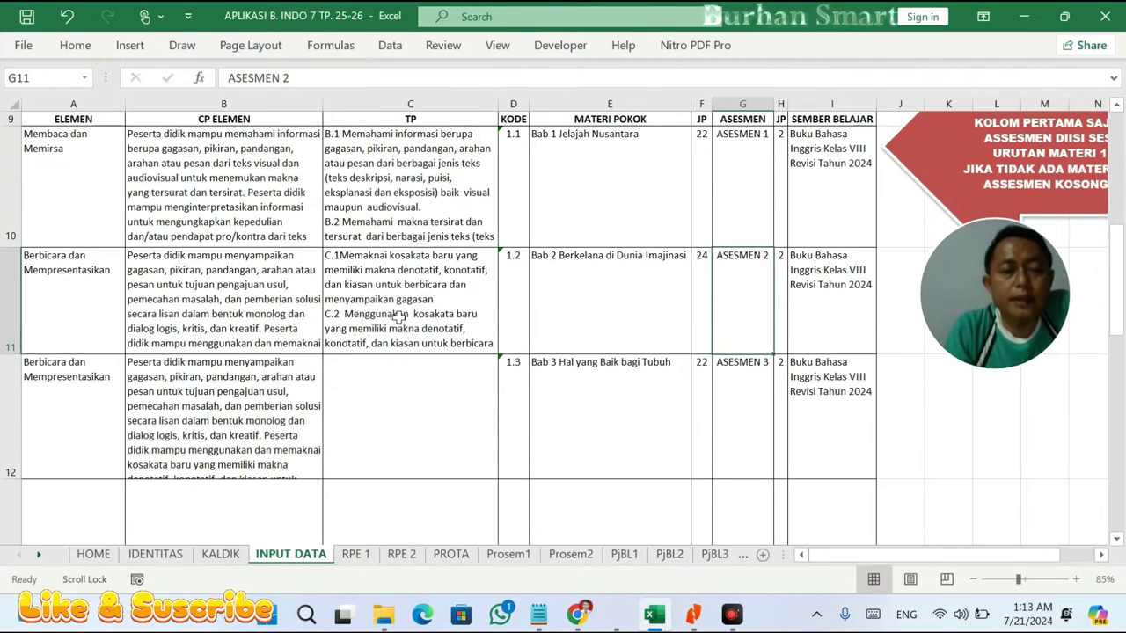
pyautogui.click(181, 317)
pyautogui.click(426, 308)
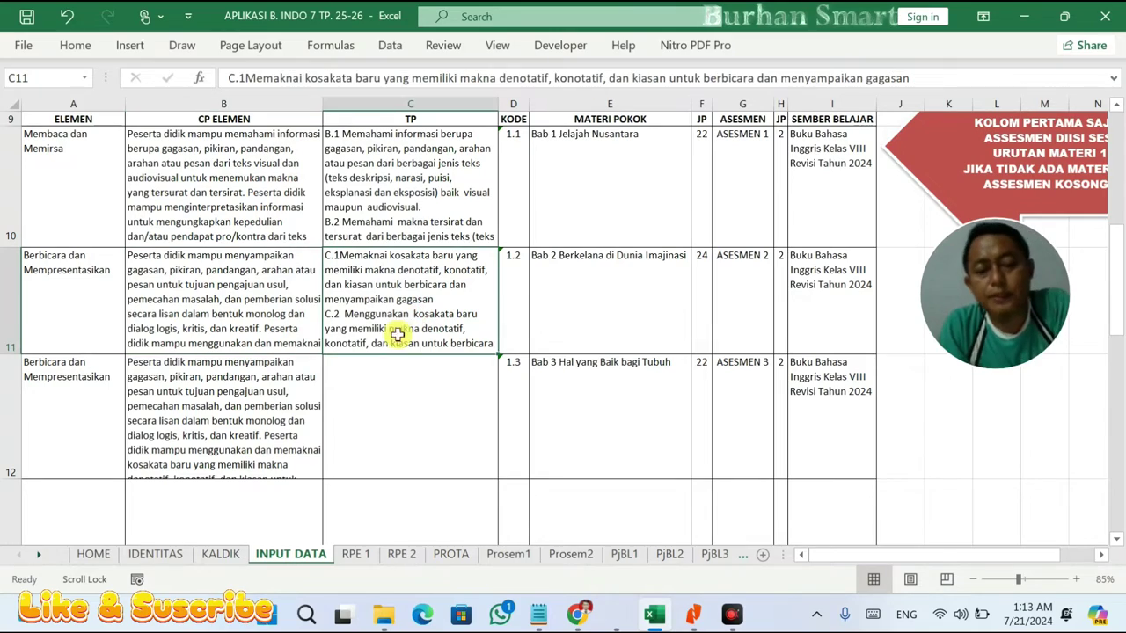
# - Copy the TP text of cell C11 into cell C12 for Bab 3 Hal yang Baik bagi Tubuh
pyautogui.hotkey('ctrl', 'c')
pyautogui.click(396, 395)
pyautogui.hotkey('ctrl', 'v')
# - Copy the TP text of cell C10 into the three Semester Genap cells C21:C23 for Bab 4 to Bab 6
pyautogui.scroll(-4, 389, 382)
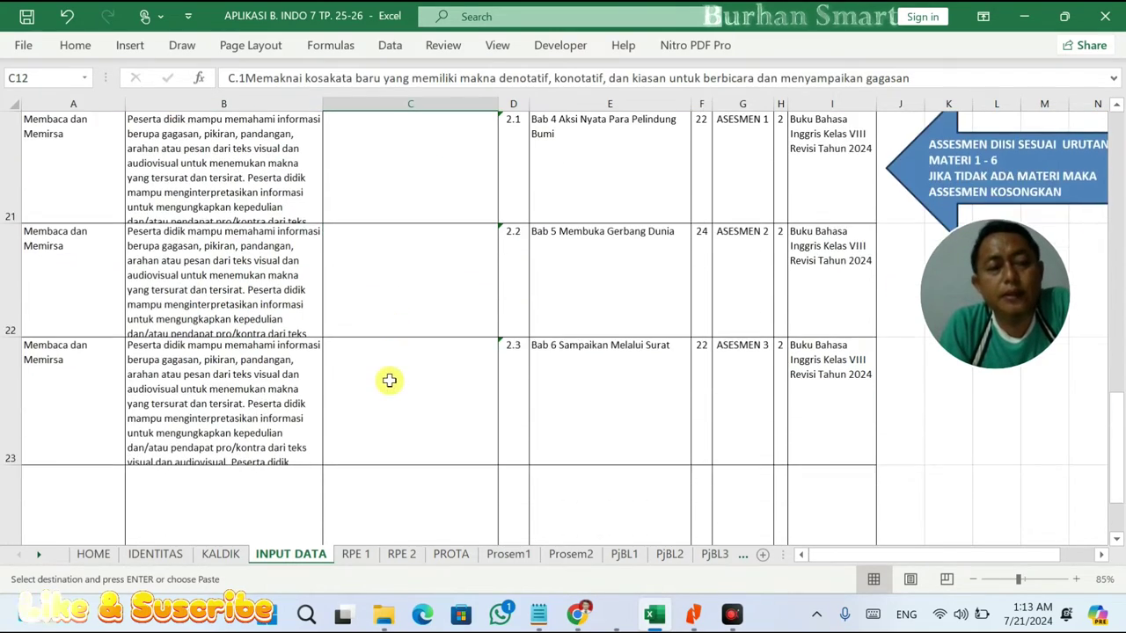
pyautogui.scroll(7, 282, 332)
pyautogui.scroll(-4, 251, 294)
pyautogui.scroll(1, 314, 297)
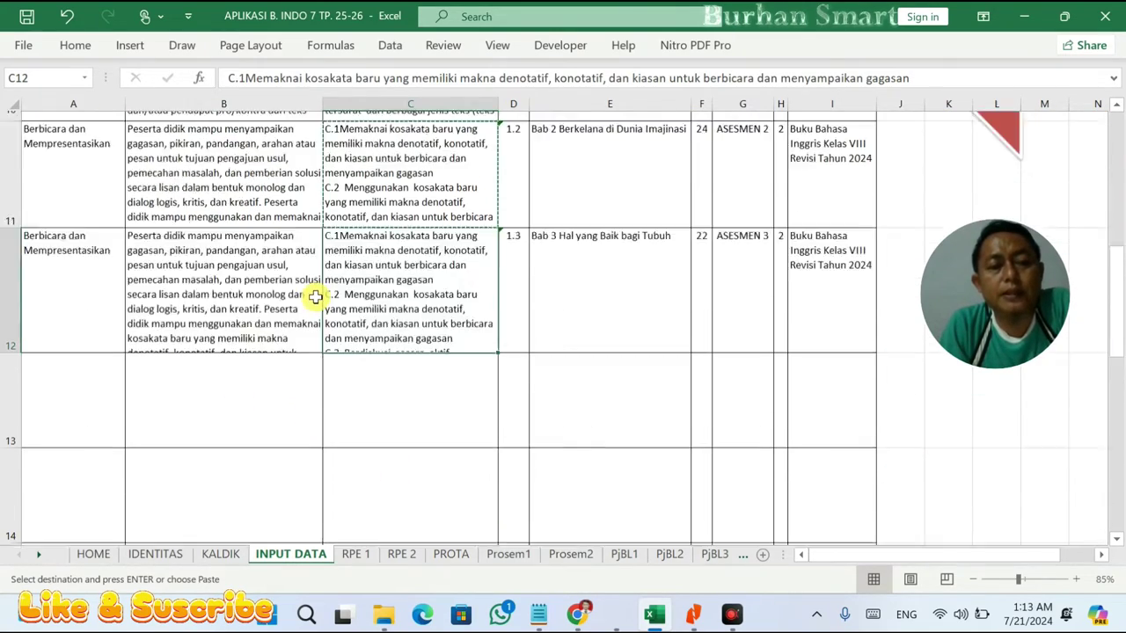
pyautogui.scroll(3, 315, 297)
pyautogui.click(402, 424)
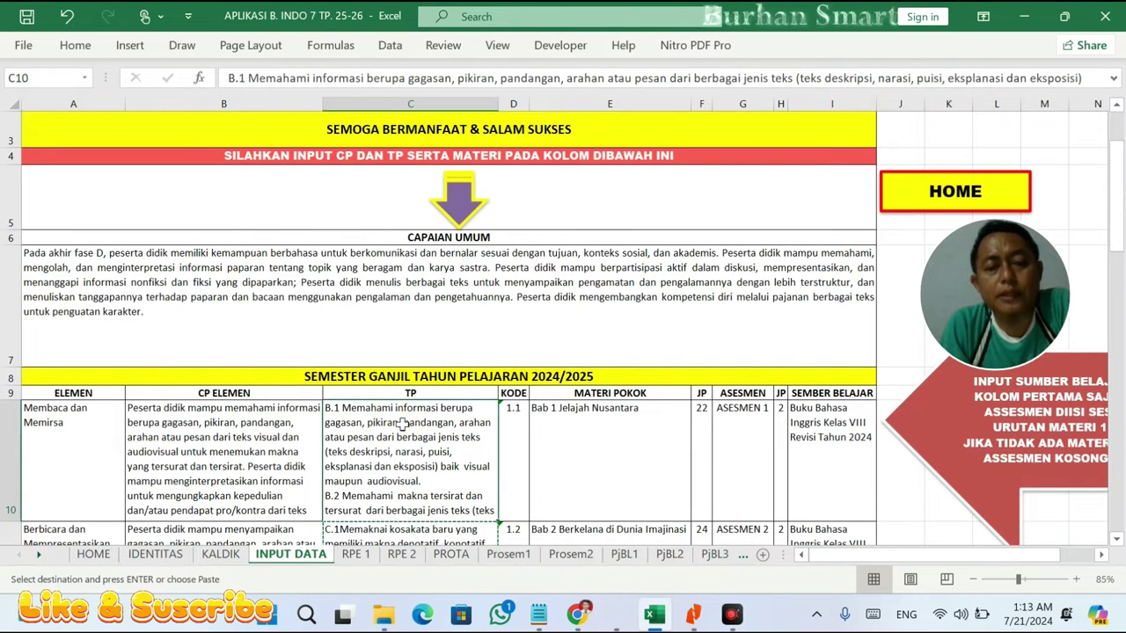
pyautogui.rightClick(403, 424)
pyautogui.click(452, 123)
pyautogui.scroll(-4, 454, 264)
pyautogui.moveTo(424, 333); pyautogui.dragTo(432, 536)
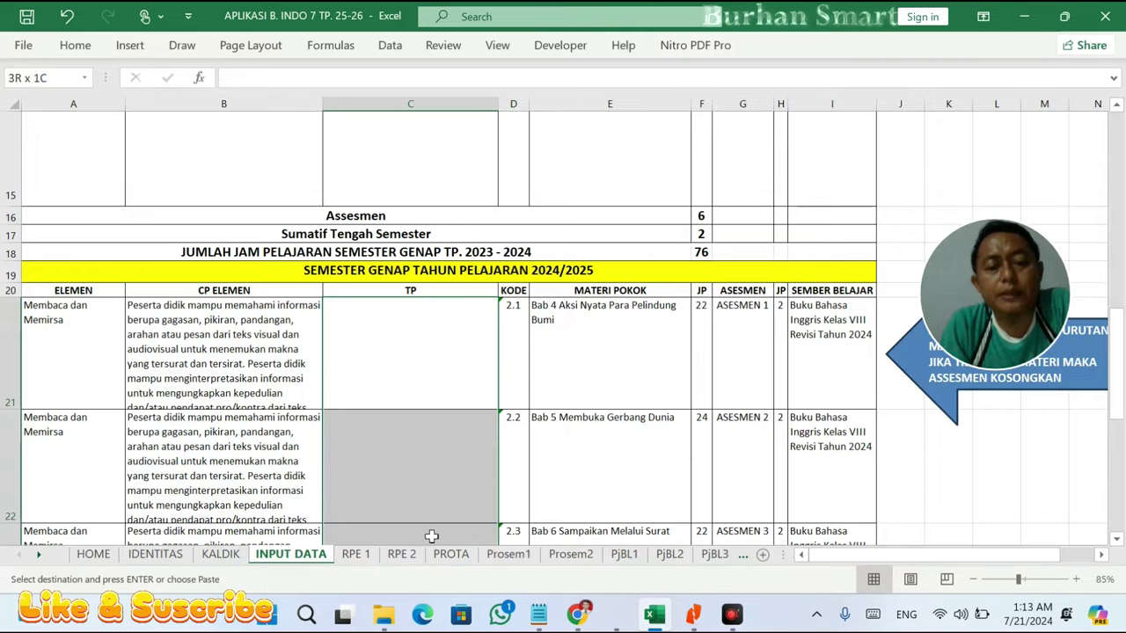
pyautogui.hotkey('ctrl', 'v')
pyautogui.scroll(-1, 445, 428)
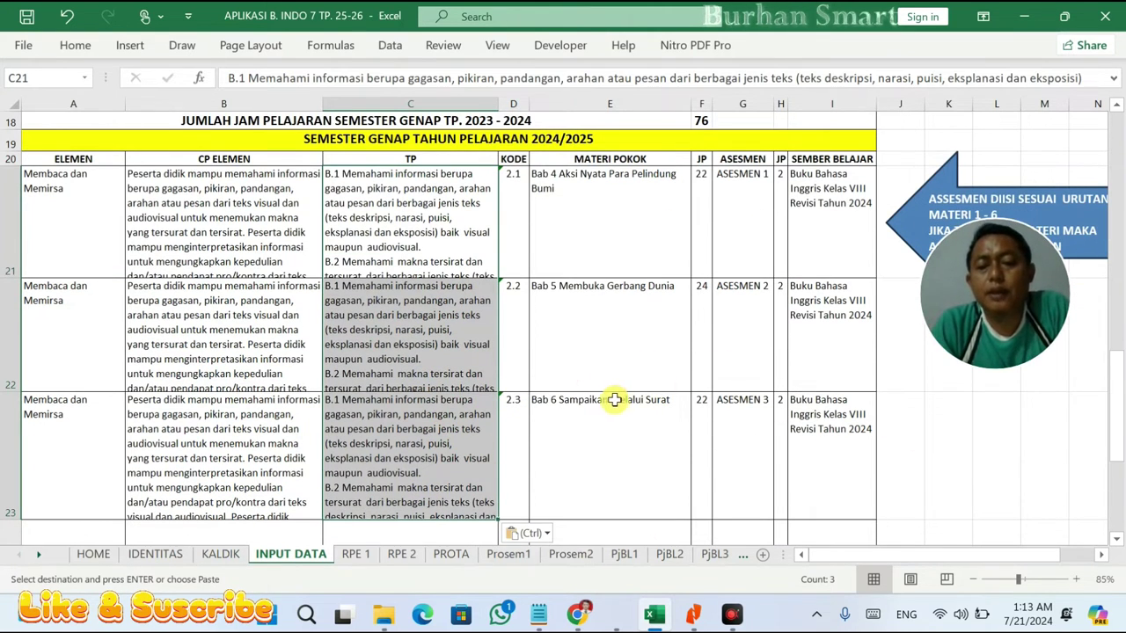
# - Clear the Semester Genap JP cells F21:F23 and select the Semester Ganjil JP cells F10:F12
pyautogui.moveTo(696, 194); pyautogui.dragTo(700, 429)
pyautogui.press('Escape')
pyautogui.scroll(5, 701, 426)
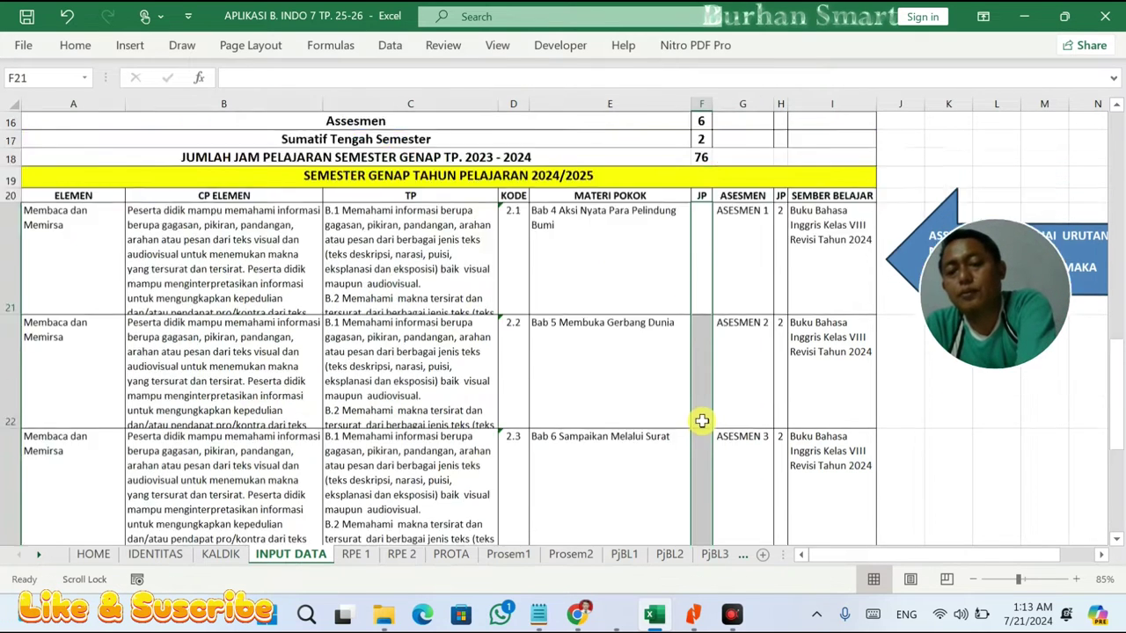
pyautogui.moveTo(701, 421); pyautogui.dragTo(703, 352)
pyautogui.scroll(3, 704, 351)
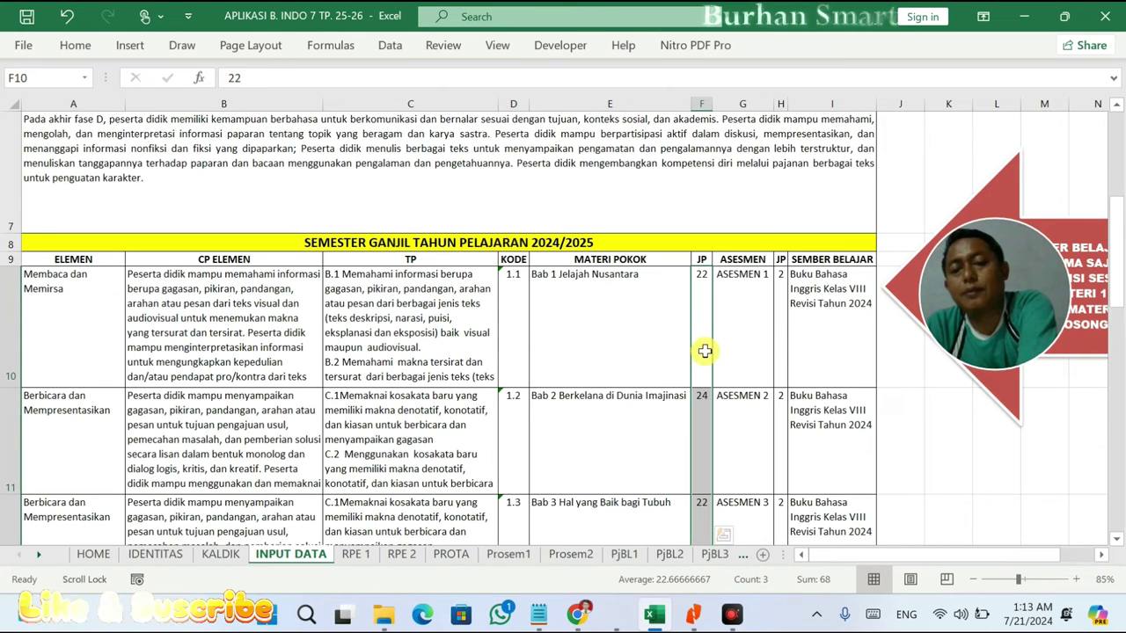
# - Try clearing the ANBK row from the list of ineffective weeks on the RPE 1 sheet
pyautogui.click(367, 561)
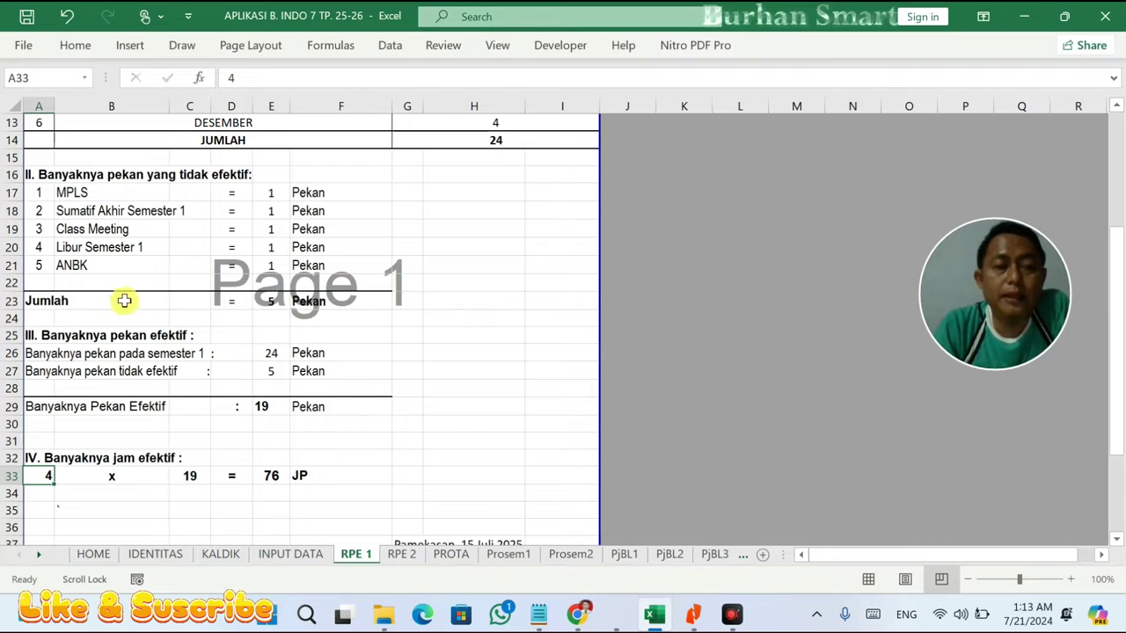
pyautogui.moveTo(36, 268); pyautogui.dragTo(387, 267)
pyautogui.press('Delete')
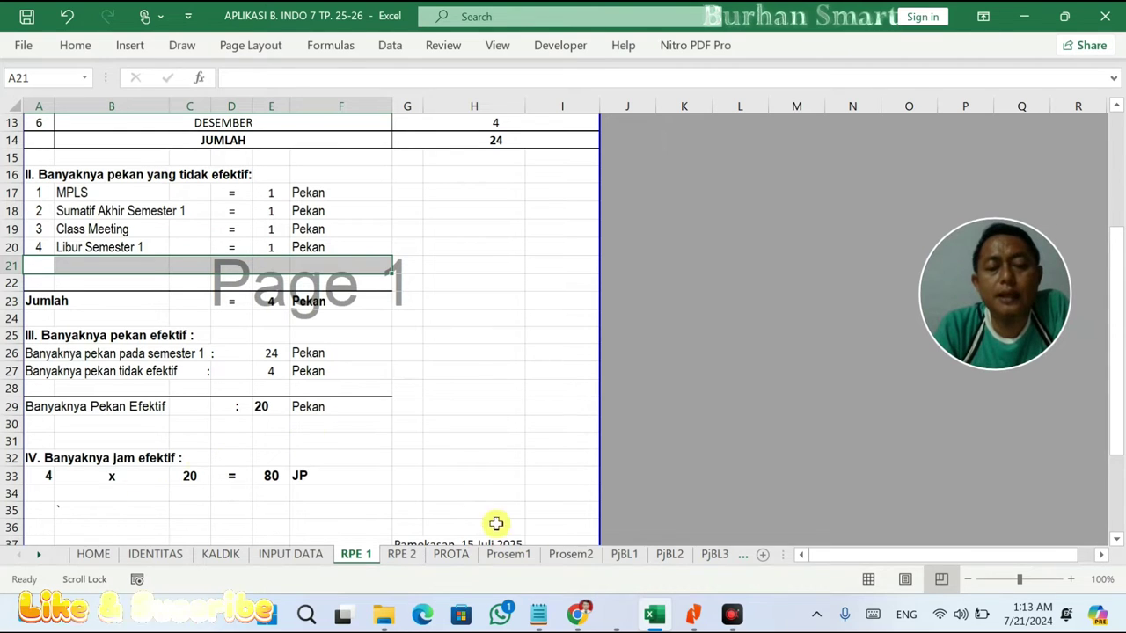
# - Switch to Chrome and search Google Images for "struktur kurikulum merdeka fase d" in a new tab
pyautogui.click(576, 614)
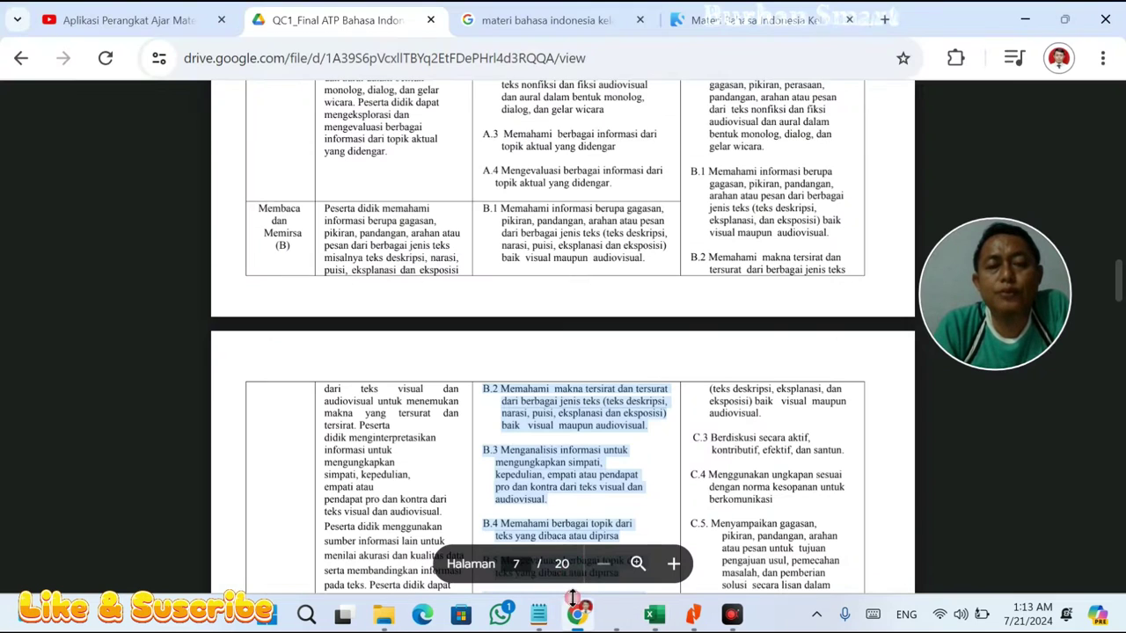
pyautogui.click(885, 16)
pyautogui.write('STR')
pyautogui.press('Return')
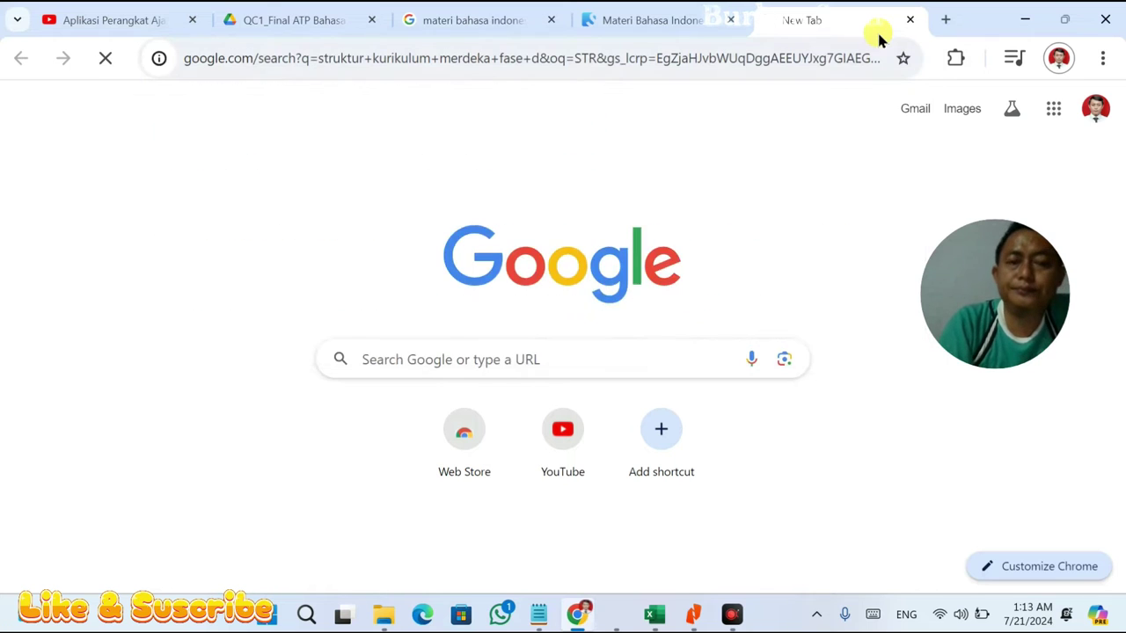
pyautogui.scroll(-1, 890, 137)
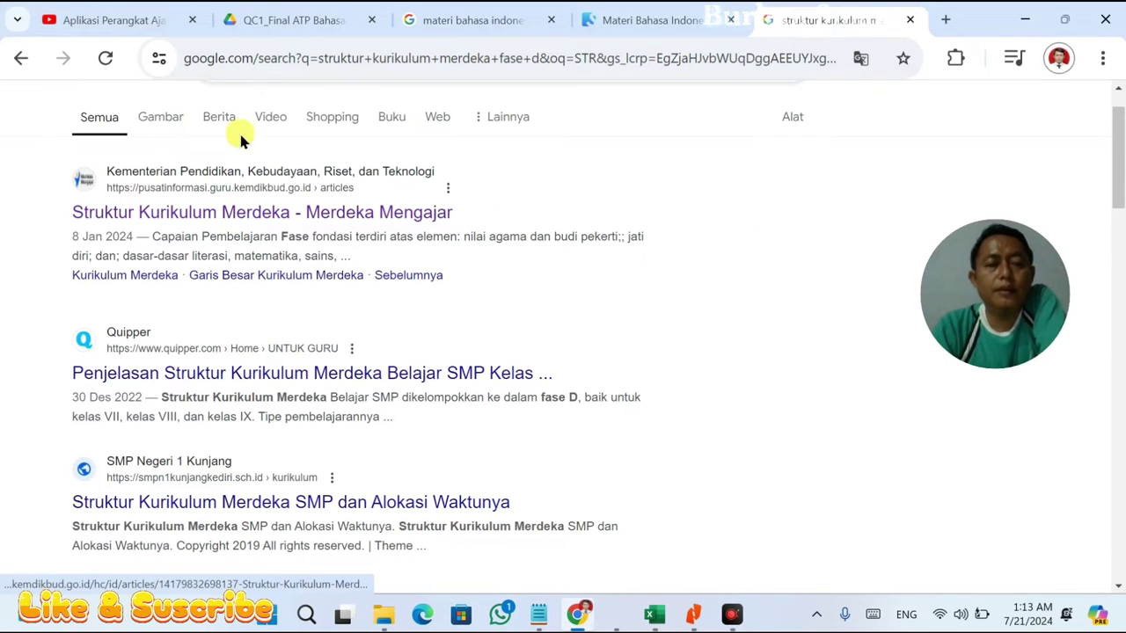
pyautogui.click(161, 127)
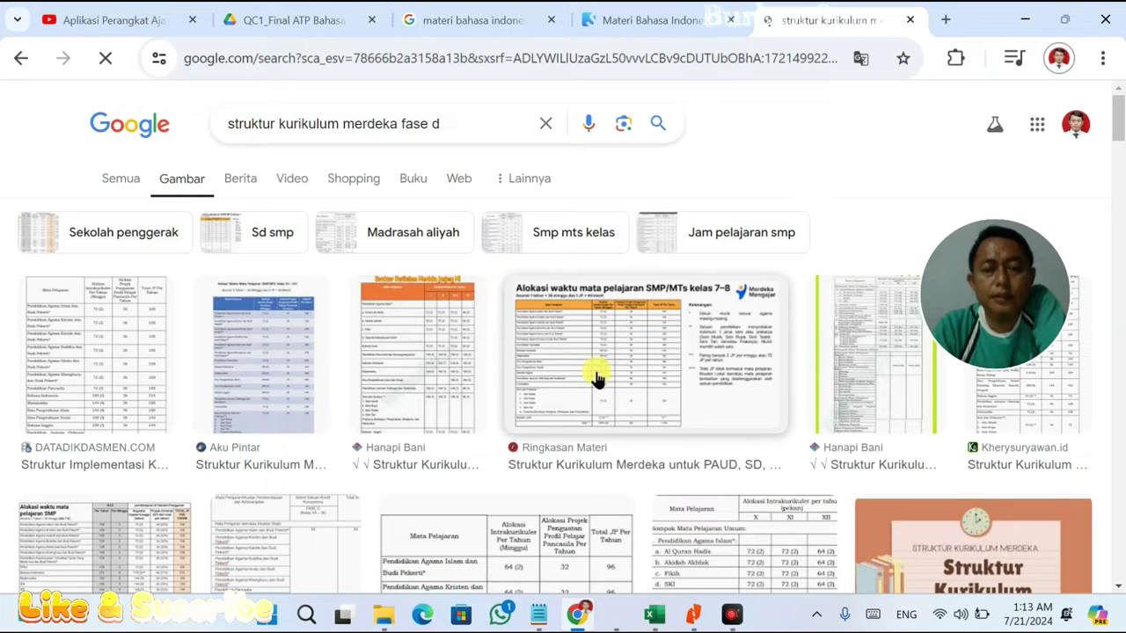
# - Open the Ringkasan Materi image result "Alokasi waktu mata pelajaran SMP/MTs kelas 7–8" in a new tab to read the hours allocation
pyautogui.rightClick(604, 378)
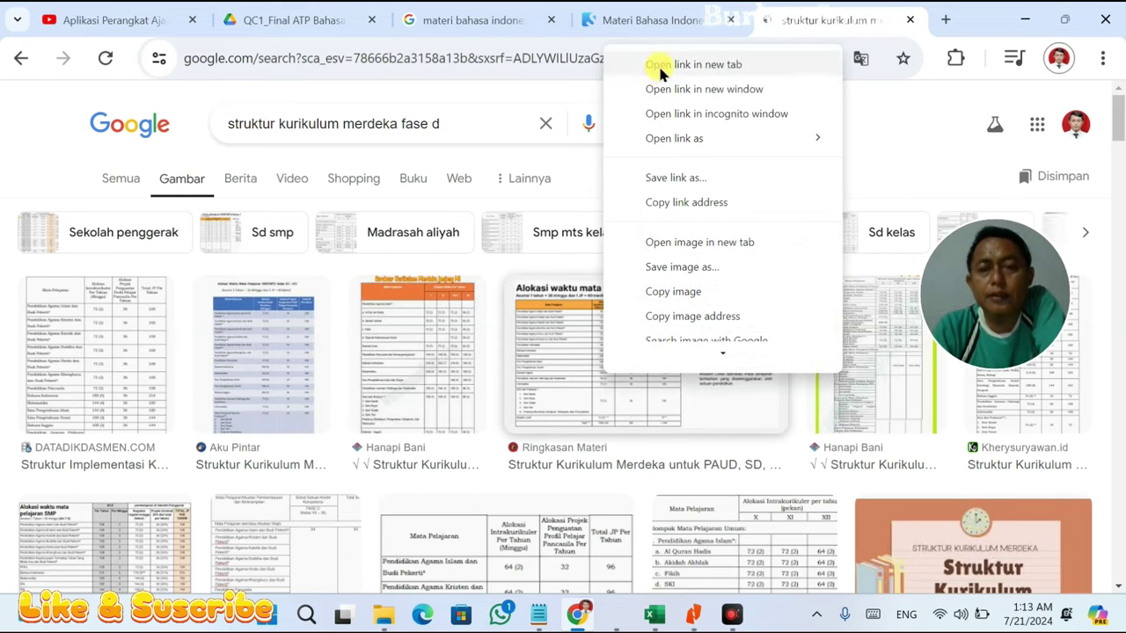
pyautogui.click(659, 65)
pyautogui.click(857, 19)
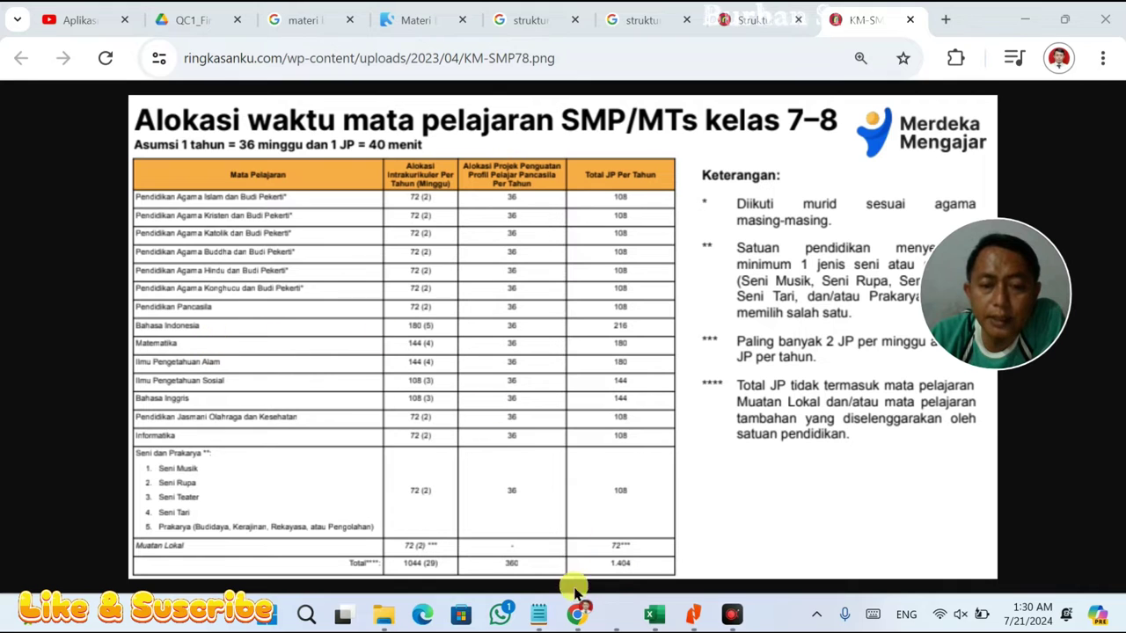
# - Return to Excel and set the hours per week in cell A33 of the RPE 1 sheet to 5
pyautogui.click(657, 616)
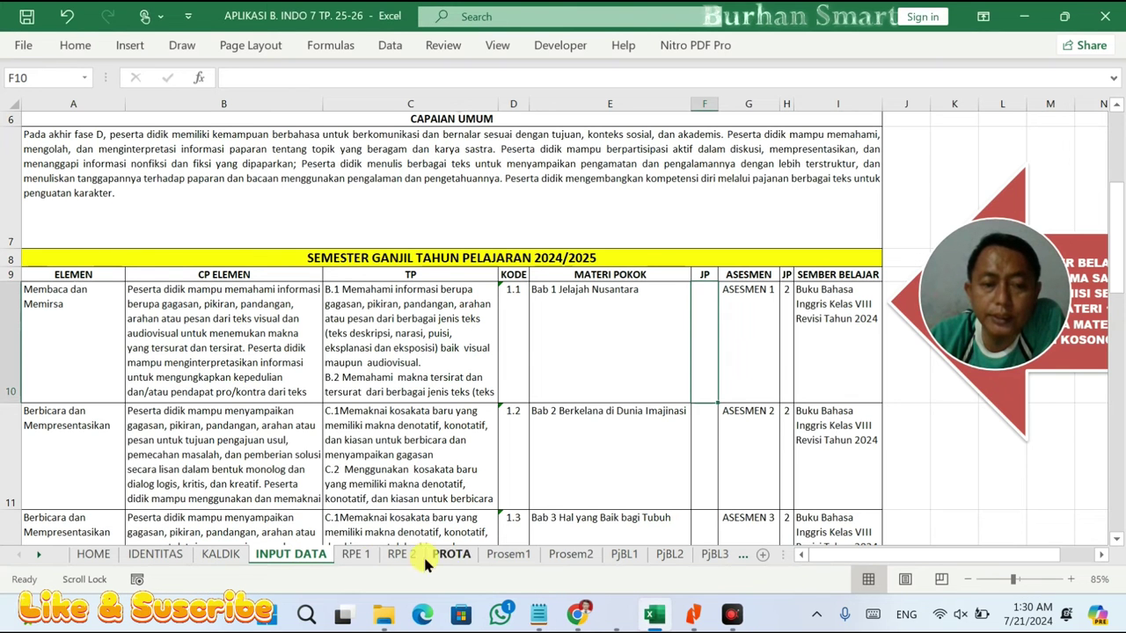
pyautogui.click(366, 561)
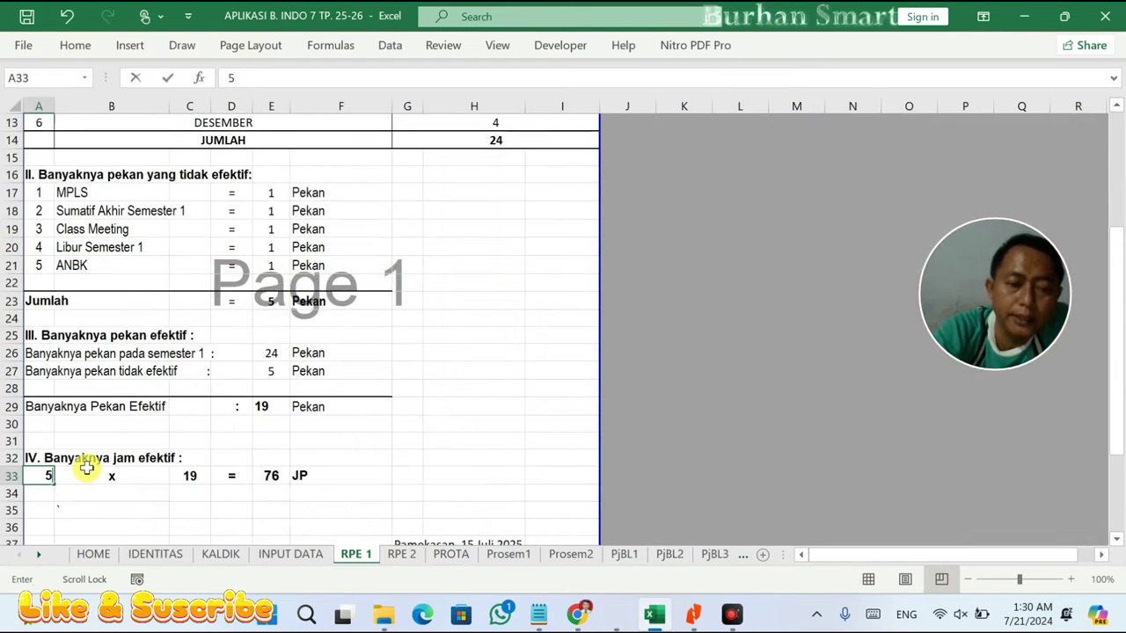
pyautogui.write('5')
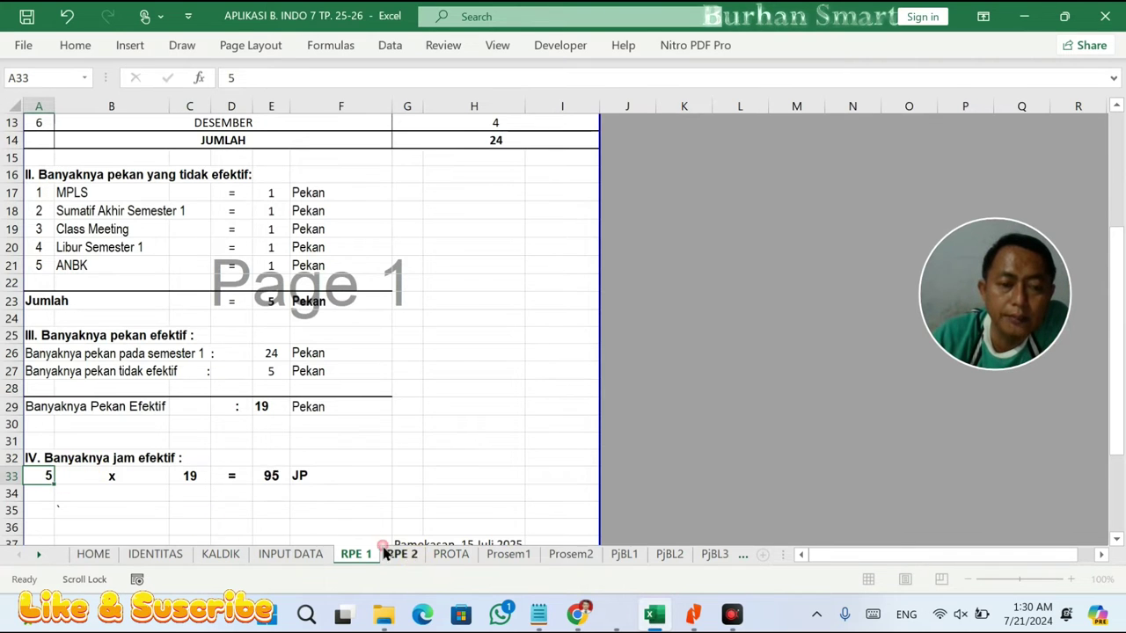
# - Set the hours per week in cell A34 of the RPE 2 sheet to 5 and review that sheet's week counts
pyautogui.click(402, 554)
pyautogui.click(53, 495)
pyautogui.write('5')
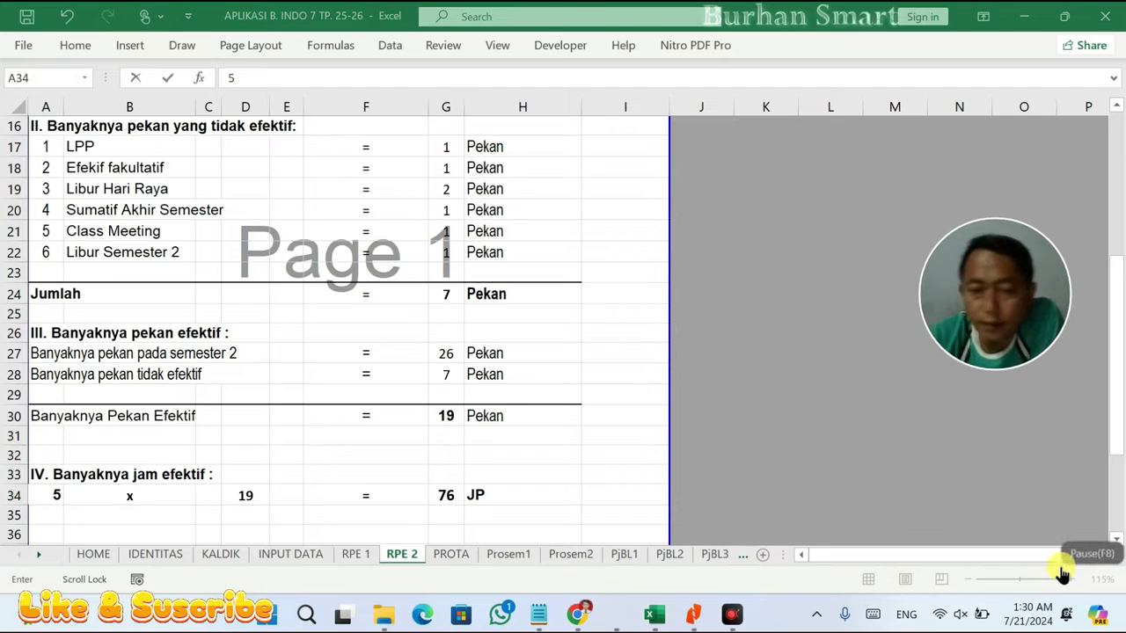
pyautogui.click(438, 350)
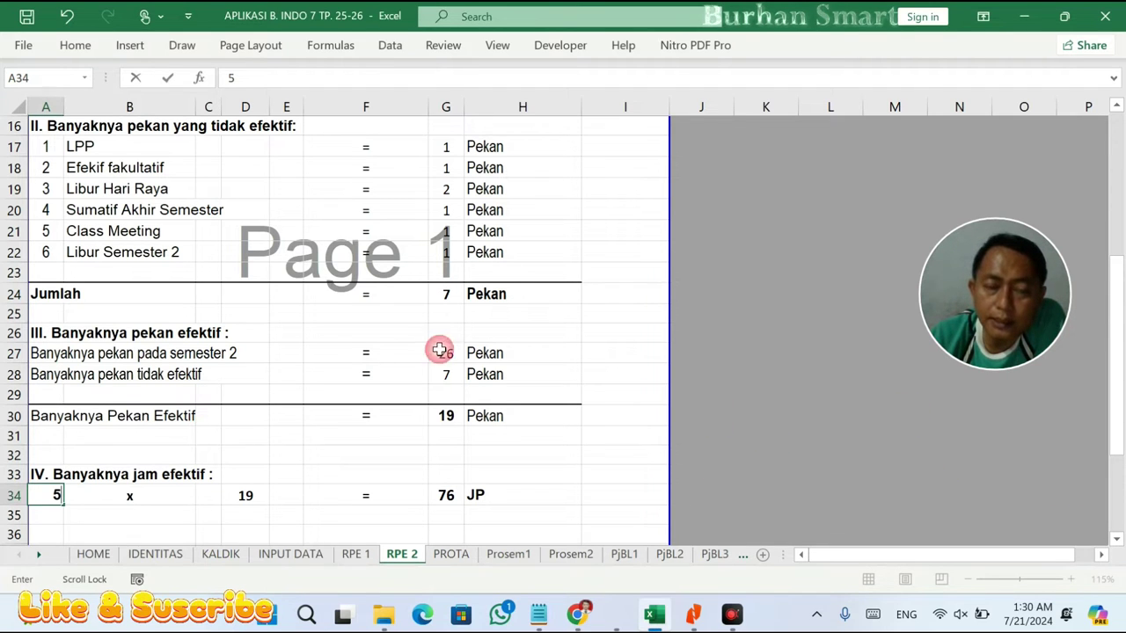
pyautogui.scroll(1, 439, 350)
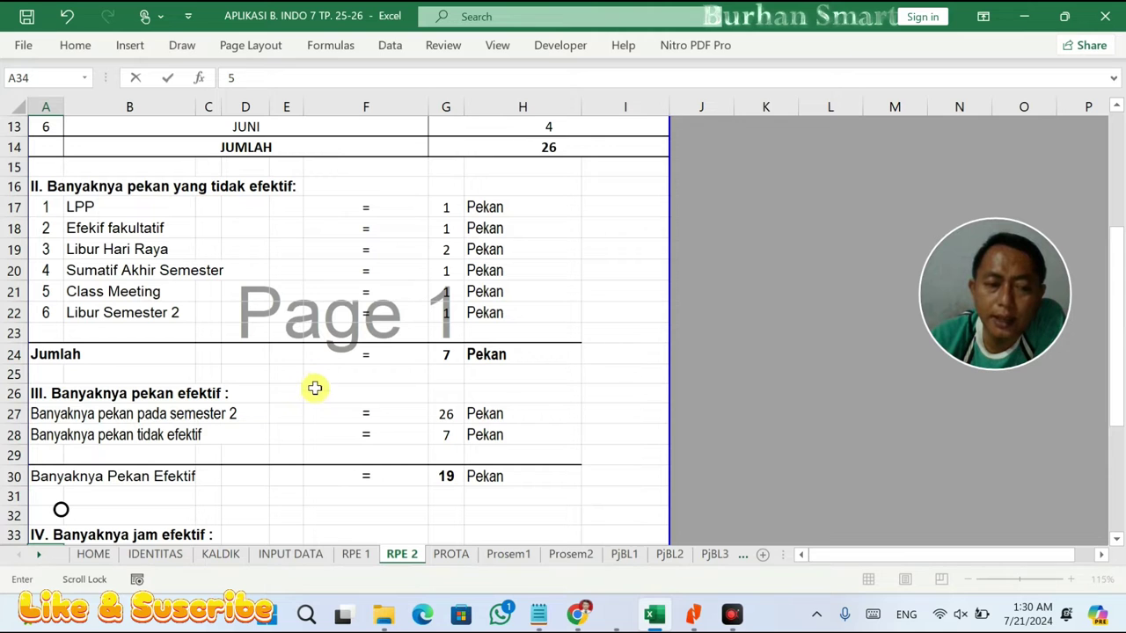
pyautogui.scroll(2, 398, 283)
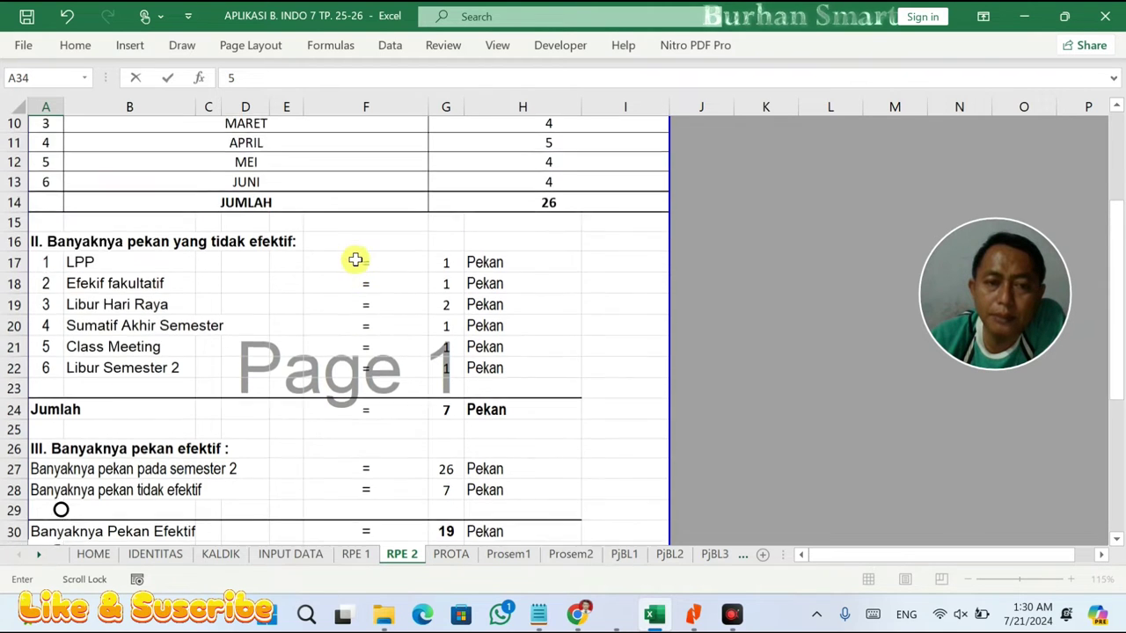
pyautogui.scroll(2, 396, 322)
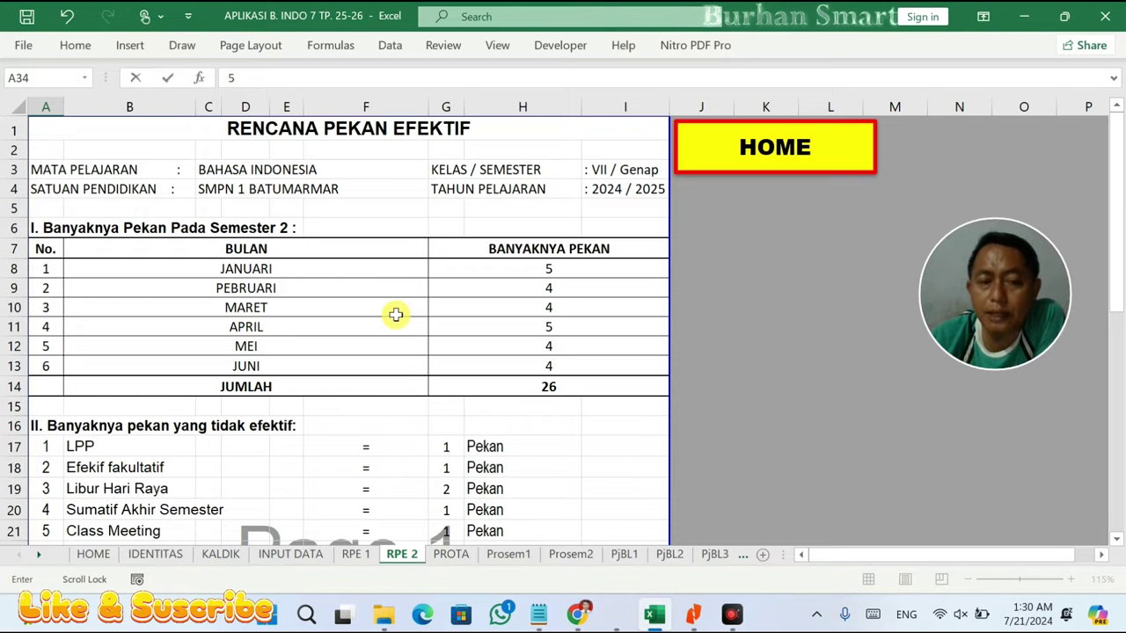
pyautogui.scroll(-4, 396, 314)
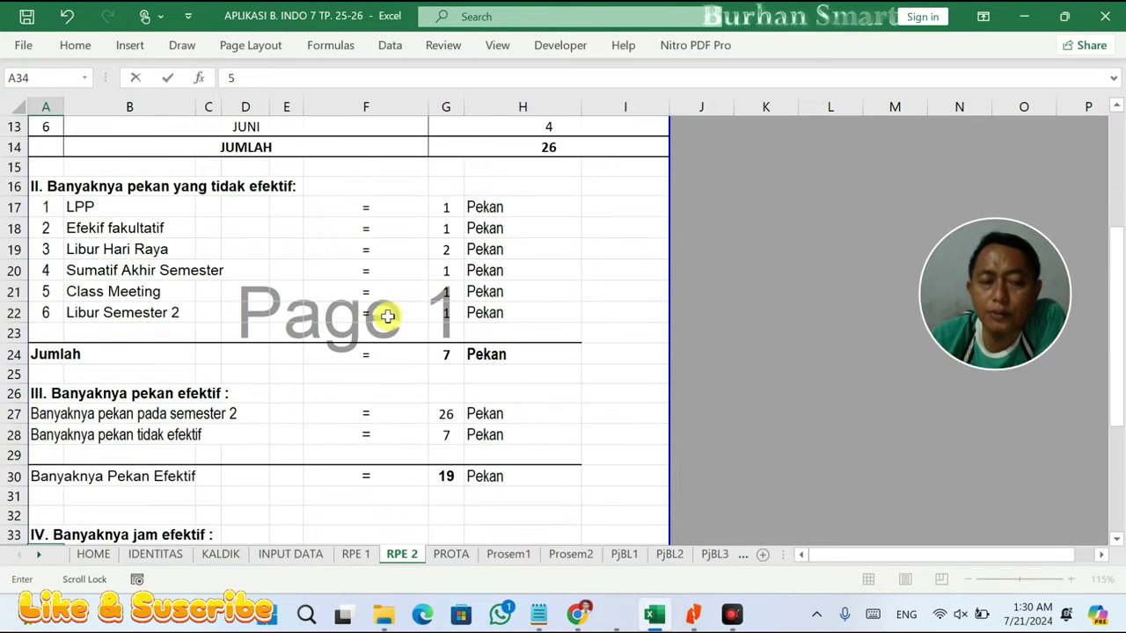
pyautogui.scroll(-3, 387, 317)
pyautogui.click(219, 356)
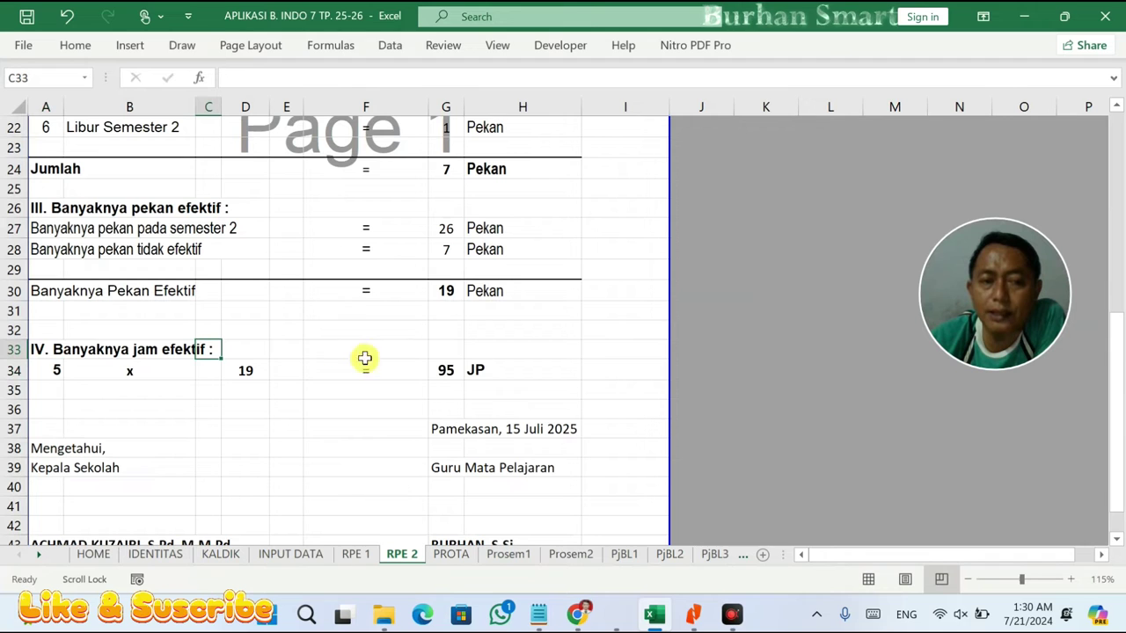
# - Check the KALDIK calendar and clear the ANBK row, A21:F21, from the ineffective weeks on the RPE 1 sheet
pyautogui.click(221, 554)
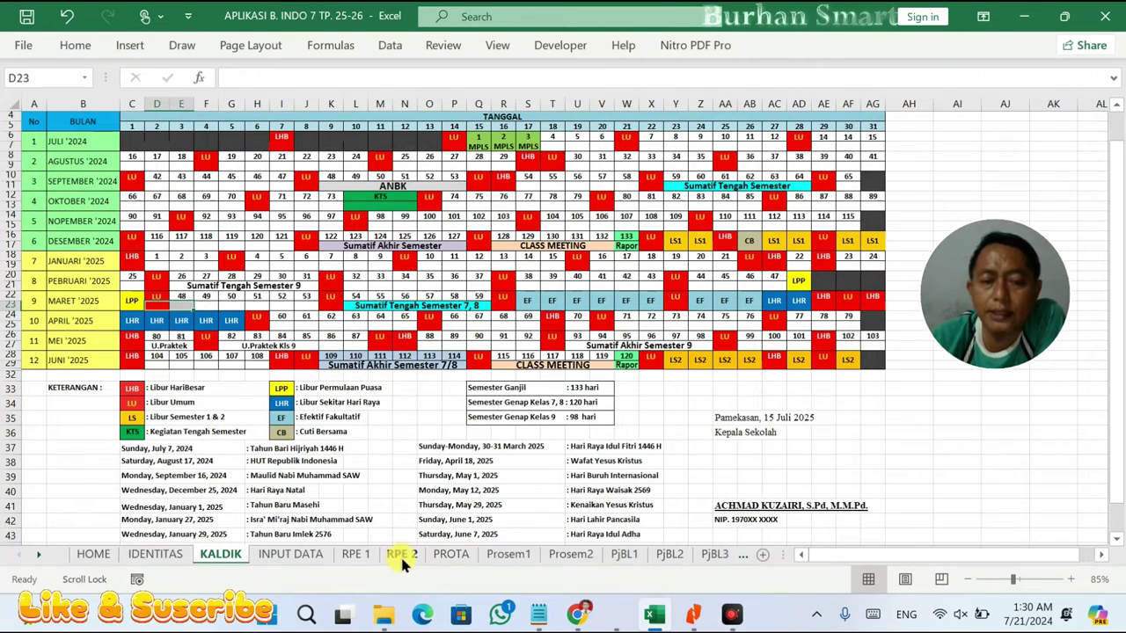
pyautogui.click(359, 555)
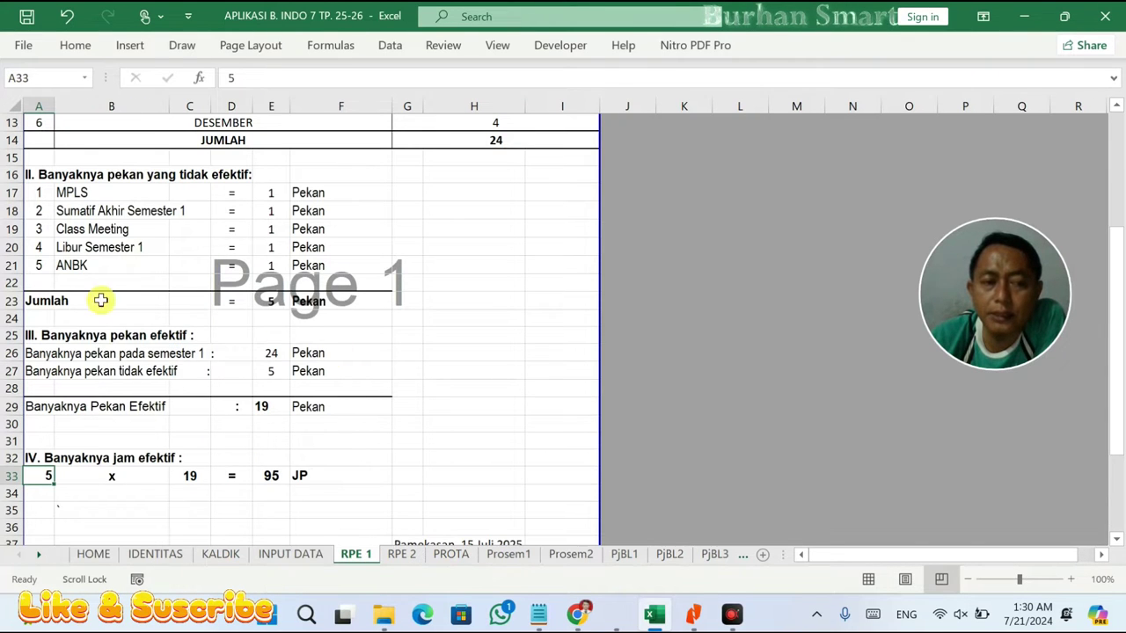
pyautogui.scroll(1, 83, 284)
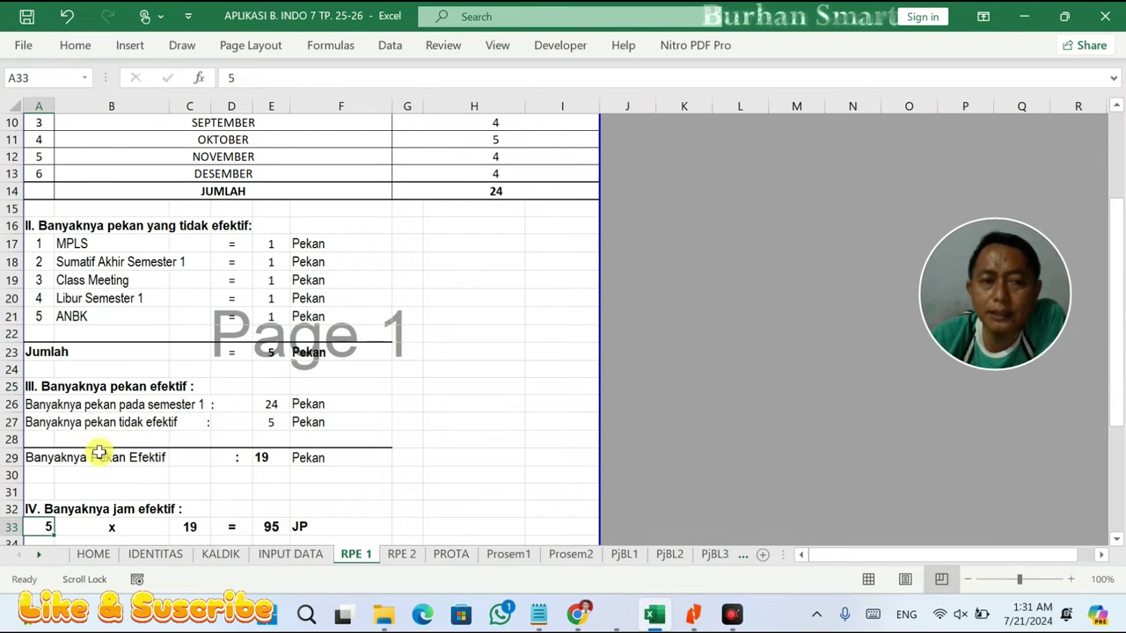
pyautogui.moveTo(38, 316); pyautogui.dragTo(305, 317)
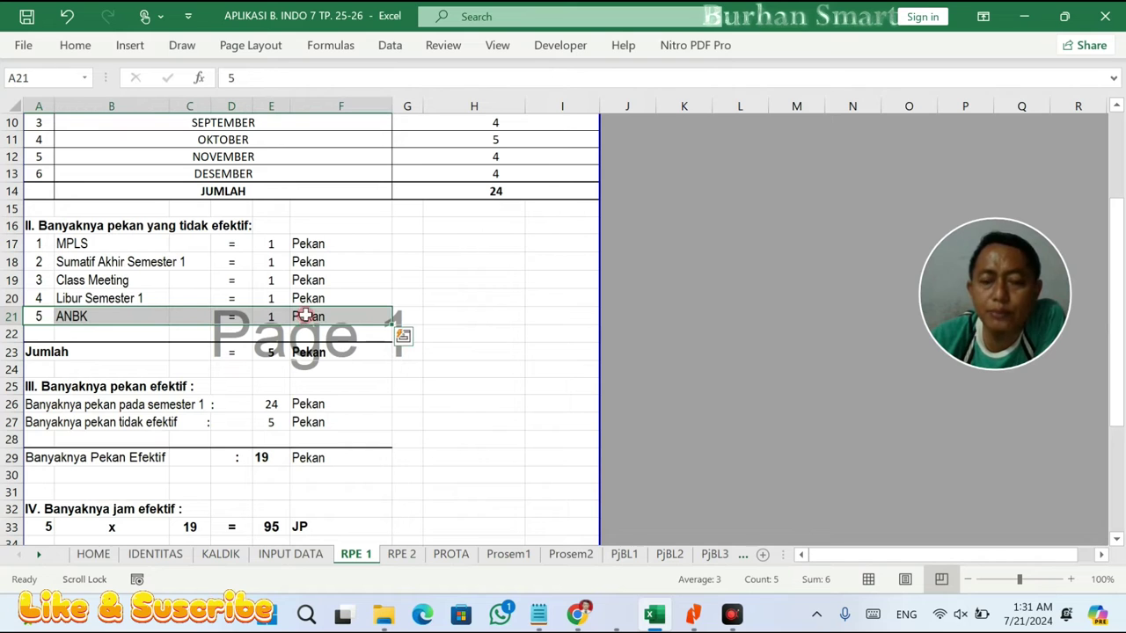
pyautogui.press('Delete')
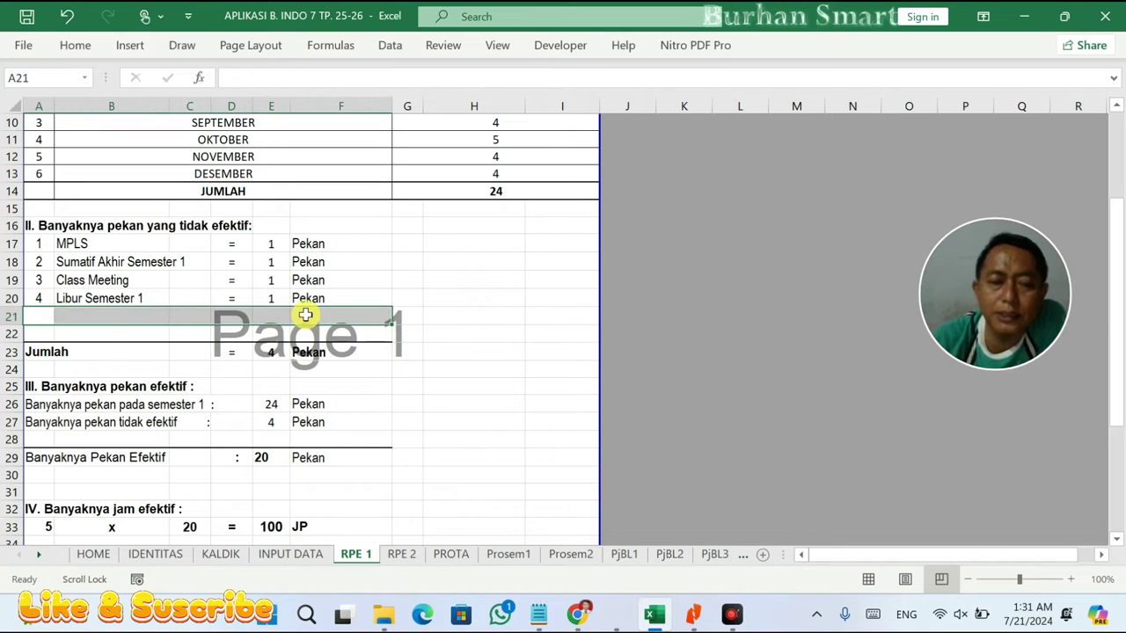
pyautogui.click(260, 462)
pyautogui.click(276, 528)
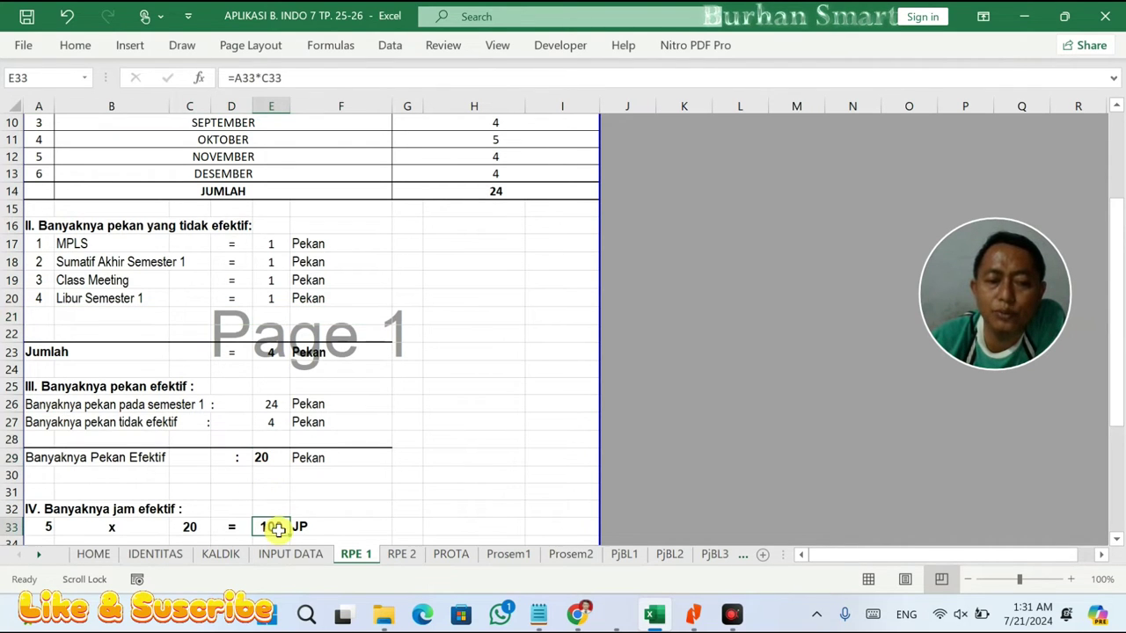
# - Review the list of ineffective weeks on the RPE 2 sheet
pyautogui.click(402, 554)
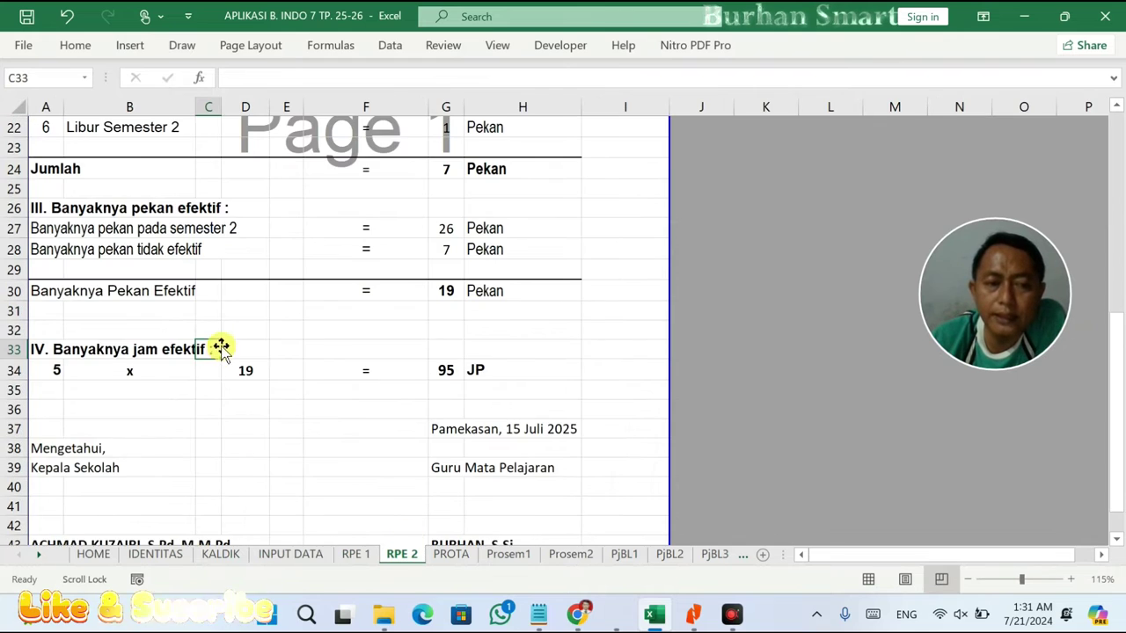
pyautogui.scroll(2, 216, 354)
pyautogui.scroll(1, 216, 354)
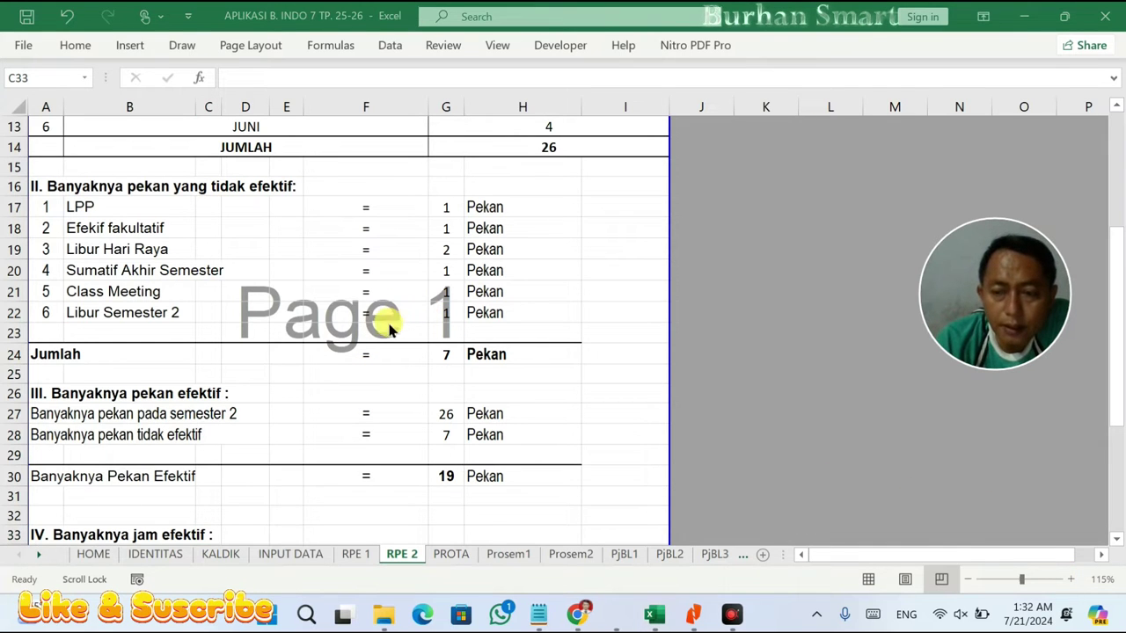
pyautogui.click(60, 332)
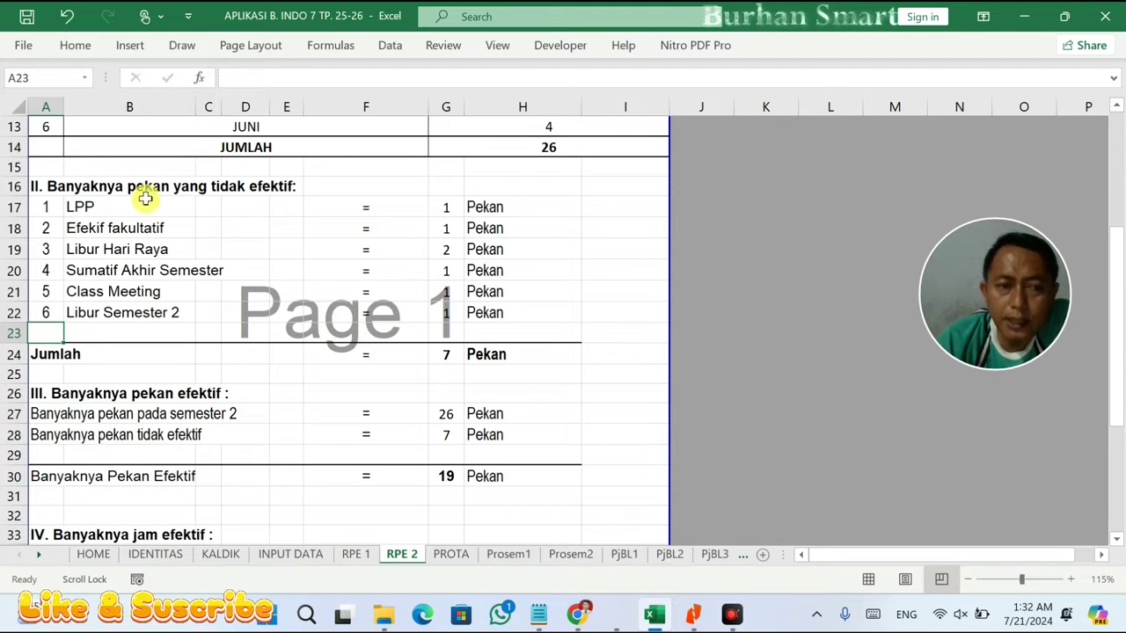
pyautogui.click(169, 187)
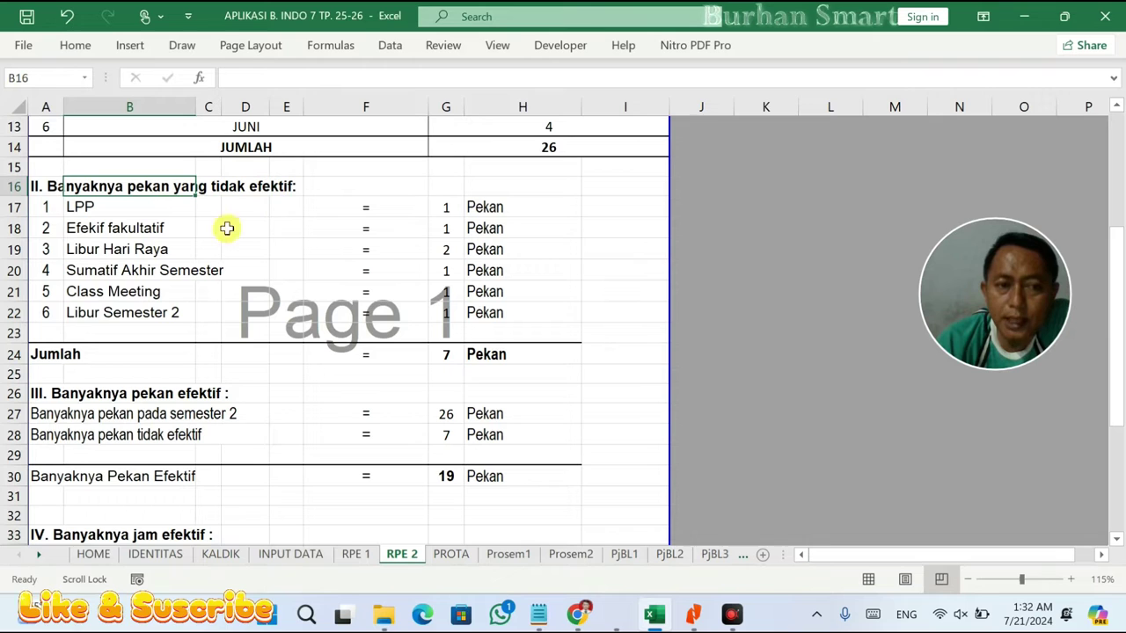
# - Add item 7, "Ujian Sekolah Kelas IX", in row 23 of the ineffective weeks list on the RPE 2 sheet
pyautogui.click(46, 329)
pyautogui.write('7')
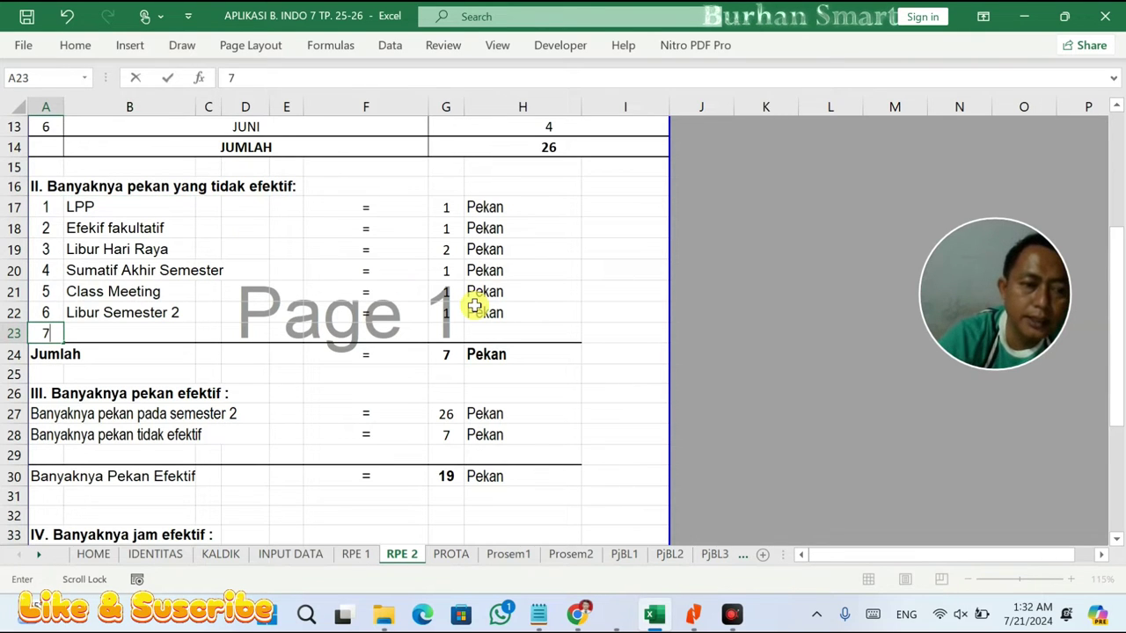
pyautogui.click(112, 328)
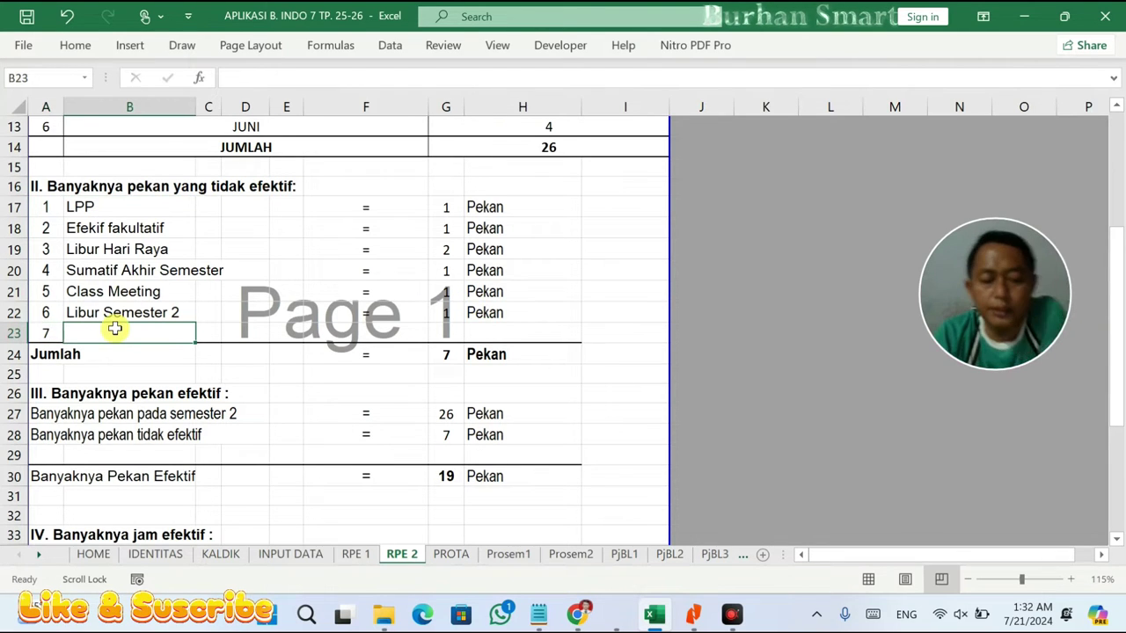
pyautogui.write('Ujian Se')
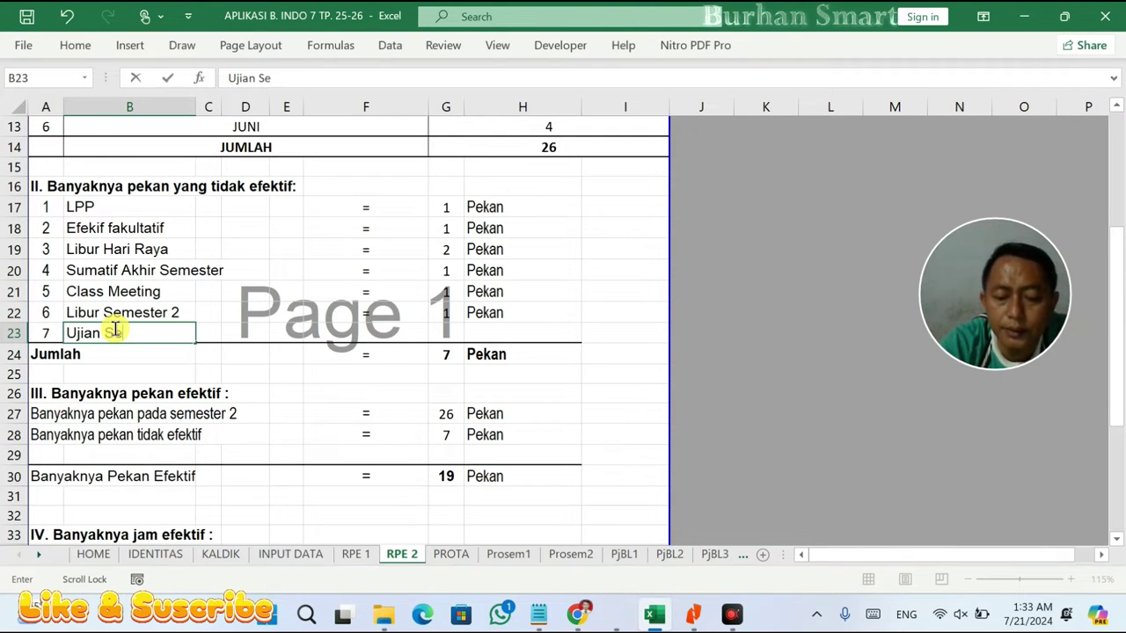
pyautogui.write('kolah Kelas IX')
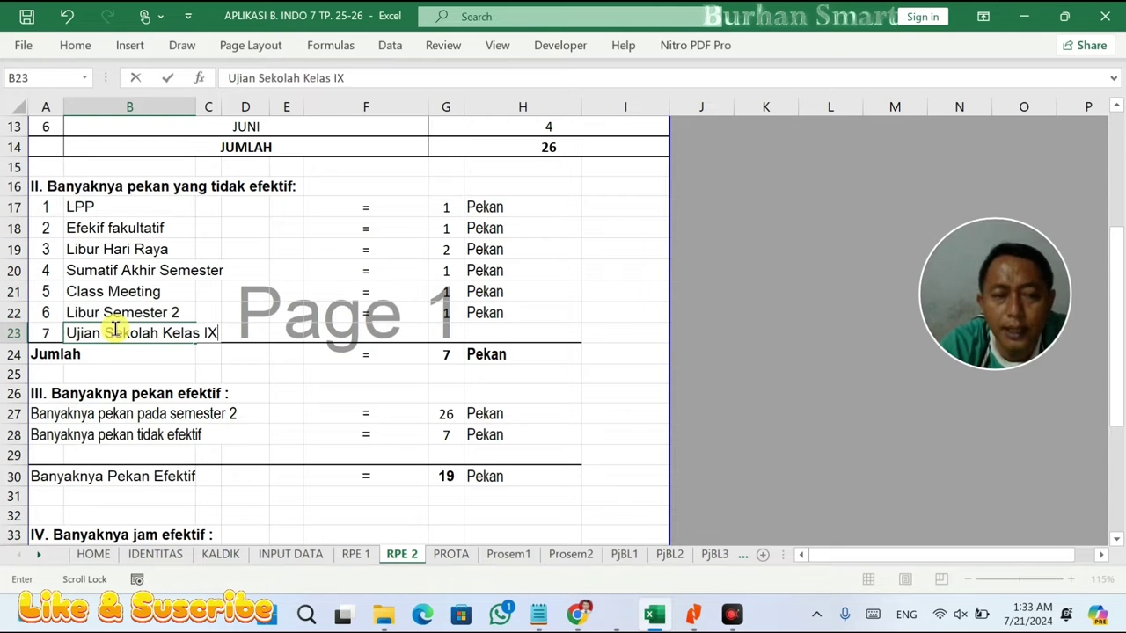
# - Enter a literal equals sign as text in cell F23 of the Ujian Sekolah Kelas IX row
pyautogui.click(367, 329)
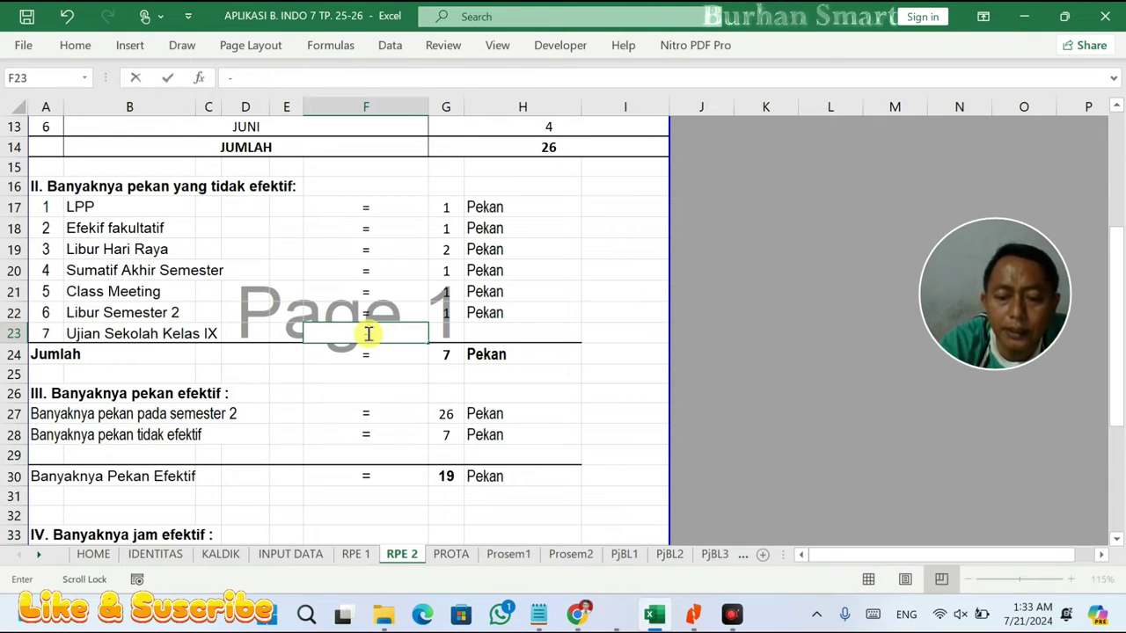
pyautogui.doubleClick(367, 333)
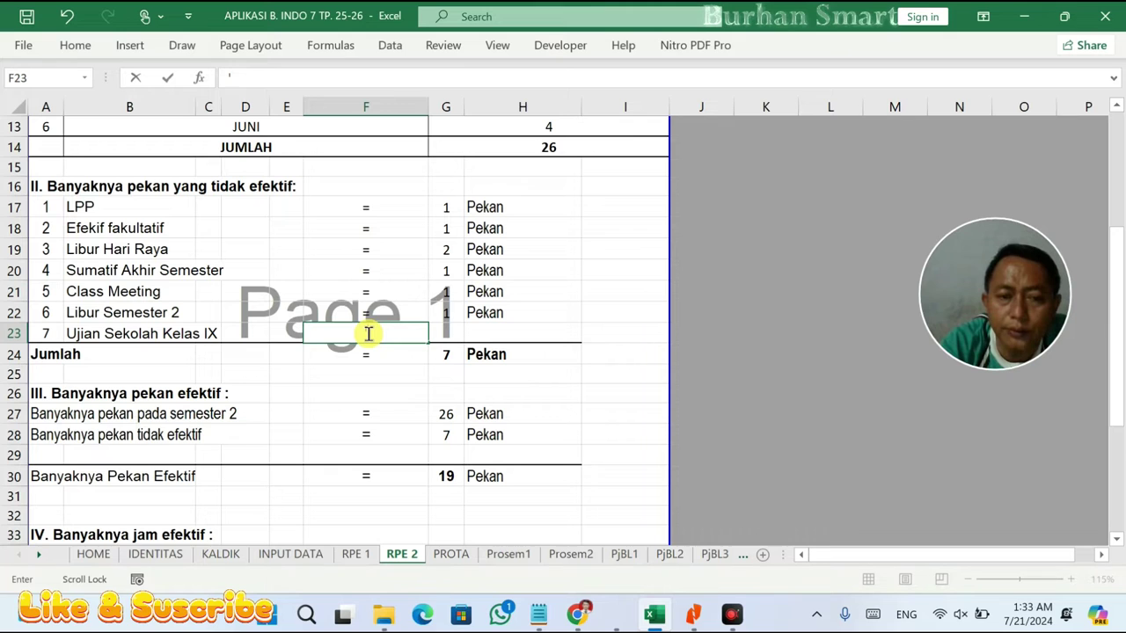
pyautogui.write("'=")
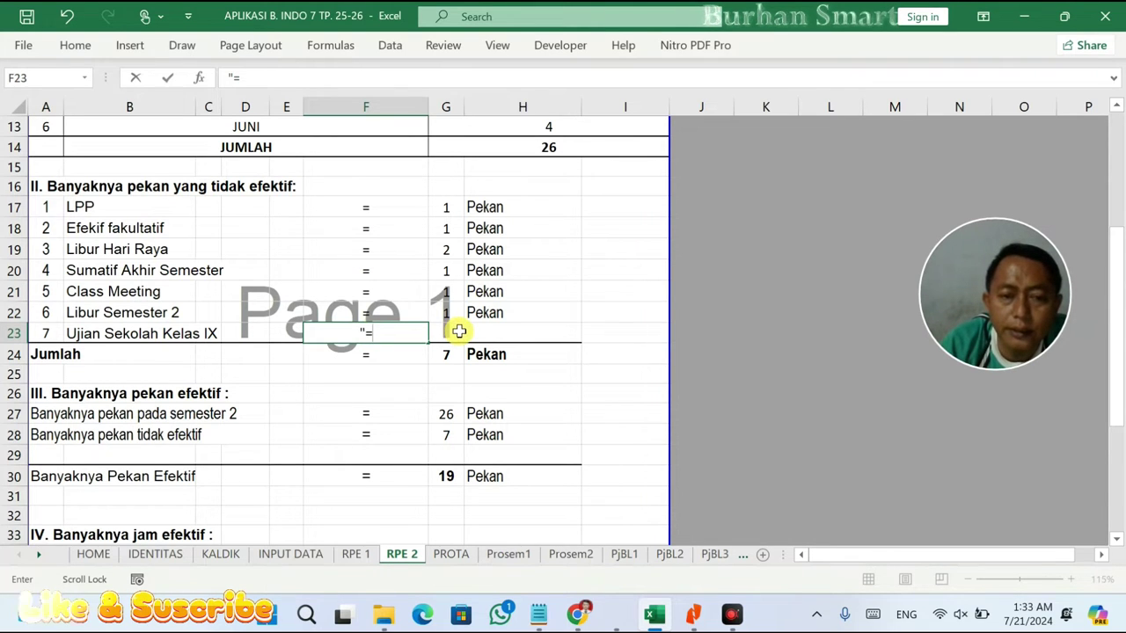
pyautogui.click(459, 329)
pyautogui.doubleClick(370, 332)
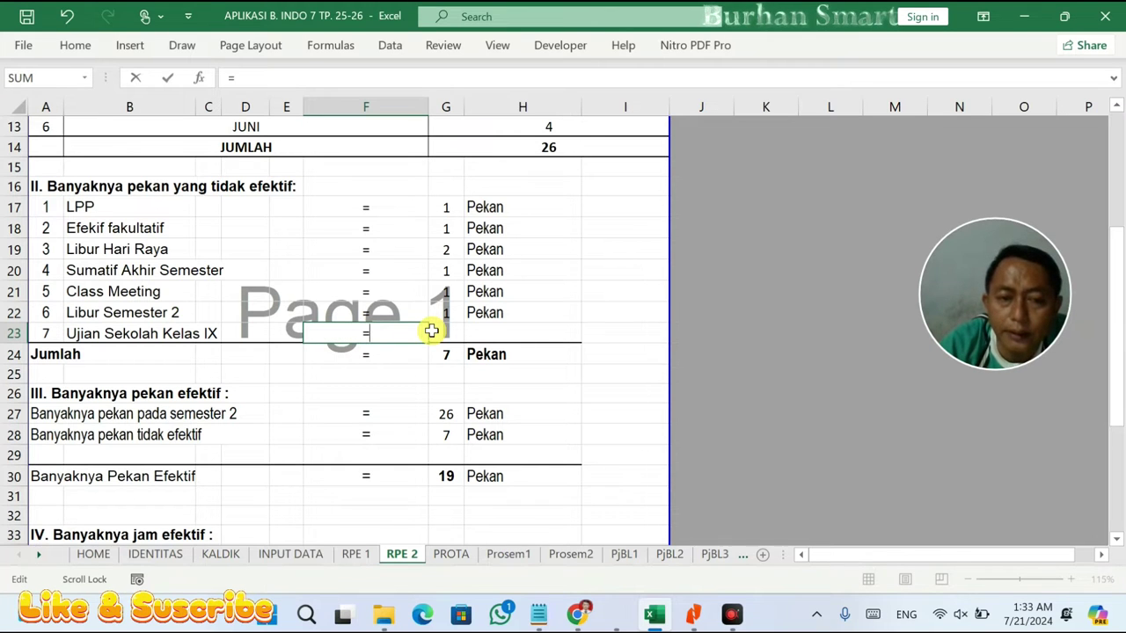
pyautogui.click(450, 329)
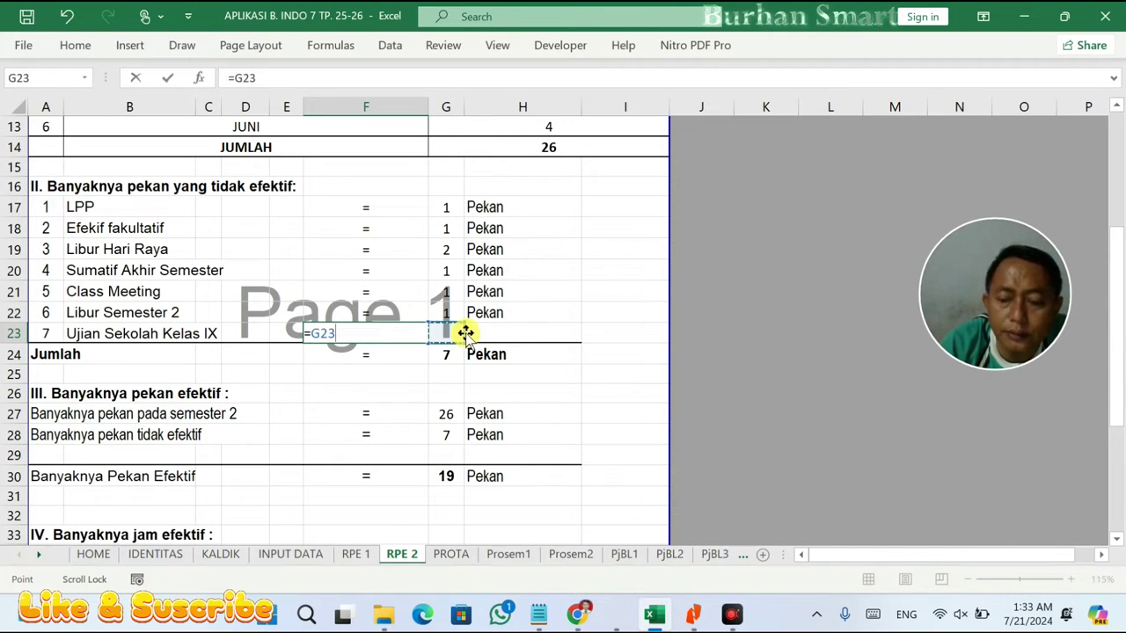
pyautogui.press('Return')
pyautogui.doubleClick(402, 334)
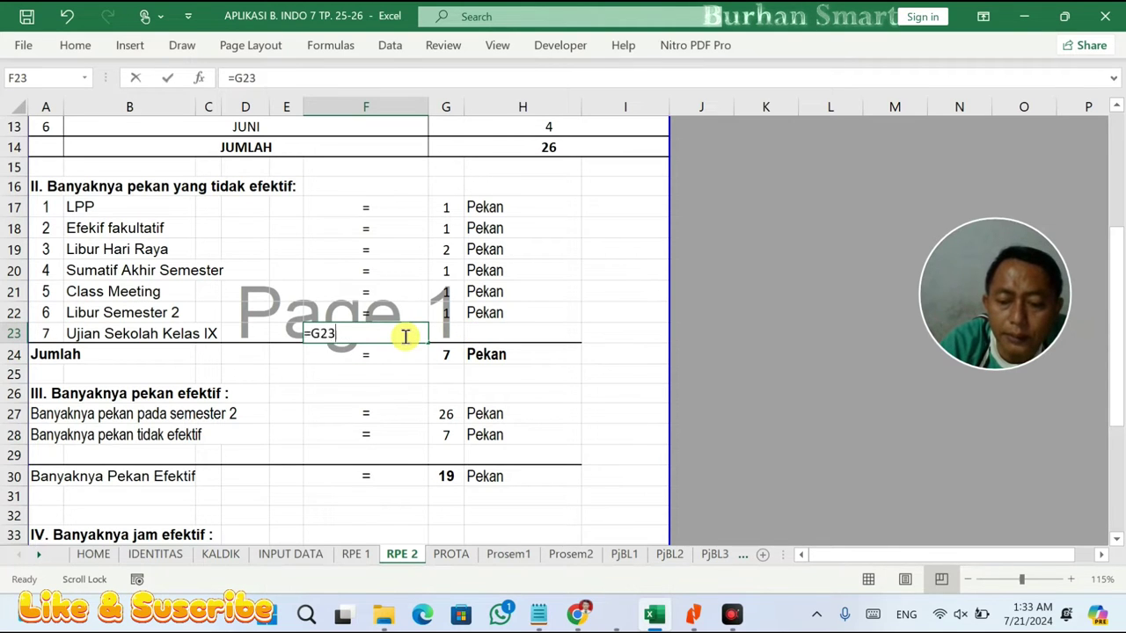
pyautogui.write("'=")
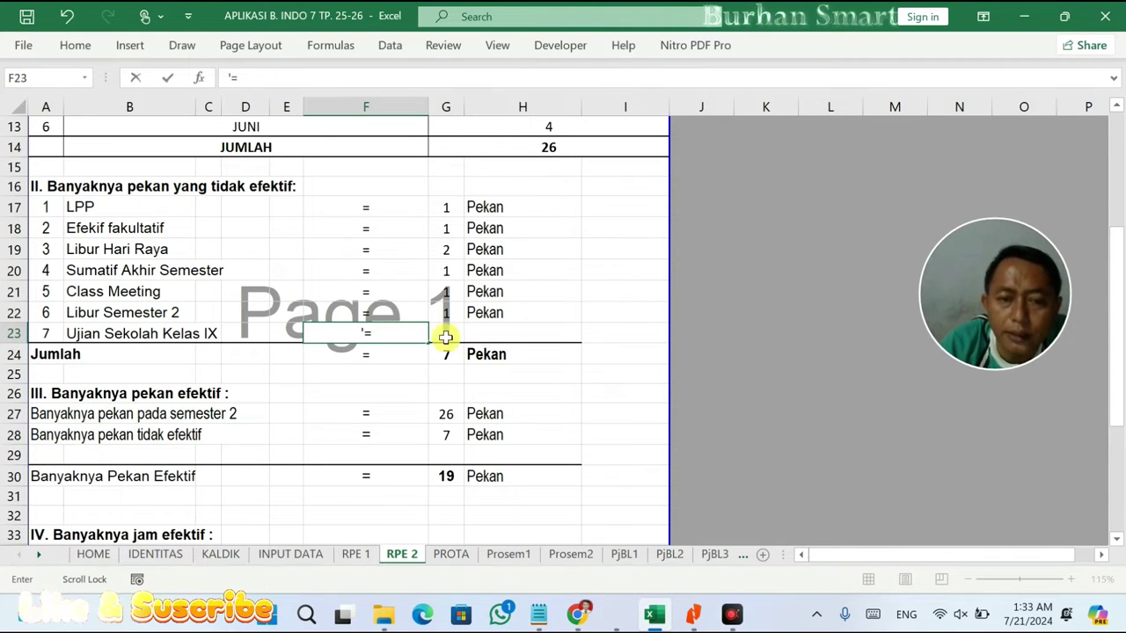
pyautogui.click(483, 334)
# - Set the Ujian Sekolah Kelas IX duration to 1 in G23 with the unit "Pekan" in H23
pyautogui.click(446, 335)
pyautogui.write('1')
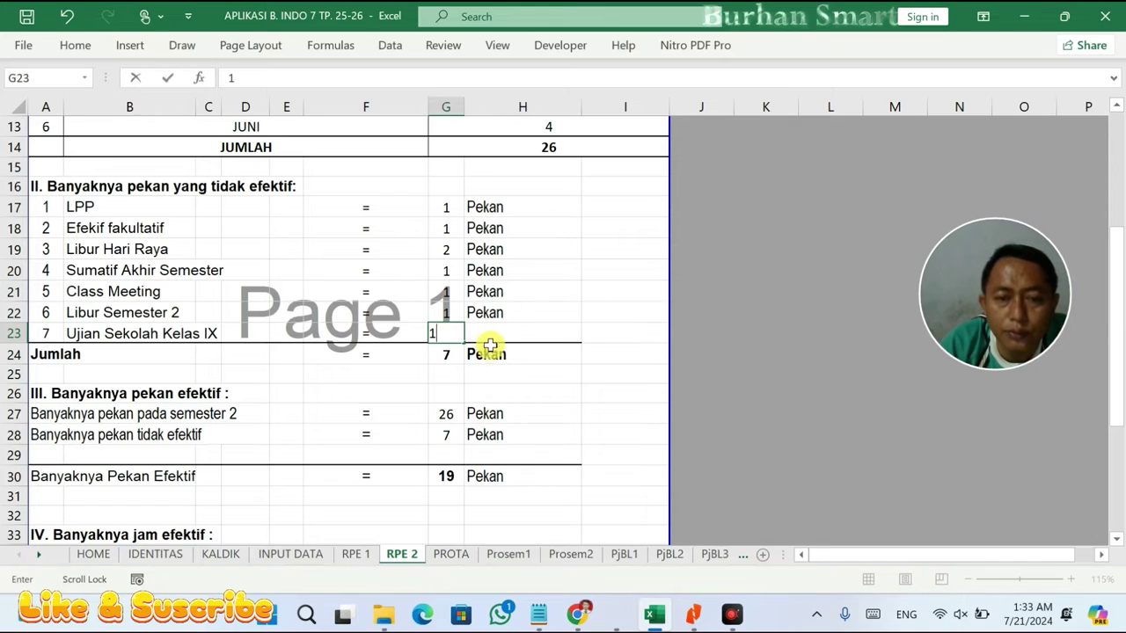
pyautogui.click(492, 333)
pyautogui.write('pekan')
pyautogui.press('Return')
# - Check the ineffective-week, effective-week and lesson-hour totals on the RPE 2 sheet and compare the effective lesson hours with RPE 1
pyautogui.click(447, 357)
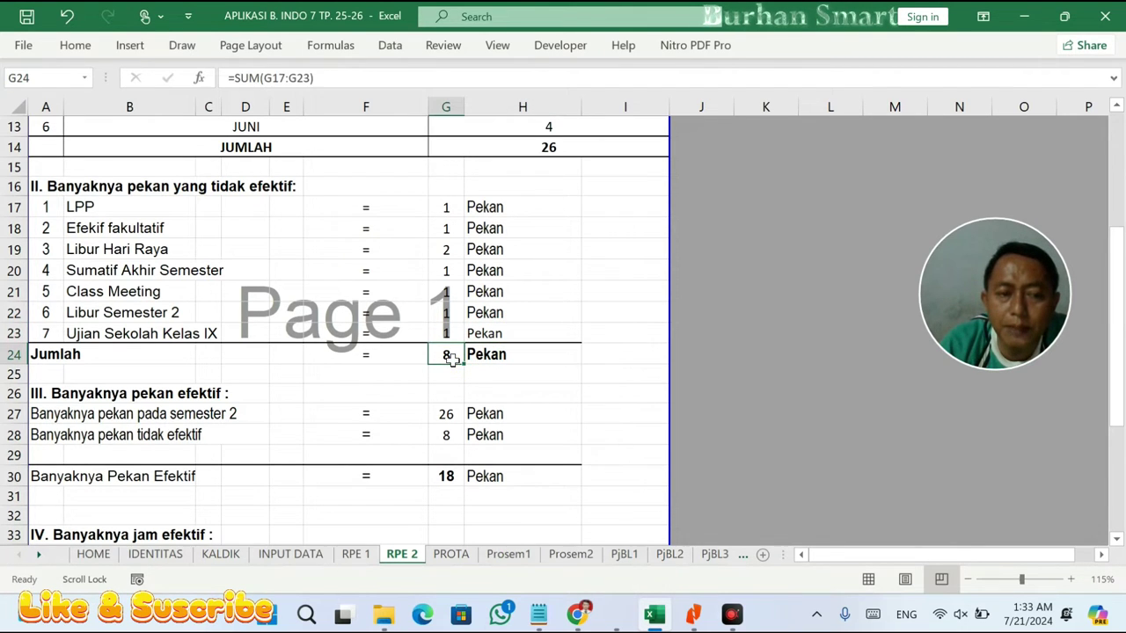
pyautogui.click(443, 413)
pyautogui.click(526, 148)
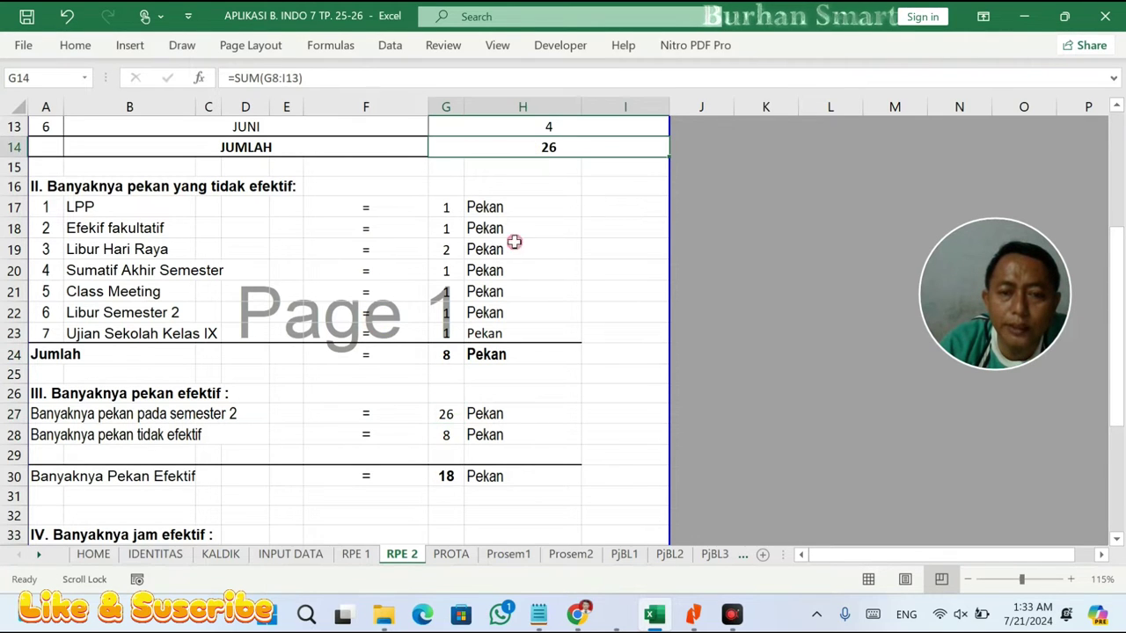
pyautogui.click(449, 472)
pyautogui.scroll(-1, 401, 476)
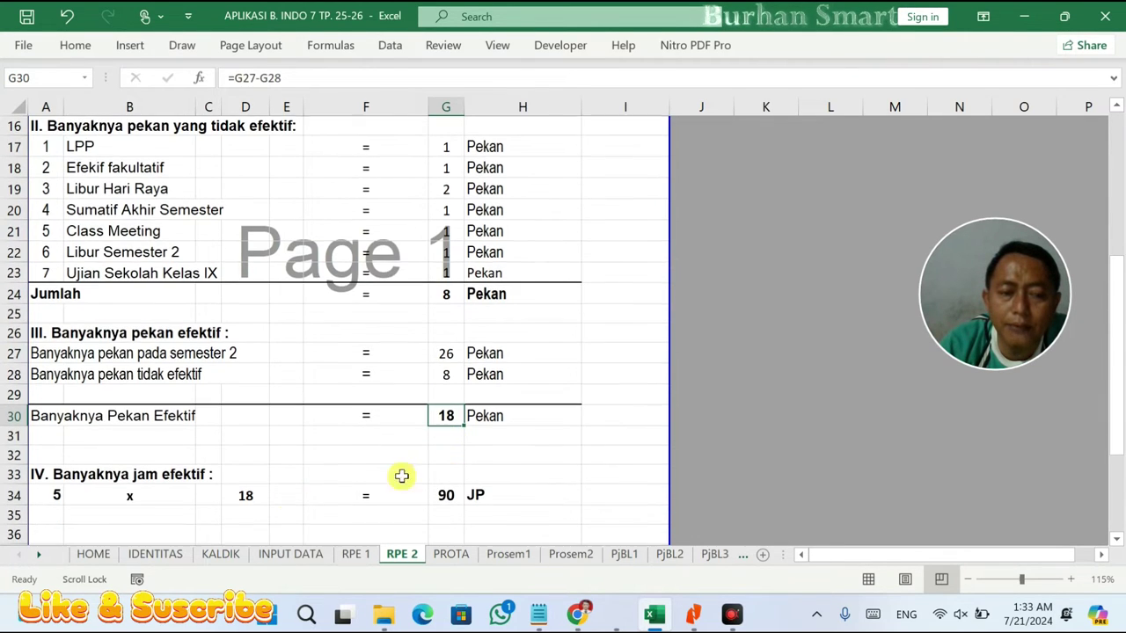
pyautogui.click(93, 499)
pyautogui.click(445, 495)
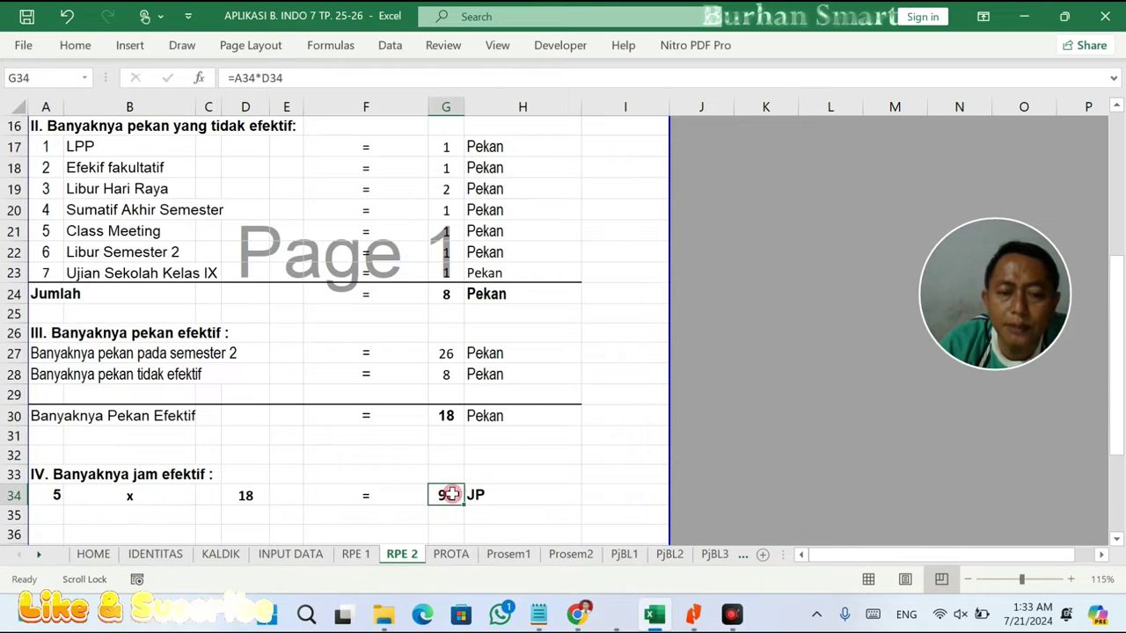
pyautogui.click(355, 554)
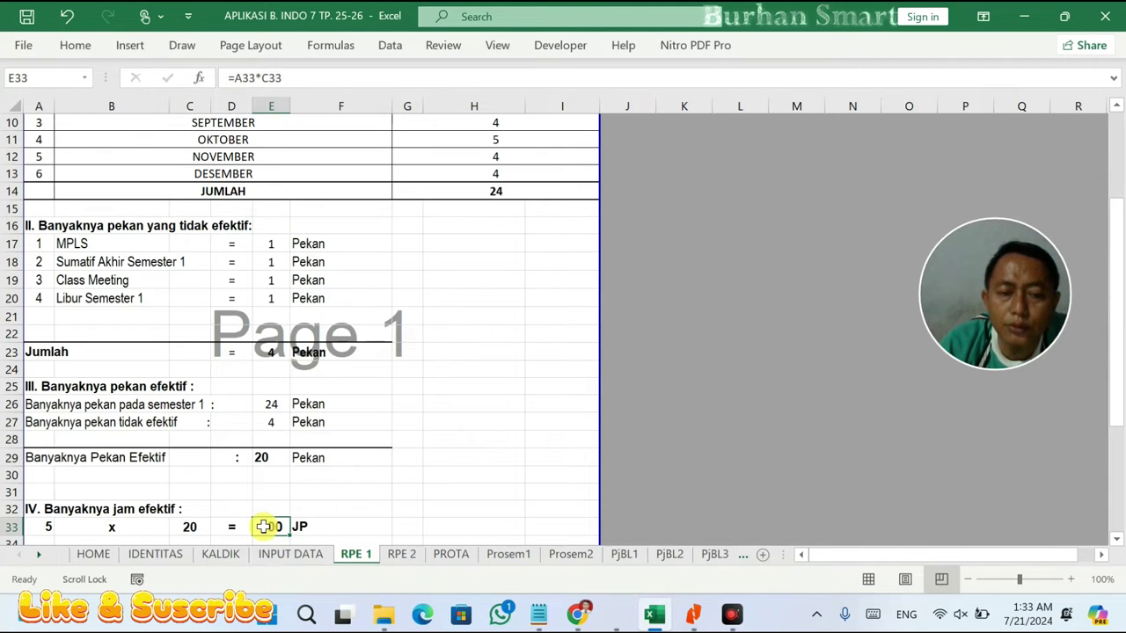
pyautogui.click(401, 554)
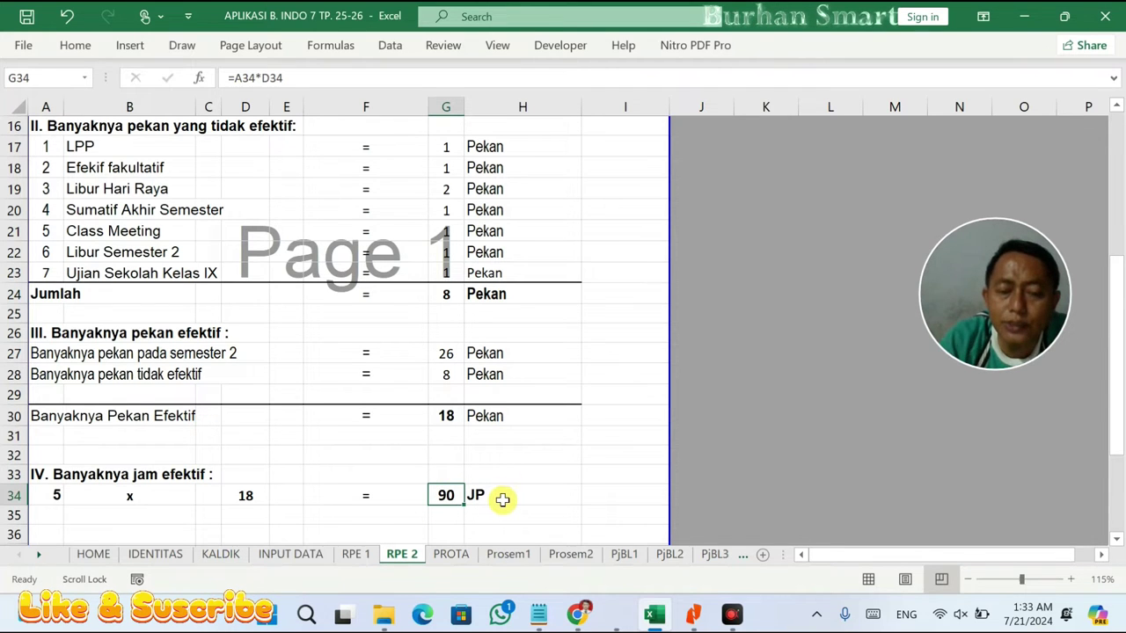
# - Review the first-semester JP total in F18 and the assessment hours in H10 and H11 on the INPUT DATA sheet
pyautogui.click(275, 555)
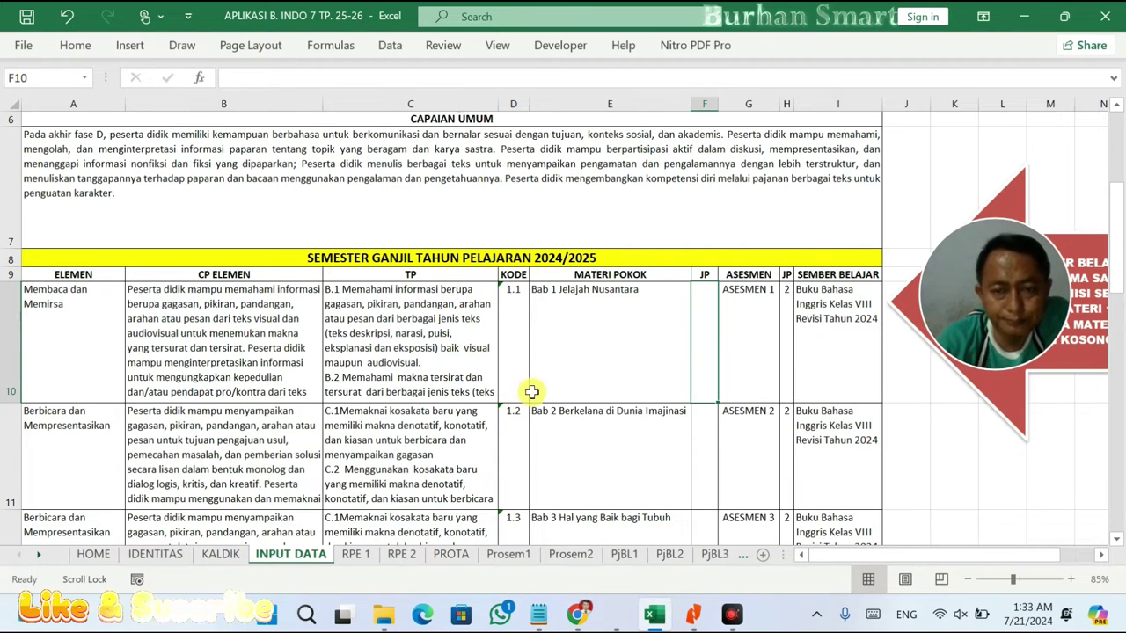
pyautogui.scroll(-3, 711, 383)
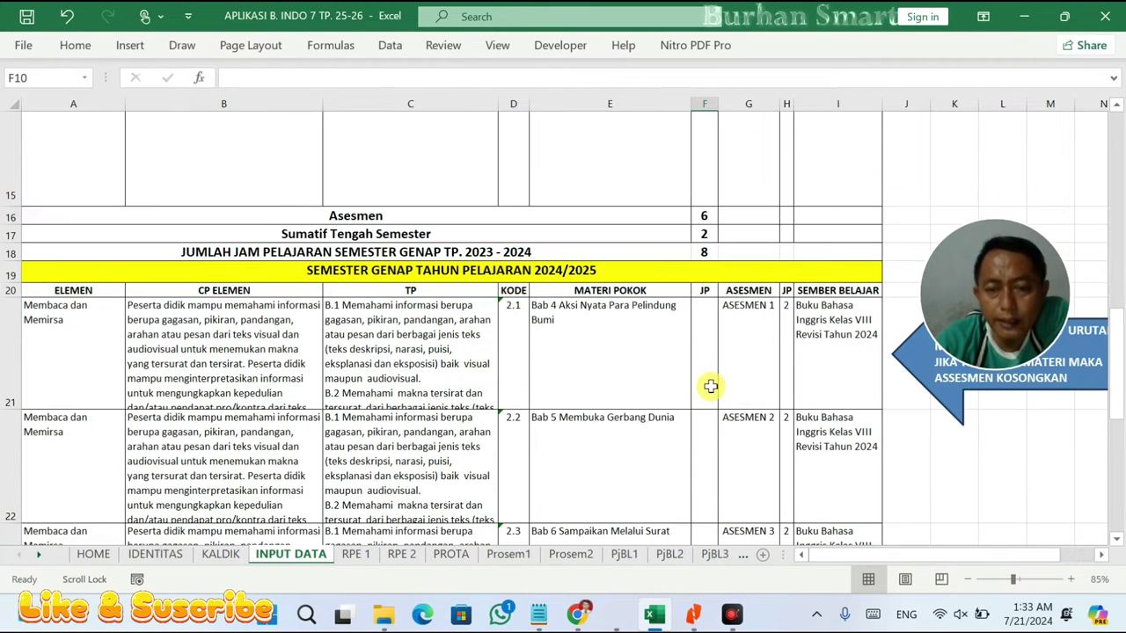
pyautogui.click(711, 254)
pyautogui.scroll(1, 711, 251)
pyautogui.scroll(3, 710, 246)
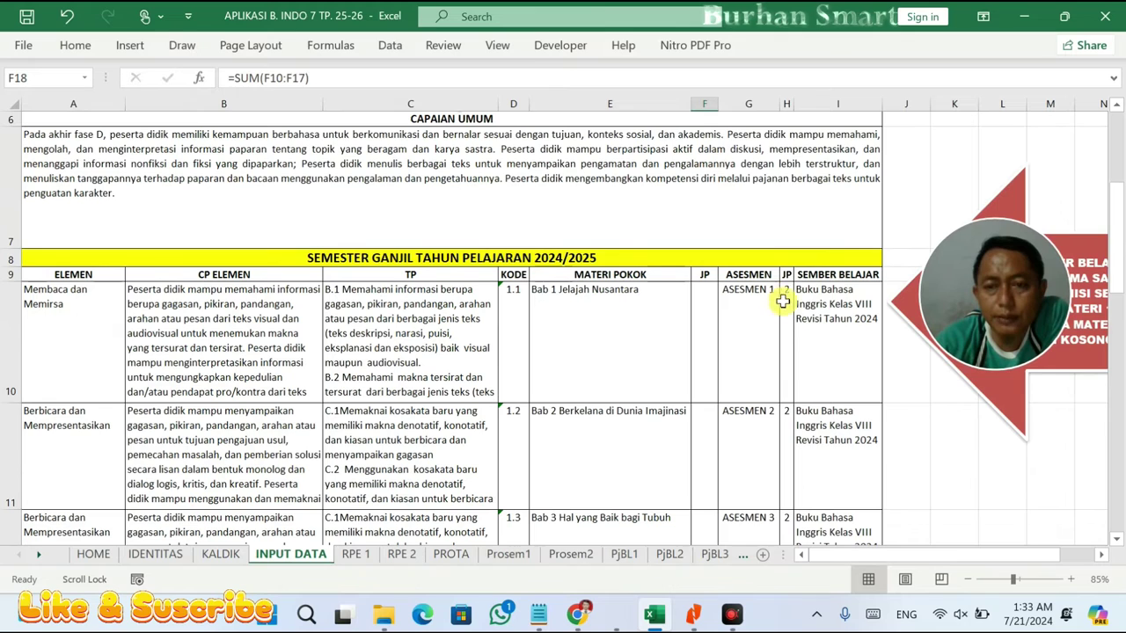
pyautogui.click(784, 304)
pyautogui.click(785, 458)
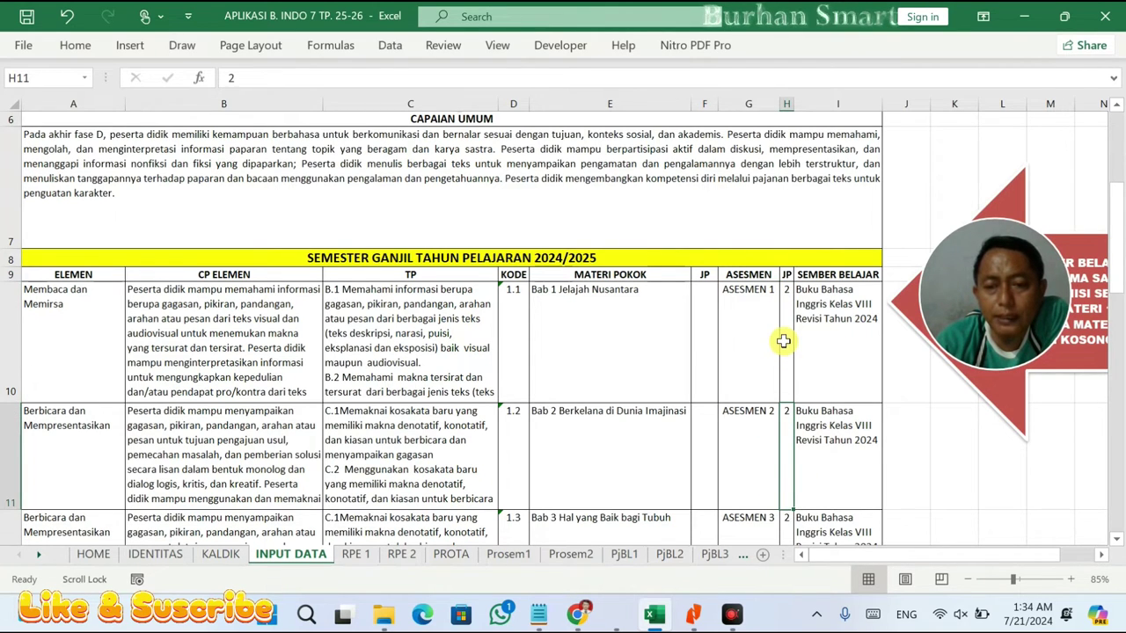
# - Change the learning source in cell I10 to "Buku Bahasa Indonesia Kelas VIII Revisi Tahun 2024"
pyautogui.doubleClick(814, 306)
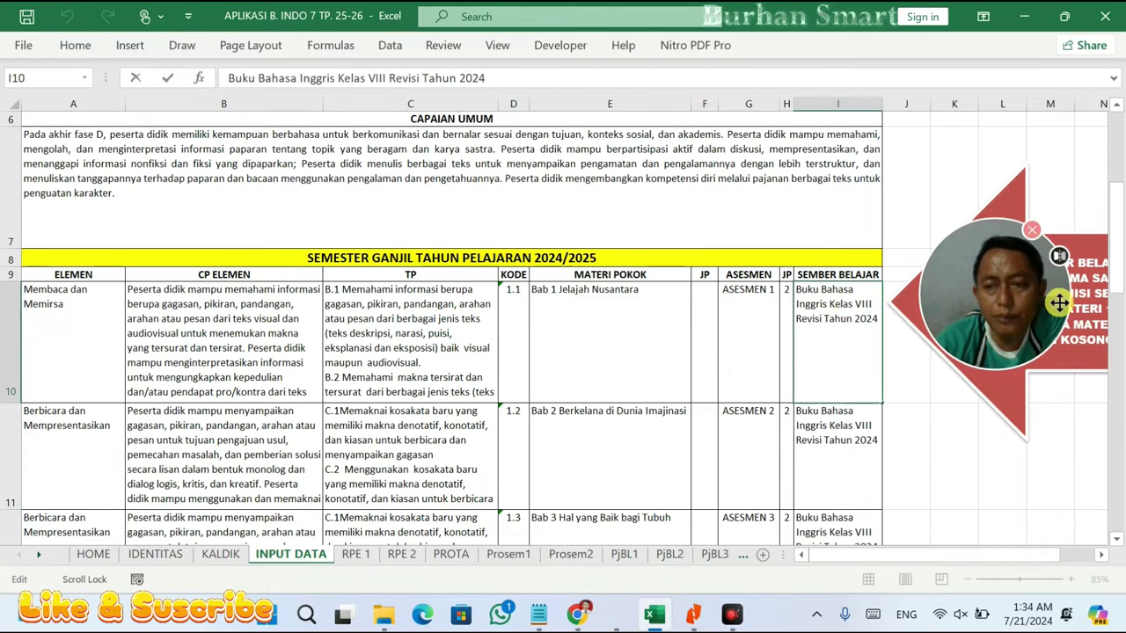
pyautogui.moveTo(1023, 325); pyautogui.dragTo(994, 163)
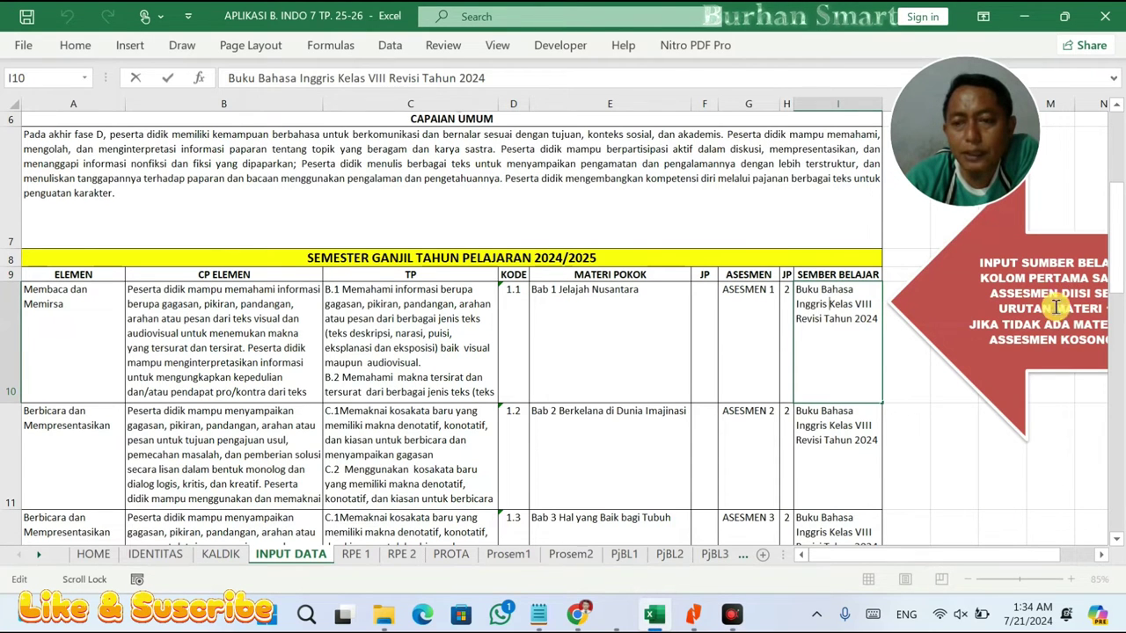
pyautogui.doubleClick(819, 302)
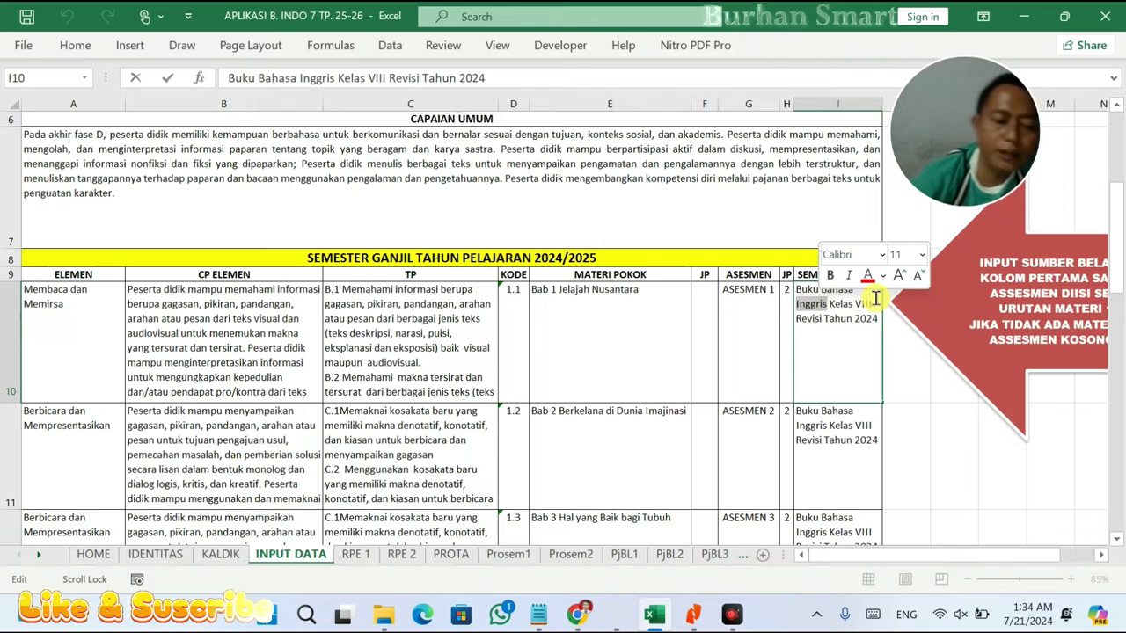
pyautogui.write('Indone')
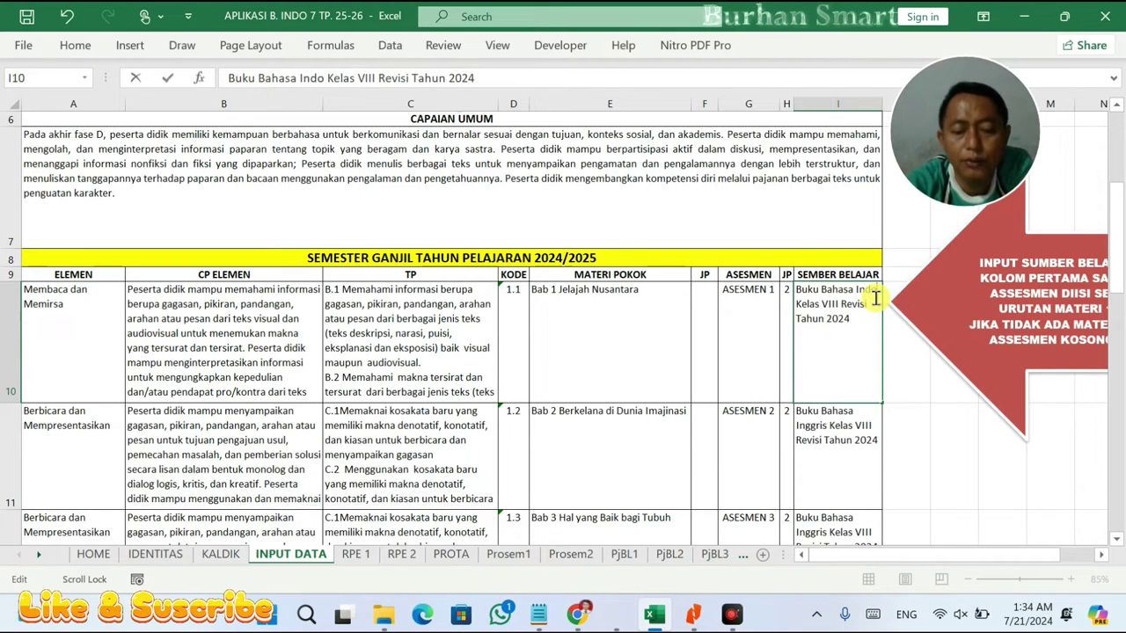
pyautogui.write('sia')
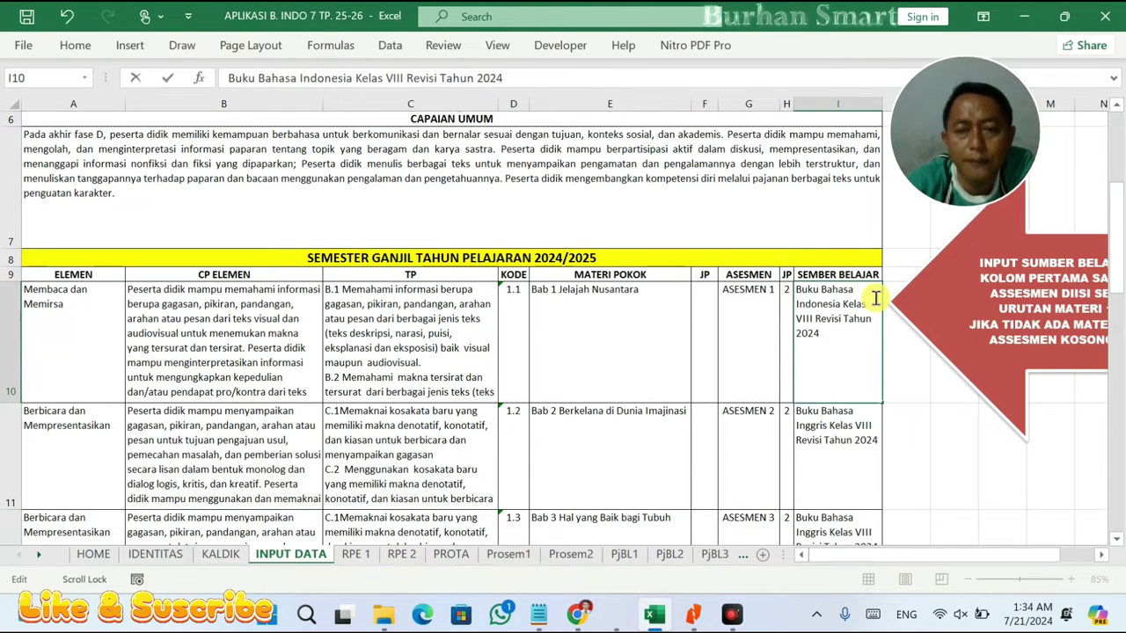
pyautogui.click(717, 363)
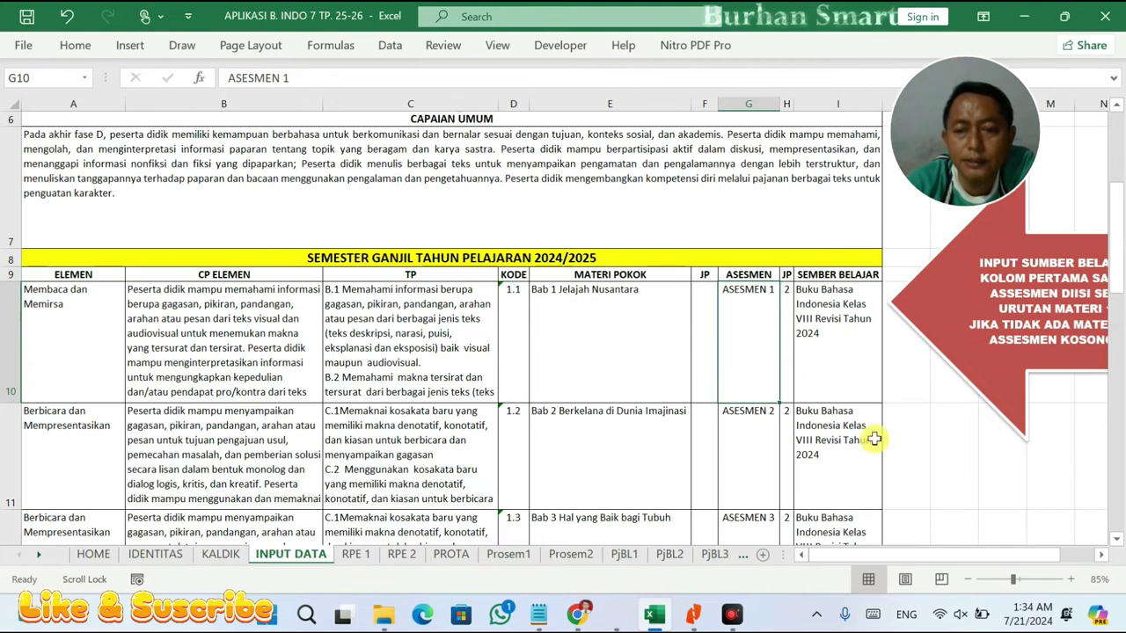
# - Examine the empty topic row 13 and the assessment, Sumatif Tengah Semester and total lesson hours in F16:F18
pyautogui.scroll(-2, 826, 440)
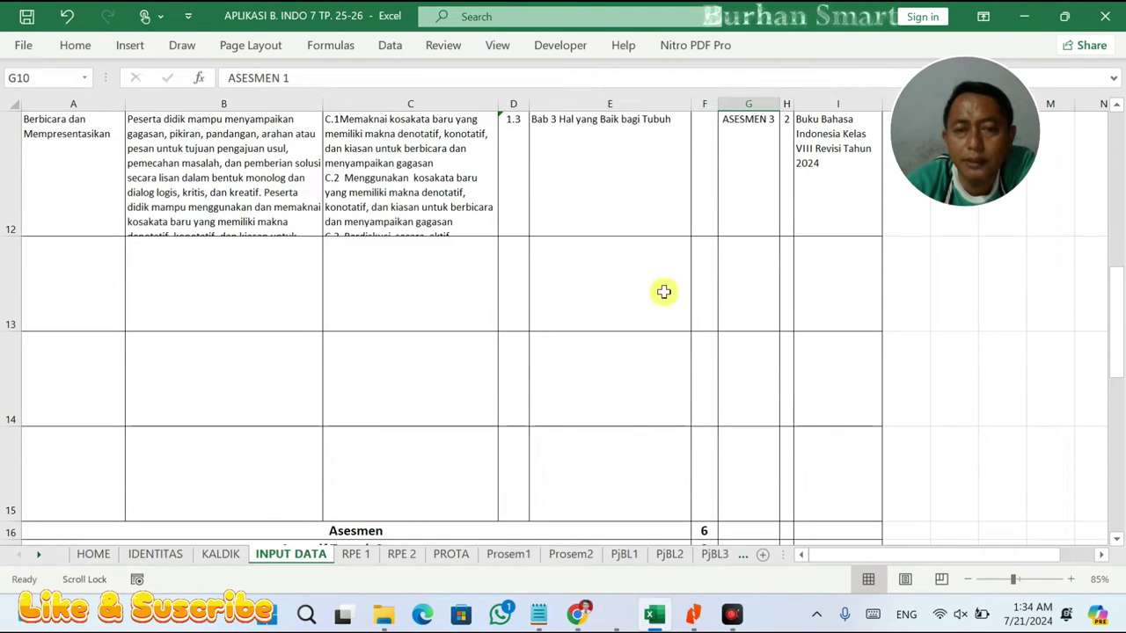
pyautogui.moveTo(708, 288); pyautogui.dragTo(79, 290)
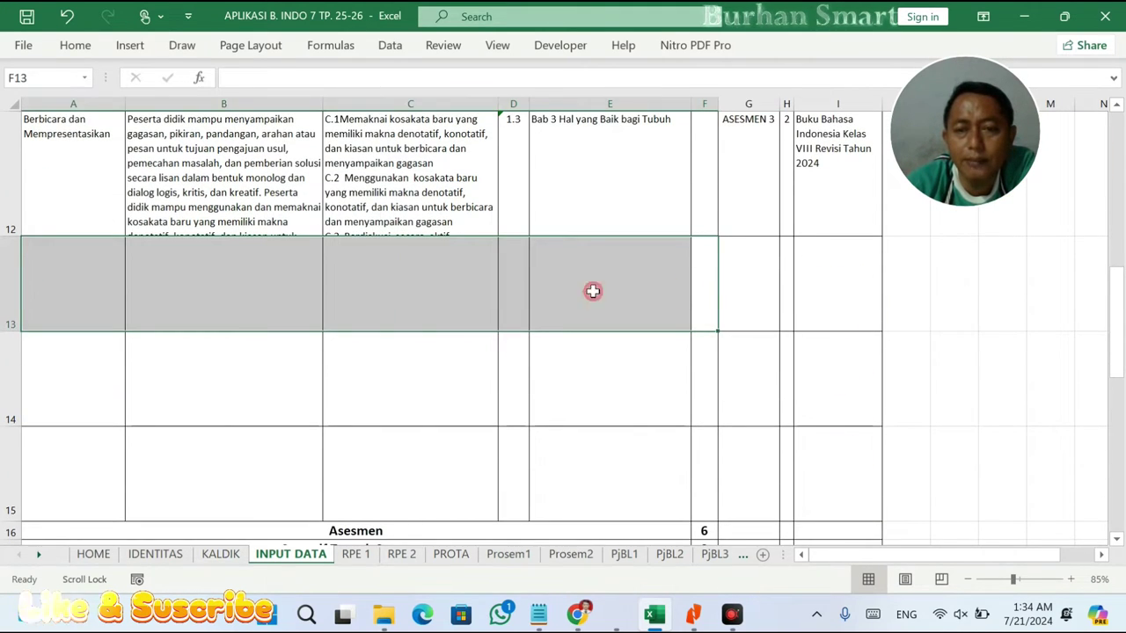
pyautogui.click(836, 283)
pyautogui.scroll(2, 729, 339)
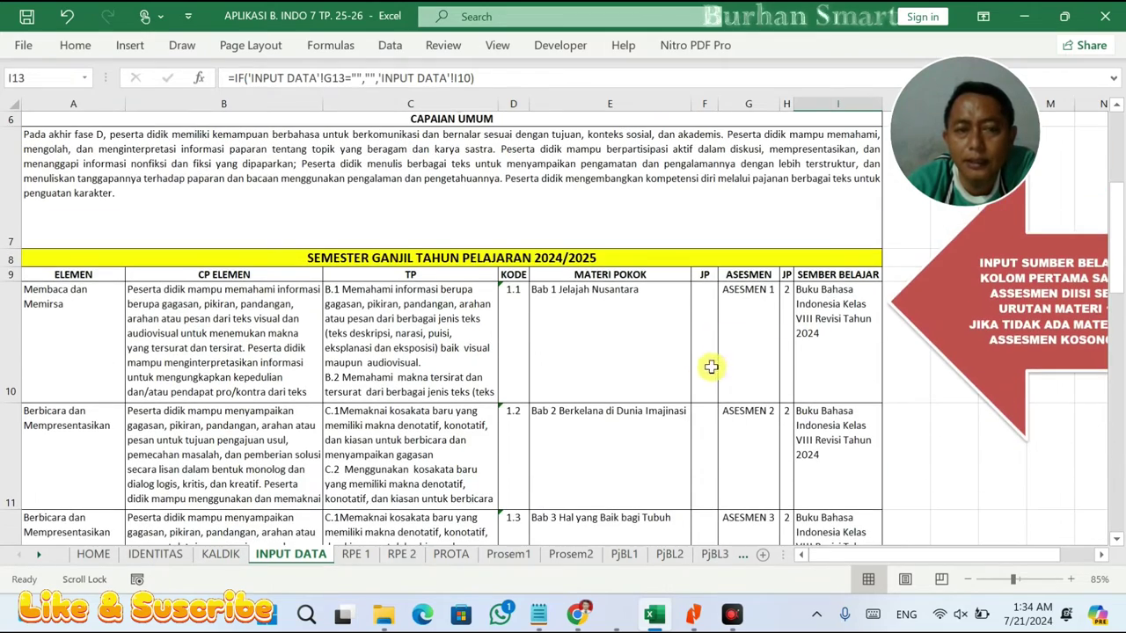
pyautogui.scroll(-2, 708, 370)
pyautogui.scroll(-1, 695, 387)
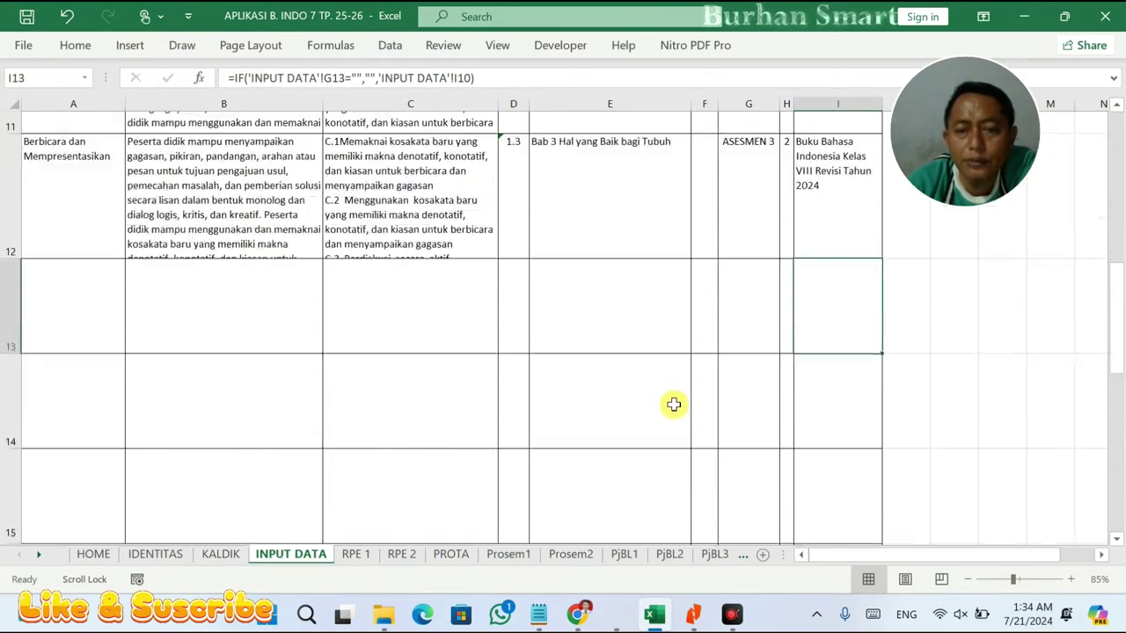
pyautogui.scroll(-2, 650, 409)
pyautogui.click(375, 234)
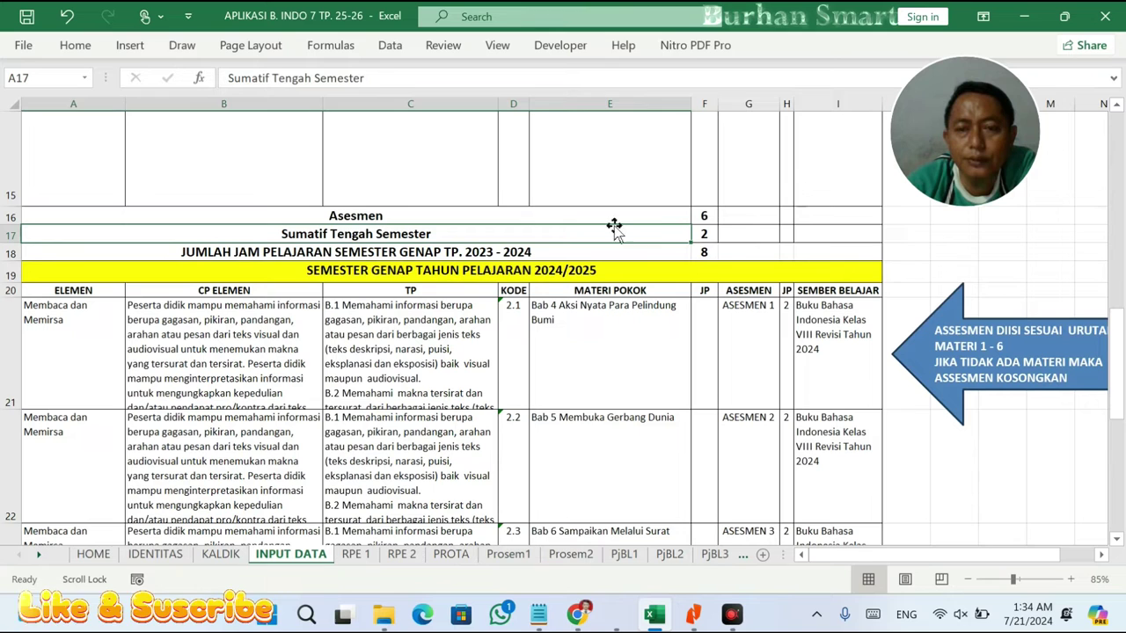
pyautogui.click(700, 233)
pyautogui.click(705, 216)
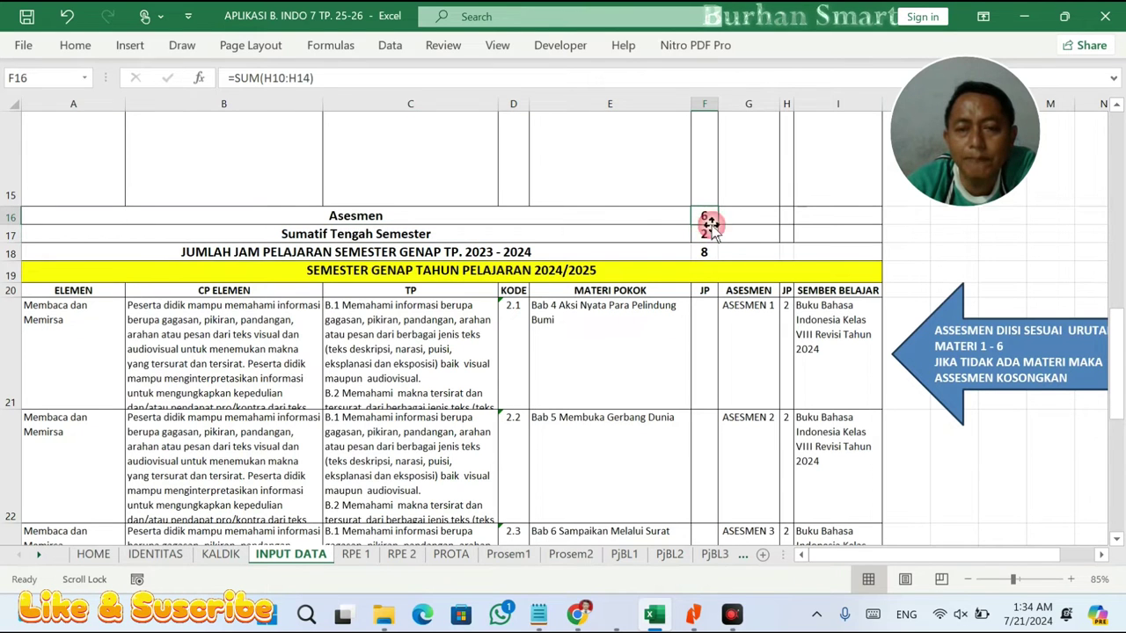
pyautogui.click(709, 254)
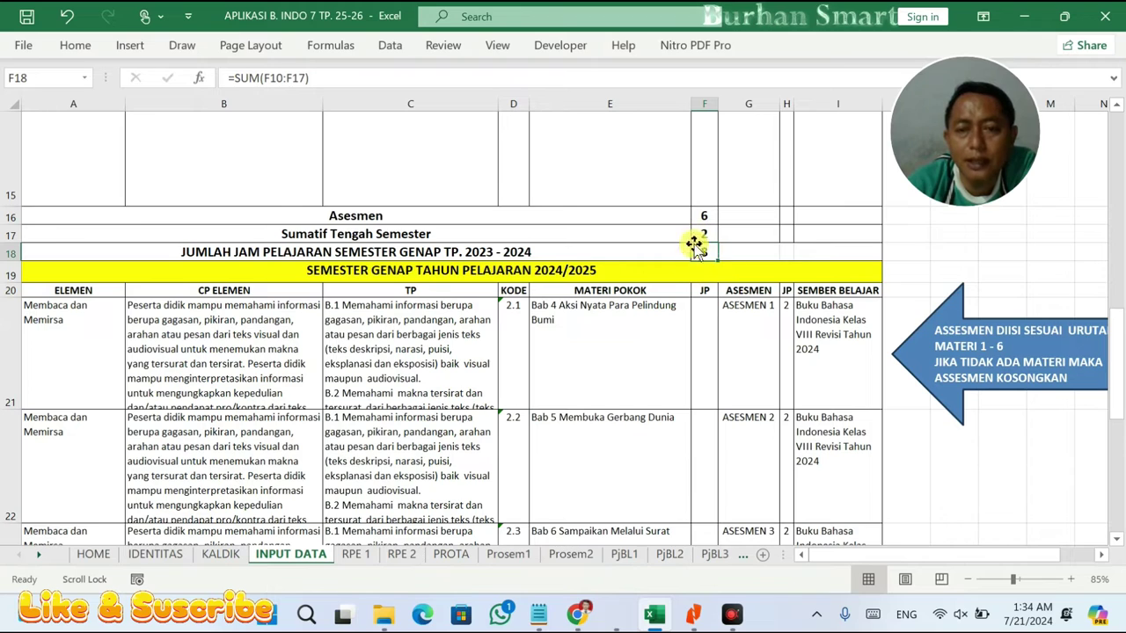
# - Enter 30 lesson hours for each of the three first-semester topics, Bab 1 to Bab 3, in F10:F12
pyautogui.scroll(3, 725, 272)
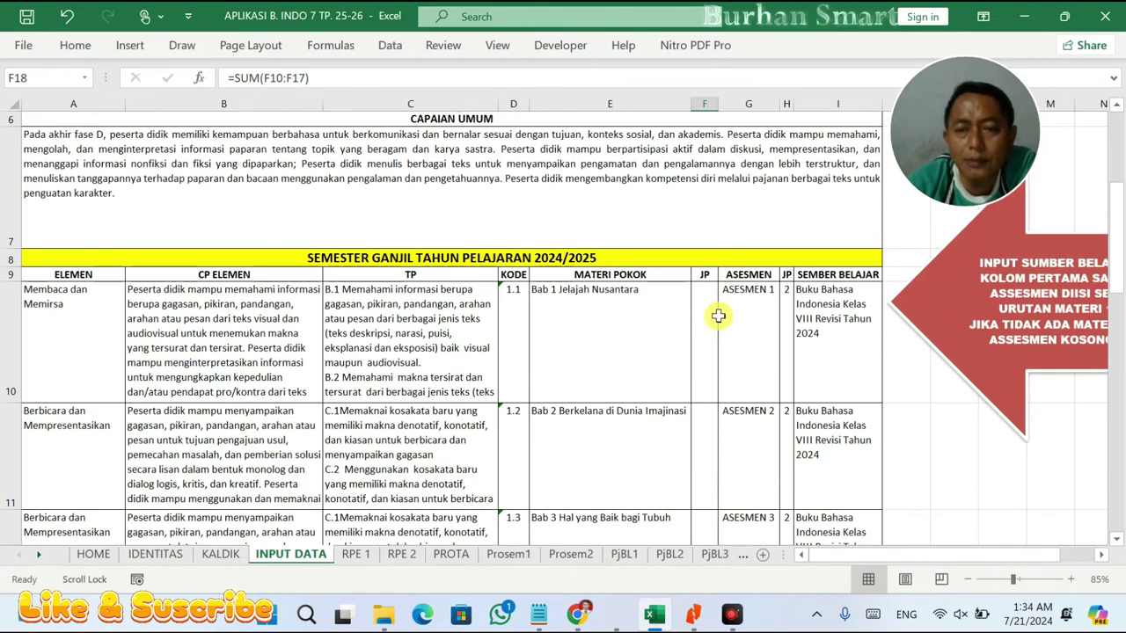
pyautogui.click(710, 299)
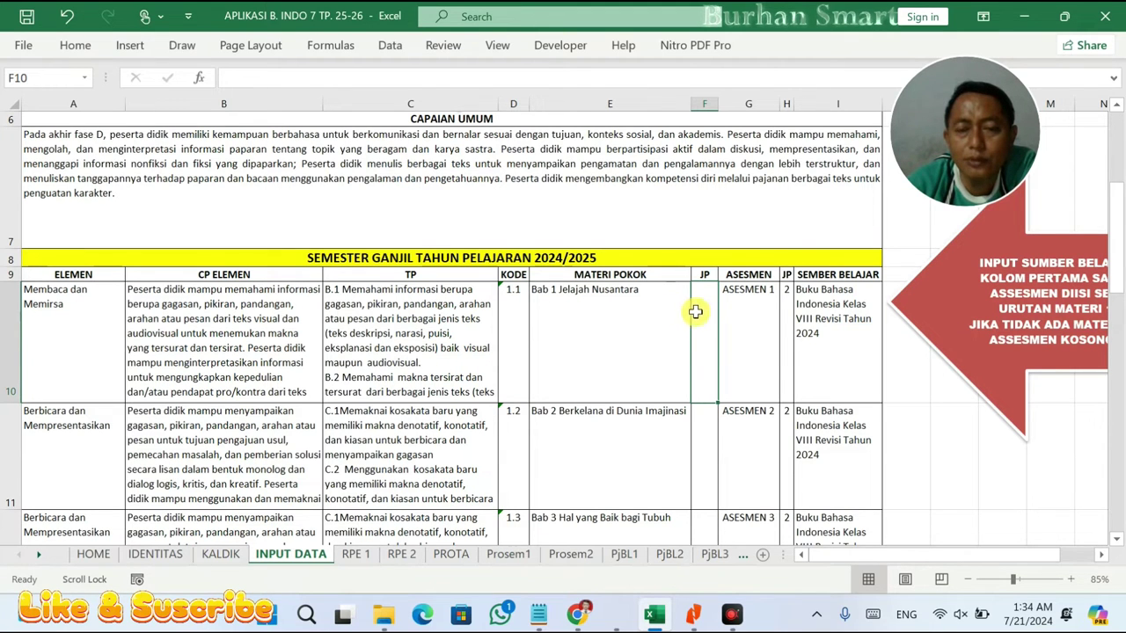
pyautogui.scroll(-4, 718, 378)
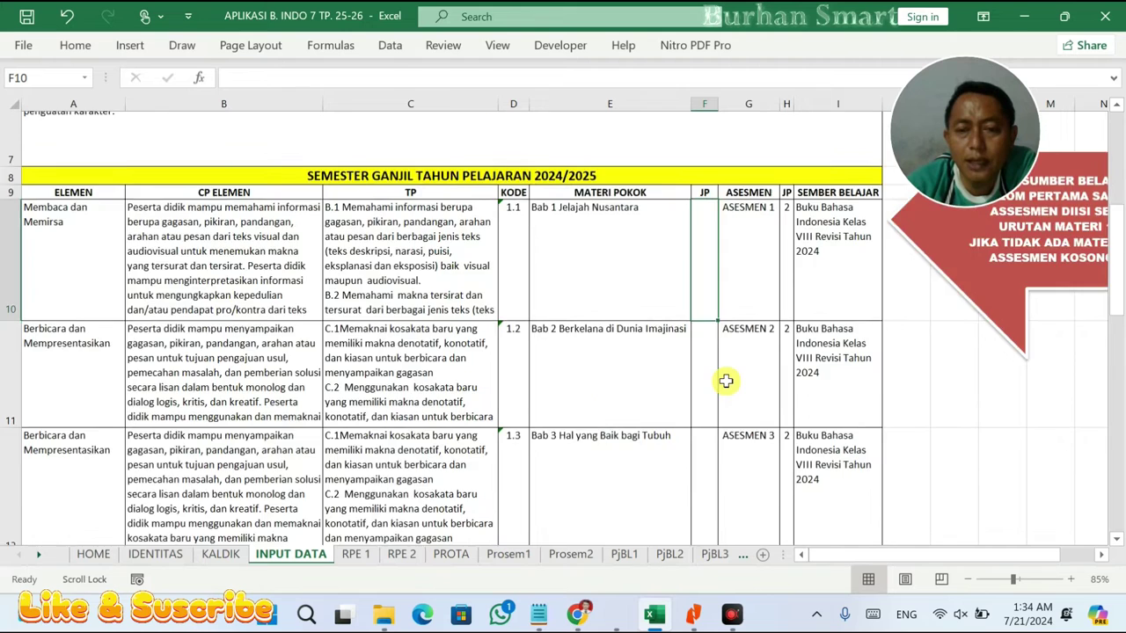
pyautogui.scroll(1, 715, 193)
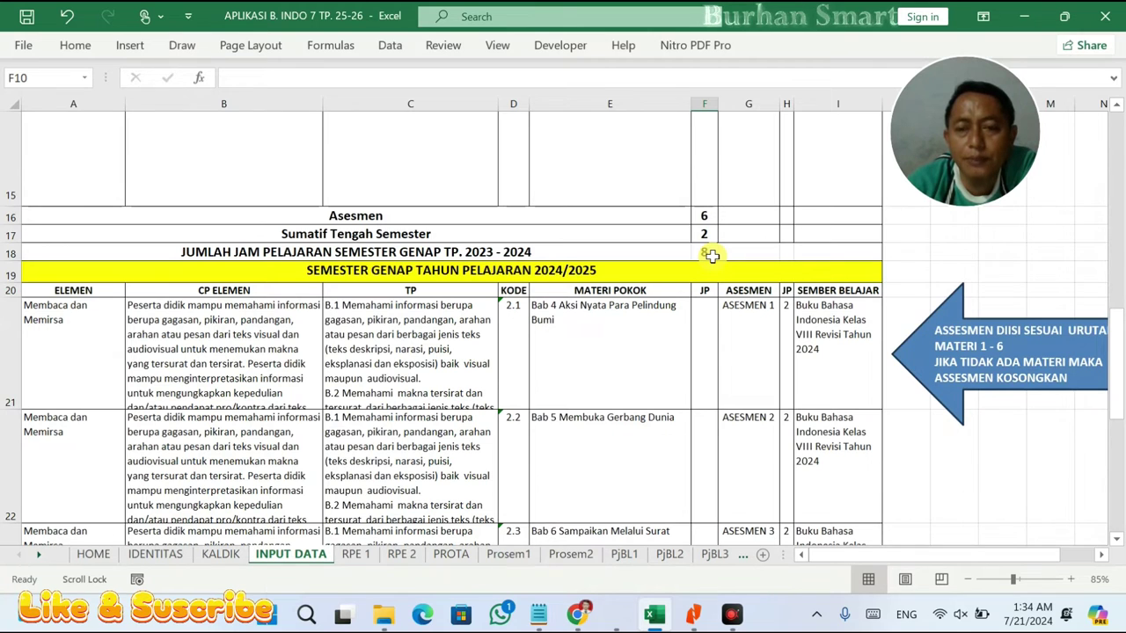
pyautogui.scroll(2, 712, 255)
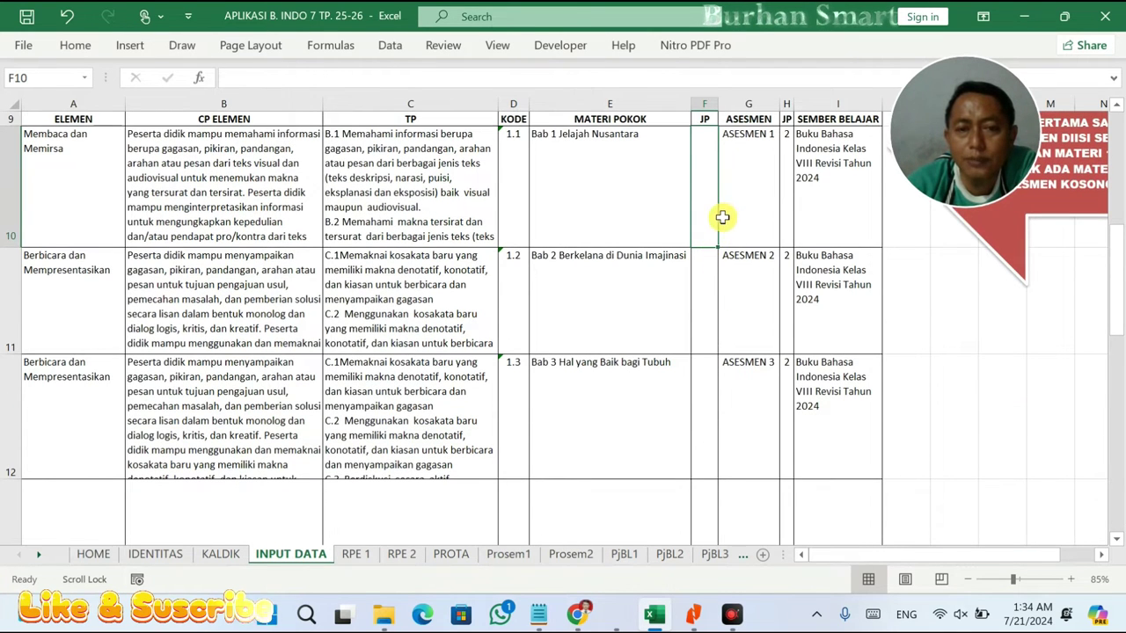
pyautogui.write('30')
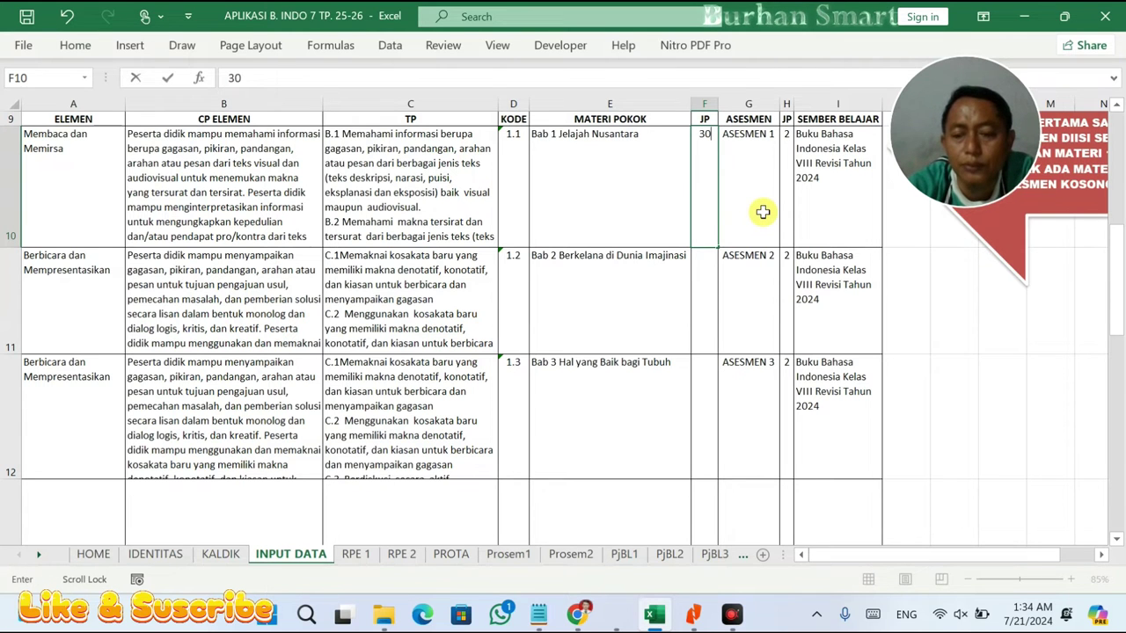
pyautogui.press('Return')
pyautogui.write('30')
pyautogui.press('Return')
pyautogui.write('30')
pyautogui.press('Return')
# - Check the first-semester assessment, Sumatif Tengah Semester and total lesson hours in F16:F18 against the entered topic hours
pyautogui.scroll(-1, 698, 340)
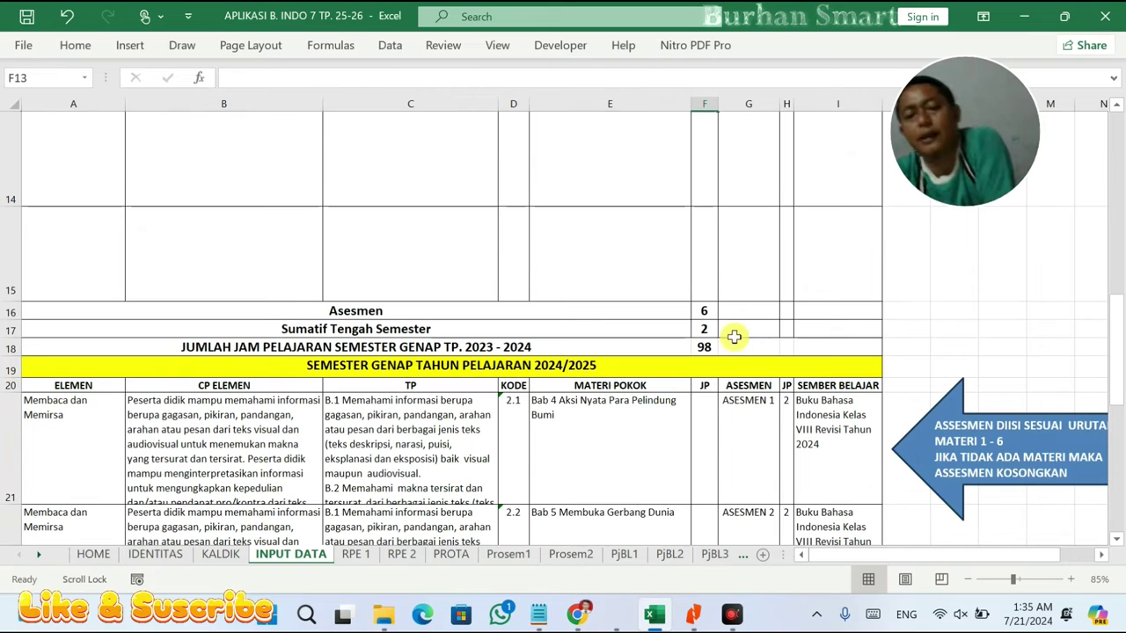
pyautogui.moveTo(711, 311); pyautogui.dragTo(708, 328)
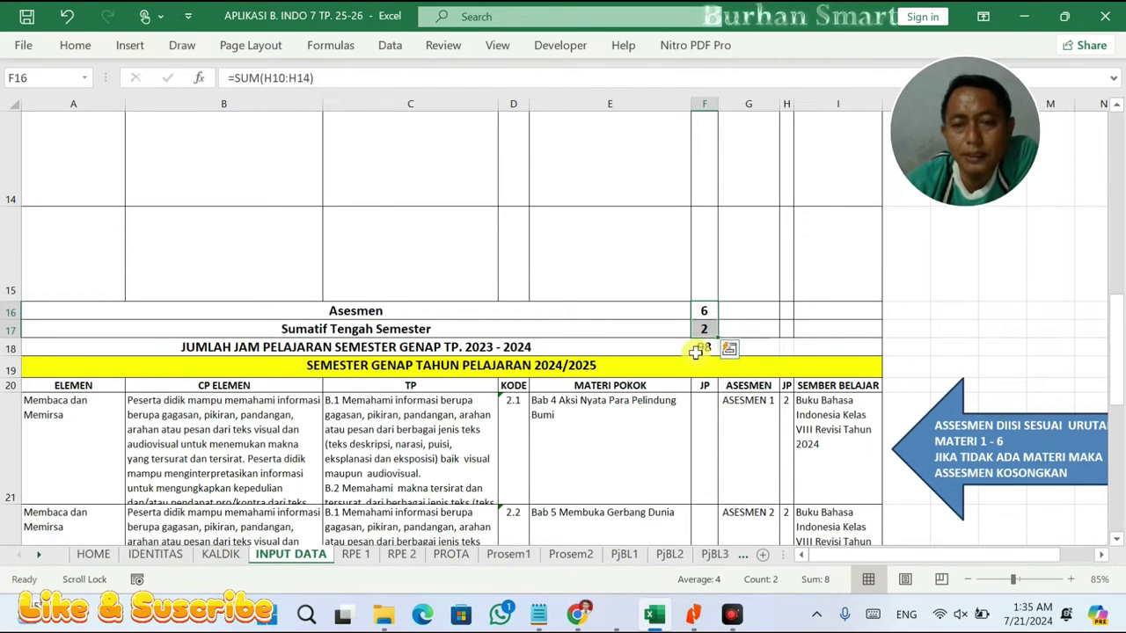
pyautogui.click(701, 348)
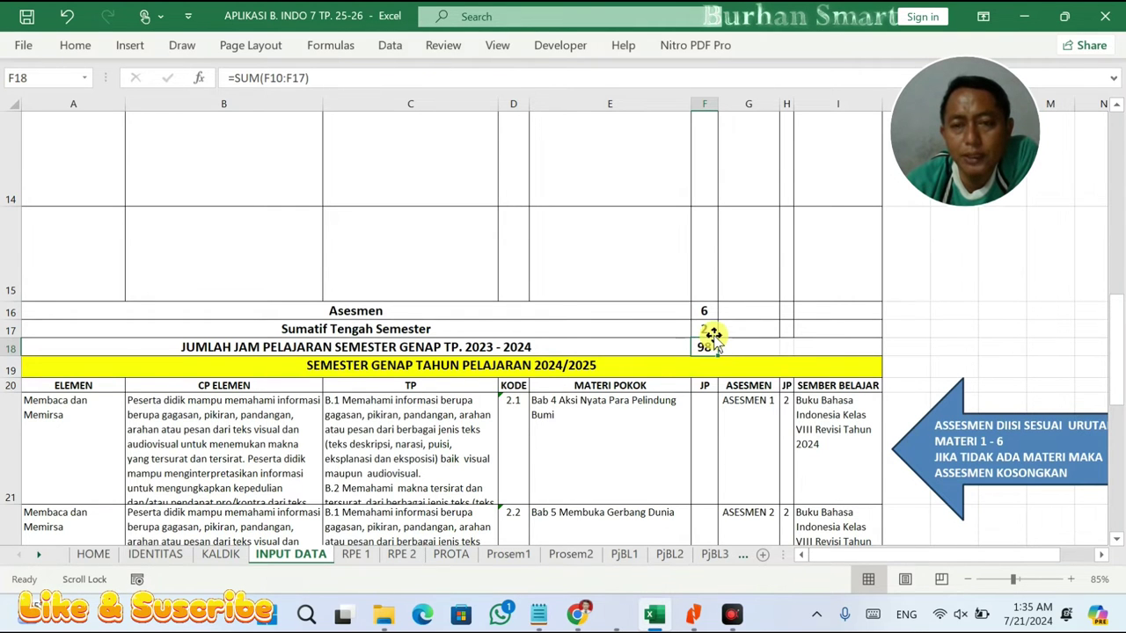
# - Set the lesson hours of Bab 2 Berkelana di Dunia Imajinasi in F11 to 32 and check the first-semester total in F18
pyautogui.scroll(2, 712, 334)
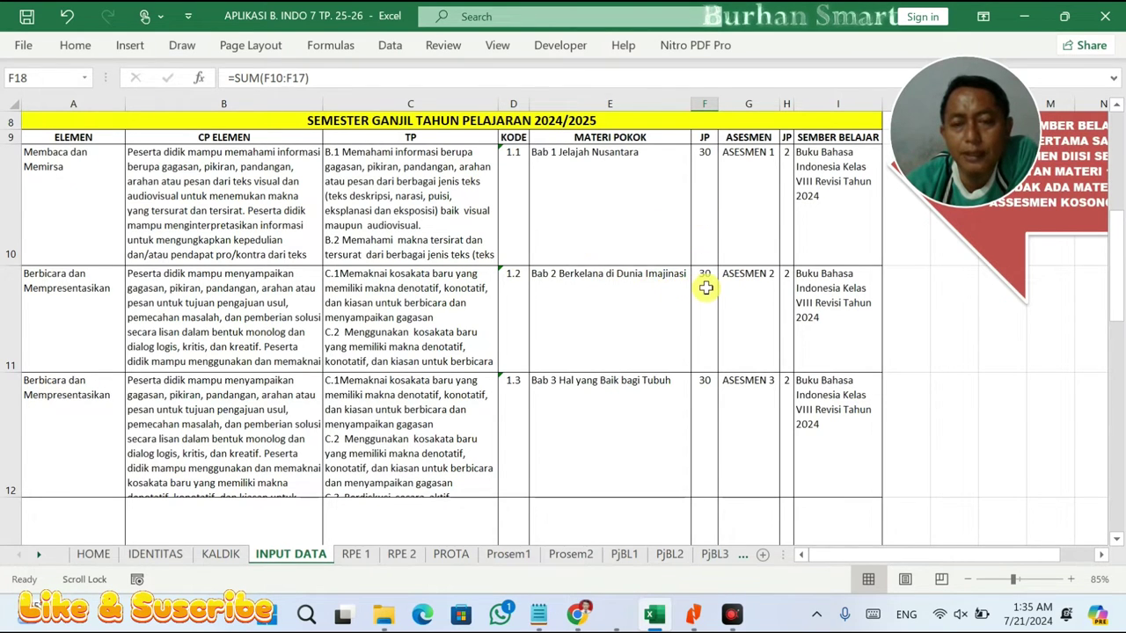
pyautogui.click(575, 288)
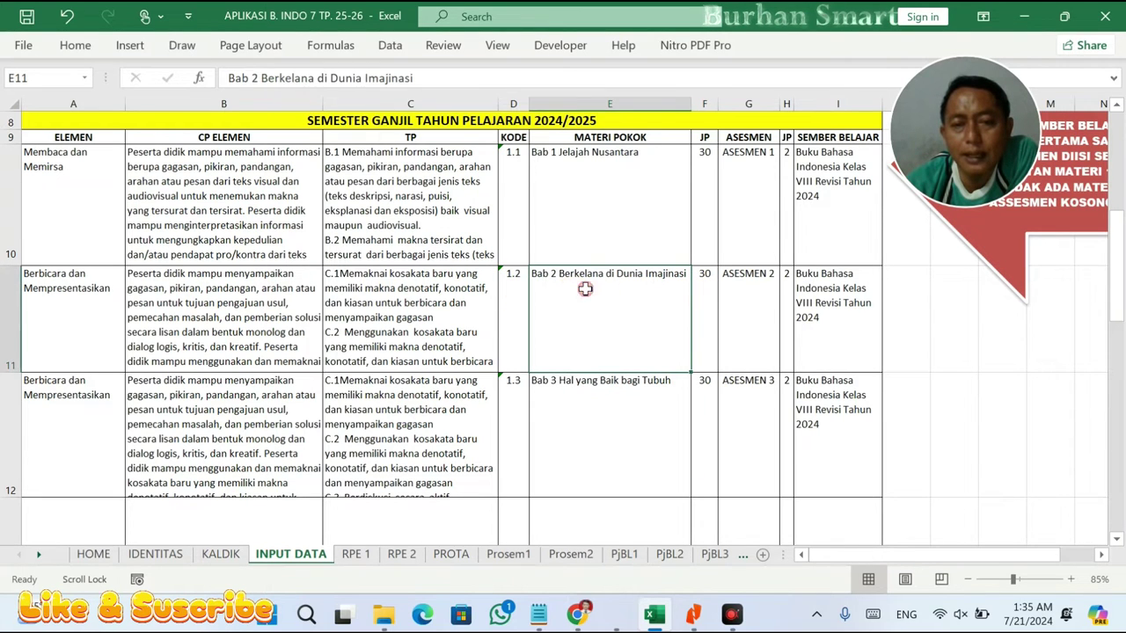
pyautogui.doubleClick(712, 288)
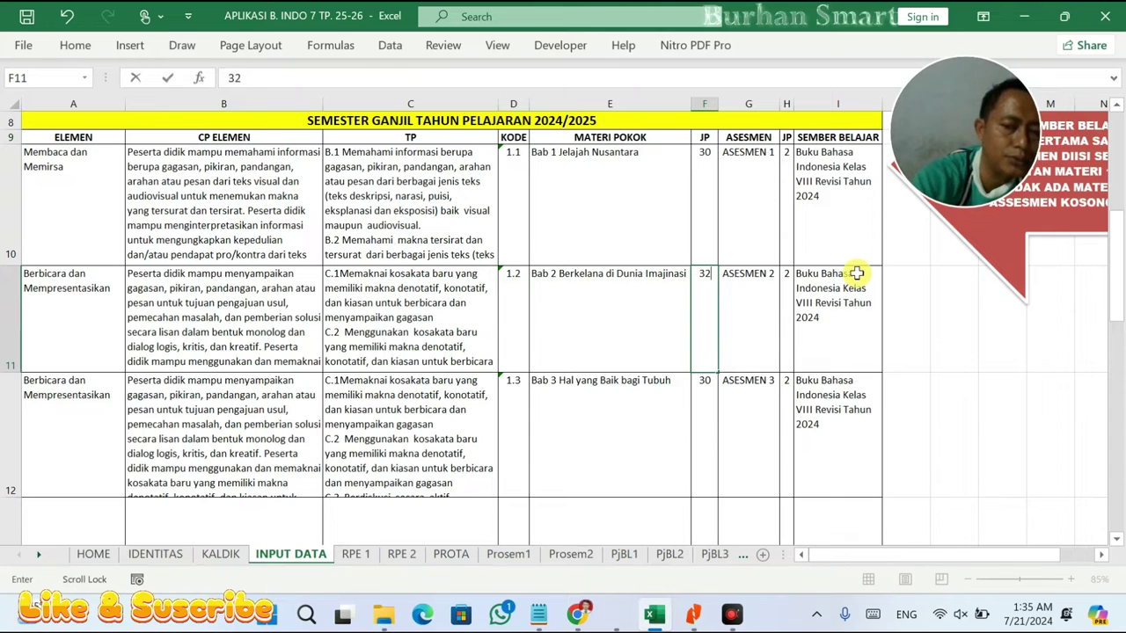
pyautogui.press('BackSpace')
pyautogui.write('2')
pyautogui.press('Return')
pyautogui.scroll(-3, 771, 331)
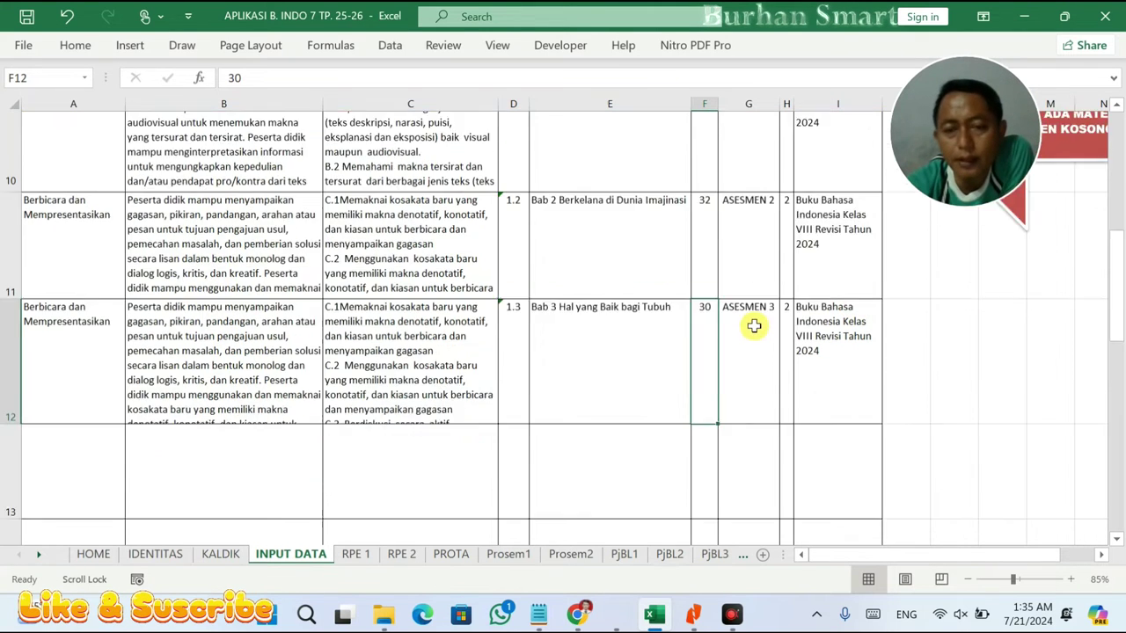
pyautogui.click(714, 143)
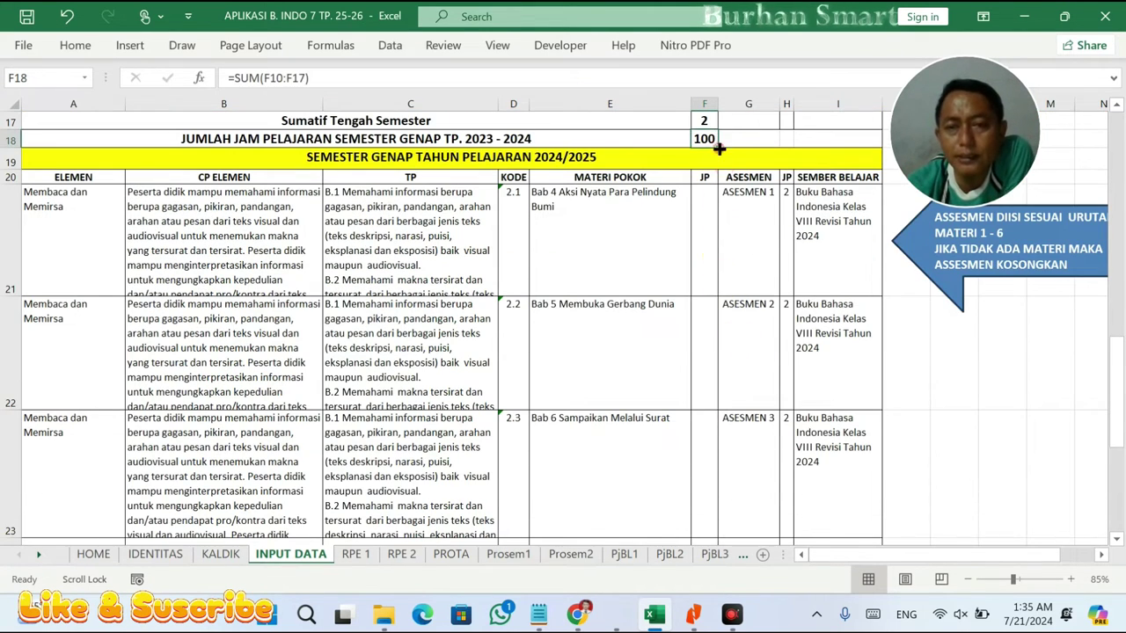
# - Compare the second-semester JP total on INPUT DATA with the effective lesson hours on RPE 2 and the Prosem2 allocation
pyautogui.click(707, 239)
pyautogui.scroll(-2, 716, 314)
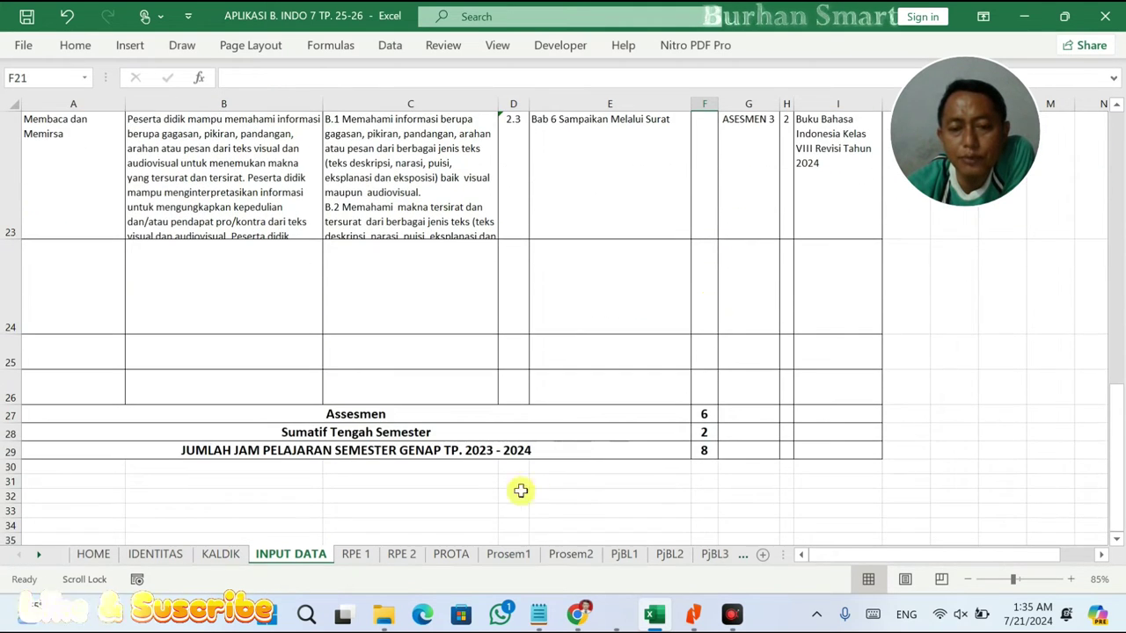
pyautogui.click(402, 555)
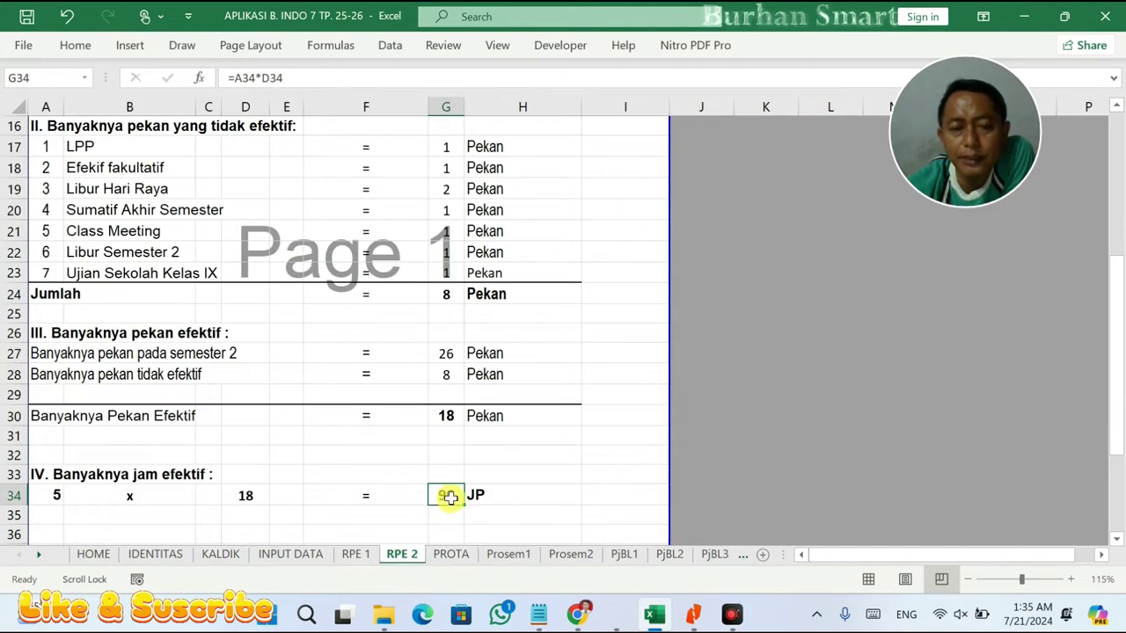
pyautogui.click(567, 555)
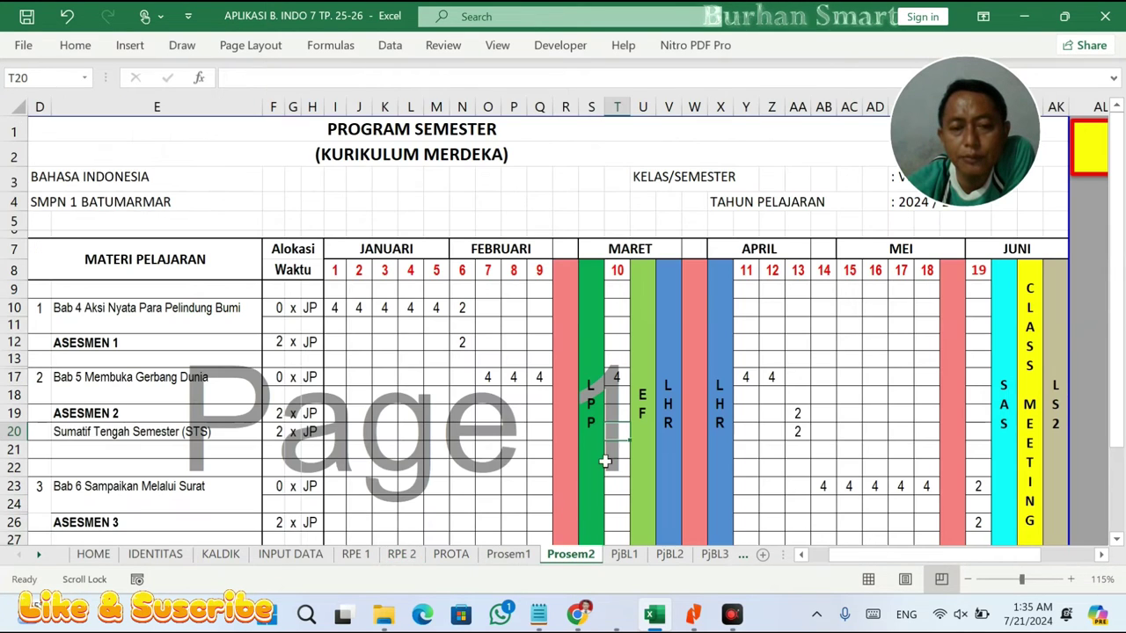
pyautogui.click(400, 555)
pyautogui.click(314, 555)
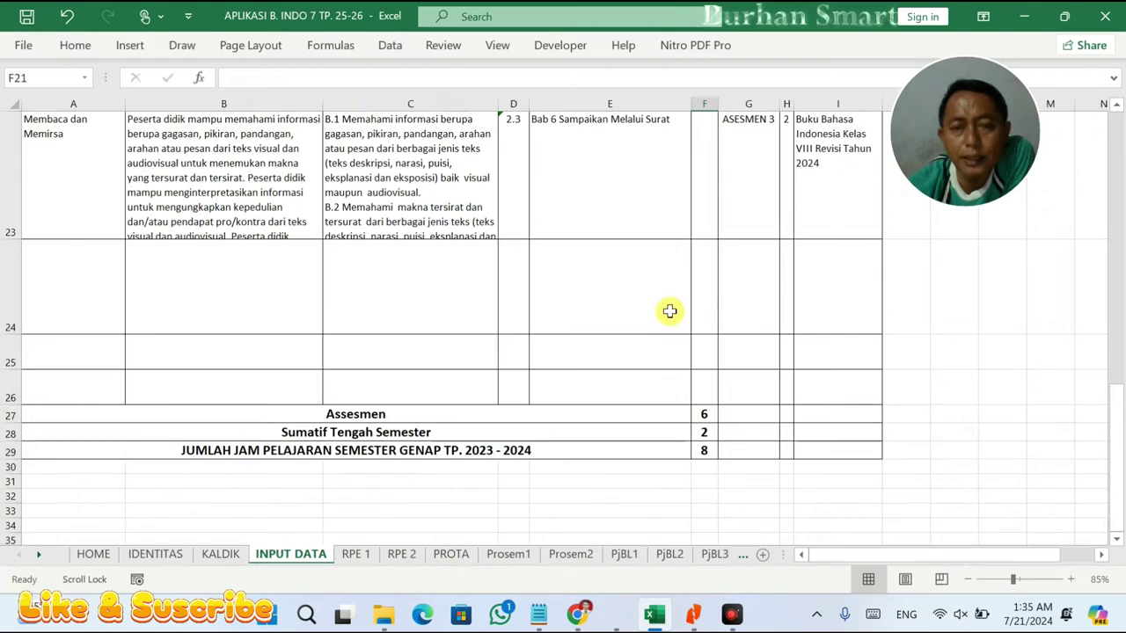
# - Enter 28 as the JP for Bab 4, Bab 5 and Bab 6 in the Semester Genap table and check the total hours
pyautogui.scroll(1, 671, 319)
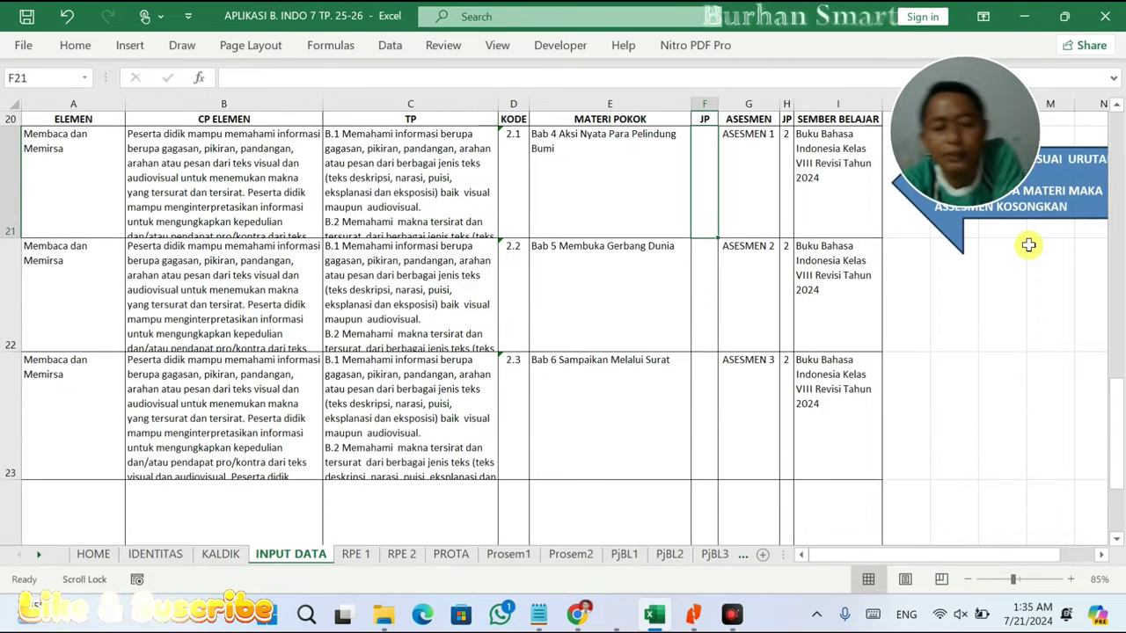
pyautogui.write('28')
pyautogui.press('Return')
pyautogui.write('28')
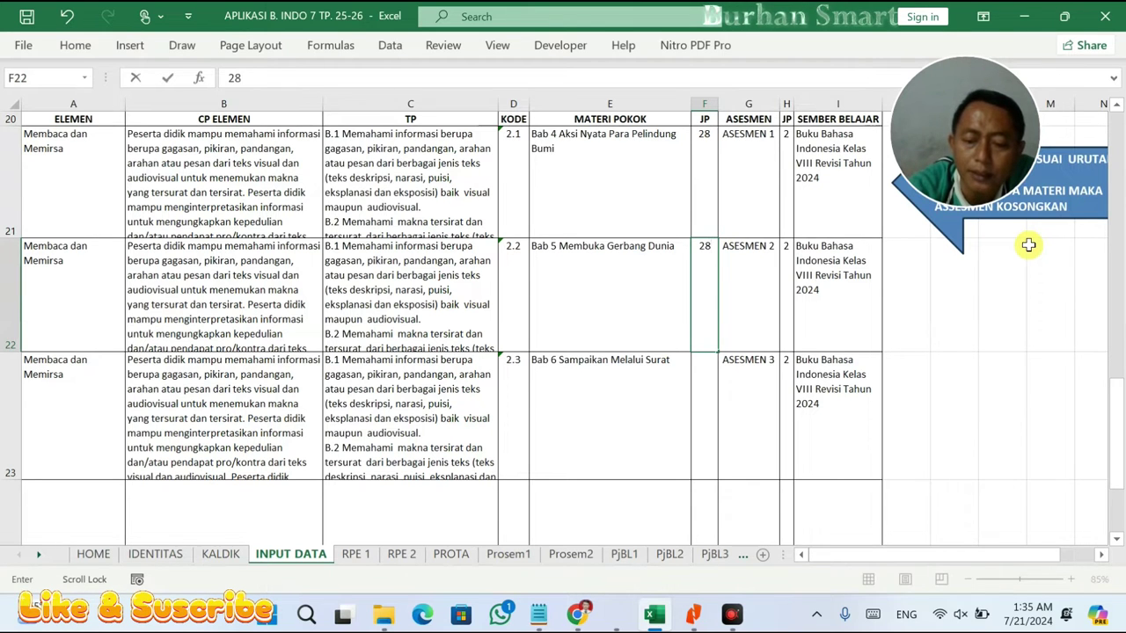
pyautogui.press('Return')
pyautogui.write('28')
pyautogui.press('Return')
pyautogui.scroll(-5, 867, 440)
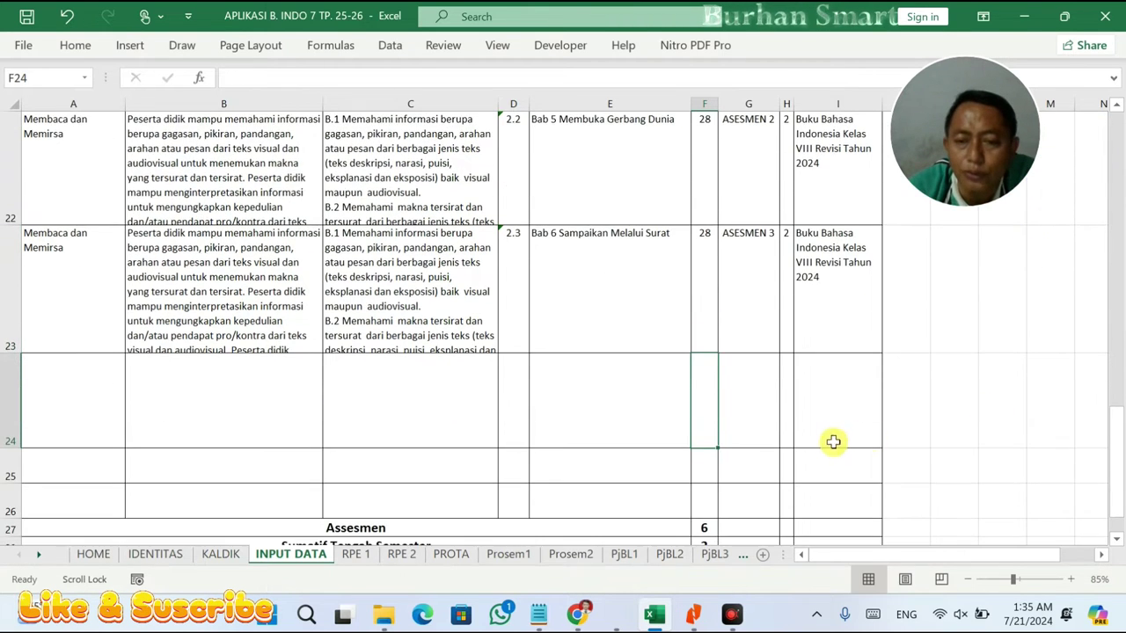
pyautogui.click(705, 229)
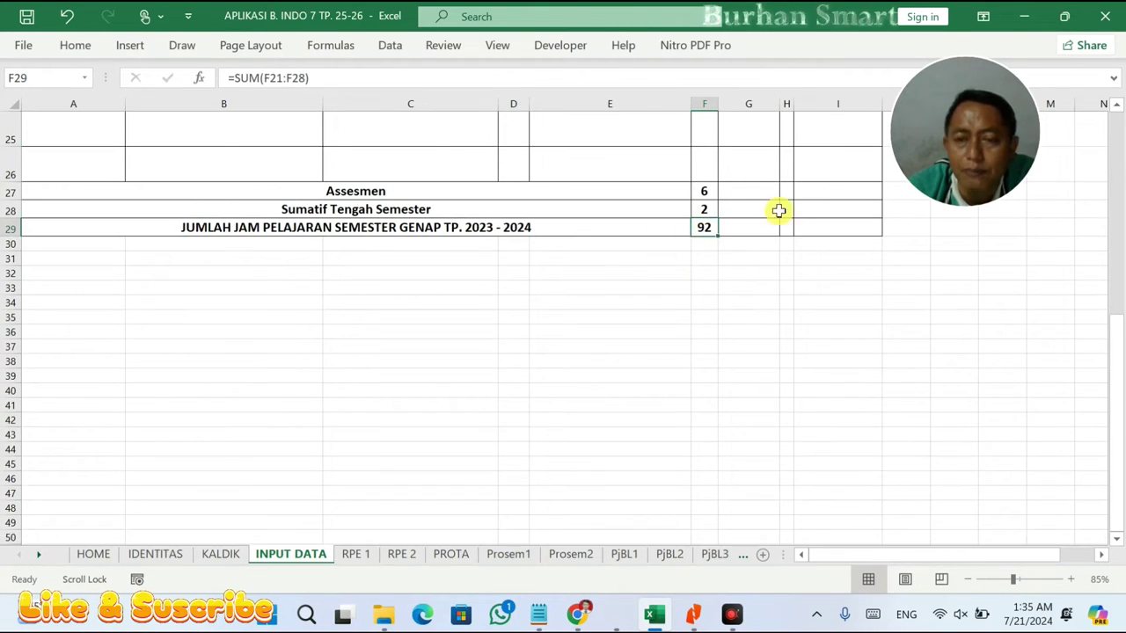
# - Set the JP of Bab 6 Sampaikan Melalui Surat to 26 and check the Semester Genap total again
pyautogui.scroll(3, 762, 222)
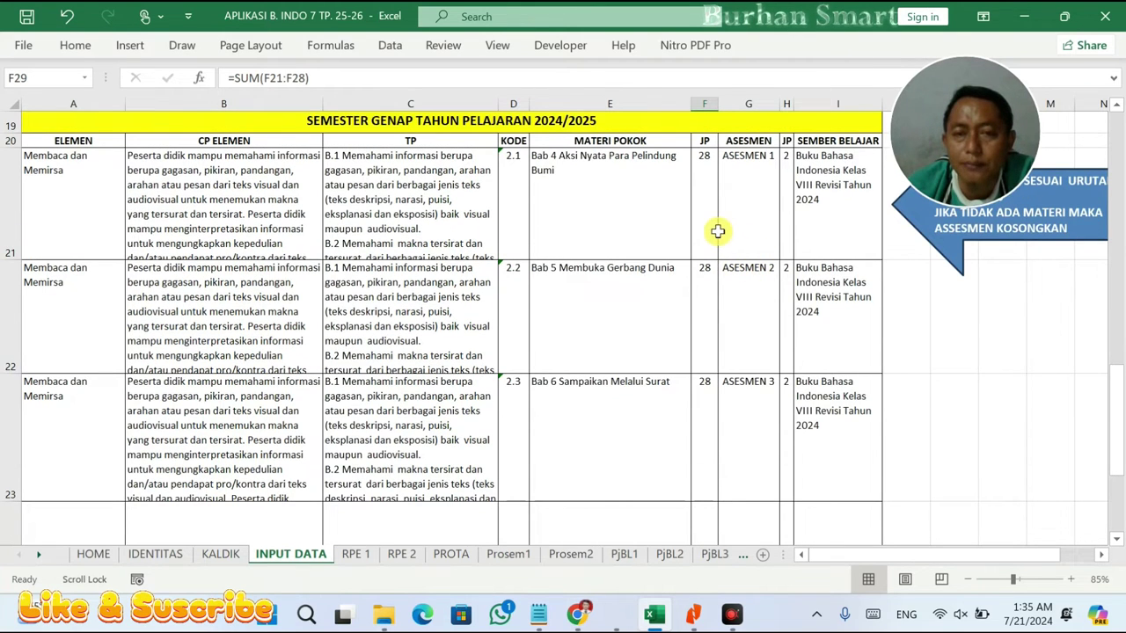
pyautogui.click(703, 393)
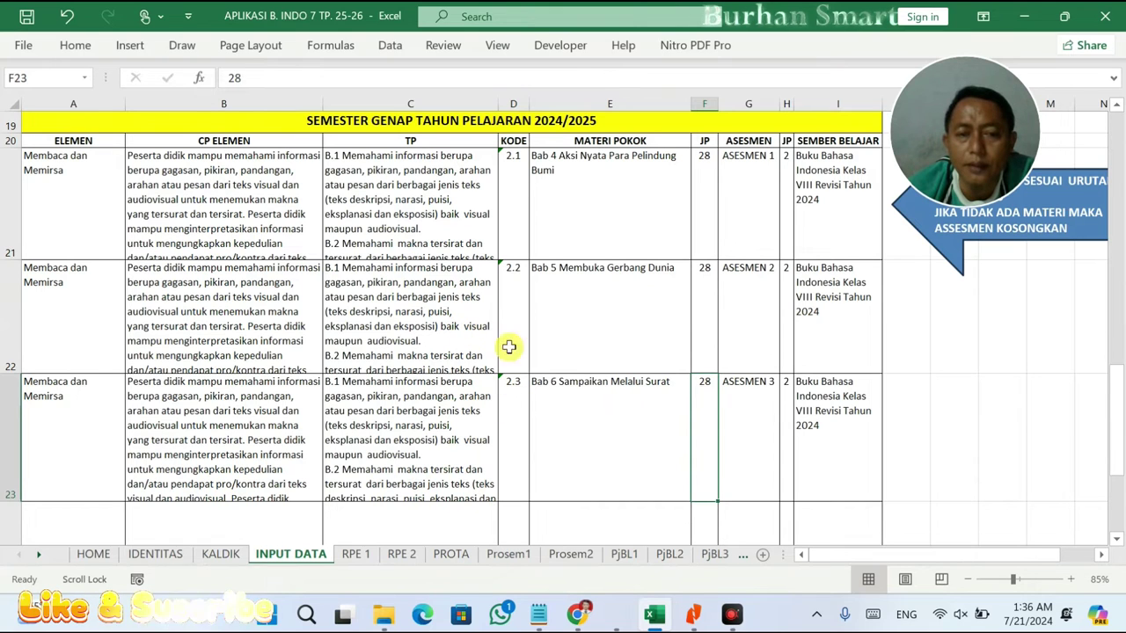
pyautogui.click(732, 580)
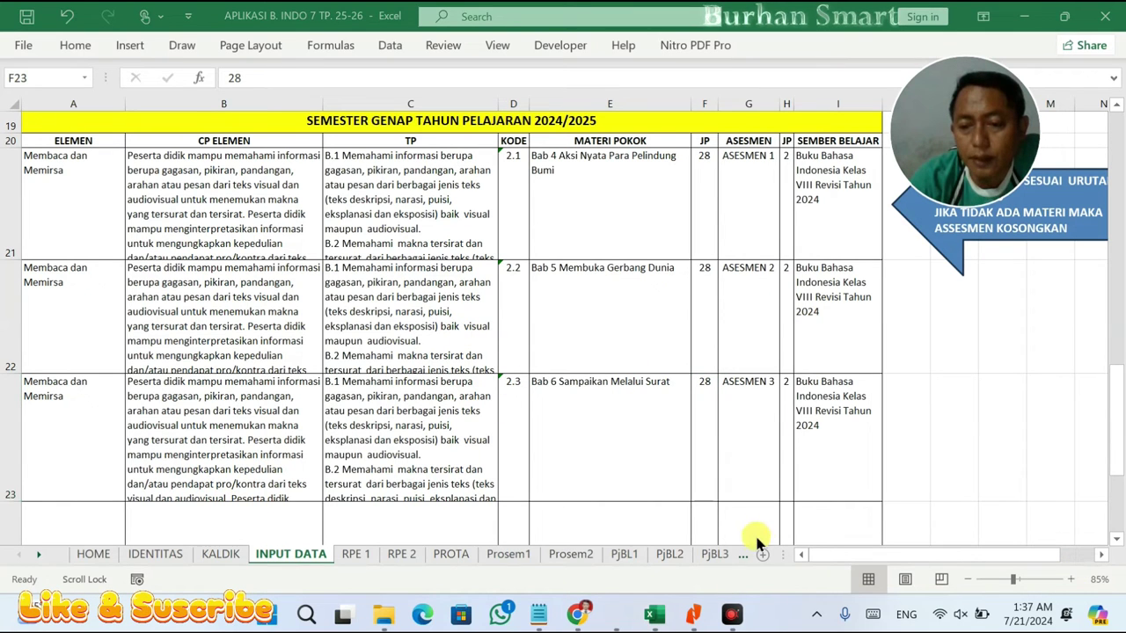
pyautogui.click(673, 455)
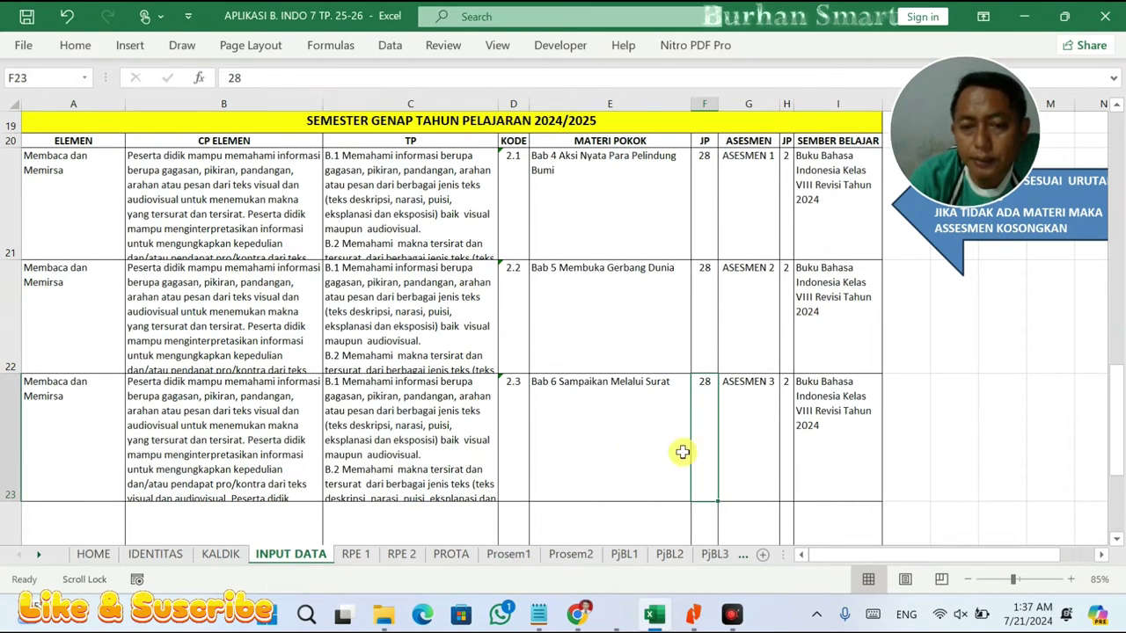
pyautogui.scroll(-3, 699, 451)
pyautogui.scroll(3, 698, 450)
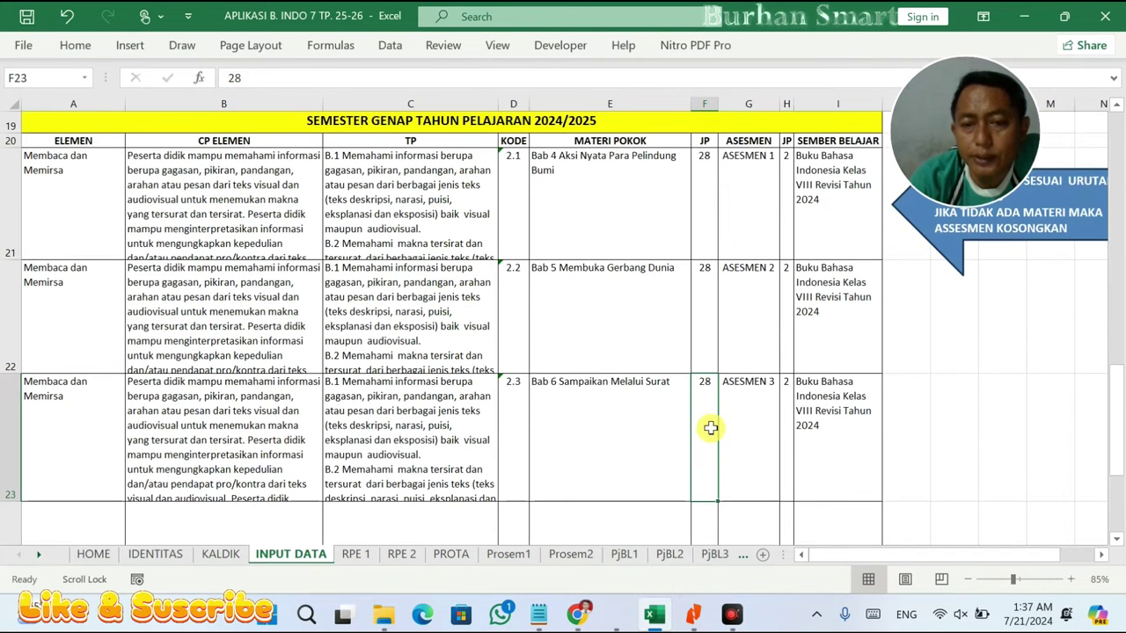
pyautogui.write('2')
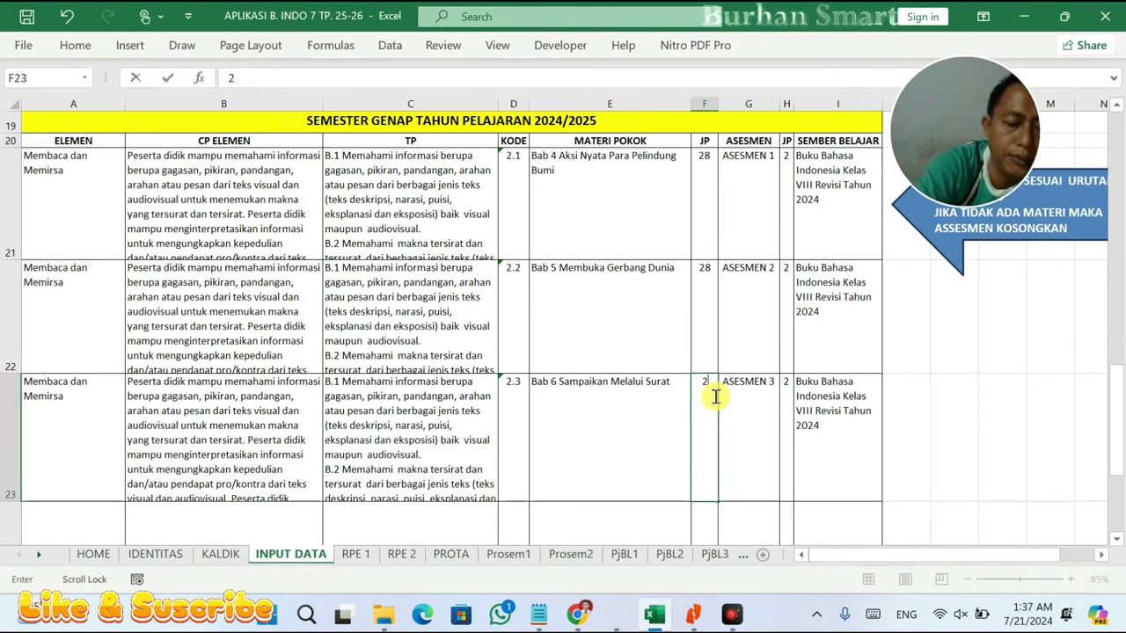
pyautogui.write('6')
pyautogui.press('Return')
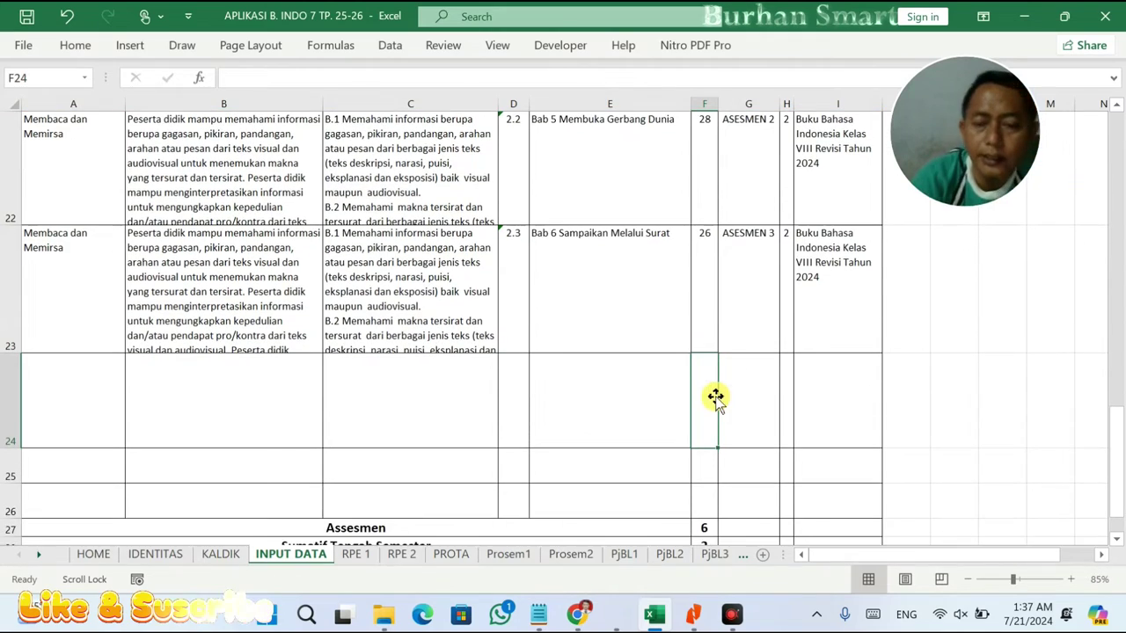
pyautogui.scroll(-1, 693, 373)
pyautogui.click(703, 231)
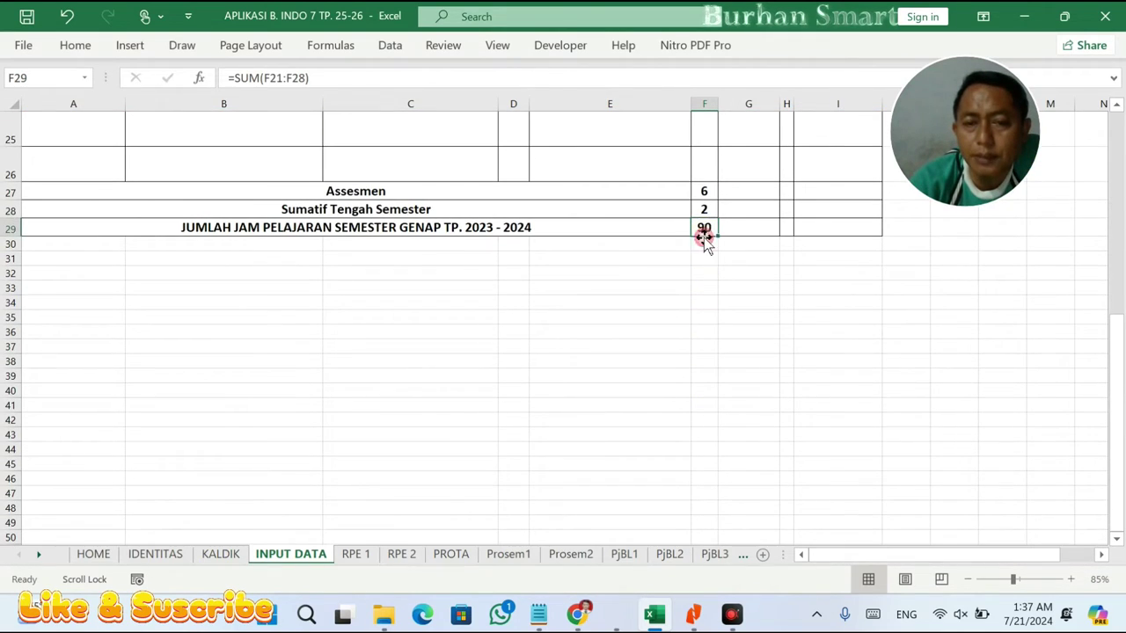
pyautogui.scroll(10, 703, 281)
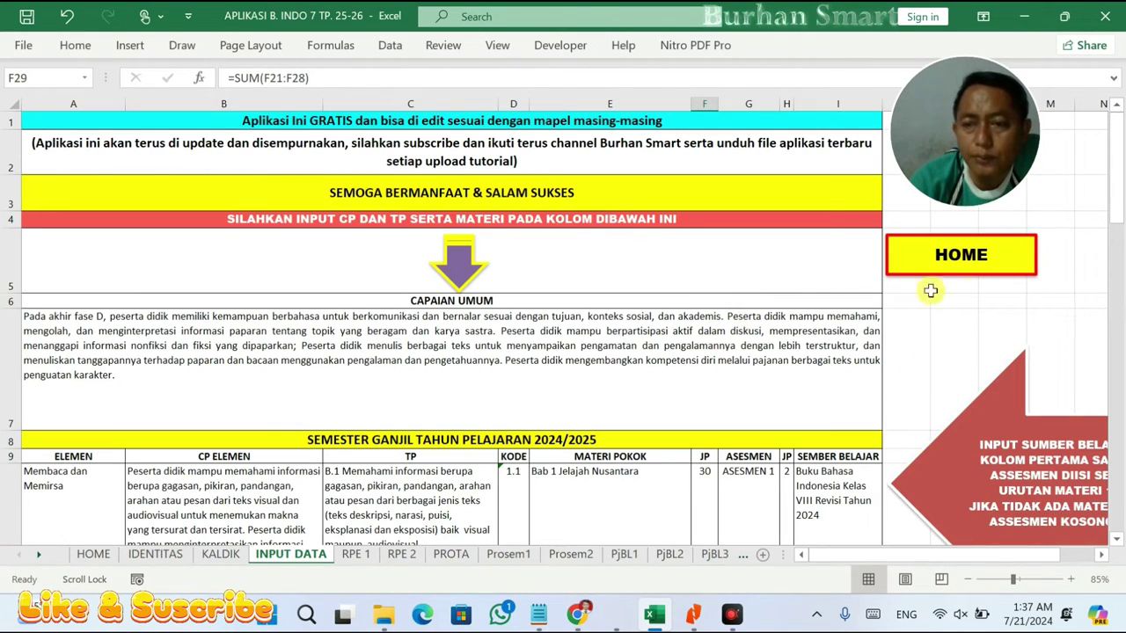
pyautogui.click(1070, 194)
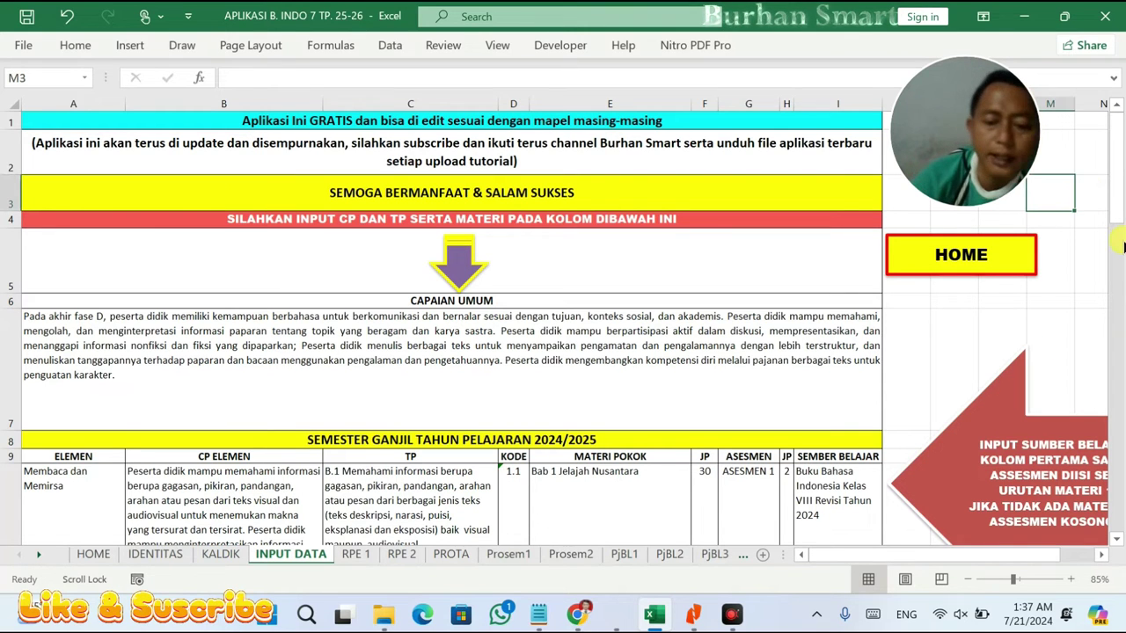
pyautogui.write('9')
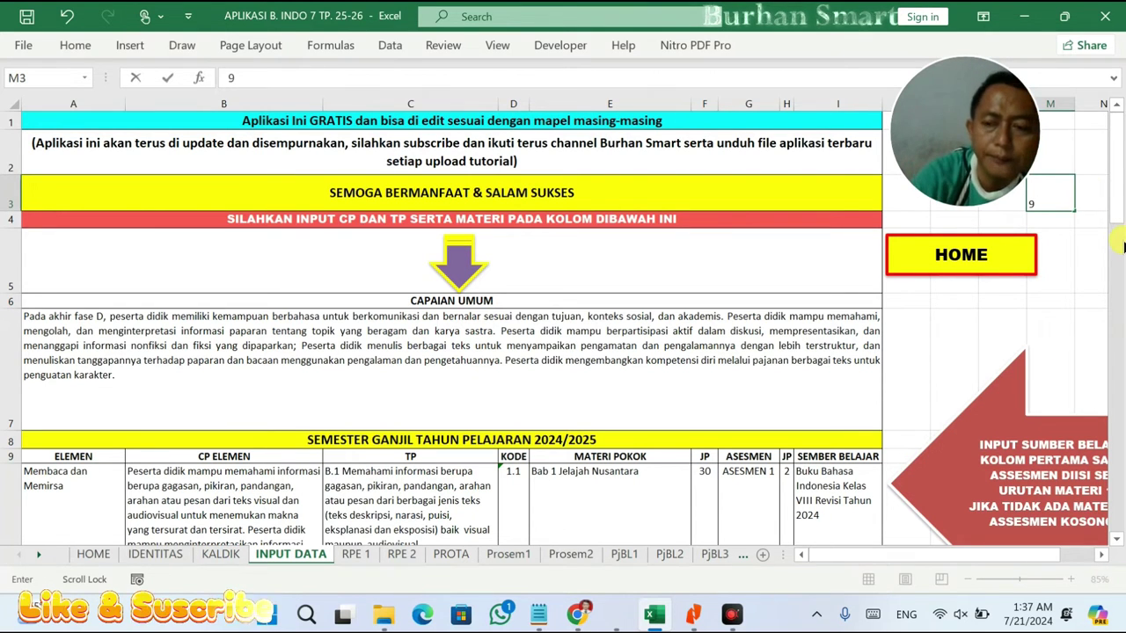
pyautogui.press('Return')
pyautogui.click(1062, 201)
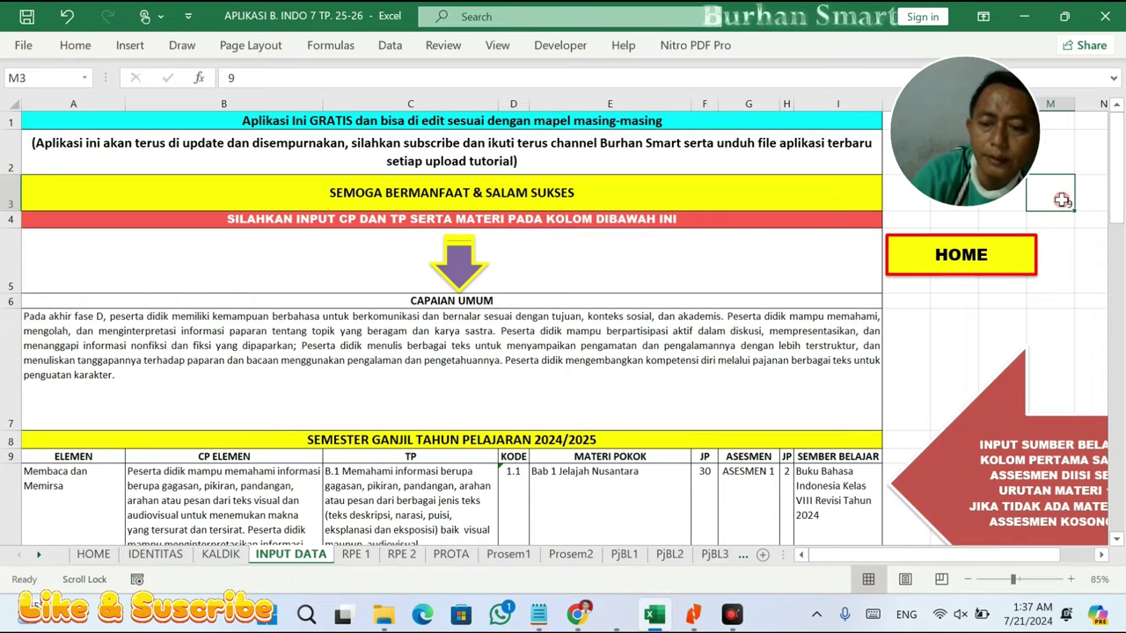
pyautogui.press('Delete')
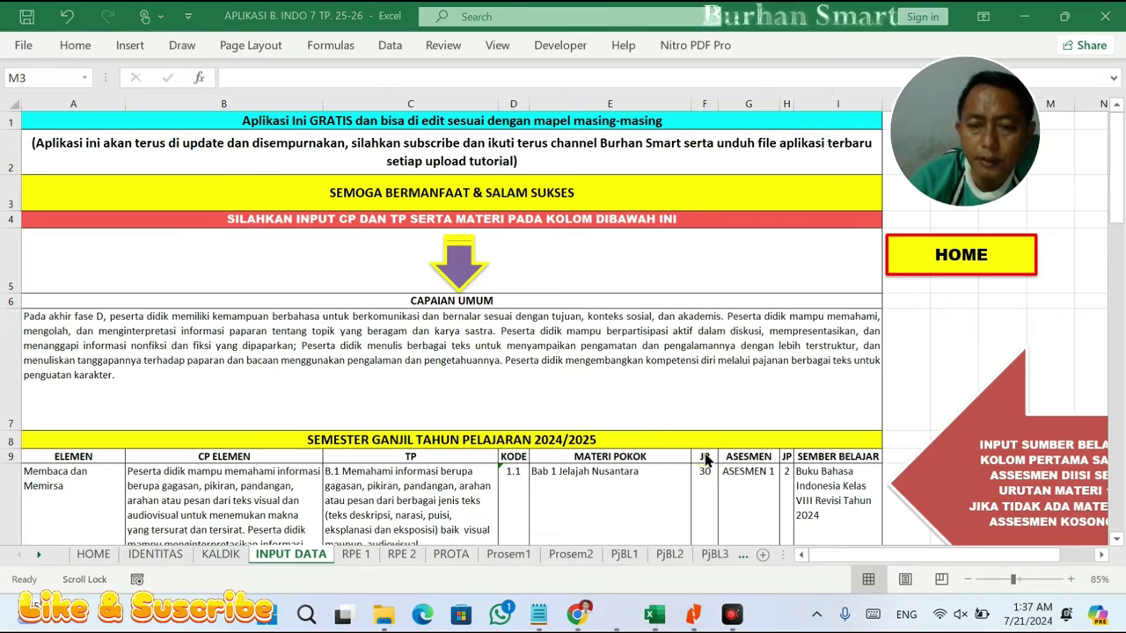
# - Review the JP values of the chapters in the Semester Ganjil and Semester Genap tables
pyautogui.scroll(-3, 705, 459)
pyautogui.click(709, 305)
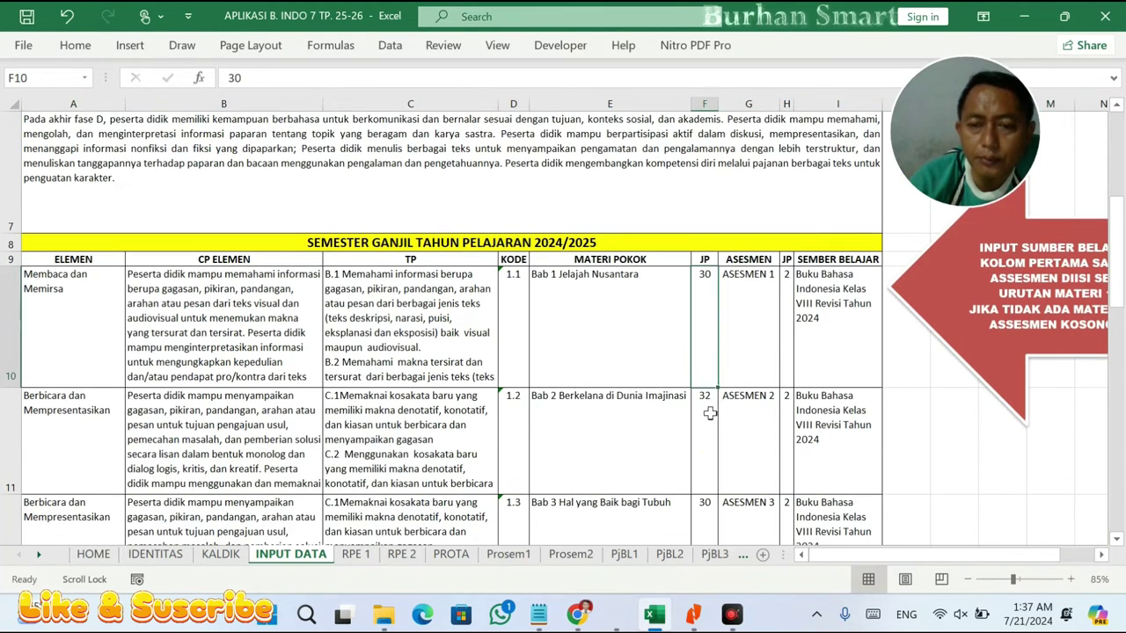
pyautogui.click(710, 484)
pyautogui.scroll(-4, 709, 492)
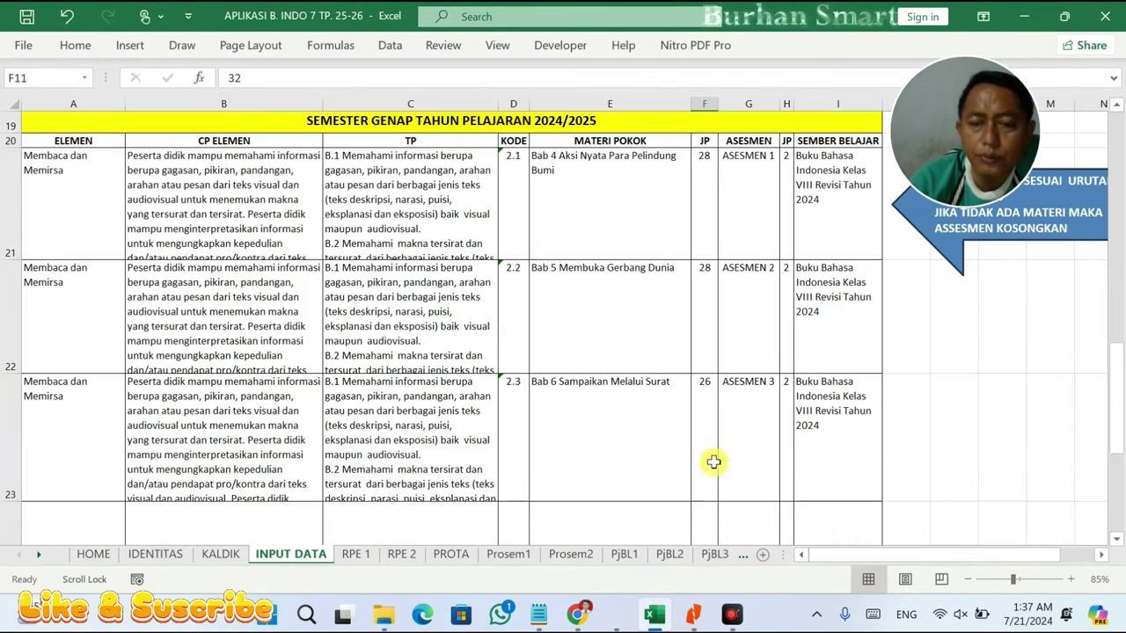
pyautogui.click(714, 242)
pyautogui.click(720, 341)
pyautogui.click(706, 399)
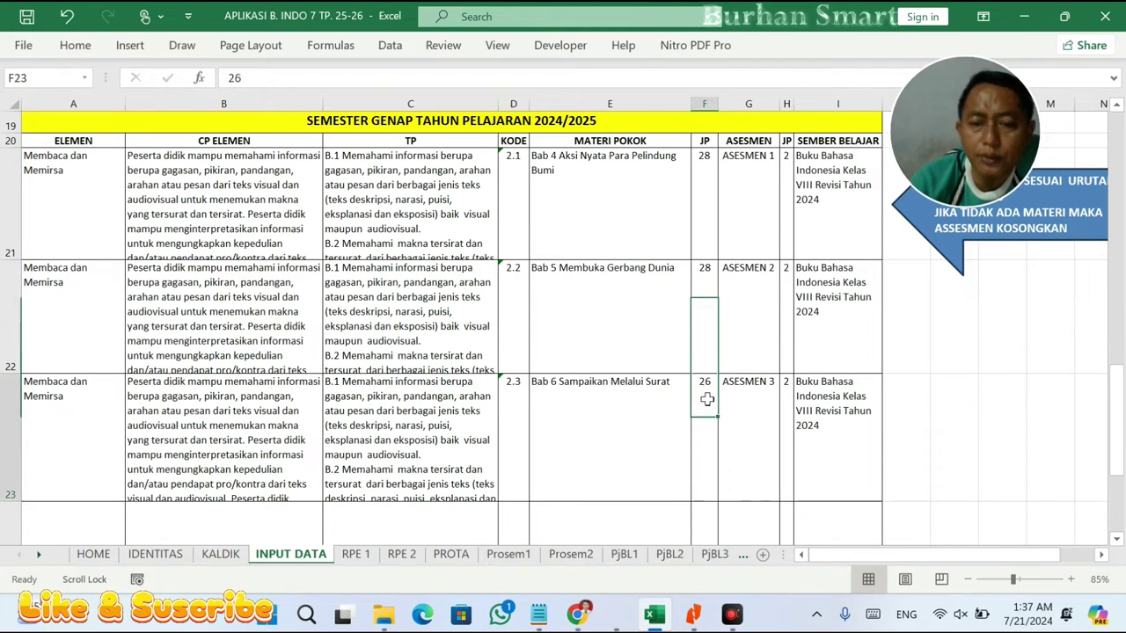
# - Examine the time allocations of the three chapters on the Prosem1 sheet and the formula behind the first learning objective
pyautogui.click(508, 554)
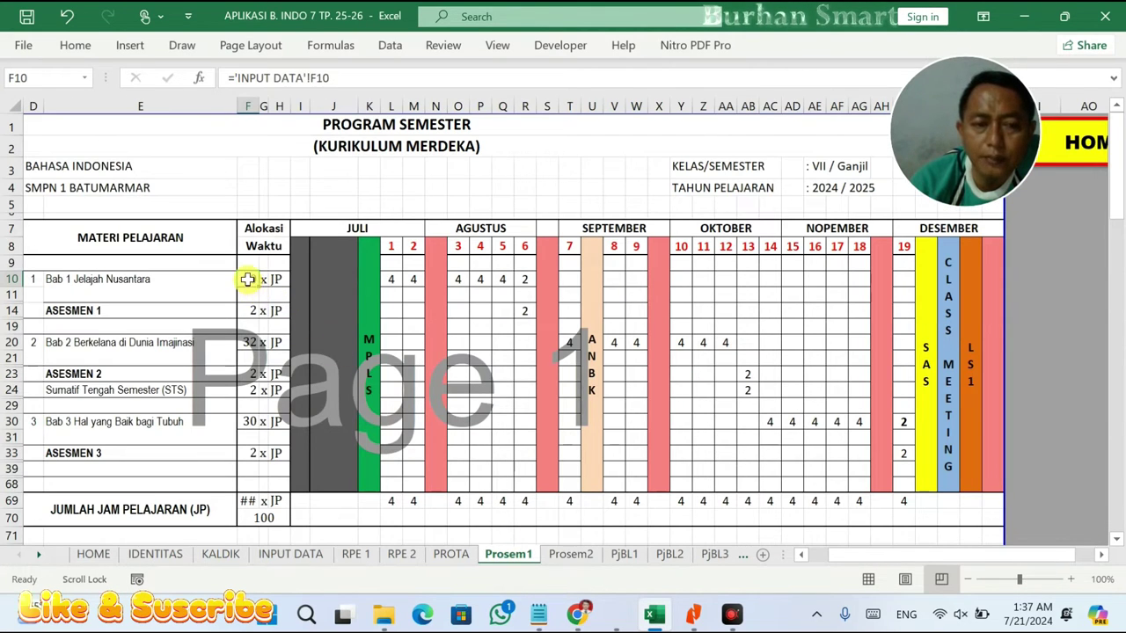
pyautogui.click(248, 343)
pyautogui.click(249, 424)
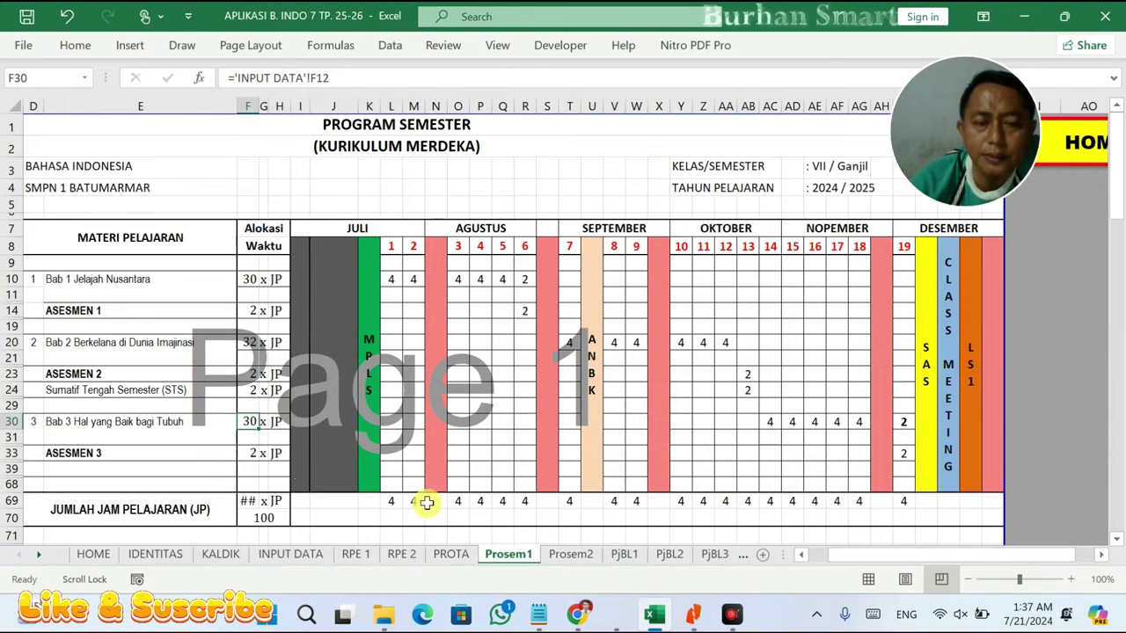
pyautogui.moveTo(815, 559); pyautogui.dragTo(752, 538)
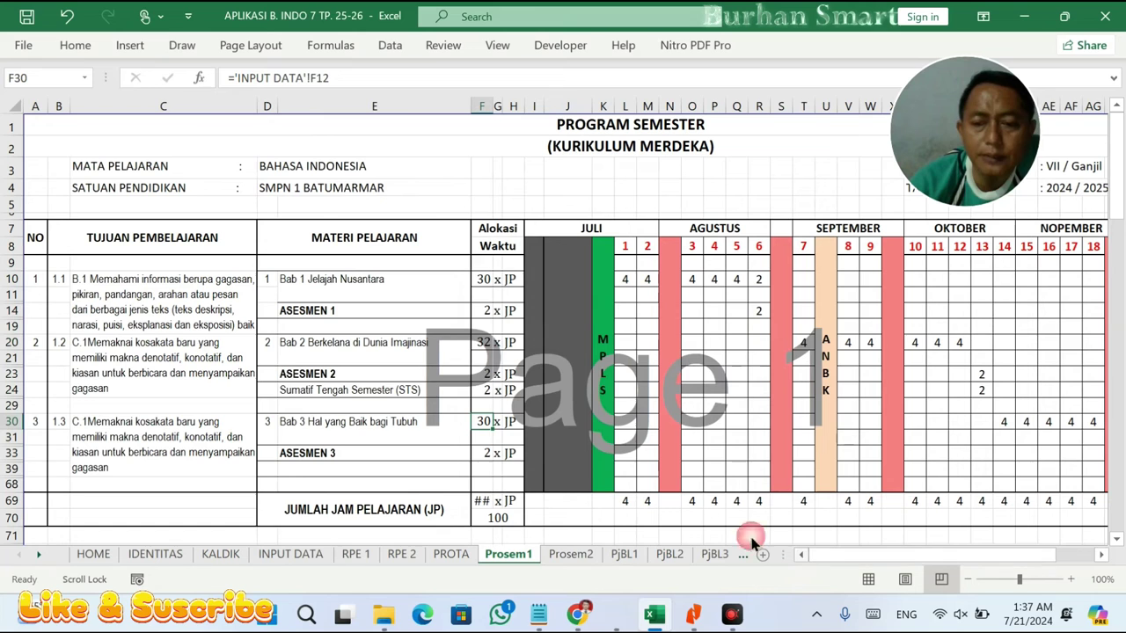
pyautogui.click(154, 309)
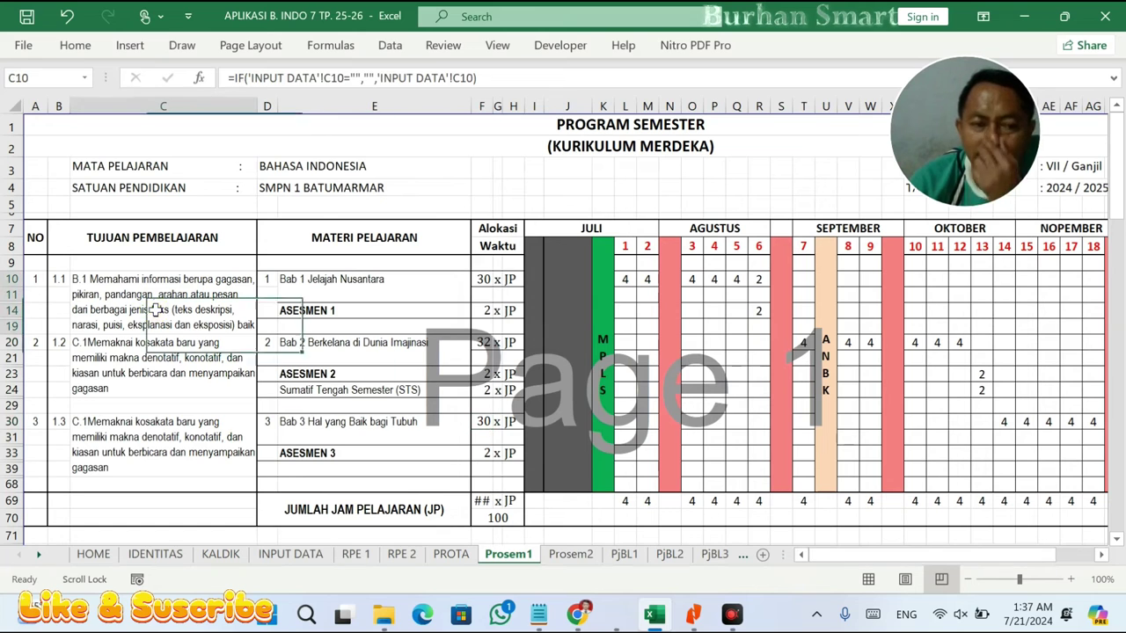
pyautogui.doubleClick(106, 323)
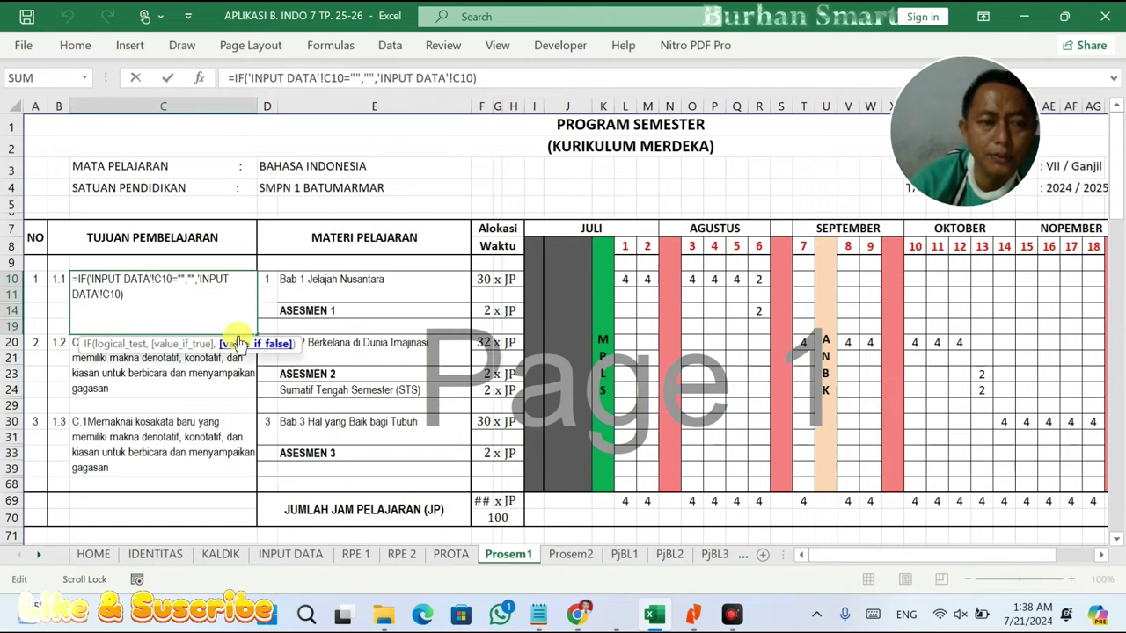
pyautogui.press('Escape')
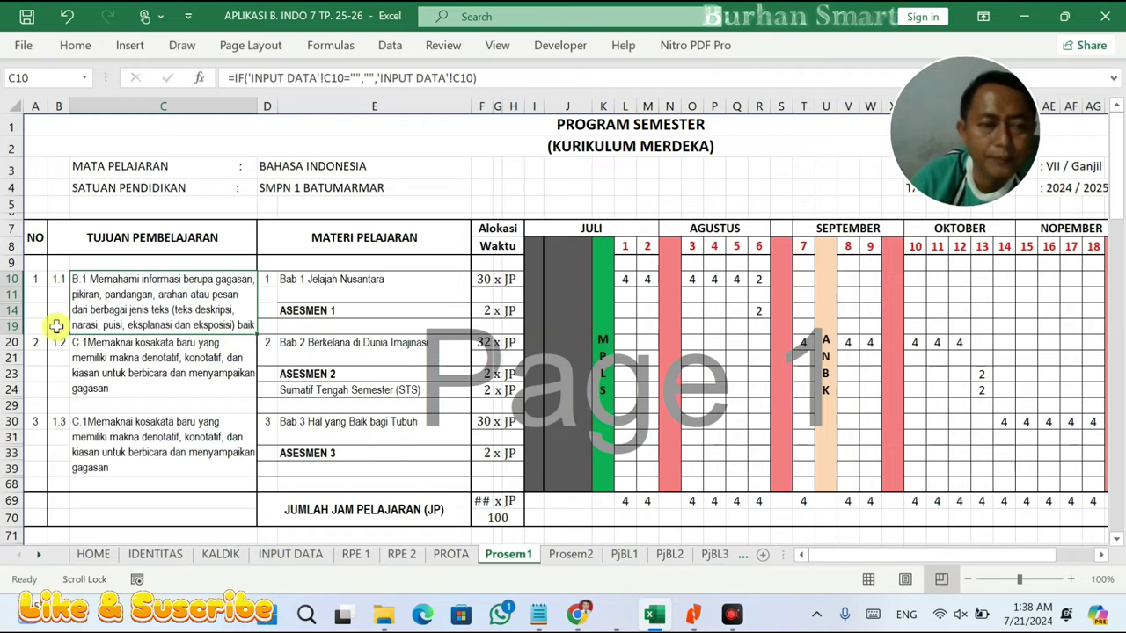
# - Insert one row above row 19 in the learning objective 1.1 block of Prosem1
pyautogui.rightClick(18, 326)
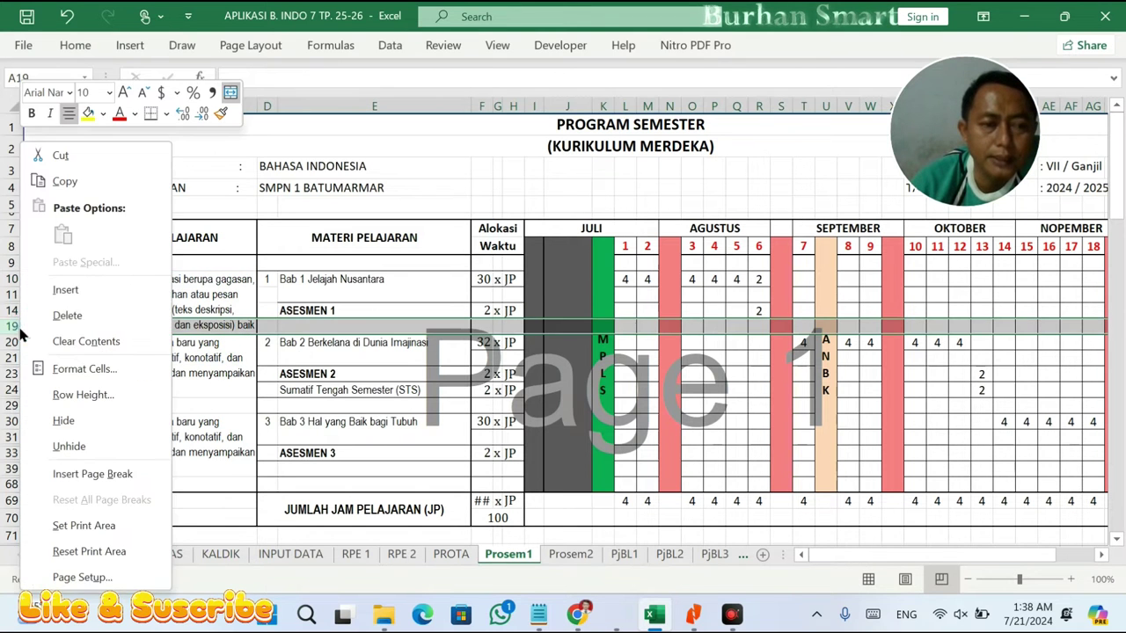
pyautogui.click(57, 289)
pyautogui.click(62, 318)
# - Unhide all hidden rows from row 9 to row 69 of the Prosem1 table and inspect the learning objective 1.1 cell
pyautogui.moveTo(12, 264); pyautogui.dragTo(3, 500)
pyautogui.rightClick(4, 501)
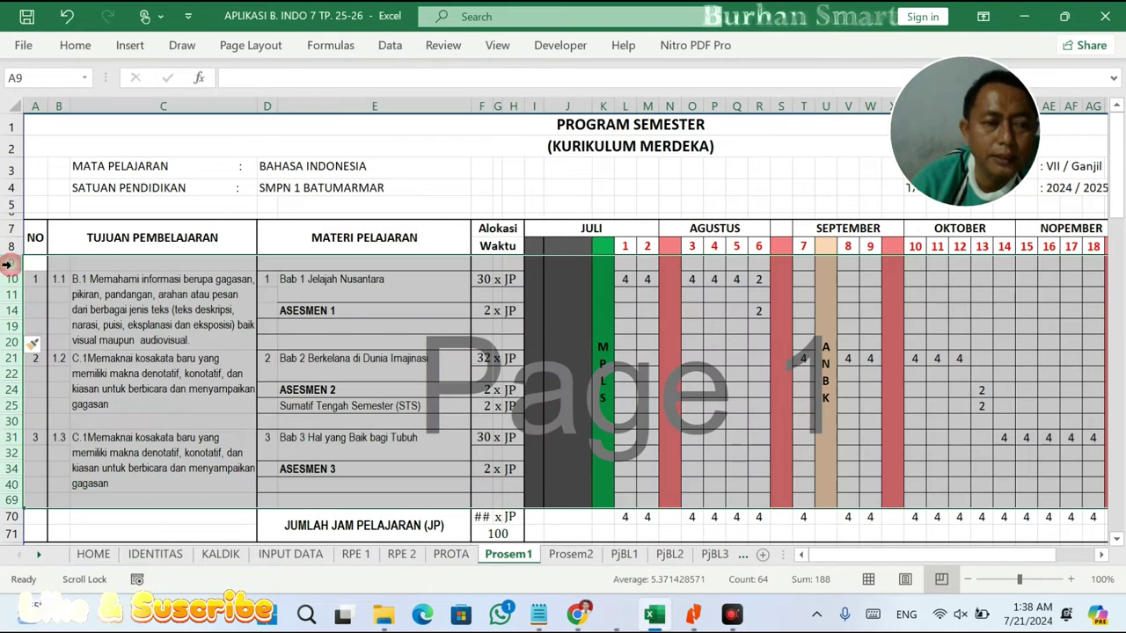
pyautogui.rightClick(11, 279)
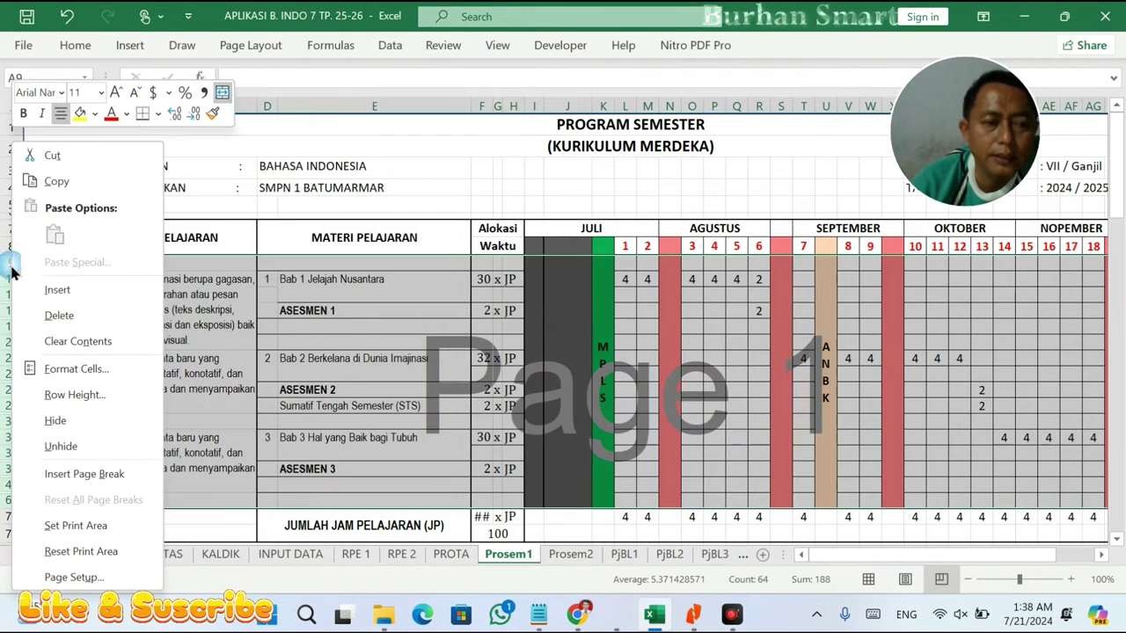
pyautogui.click(70, 447)
pyautogui.click(149, 335)
pyautogui.scroll(-1, 150, 335)
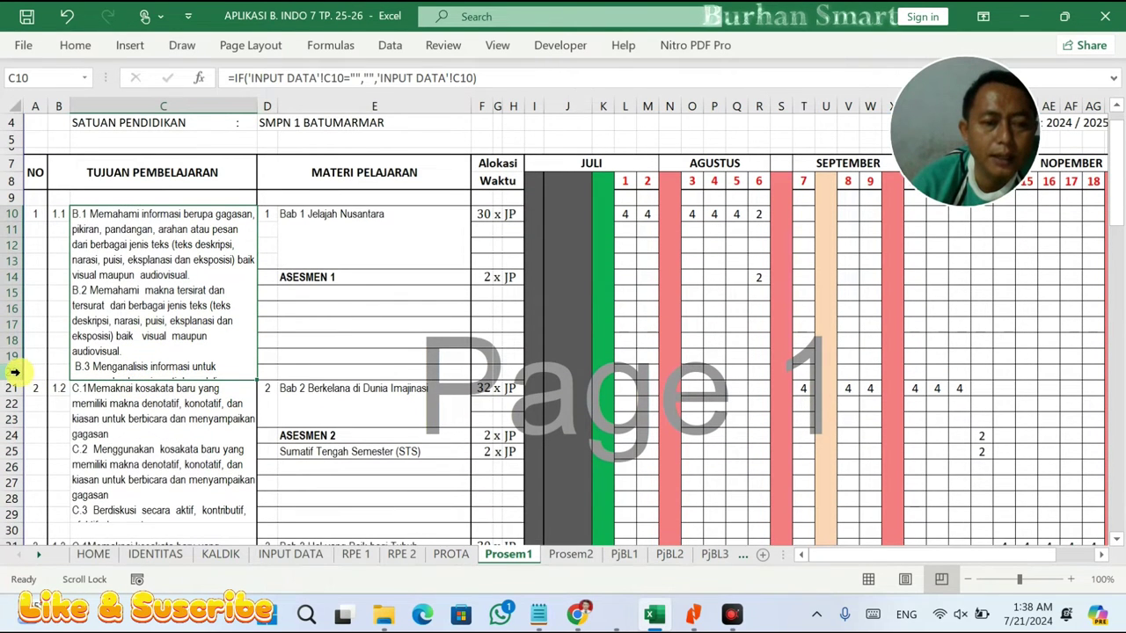
# - Insert five rows at row 16 twice to enlarge the learning objective 1.1 block, and check that its full text fits
pyautogui.moveTo(16, 371); pyautogui.dragTo(11, 311)
pyautogui.rightClick(11, 311)
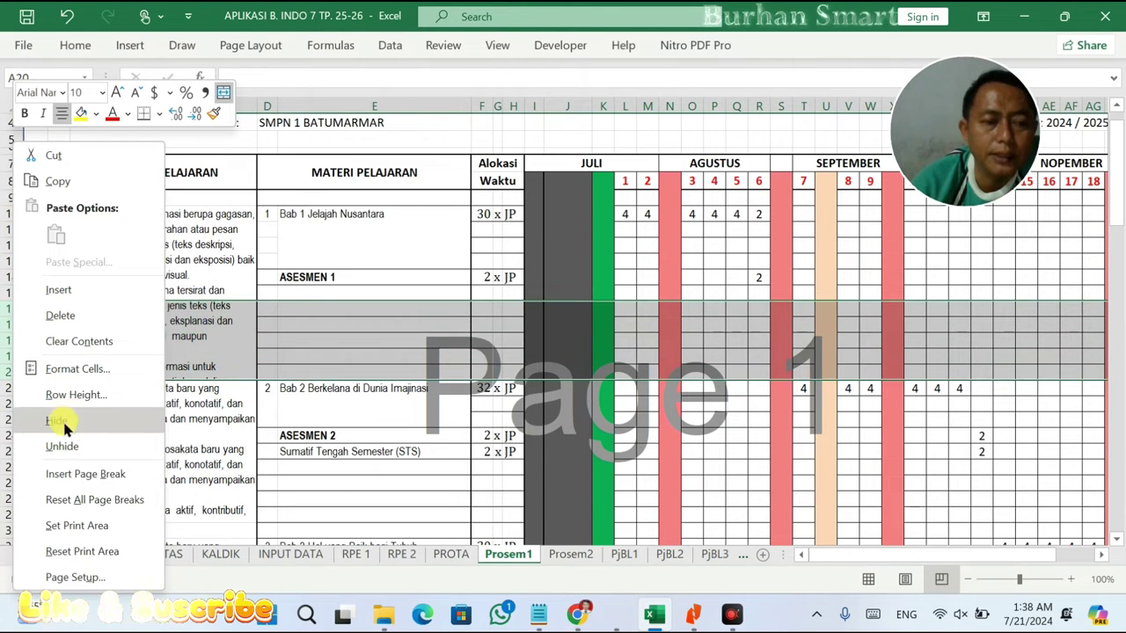
pyautogui.click(86, 293)
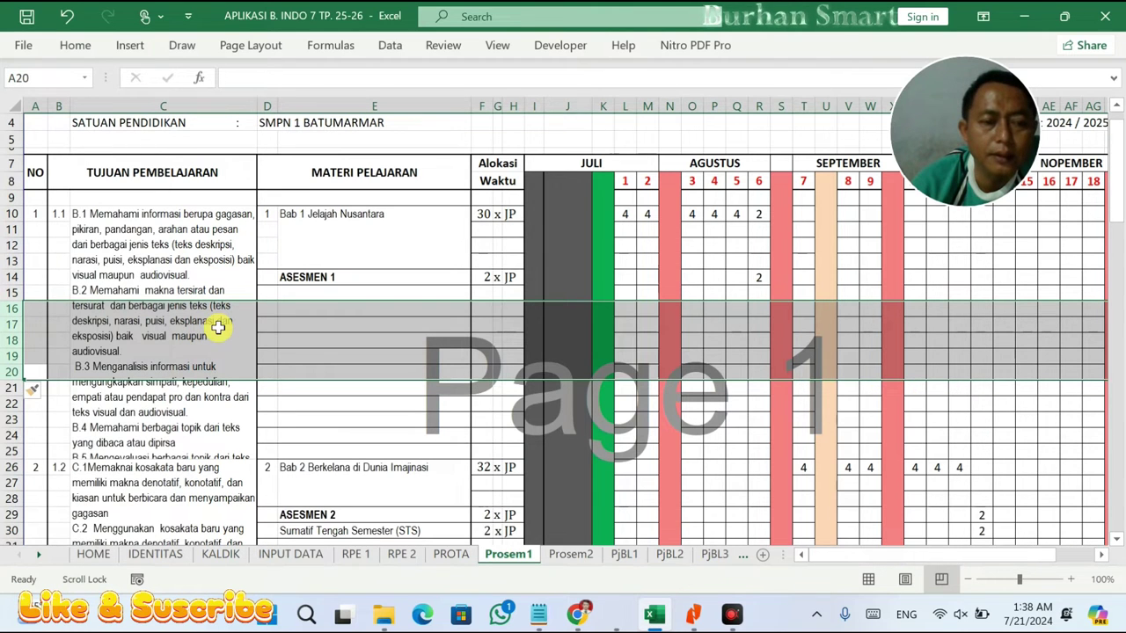
pyautogui.rightClick(17, 330)
pyautogui.click(86, 290)
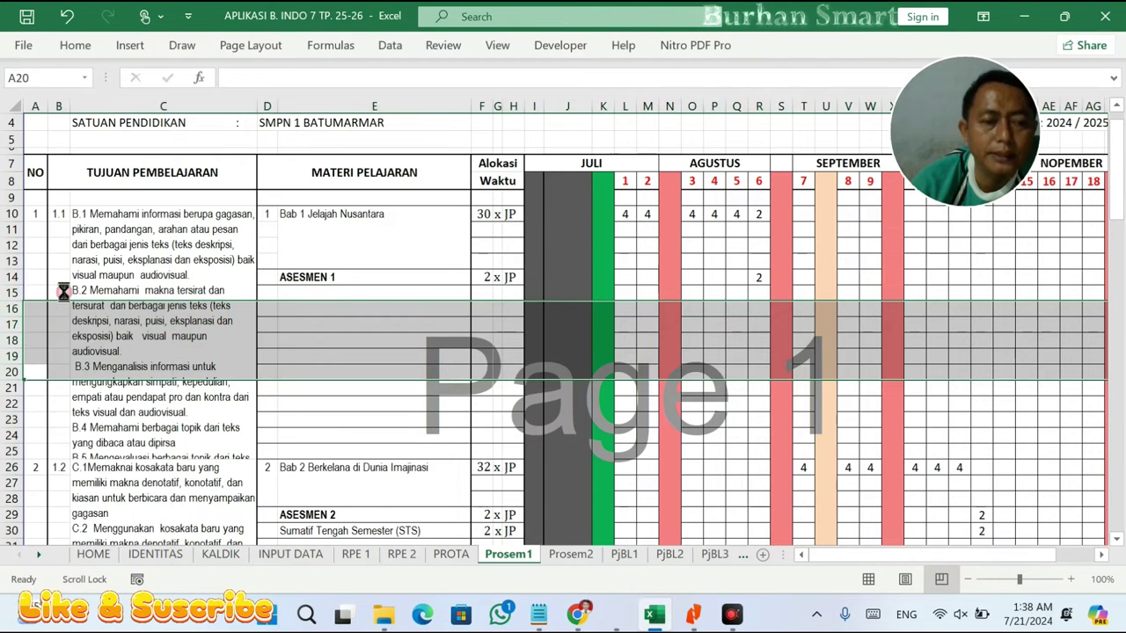
pyautogui.scroll(-1, 114, 351)
pyautogui.click(195, 468)
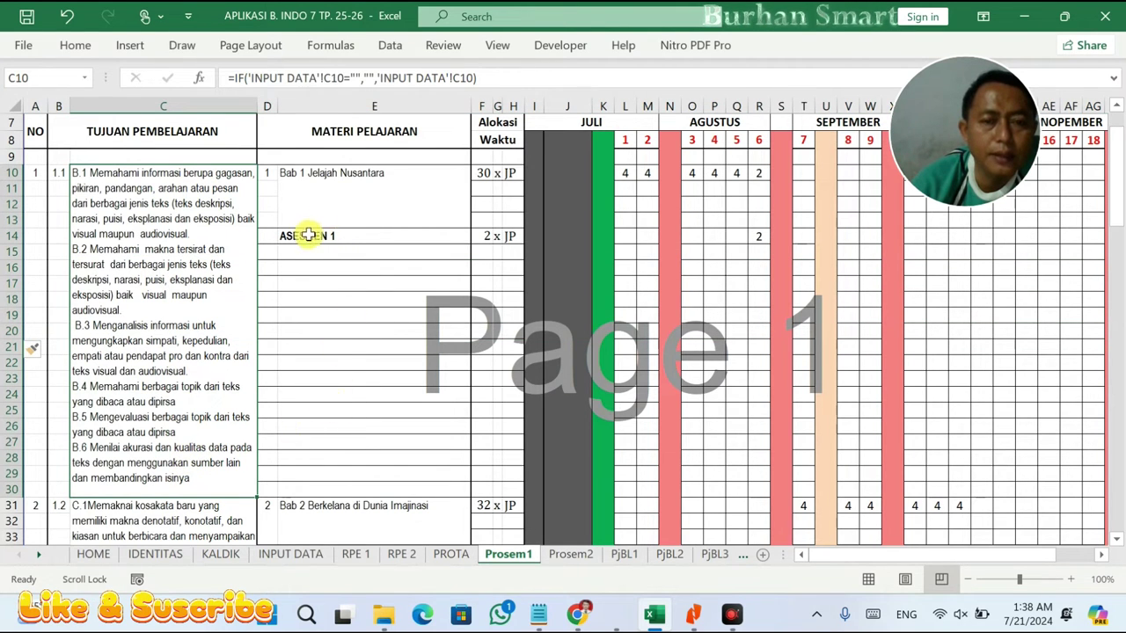
pyautogui.scroll(-4, 166, 450)
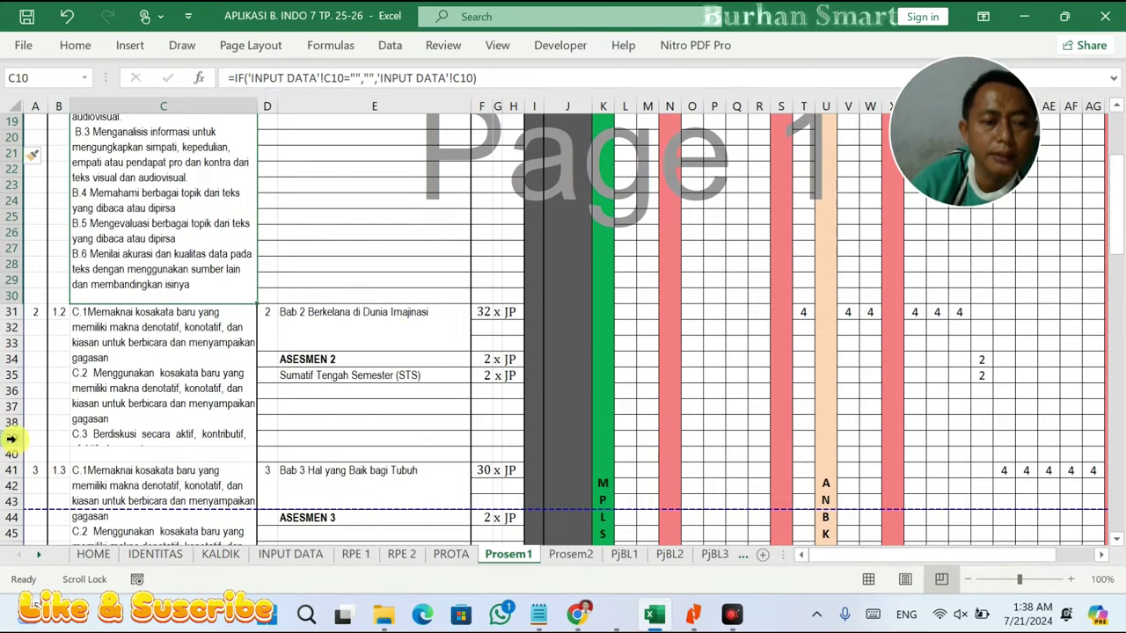
# - Insert four rows at row 36 twice to enlarge the learning objective 1.2 block on Prosem1
pyautogui.moveTo(11, 438); pyautogui.dragTo(18, 400)
pyautogui.rightClick(19, 402)
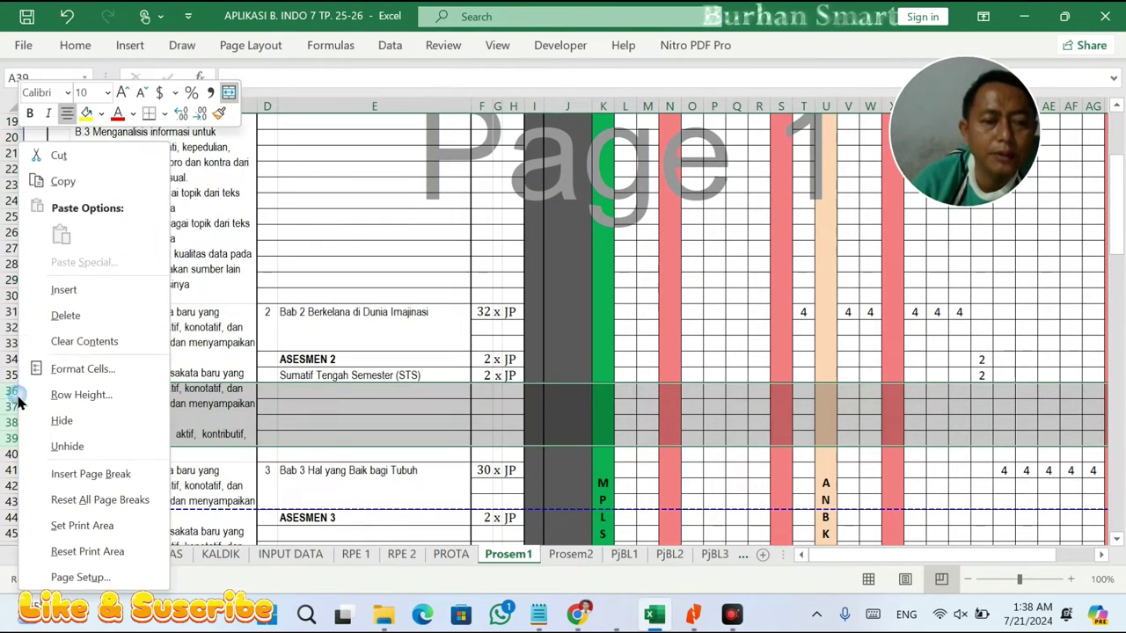
pyautogui.click(64, 292)
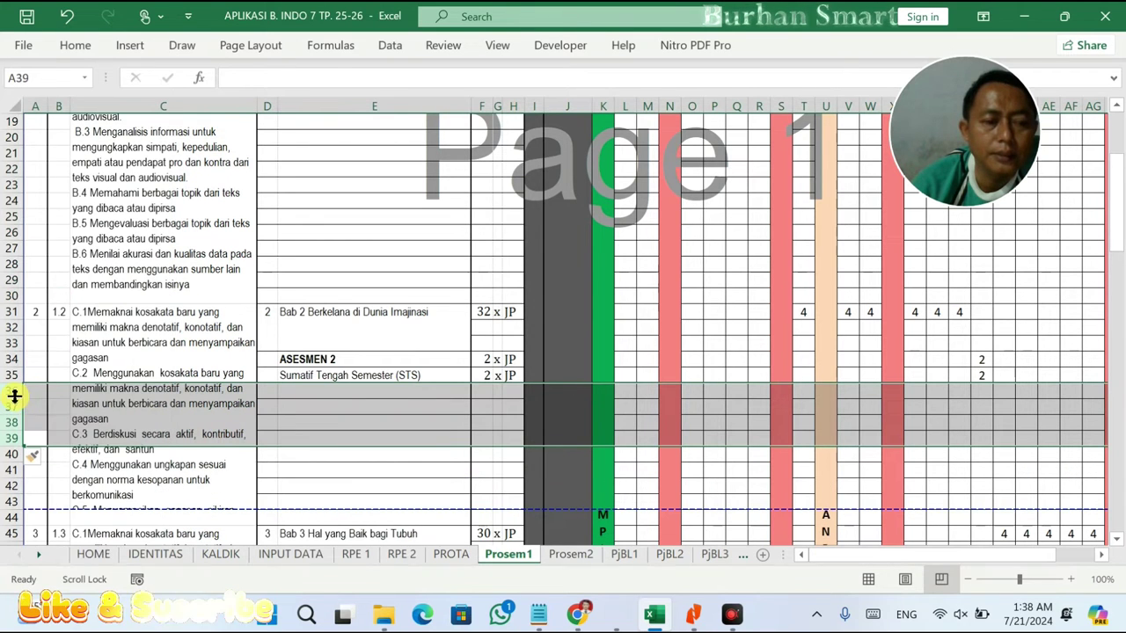
pyautogui.rightClick(14, 397)
pyautogui.click(56, 289)
pyautogui.click(175, 390)
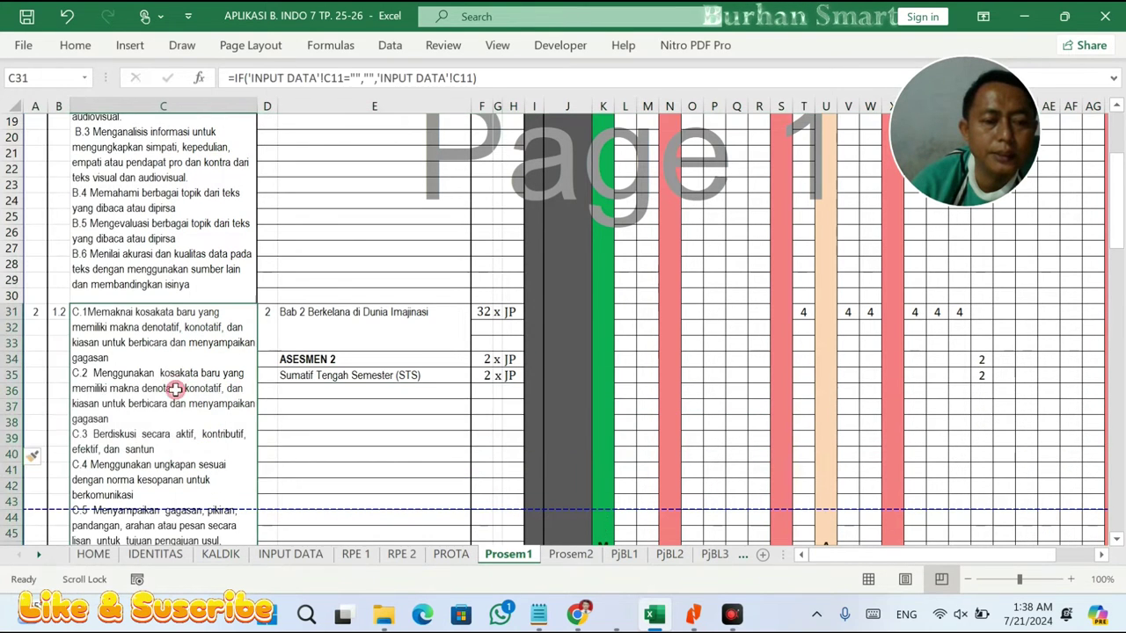
# - Insert nine more rows at row 37 in the learning objective 1.2 block and check that its full text fits
pyautogui.scroll(-2, 175, 389)
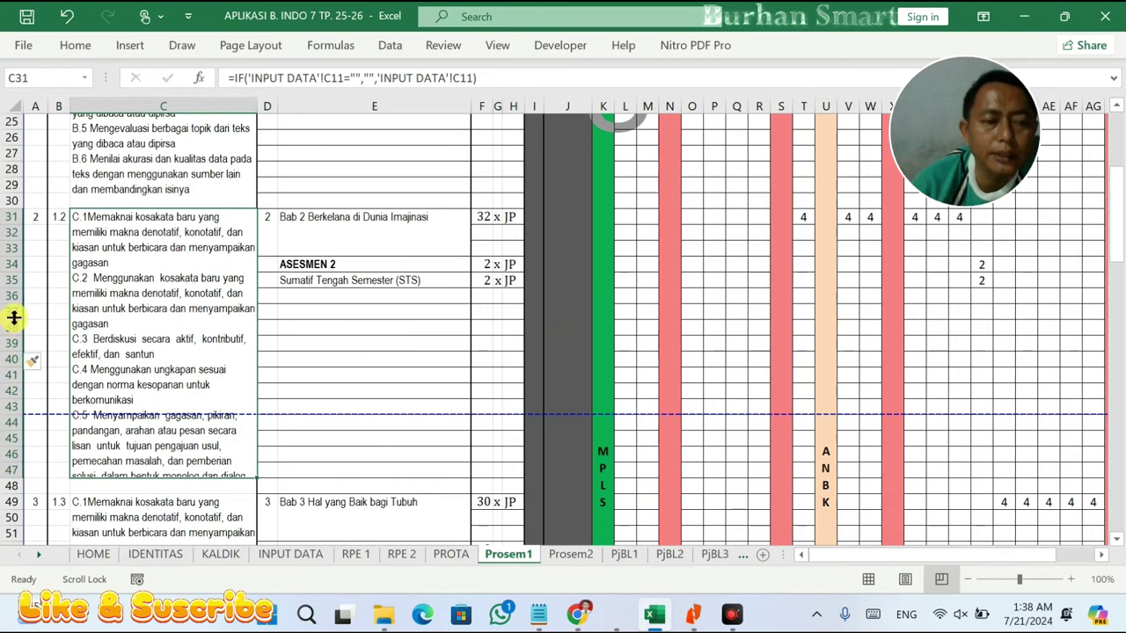
pyautogui.moveTo(10, 314); pyautogui.dragTo(6, 435)
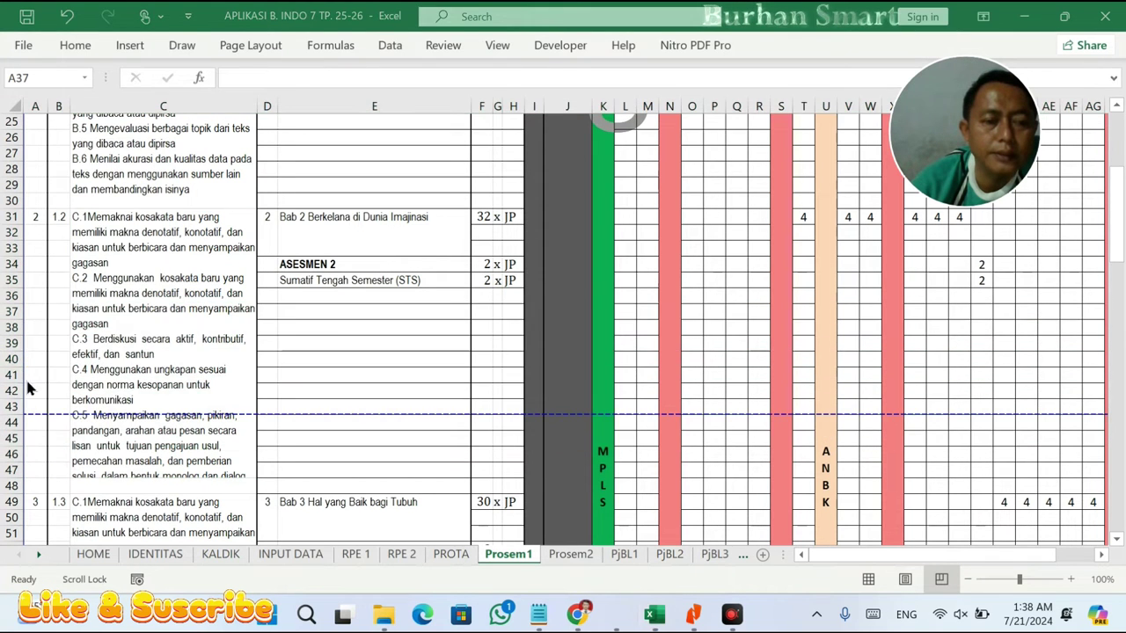
pyautogui.rightClick(9, 330)
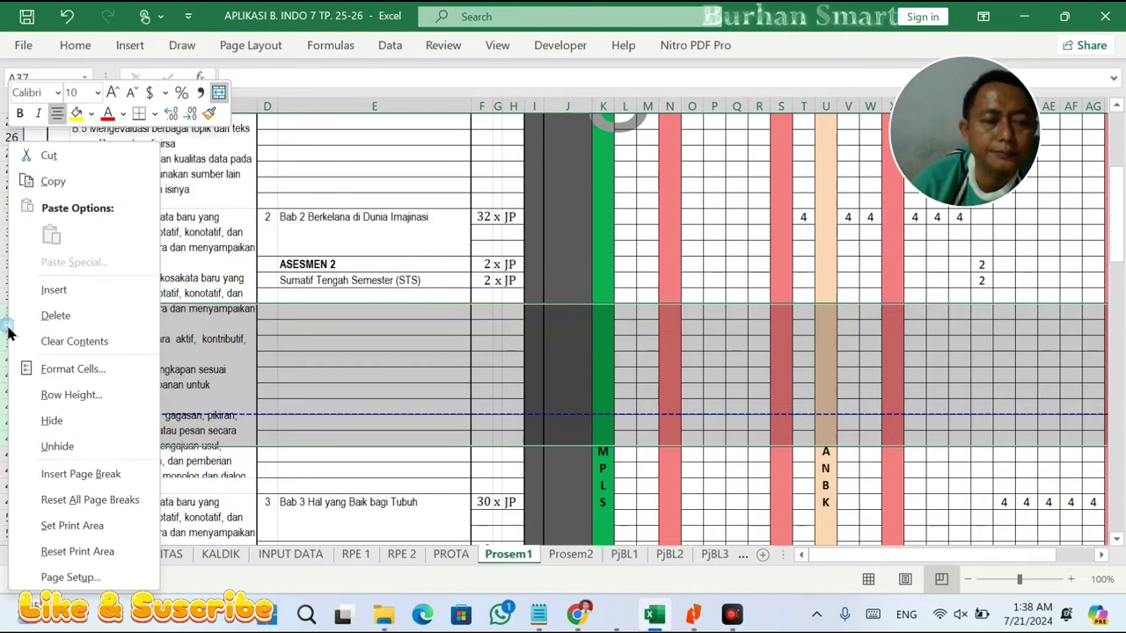
pyautogui.click(43, 289)
pyautogui.scroll(-3, 128, 349)
pyautogui.click(120, 357)
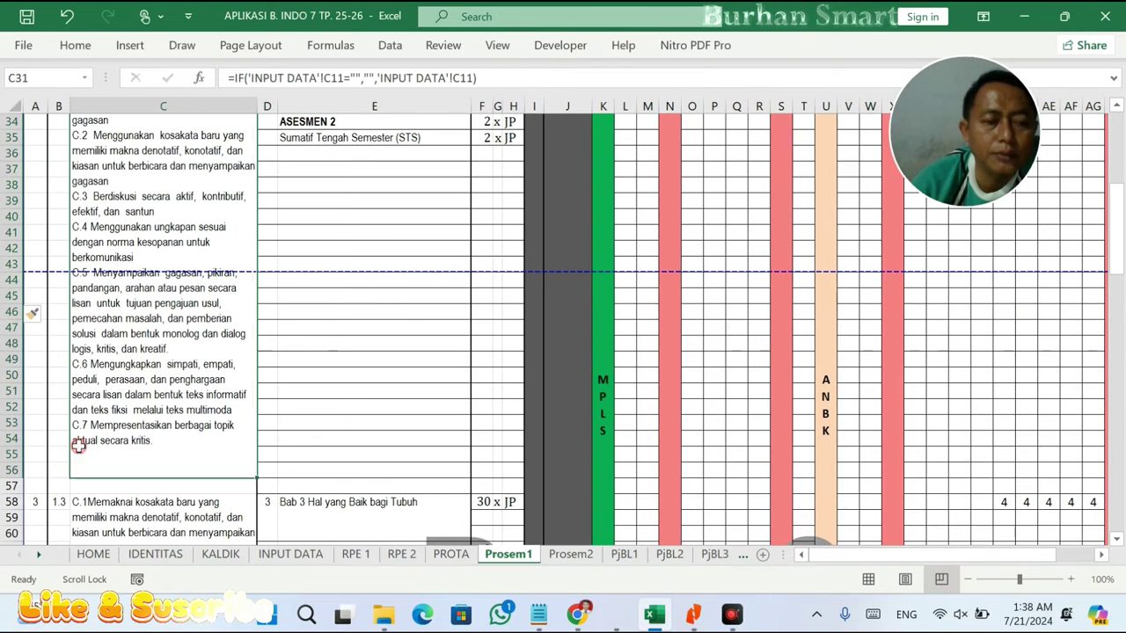
# - Hide the surplus rows 55 and 56 below the learning objective 1.2 text
pyautogui.moveTo(9, 471); pyautogui.dragTo(9, 454)
pyautogui.rightClick(9, 458)
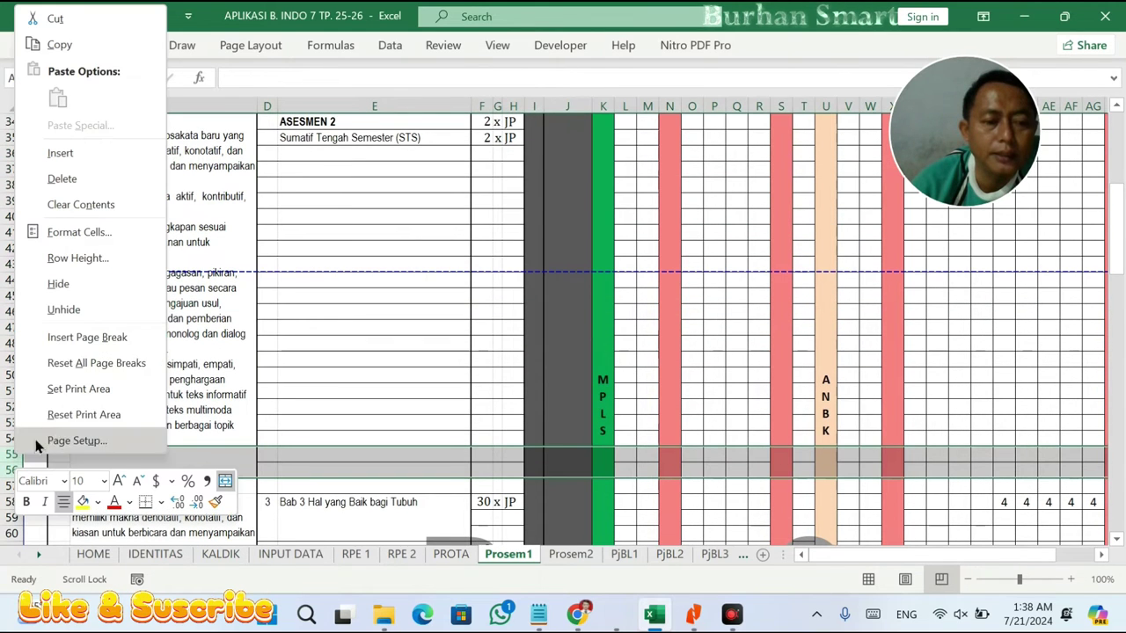
pyautogui.click(78, 312)
pyautogui.click(236, 343)
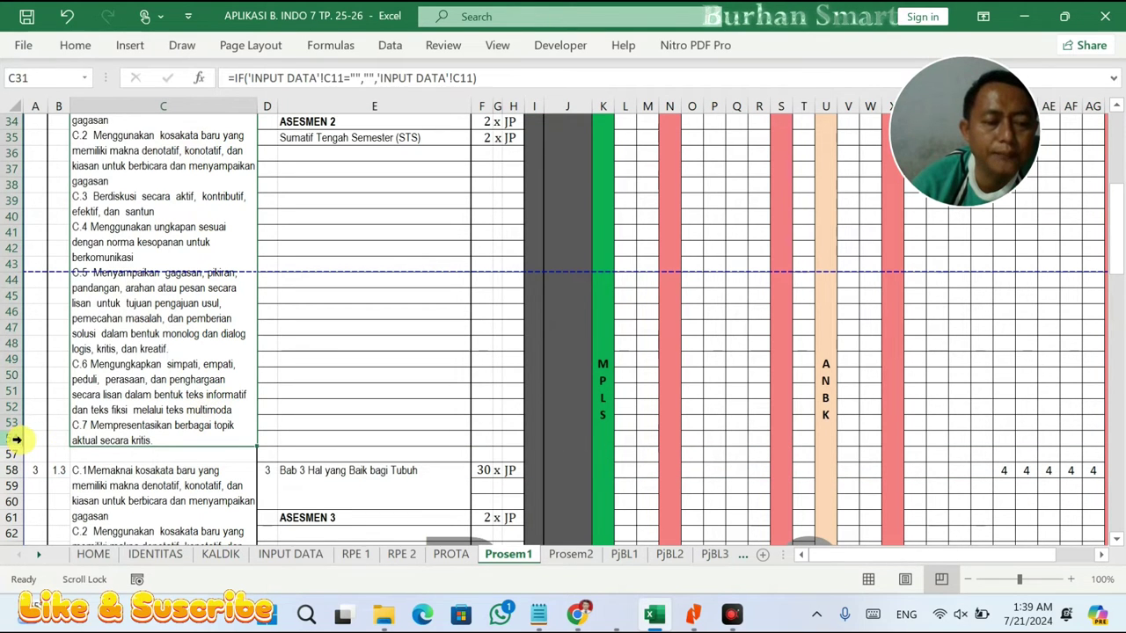
# - Enlarge the learning objective 1.3 block by inserting six rows and then twelve rows at row 62
pyautogui.scroll(-4, 15, 440)
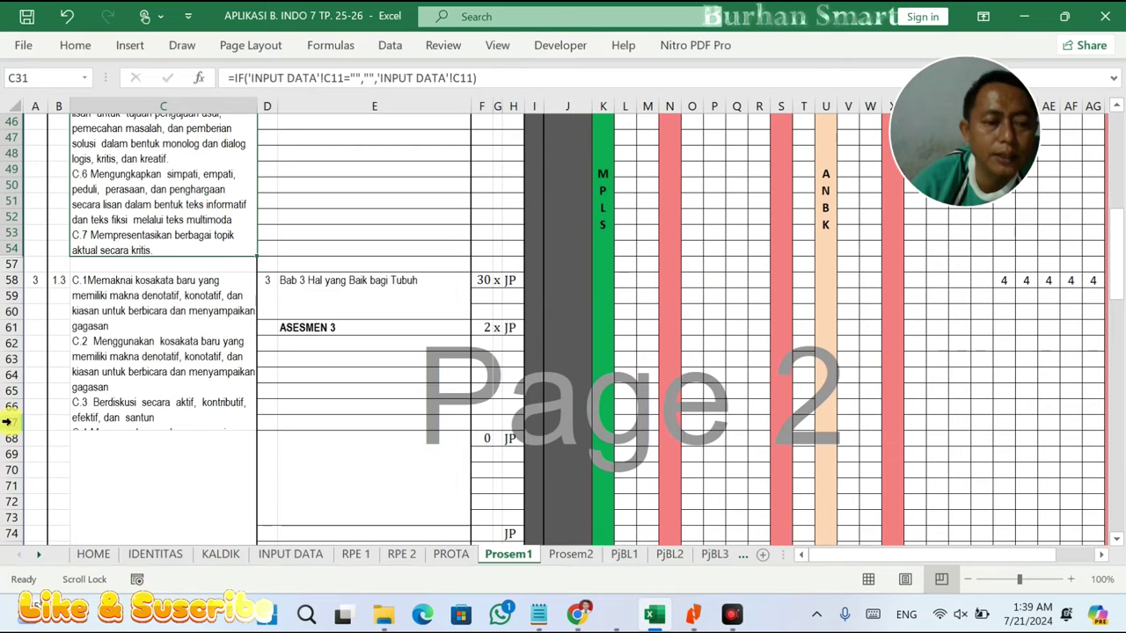
pyautogui.moveTo(11, 423); pyautogui.dragTo(15, 343)
pyautogui.rightClick(10, 343)
pyautogui.click(50, 309)
pyautogui.moveTo(12, 343); pyautogui.dragTo(4, 518)
pyautogui.rightClick(3, 508)
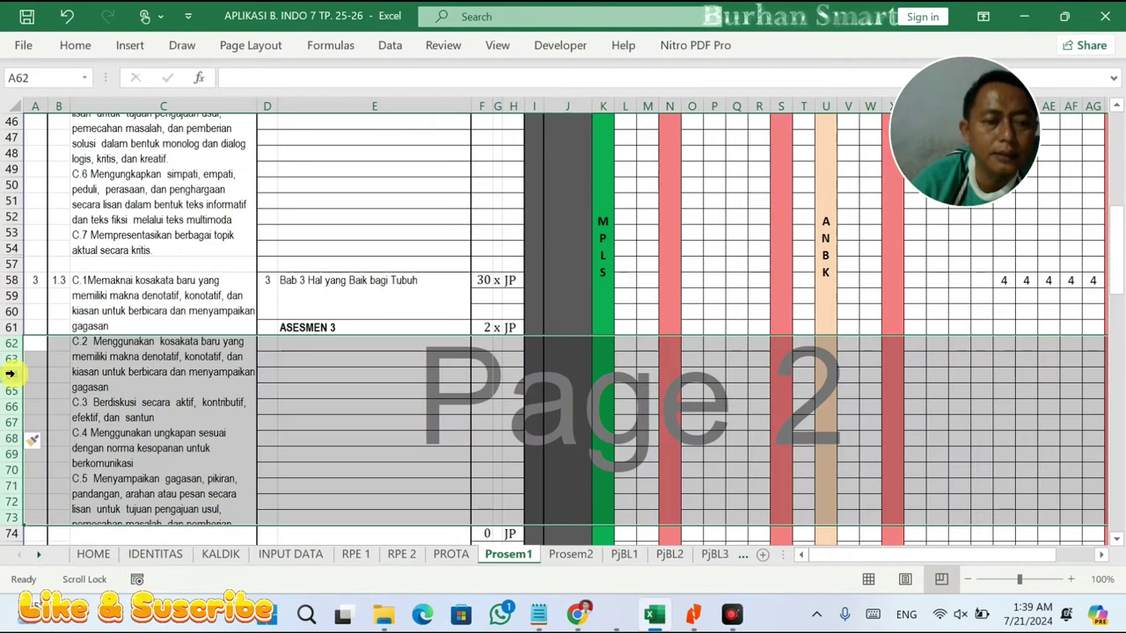
pyautogui.rightClick(10, 374)
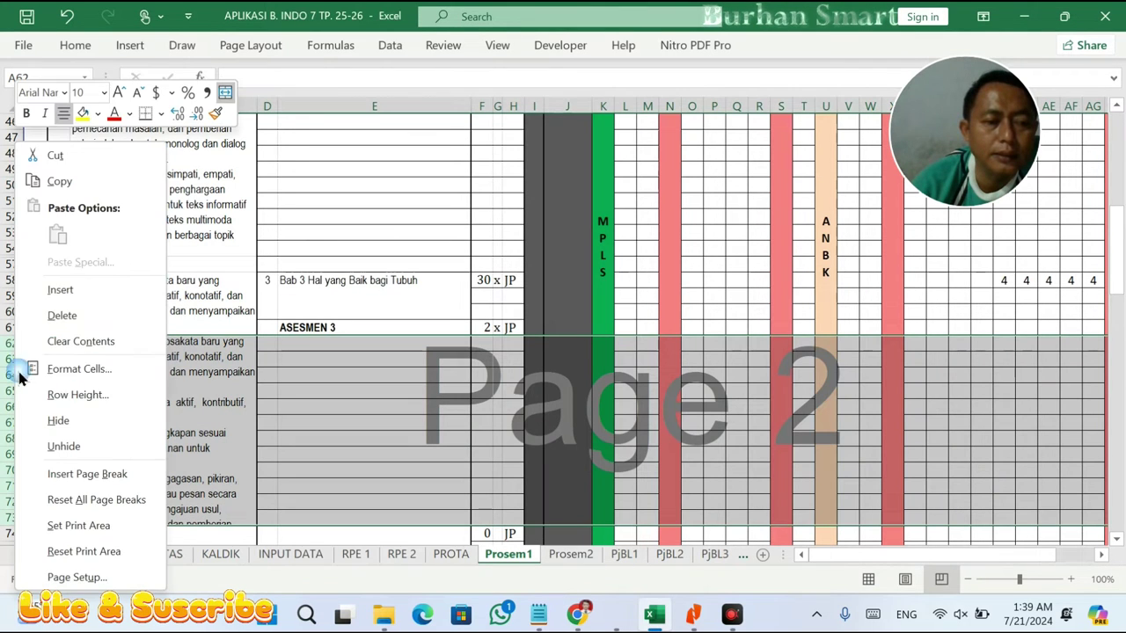
pyautogui.click(60, 293)
pyautogui.click(132, 374)
pyautogui.scroll(-3, 134, 378)
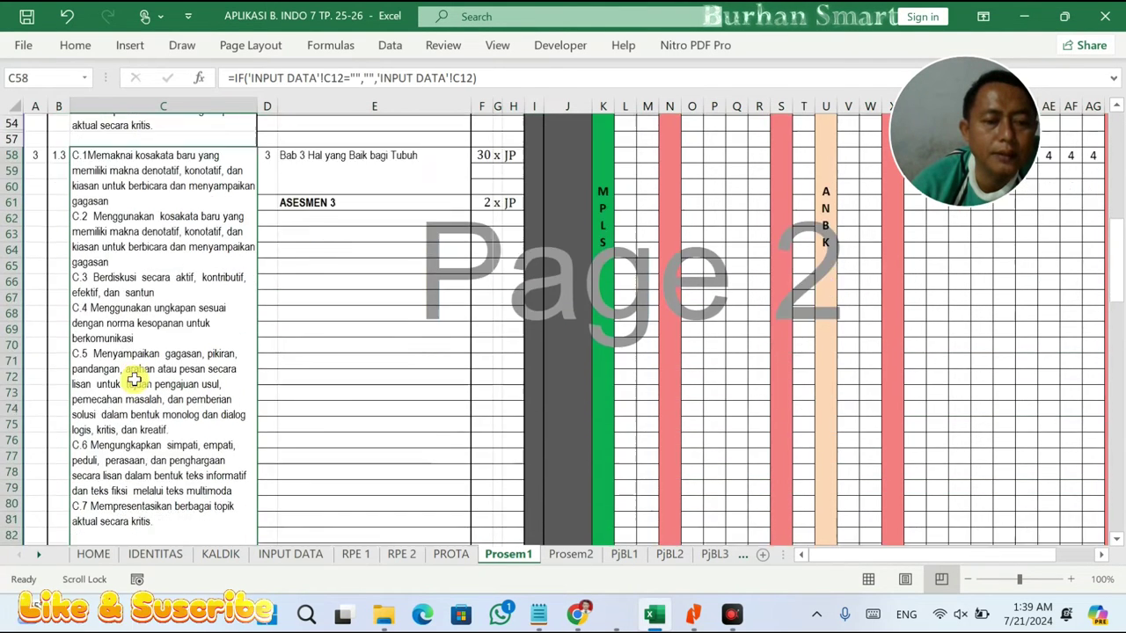
# - Delete the four surplus rows 82 to 85 below the learning objective 1.3 text
pyautogui.scroll(-2, 134, 379)
pyautogui.moveTo(12, 472); pyautogui.dragTo(11, 519)
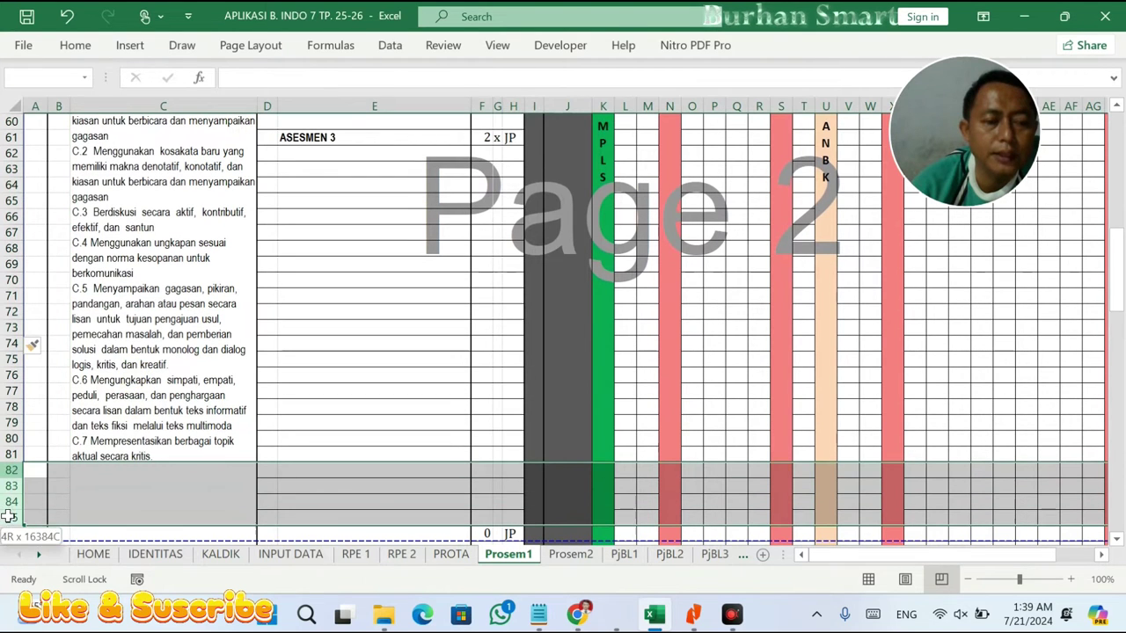
pyautogui.rightClick(9, 519)
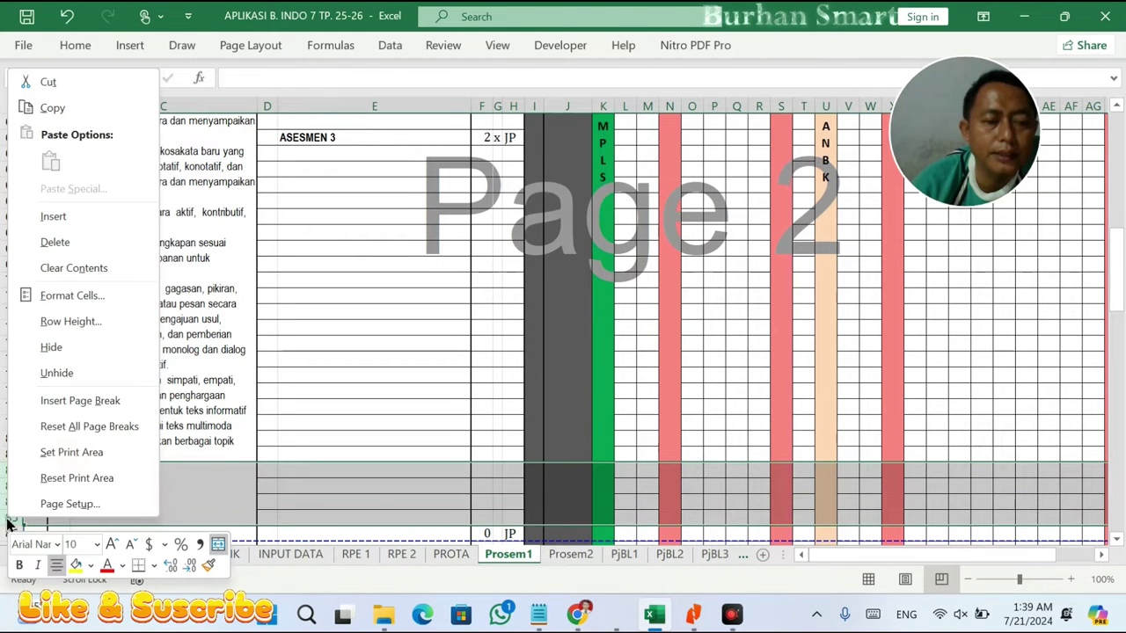
pyautogui.click(55, 242)
pyautogui.click(262, 299)
pyautogui.scroll(-2, 242, 348)
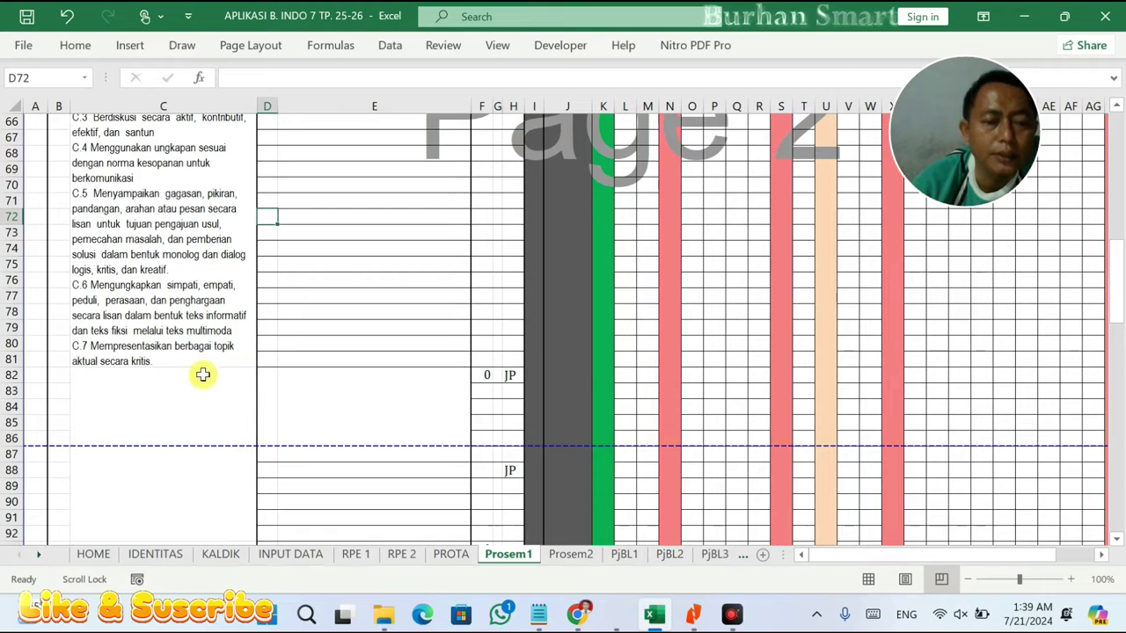
# - Hide the unused rows 82 to 109 below learning objective 1.3 and review the enlarged blocks above
pyautogui.scroll(-2, 202, 375)
pyautogui.click(184, 332)
pyautogui.click(333, 330)
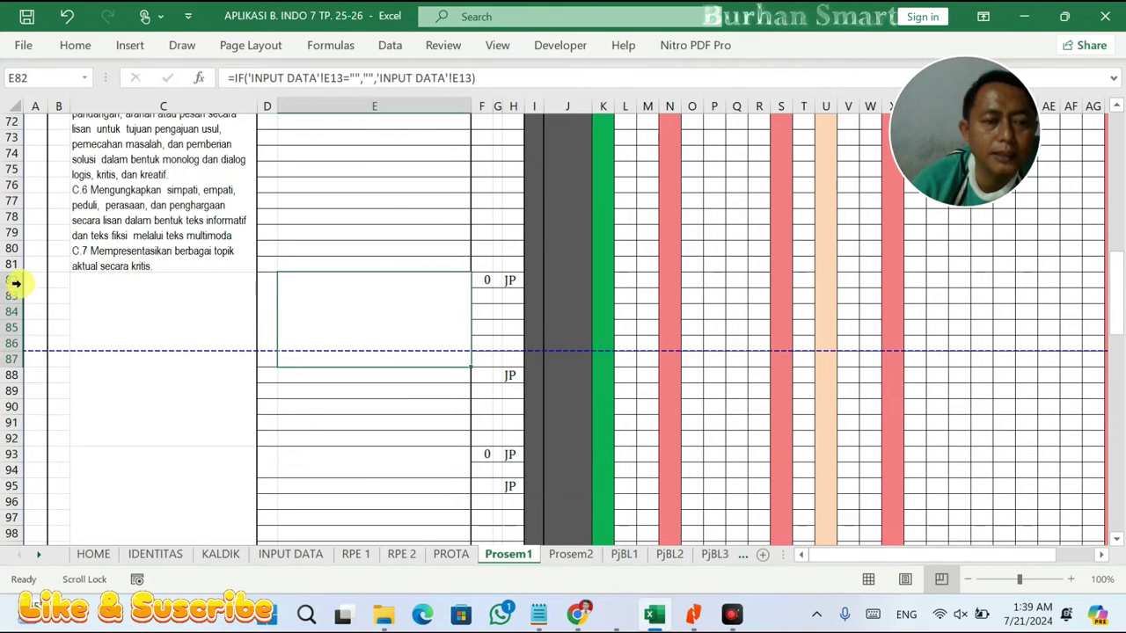
pyautogui.moveTo(18, 280); pyautogui.dragTo(10, 467)
pyautogui.rightClick(10, 471)
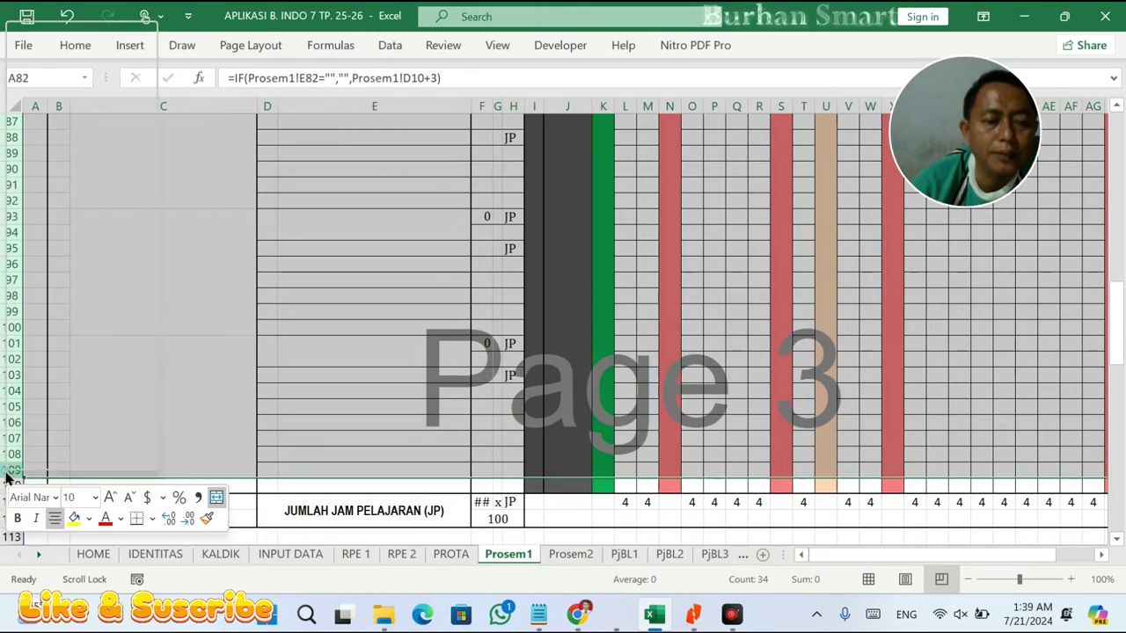
pyautogui.click(51, 300)
pyautogui.scroll(5, 326, 347)
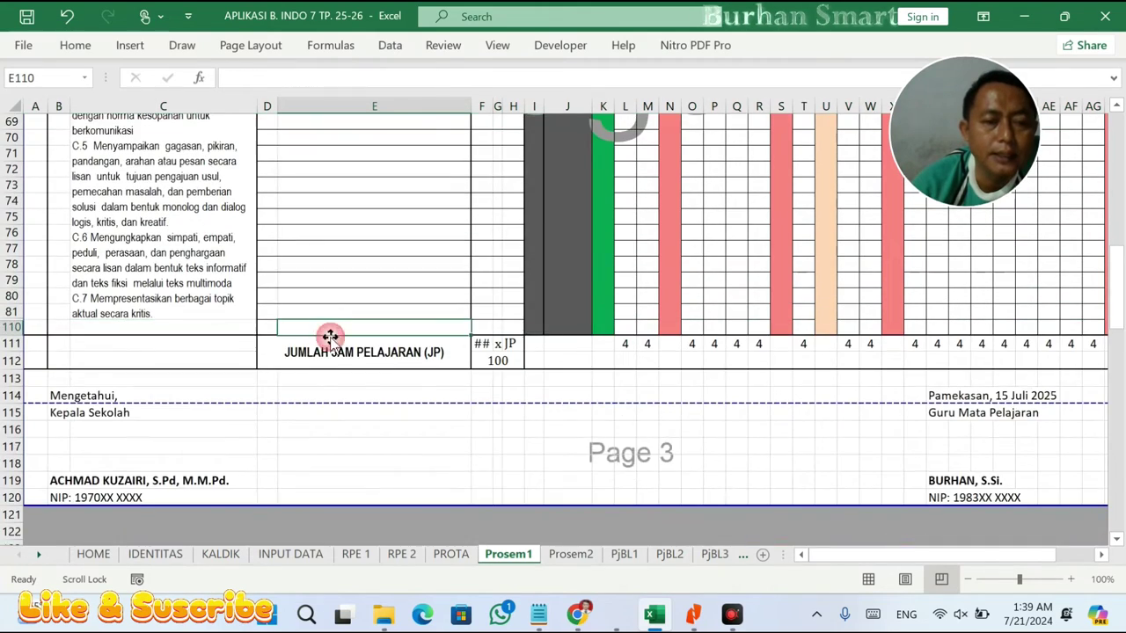
pyautogui.scroll(11, 343, 350)
pyautogui.scroll(-3, 347, 348)
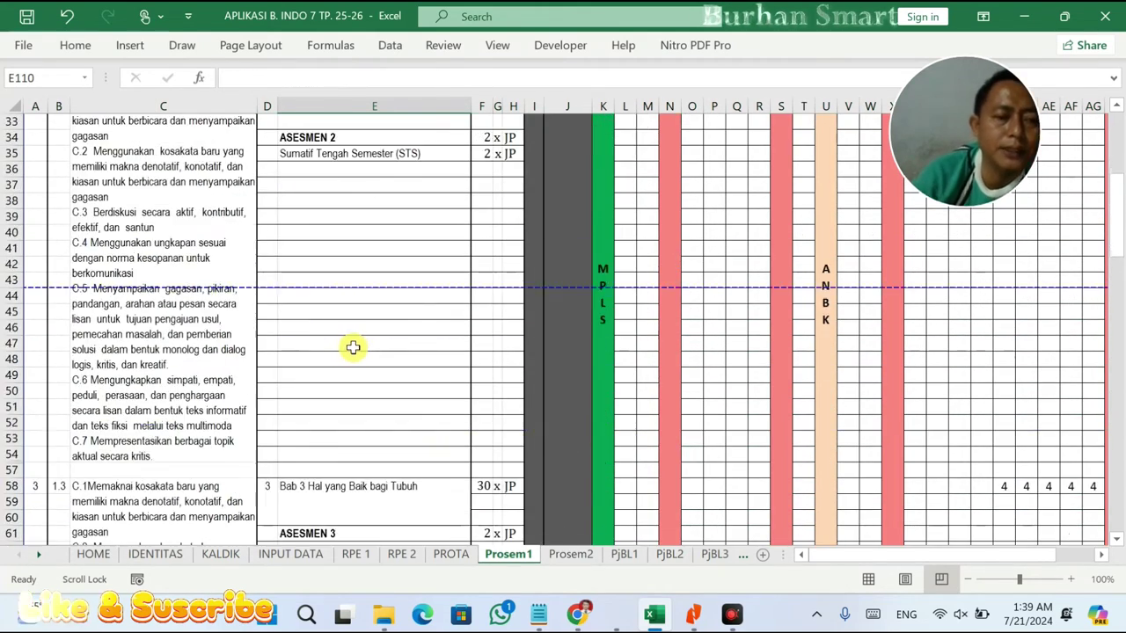
pyautogui.scroll(5, 344, 324)
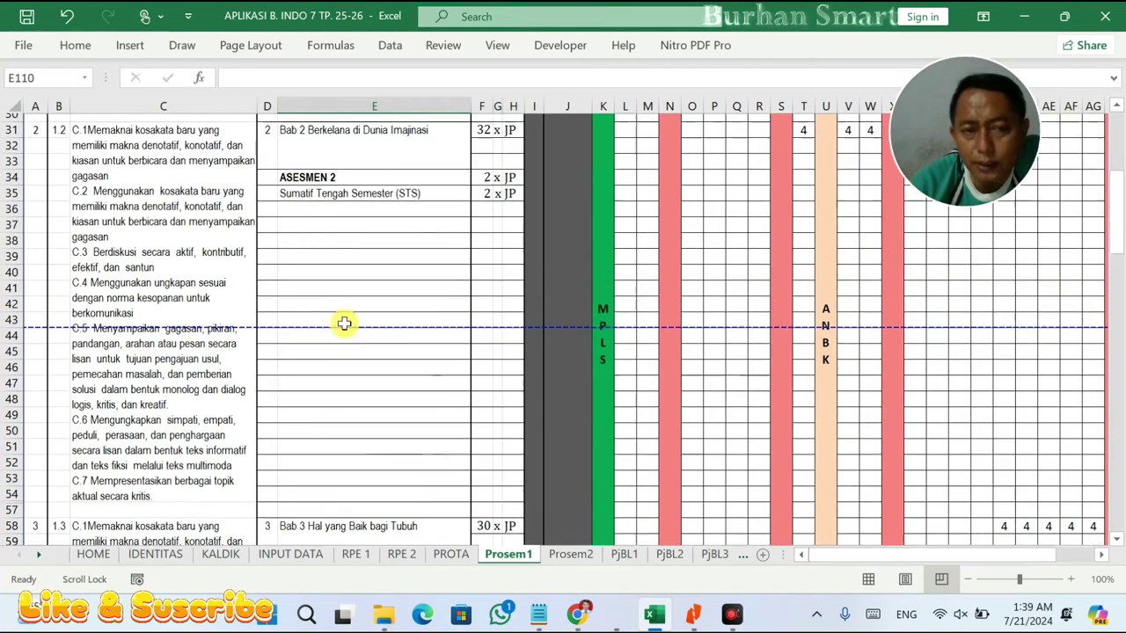
# - Widen column F to fit the lesson-hour total in F111 and inspect the formula in F112
pyautogui.scroll(-17, 500, 315)
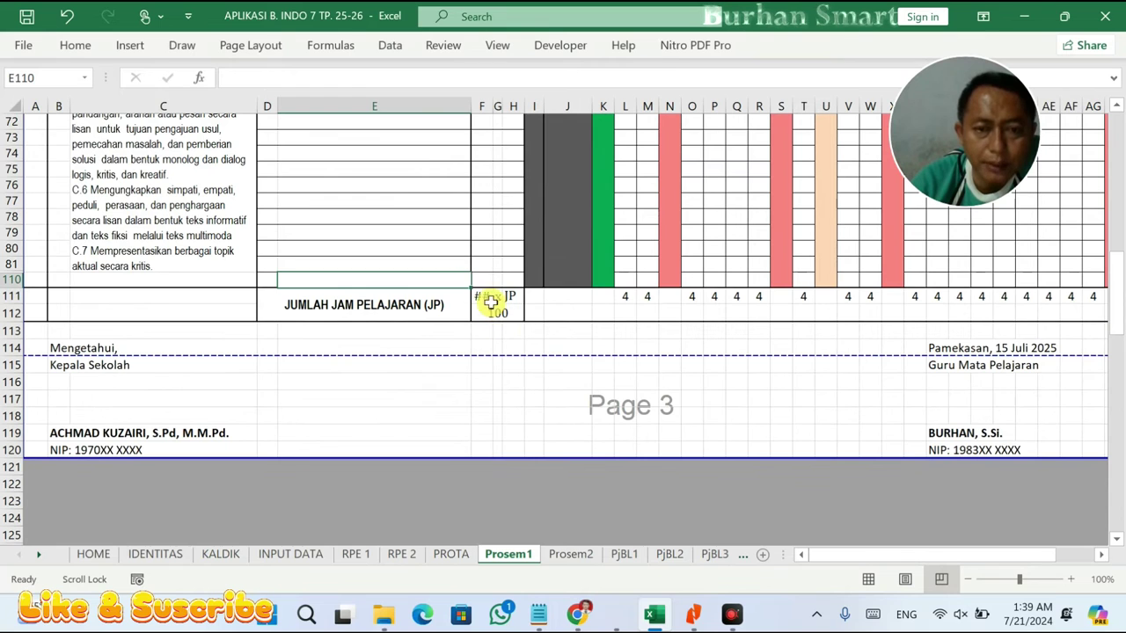
pyautogui.click(493, 303)
pyautogui.moveTo(490, 106); pyautogui.dragTo(497, 108)
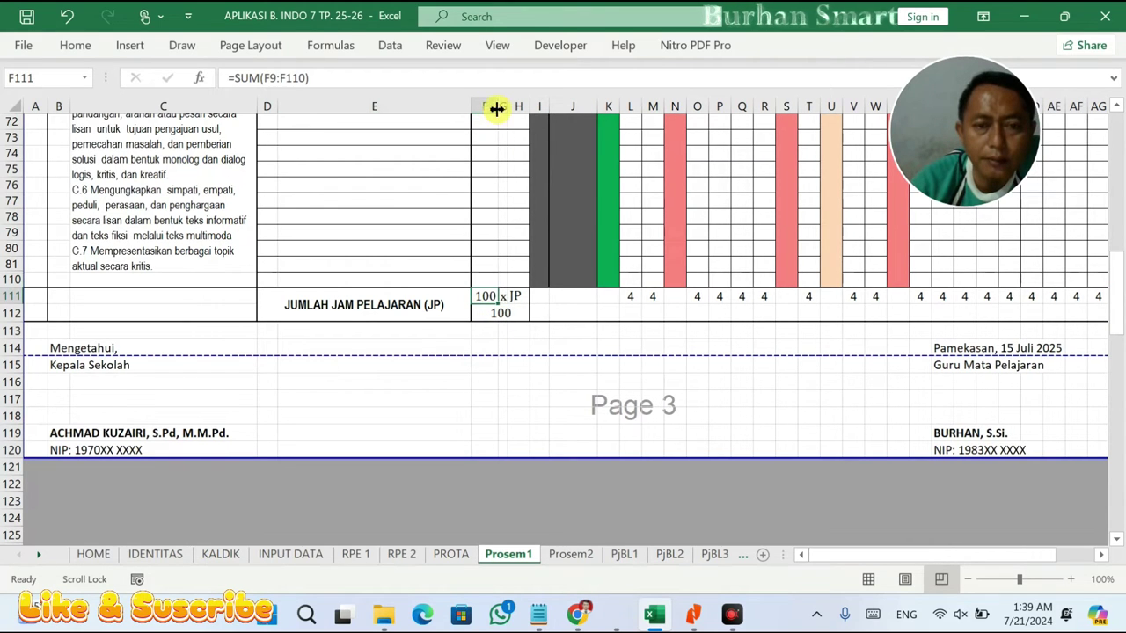
pyautogui.click(492, 309)
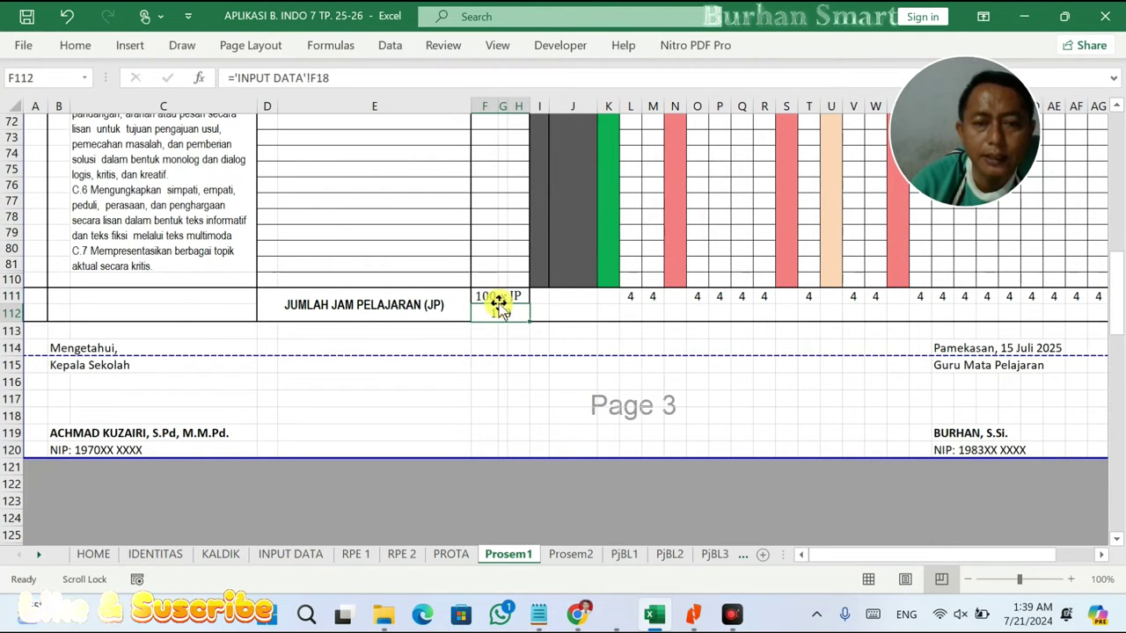
# - Clear the weekly lesson hours of Bab 1 and ASESMEN 1 in weeks 1 to 6
pyautogui.scroll(8, 501, 299)
pyautogui.scroll(10, 501, 293)
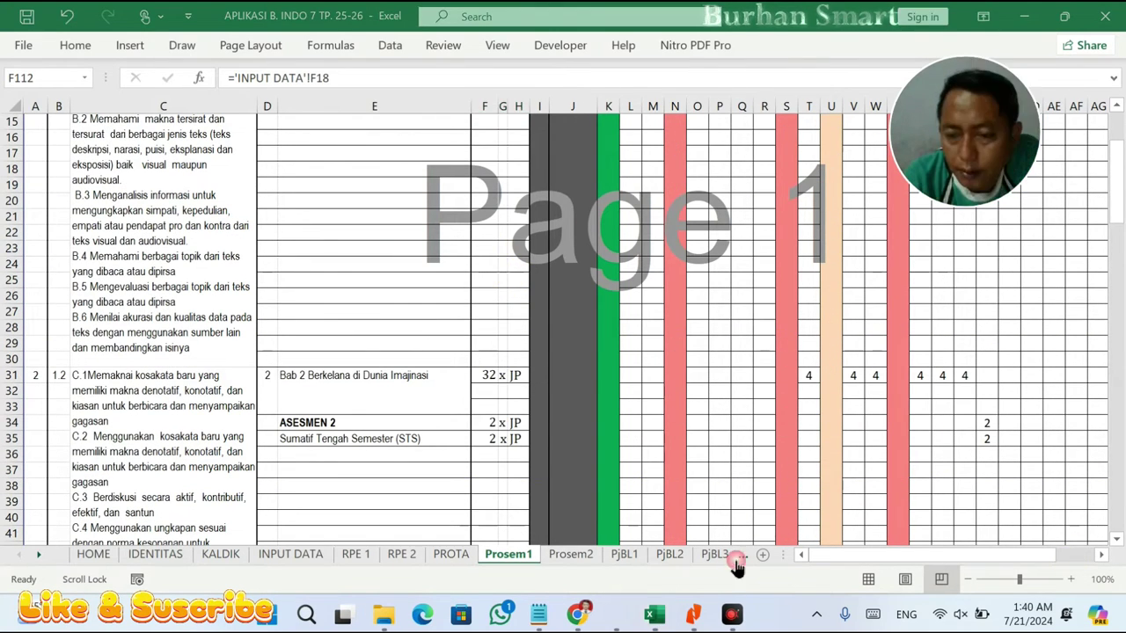
pyautogui.scroll(5, 818, 405)
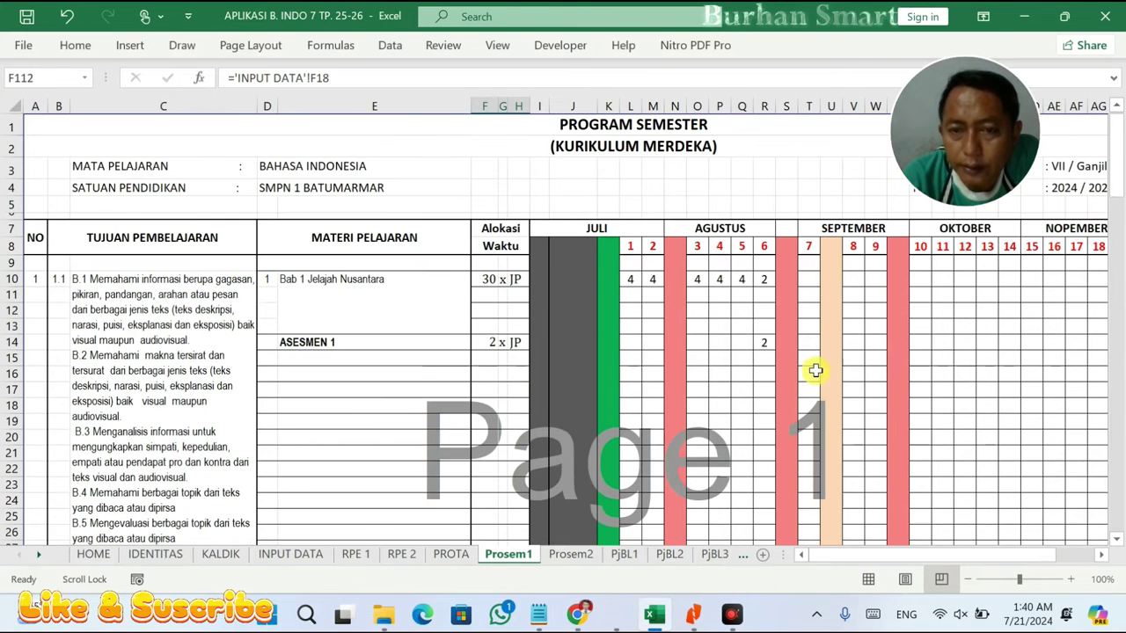
pyautogui.click(634, 286)
pyautogui.press('Delete')
pyautogui.moveTo(698, 279); pyautogui.dragTo(769, 358)
# - Clear the weekly lesson hours of Bab 2, ASESMEN 2 and the STS starting from week 7
pyautogui.scroll(-5, 791, 358)
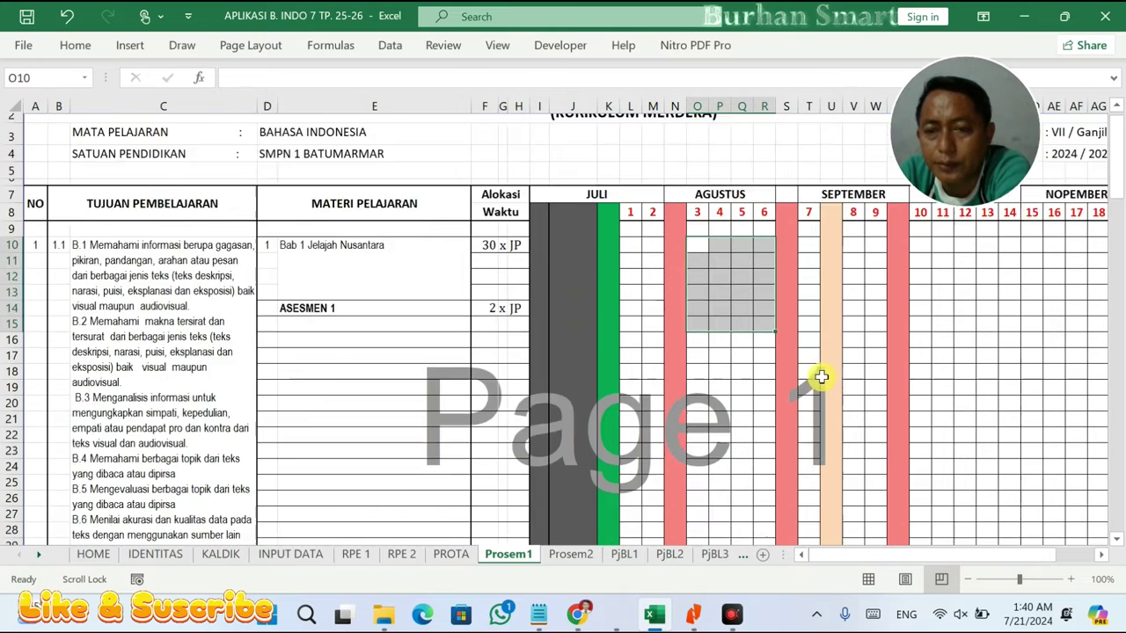
pyautogui.click(814, 360)
pyautogui.moveTo(849, 361); pyautogui.dragTo(990, 468)
# - Clear the weekly lesson hours of Bab 3 and ASESMEN 3 through column AI
pyautogui.scroll(-3, 992, 427)
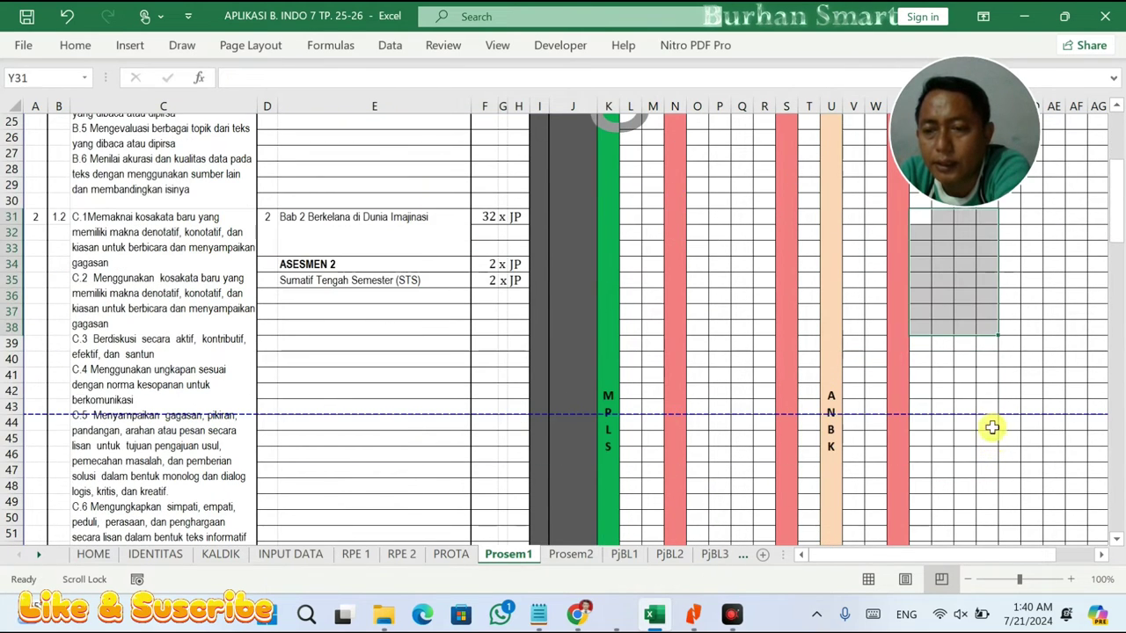
pyautogui.moveTo(992, 558); pyautogui.dragTo(1029, 559)
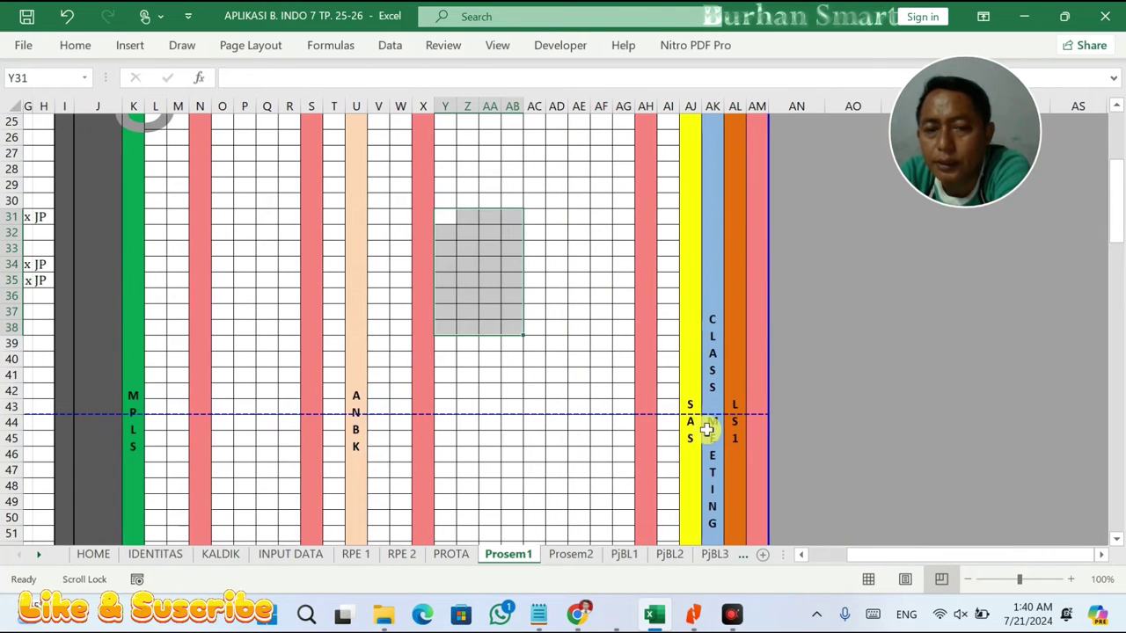
pyautogui.scroll(-5, 704, 429)
pyautogui.moveTo(566, 377); pyautogui.dragTo(669, 424)
pyautogui.press('Delete')
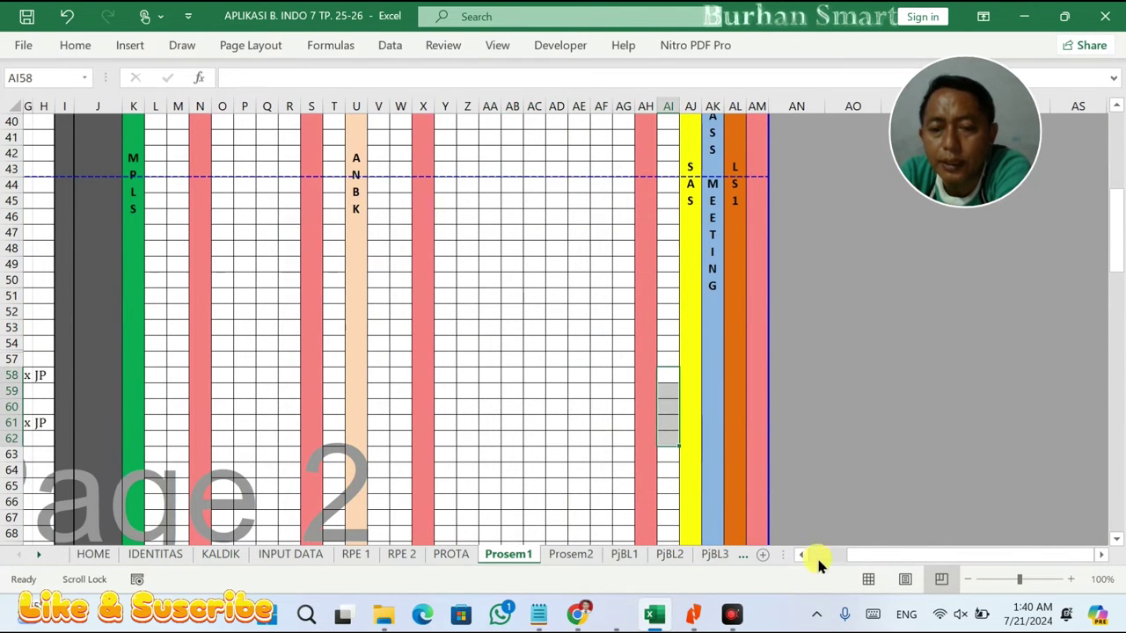
# - Enter 5 lesson hours for Bab 1 Jelajah Nusantara in each of weeks 1 to 6 on Prosem1
pyautogui.click(818, 555)
pyautogui.scroll(10, 590, 343)
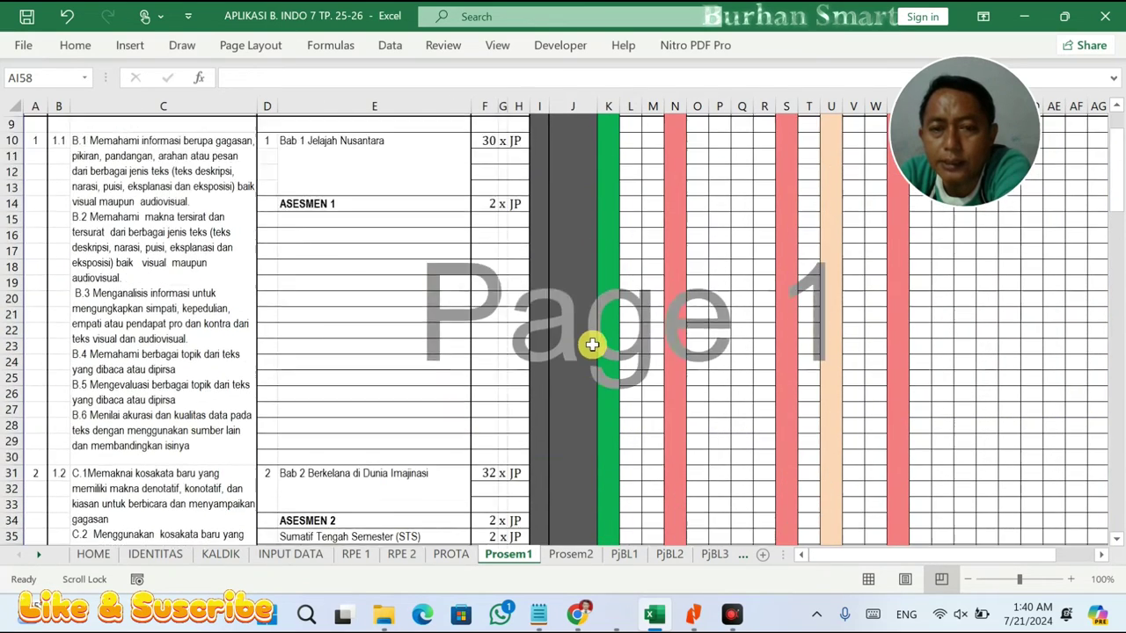
pyautogui.scroll(3, 592, 344)
pyautogui.moveTo(638, 263); pyautogui.dragTo(633, 431)
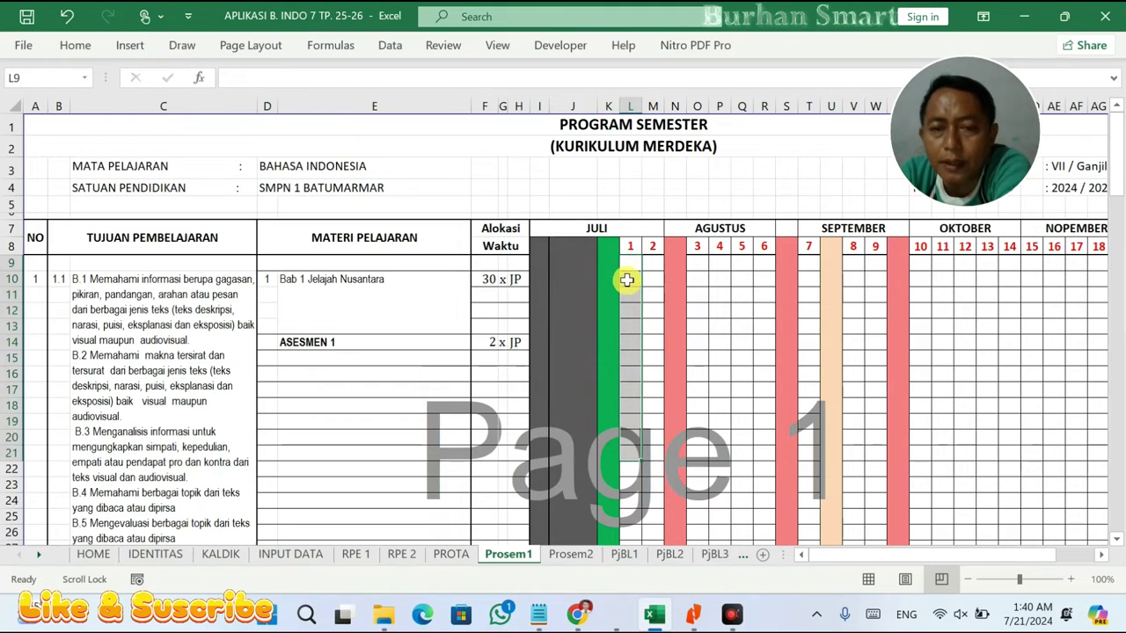
pyautogui.click(485, 278)
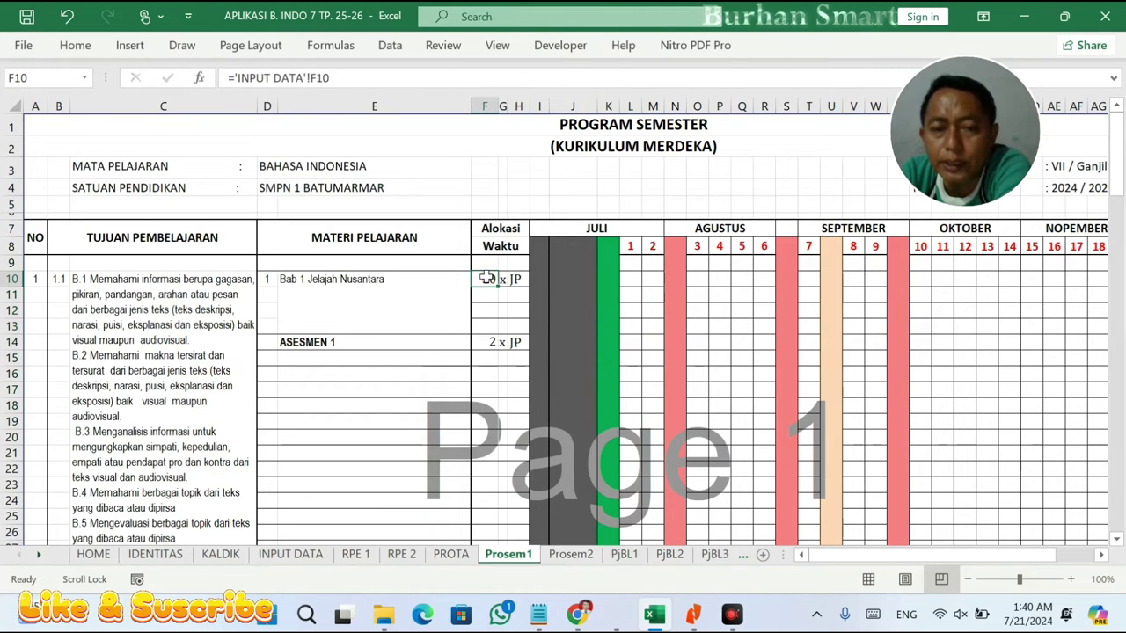
pyautogui.click(630, 280)
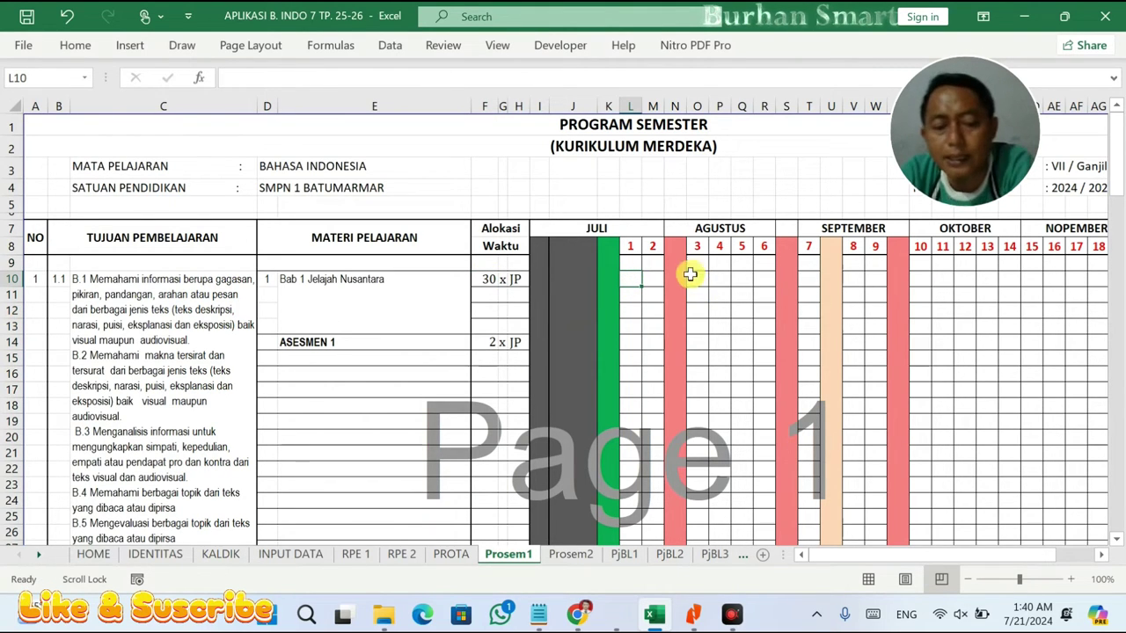
pyautogui.write('5')
pyautogui.click(651, 281)
pyautogui.write('5')
pyautogui.click(699, 281)
pyautogui.write('55')
pyautogui.click(745, 281)
pyautogui.write('5')
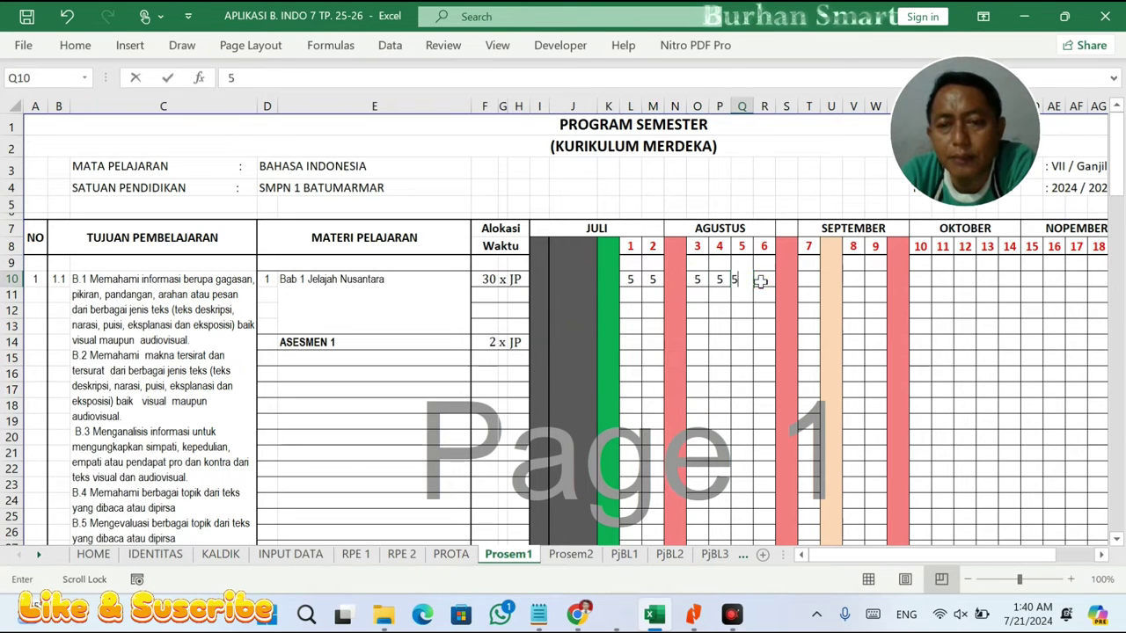
pyautogui.click(761, 280)
pyautogui.write('5')
pyautogui.click(758, 357)
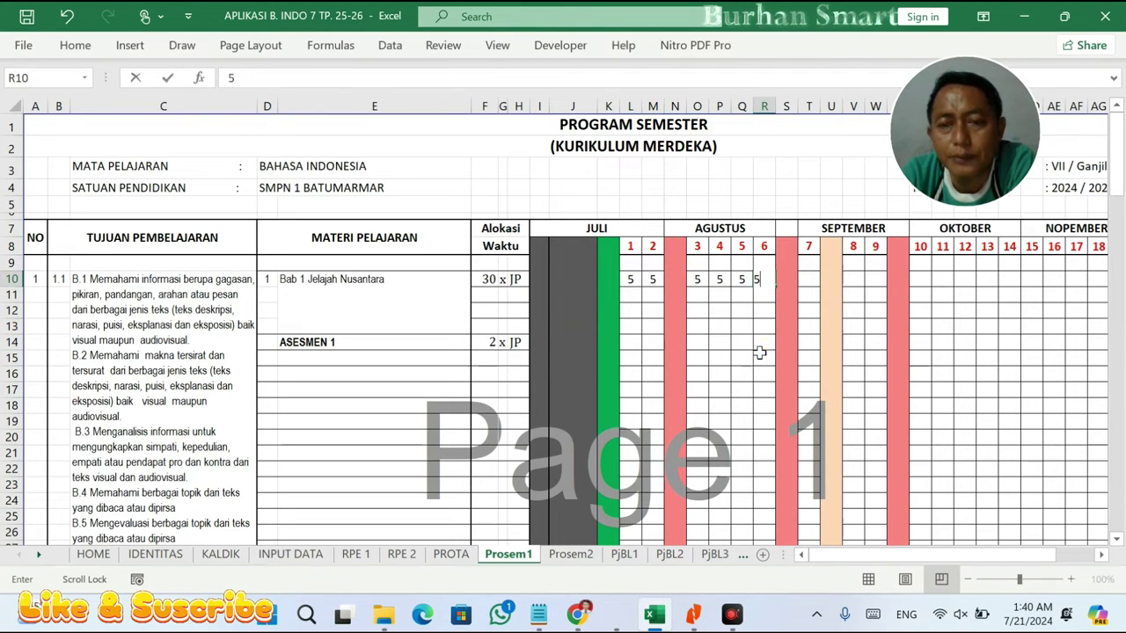
pyautogui.click(496, 283)
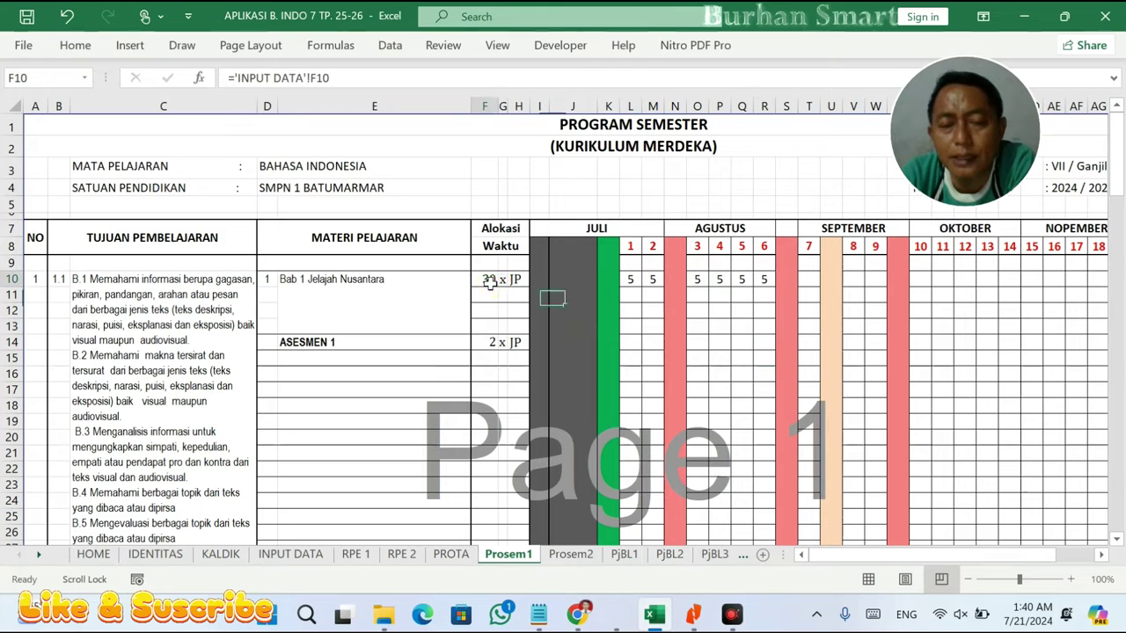
# - Enter 2 lesson hours for ASESMEN 1 in week 7 of September
pyautogui.click(810, 345)
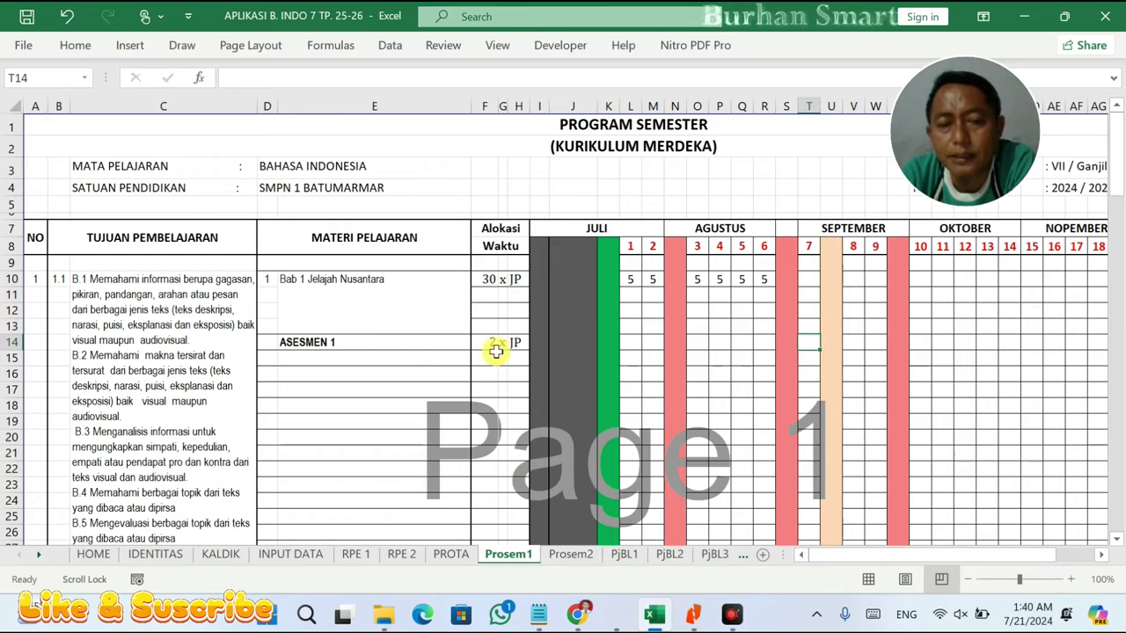
pyautogui.write('2')
pyautogui.click(811, 373)
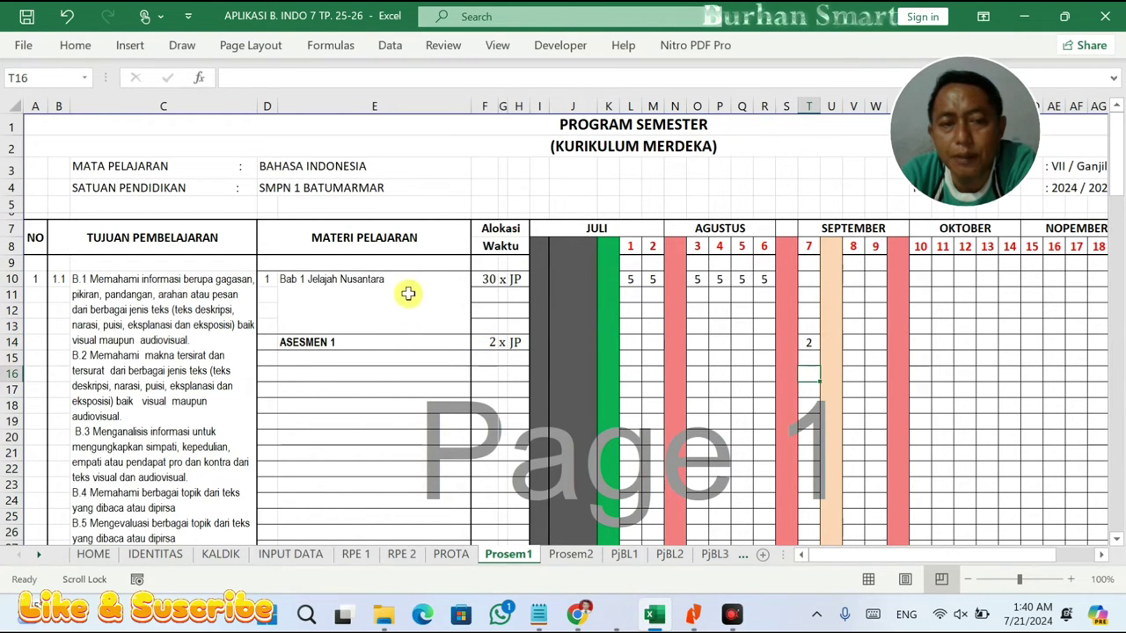
pyautogui.click(807, 341)
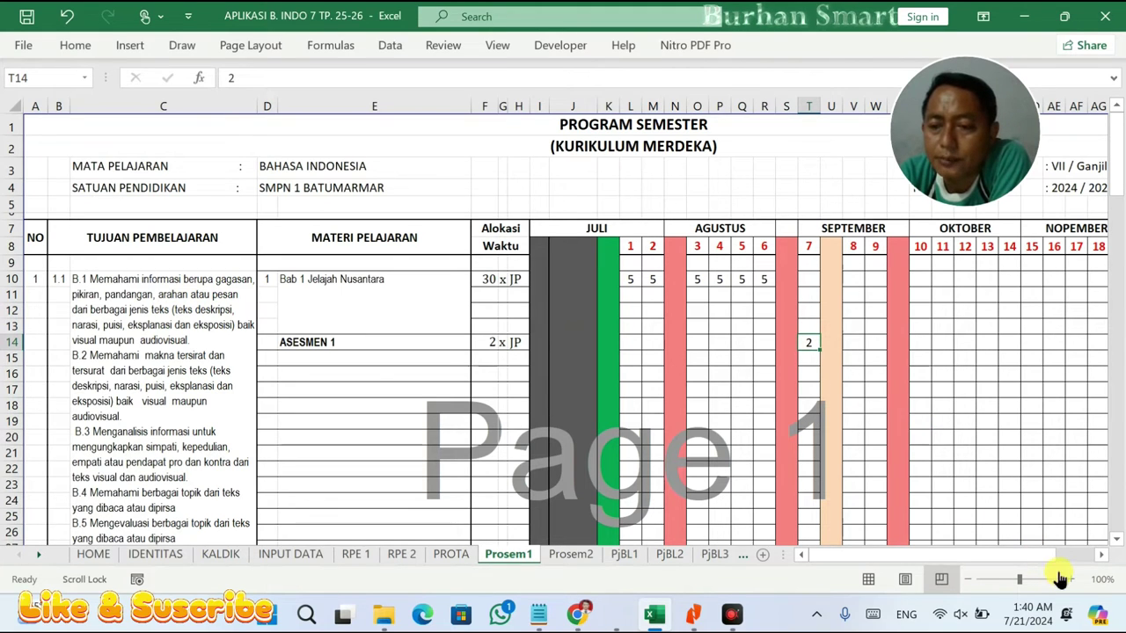
pyautogui.click(807, 340)
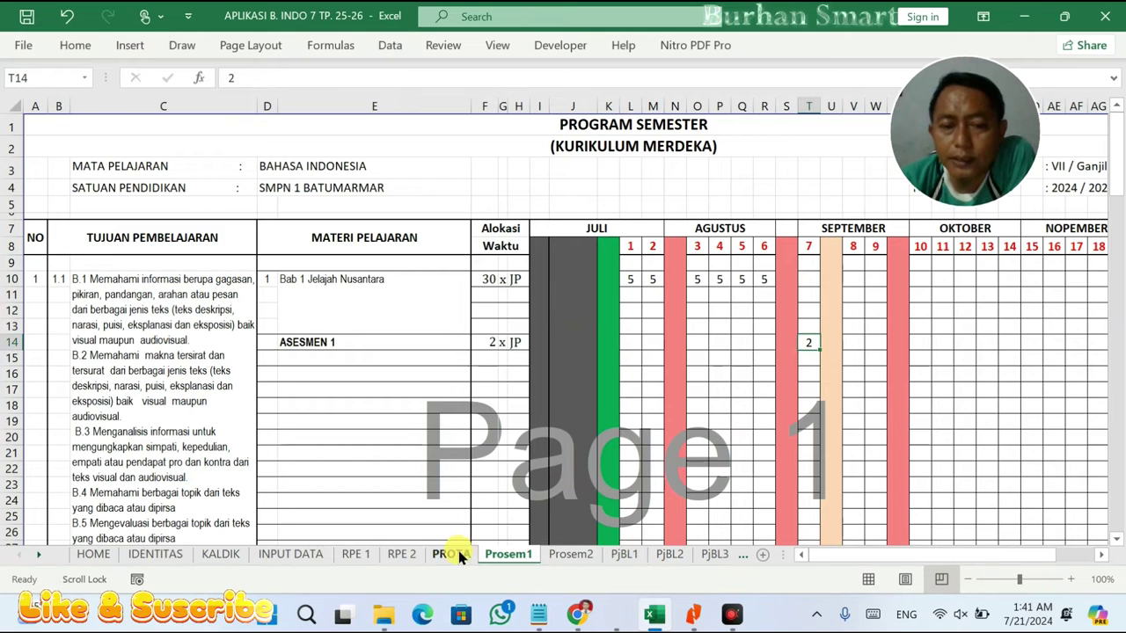
# - Check the Sumatif Tengah Semester dates in September on the KALDIK calendar against weeks 8 and 9 of Prosem1
pyautogui.click(222, 555)
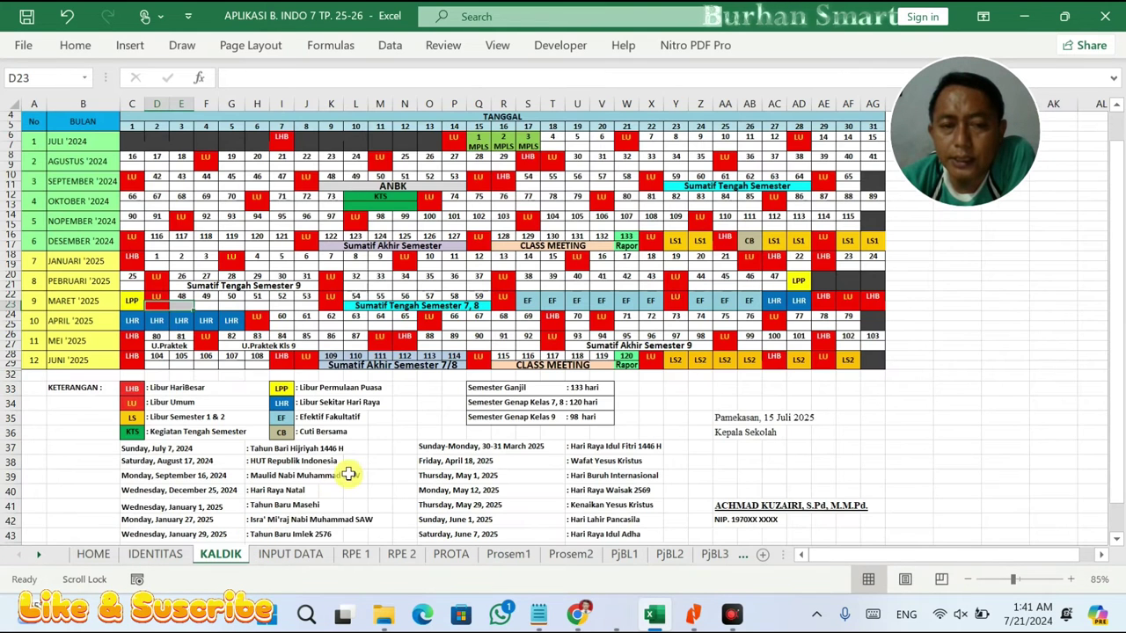
pyautogui.click(697, 188)
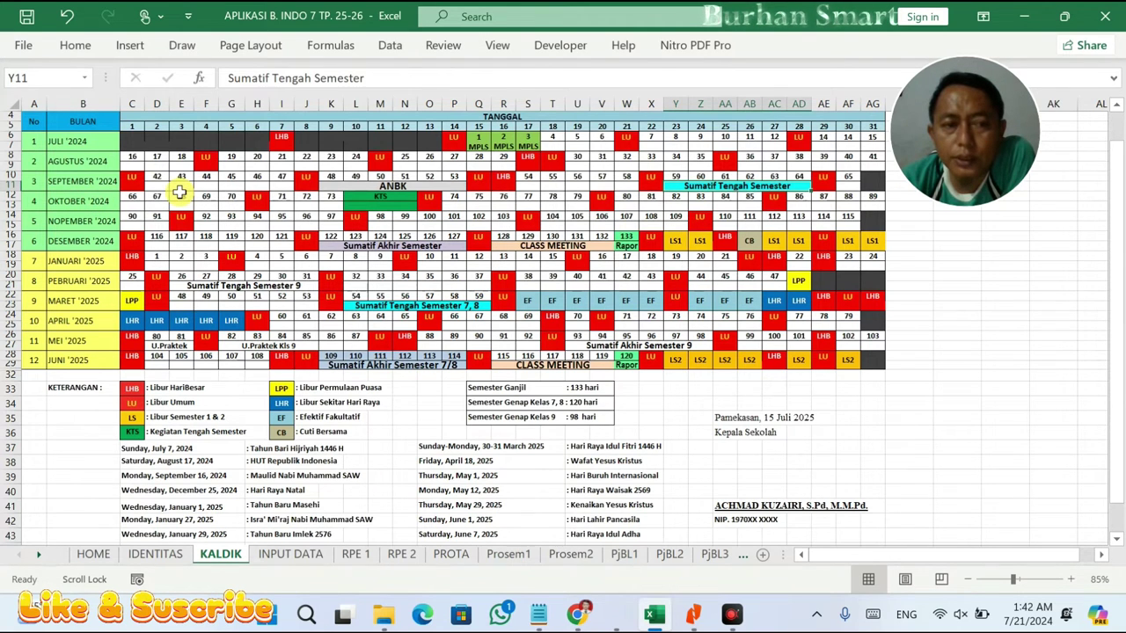
pyautogui.moveTo(179, 193); pyautogui.dragTo(647, 201)
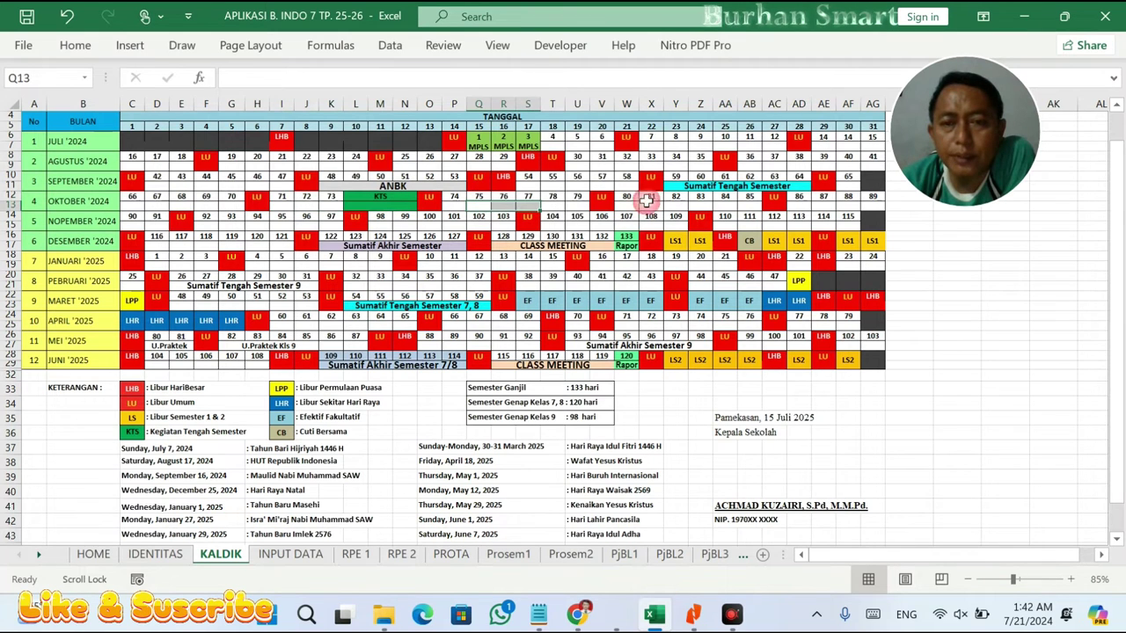
pyautogui.moveTo(561, 187); pyautogui.dragTo(745, 181)
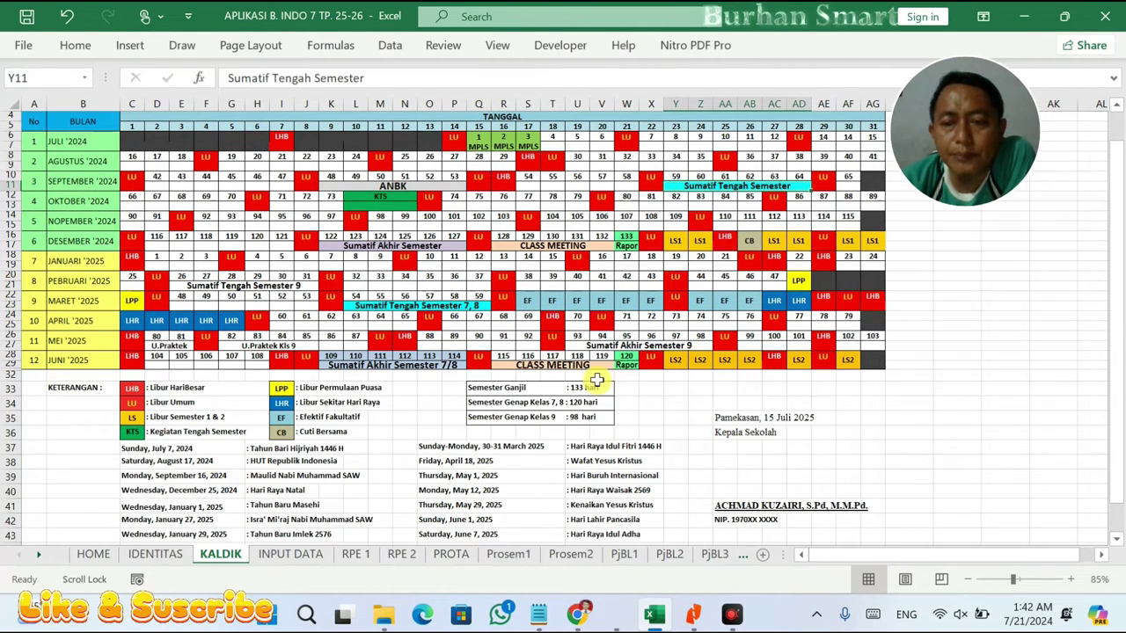
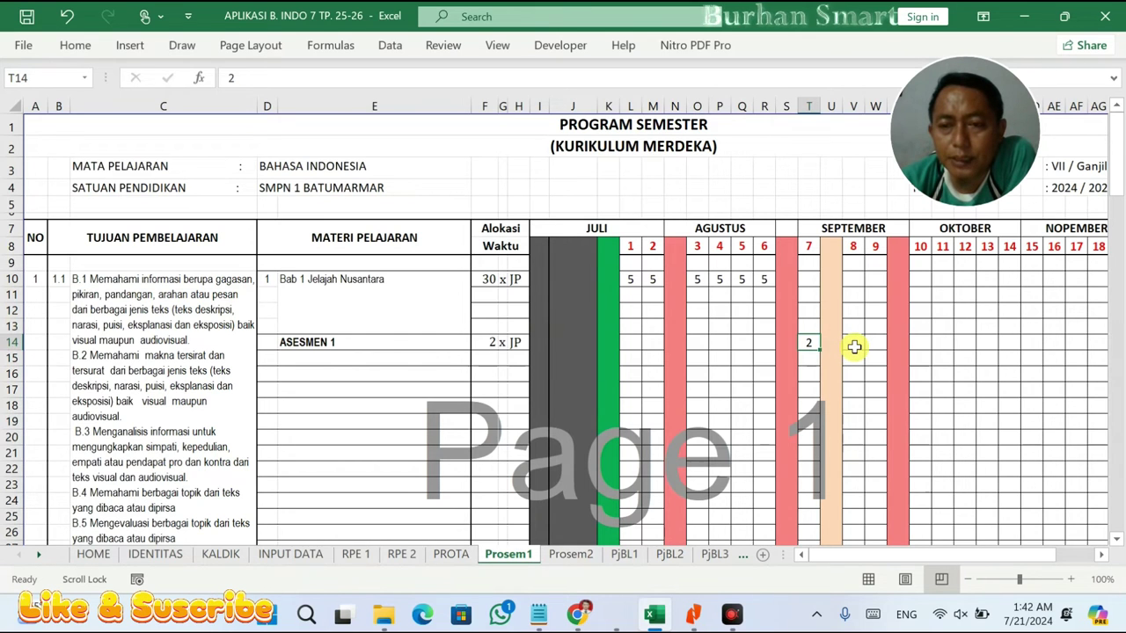
pyautogui.click(857, 347)
pyautogui.click(882, 342)
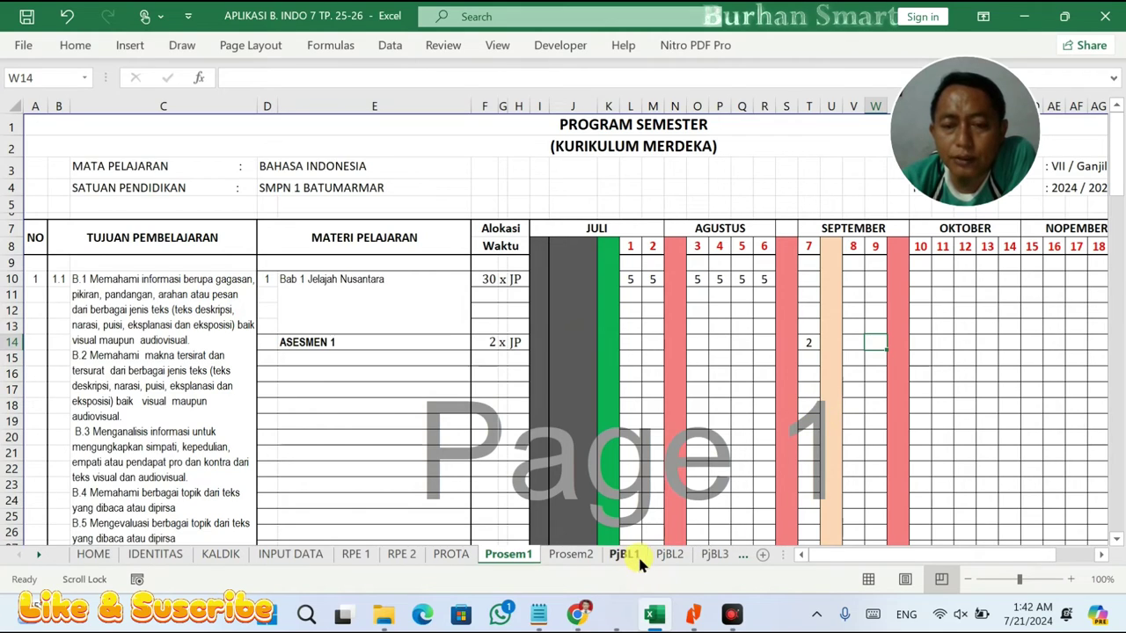
pyautogui.scroll(-5, 729, 510)
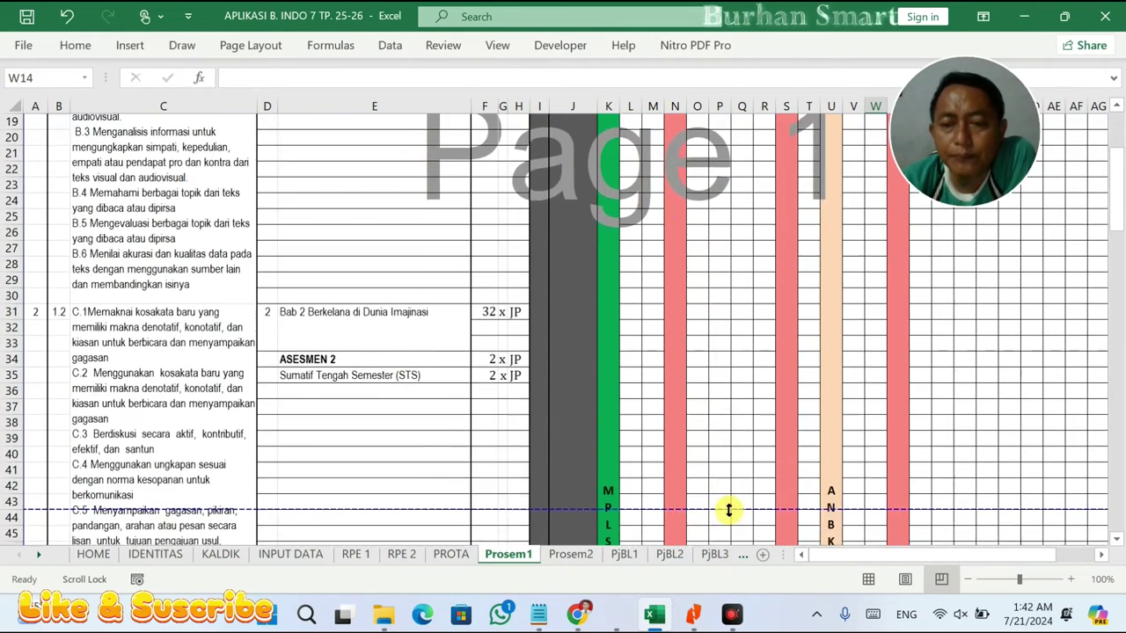
pyautogui.scroll(4, 728, 510)
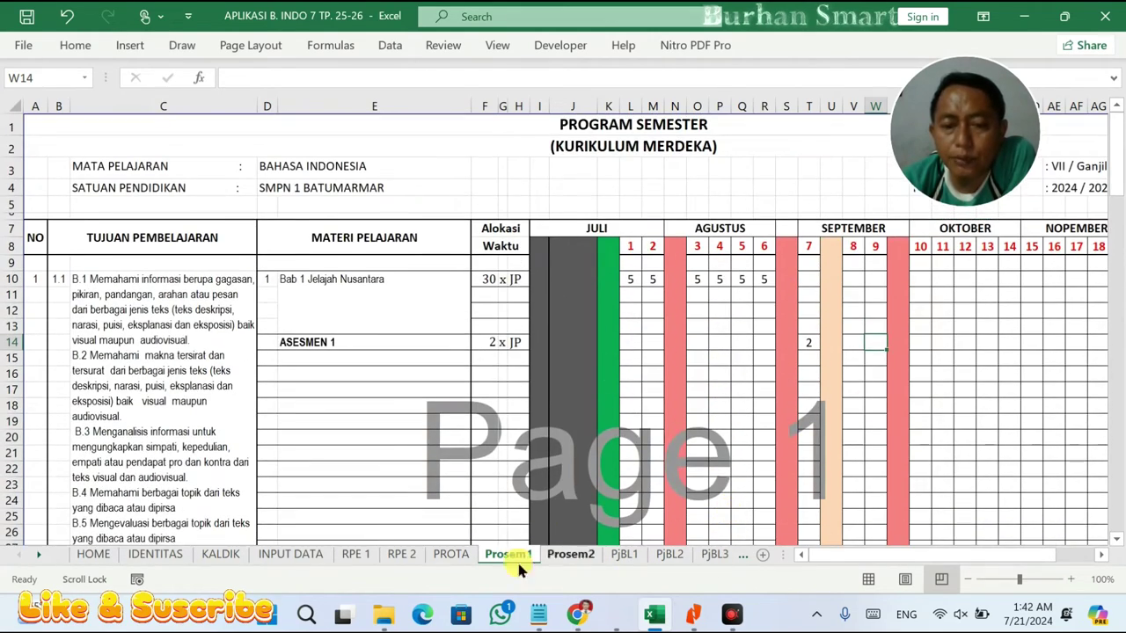
pyautogui.click(220, 554)
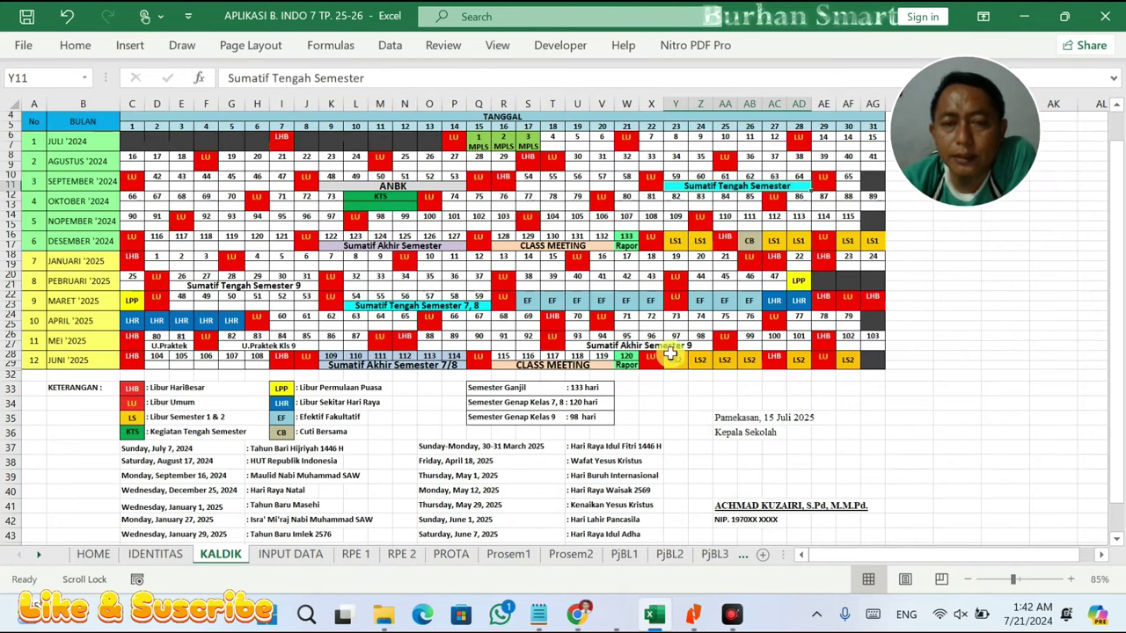
pyautogui.click(88, 181)
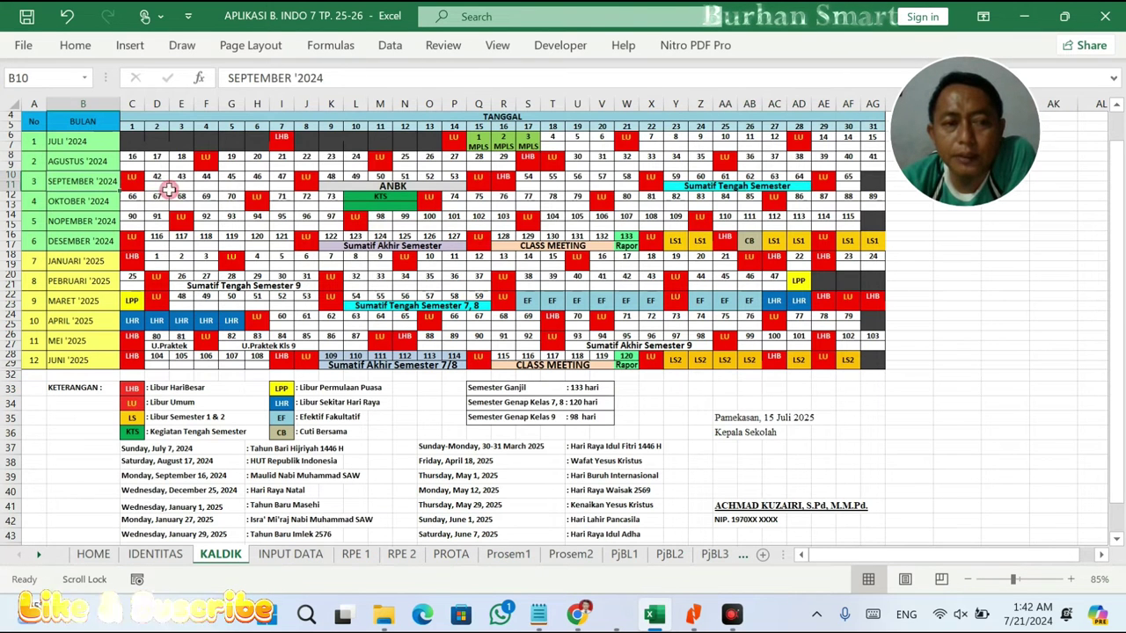
pyautogui.click(725, 185)
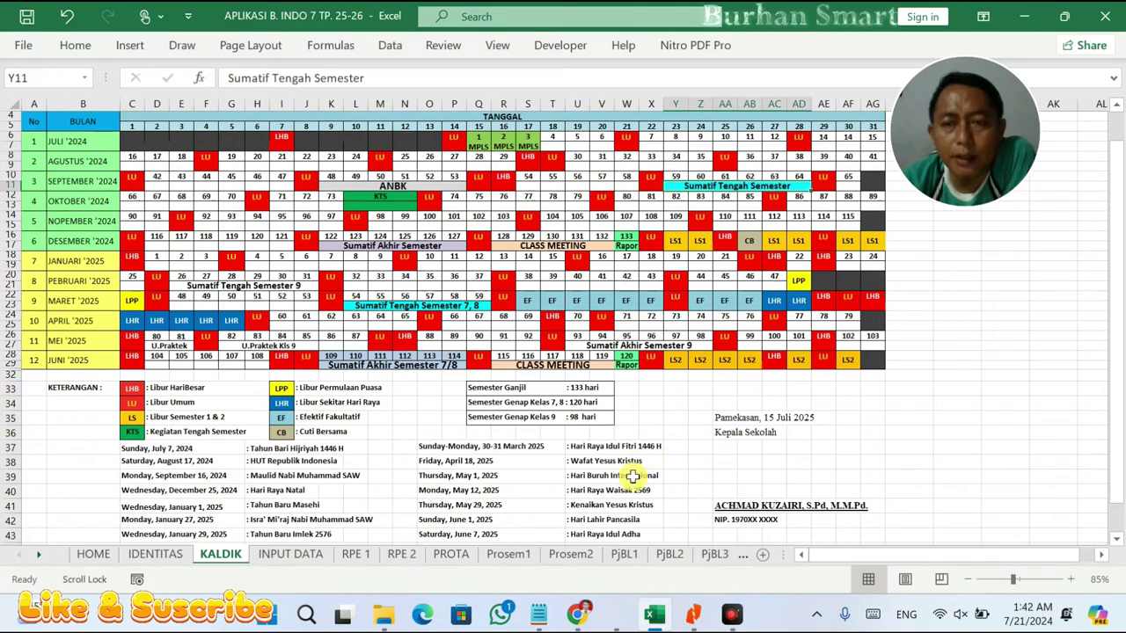
pyautogui.click(531, 552)
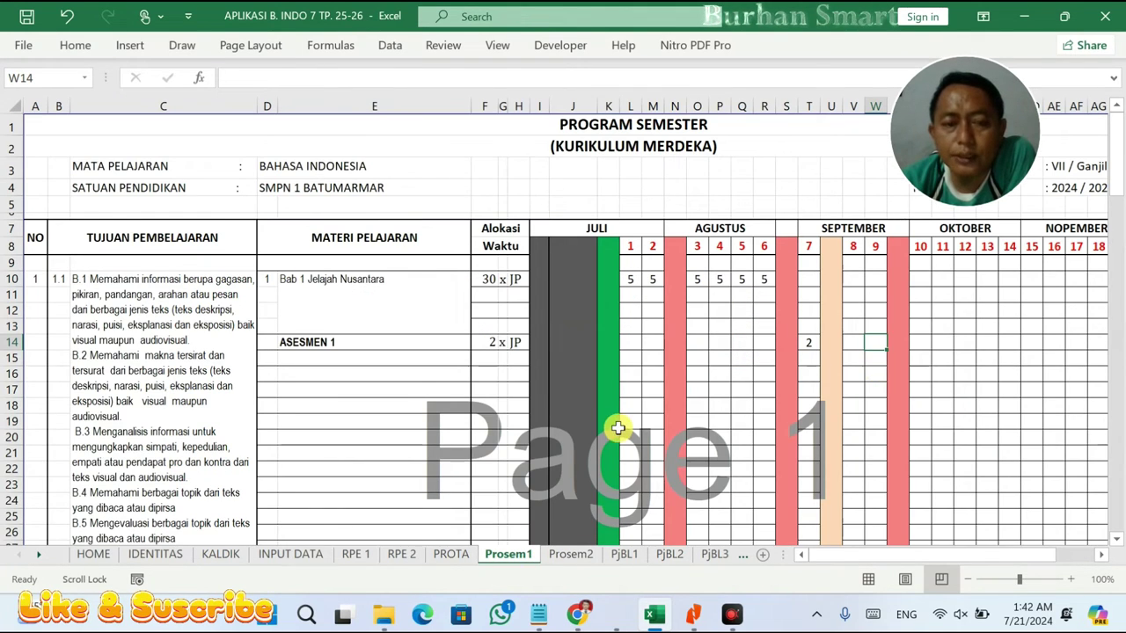
pyautogui.scroll(-3, 618, 428)
pyautogui.scroll(-2, 619, 429)
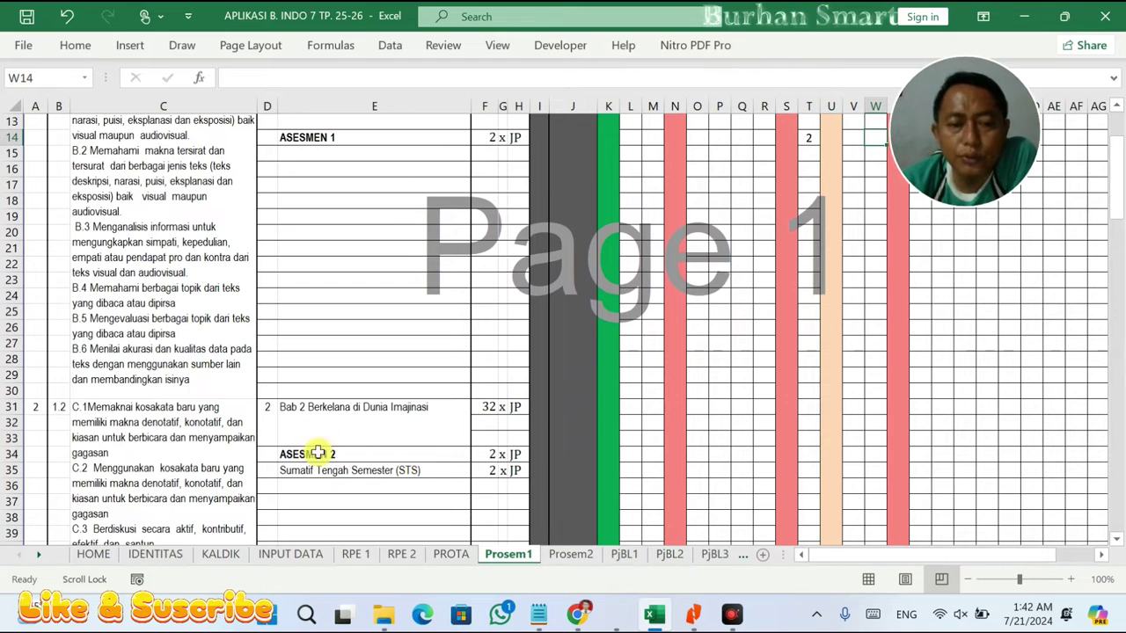
pyautogui.moveTo(284, 470); pyautogui.dragTo(525, 471)
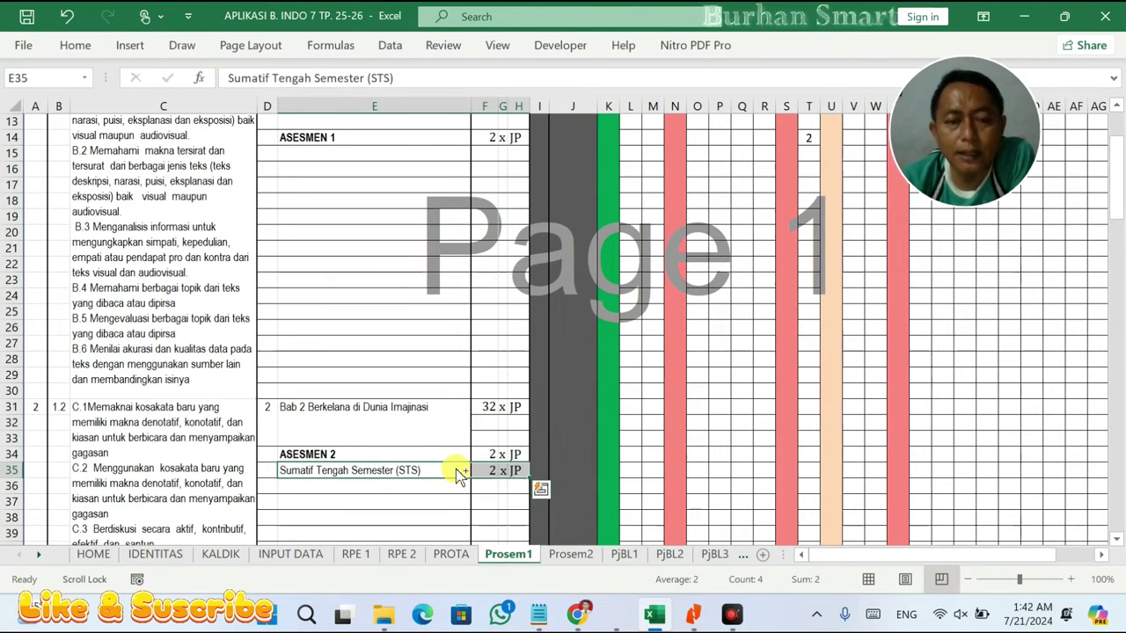
pyautogui.hotkey('ctrl', 'q')
pyautogui.rightClick(343, 468)
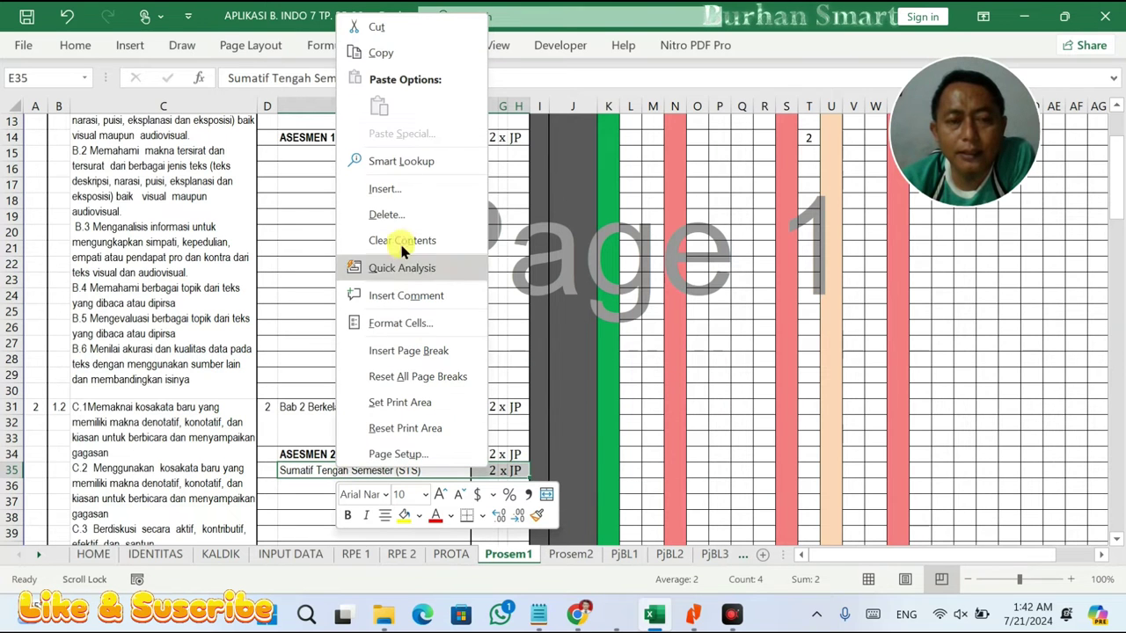
pyautogui.click(378, 52)
pyautogui.scroll(1, 413, 179)
pyautogui.scroll(2, 412, 179)
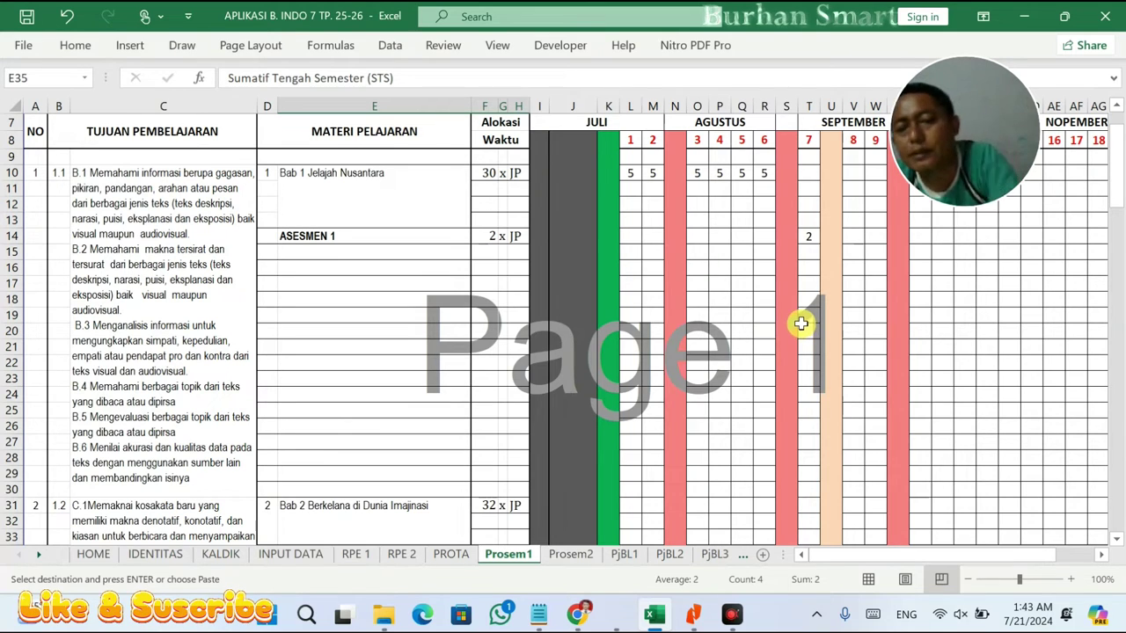
pyautogui.click(815, 236)
pyautogui.hotkey('ctrl', 'v')
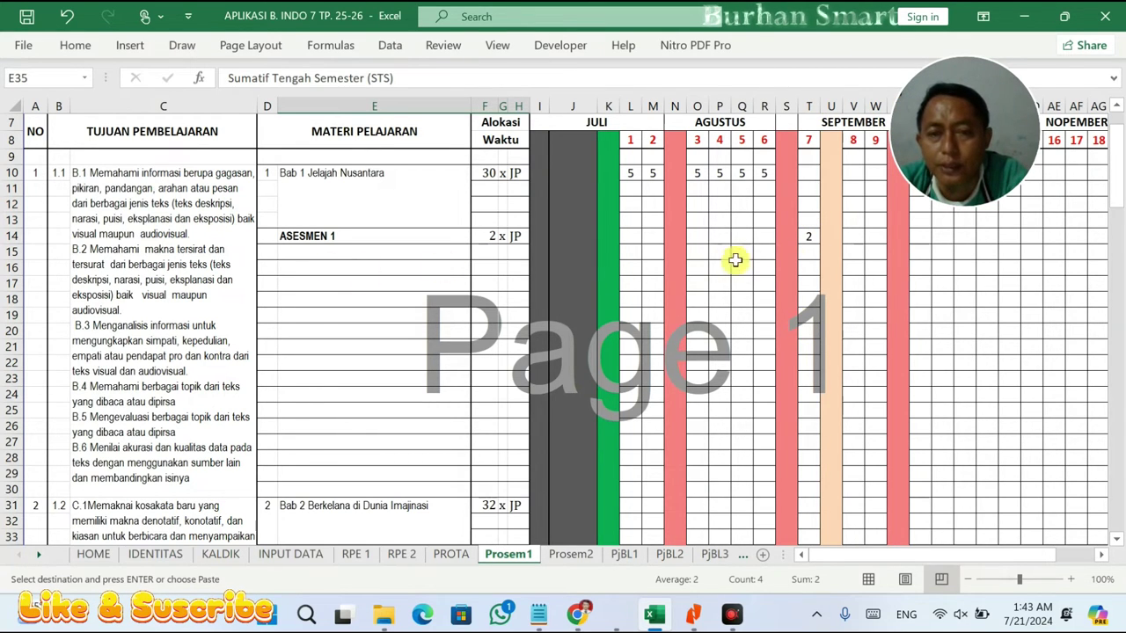
pyautogui.press('Scroll_Lock')
pyautogui.scroll(-5, 528, 272)
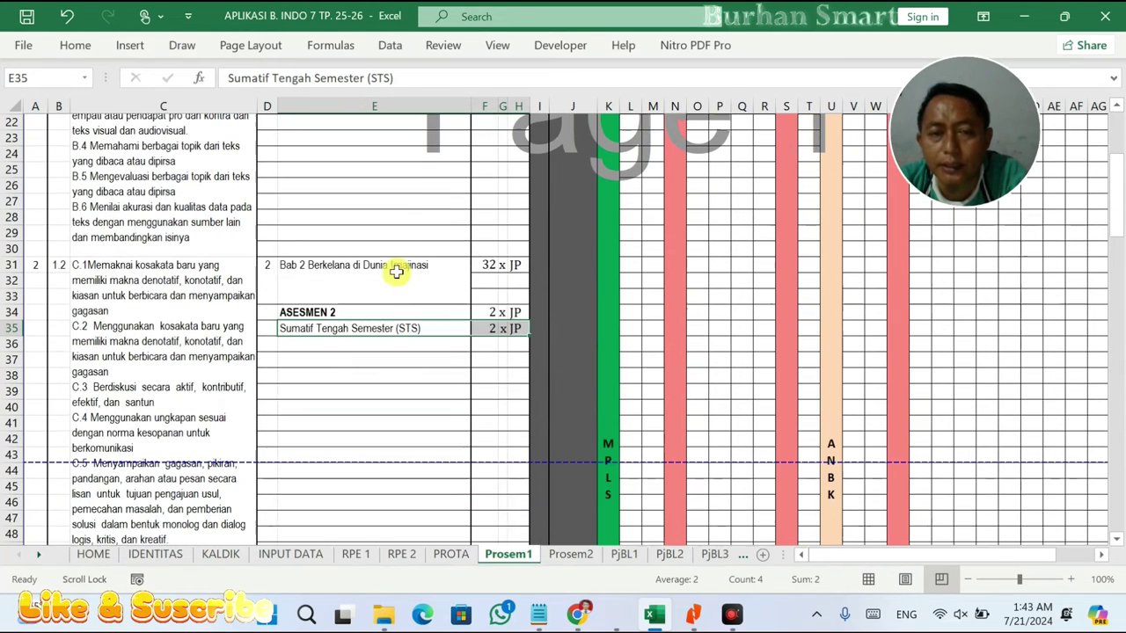
# - Examine the Bab 2 entry and the week 7 column around the ASESMEN 1 hours
pyautogui.click(400, 295)
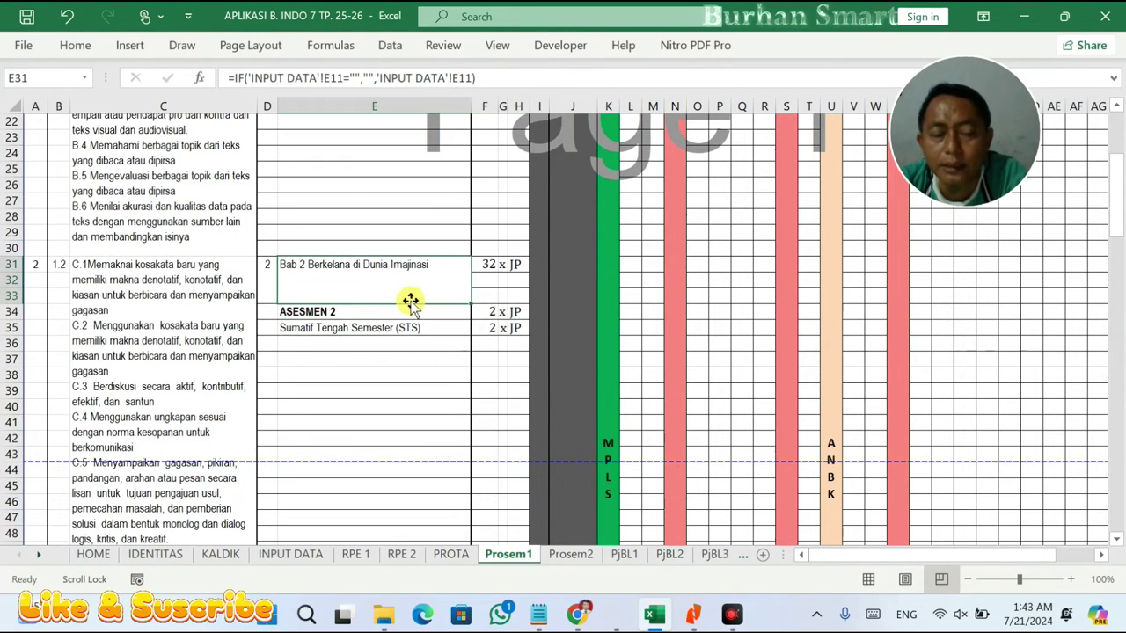
pyautogui.scroll(4, 412, 302)
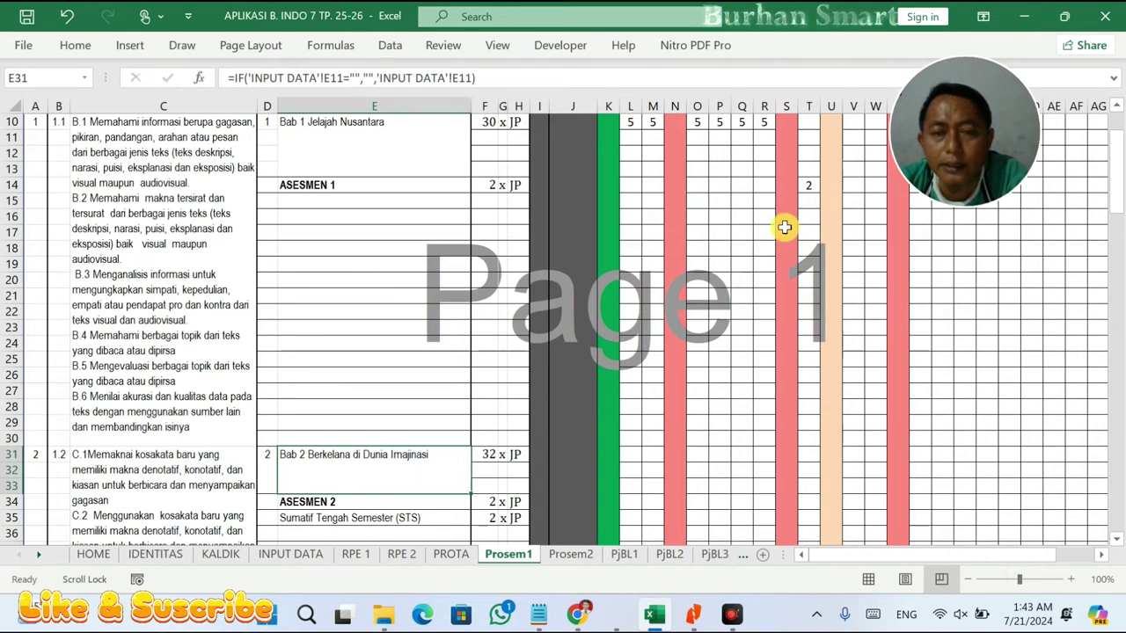
pyautogui.moveTo(810, 171); pyautogui.dragTo(804, 280)
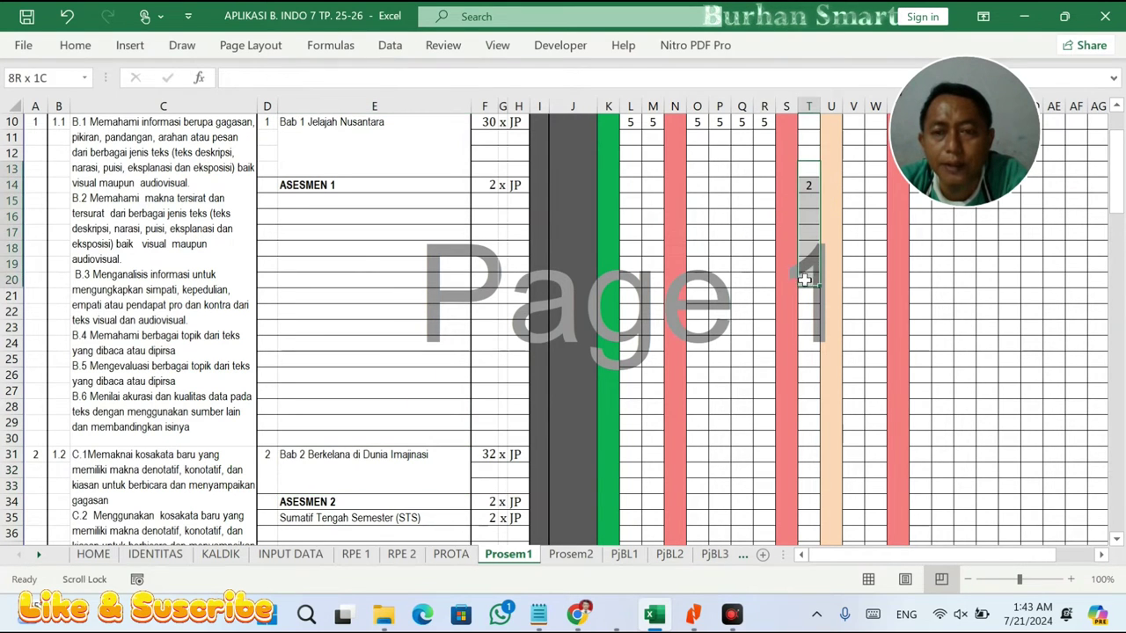
pyautogui.scroll(1, 805, 230)
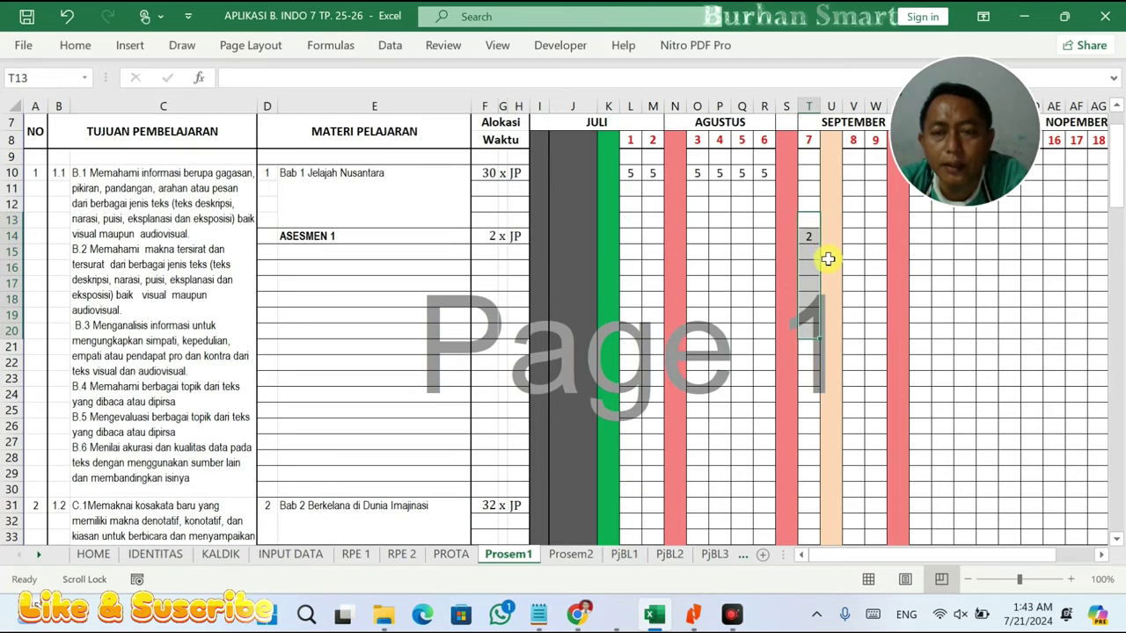
pyautogui.scroll(-1, 804, 242)
pyautogui.scroll(-1, 806, 255)
pyautogui.scroll(2, 804, 269)
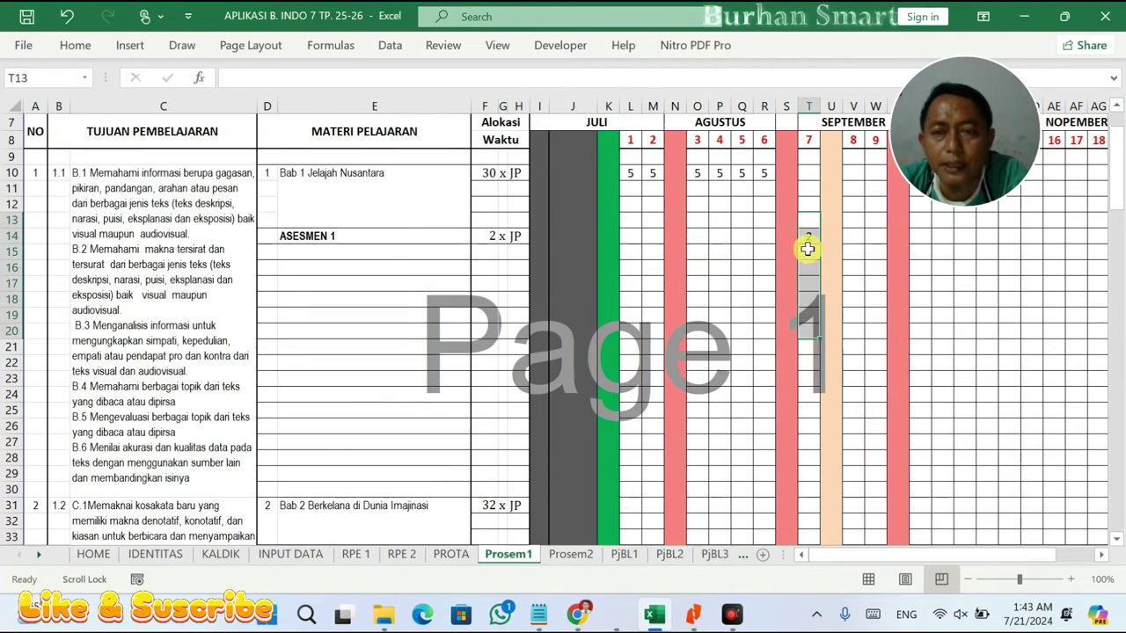
pyautogui.click(808, 193)
pyautogui.moveTo(808, 194); pyautogui.dragTo(806, 330)
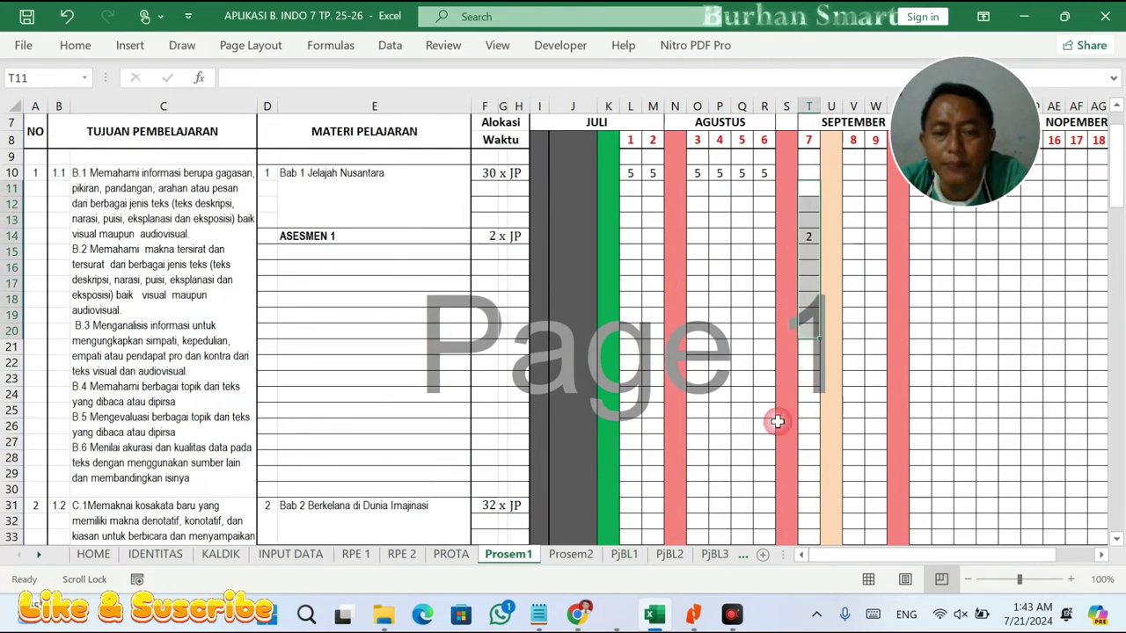
# - Enter 3 lesson hours in week 7 and 5 in week 8 on row 30, just above Bab 2 Berkelana di Dunia Imajinasi
pyautogui.scroll(-2, 779, 420)
pyautogui.click(813, 394)
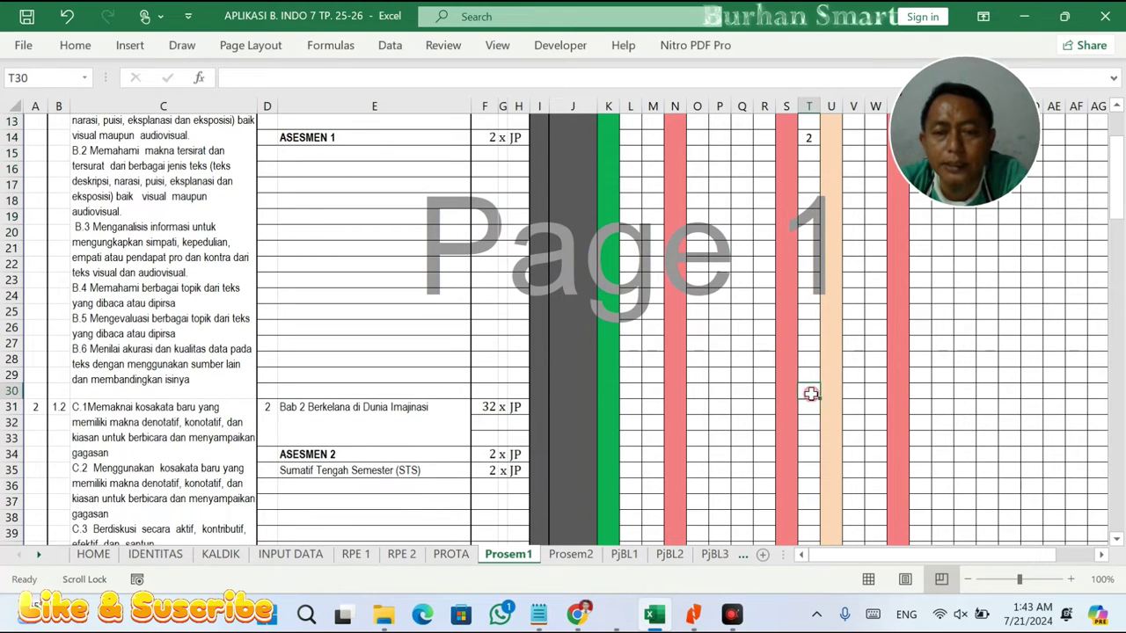
pyautogui.write('3')
pyautogui.click(758, 403)
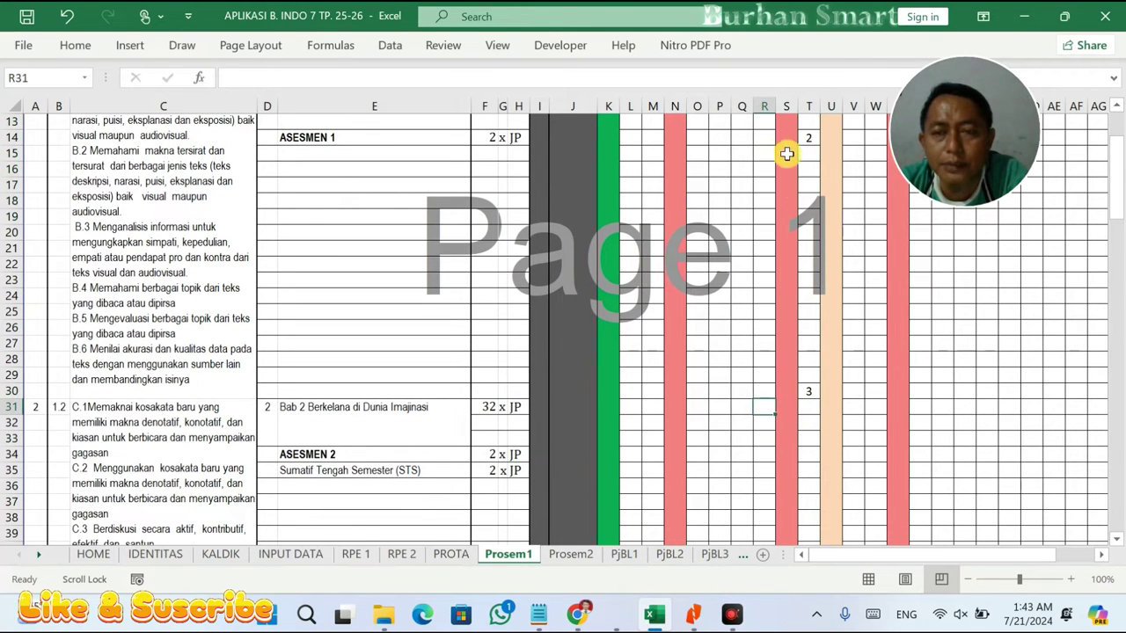
pyautogui.moveTo(810, 133); pyautogui.dragTo(810, 398)
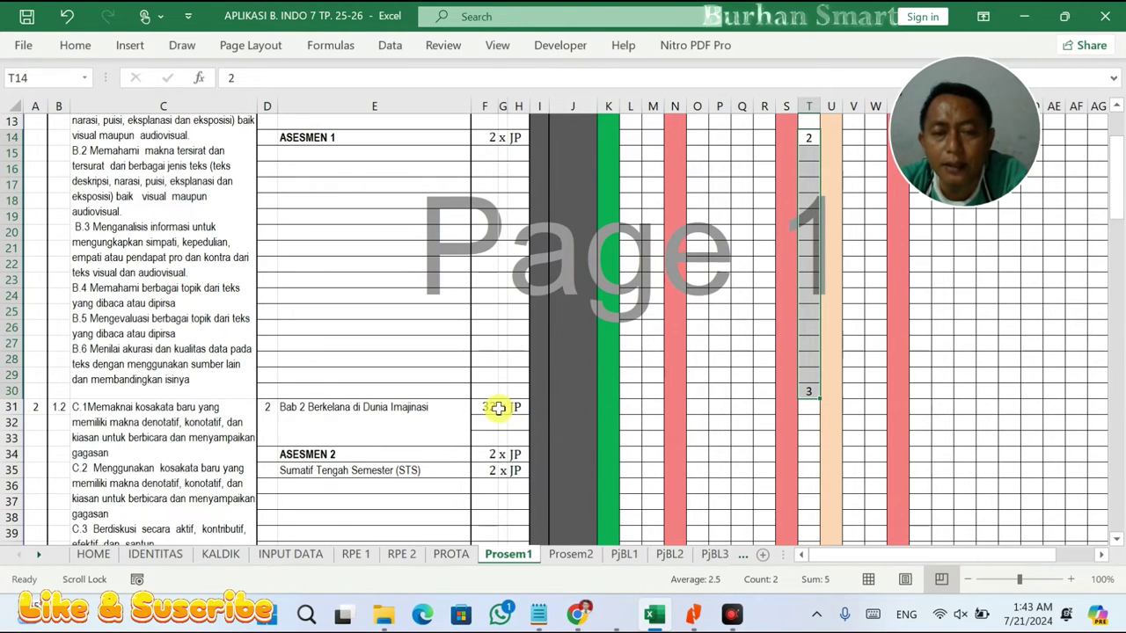
pyautogui.click(849, 393)
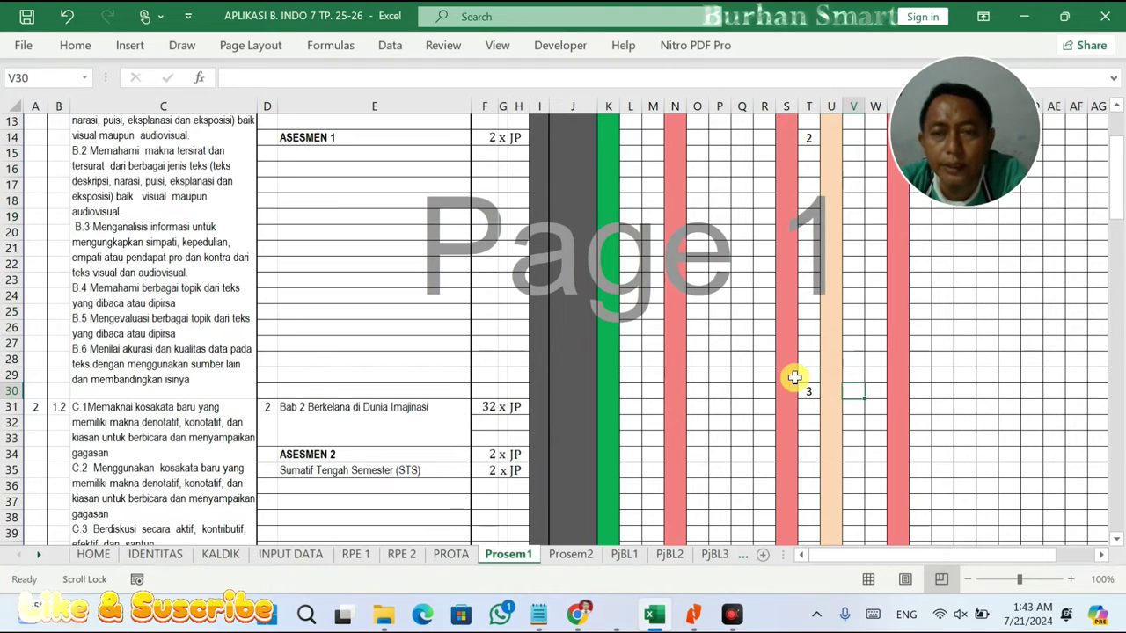
pyautogui.write('5')
pyautogui.press('Return')
pyautogui.moveTo(490, 406); pyautogui.dragTo(506, 407)
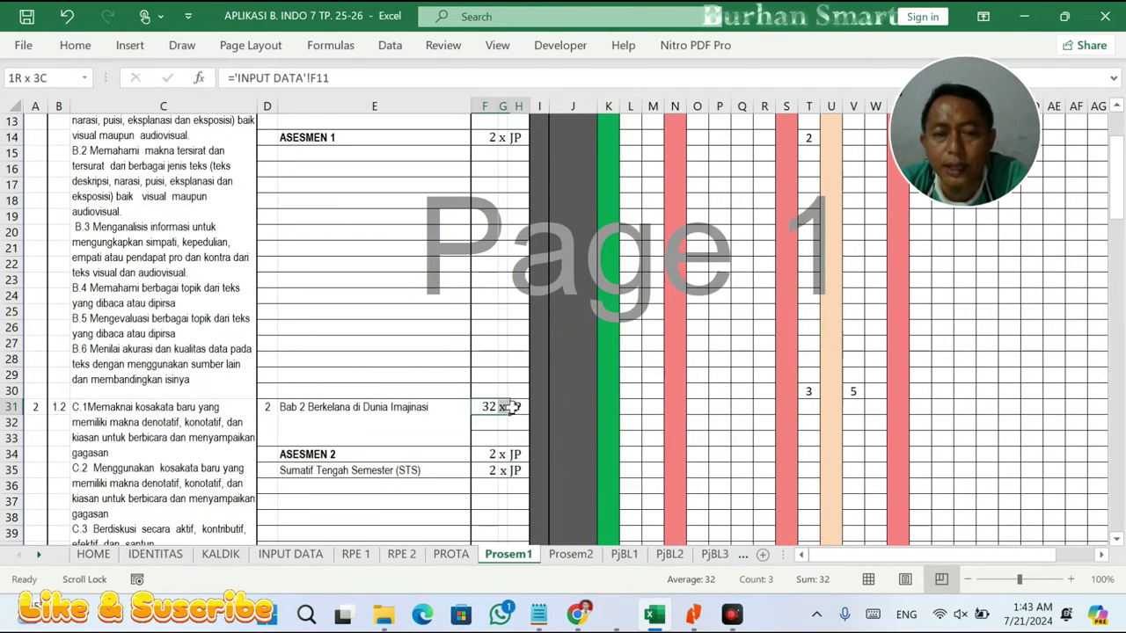
pyautogui.click(856, 394)
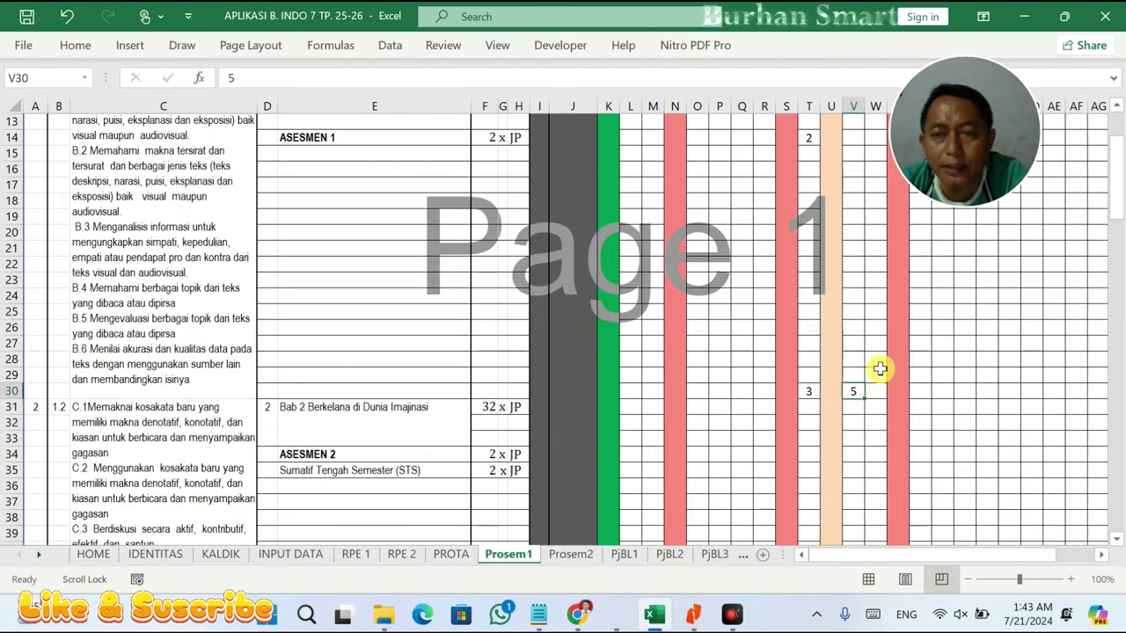
# - Enter 2 lesson hours for Sumatif Tengah Semester (STS) in week 9 of September
pyautogui.scroll(4, 880, 369)
pyautogui.moveTo(875, 247); pyautogui.dragTo(868, 515)
pyautogui.scroll(-4, 868, 515)
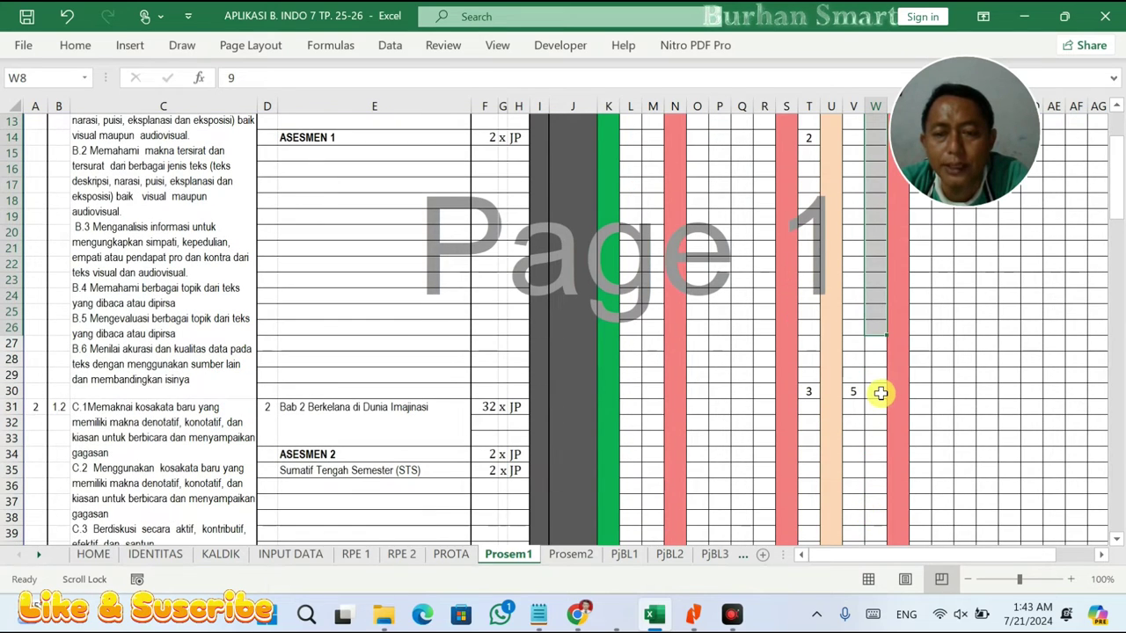
pyautogui.moveTo(405, 470); pyautogui.dragTo(499, 472)
pyautogui.click(877, 472)
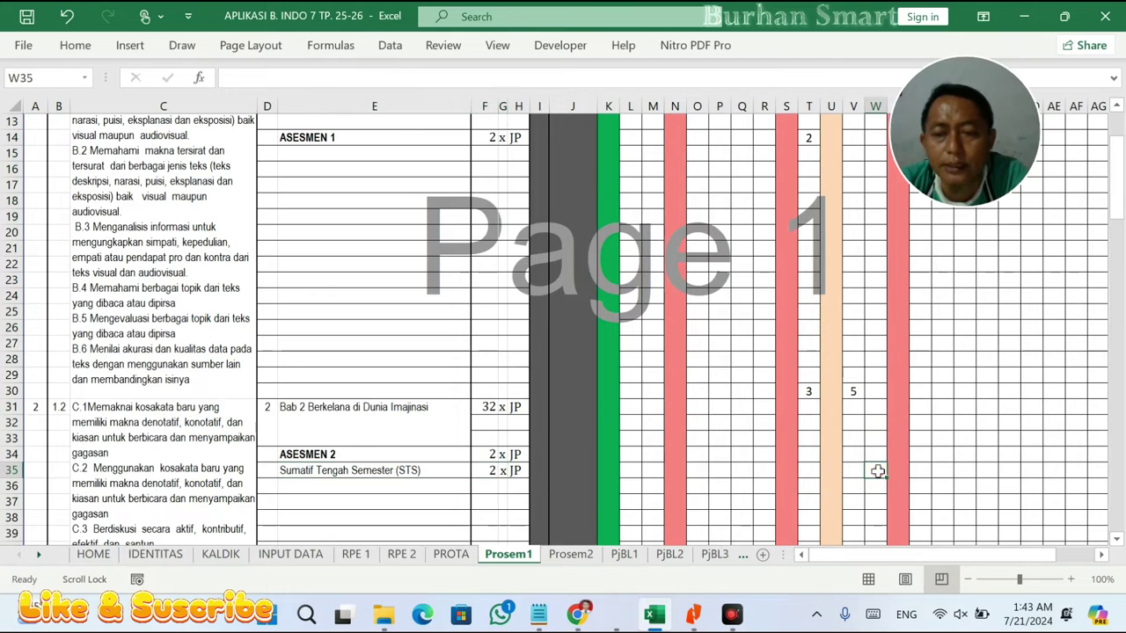
pyautogui.write('2')
pyautogui.click(972, 440)
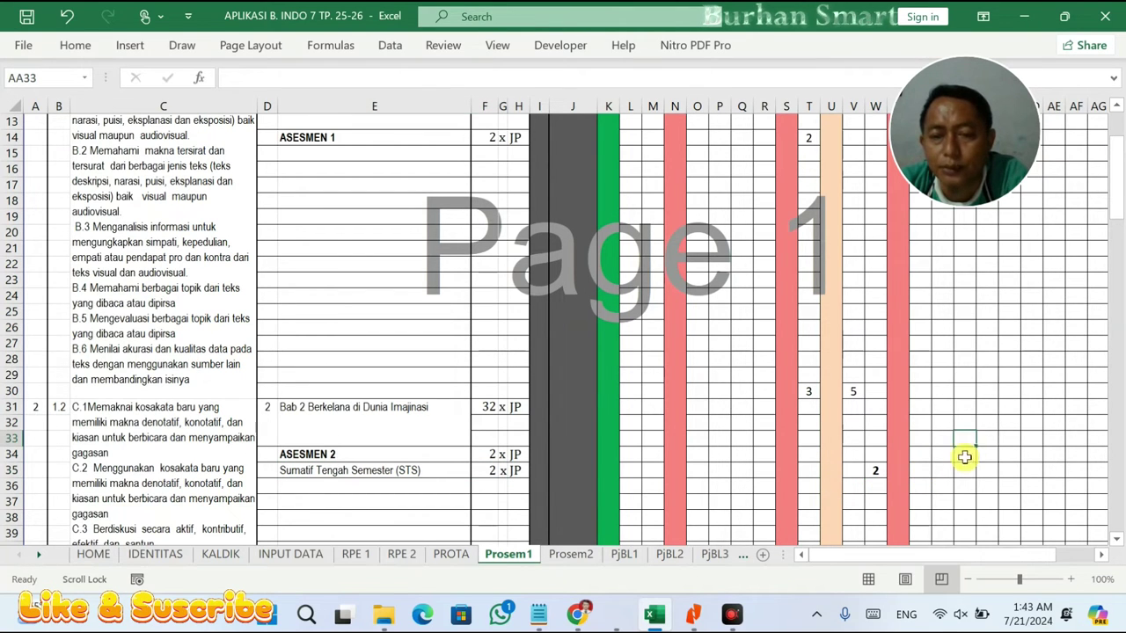
pyautogui.click(882, 473)
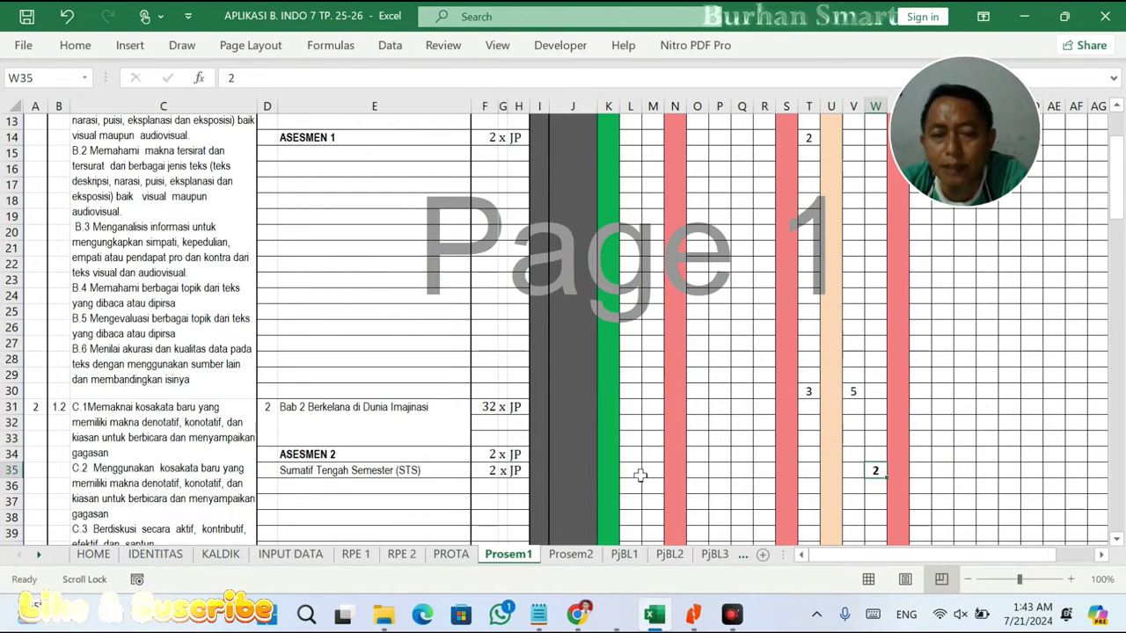
# - Make the Sumatif Tengah Semester (STS) label bold in the lesson material column
pyautogui.click(393, 472)
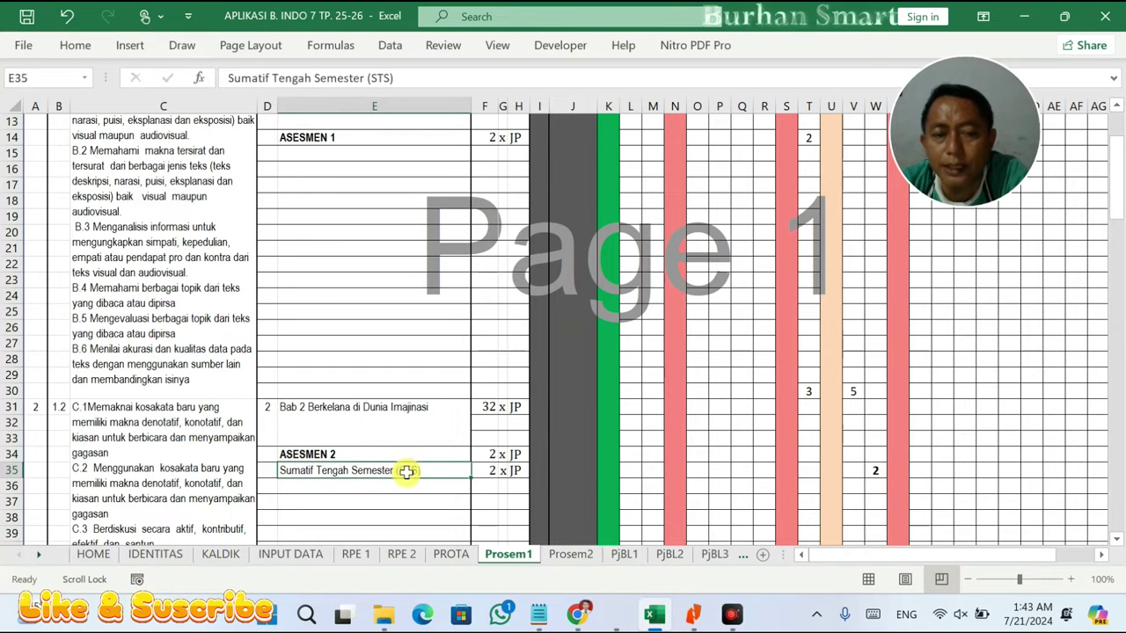
pyautogui.click(76, 44)
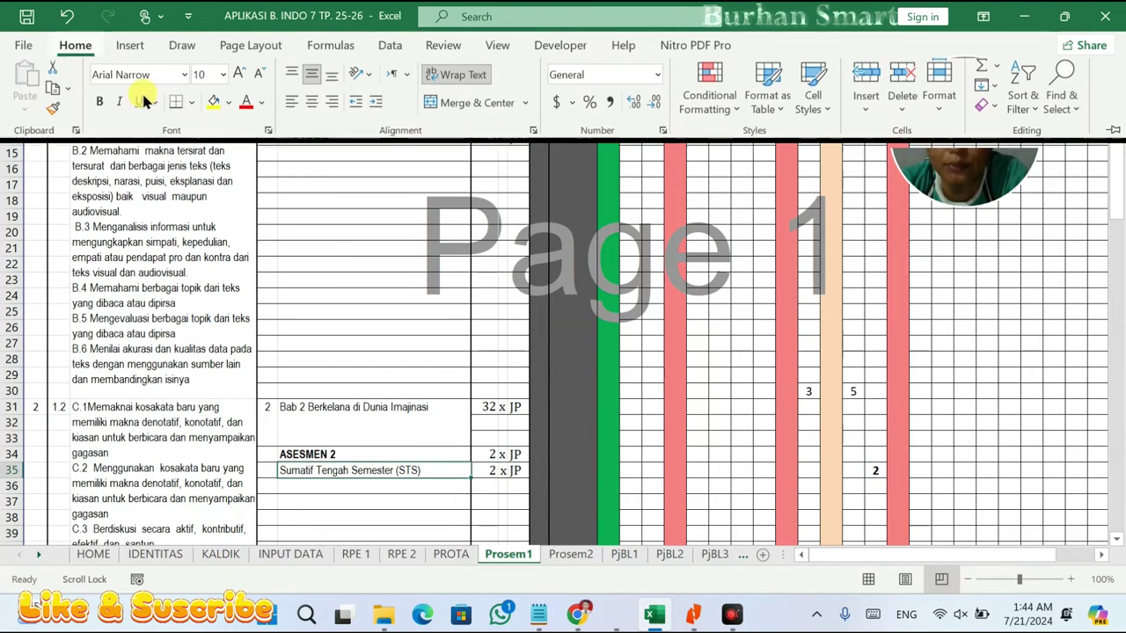
pyautogui.click(99, 106)
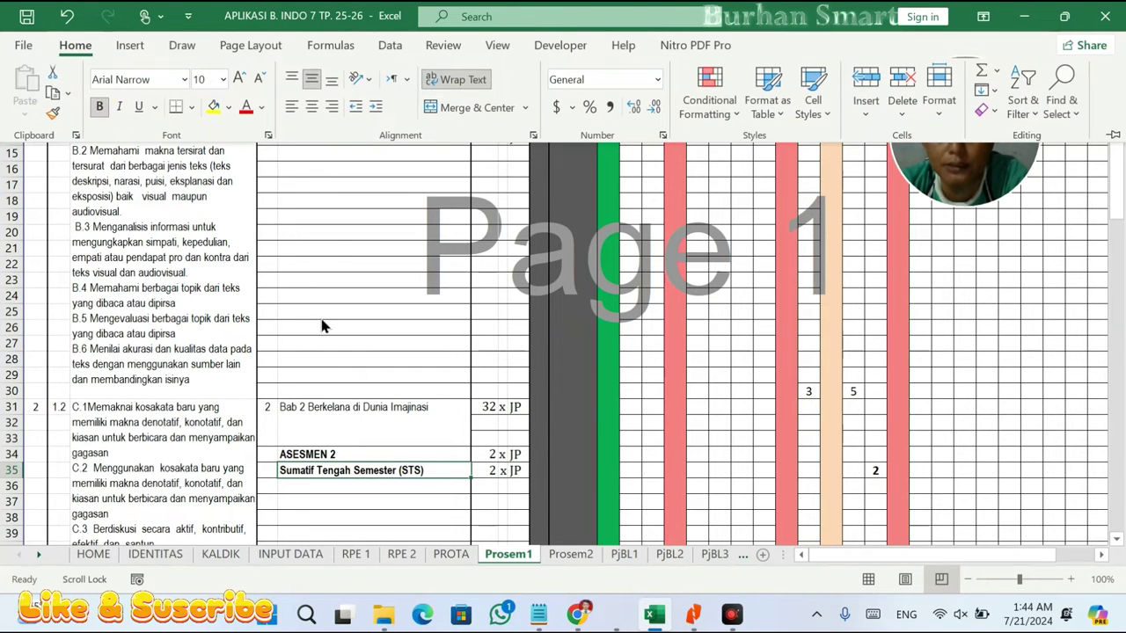
pyautogui.click(581, 437)
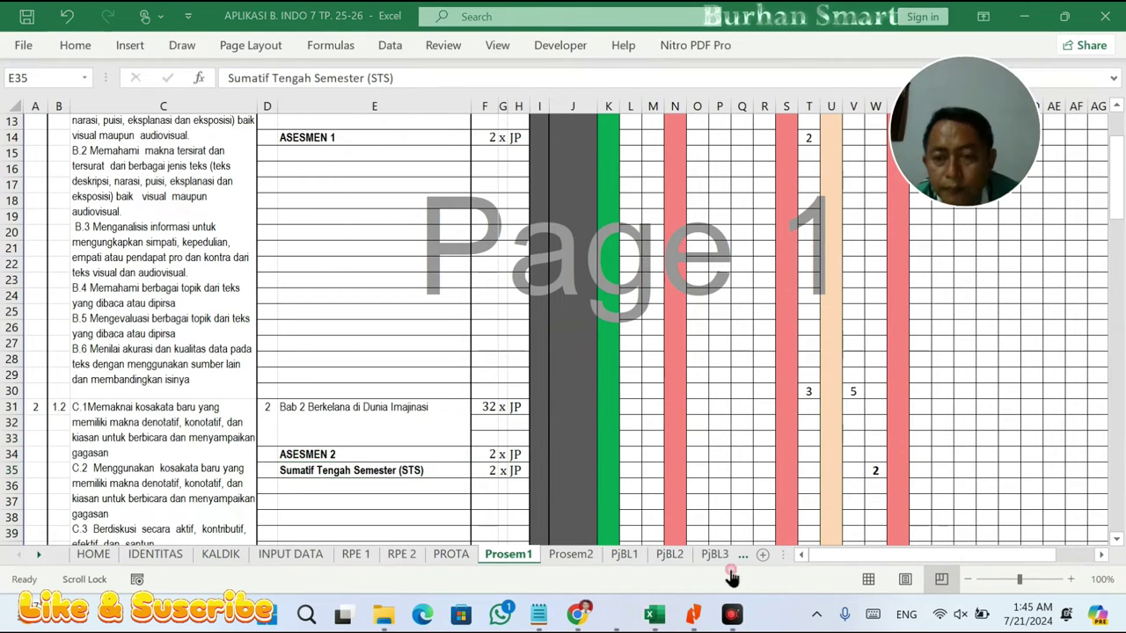
# - Enter 3 lesson hours in week 9 on row 30, alongside the STS hours in the same week
pyautogui.click(872, 469)
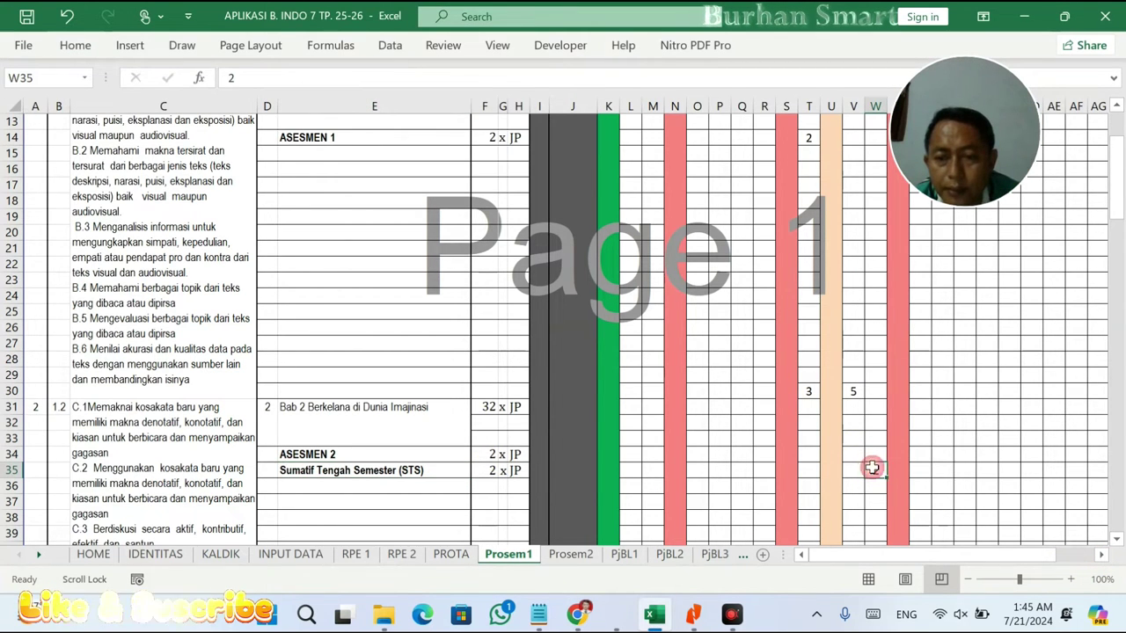
pyautogui.click(489, 406)
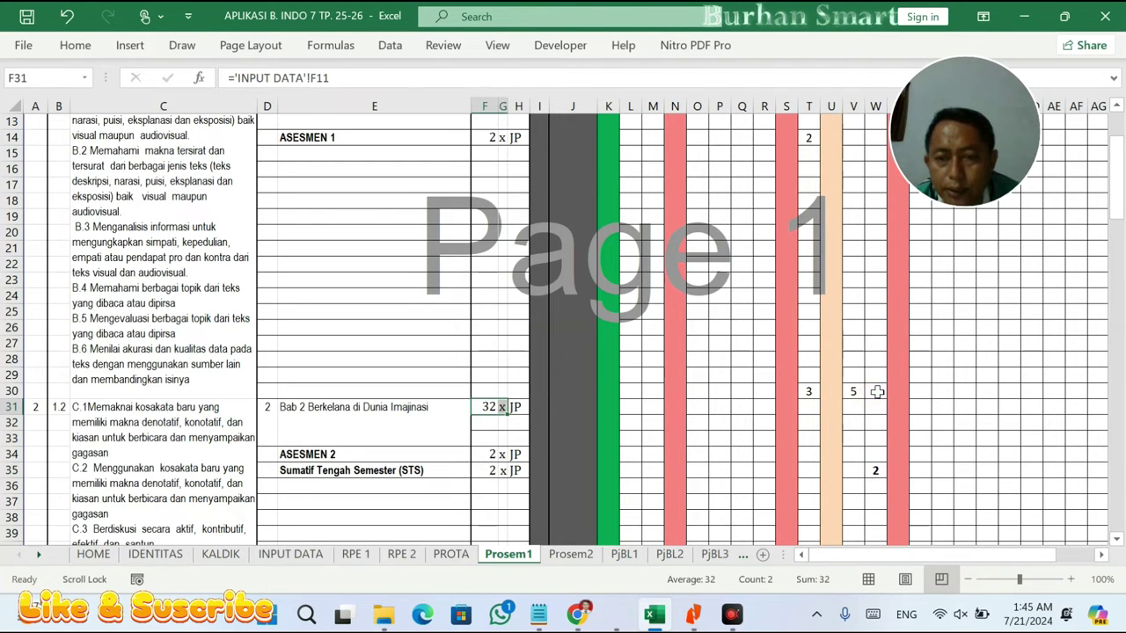
pyautogui.click(876, 391)
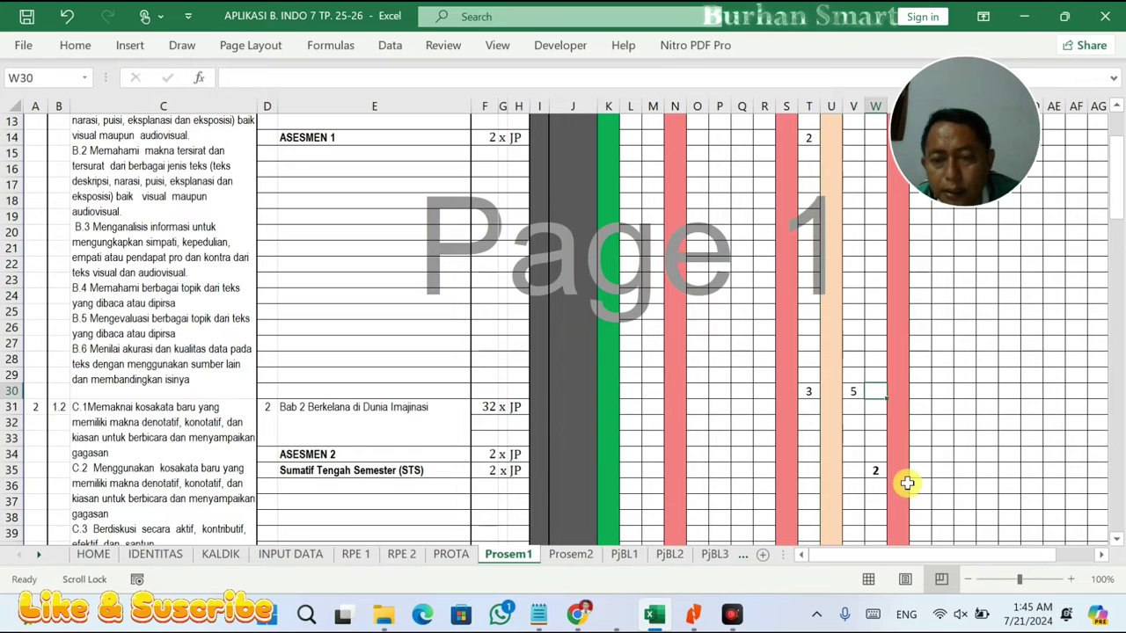
pyautogui.write('5')
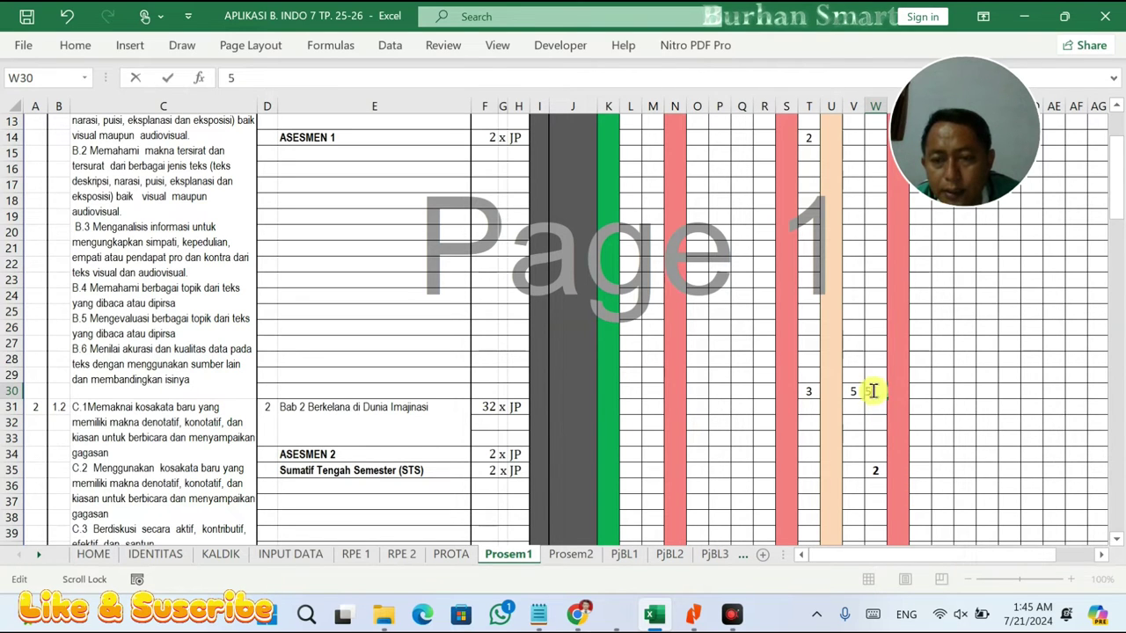
pyautogui.click(869, 392)
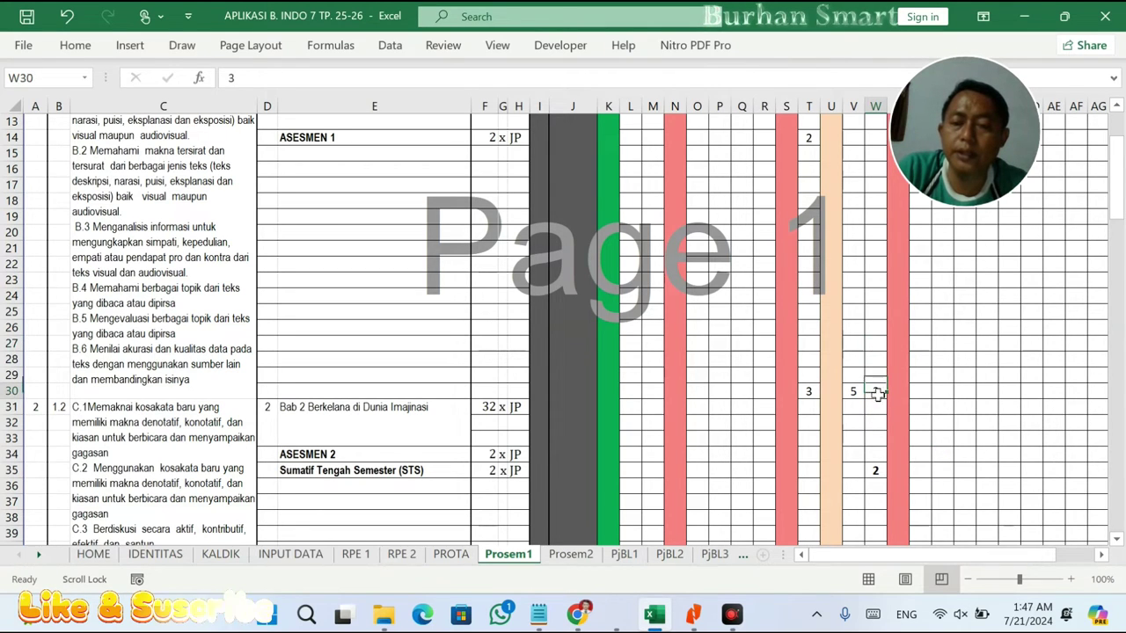
pyautogui.moveTo(864, 391); pyautogui.dragTo(873, 489)
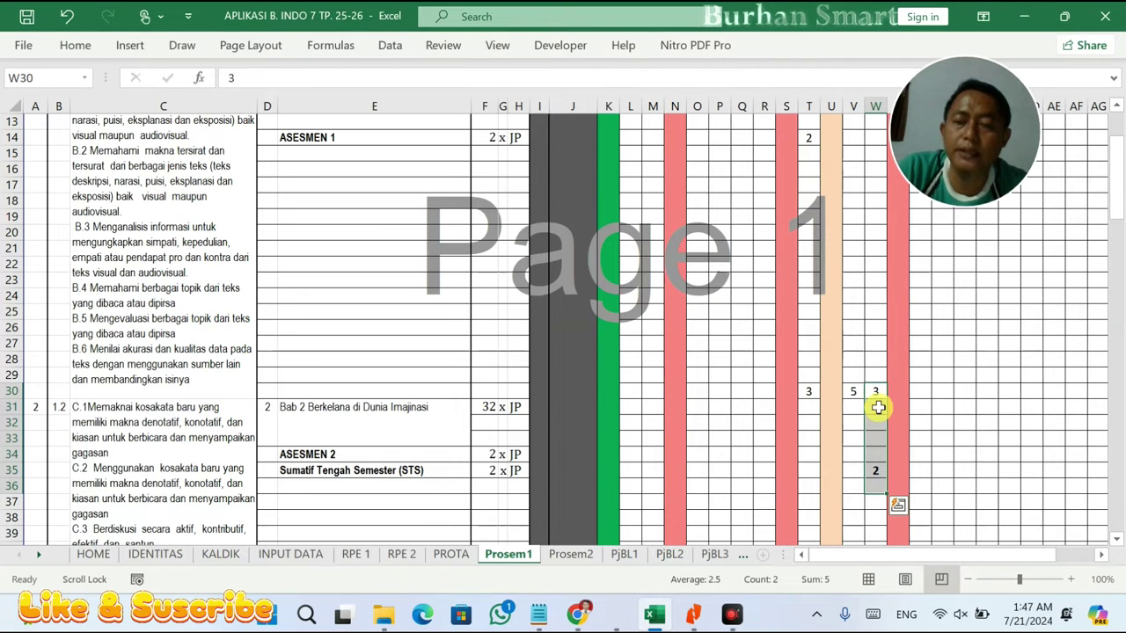
# - Check the lesson hours for Bab 2 and Sumatif Tengah Semester on INPUT DATA, returning to Prosem1
pyautogui.click(303, 555)
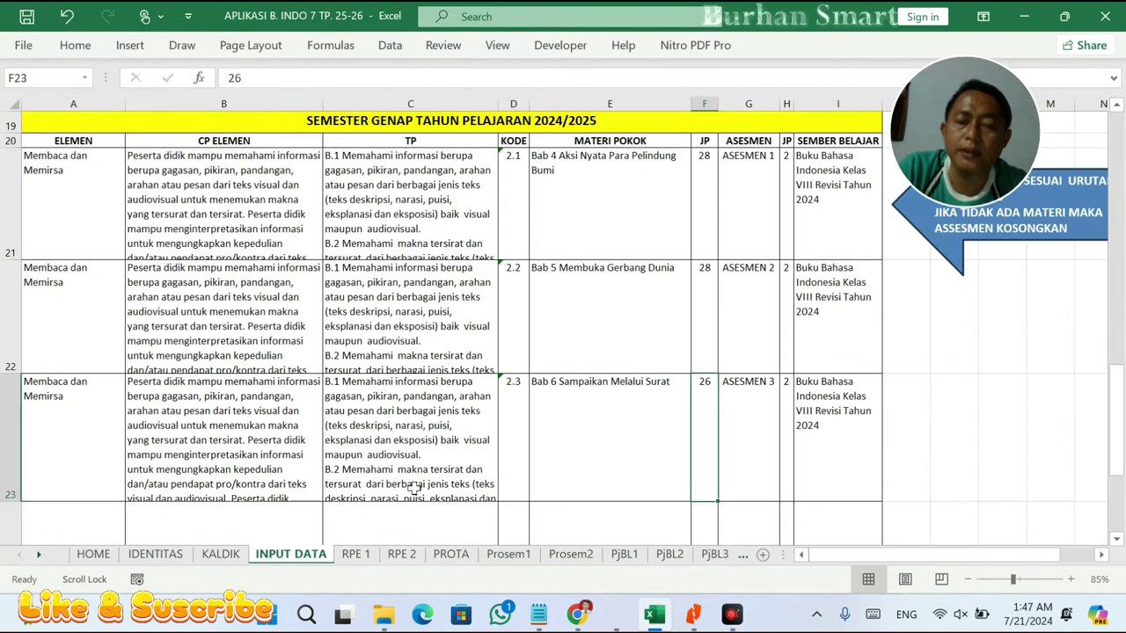
pyautogui.scroll(4, 672, 399)
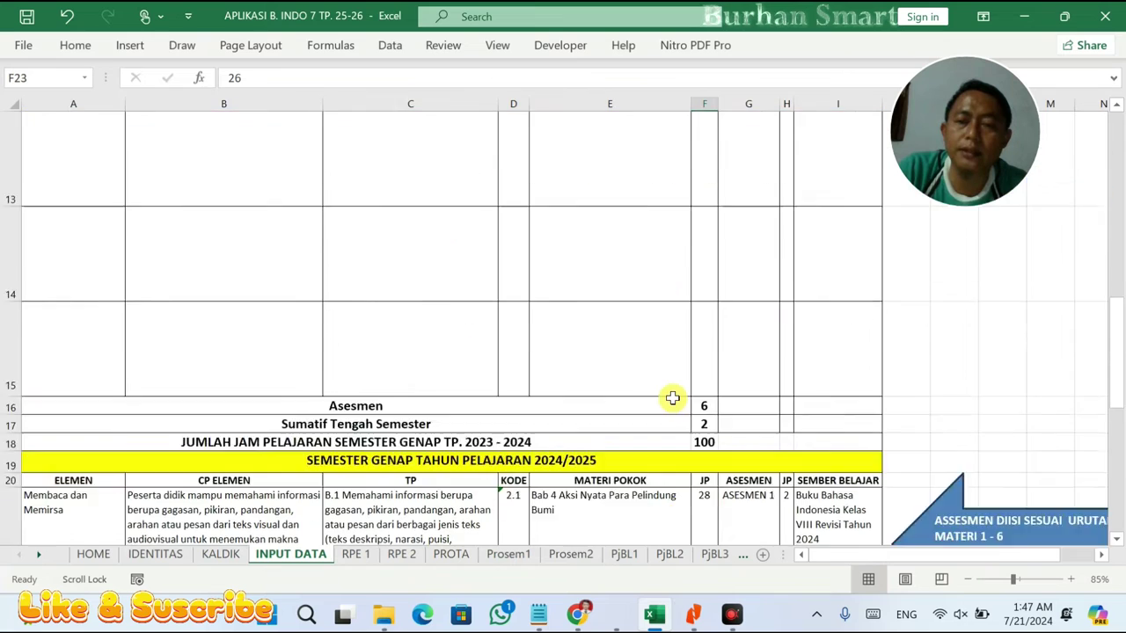
pyautogui.click(712, 422)
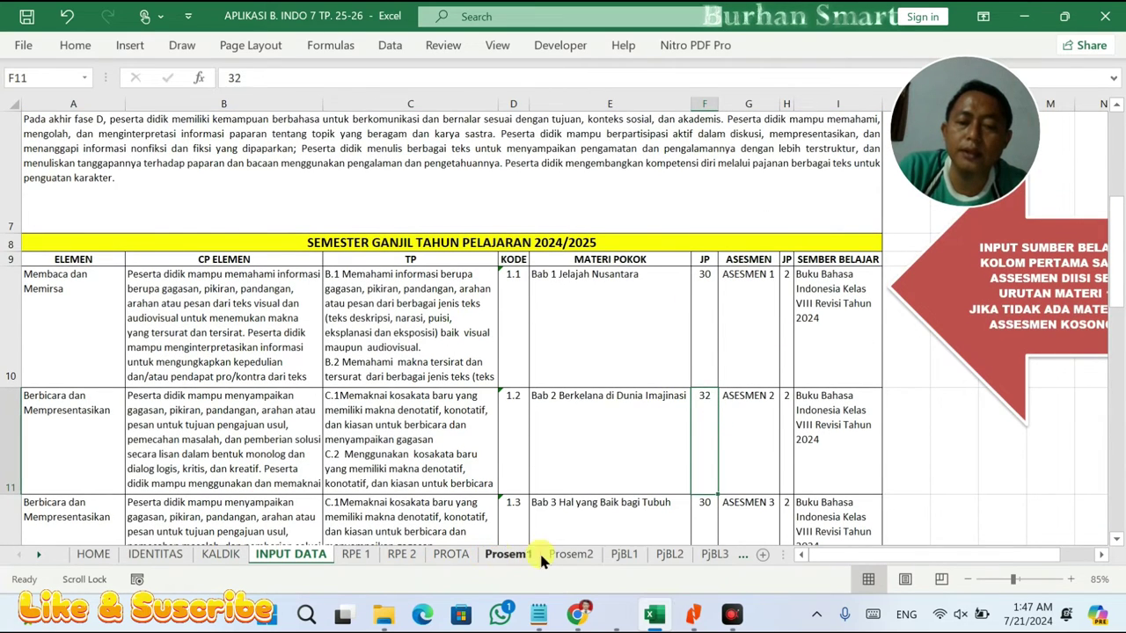
pyautogui.click(515, 556)
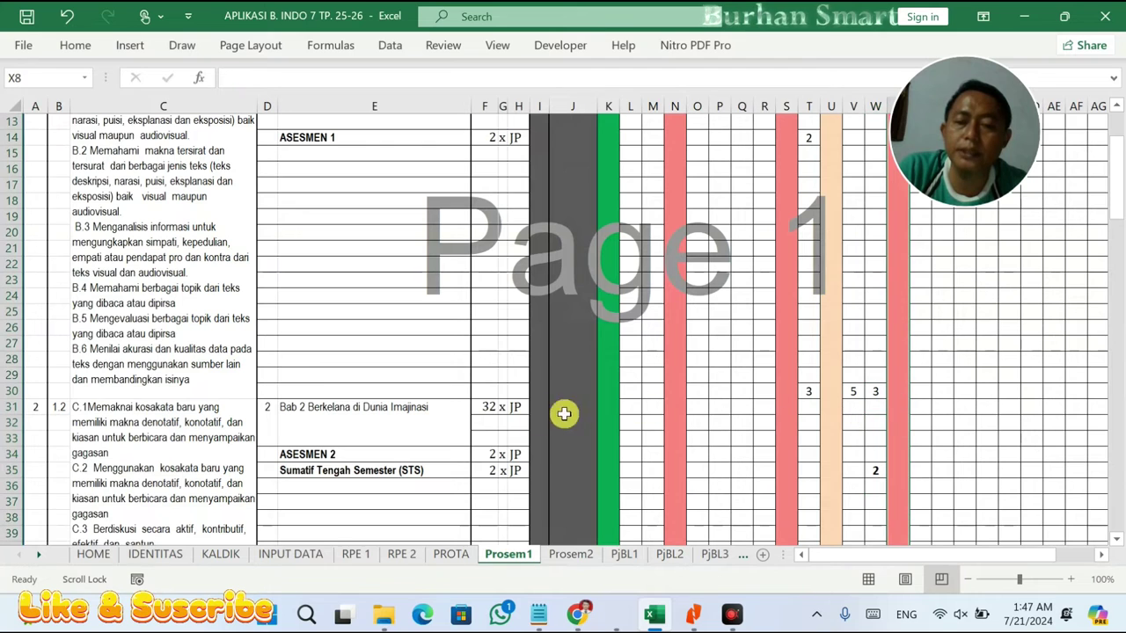
pyautogui.click(809, 391)
pyautogui.click(809, 419)
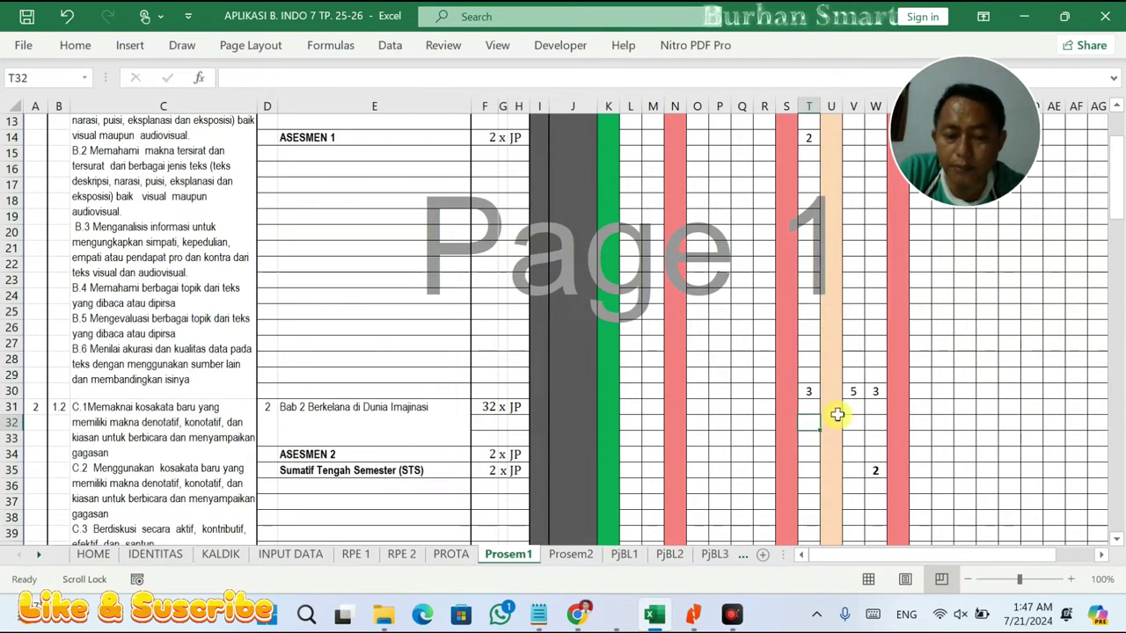
pyautogui.write('3')
pyautogui.click(853, 422)
pyautogui.write('5')
pyautogui.click(878, 424)
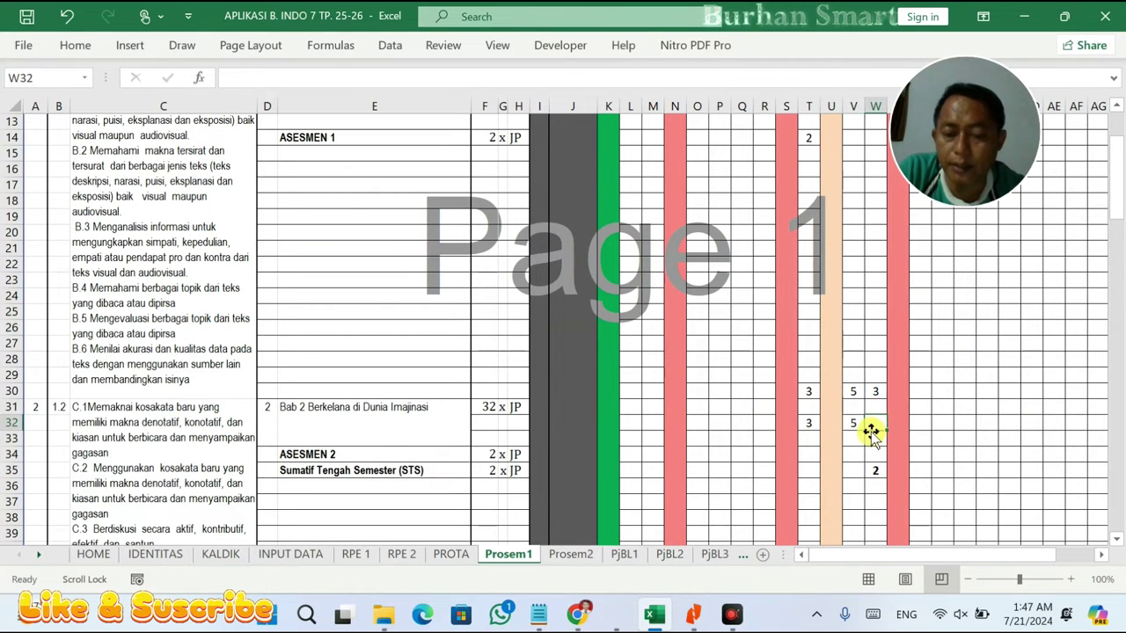
pyautogui.moveTo(501, 410); pyautogui.dragTo(533, 410)
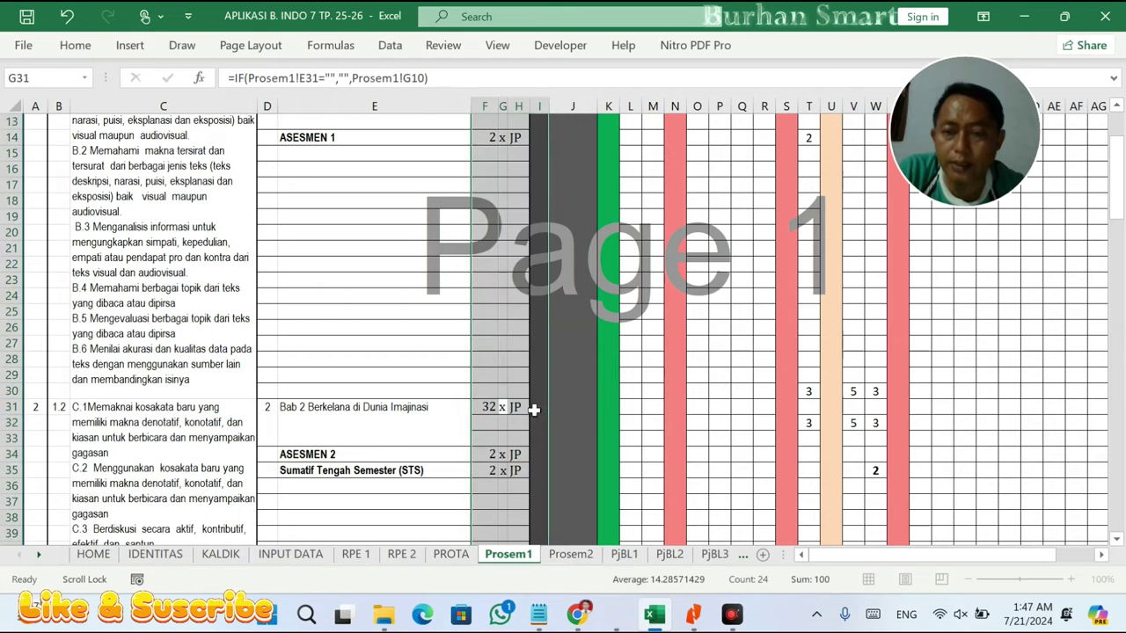
pyautogui.click(764, 436)
pyautogui.hotkey('ctrl', 'z')
pyautogui.hotkey('ctrl', 'z')
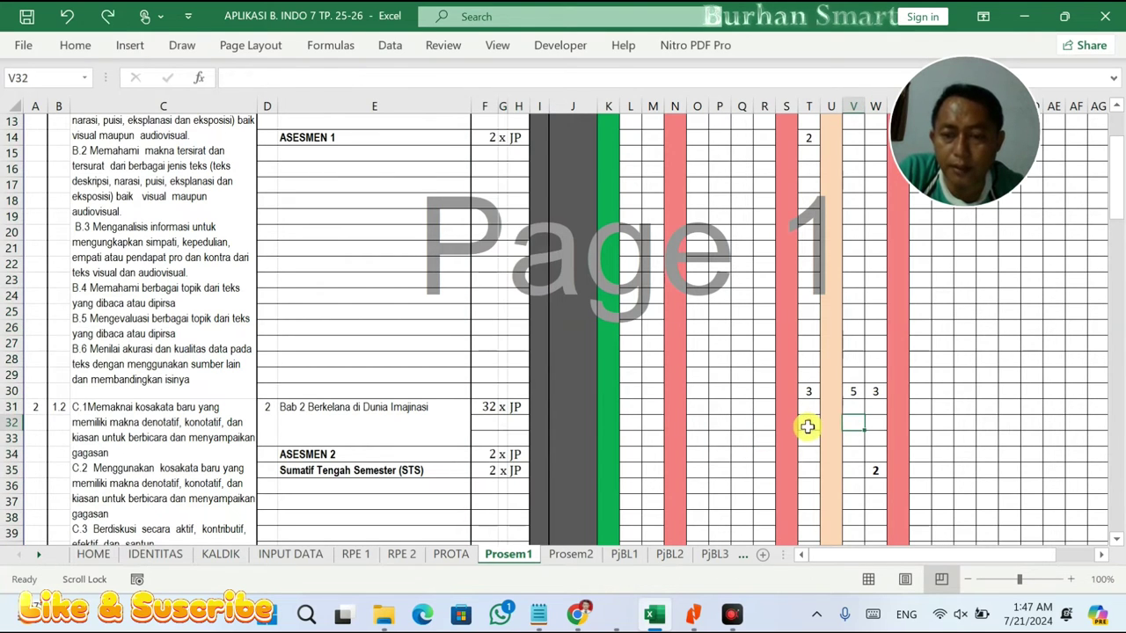
pyautogui.hotkey('ctrl', 'z')
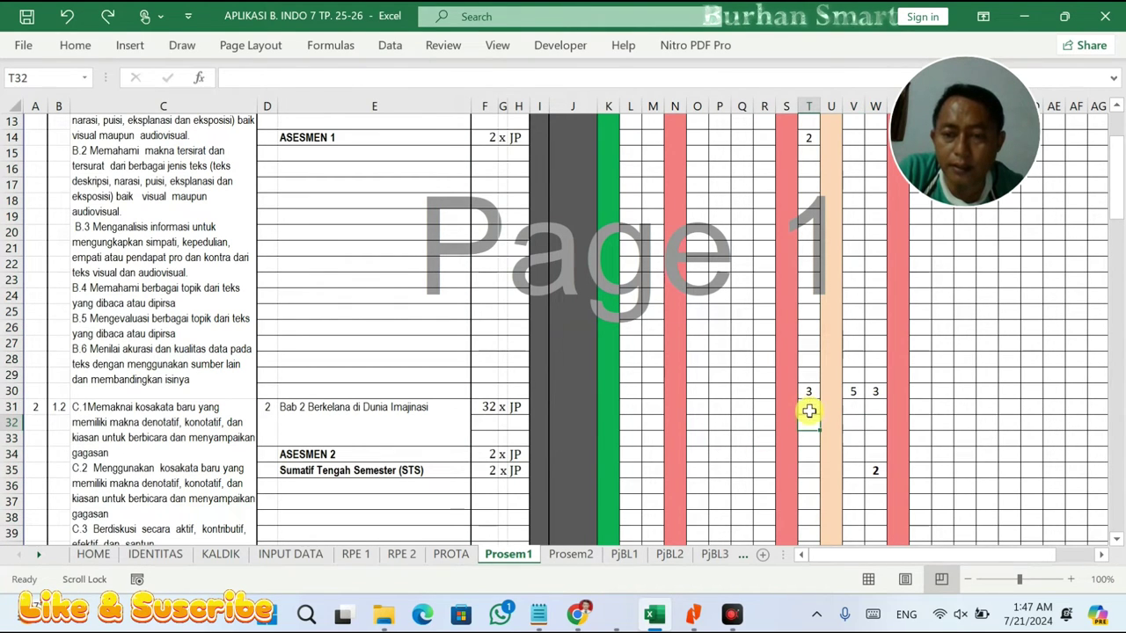
# - Enter 3, 5 and 3 lesson hours for weeks 7 to 9 in the Bab 2 row and clear the duplicate hours from row 30
pyautogui.write('3')
pyautogui.click(850, 413)
pyautogui.click(878, 411)
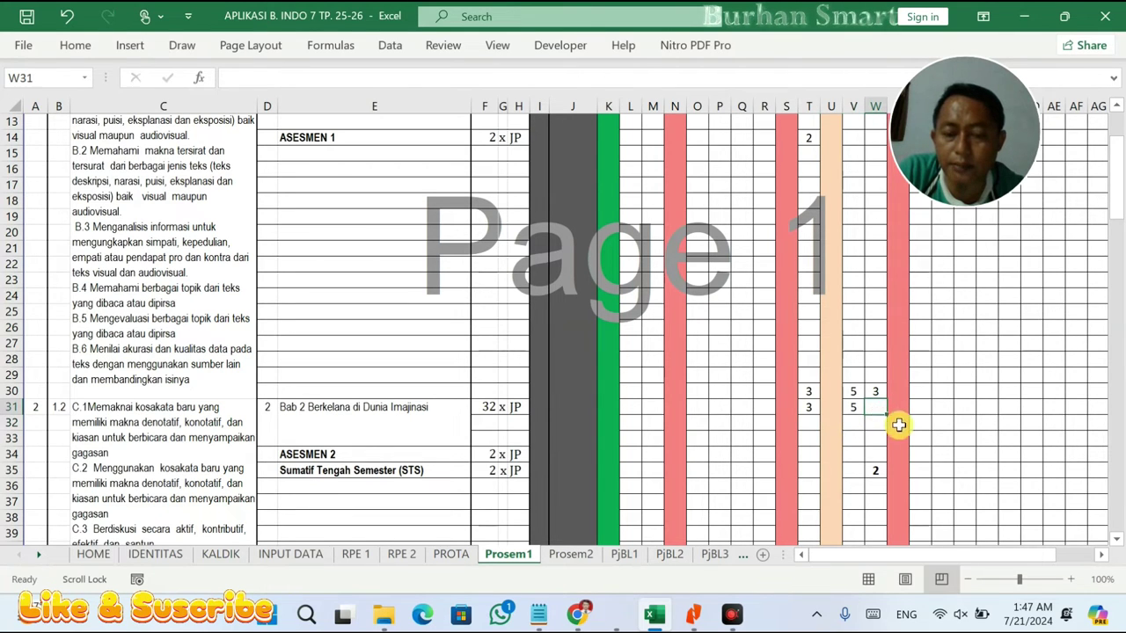
pyautogui.write('3')
pyautogui.click(915, 438)
pyautogui.click(819, 392)
pyautogui.press('Delete')
pyautogui.moveTo(854, 393); pyautogui.dragTo(871, 393)
pyautogui.press('Delete')
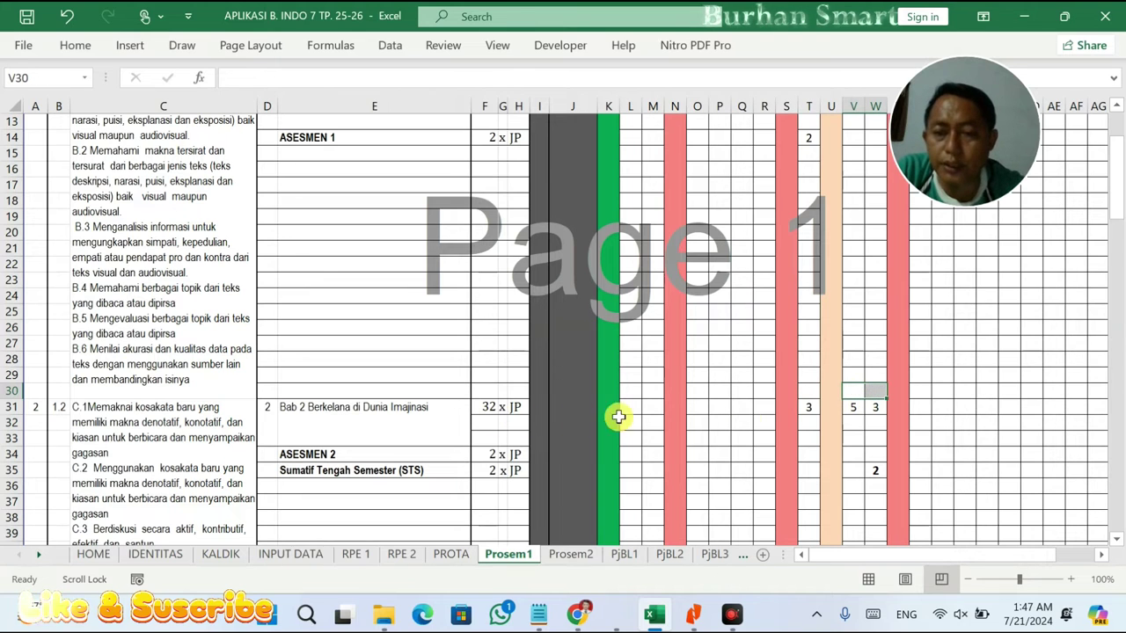
# - Enter 5 lesson hours for Bab 2 Berkelana di Dunia Imajinasi in each of weeks 10 to 13, and recount the chapter's weekly hours
pyautogui.click(814, 412)
pyautogui.click(851, 409)
pyautogui.click(877, 412)
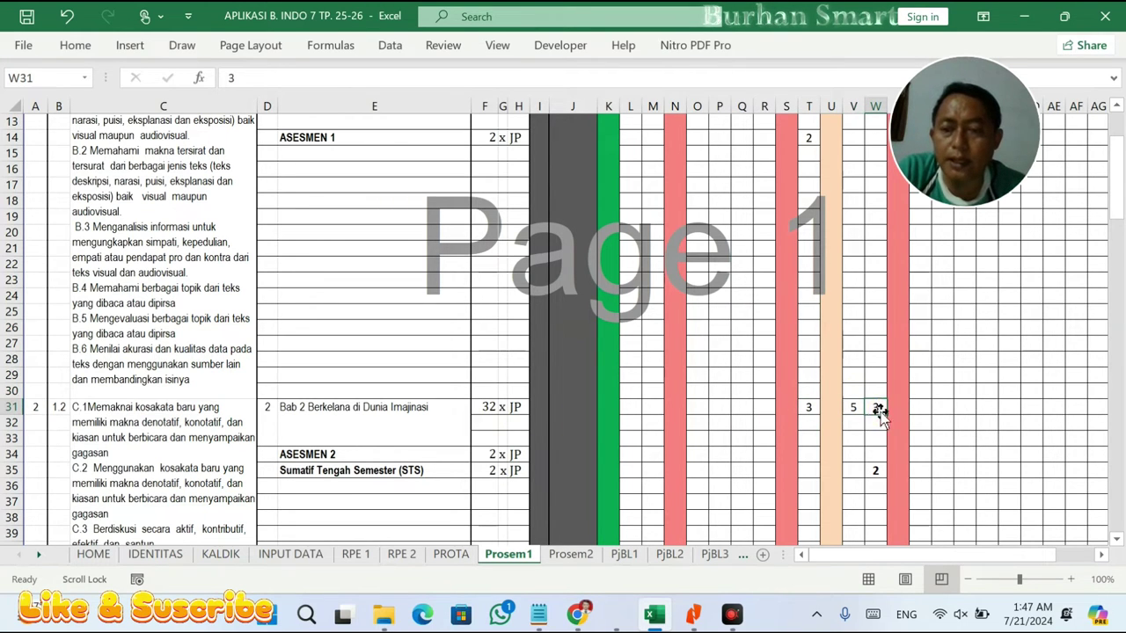
pyautogui.click(925, 412)
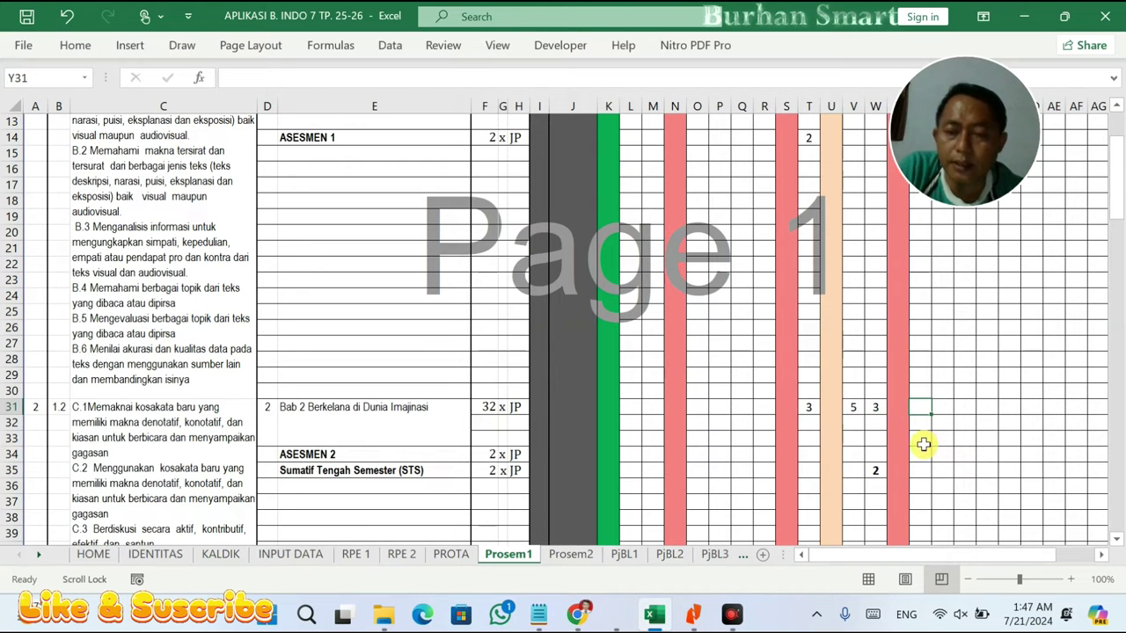
pyautogui.write('5')
pyautogui.click(945, 408)
pyautogui.write('5')
pyautogui.click(964, 409)
pyautogui.write('5')
pyautogui.click(1008, 438)
pyautogui.click(1024, 450)
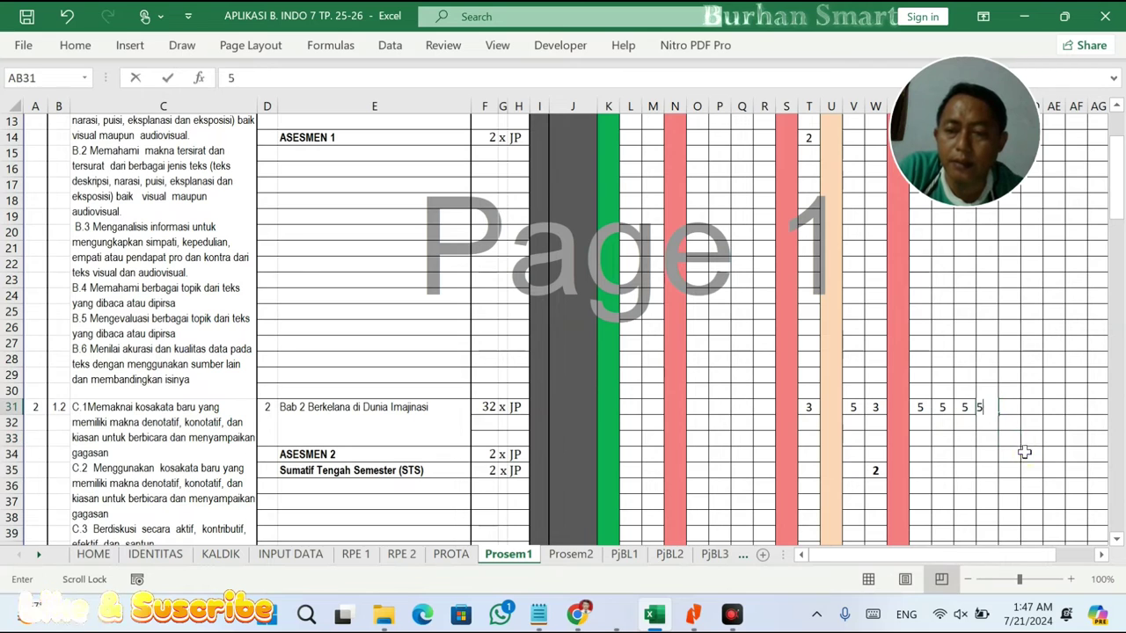
pyautogui.click(992, 410)
pyautogui.click(966, 407)
pyautogui.click(944, 408)
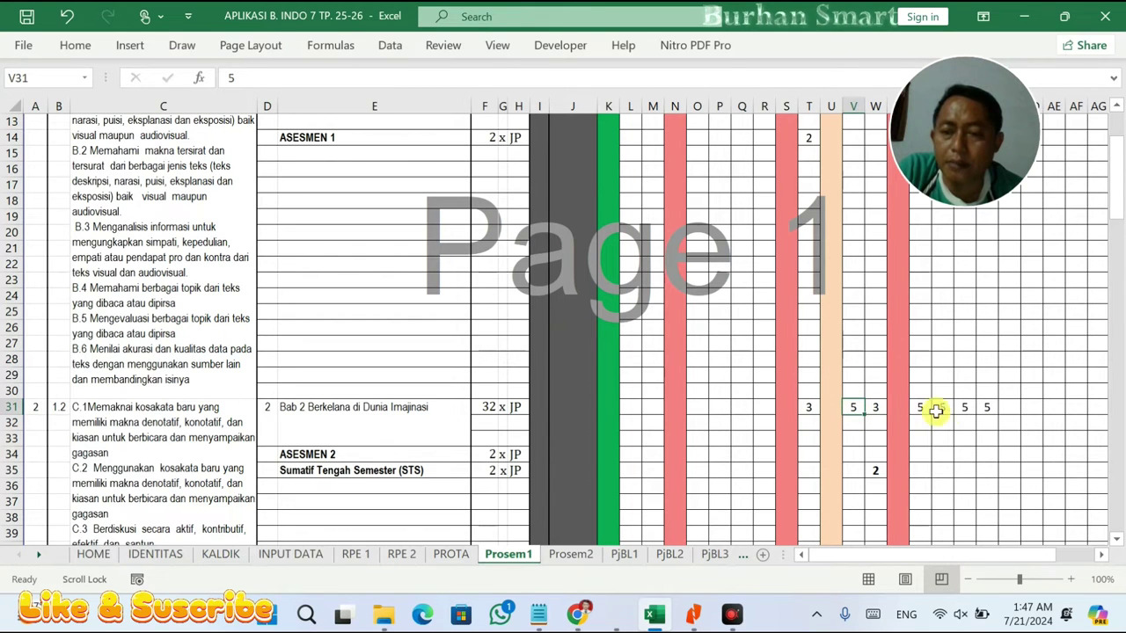
# - Recount the weekly hours of Bab 2 Berkelana di Dunia Imajinasi against its time allocation and enter 1 lesson hour in week 14
pyautogui.moveTo(922, 408); pyautogui.dragTo(983, 406)
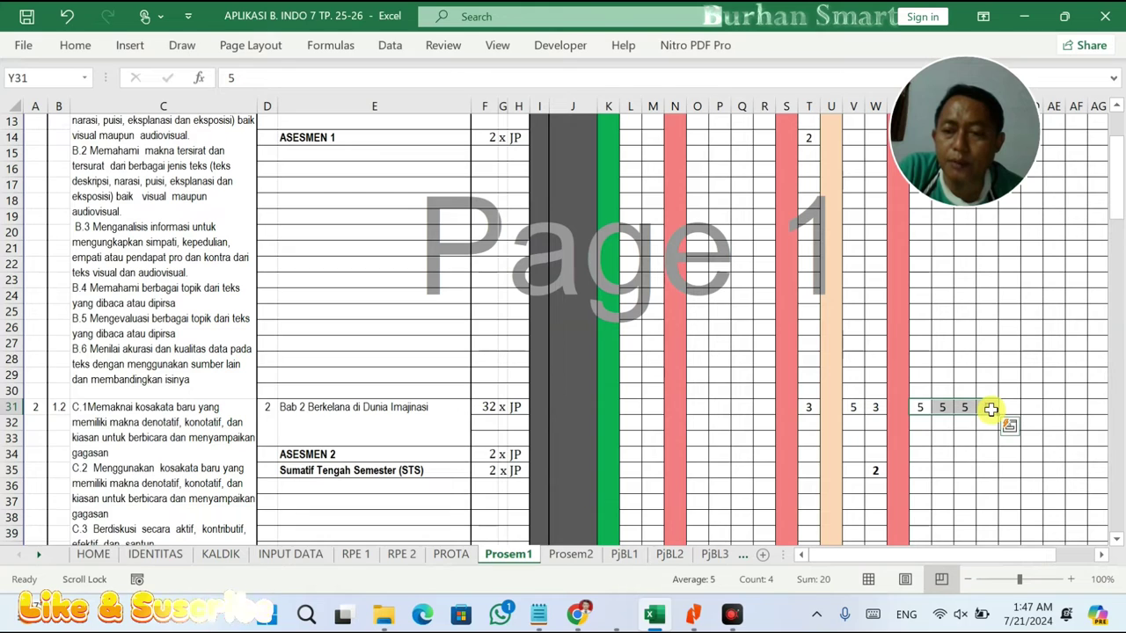
pyautogui.click(806, 410)
pyautogui.click(879, 408)
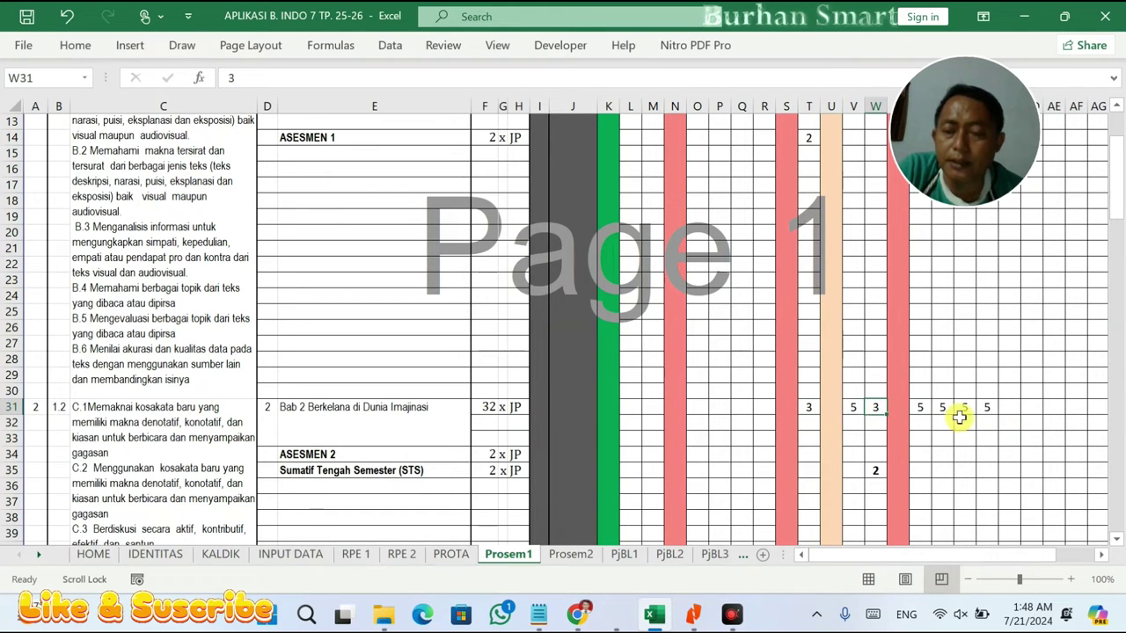
pyautogui.click(992, 410)
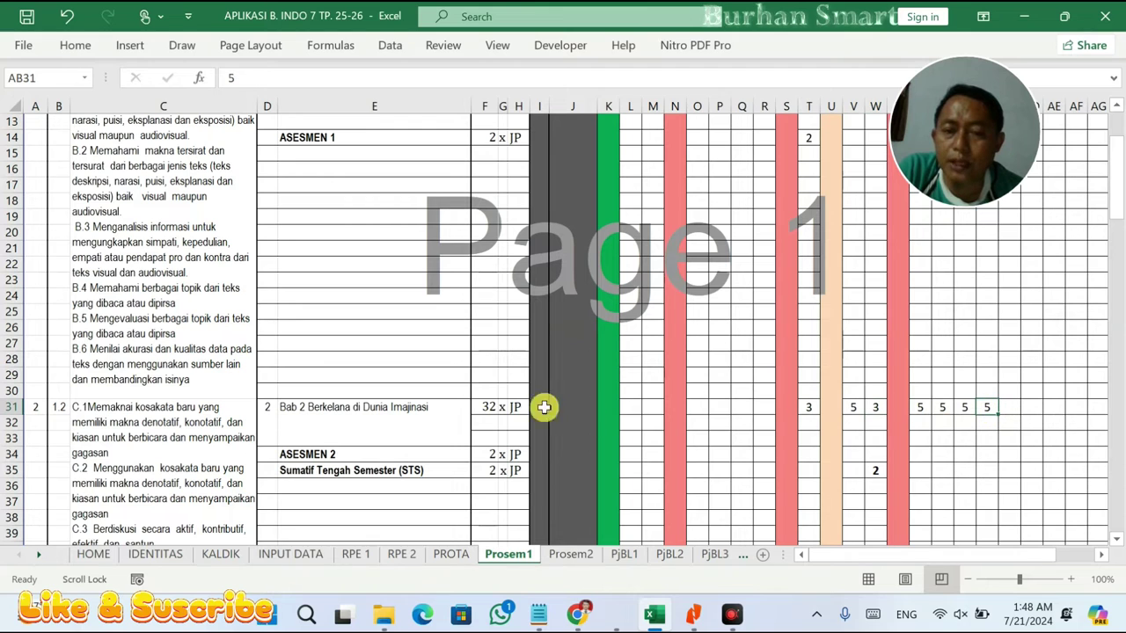
pyautogui.click(490, 410)
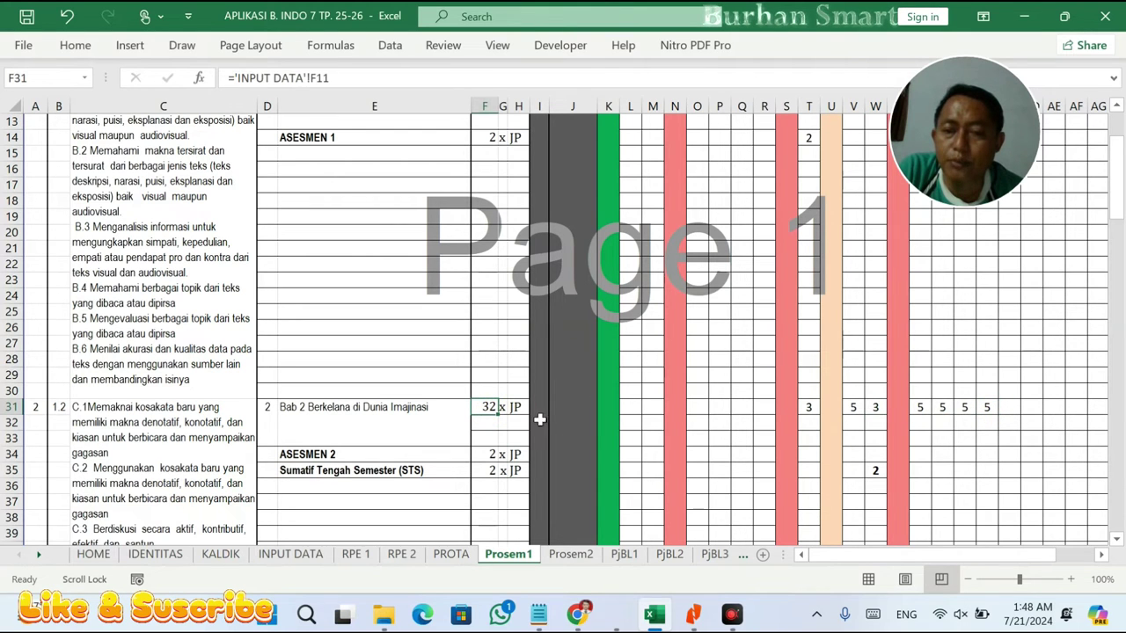
pyautogui.click(1009, 409)
pyautogui.write('1')
pyautogui.click(1014, 489)
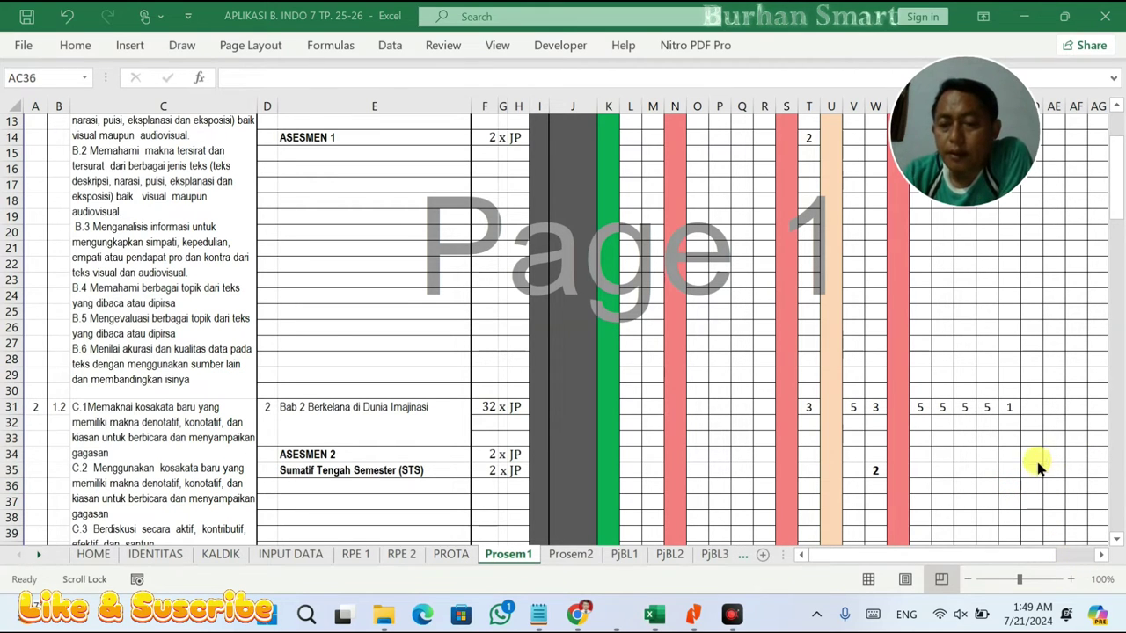
# - Enter 2 hours for ASESMEN 2 in week 14, the same week as the last Bab 2 lesson hour
pyautogui.moveTo(486, 453); pyautogui.dragTo(519, 454)
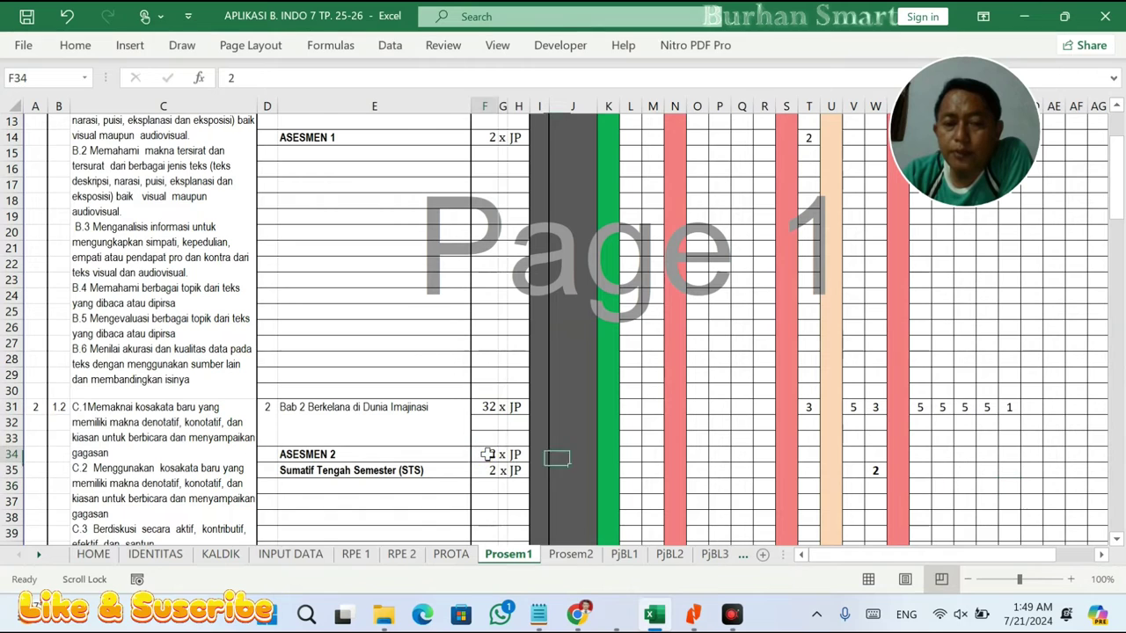
pyautogui.click(1014, 456)
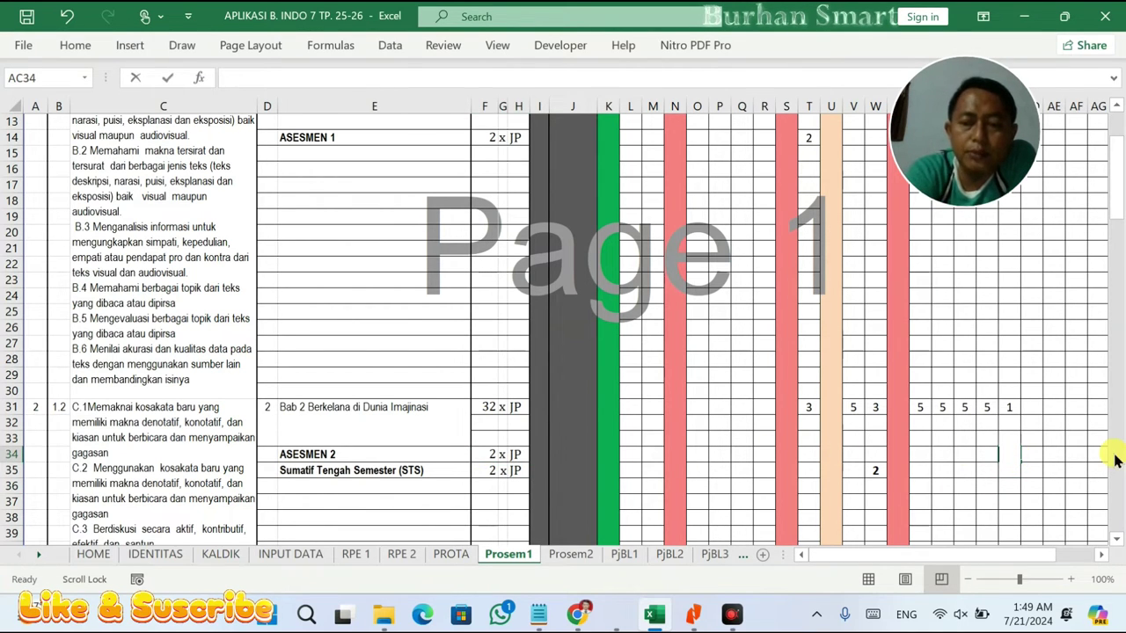
pyautogui.write('2')
pyautogui.click(1085, 440)
pyautogui.moveTo(1012, 410); pyautogui.dragTo(1027, 467)
pyautogui.click(1009, 487)
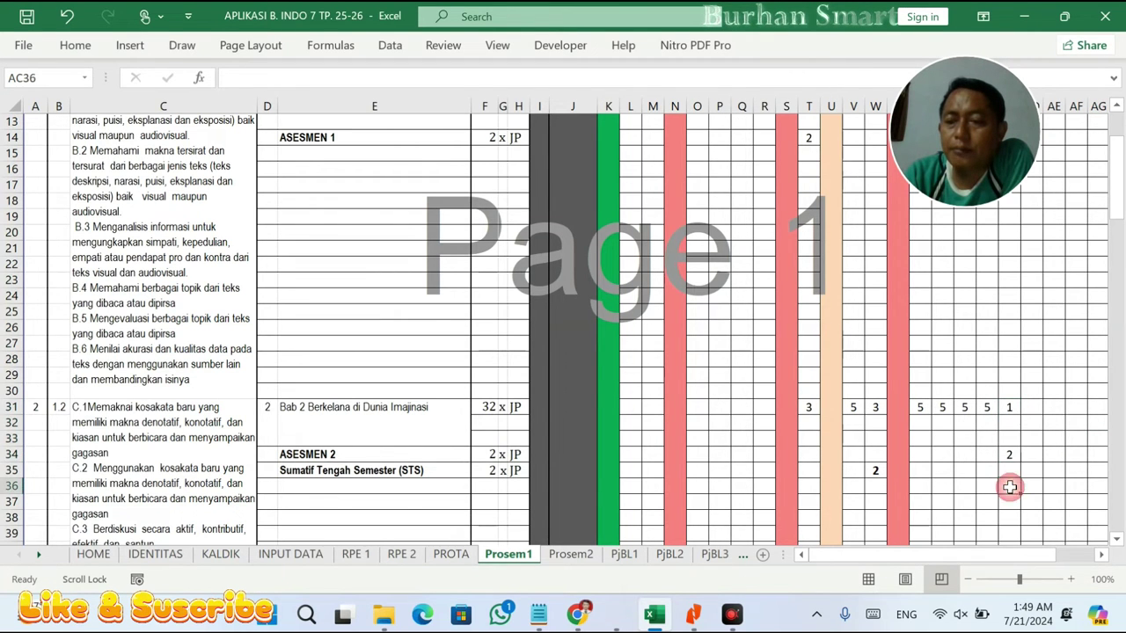
# - Enter 2 lesson hours for Bab 3 Hal yang Baik bagi Tubuh in week 14, sharing that week with Bab 2 and ASESMEN 2
pyautogui.scroll(-3, 1010, 486)
pyautogui.scroll(-1, 570, 458)
pyautogui.scroll(-2, 569, 458)
pyautogui.moveTo(962, 126); pyautogui.dragTo(767, 91)
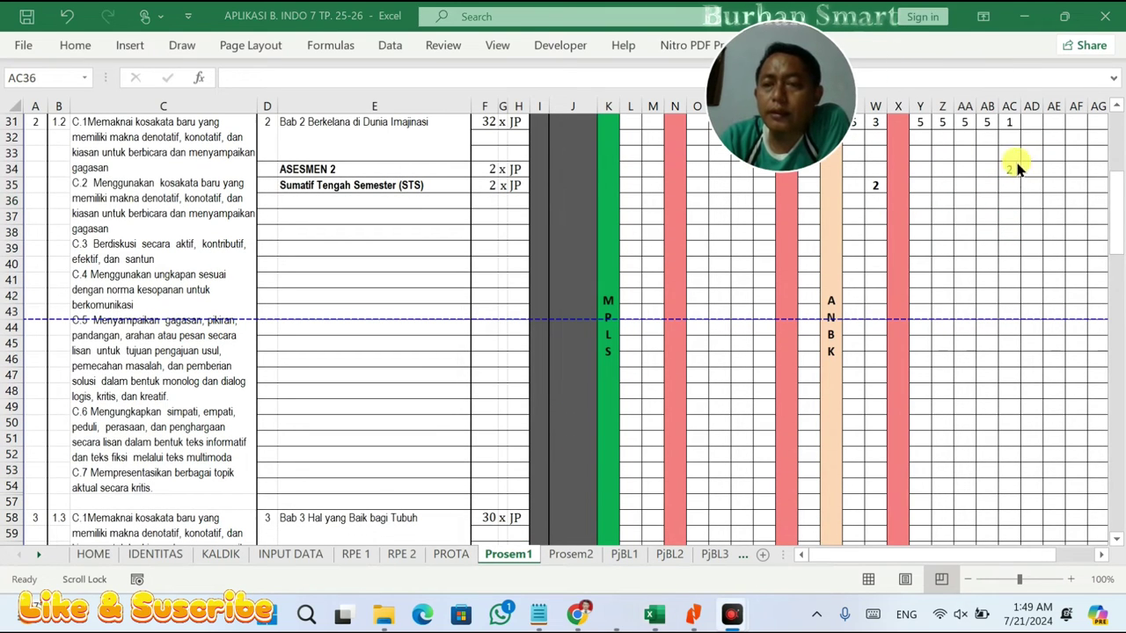
pyautogui.click(498, 515)
pyautogui.moveTo(1005, 133); pyautogui.dragTo(1003, 506)
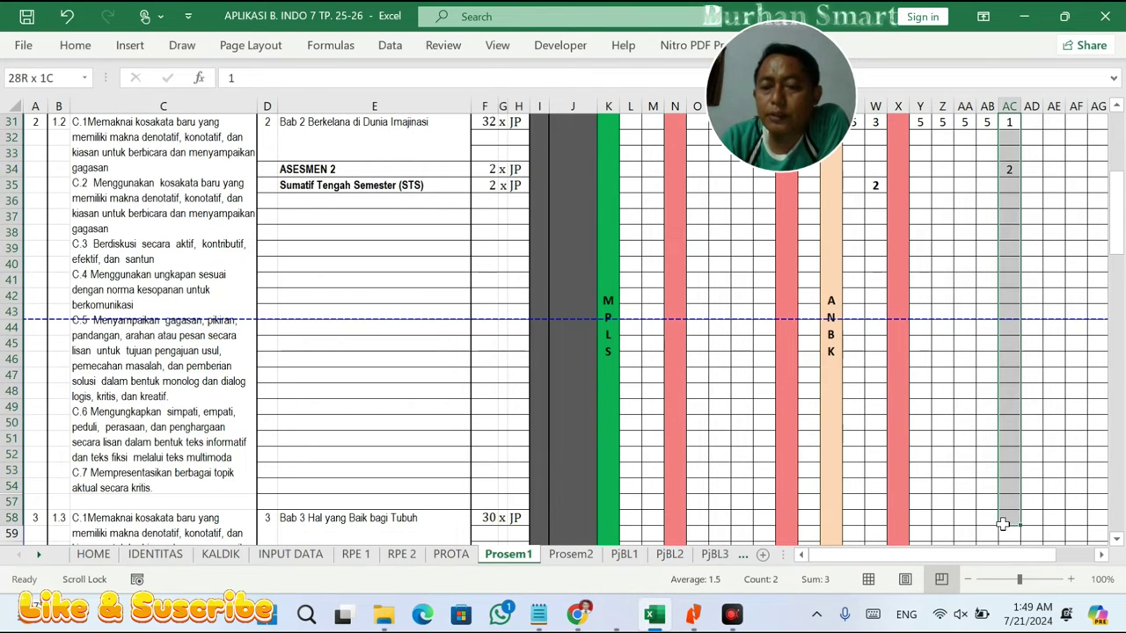
pyautogui.click(1010, 518)
pyautogui.write('2')
pyautogui.press('Return')
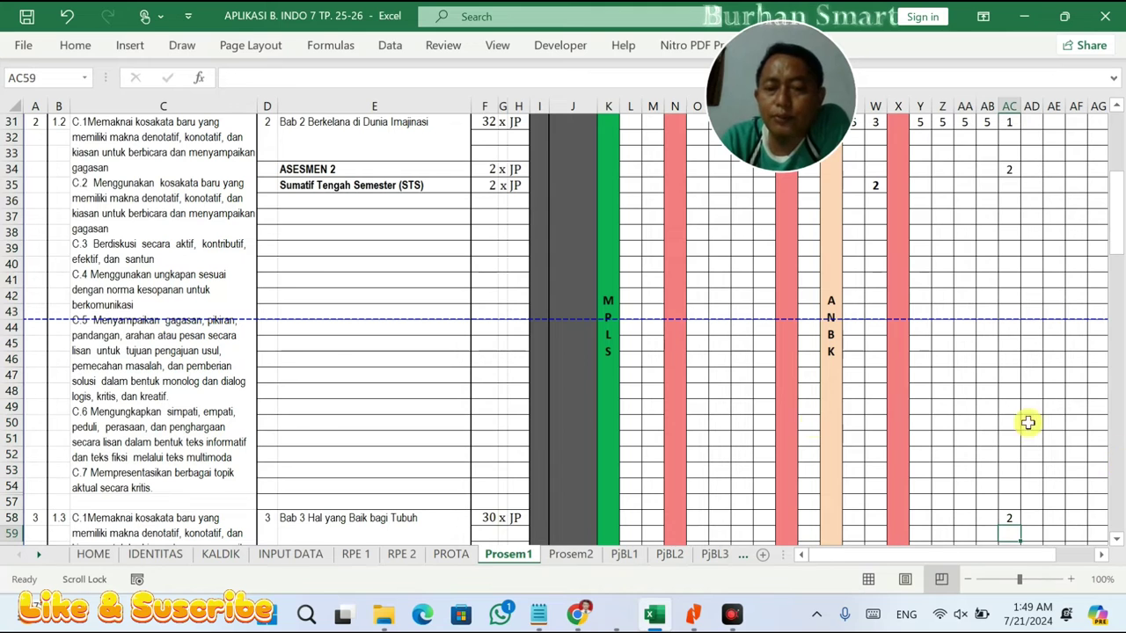
# - Enter 5 lesson hours for Bab 3 Hal yang Baik bagi Tubuh in each of weeks 15 to 18, and count the hours placed
pyautogui.click(486, 518)
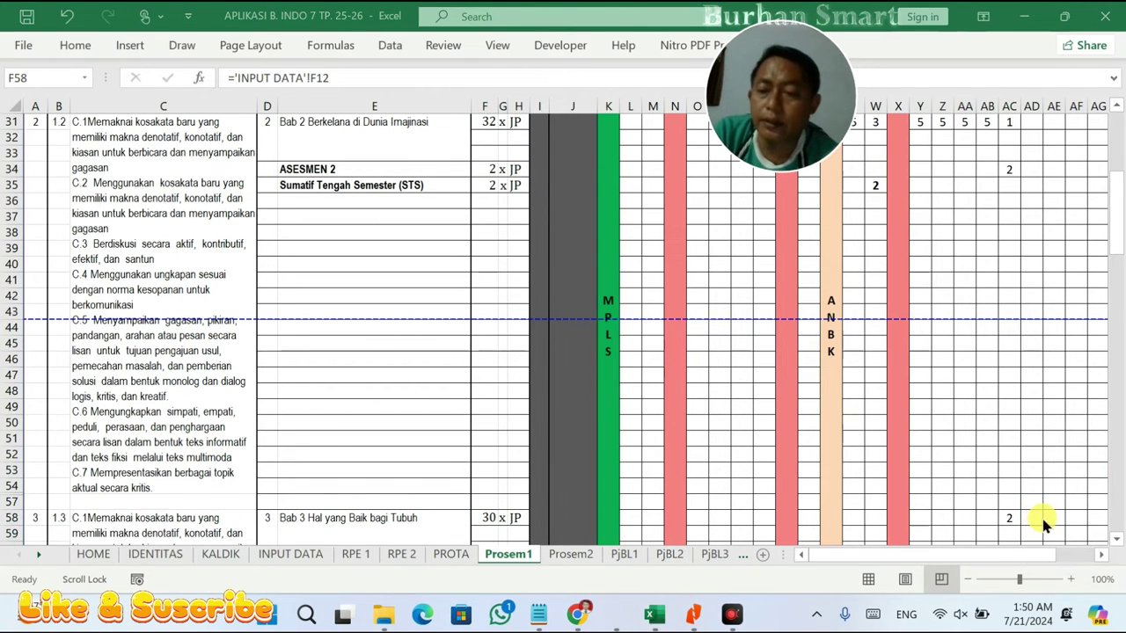
pyautogui.scroll(-1, 1044, 524)
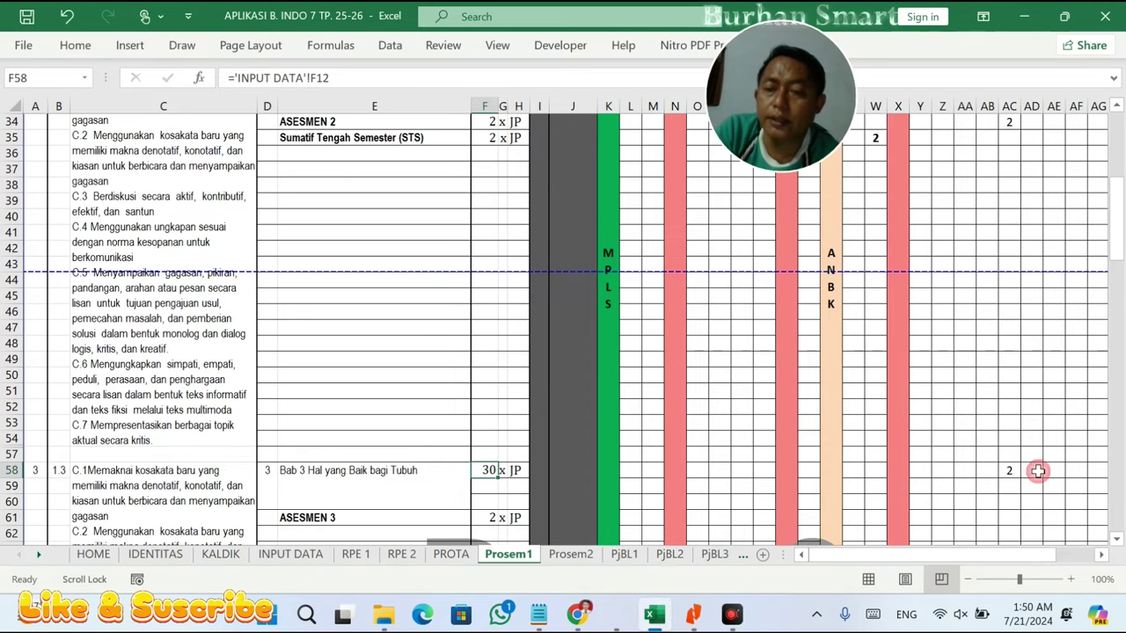
pyautogui.click(1038, 471)
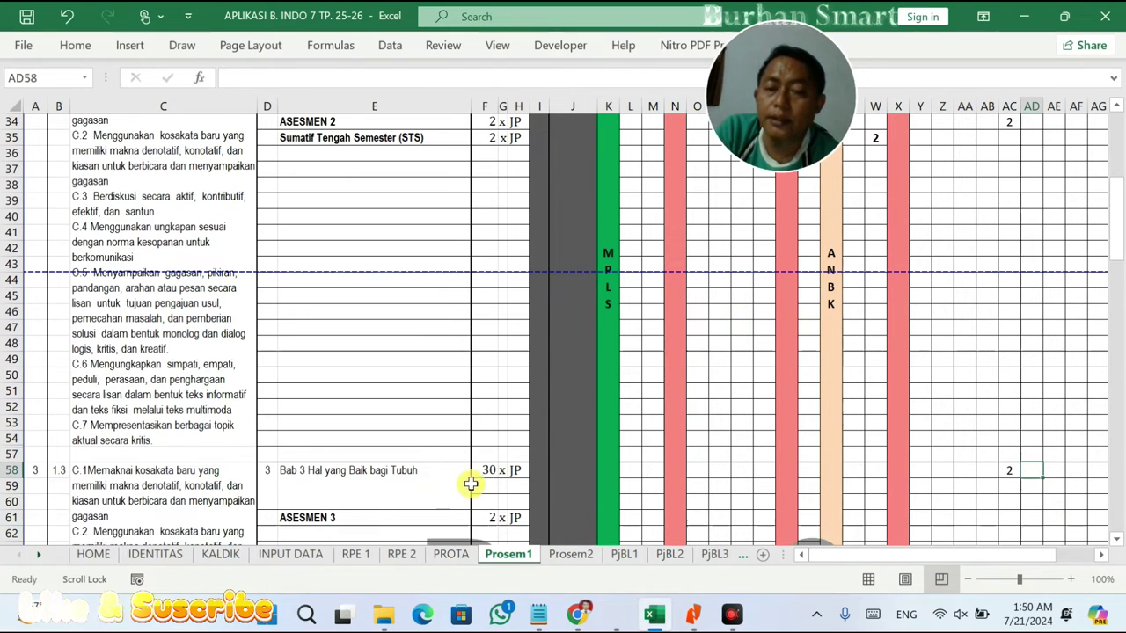
pyautogui.write('5')
pyautogui.click(1052, 471)
pyautogui.write('5')
pyautogui.click(1078, 471)
pyautogui.write('5')
pyautogui.click(1100, 471)
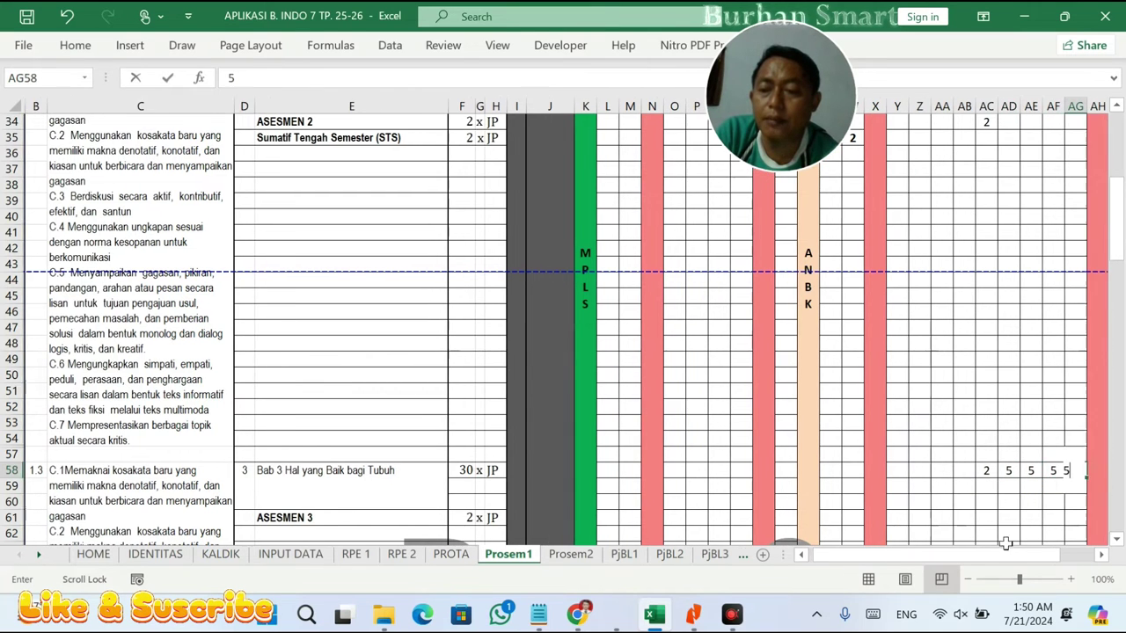
pyautogui.write('5')
pyautogui.moveTo(920, 554)
pyautogui.mouseDown()
pyautogui.moveTo(942, 554)
pyautogui.moveTo(921, 559)
pyautogui.mouseUp()
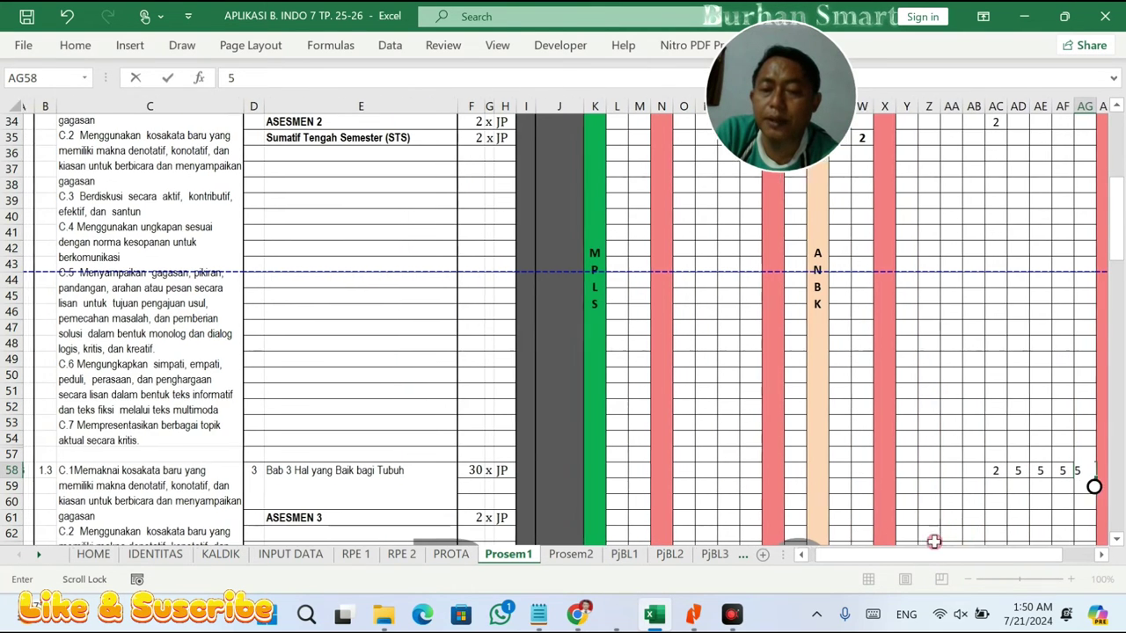
pyautogui.click(1007, 499)
pyautogui.click(1003, 472)
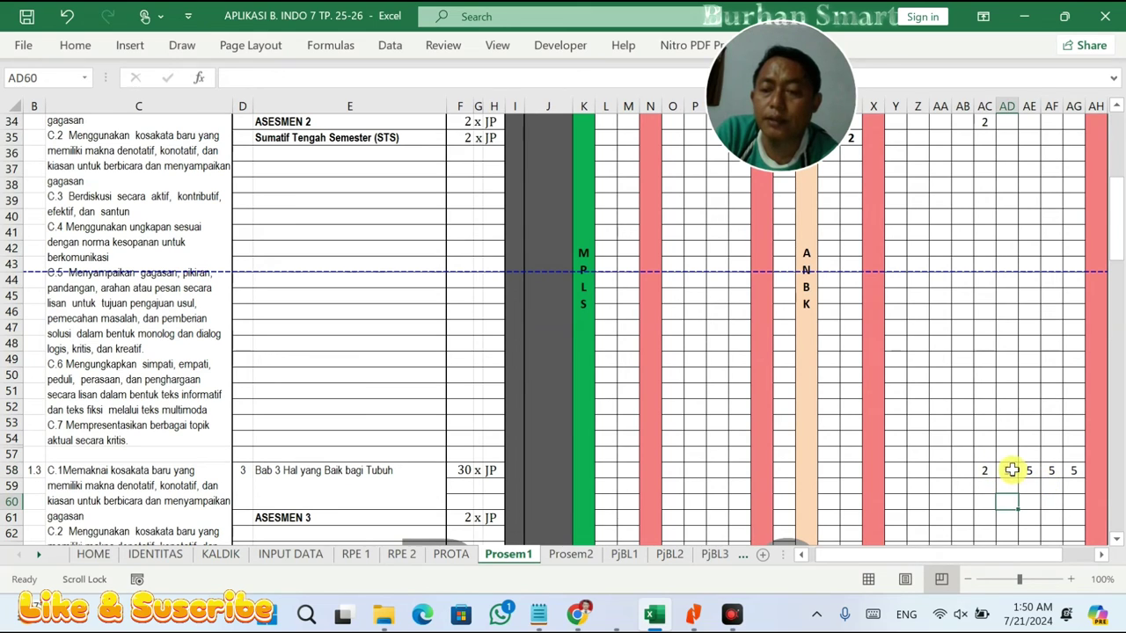
pyautogui.click(1047, 473)
pyautogui.click(1072, 473)
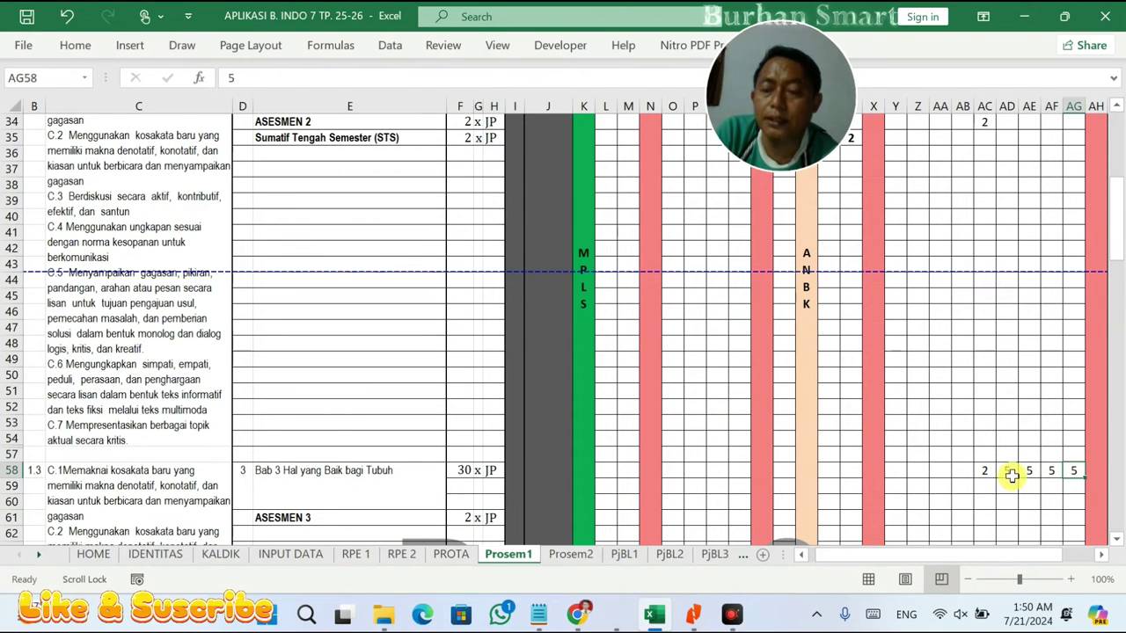
# - Enter 5 lesson hours in week 19 of the Bab 3 row and recount the chapter's weekly hours
pyautogui.moveTo(957, 554)
pyautogui.mouseDown()
pyautogui.moveTo(975, 546)
pyautogui.moveTo(963, 551)
pyautogui.mouseUp()
pyautogui.click(696, 471)
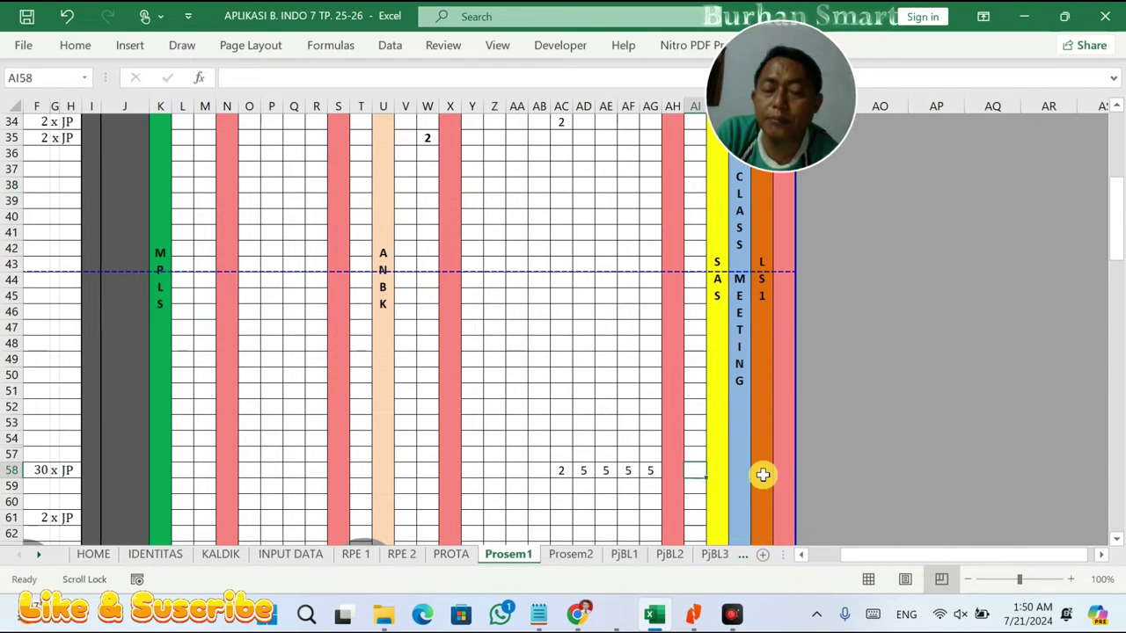
pyautogui.write('5')
pyautogui.press('Return')
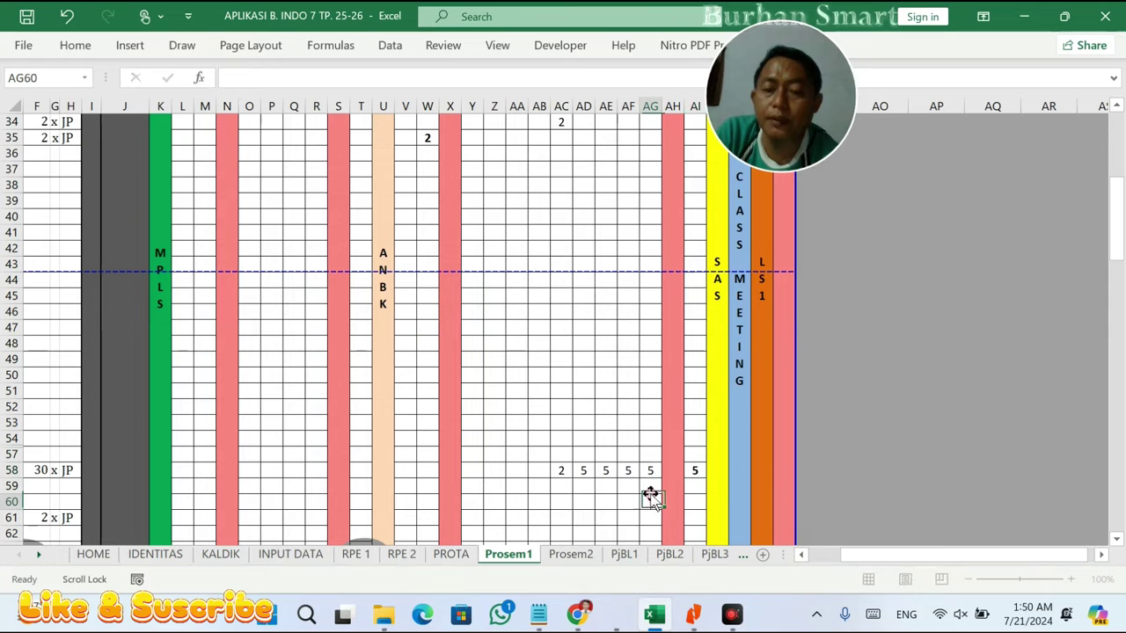
pyautogui.click(650, 471)
pyautogui.click(610, 473)
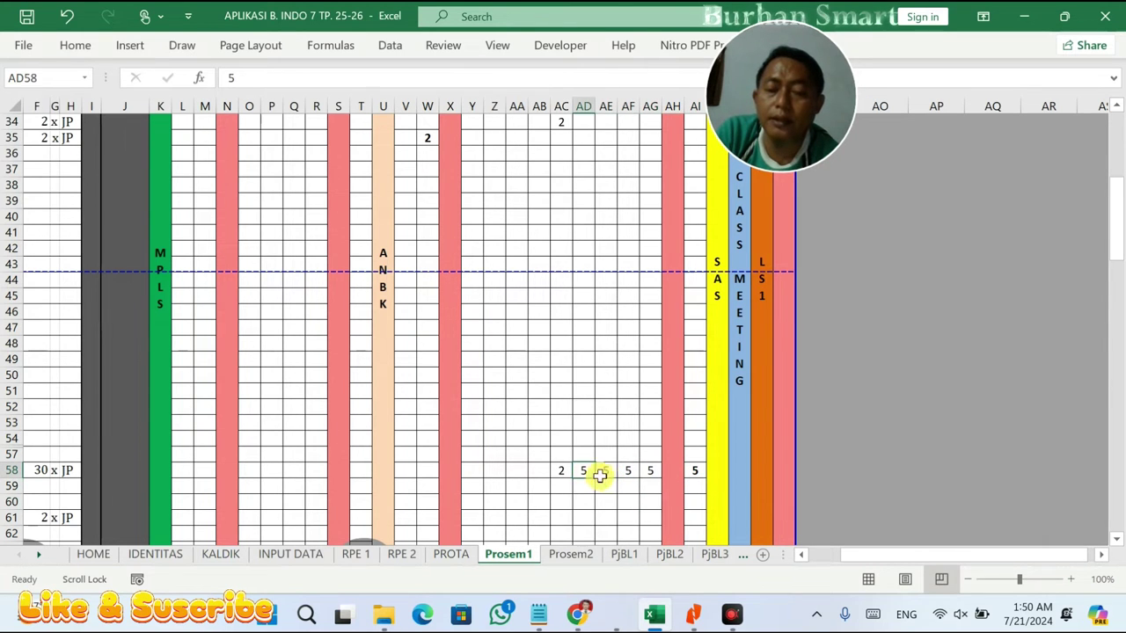
pyautogui.click(564, 470)
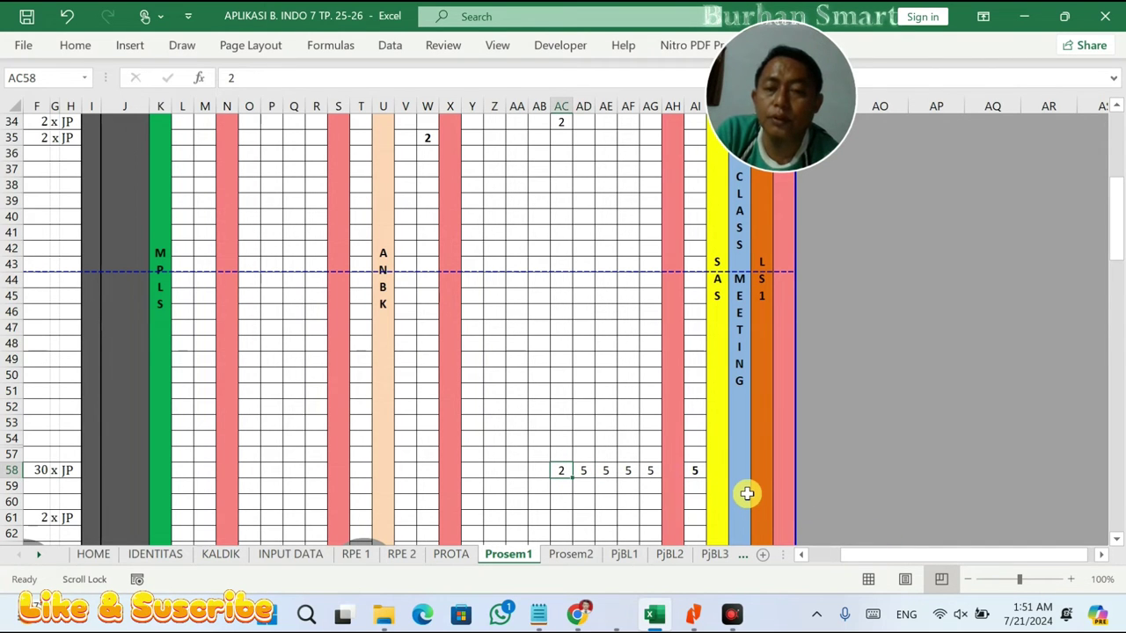
# - Review the semester's weekly distribution, checking the ASESMEN 3 allocation and comparing Bab 1's weekly hours with its time allocation
pyautogui.keyDown('ctrl'); pyautogui.scroll(-1, 747, 494); pyautogui.keyUp('ctrl')
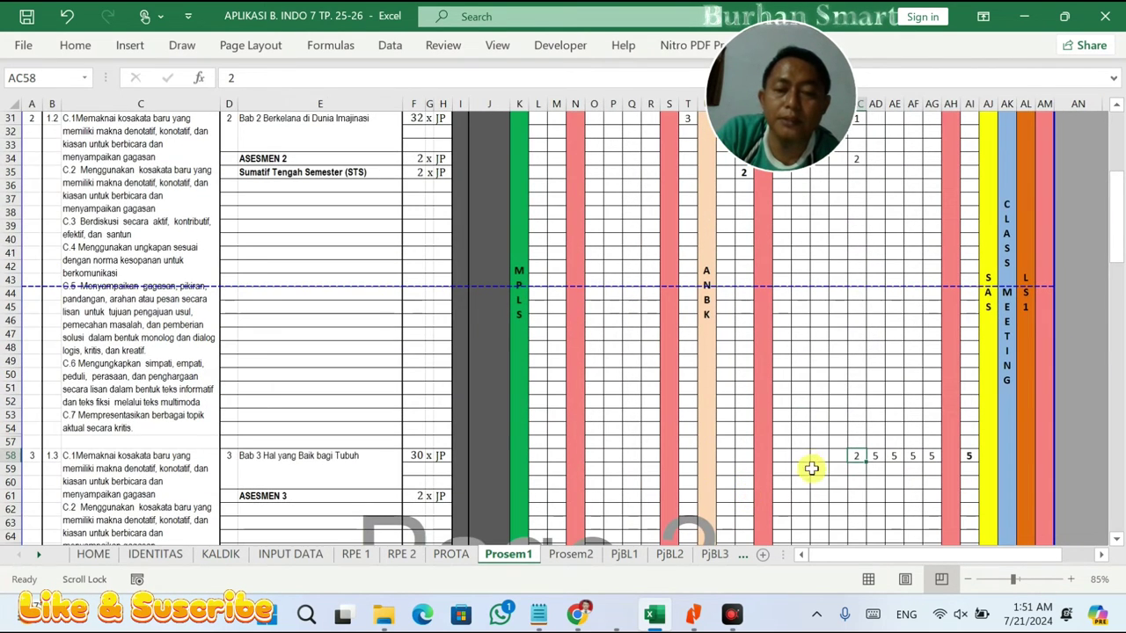
pyautogui.scroll(3, 866, 476)
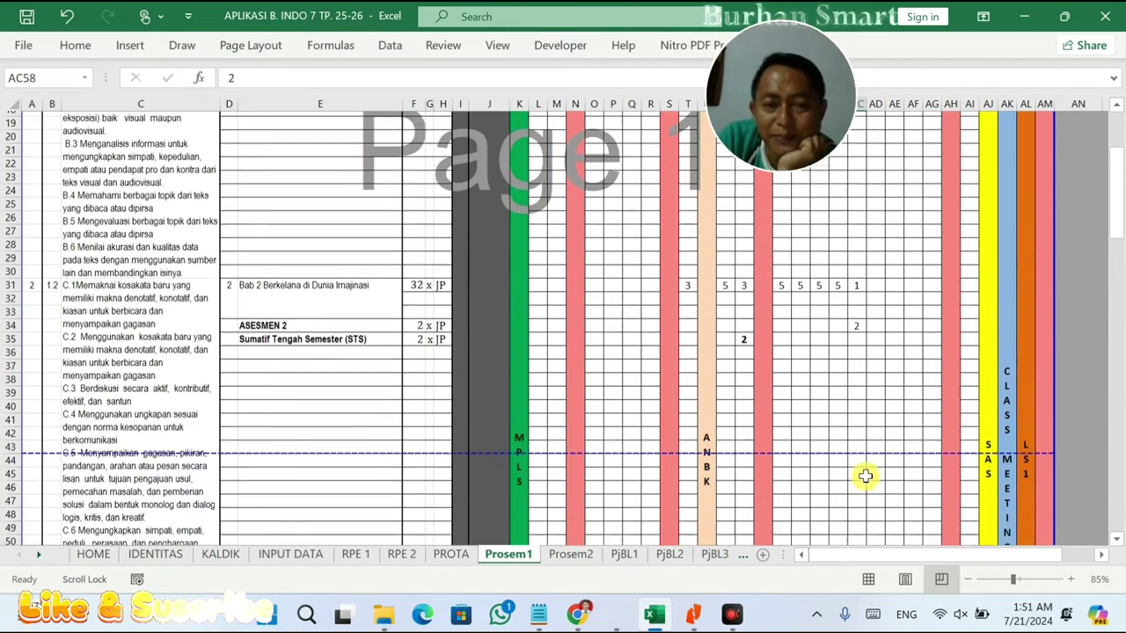
pyautogui.scroll(2, 866, 476)
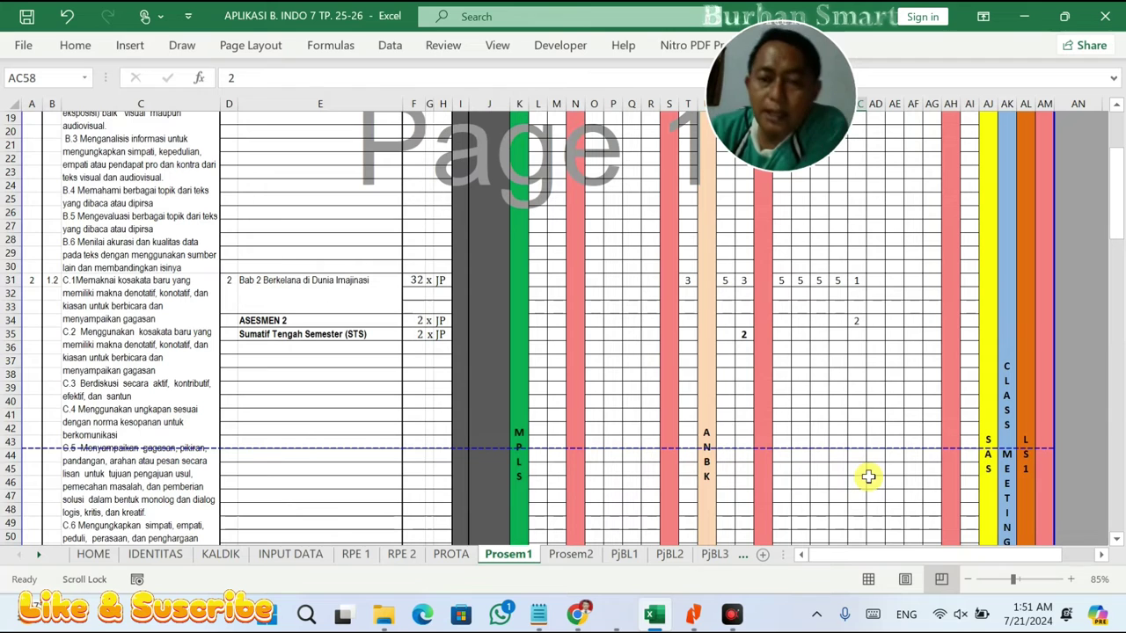
pyautogui.scroll(-7, 844, 417)
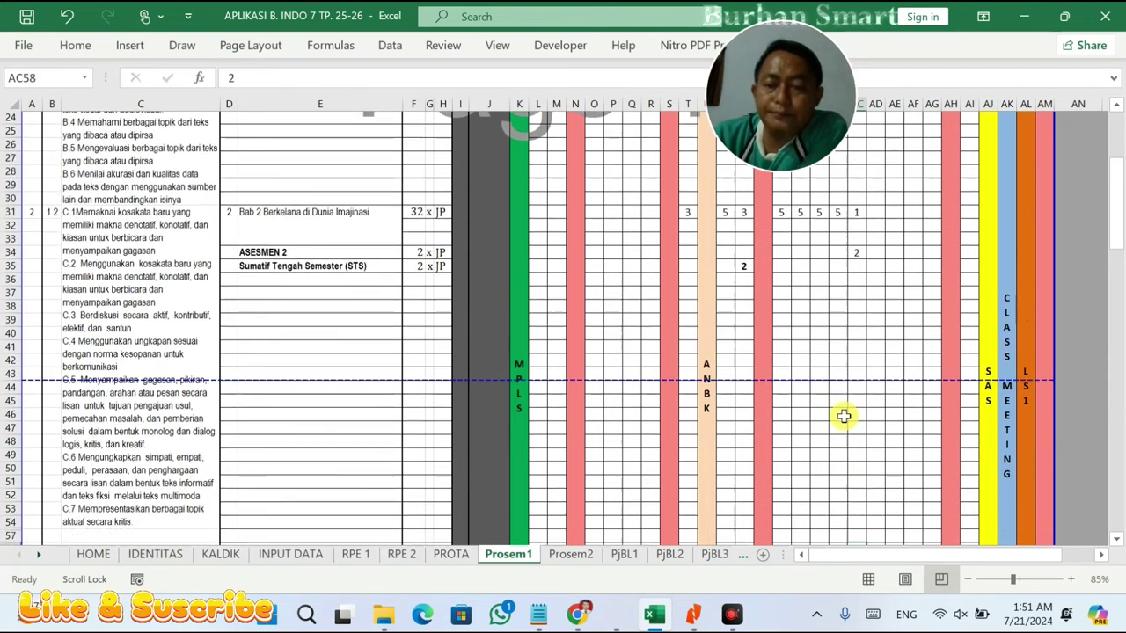
pyautogui.click(967, 385)
pyautogui.moveTo(417, 376); pyautogui.dragTo(442, 375)
pyautogui.scroll(13, 662, 343)
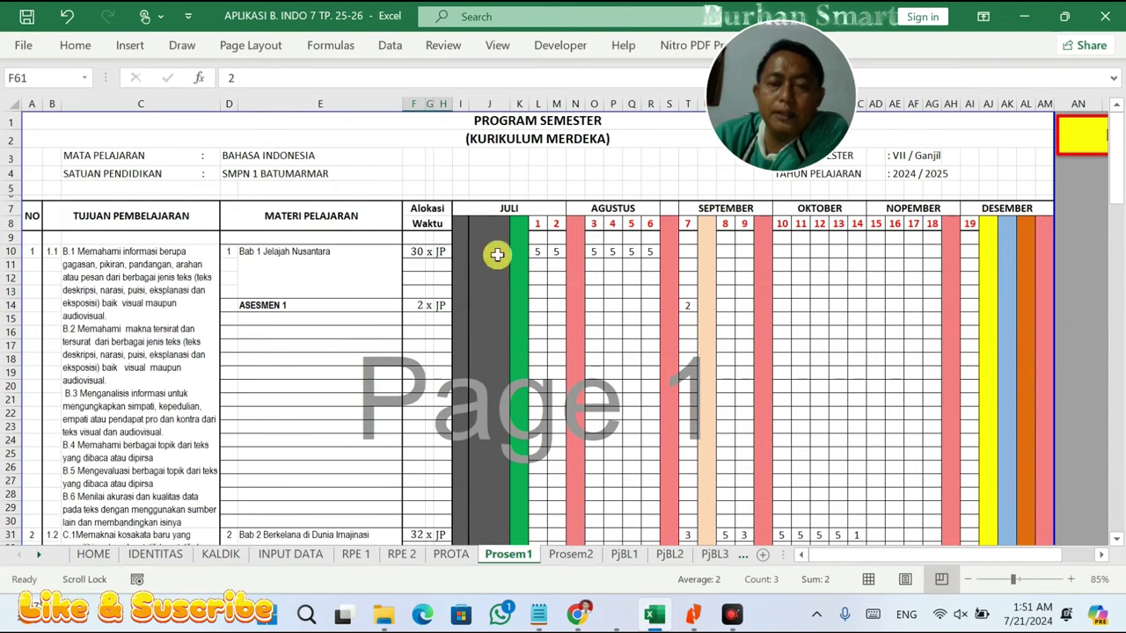
pyautogui.click(415, 251)
pyautogui.click(537, 251)
pyautogui.click(594, 252)
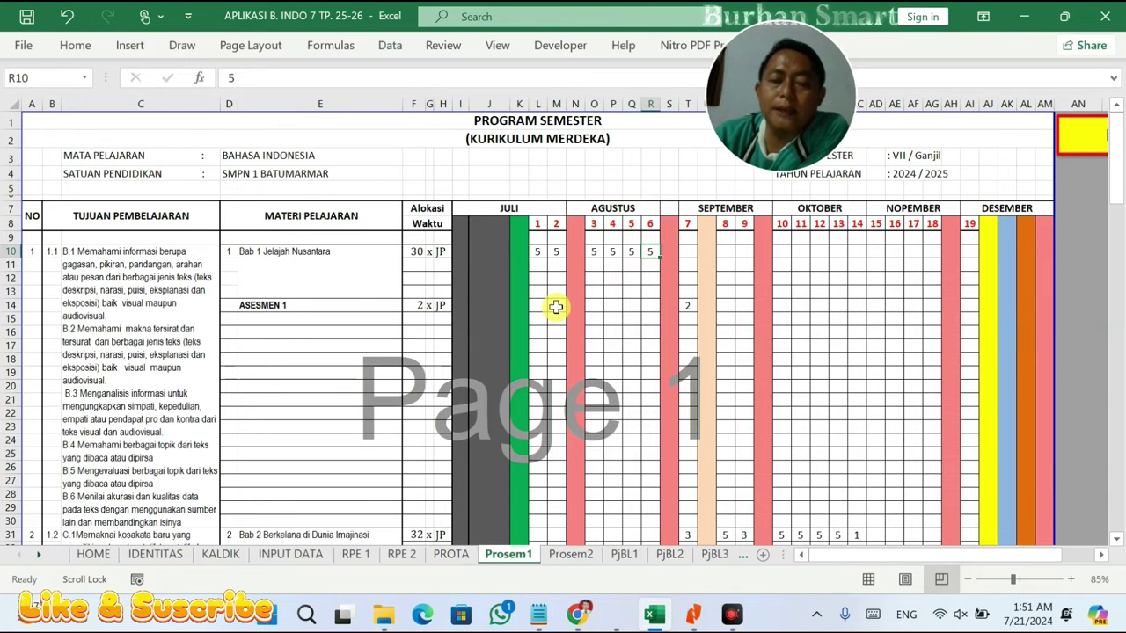
# - Check the number of effective weeks and effective lesson hours on RPE 1, returning to Prosem1
pyautogui.click(354, 554)
pyautogui.scroll(3, 309, 410)
pyautogui.scroll(-4, 312, 387)
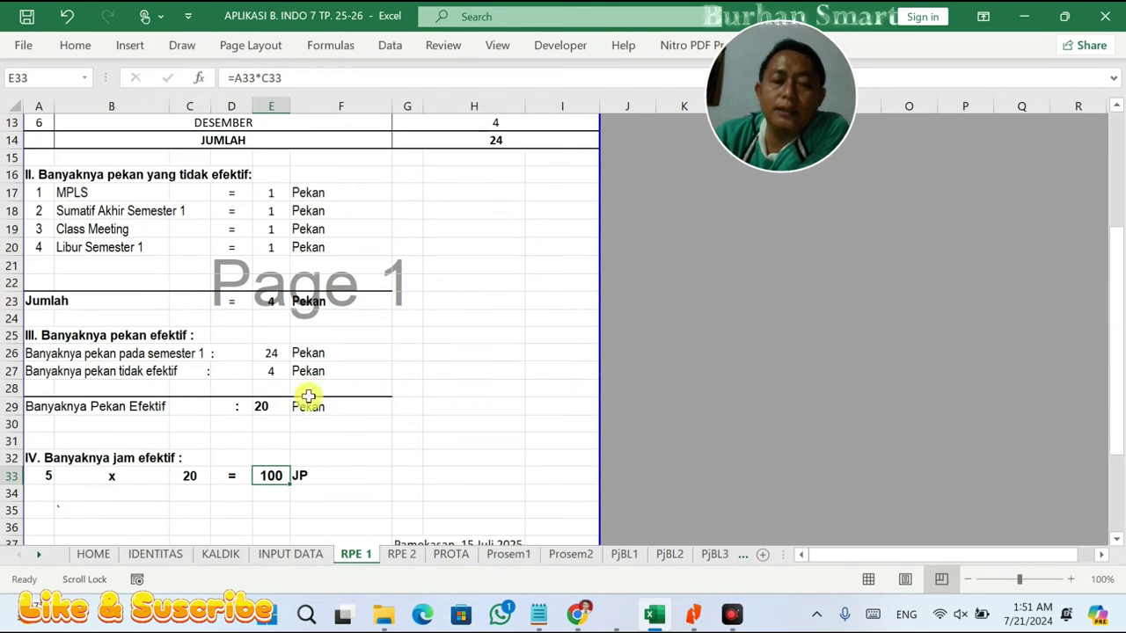
pyautogui.click(269, 414)
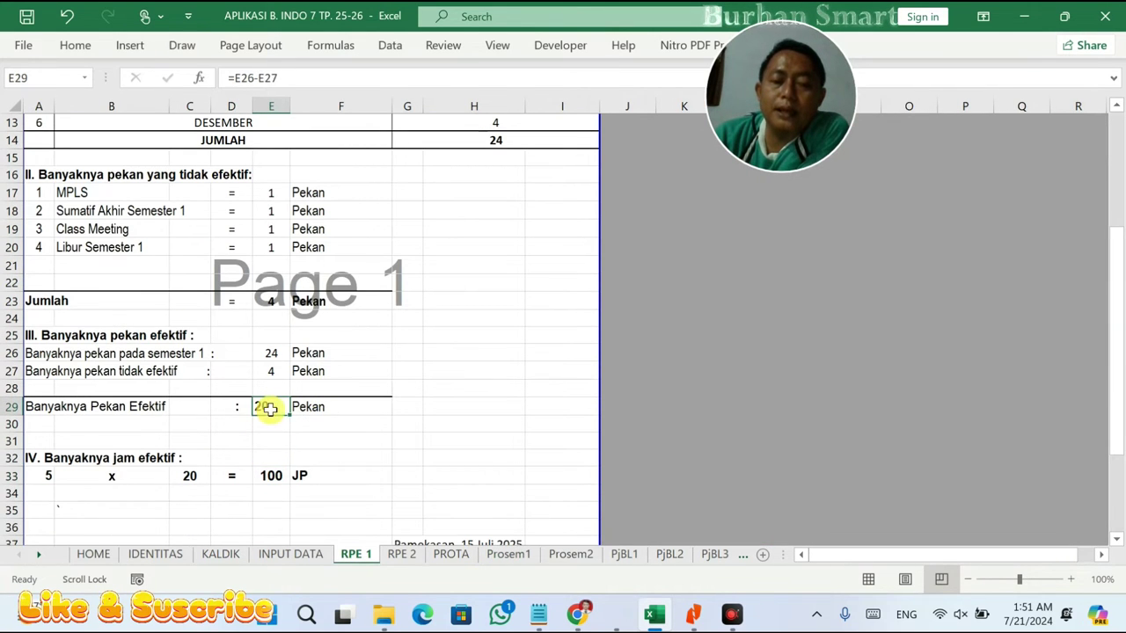
pyautogui.click(508, 555)
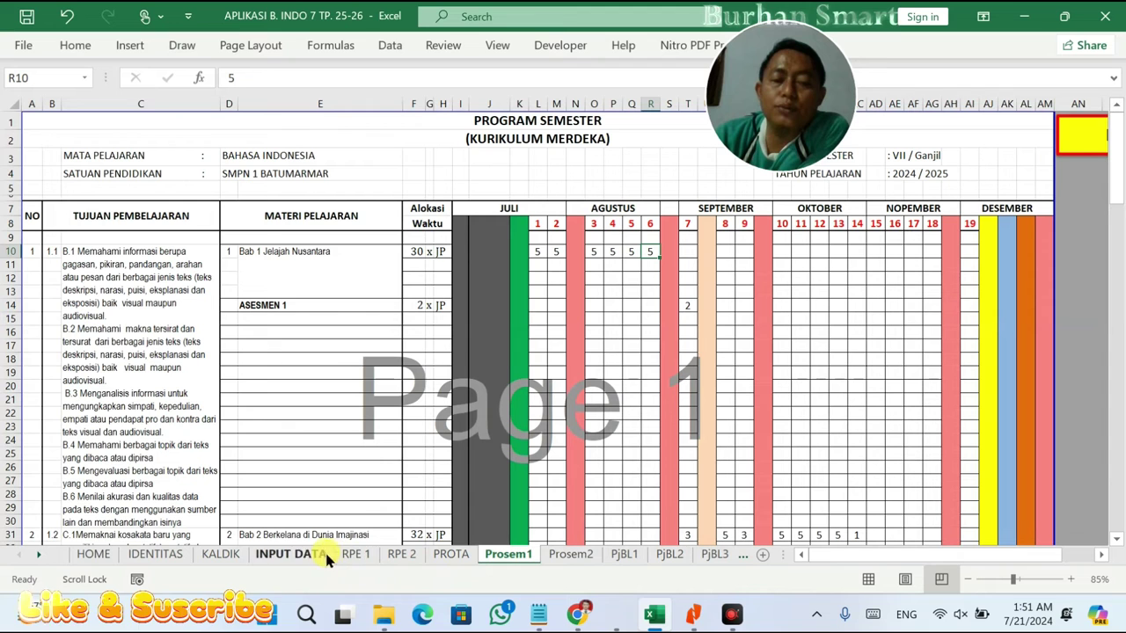
# - Check the chapter hours on INPUT DATA and the list of non-effective weeks on RPE 1, returning to Prosem1
pyautogui.click(291, 555)
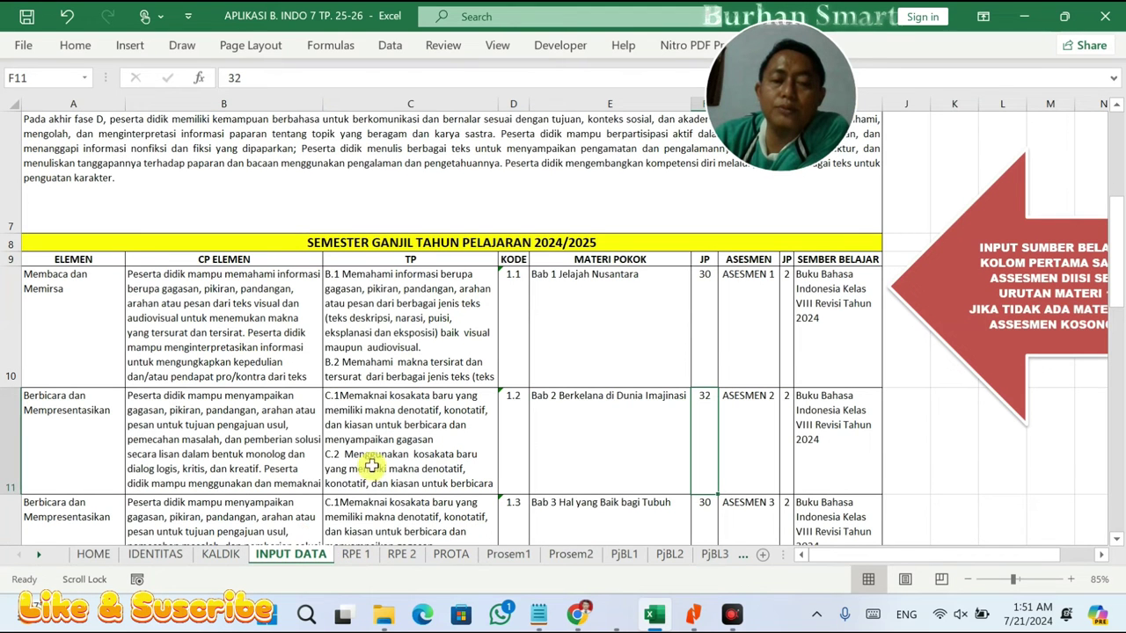
pyautogui.click(366, 556)
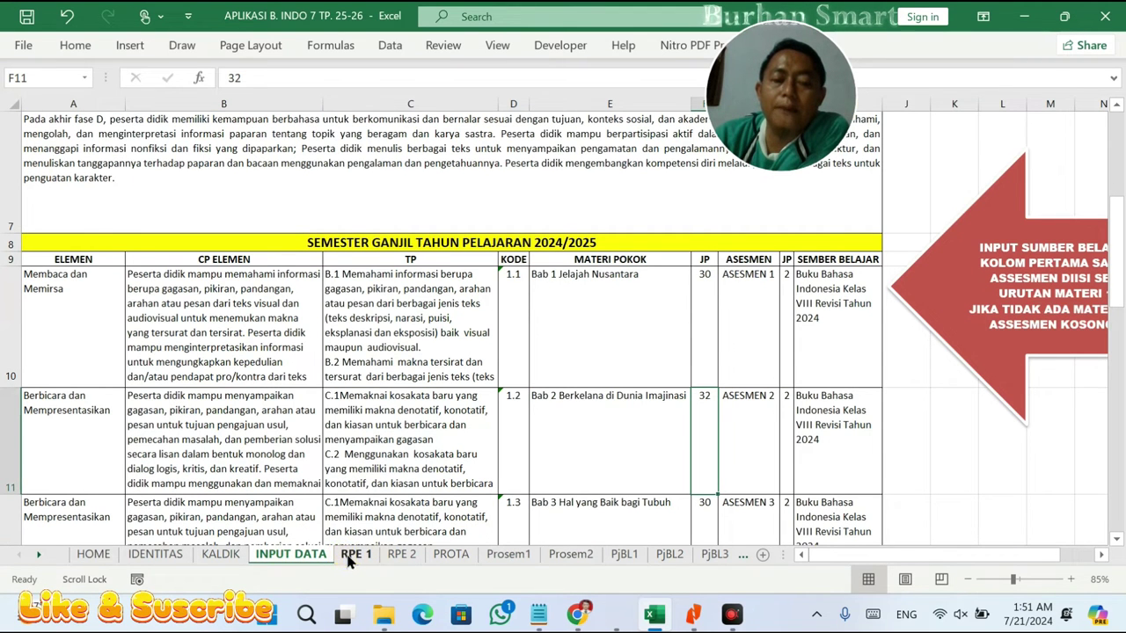
pyautogui.moveTo(45, 267); pyautogui.dragTo(294, 266)
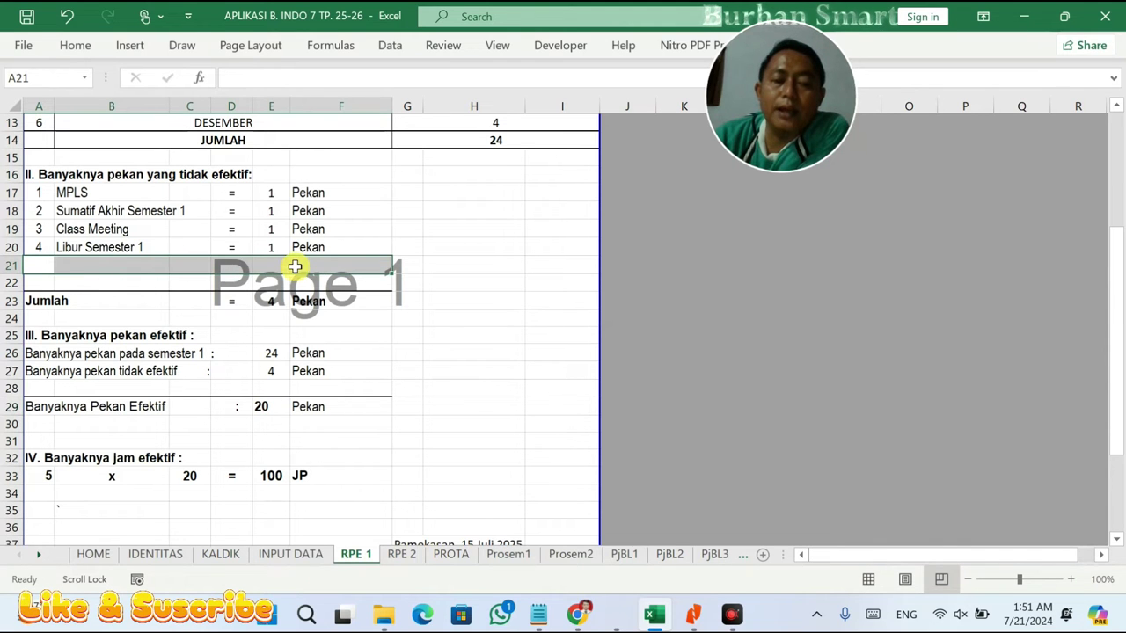
pyautogui.click(508, 554)
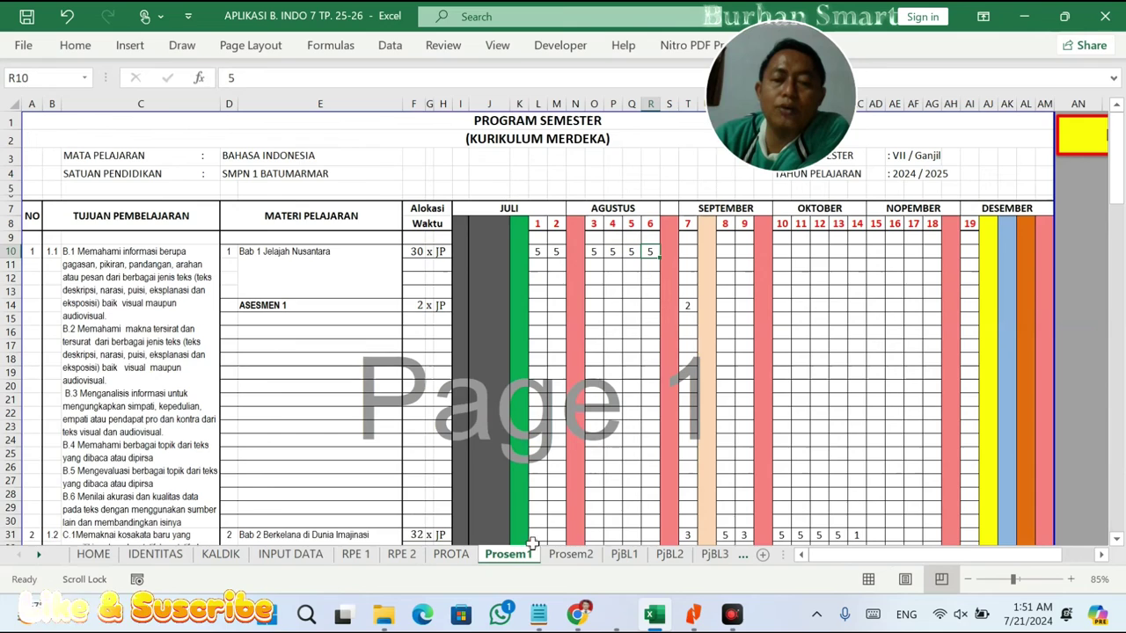
# - Review the semester's weekly allocations and unmerge the ANBK column in September
pyautogui.scroll(-1, 607, 458)
pyautogui.scroll(-4, 611, 457)
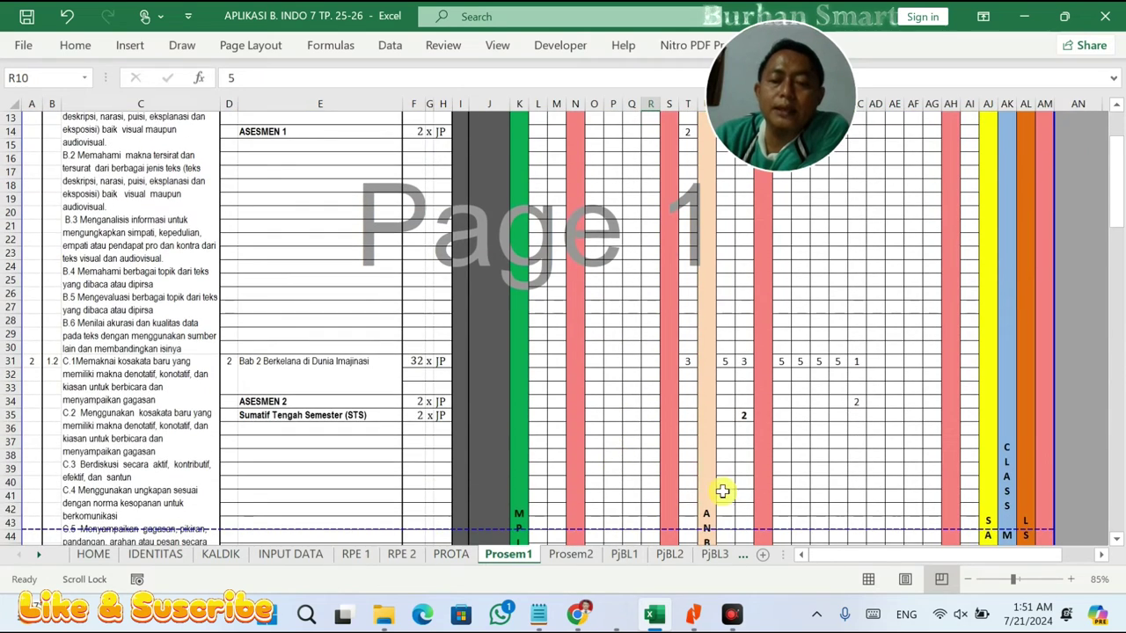
pyautogui.scroll(-2, 710, 499)
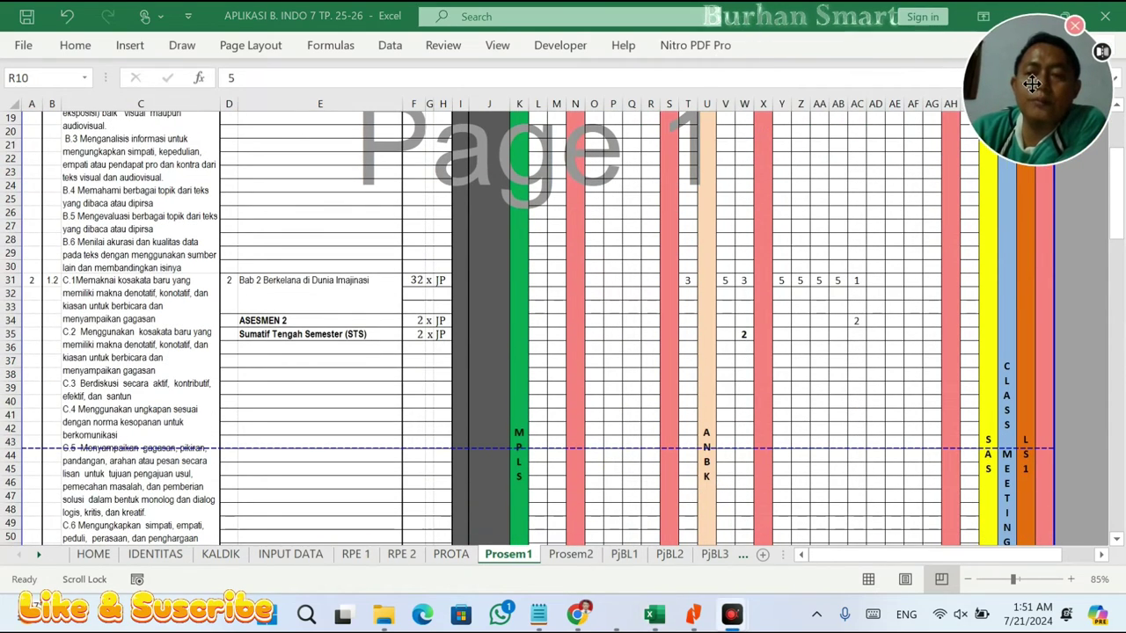
pyautogui.scroll(4, 706, 422)
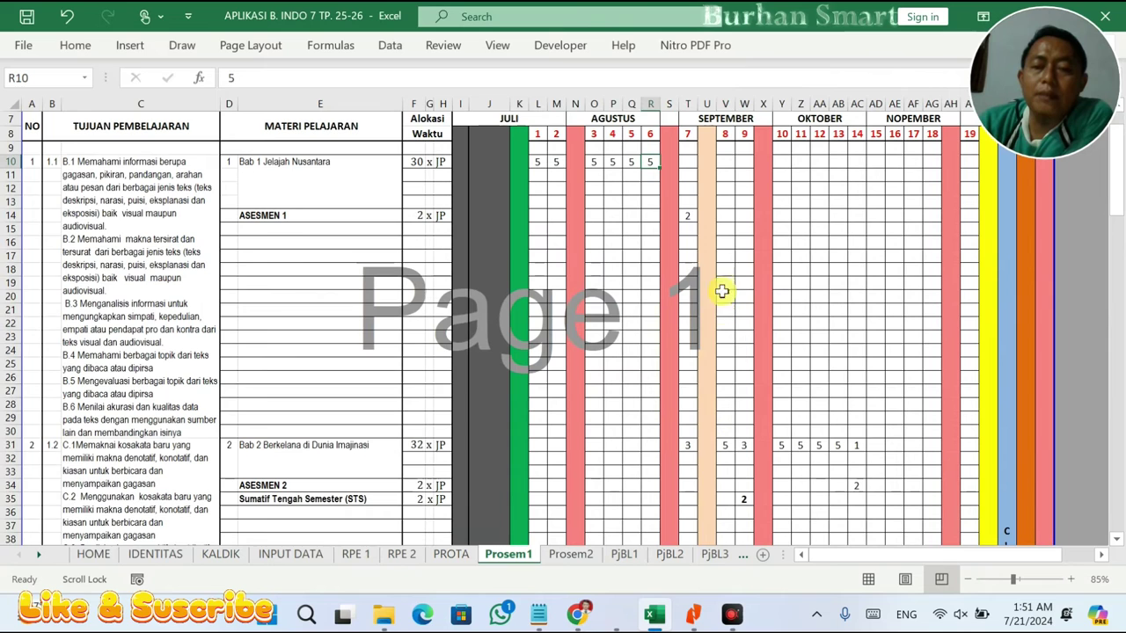
pyautogui.click(711, 276)
pyautogui.scroll(2, 710, 274)
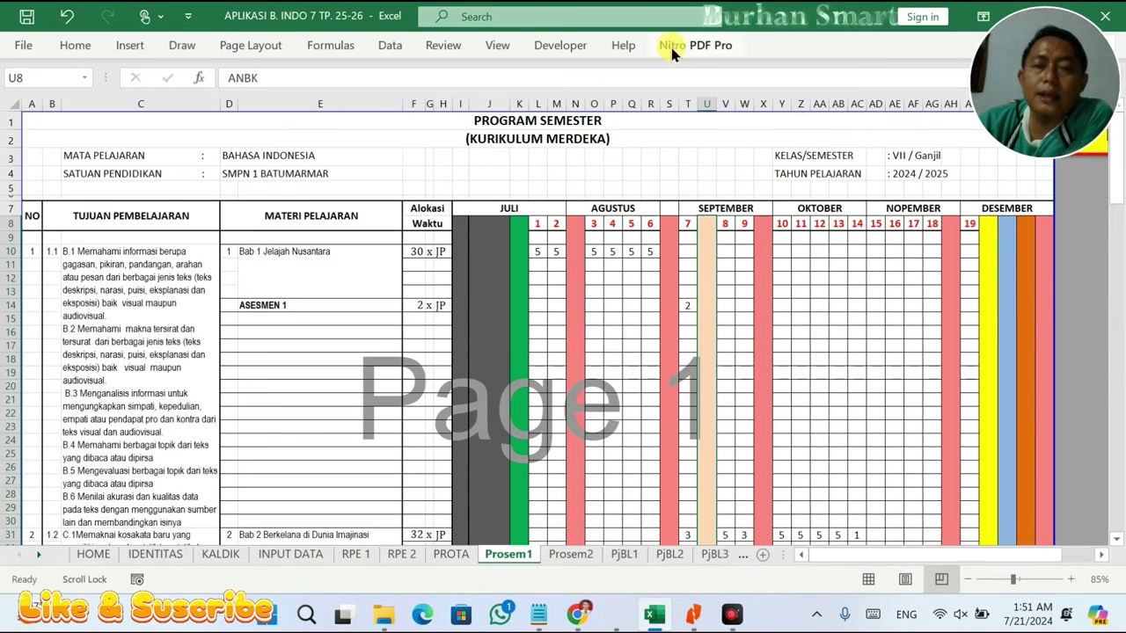
pyautogui.click(84, 47)
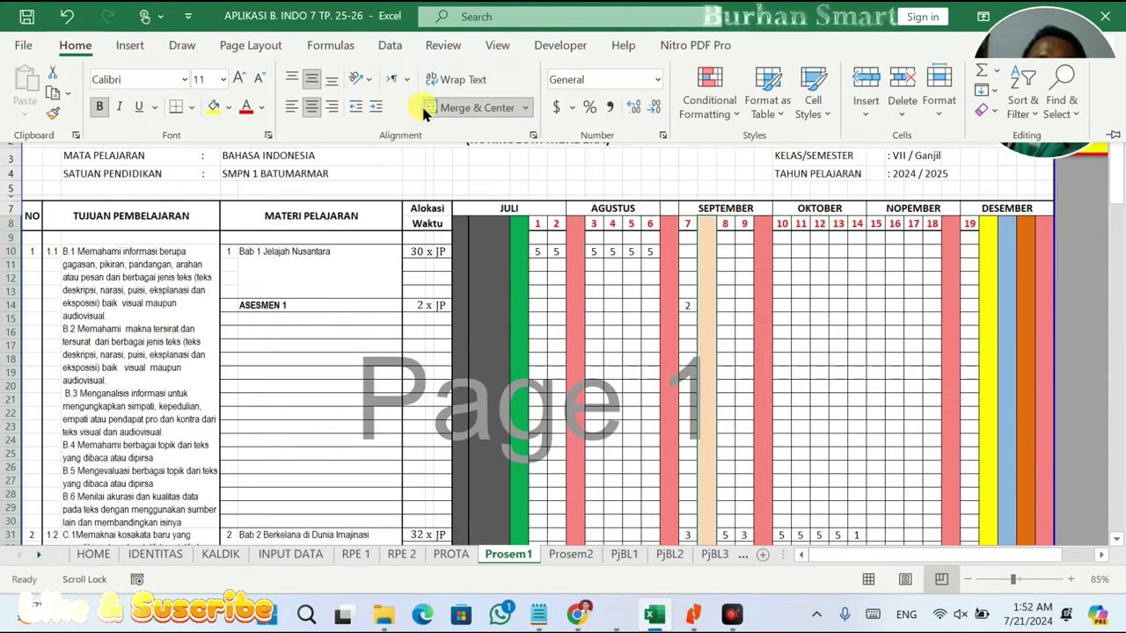
pyautogui.click(437, 108)
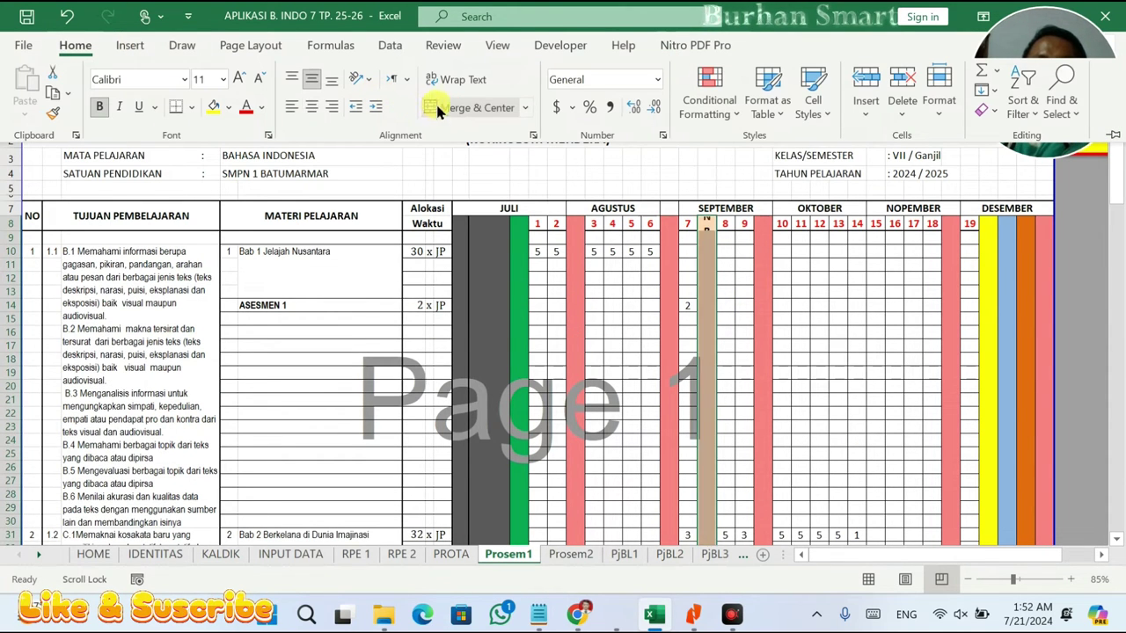
pyautogui.click(723, 227)
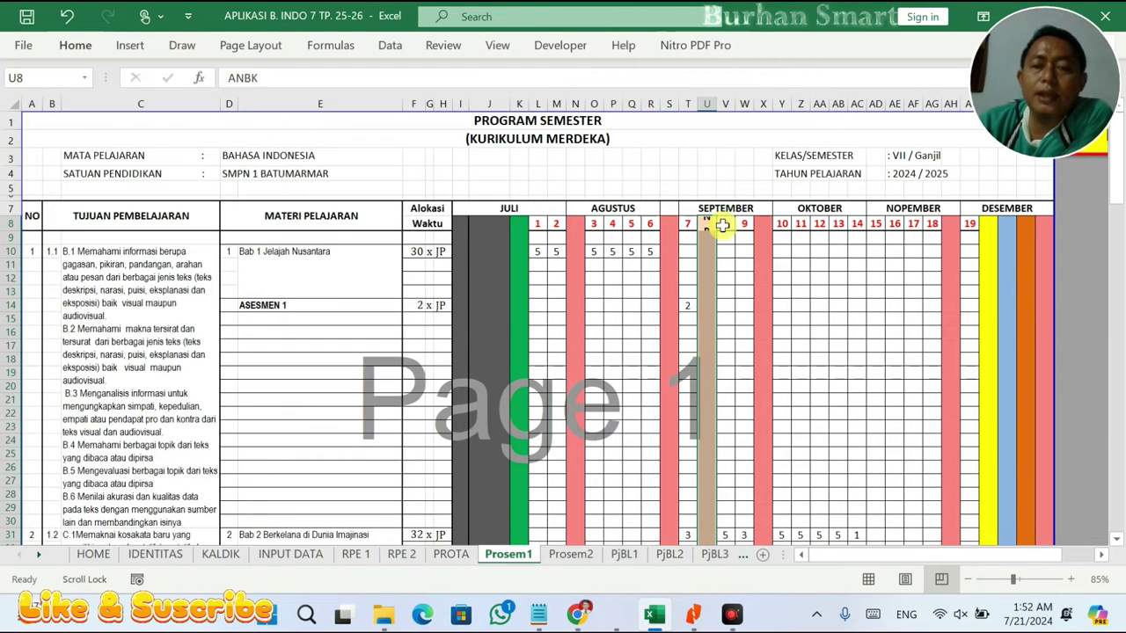
# - Copy the week 7 column and paste it over the former ANBK column beside it
pyautogui.rightClick(687, 104)
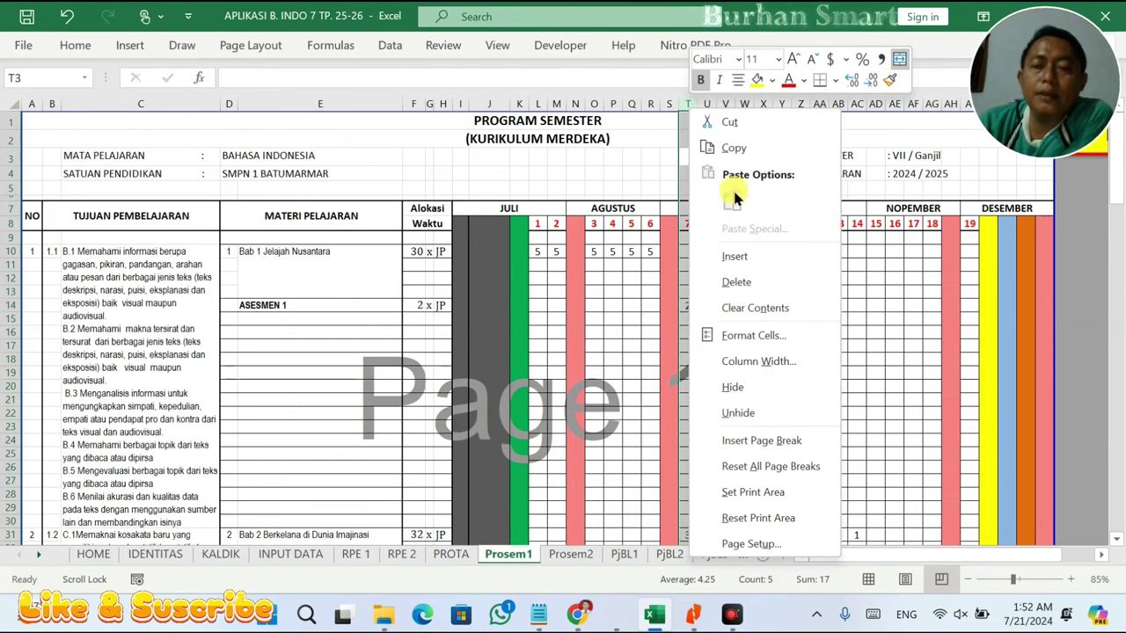
pyautogui.click(733, 147)
pyautogui.click(706, 104)
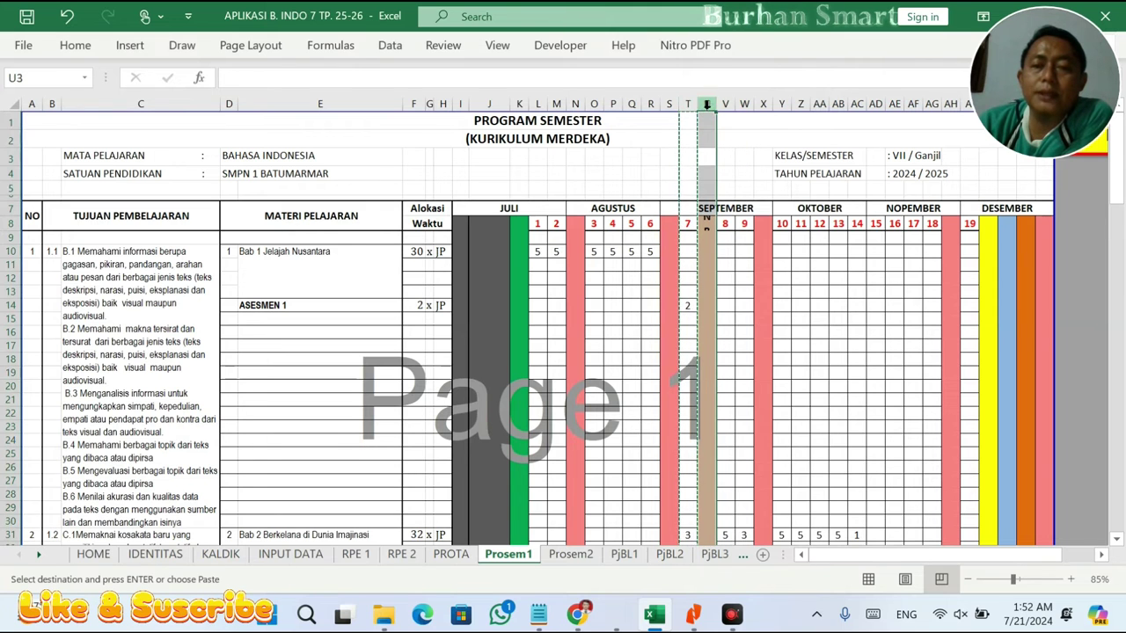
pyautogui.rightClick(705, 103)
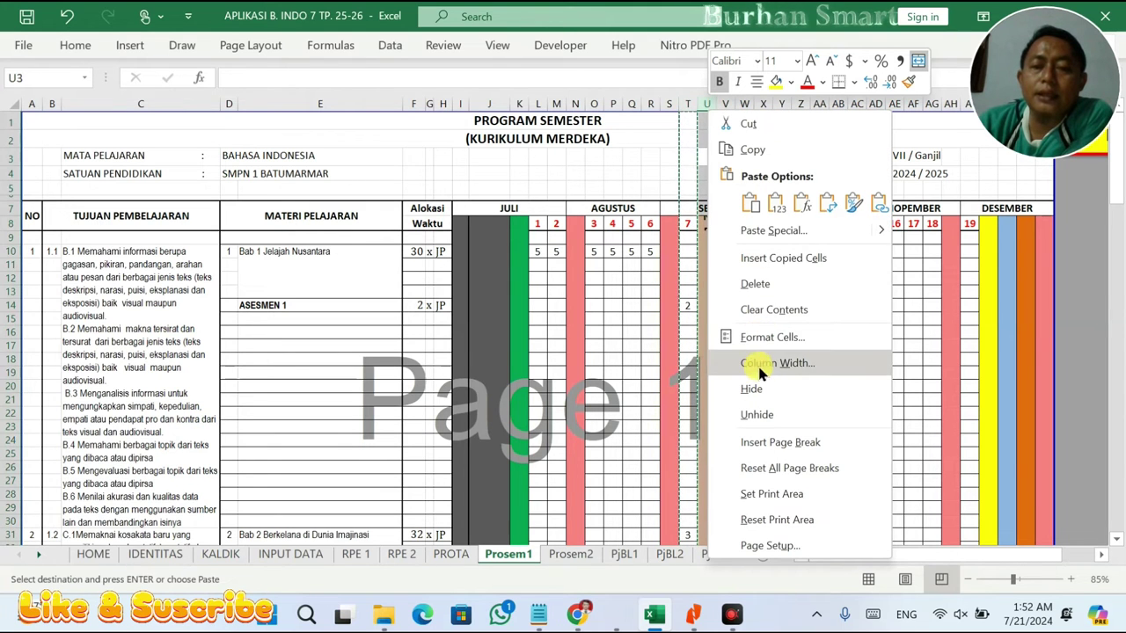
pyautogui.click(750, 203)
pyautogui.click(738, 273)
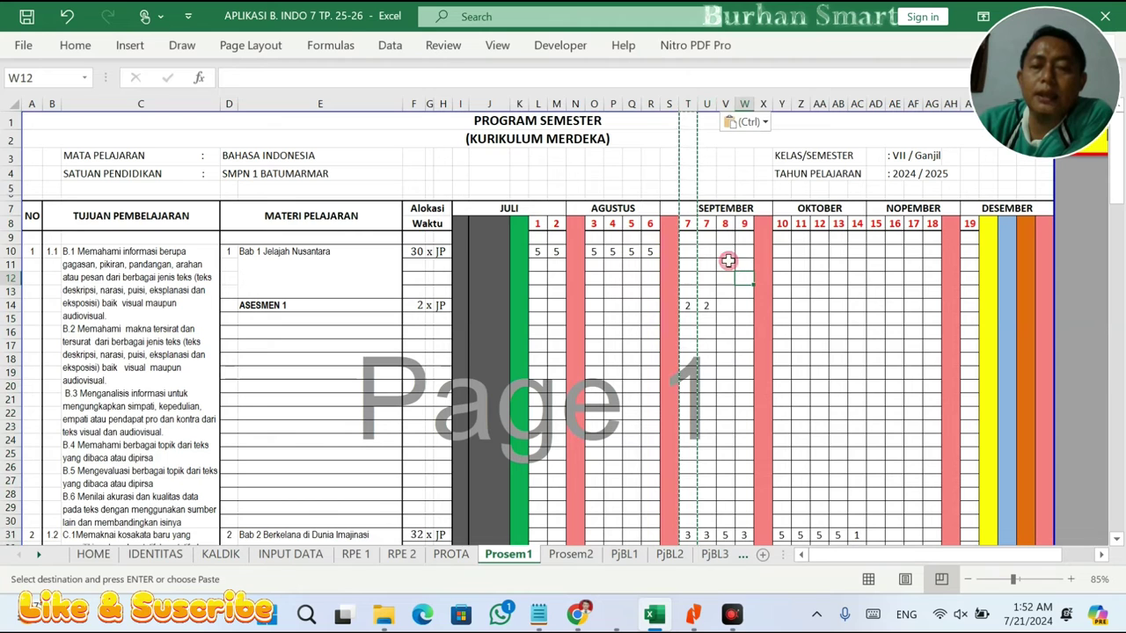
# - Renumber the September weeks following week 7 as 8, 9 and 10
pyautogui.click(695, 221)
pyautogui.click(704, 224)
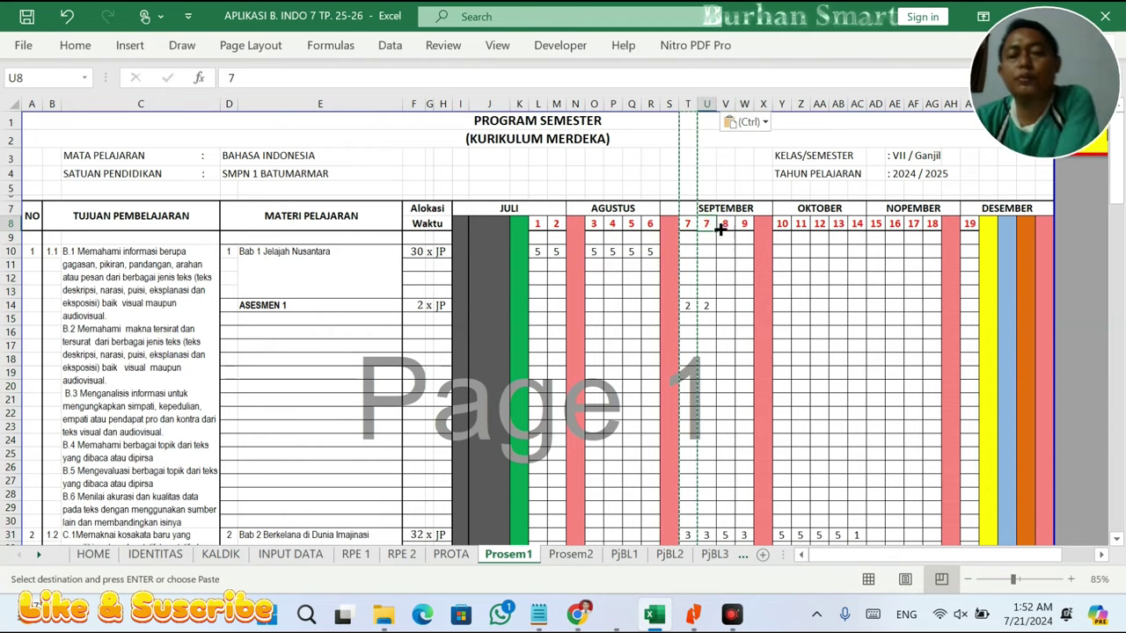
pyautogui.write('8')
pyautogui.click(730, 225)
pyautogui.write('9')
pyautogui.click(746, 225)
pyautogui.write('10')
pyautogui.click(746, 290)
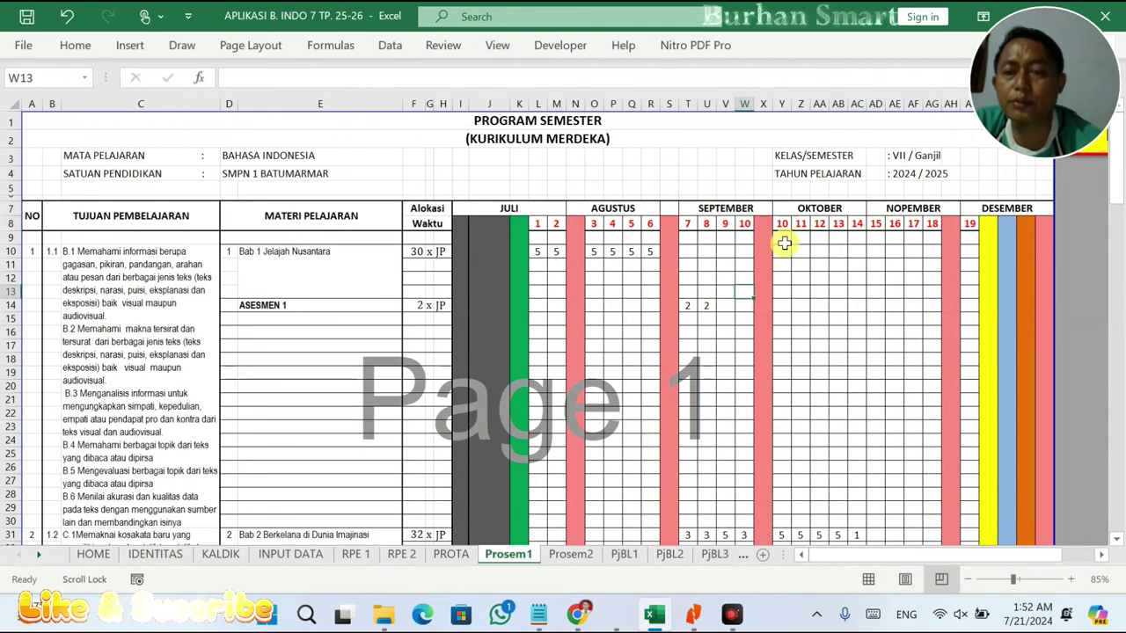
# - Renumber the October and November weeks consecutively from 11 to 19, and the first December week as 20
pyautogui.click(782, 225)
pyautogui.write('11')
pyautogui.click(802, 226)
pyautogui.write('12')
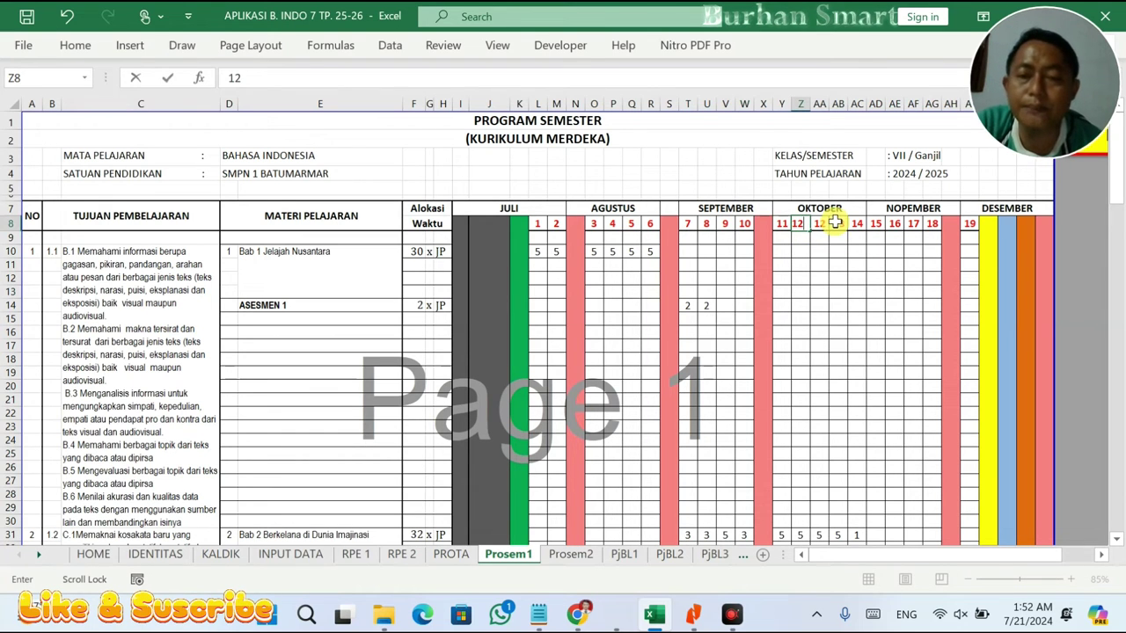
pyautogui.moveTo(782, 225); pyautogui.dragTo(937, 230)
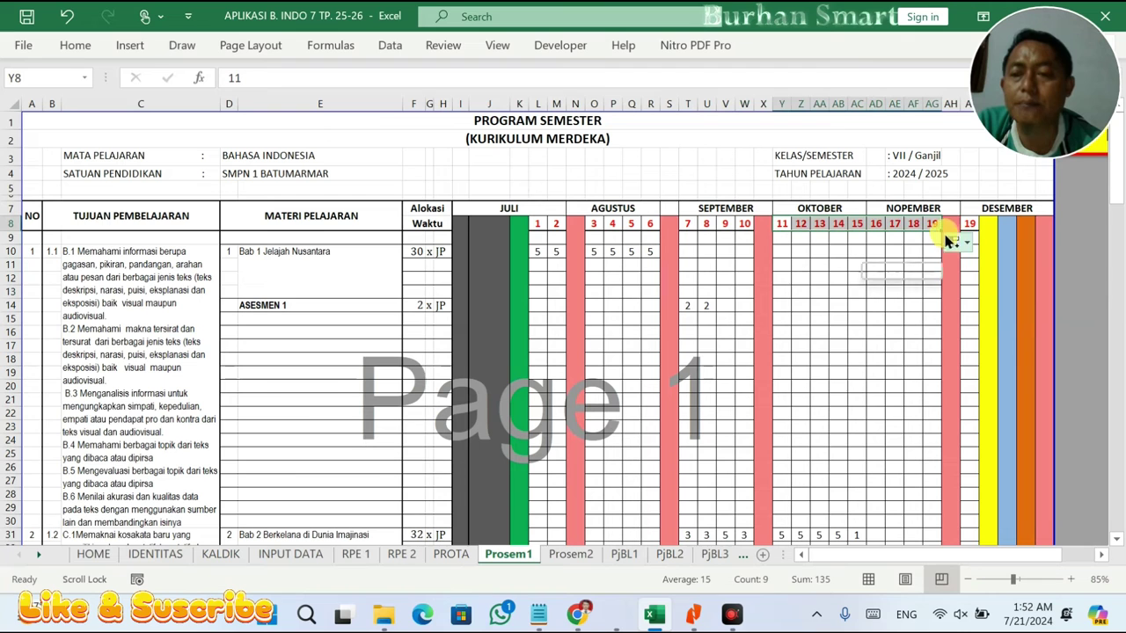
pyautogui.click(969, 226)
pyautogui.write('20')
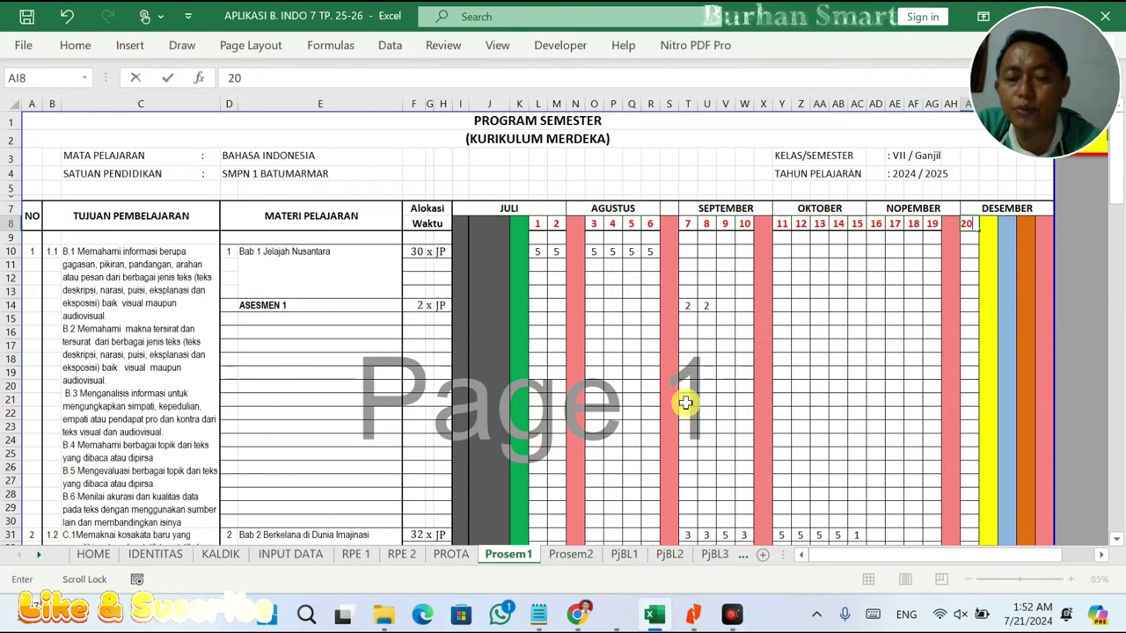
# - Check the number of effective weeks on RPE 1, returning to Prosem1
pyautogui.click(357, 554)
pyautogui.click(401, 459)
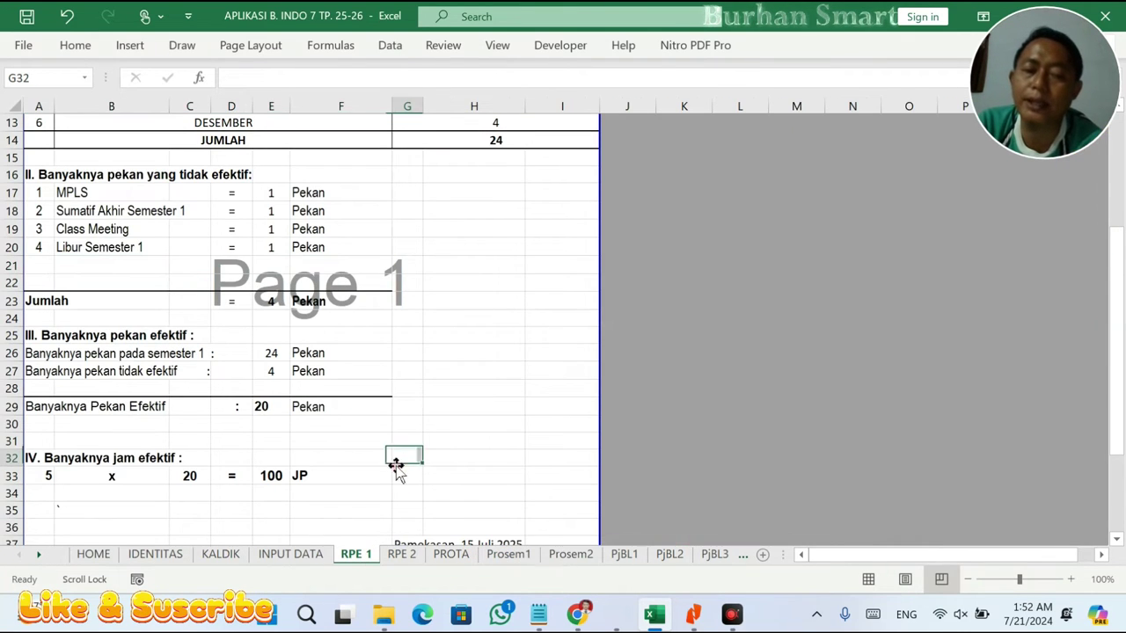
pyautogui.click(268, 407)
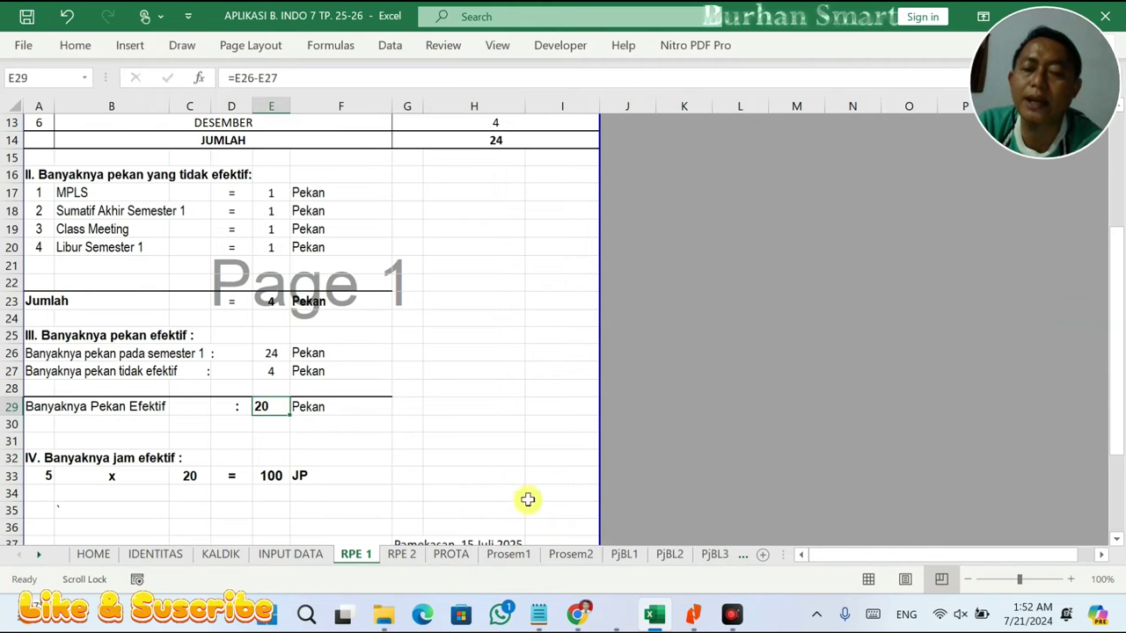
pyautogui.click(510, 554)
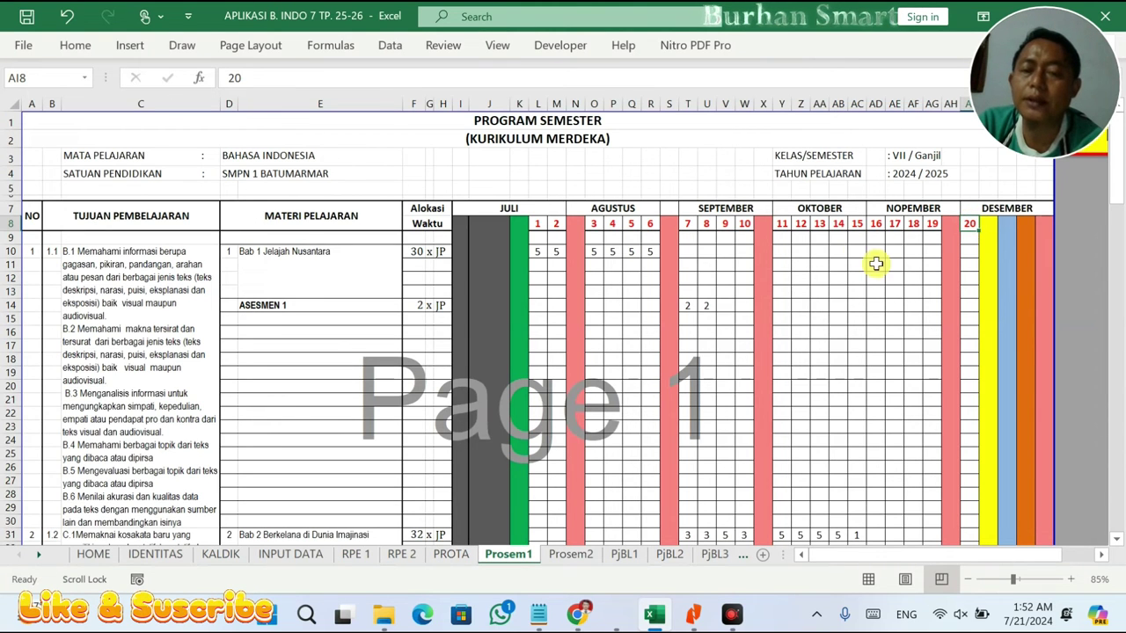
# - Clear the copied lesson hours in the week 8 column from the ASESMEN 1 row through the Bab 2 row
pyautogui.scroll(-2, 876, 264)
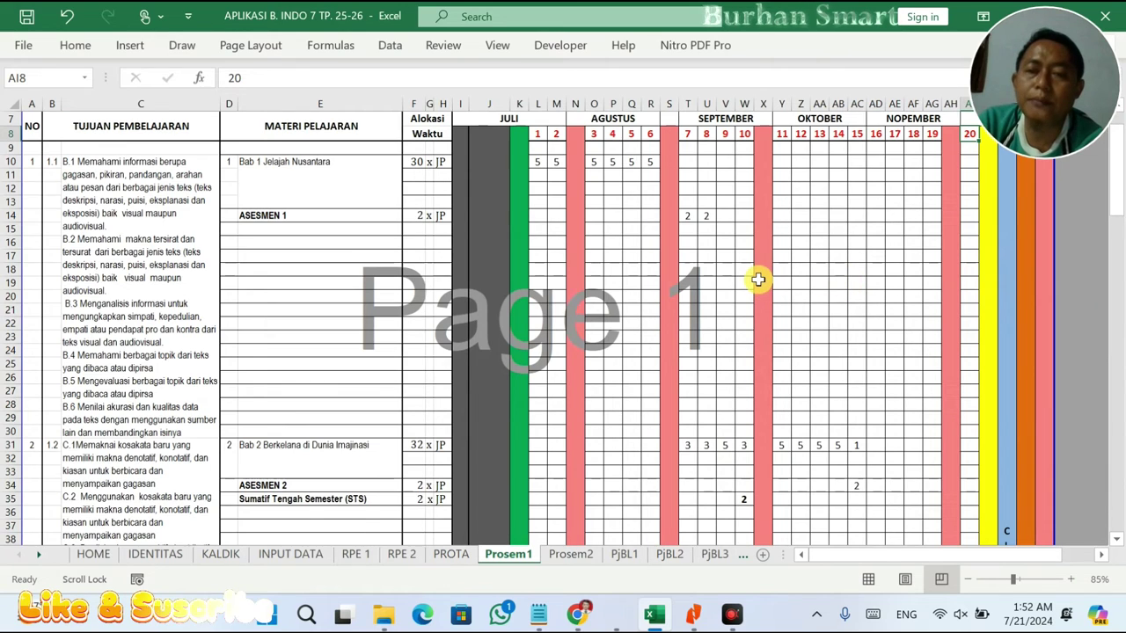
pyautogui.scroll(1, 762, 282)
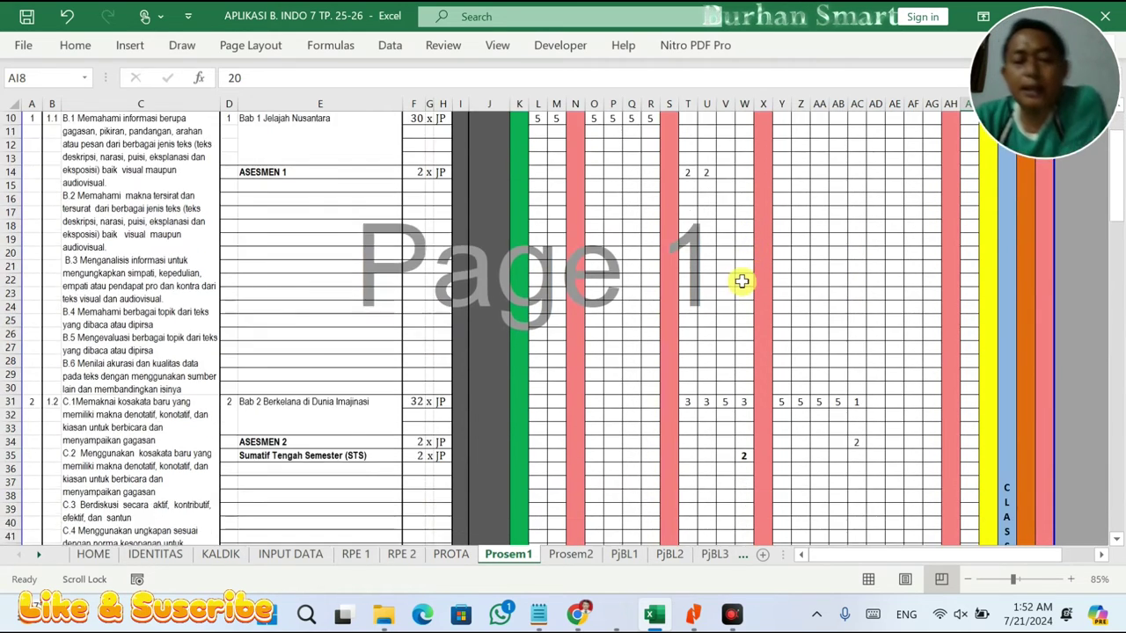
pyautogui.scroll(1, 744, 283)
pyautogui.scroll(-1, 708, 291)
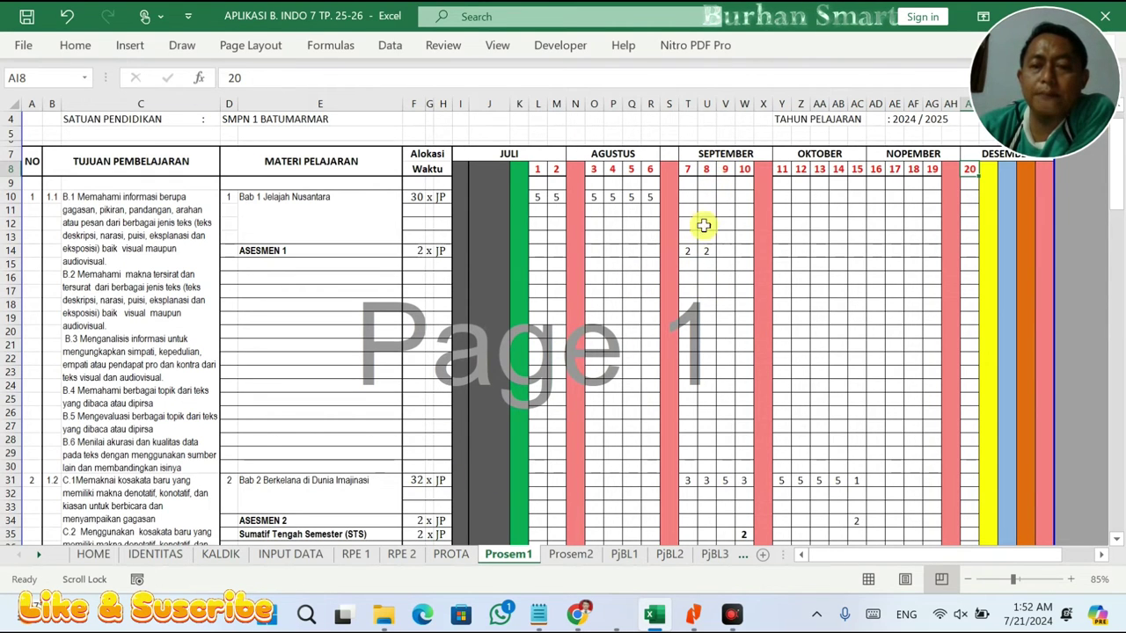
pyautogui.moveTo(694, 253); pyautogui.dragTo(689, 494)
pyautogui.moveTo(706, 255); pyautogui.dragTo(710, 482)
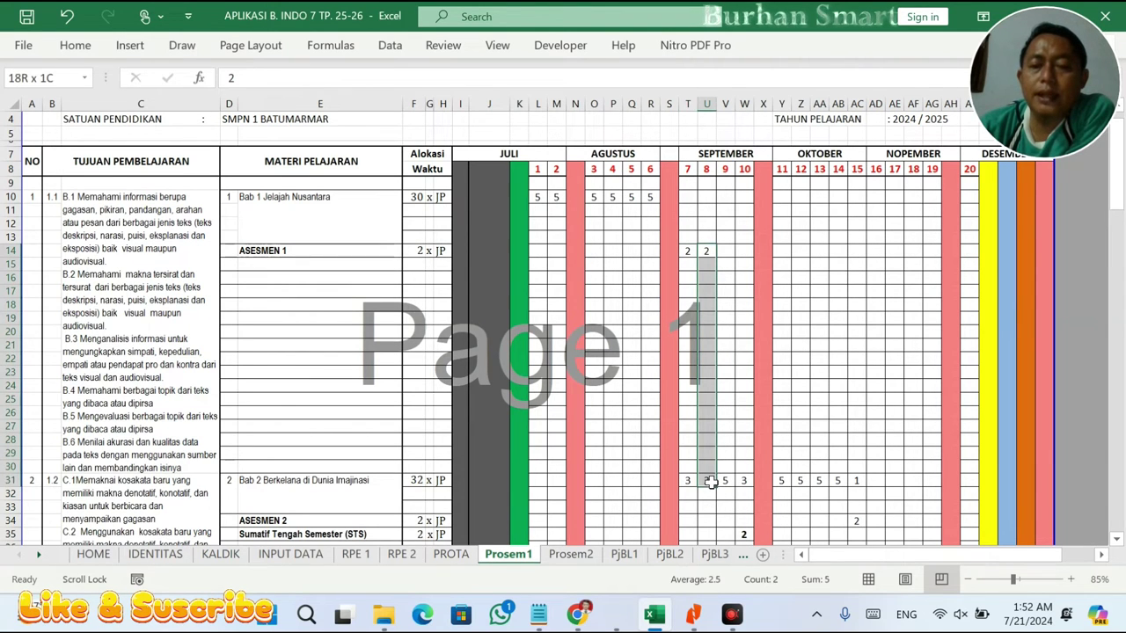
pyautogui.press('Delete')
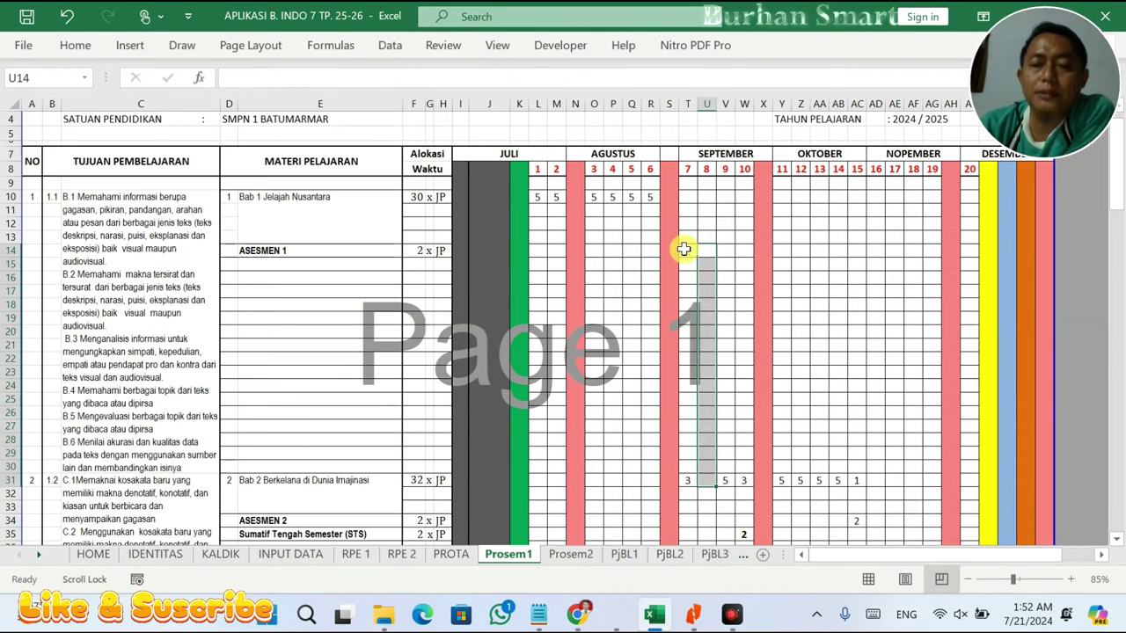
# - Check Bab 1's weekly hours and enter 2 hours for ASESMEN 1 in week 7
pyautogui.click(551, 199)
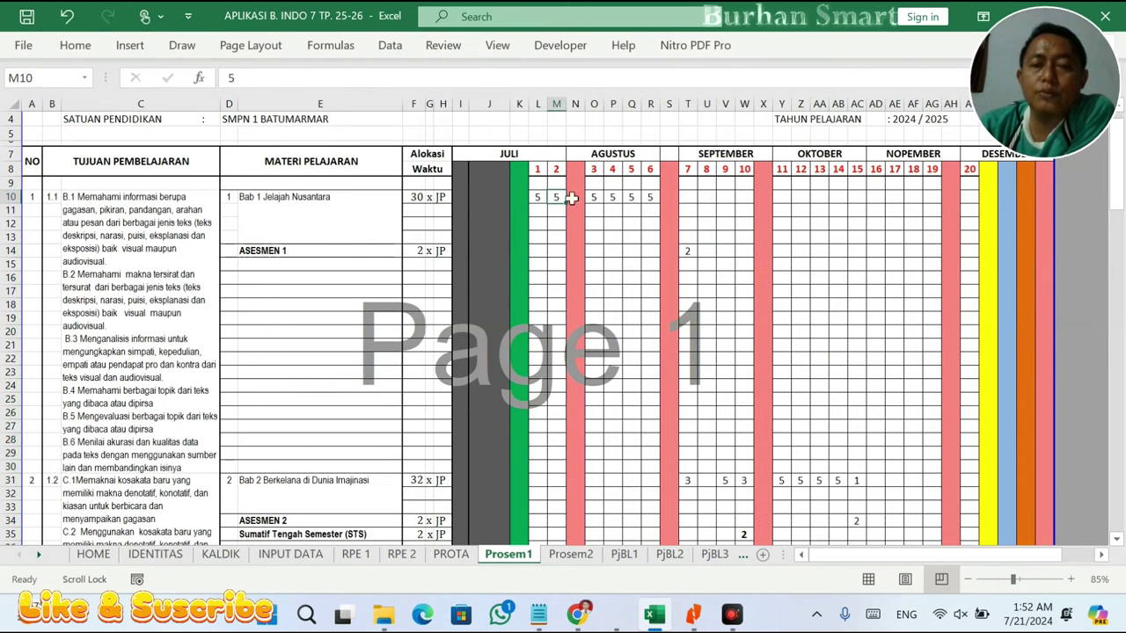
pyautogui.click(657, 198)
pyautogui.click(690, 253)
pyautogui.write('2')
pyautogui.hotkey('ctrl', 'Return')
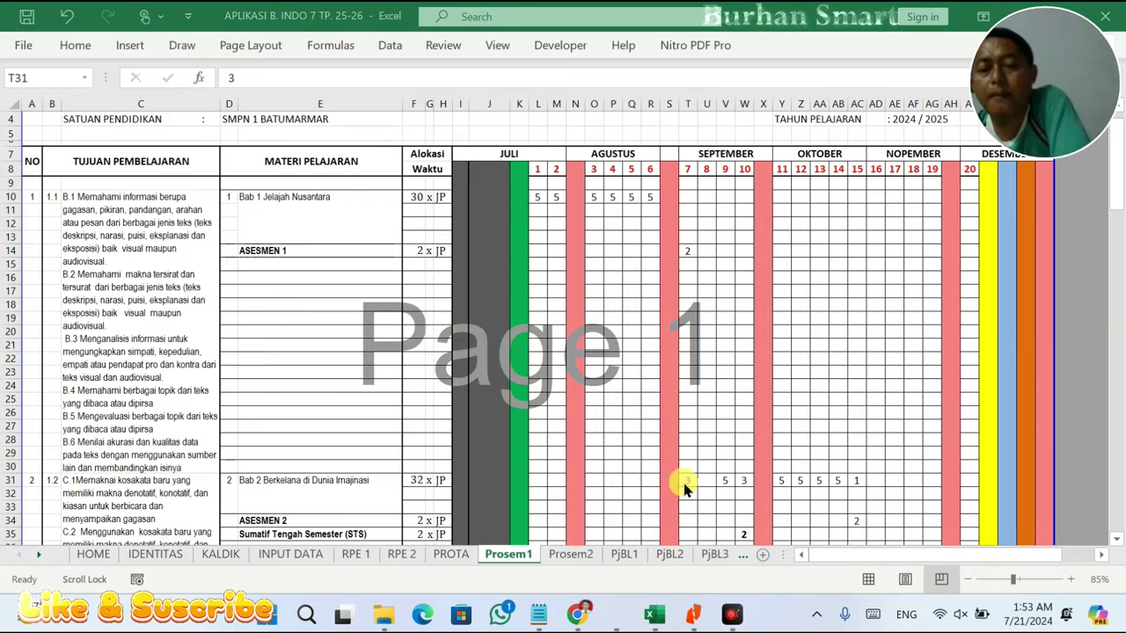
# - Enter 5 lesson hours in week 8 of the Bab 2 row
pyautogui.click(703, 481)
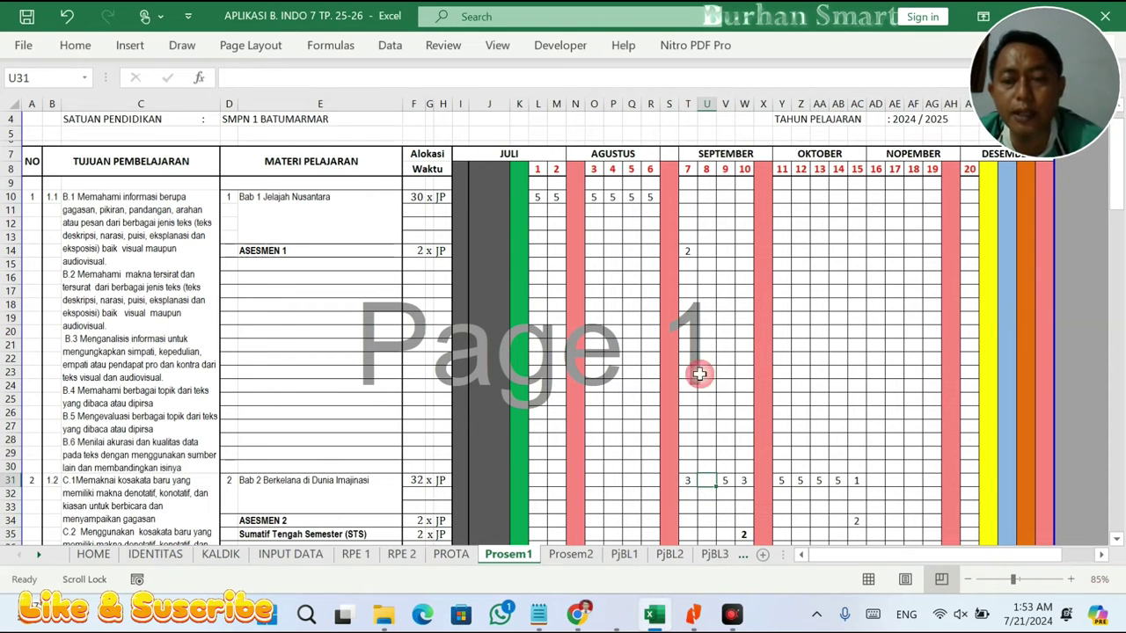
pyautogui.moveTo(681, 251); pyautogui.dragTo(693, 478)
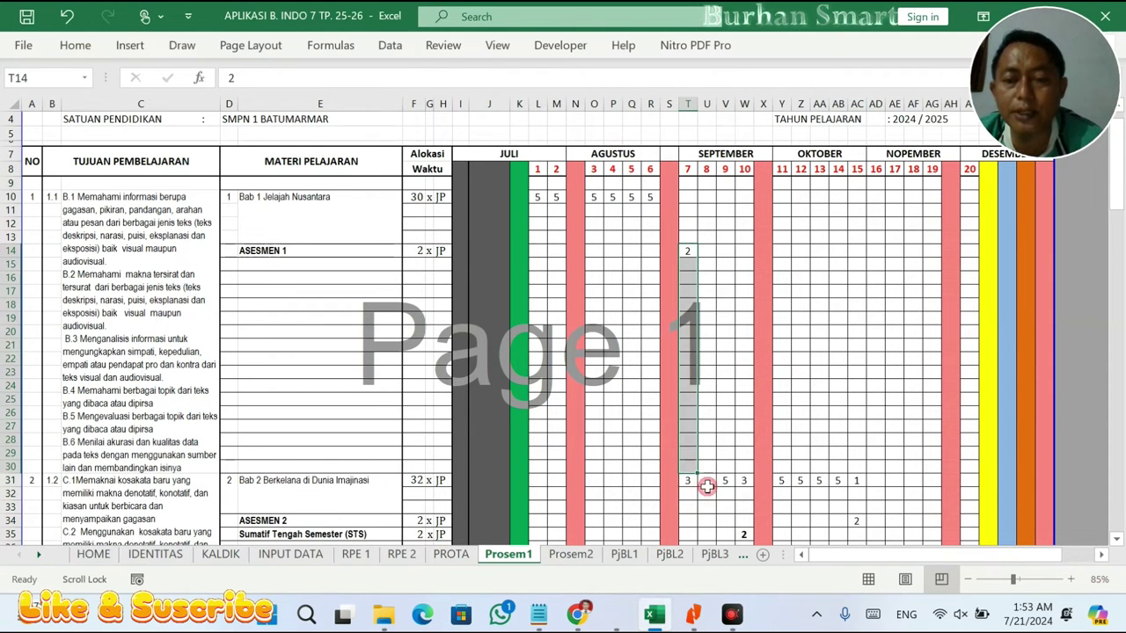
pyautogui.click(707, 483)
pyautogui.write('5')
pyautogui.click(720, 519)
pyautogui.click(711, 482)
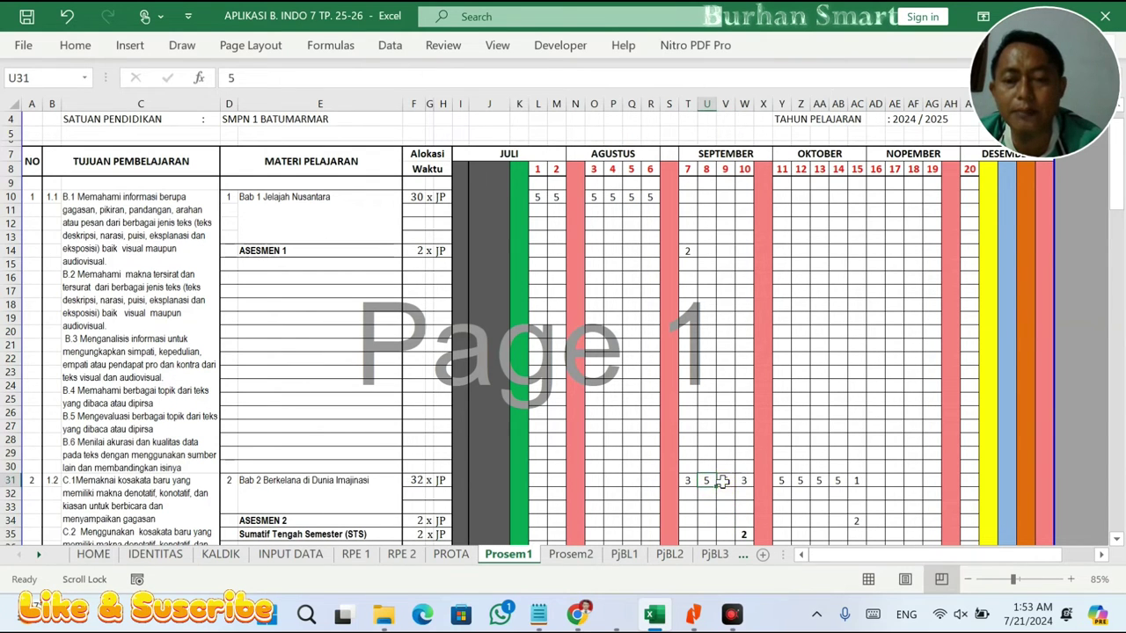
# - Check week 10's combined Bab 2 and Sumatif Tengah Semester hours, and review Bab 2's allocation from week 7
pyautogui.click(744, 533)
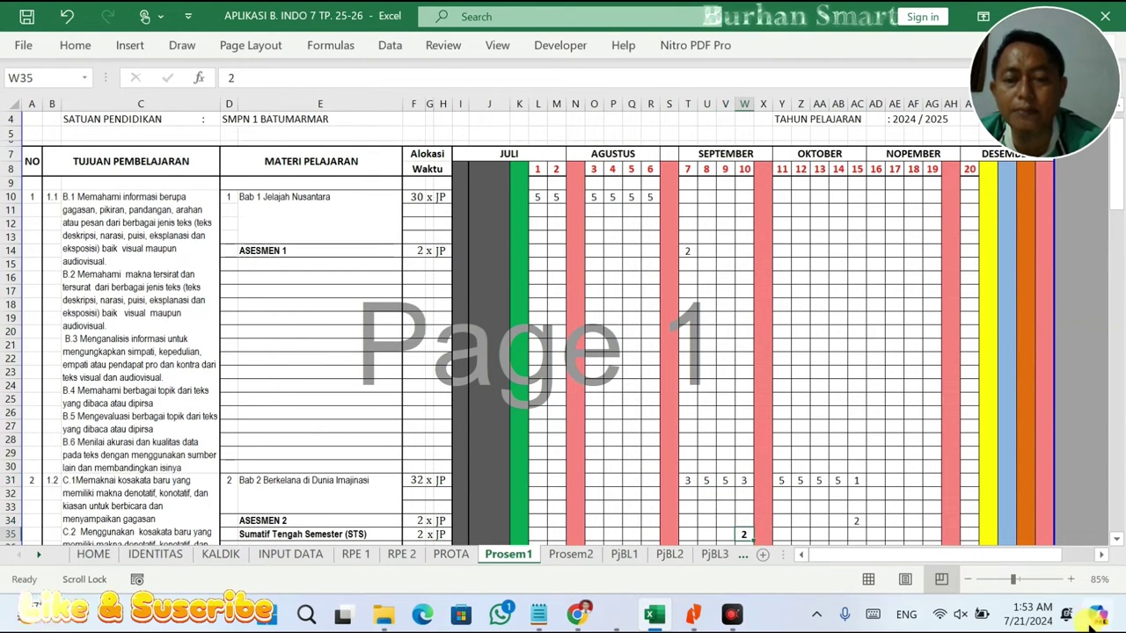
pyautogui.scroll(-2, 863, 429)
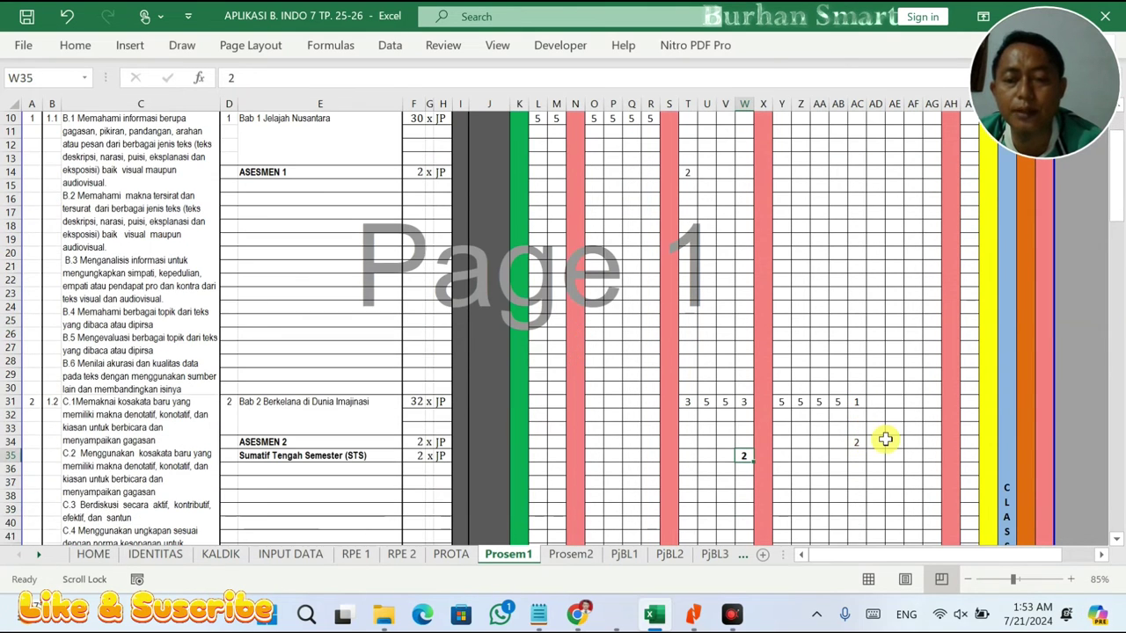
pyautogui.moveTo(749, 403); pyautogui.dragTo(735, 467)
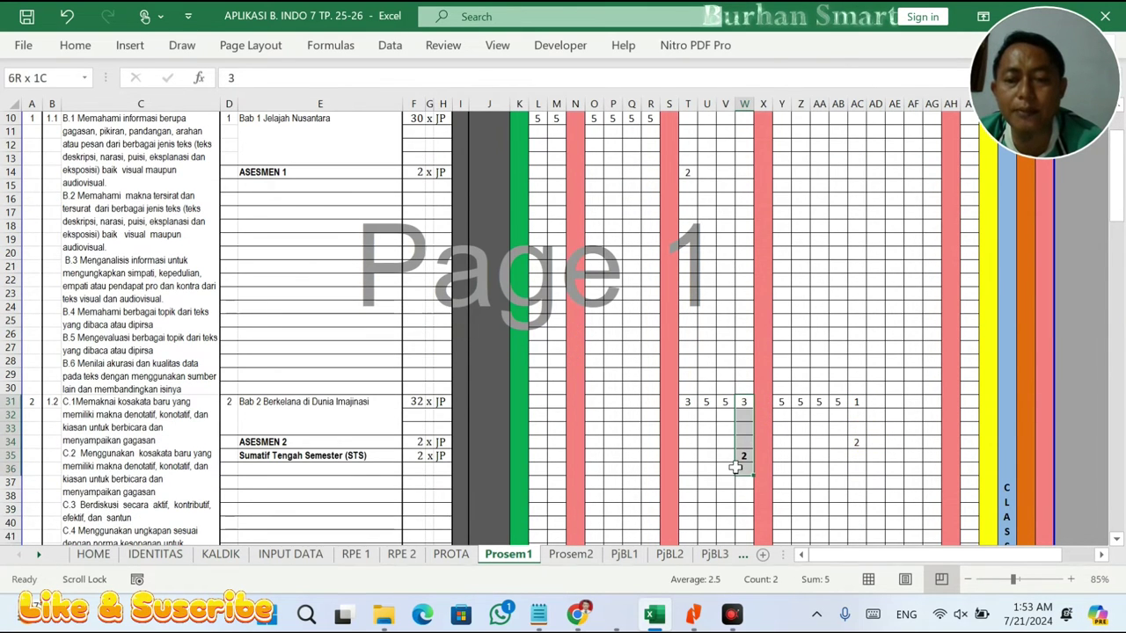
pyautogui.scroll(3, 734, 301)
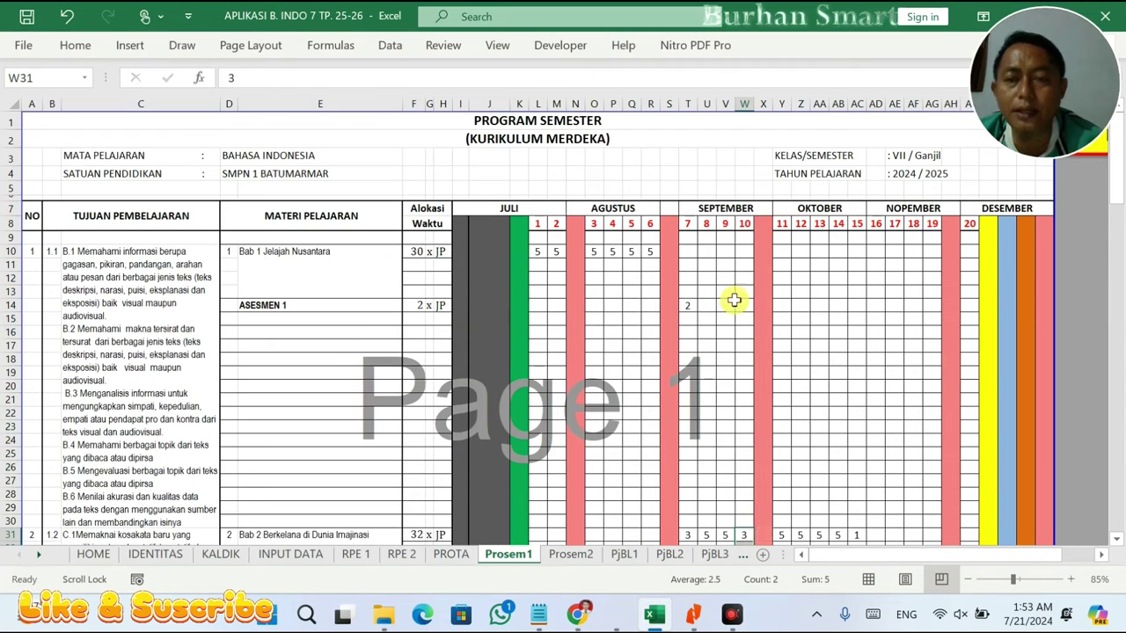
pyautogui.click(746, 224)
pyautogui.scroll(-4, 754, 319)
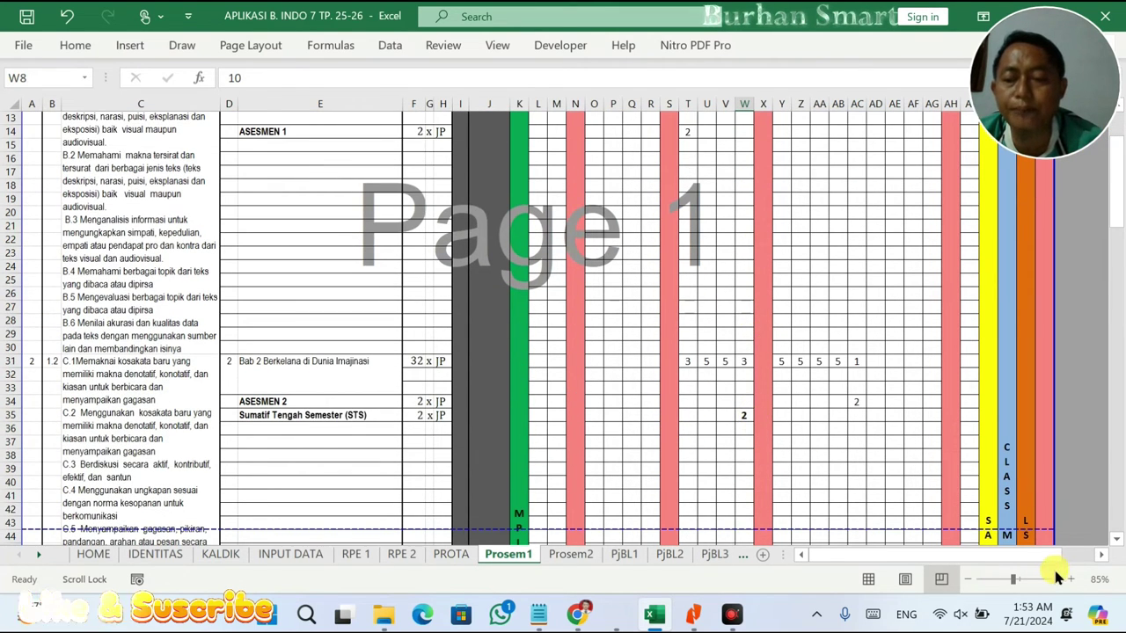
pyautogui.click(688, 360)
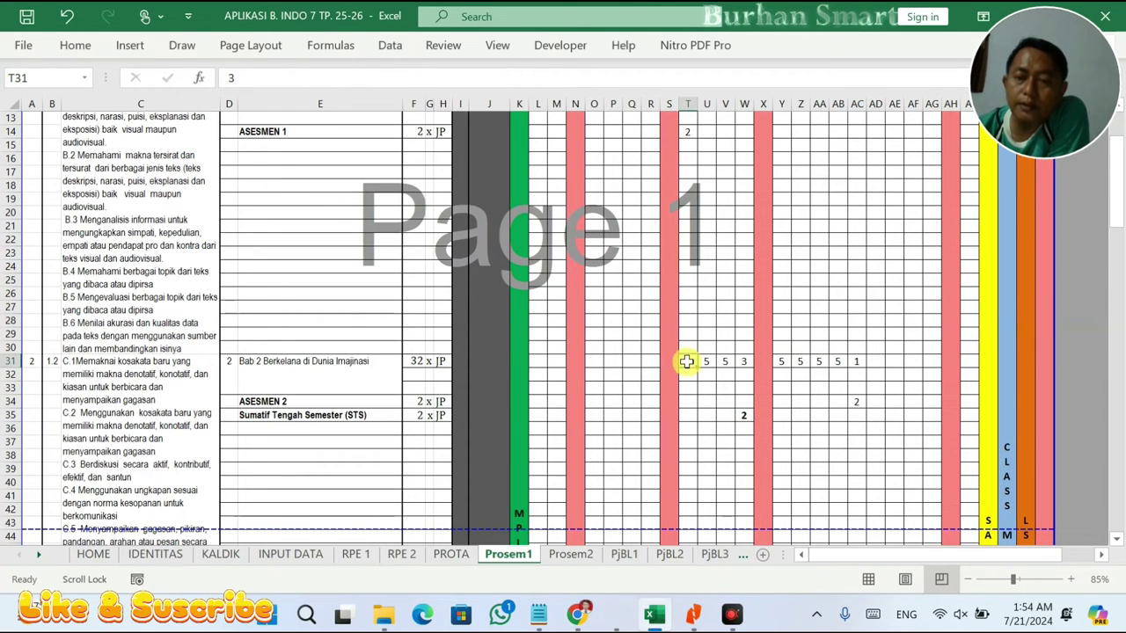
# - Recount Bab 2's weekly lesson hours from week 7 onward and clear its entry in week 14
pyautogui.click(787, 362)
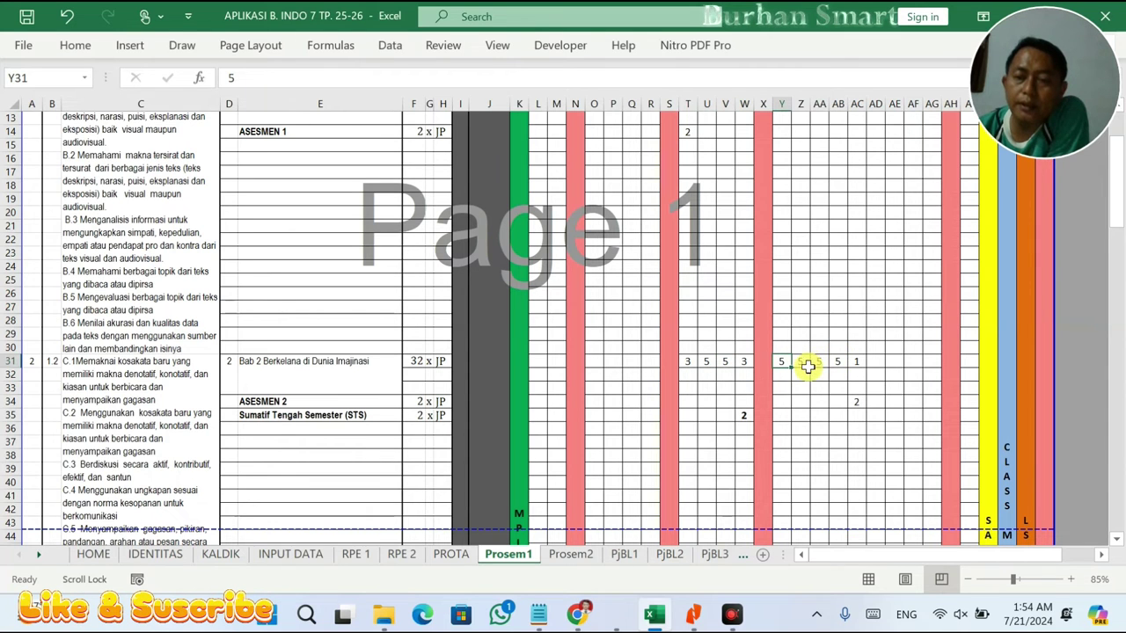
pyautogui.click(706, 362)
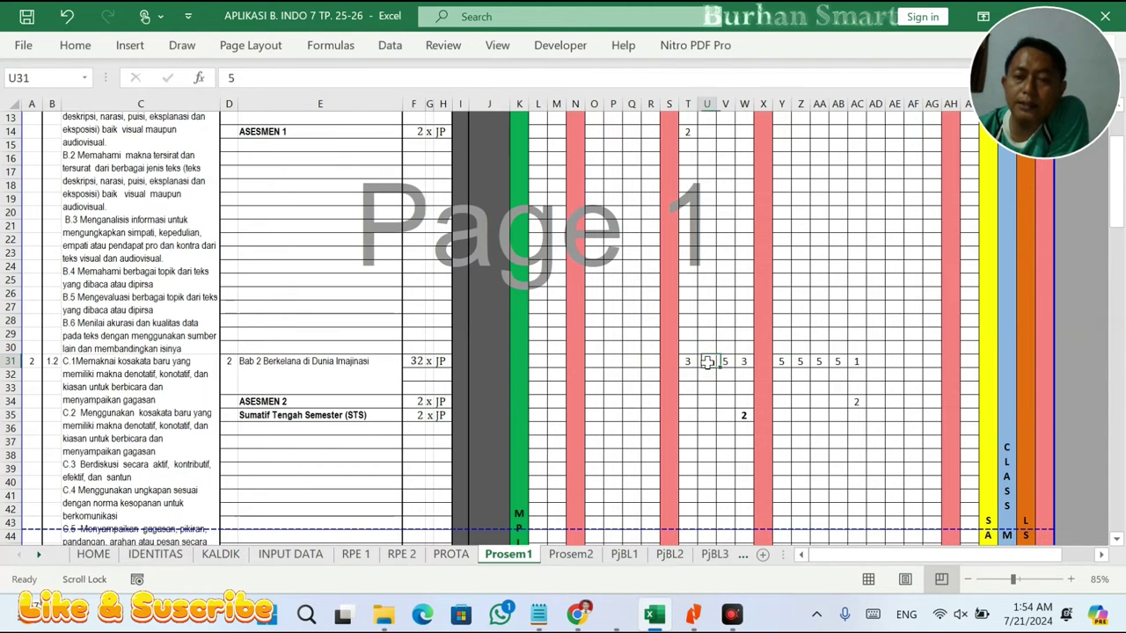
pyautogui.click(781, 362)
pyautogui.click(818, 361)
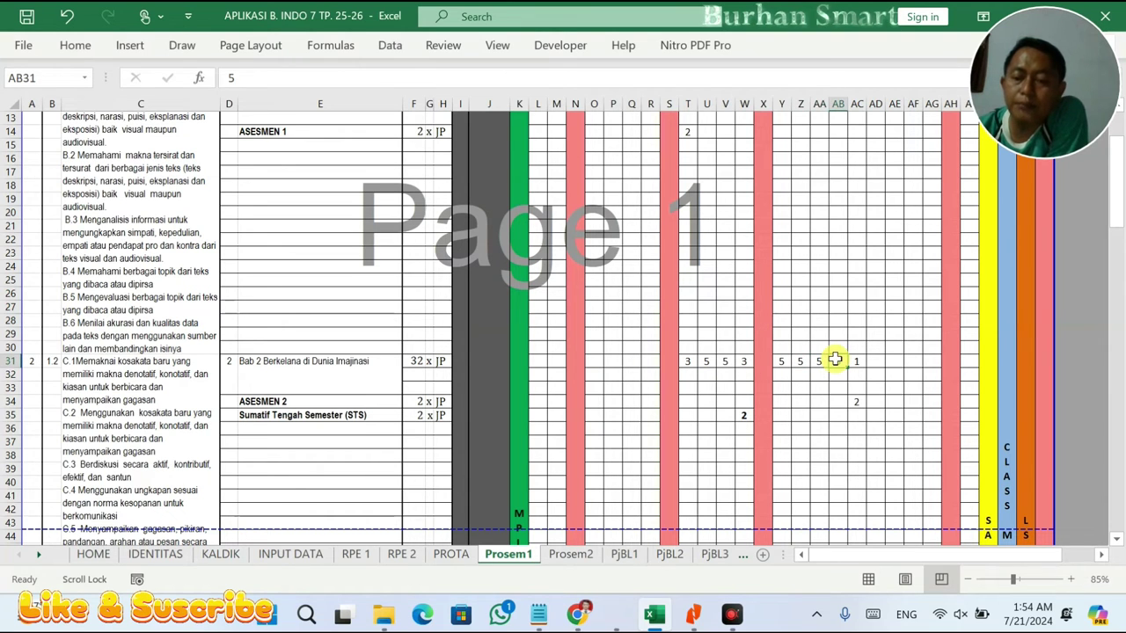
pyautogui.click(823, 363)
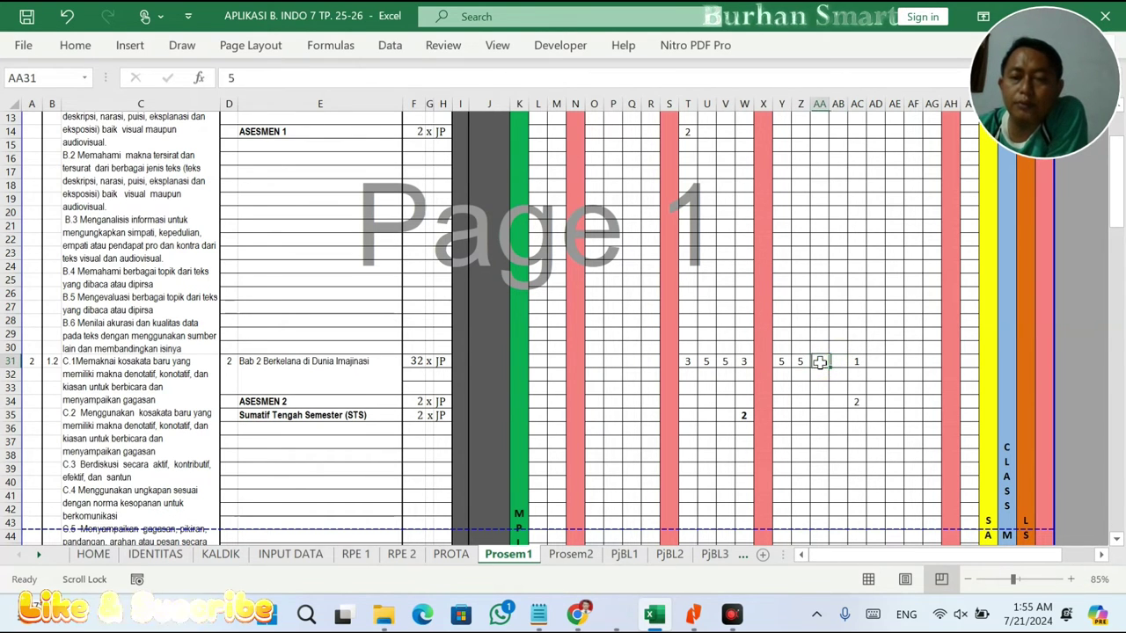
pyautogui.click(720, 365)
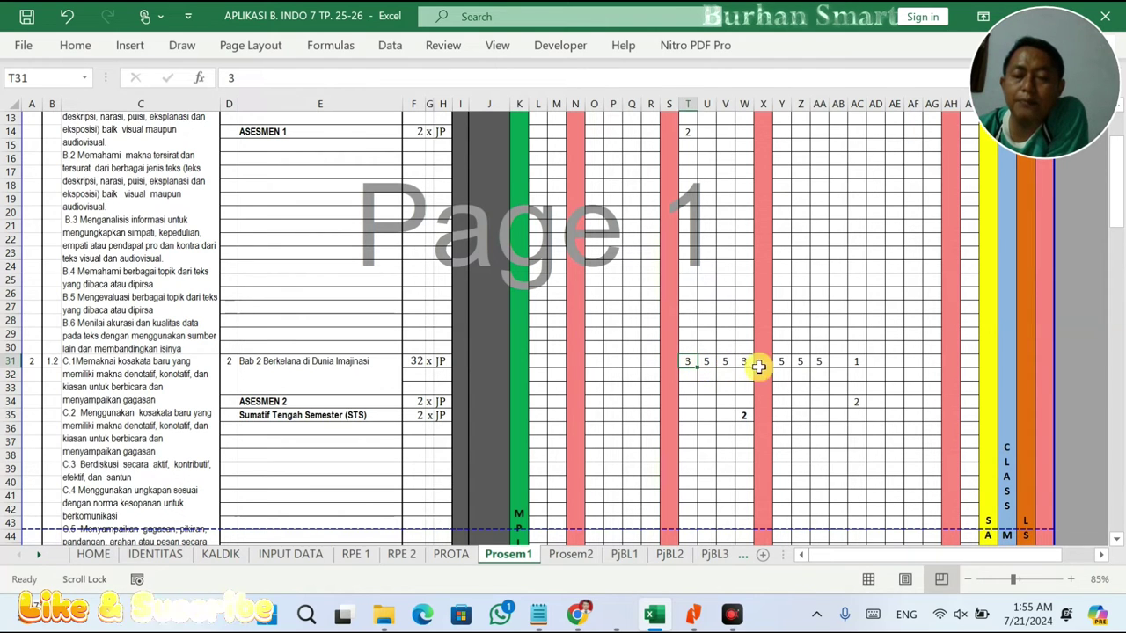
# - Move Bab 2's 1 hour and ASESMEN 2's 2 hours from week 15 to week 14
pyautogui.moveTo(854, 359); pyautogui.dragTo(854, 402)
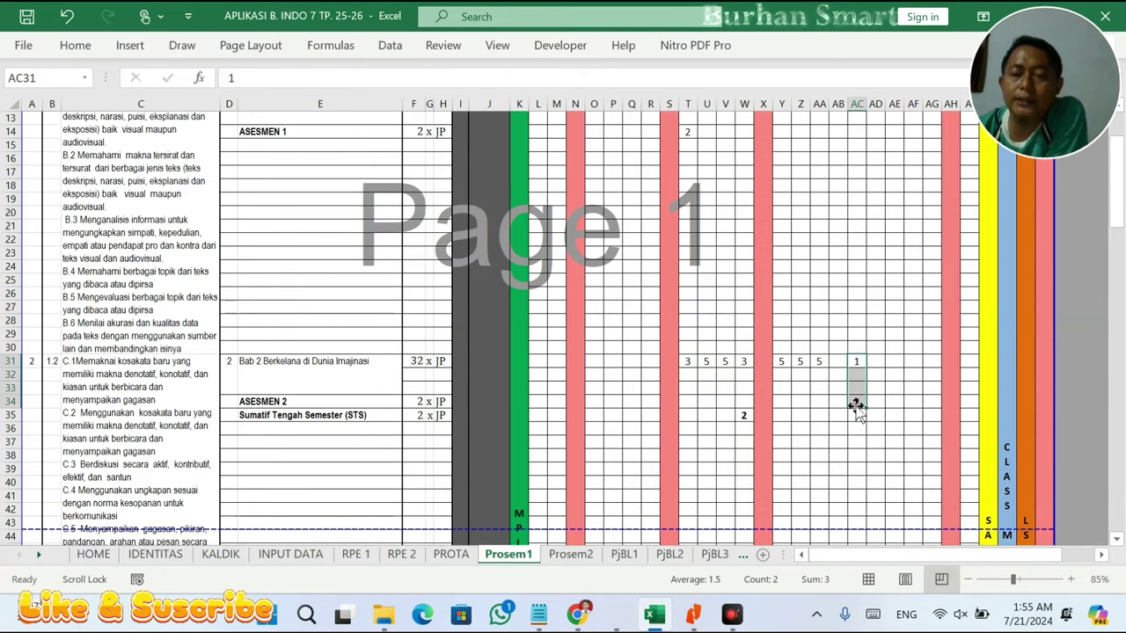
pyautogui.hotkey('ctrl', 'c')
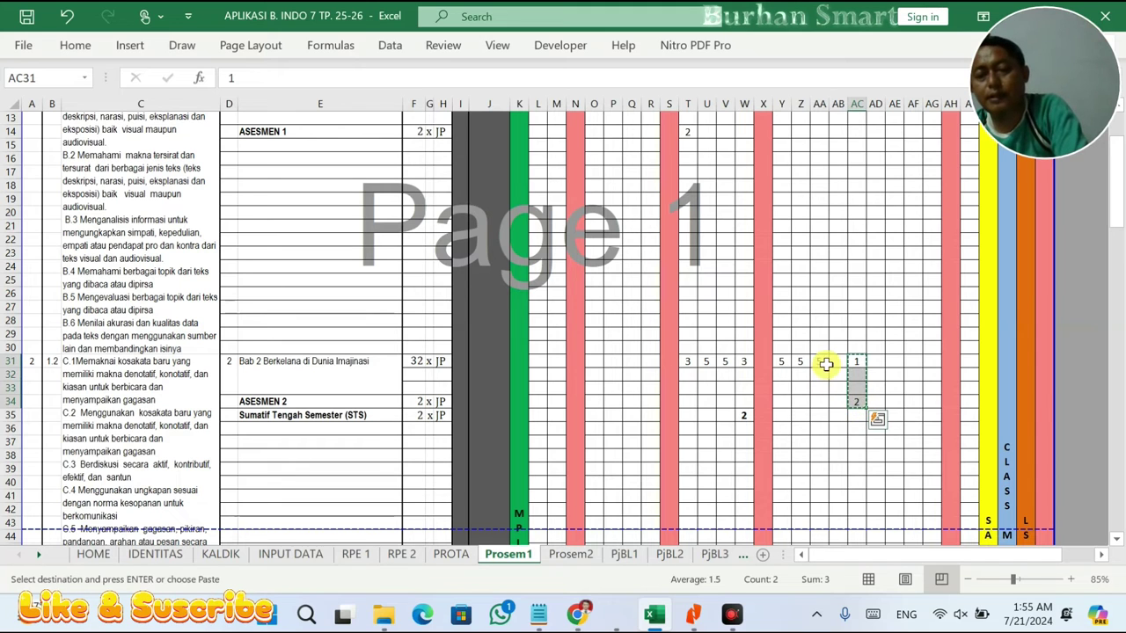
pyautogui.click(833, 361)
pyautogui.hotkey('ctrl', 'v')
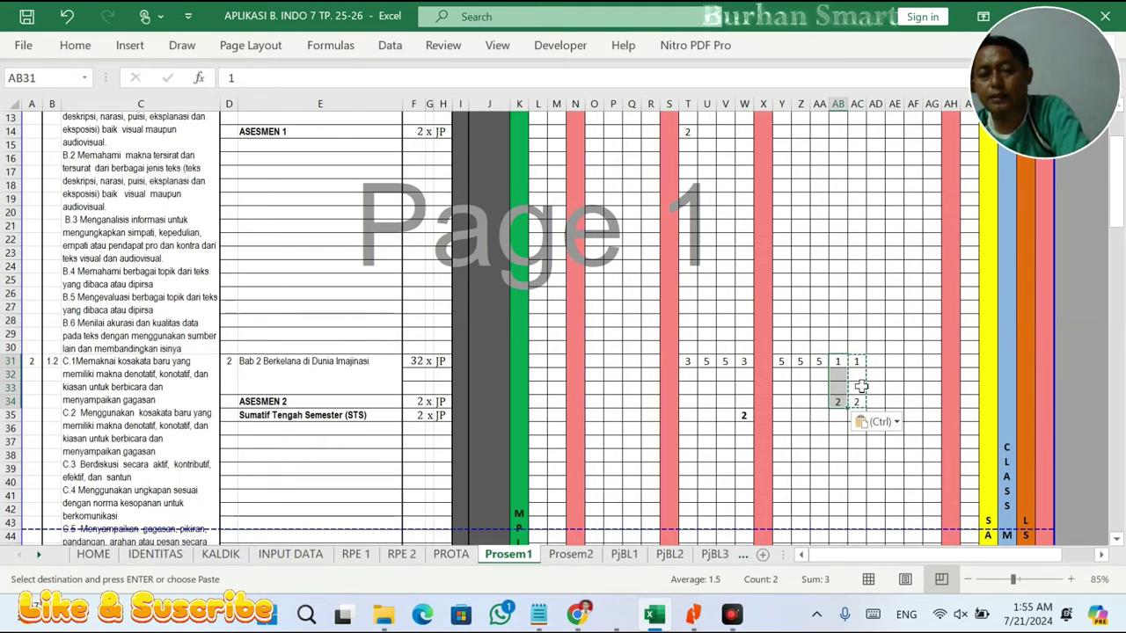
pyautogui.moveTo(856, 361); pyautogui.dragTo(856, 402)
pyautogui.press('Delete')
pyautogui.click(906, 389)
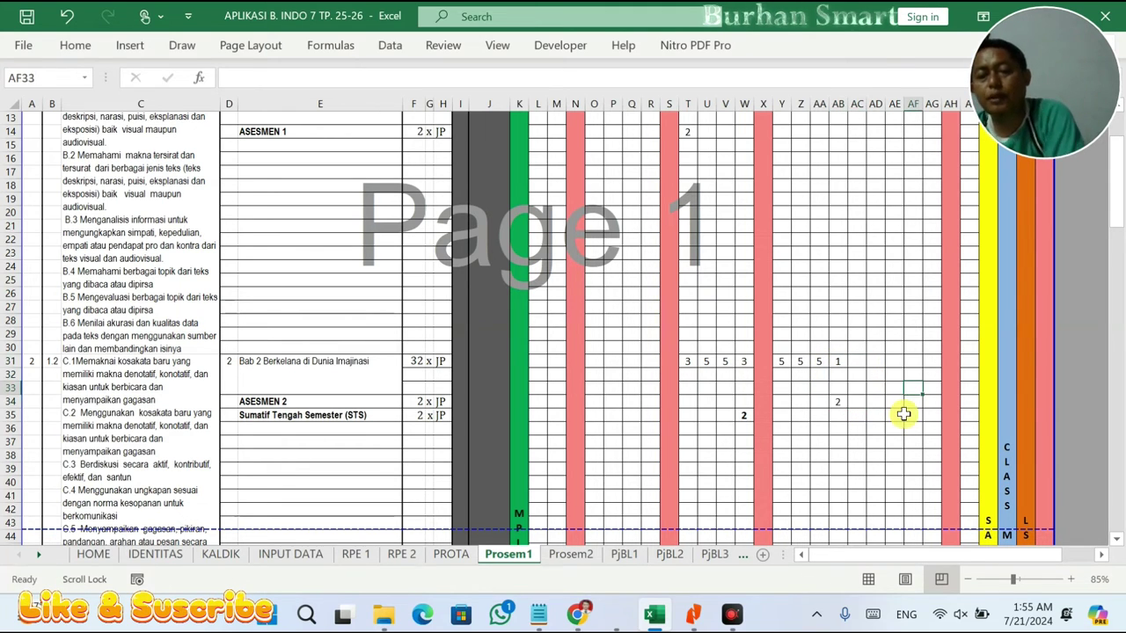
# - Check week 14's combined hours and shift Bab 3's hours 2, 5, 5, 5, 5 one week earlier, starting in week 14
pyautogui.scroll(-6, 904, 414)
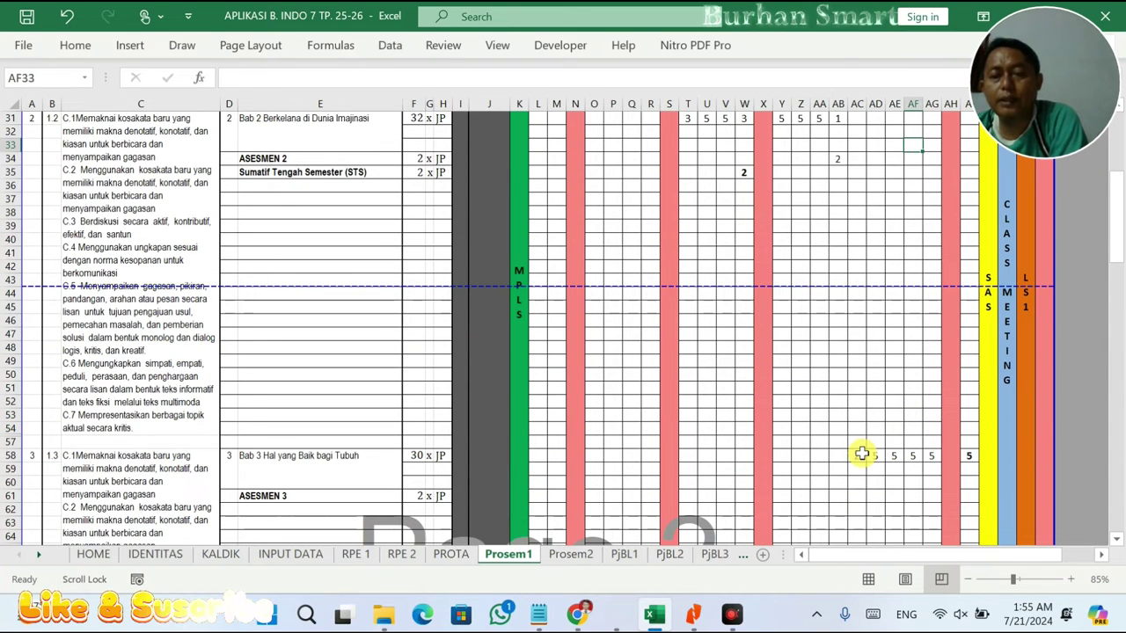
pyautogui.moveTo(836, 125); pyautogui.dragTo(840, 165)
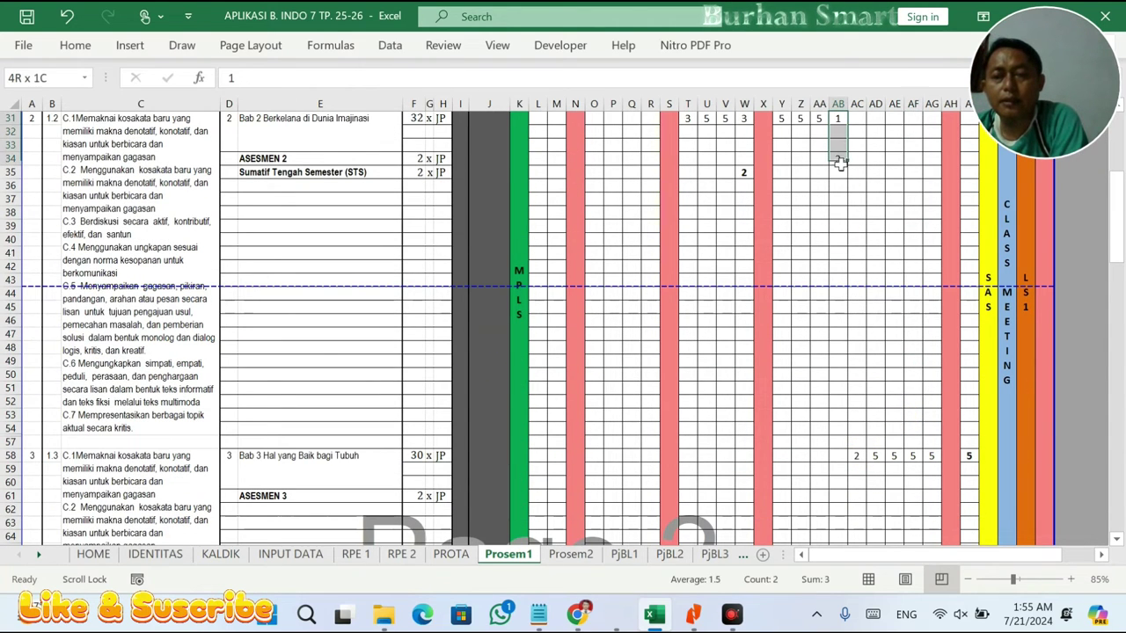
pyautogui.click(855, 453)
pyautogui.moveTo(837, 125); pyautogui.dragTo(841, 450)
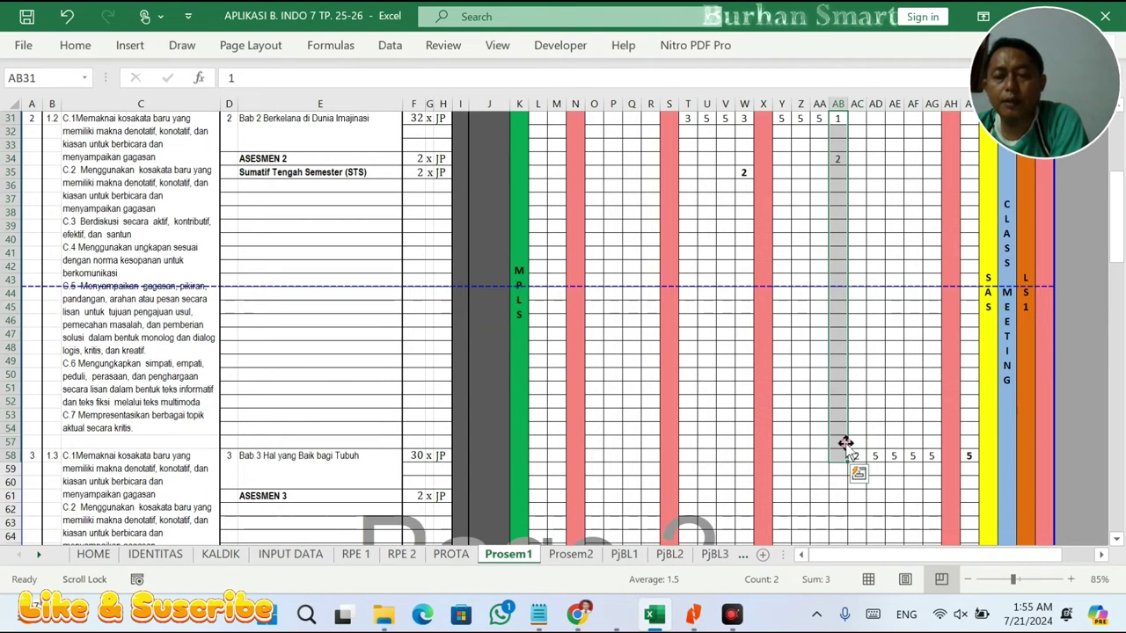
pyautogui.click(862, 456)
pyautogui.moveTo(857, 455); pyautogui.dragTo(919, 459)
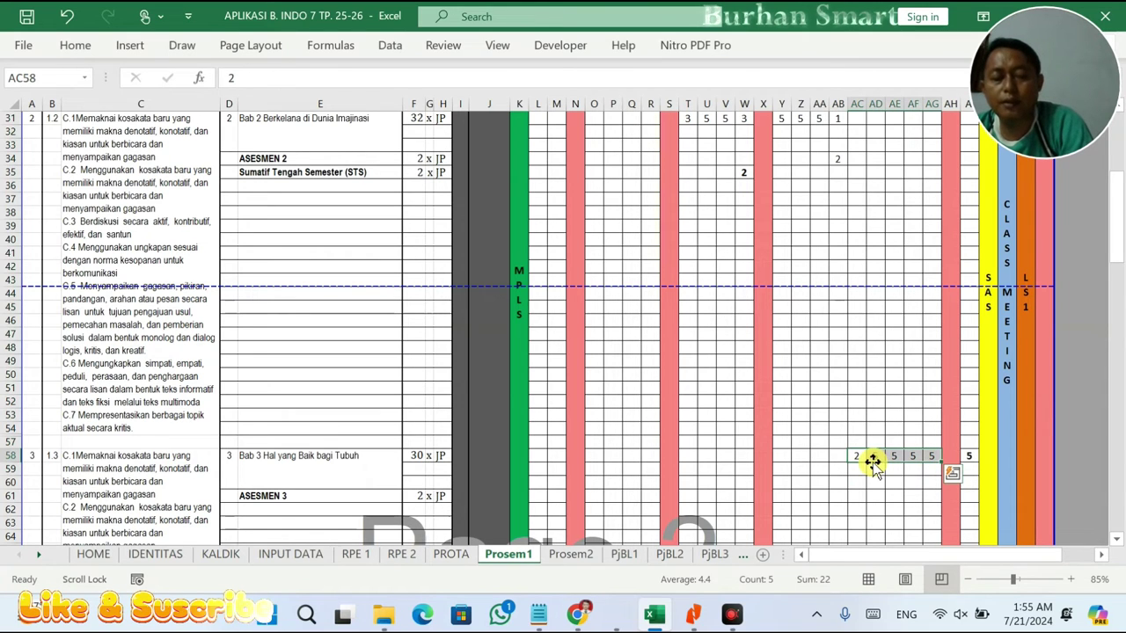
pyautogui.hotkey('ctrl', 'c')
pyautogui.click(841, 455)
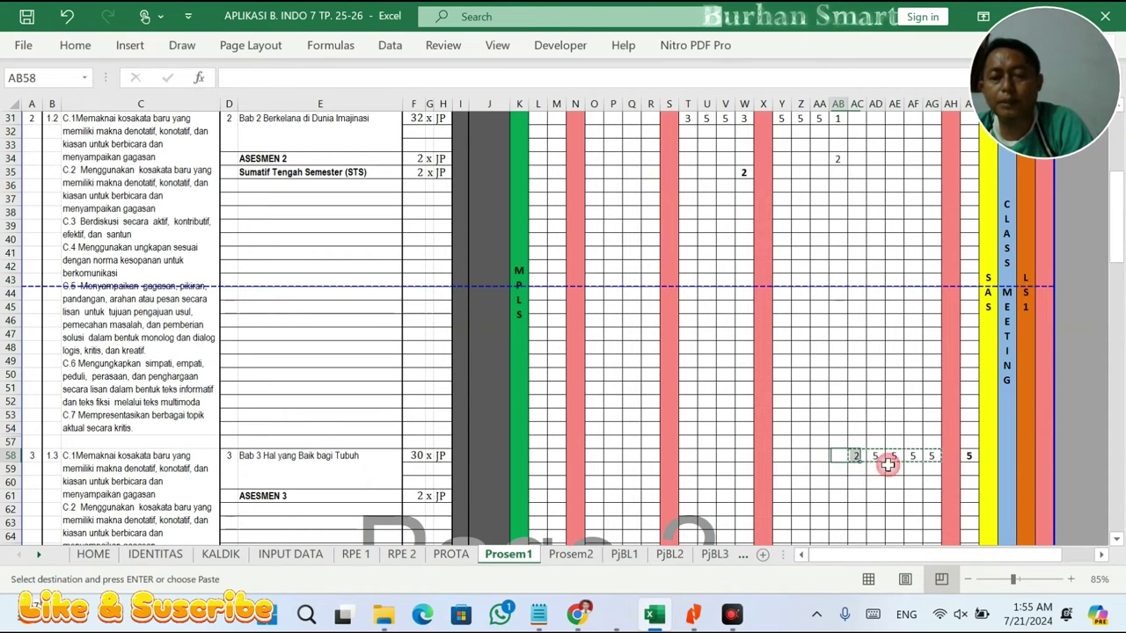
pyautogui.hotkey('ctrl', 'v')
pyautogui.click(935, 458)
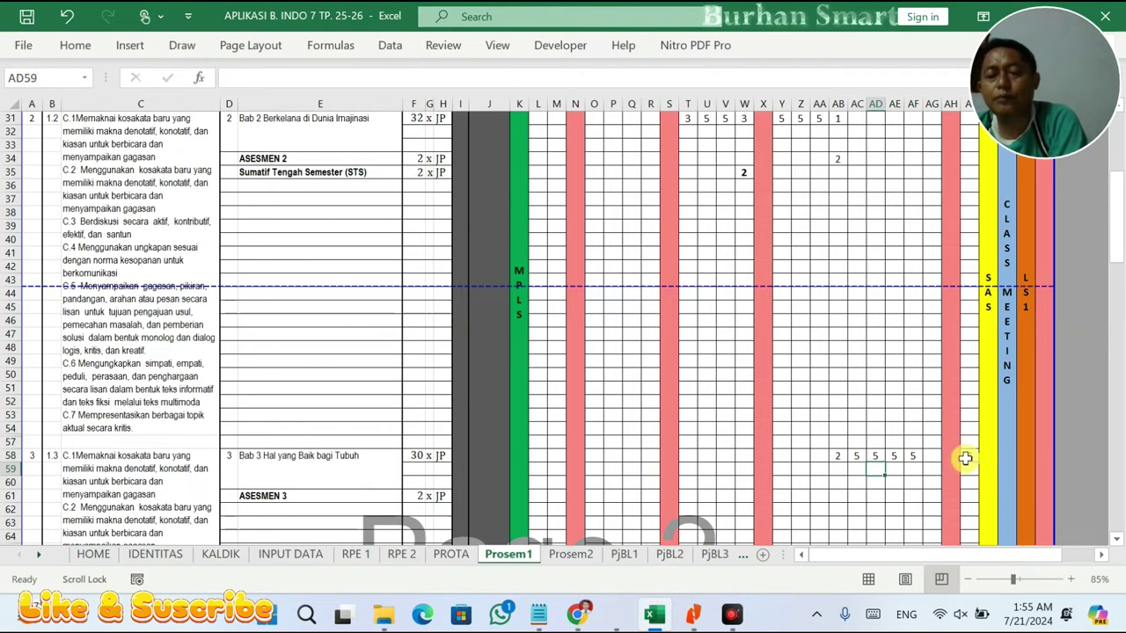
# - Clear Bab 3's hours in week 20 and enter 5 lesson hours in week 19
pyautogui.click(968, 456)
pyautogui.press('Delete')
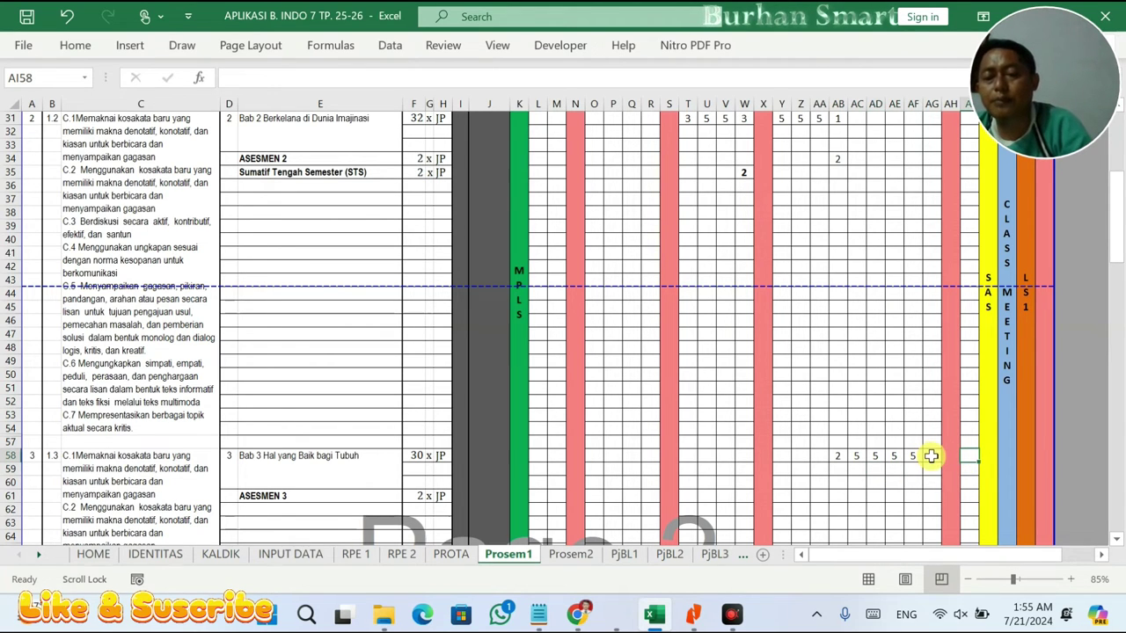
pyautogui.write('5')
pyautogui.click(892, 483)
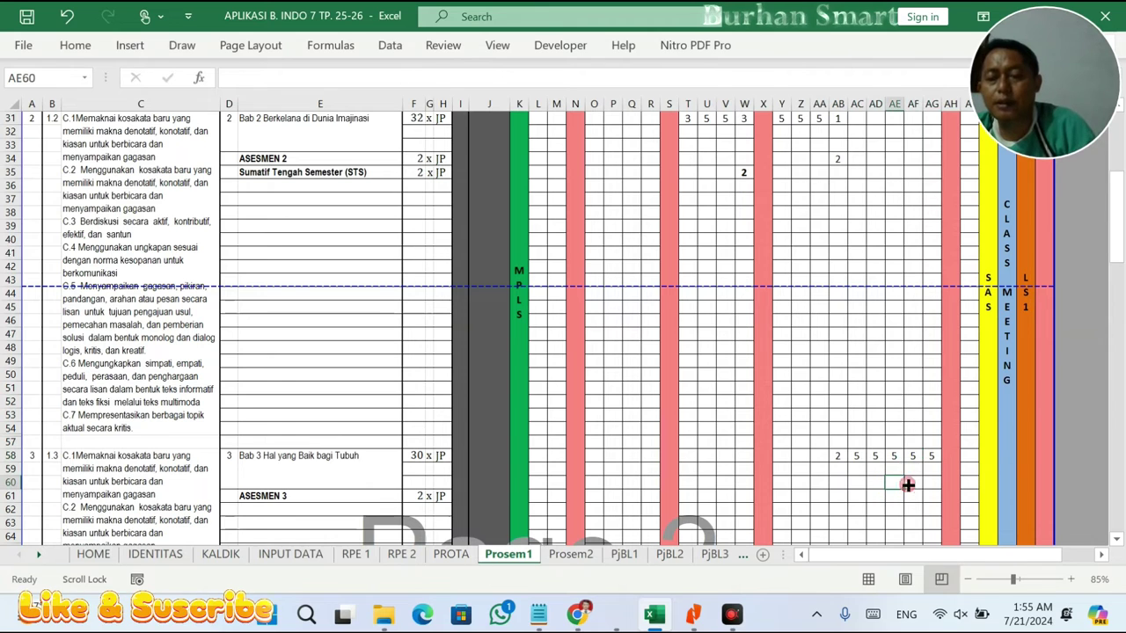
# - Recount Bab 3's weekly hours, enter 3 hours in week 20 and remove the bold formatting from that cell
pyautogui.click(933, 456)
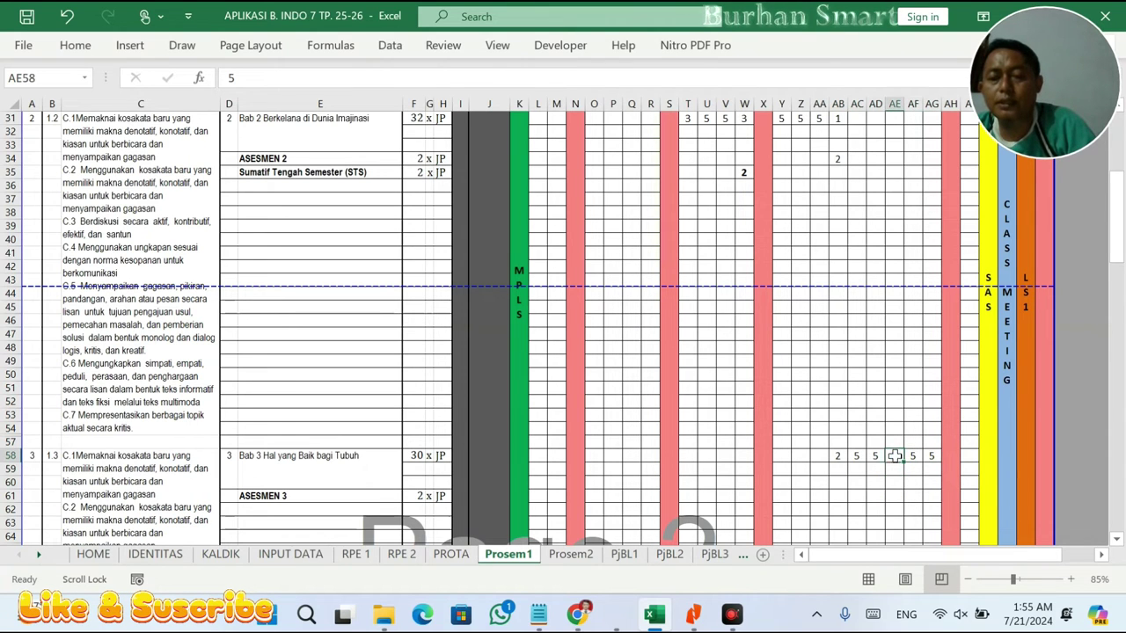
pyautogui.click(855, 455)
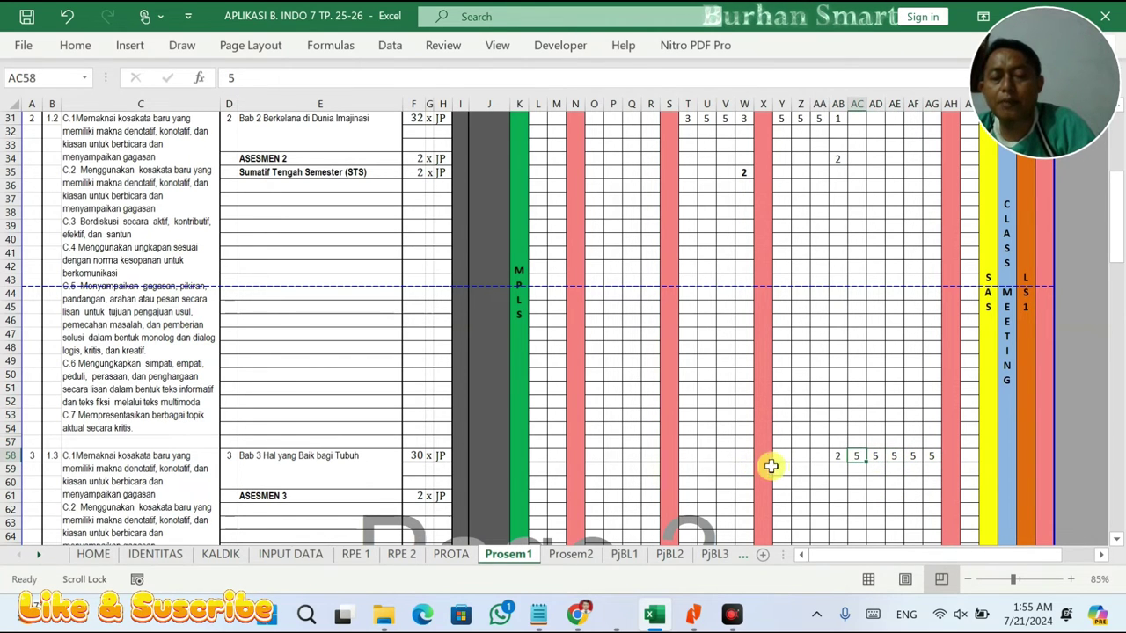
pyautogui.click(841, 456)
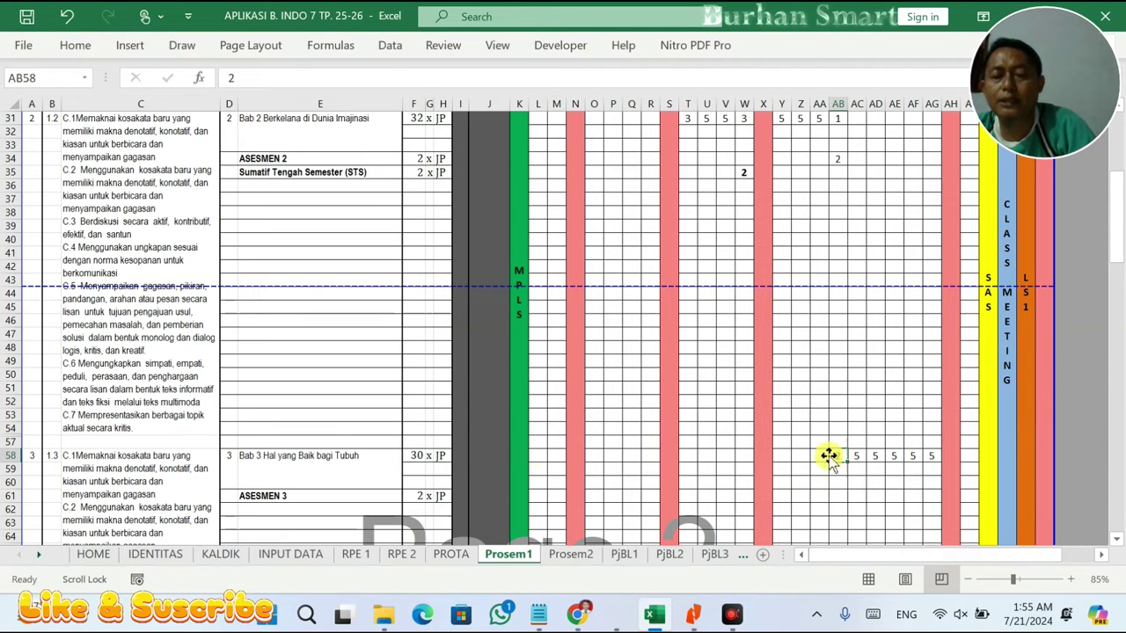
pyautogui.write('3')
pyautogui.click(930, 475)
pyautogui.click(973, 457)
pyautogui.click(78, 45)
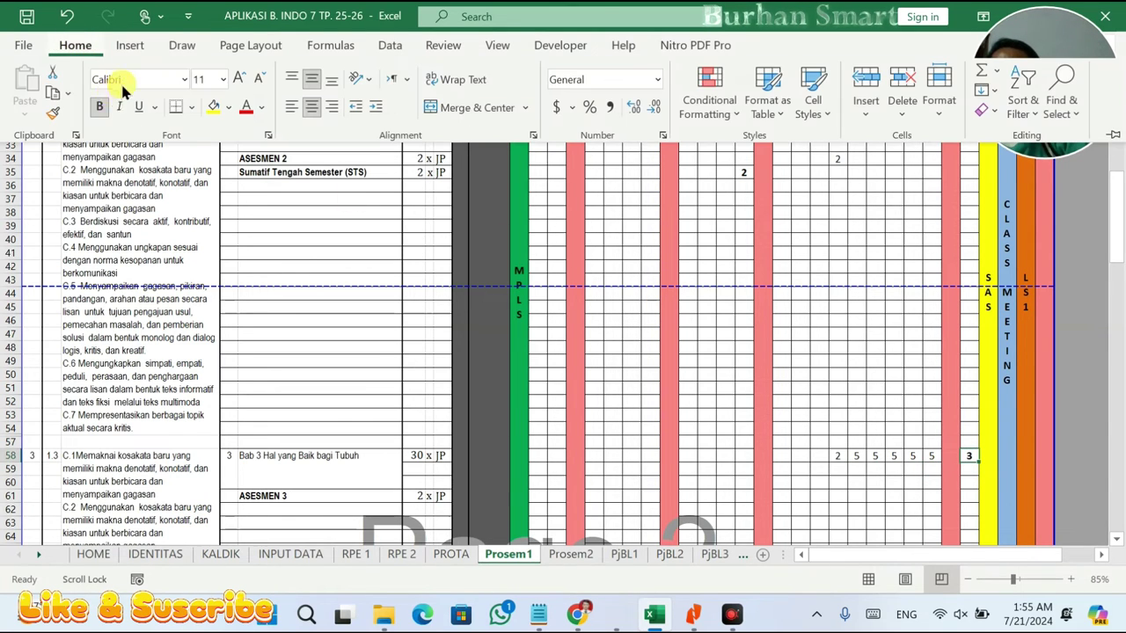
pyautogui.click(651, 309)
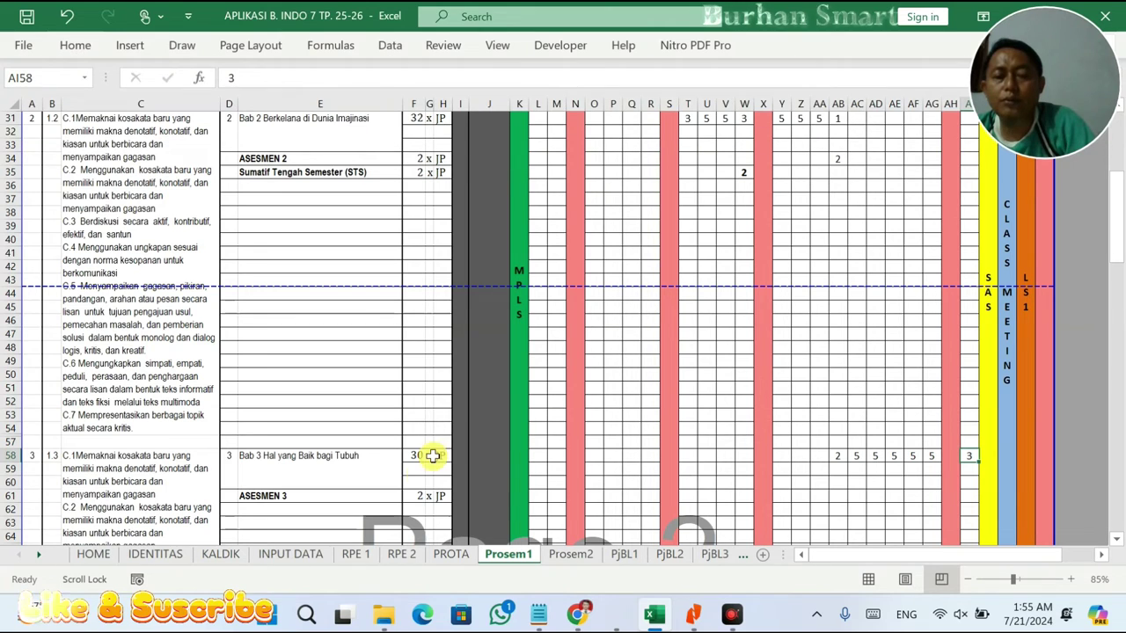
# - Enter 2 hours for ASESMEN 3 in week 20 and check that week against the neighbouring Bab 3 hours
pyautogui.click(416, 495)
pyautogui.hotkey('ctrl', 'space')
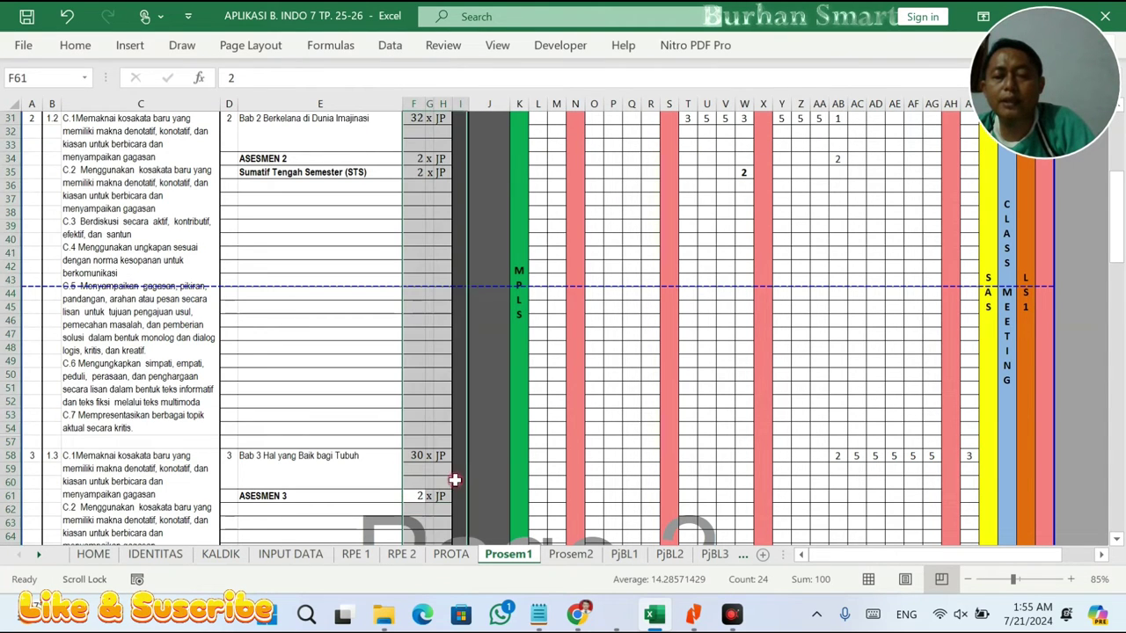
pyautogui.click(971, 504)
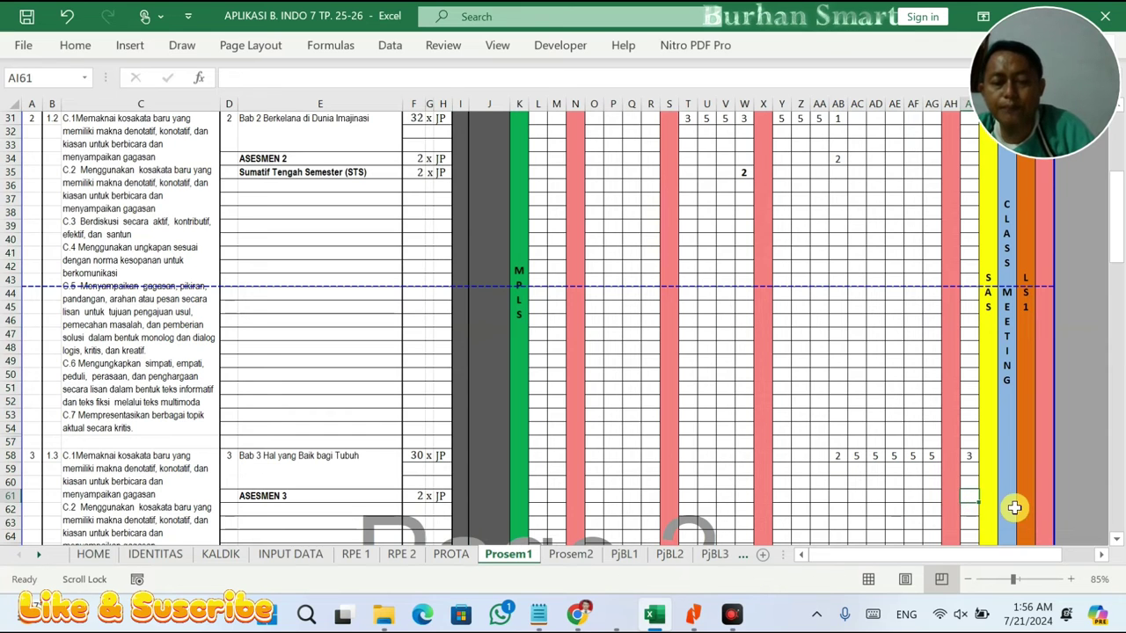
pyautogui.write('2')
pyautogui.press('Return')
pyautogui.moveTo(970, 429); pyautogui.dragTo(964, 516)
pyautogui.click(931, 461)
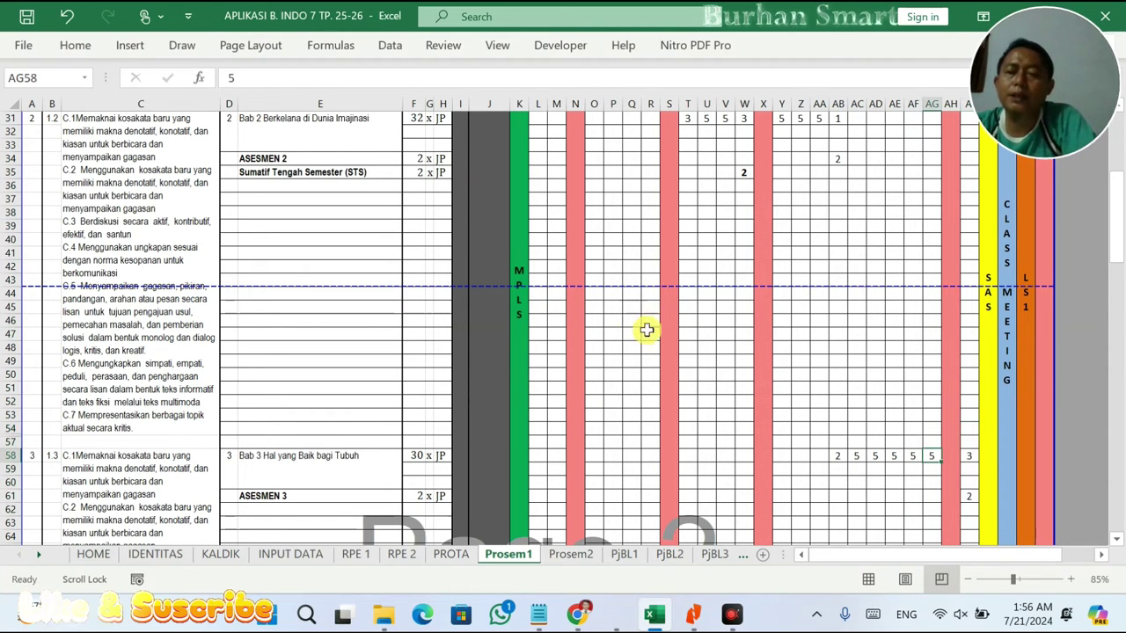
# - Clear all weekly lesson hours of the chapters and assessments from January to June on the Prosem2 sheet
pyautogui.scroll(3, 648, 334)
pyautogui.scroll(7, 647, 335)
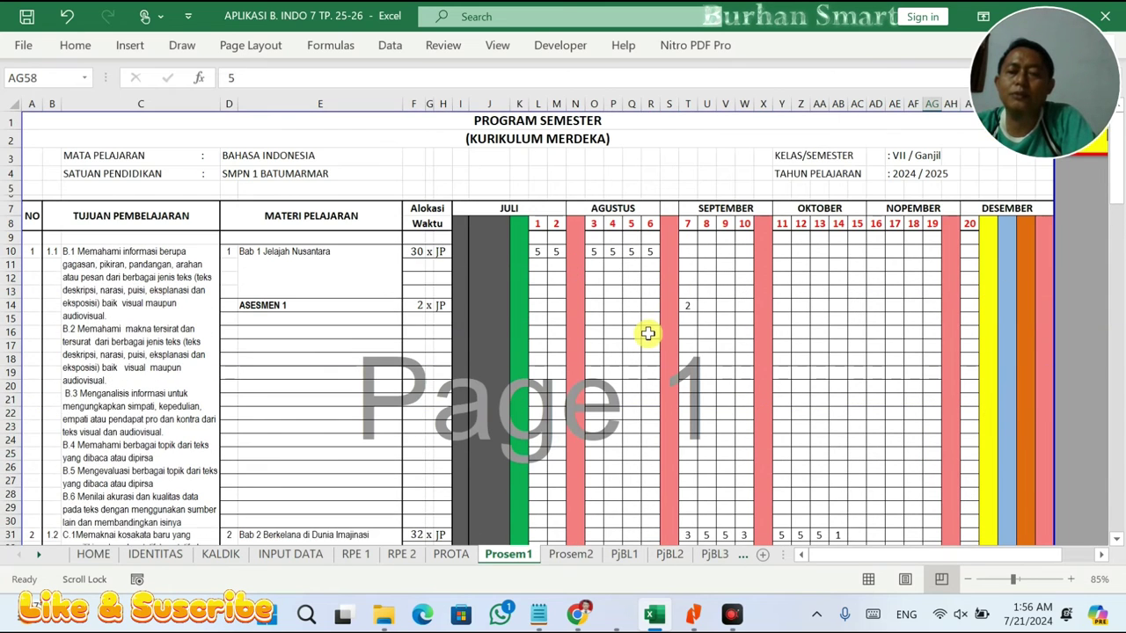
pyautogui.click(573, 554)
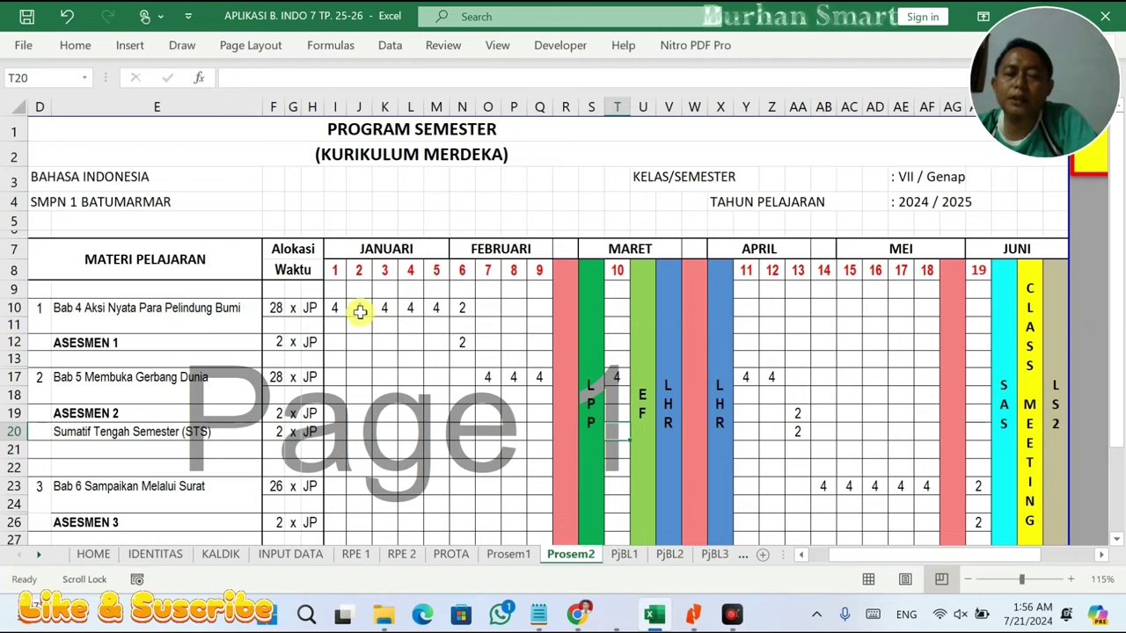
pyautogui.moveTo(334, 308); pyautogui.dragTo(541, 413)
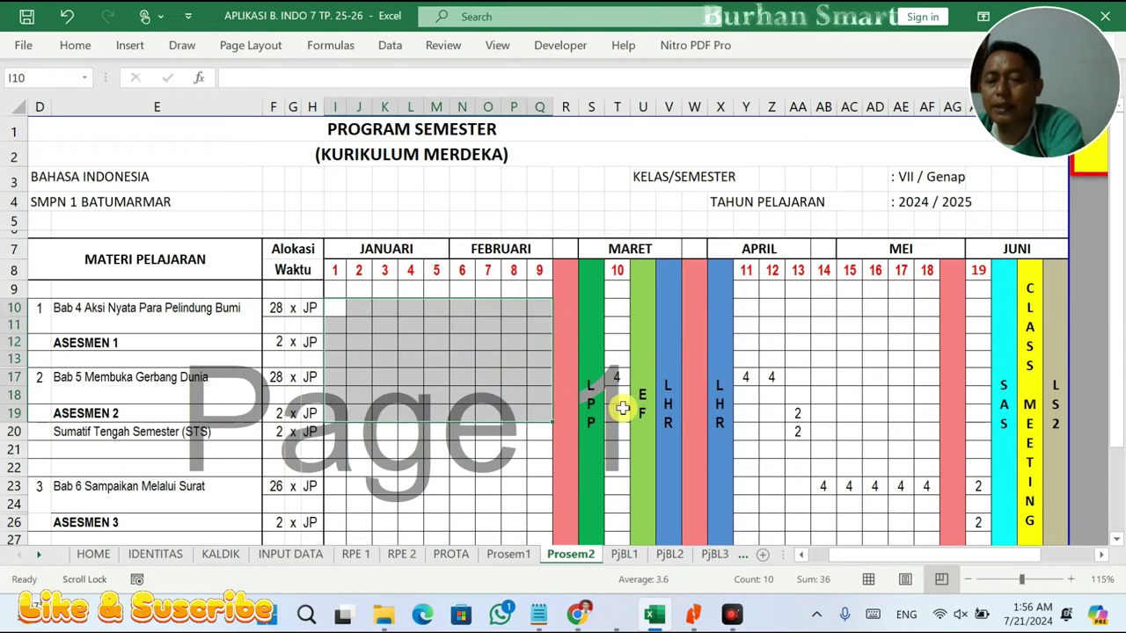
pyautogui.click(615, 378)
pyautogui.press('Delete')
pyautogui.moveTo(750, 377); pyautogui.dragTo(928, 525)
pyautogui.press('Delete')
pyautogui.moveTo(983, 488); pyautogui.dragTo(978, 526)
pyautogui.press('Delete')
pyautogui.click(873, 465)
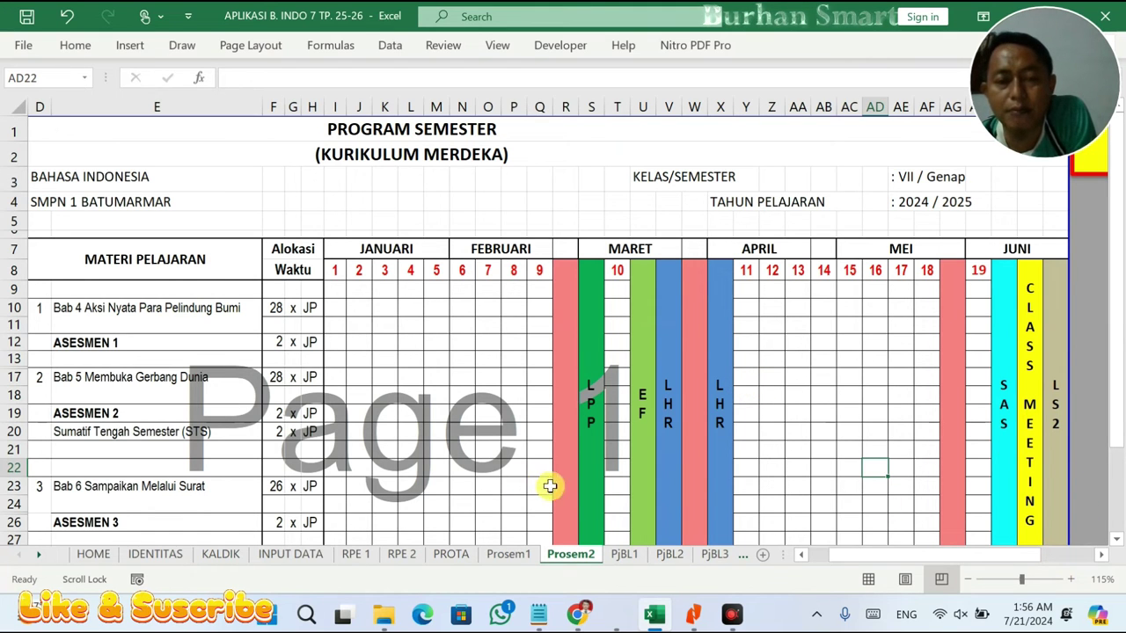
# - Check the formula for the total lesson hours in JUMLAH JAM PELAJARAN and unhide the hidden rows between rows 9 and 54
pyautogui.scroll(-3, 281, 304)
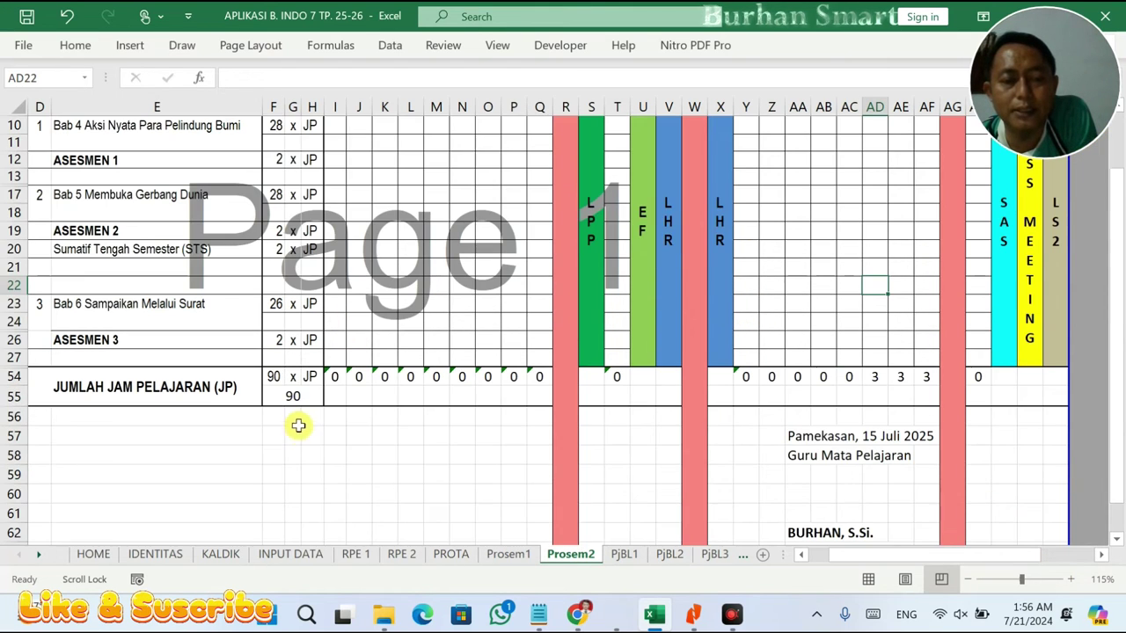
pyautogui.click(274, 378)
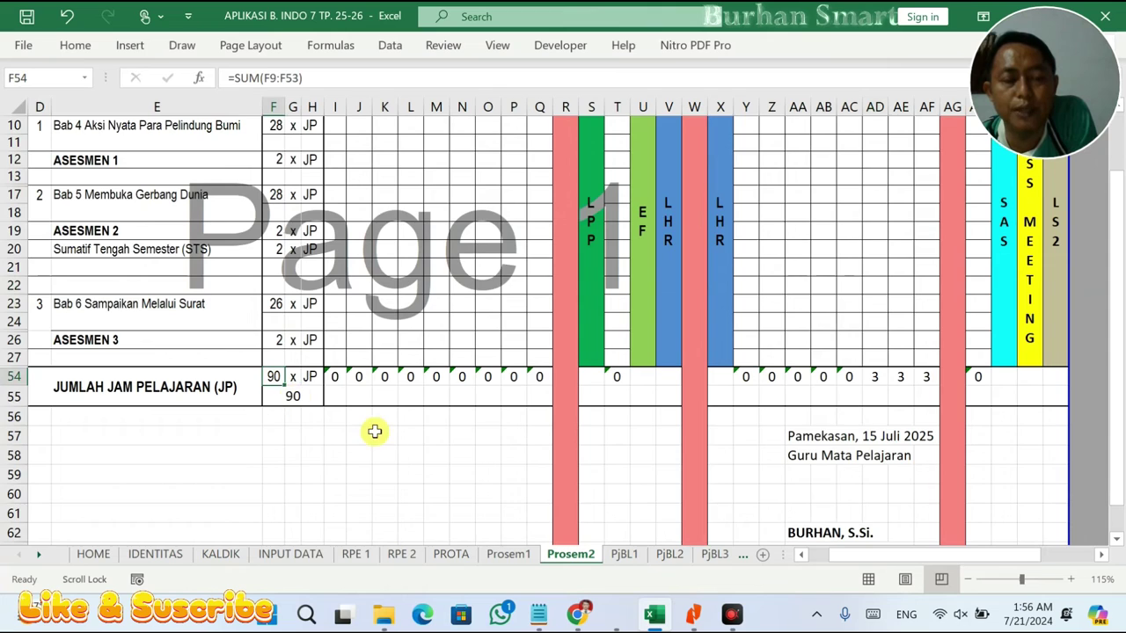
pyautogui.scroll(3, 374, 431)
pyautogui.scroll(-1, 246, 361)
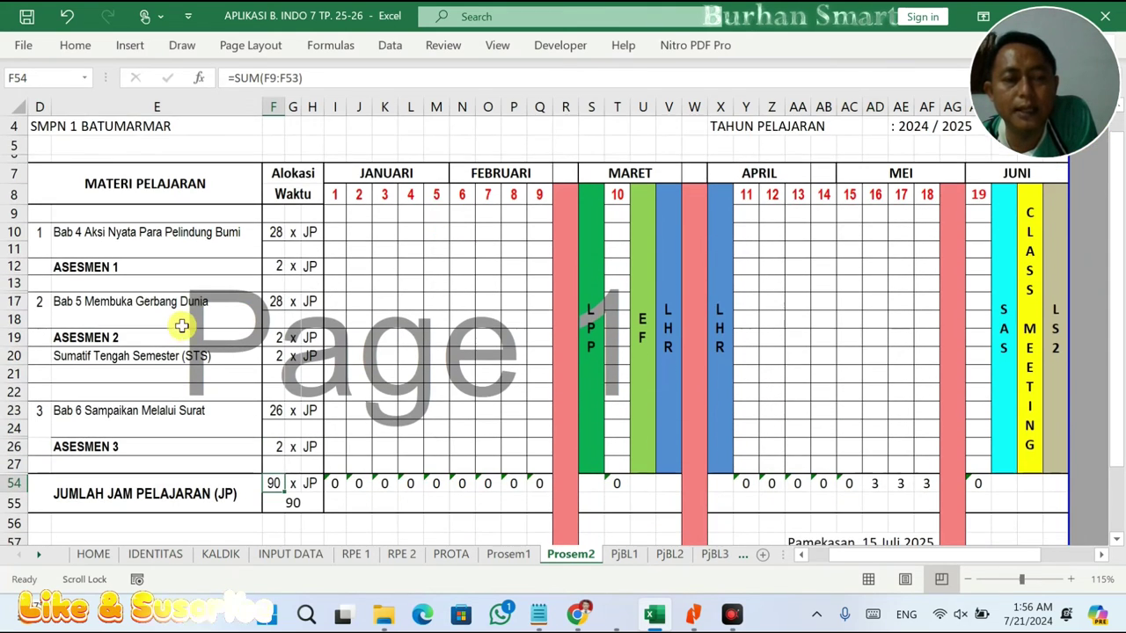
pyautogui.click(817, 554)
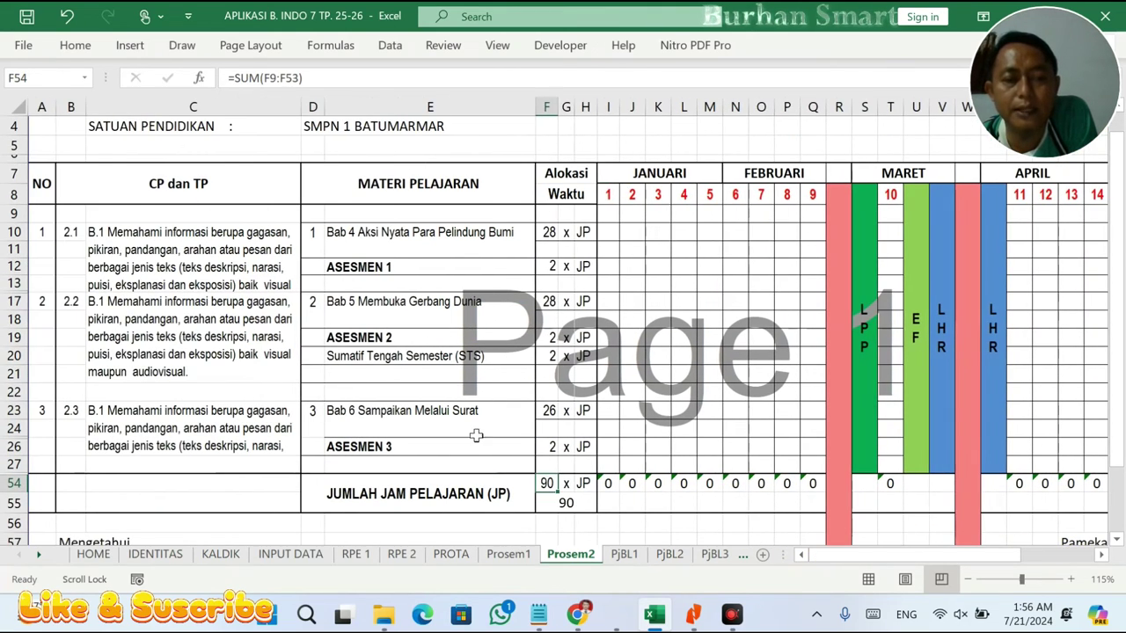
pyautogui.click(130, 252)
pyautogui.moveTo(7, 213); pyautogui.dragTo(5, 480)
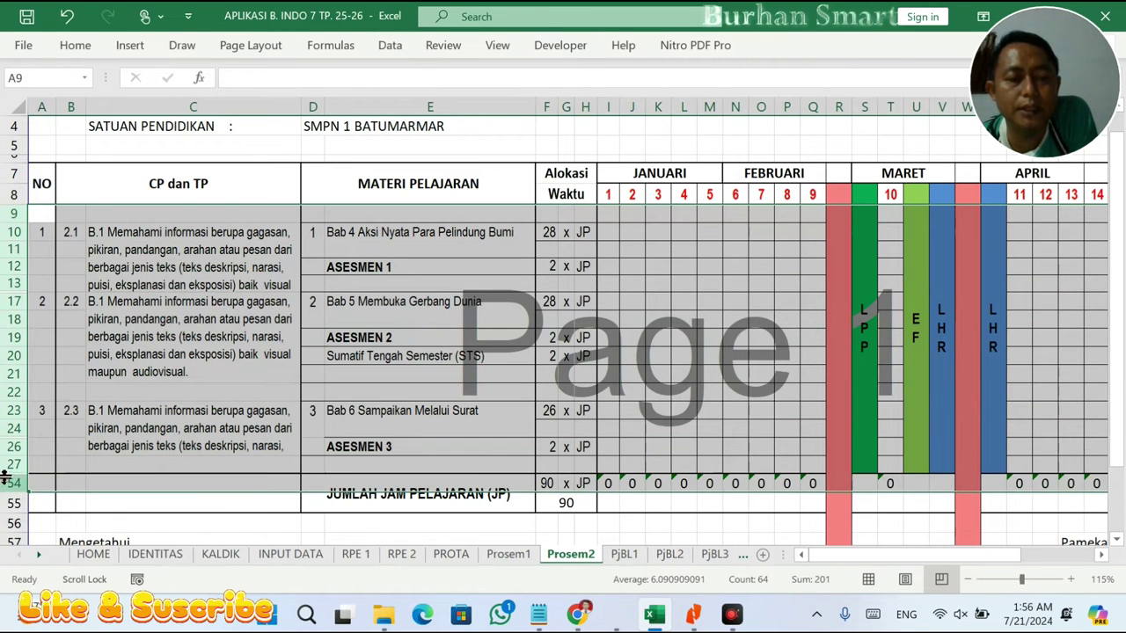
pyautogui.rightClick(7, 428)
pyautogui.click(52, 446)
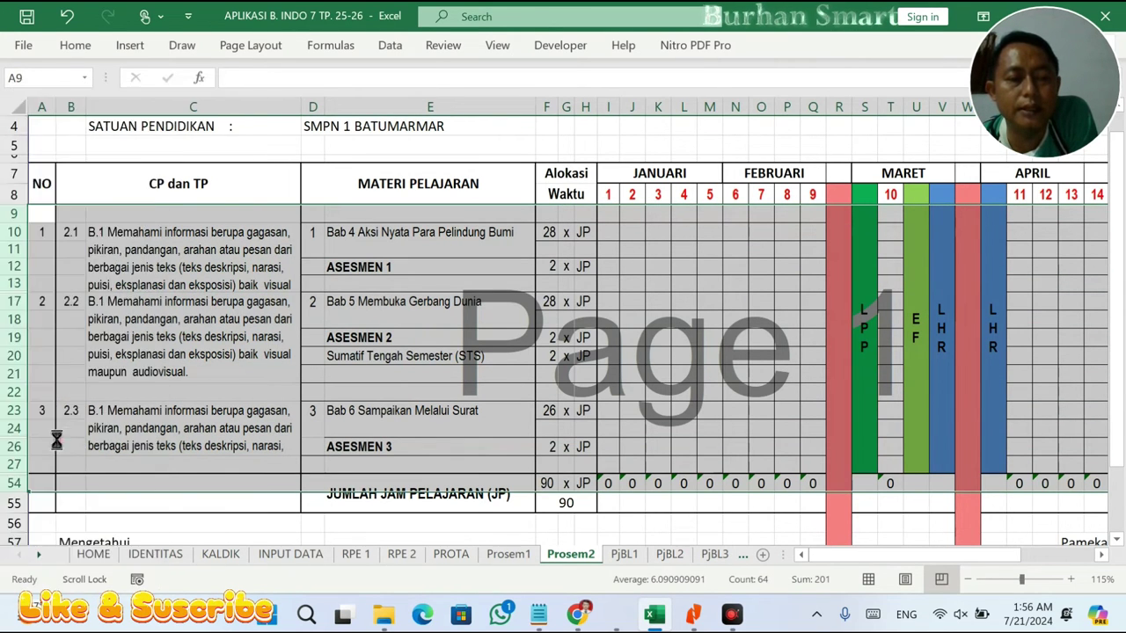
# - Insert four rows at row 13 four times over so Bab 4's CP and TP cell fits its full text
pyautogui.click(198, 331)
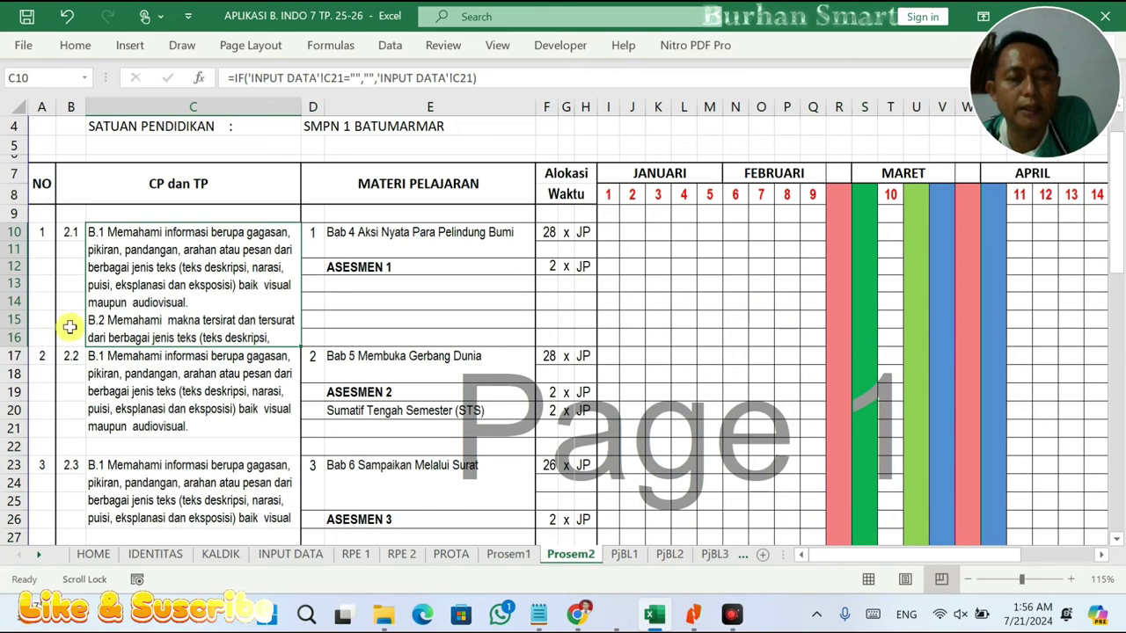
pyautogui.moveTo(26, 338); pyautogui.dragTo(22, 284)
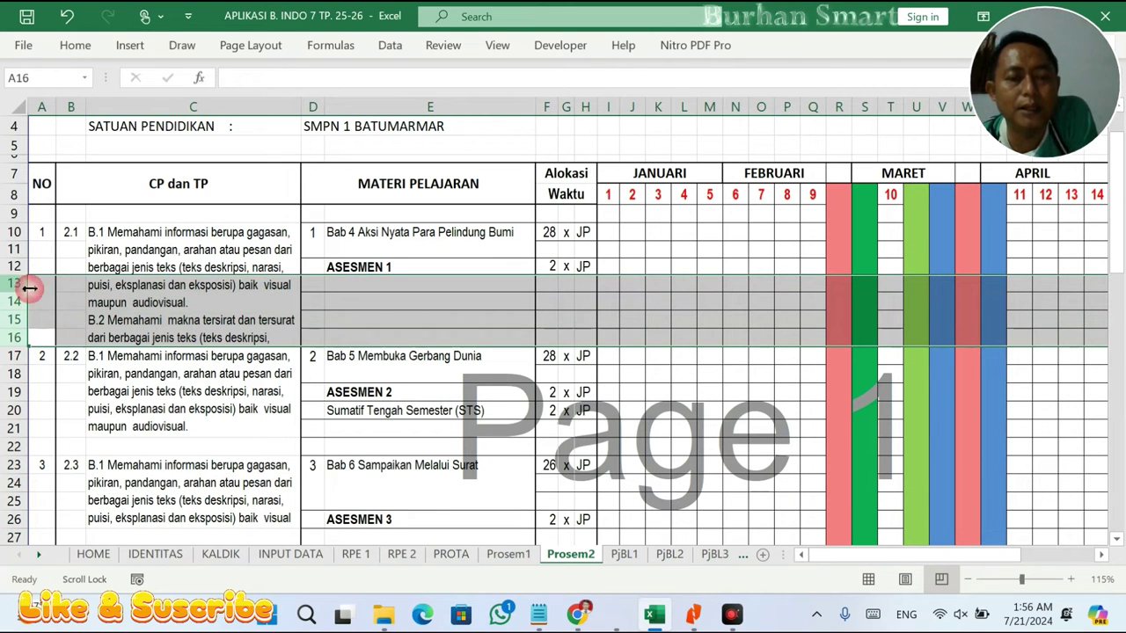
pyautogui.rightClick(28, 303)
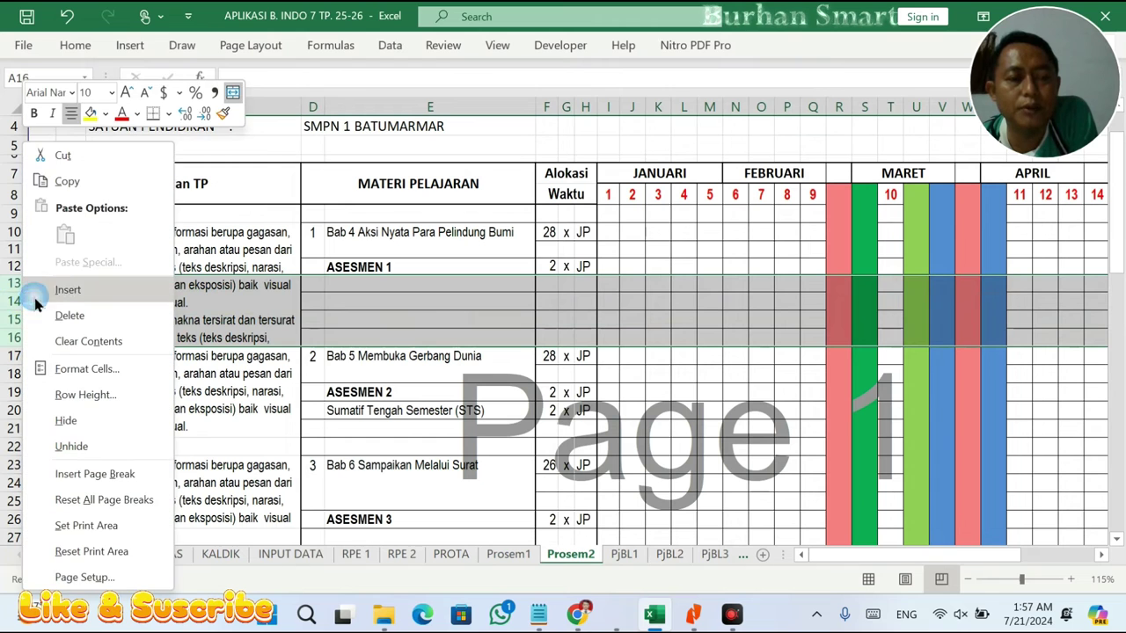
pyautogui.click(69, 291)
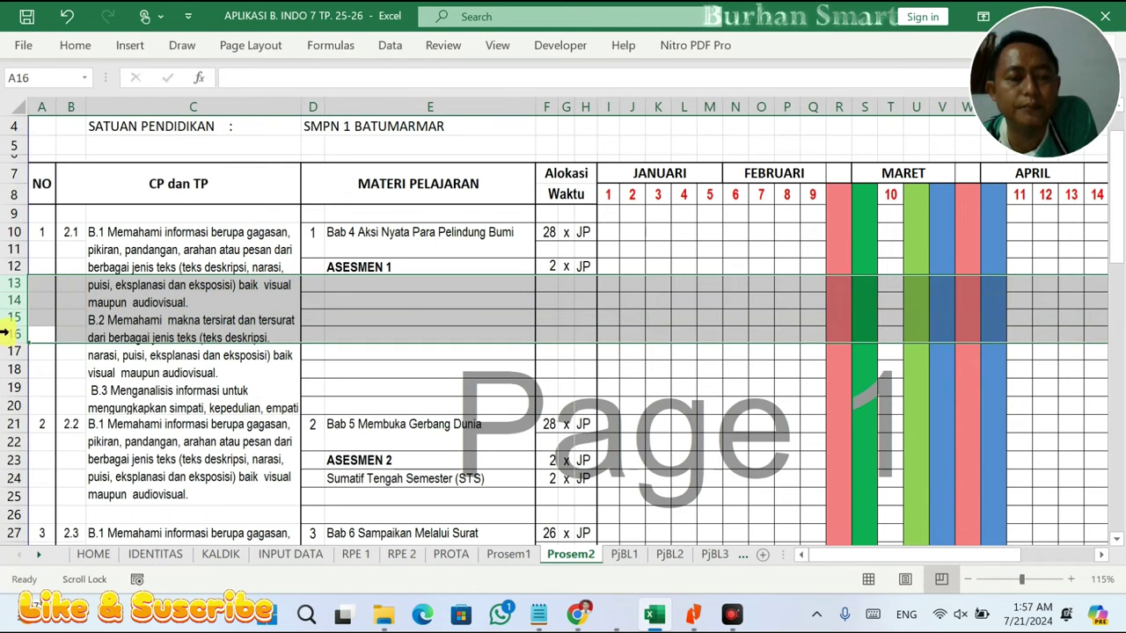
pyautogui.rightClick(25, 306)
pyautogui.click(51, 287)
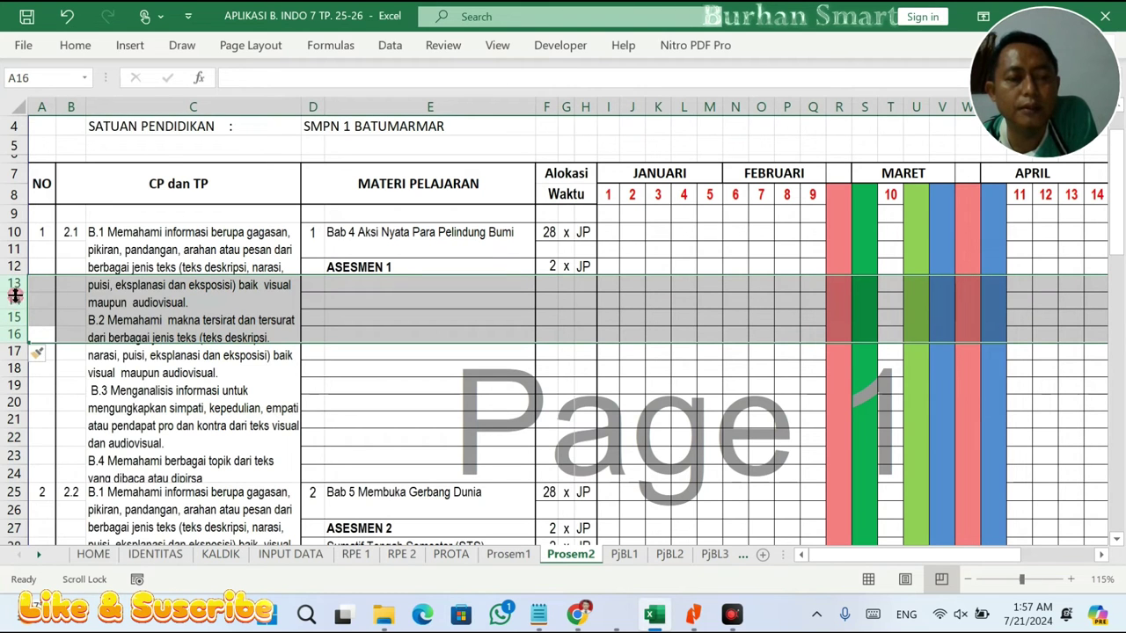
pyautogui.rightClick(11, 297)
pyautogui.click(31, 286)
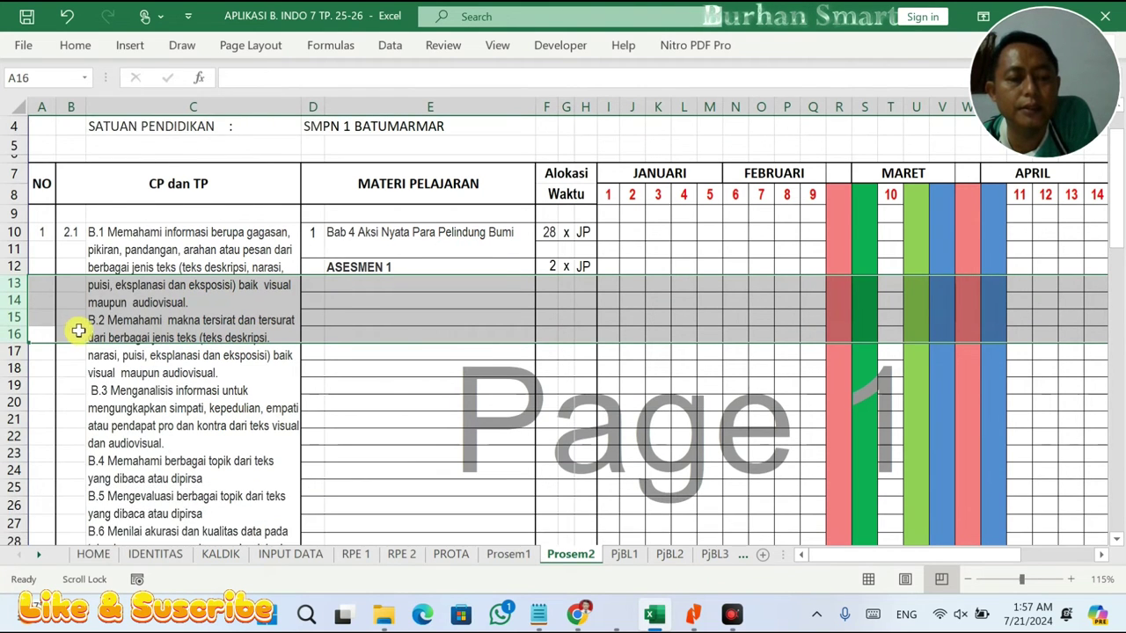
pyautogui.scroll(-2, 74, 328)
pyautogui.rightClick(26, 219)
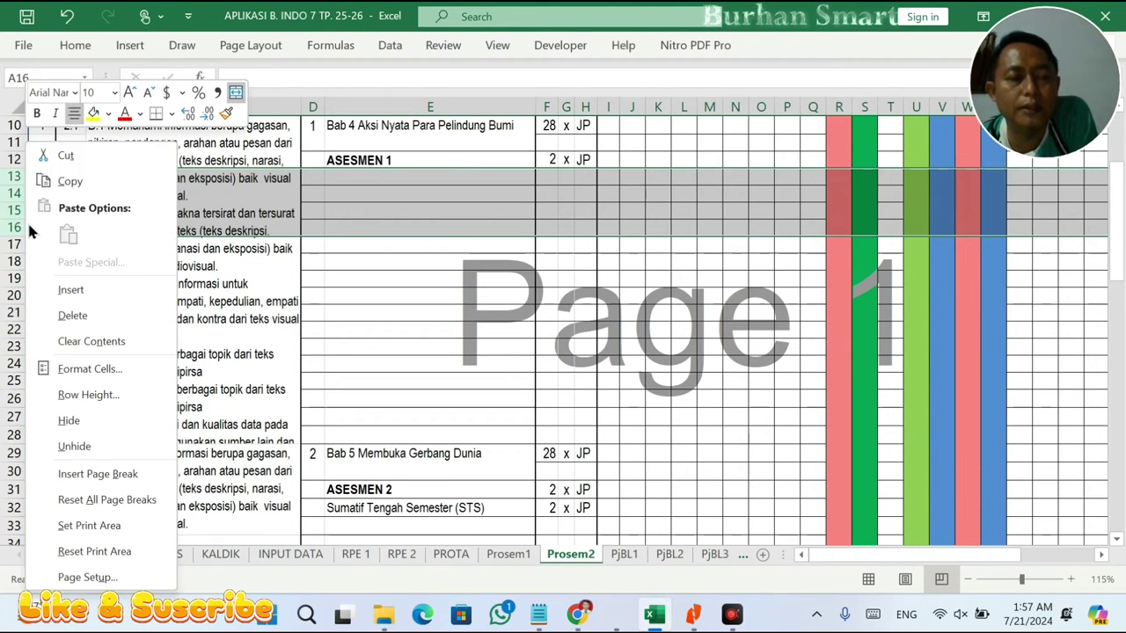
pyautogui.click(83, 290)
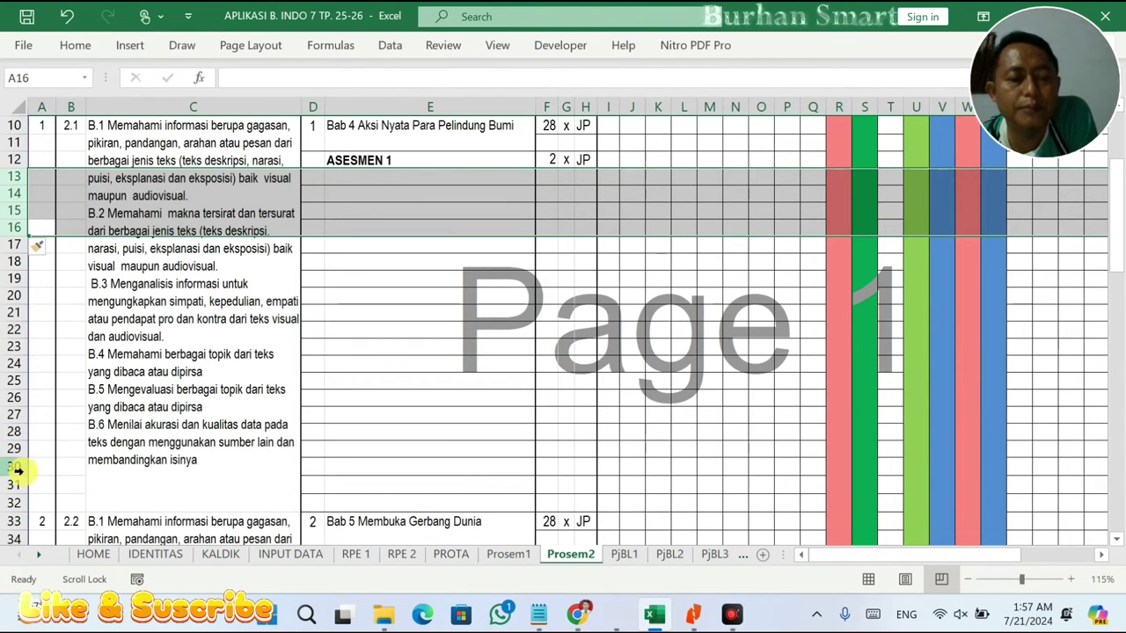
# - Try deleting the empty rows 31 and 32 together at the end of Bab 4's block
pyautogui.moveTo(17, 485); pyautogui.dragTo(17, 503)
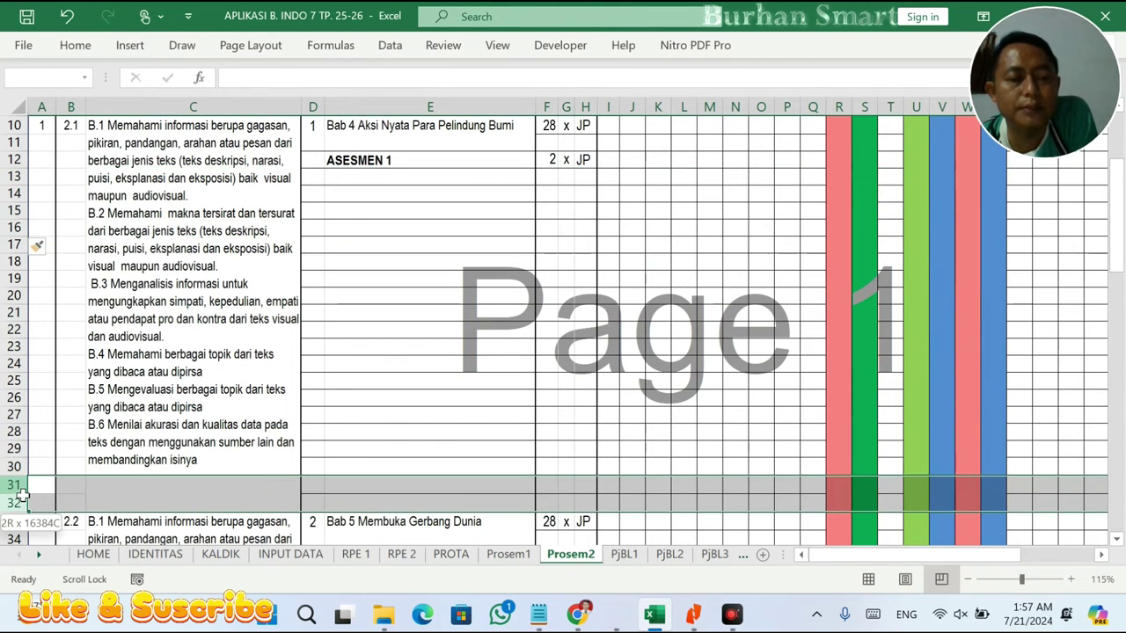
pyautogui.rightClick(19, 497)
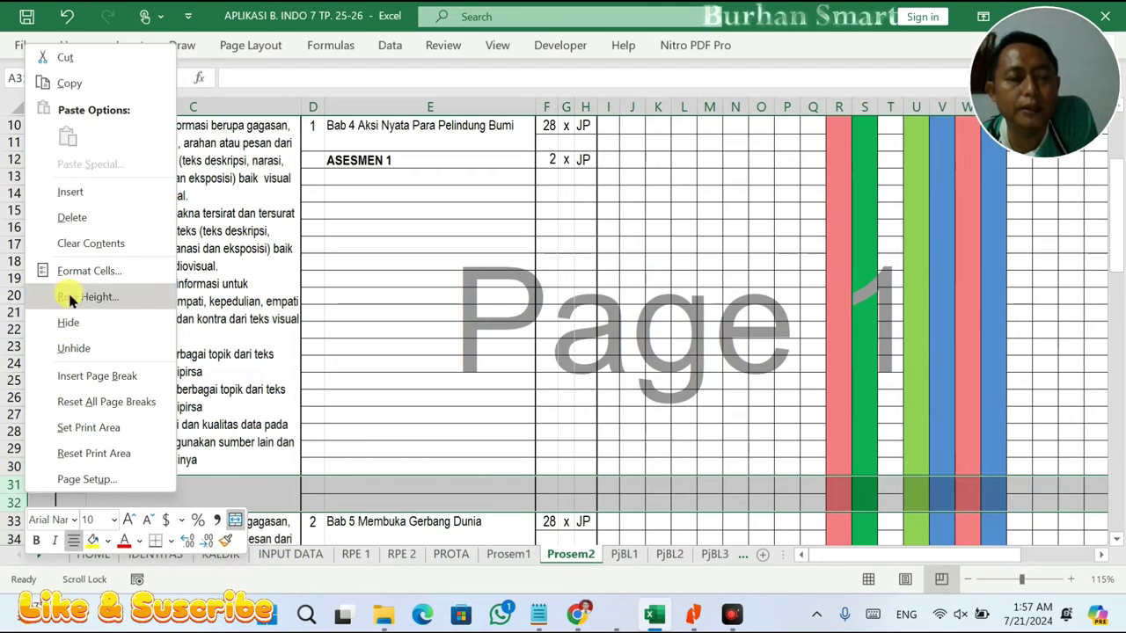
pyautogui.click(70, 220)
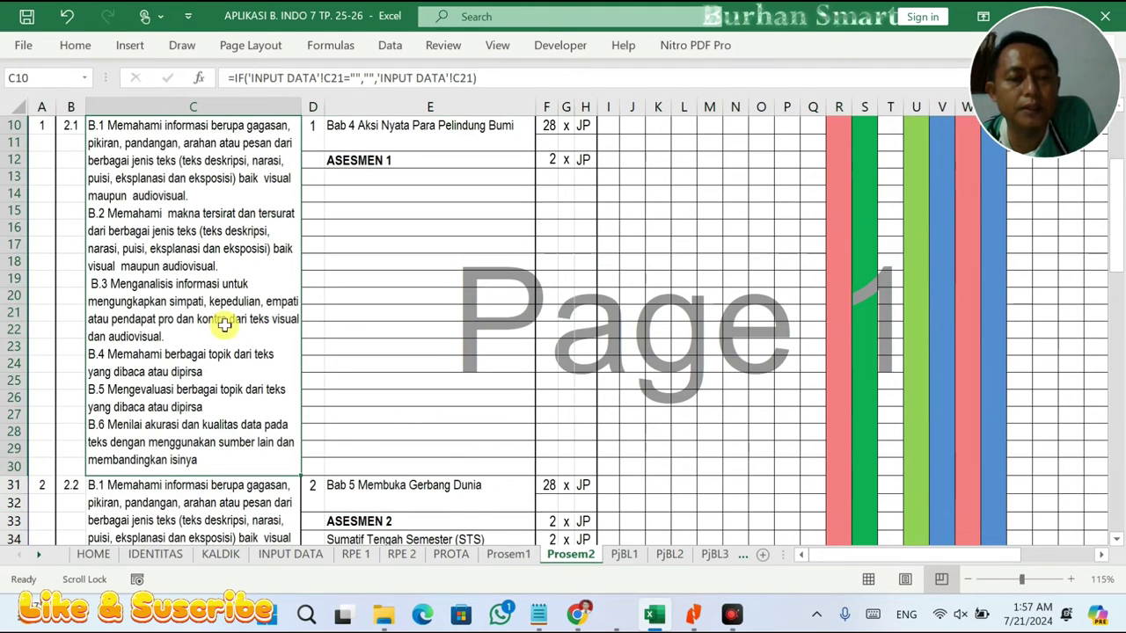
pyautogui.scroll(-4, 314, 378)
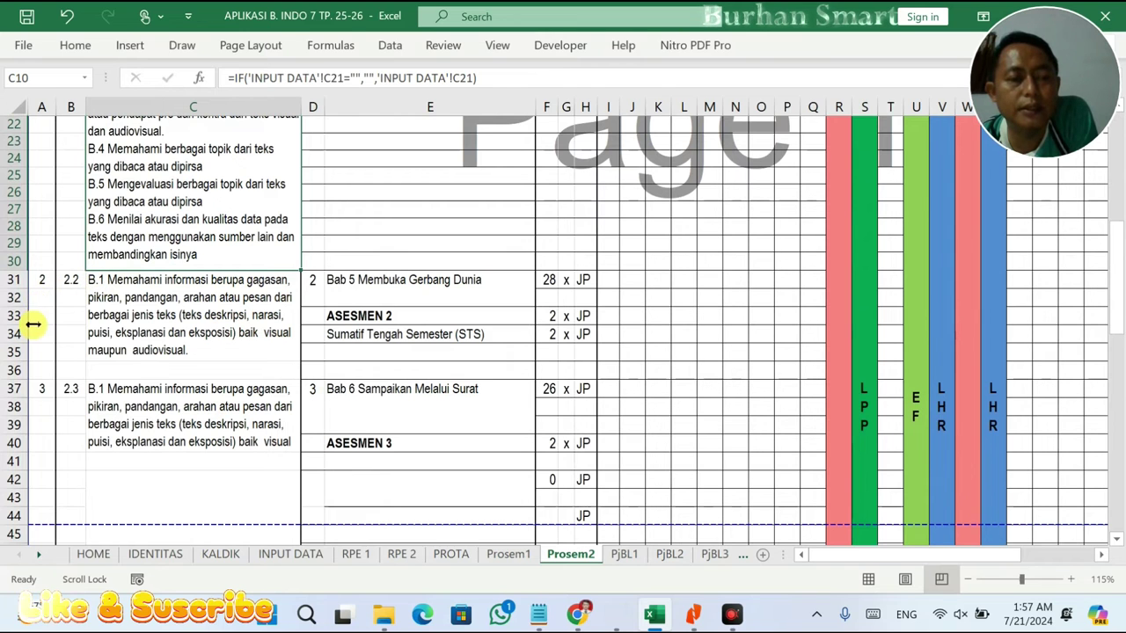
pyautogui.click(52, 281)
pyautogui.scroll(5, 58, 284)
pyautogui.hotkey('ctrl', 'z')
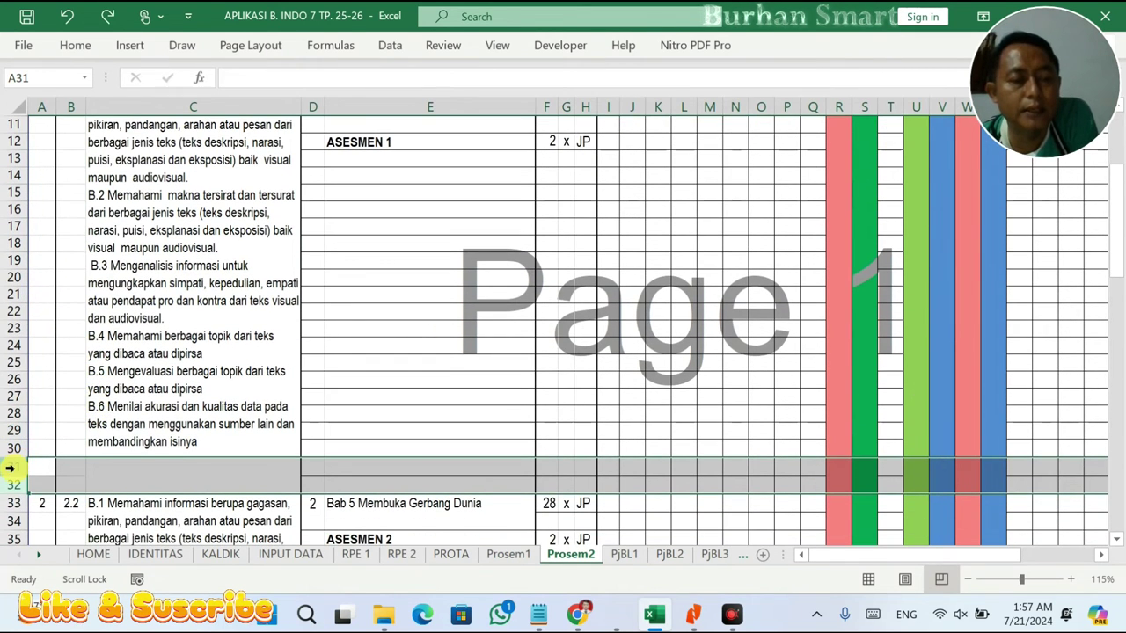
# - Delete the two surplus rows at row 31, one at a time, so Bab 4's block ends with its CP text
pyautogui.click(170, 459)
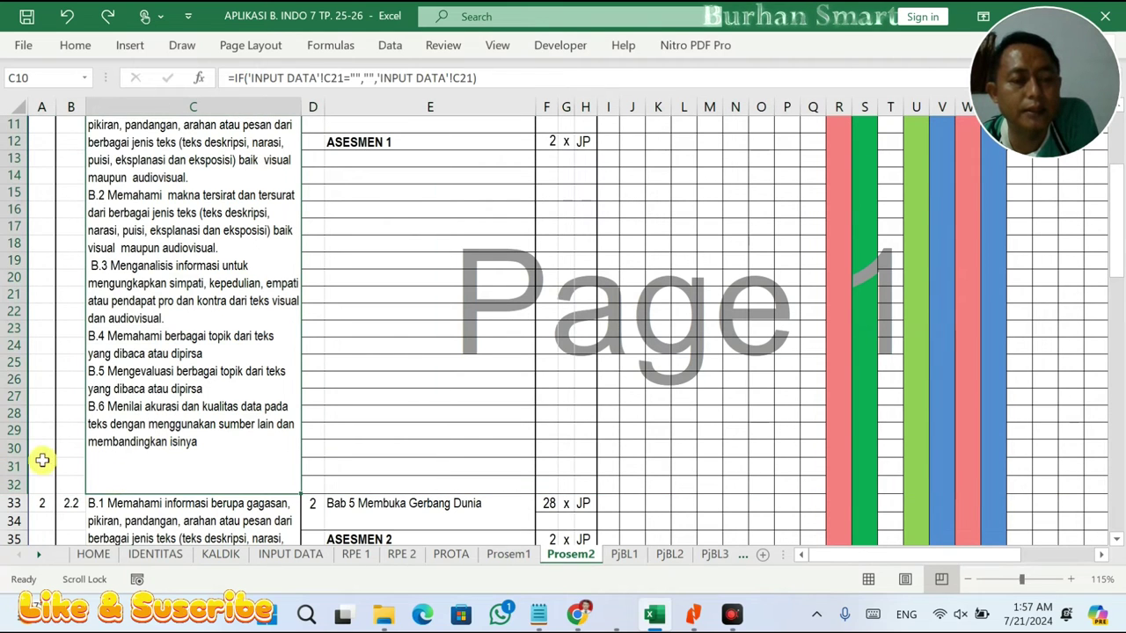
pyautogui.click(15, 467)
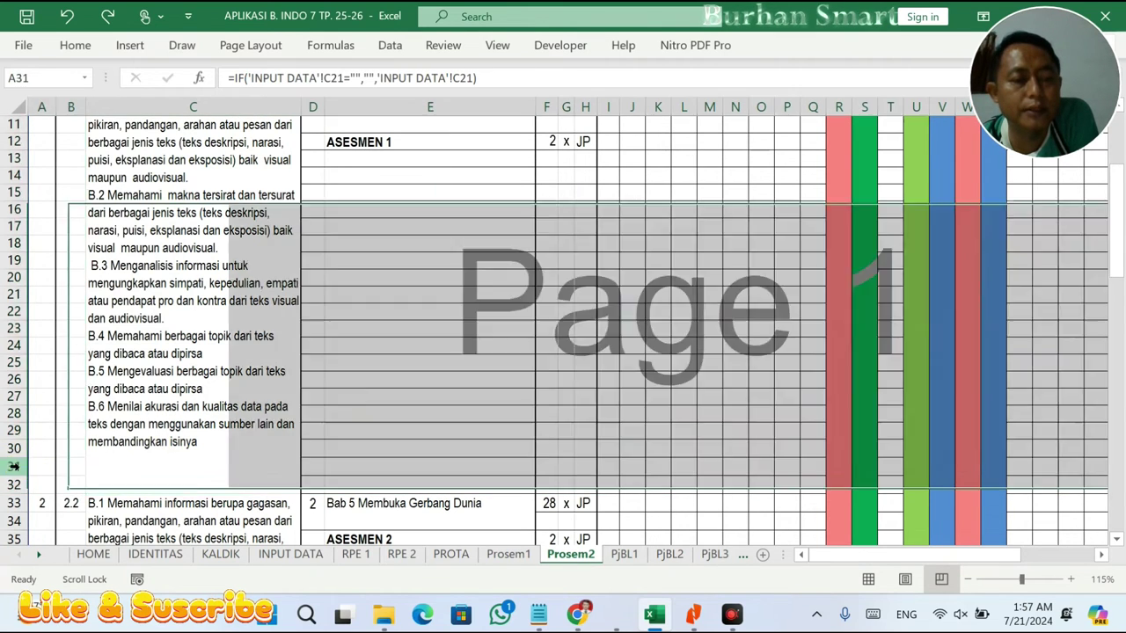
pyautogui.rightClick(16, 467)
pyautogui.click(99, 192)
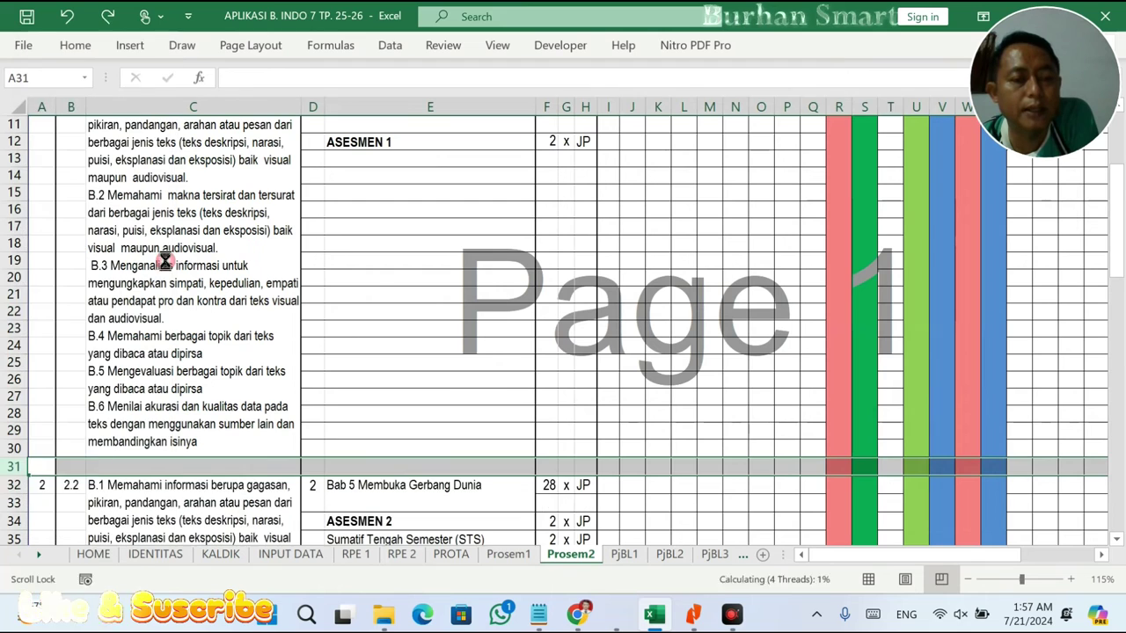
pyautogui.click(204, 425)
pyautogui.scroll(-4, 164, 451)
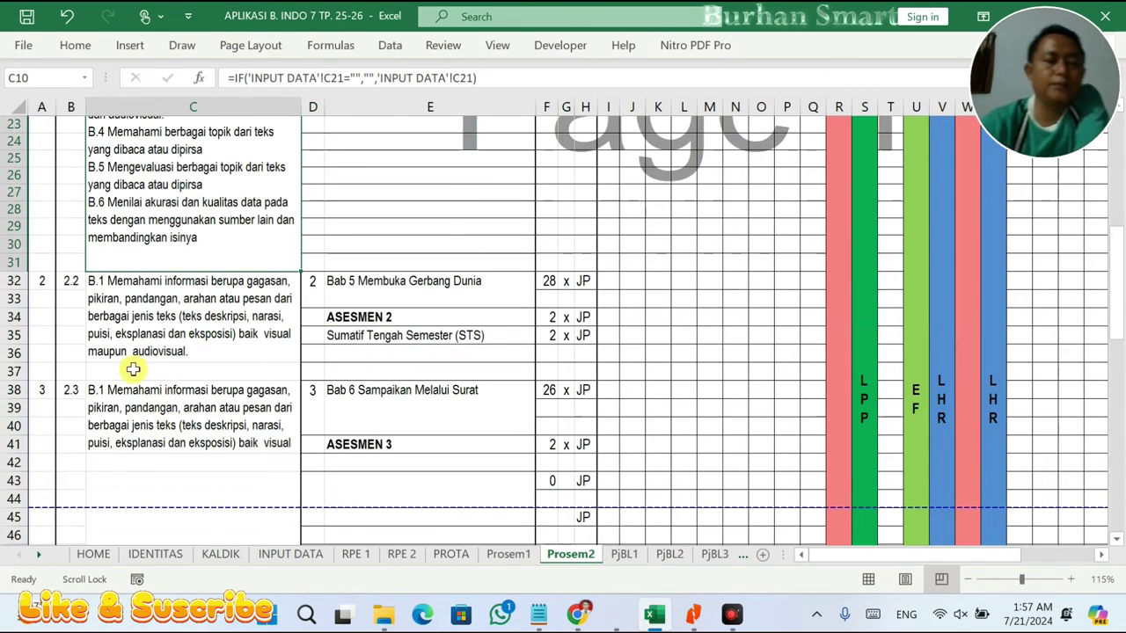
pyautogui.rightClick(22, 264)
pyautogui.click(74, 315)
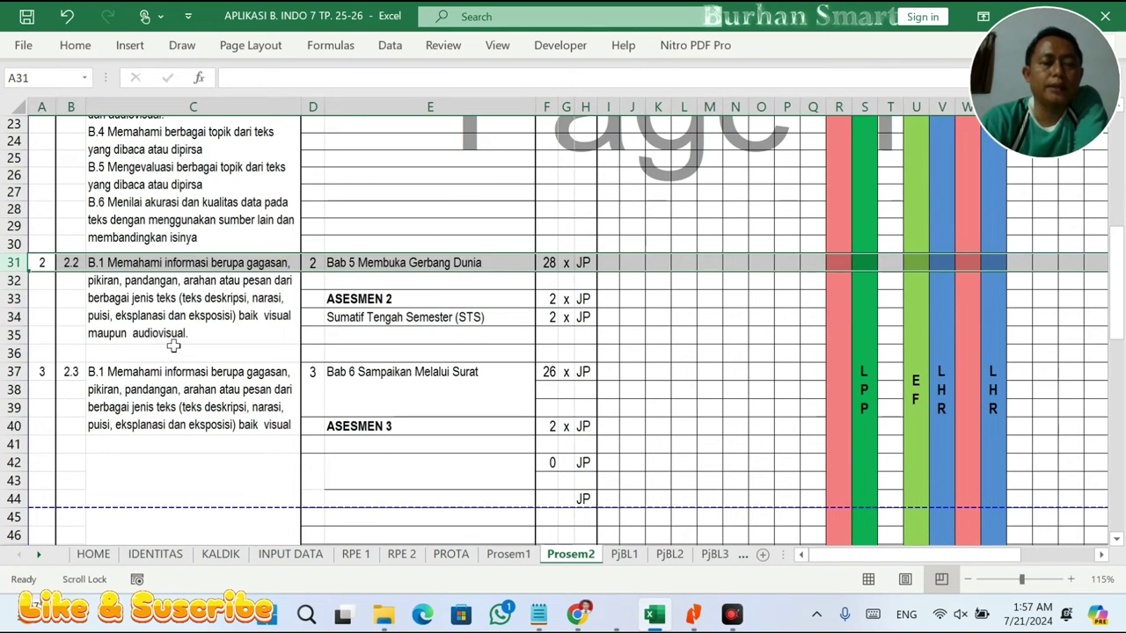
# - Insert a row at row 35 below Sumatif Tengah Semester (STS) to start extending Bab 5's block
pyautogui.click(112, 344)
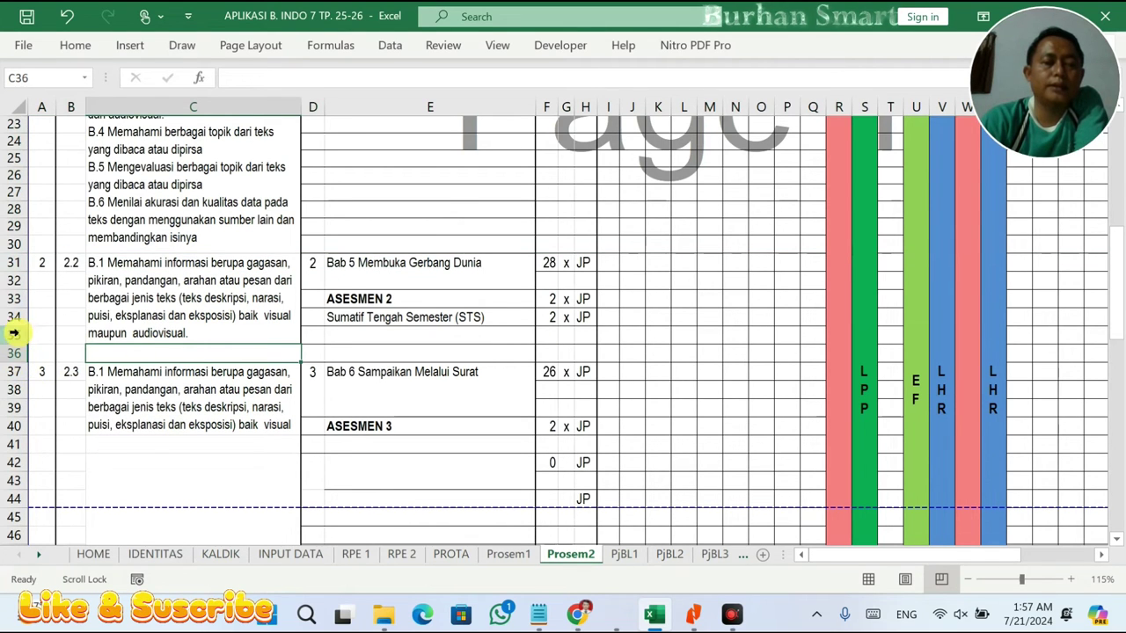
pyautogui.moveTo(7, 335)
pyautogui.mouseDown()
pyautogui.moveTo(7, 264)
pyautogui.moveTo(3, 343)
pyautogui.mouseUp()
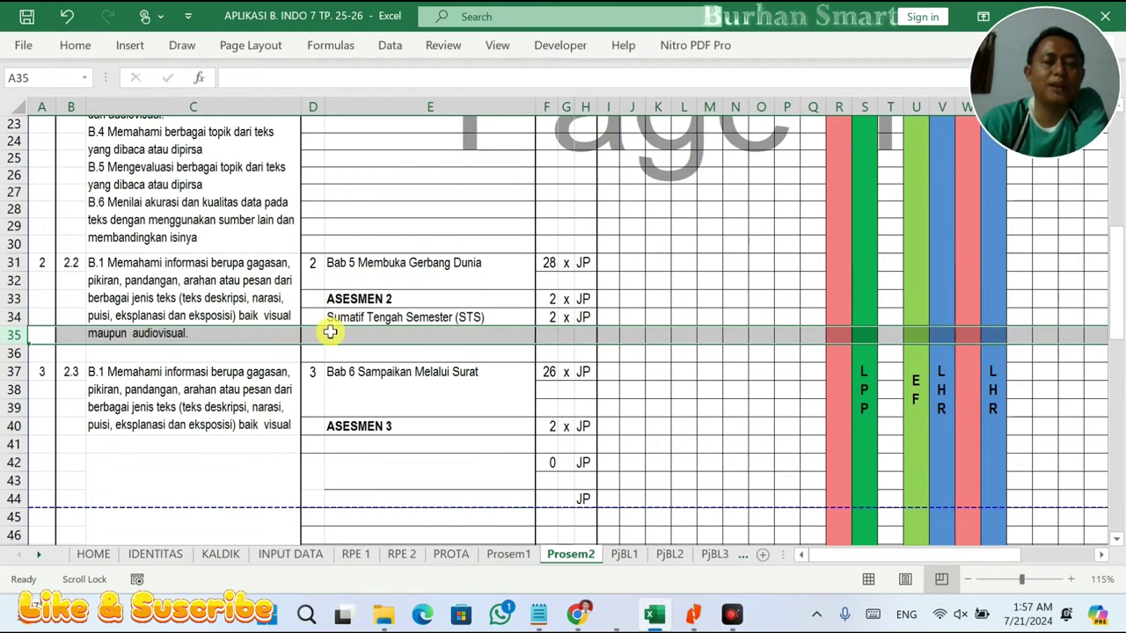
pyautogui.rightClick(16, 335)
pyautogui.click(61, 289)
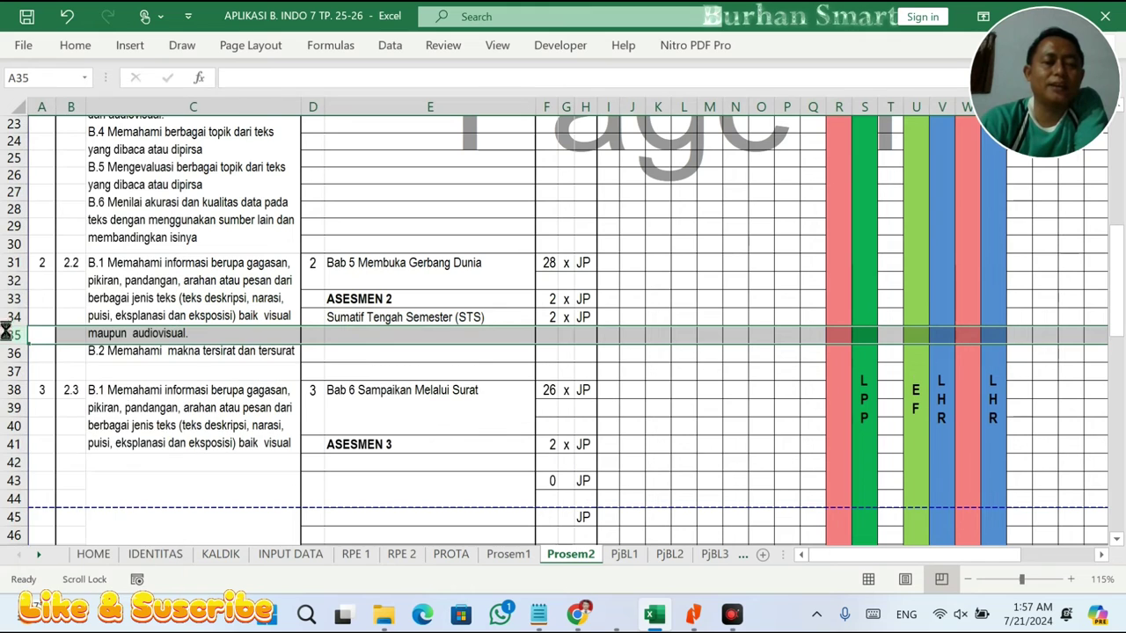
pyautogui.rightClick(12, 343)
pyautogui.click(63, 315)
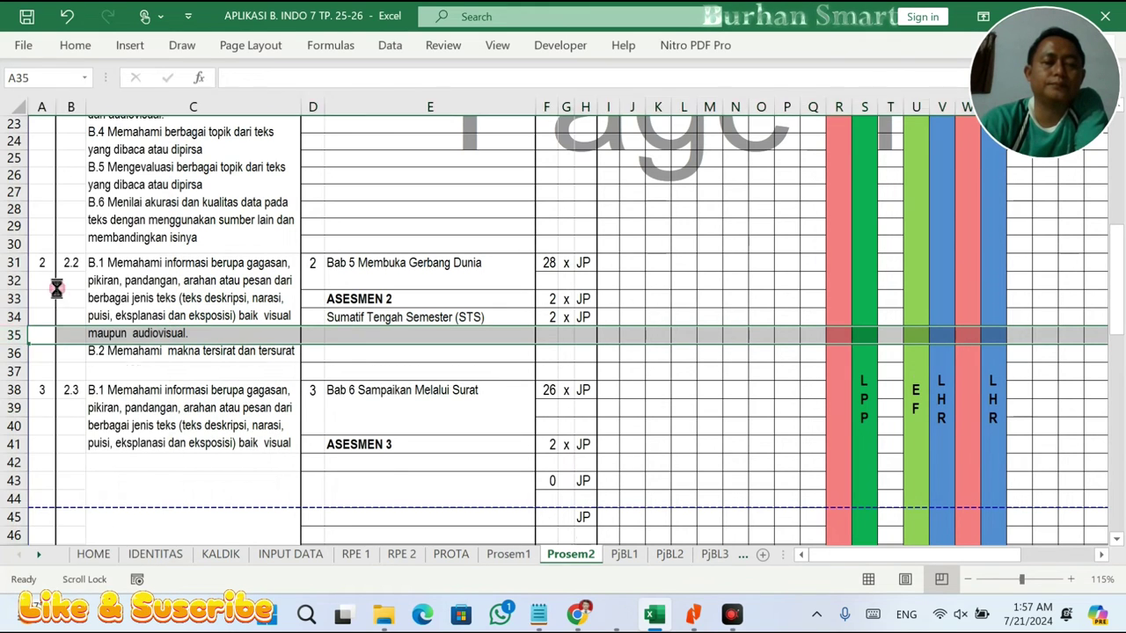
# - Insert further groups of rows from row 35 so Bab 5's cell fits its whole CP text from B.1 to B.6
pyautogui.moveTo(10, 336); pyautogui.dragTo(12, 438)
pyautogui.rightClick(12, 371)
pyautogui.click(57, 288)
pyautogui.rightClick(13, 438)
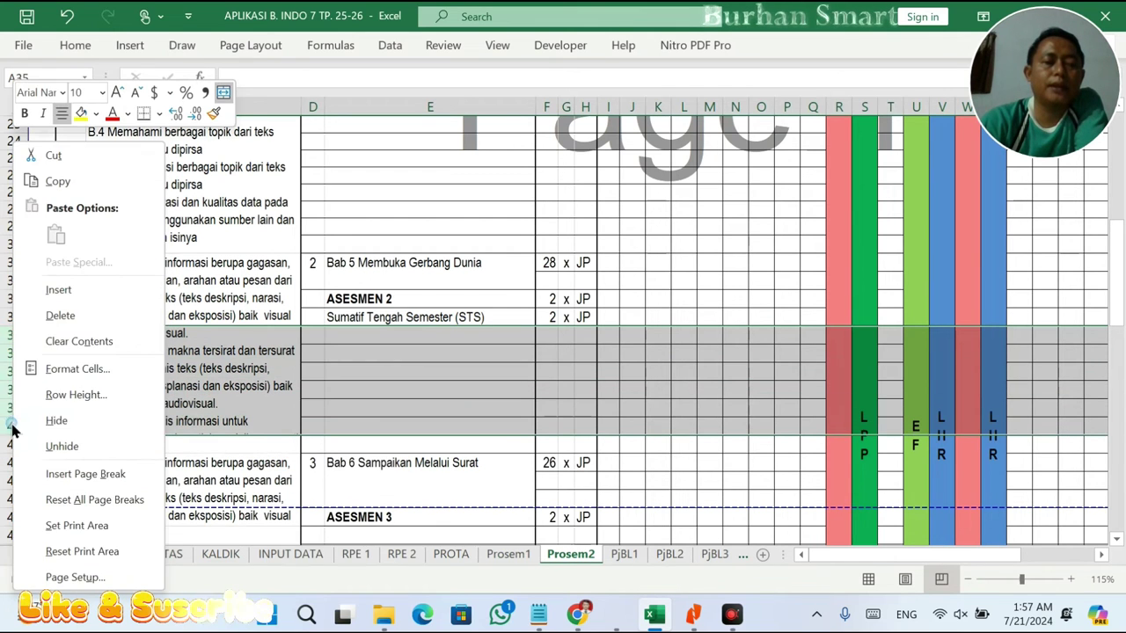
pyautogui.click(53, 315)
pyautogui.moveTo(16, 334); pyautogui.dragTo(12, 500)
pyautogui.rightClick(12, 500)
pyautogui.press('Escape')
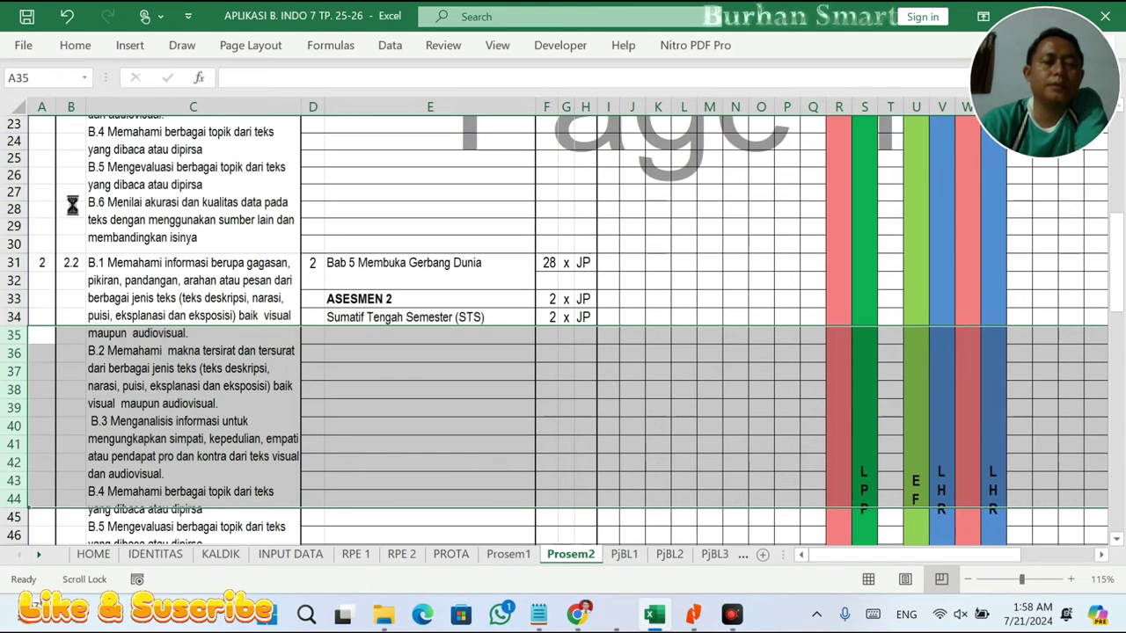
pyautogui.click(175, 264)
pyautogui.scroll(-3, 199, 328)
pyautogui.scroll(-2, 170, 337)
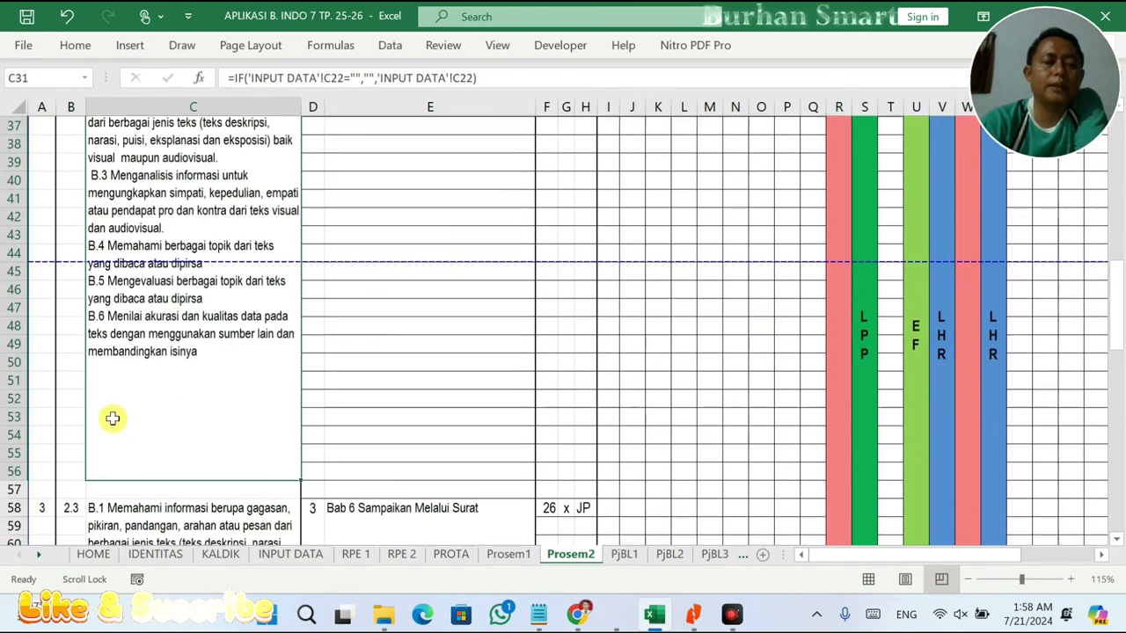
# - Delete the surplus rows 50 to 56 below Bab 5's CP text and leave cell M42 empty
pyautogui.moveTo(16, 352); pyautogui.dragTo(8, 457)
pyautogui.rightClick(9, 458)
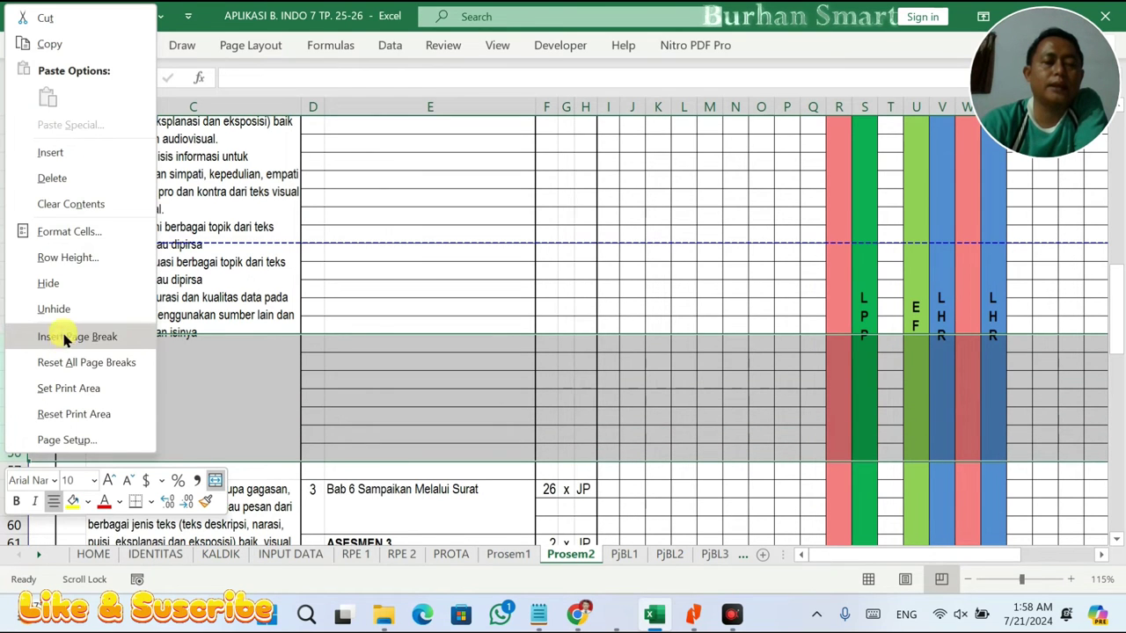
pyautogui.click(53, 178)
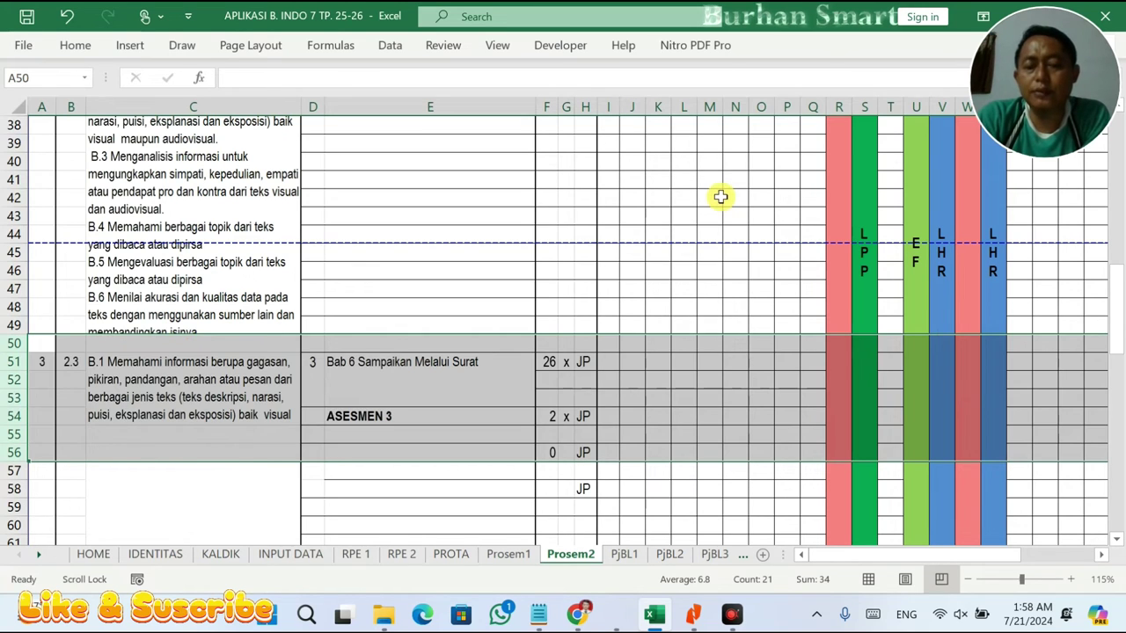
pyautogui.click(720, 197)
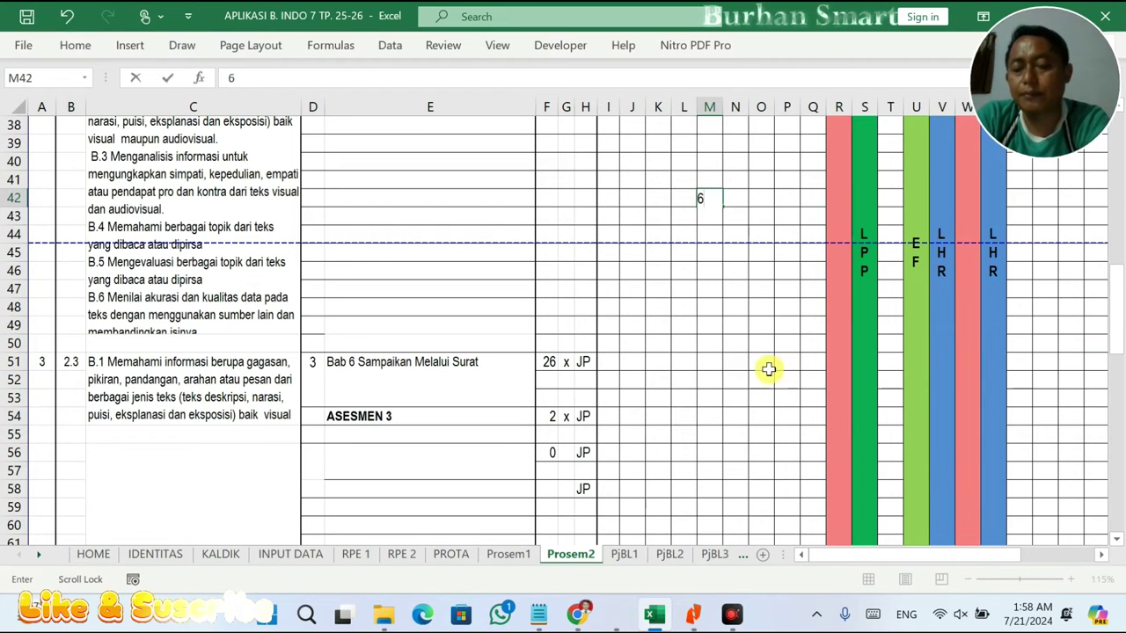
pyautogui.click(758, 415)
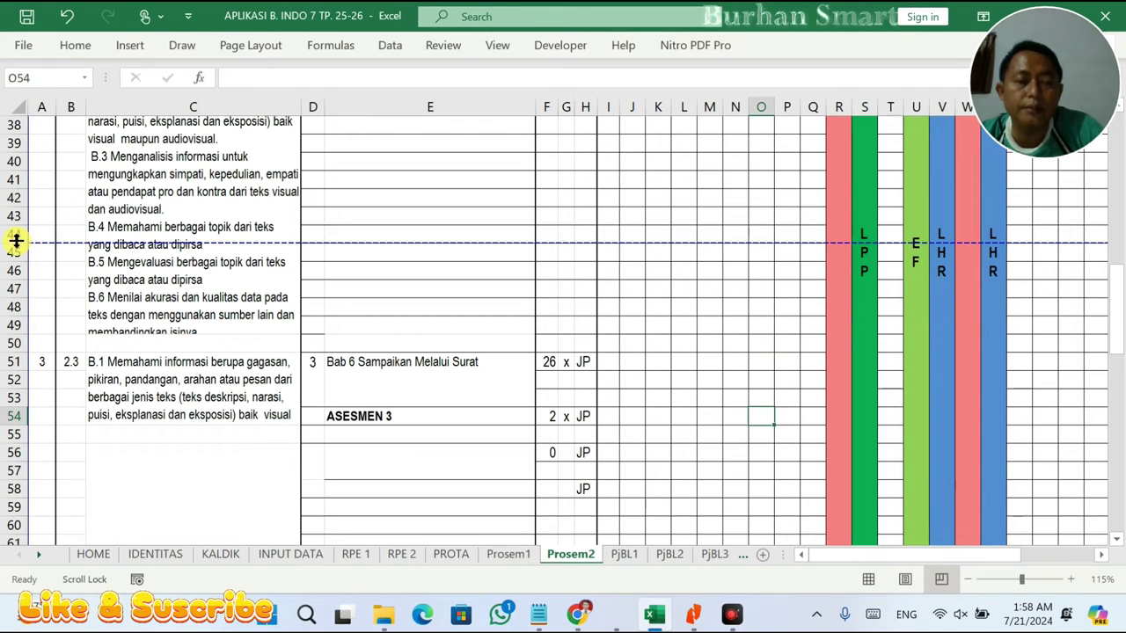
# - Insert five rows at row 44 within Bab 5's block to give its CP text more room
pyautogui.moveTo(10, 238); pyautogui.dragTo(4, 305)
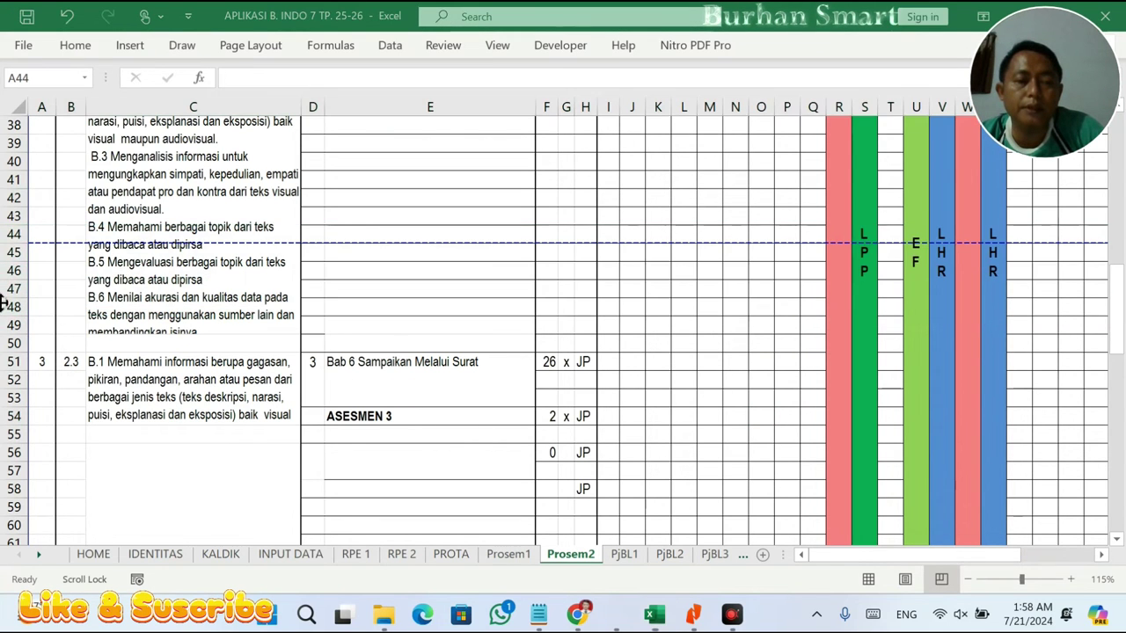
pyautogui.rightClick(21, 252)
pyautogui.click(70, 289)
pyautogui.click(146, 297)
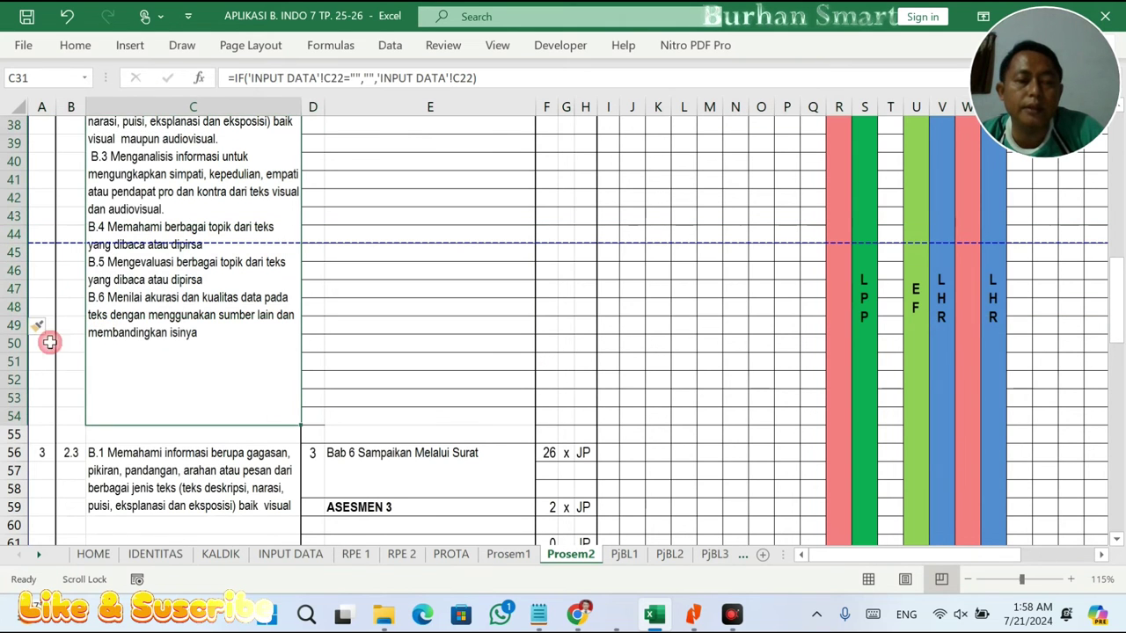
# - Delete rows 50 to 54 at the end of Bab 5's block
pyautogui.moveTo(12, 345); pyautogui.dragTo(12, 415)
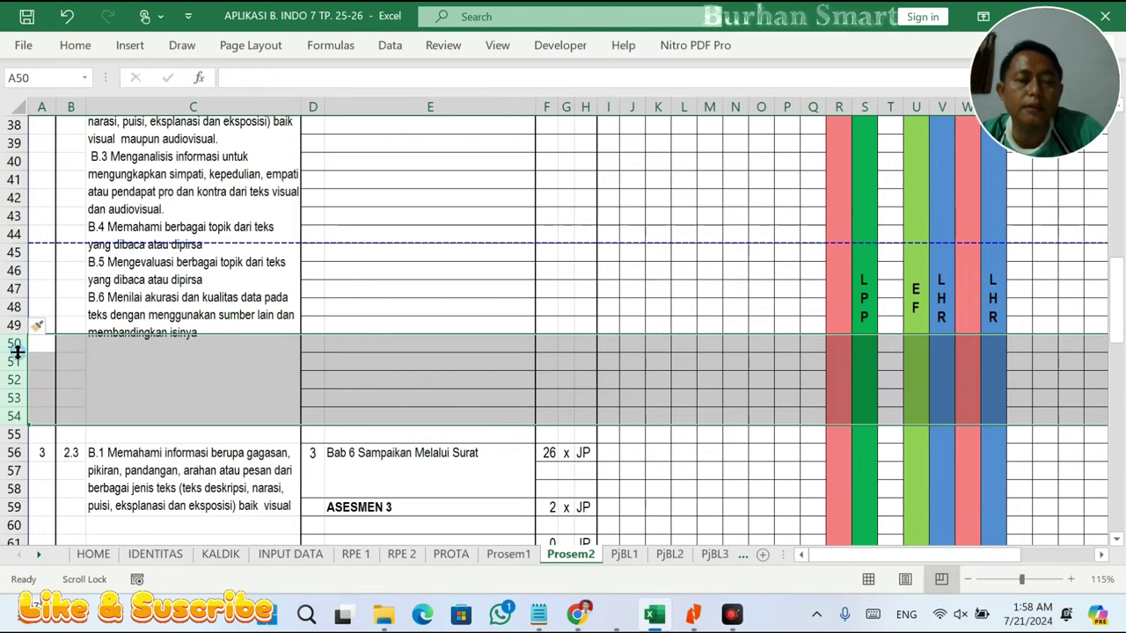
pyautogui.rightClick(13, 358)
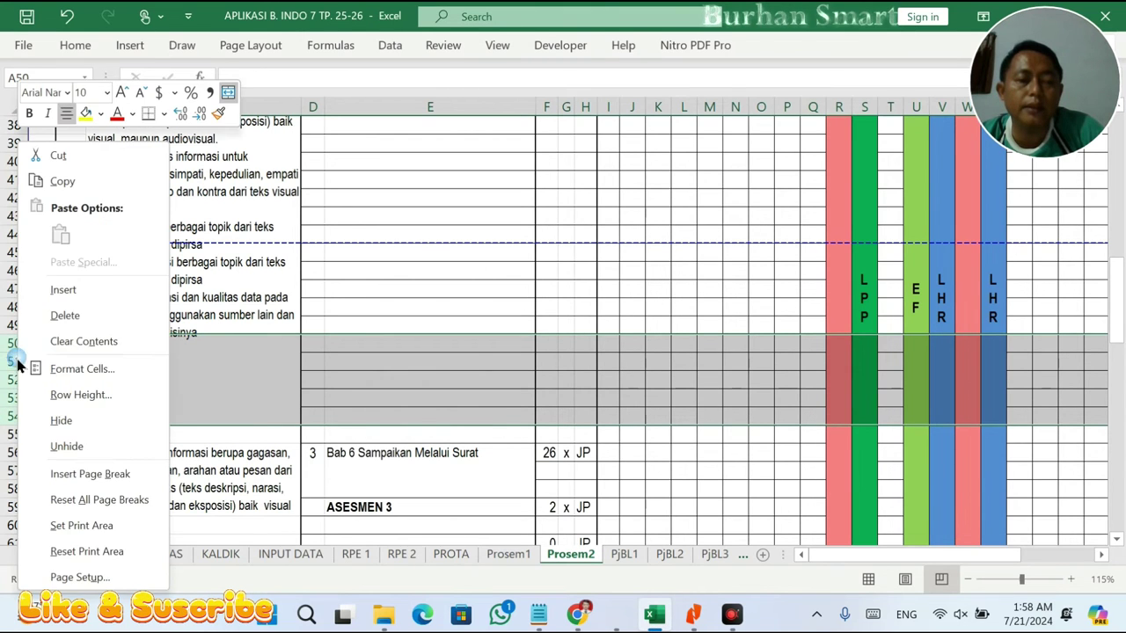
pyautogui.click(62, 315)
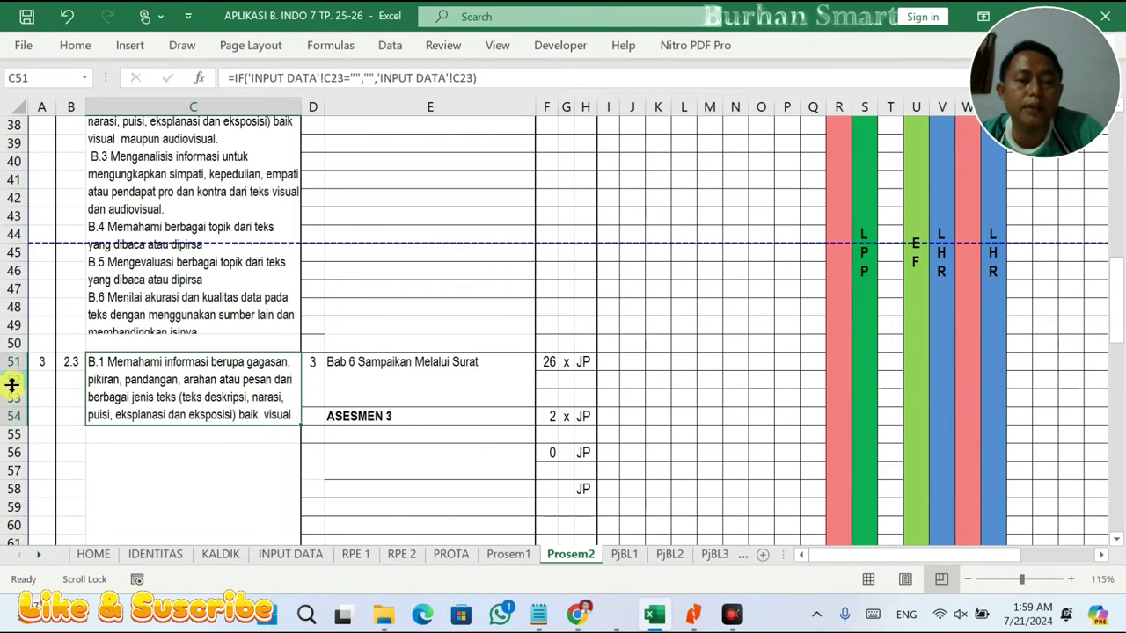
pyautogui.rightClick(12, 416)
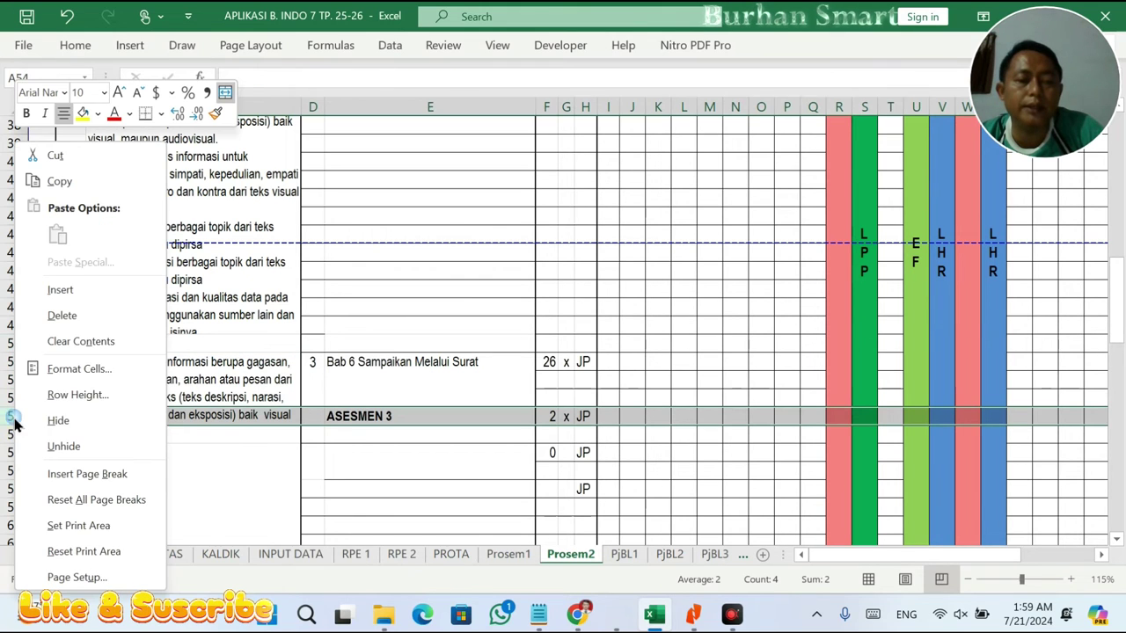
pyautogui.click(57, 290)
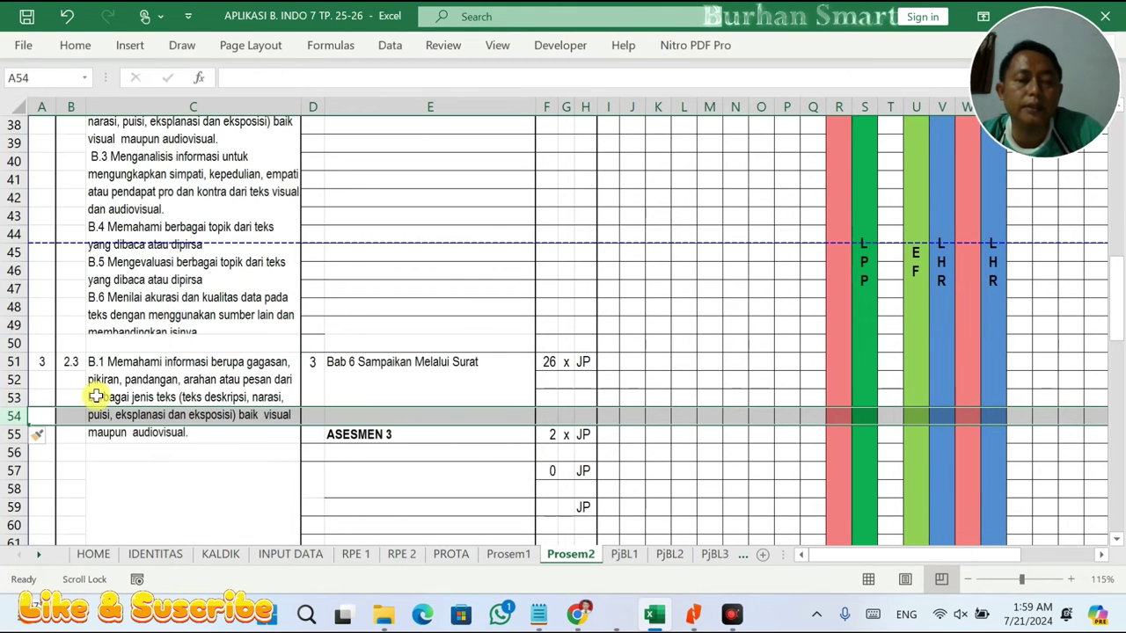
pyautogui.hotkey('ctrl', 'z')
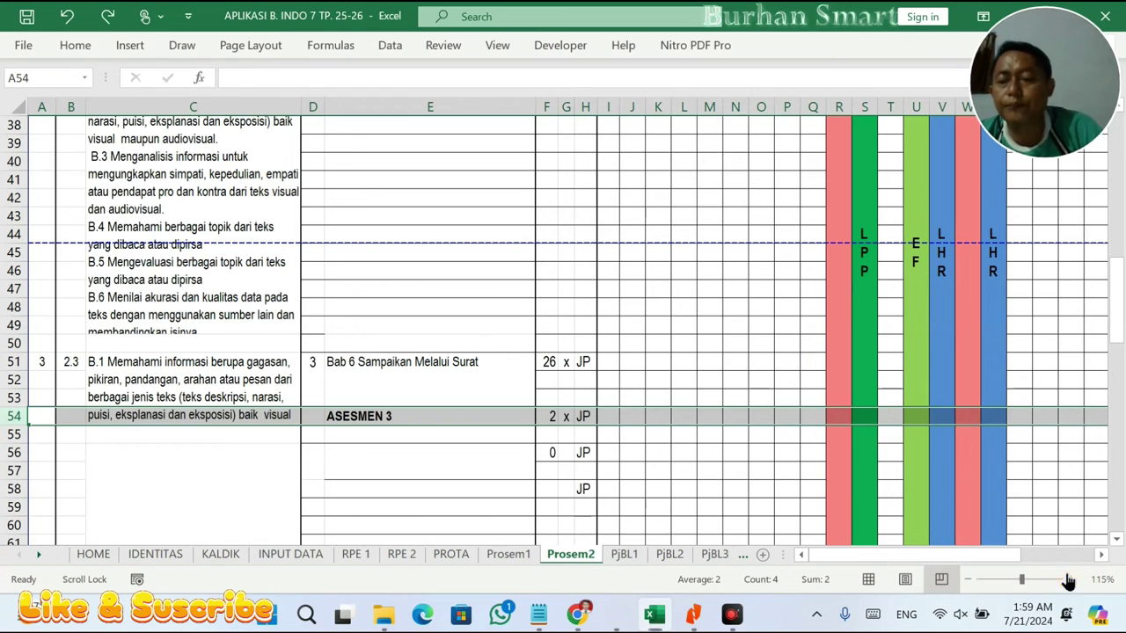
# - Insert one row at row 49 in Bab 5's block so the CP text fits through the end of B.6
pyautogui.rightClick(14, 324)
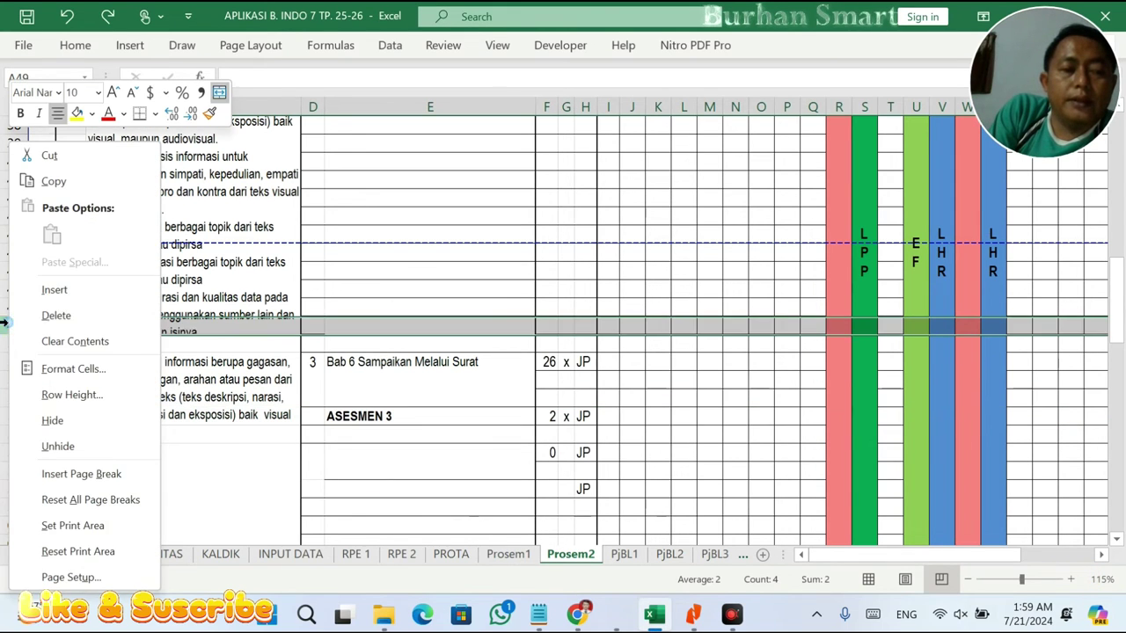
pyautogui.click(46, 293)
pyautogui.click(154, 328)
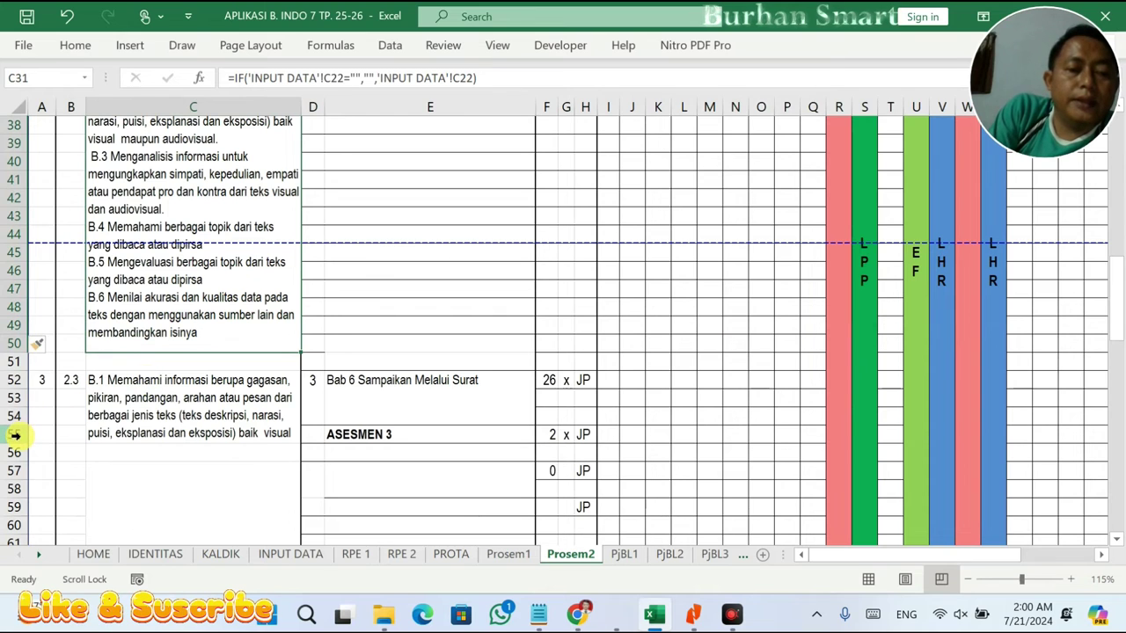
# - Insert one row at row 55, directly above ASESMEN 3 in Bab 6's block
pyautogui.moveTo(164, 427); pyautogui.dragTo(165, 447)
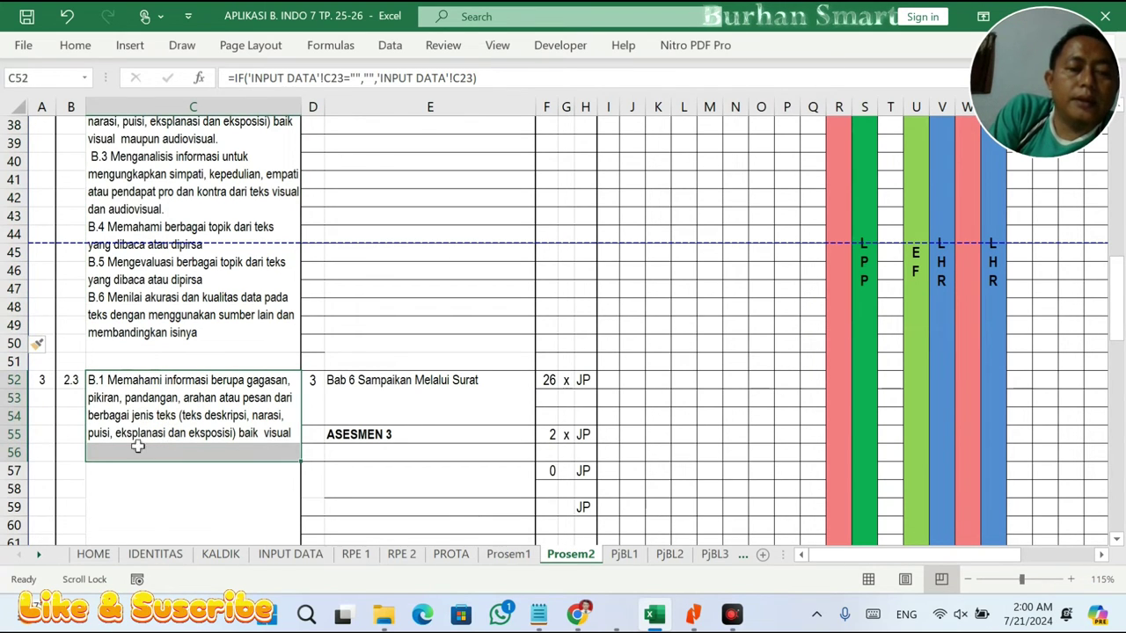
pyautogui.click(19, 435)
pyautogui.rightClick(19, 434)
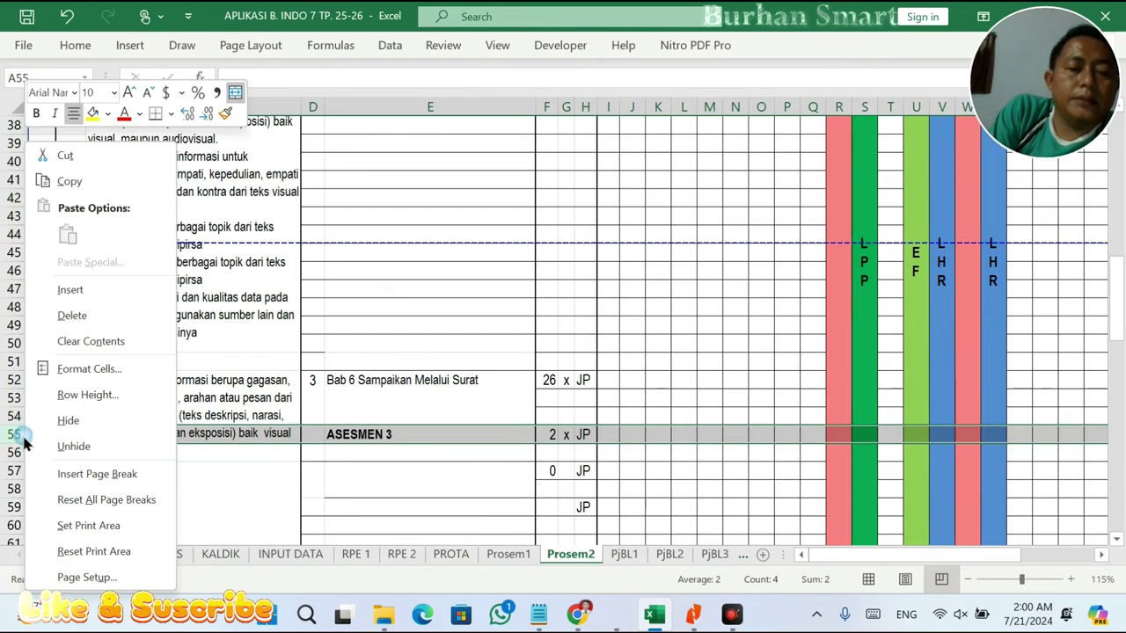
pyautogui.click(55, 292)
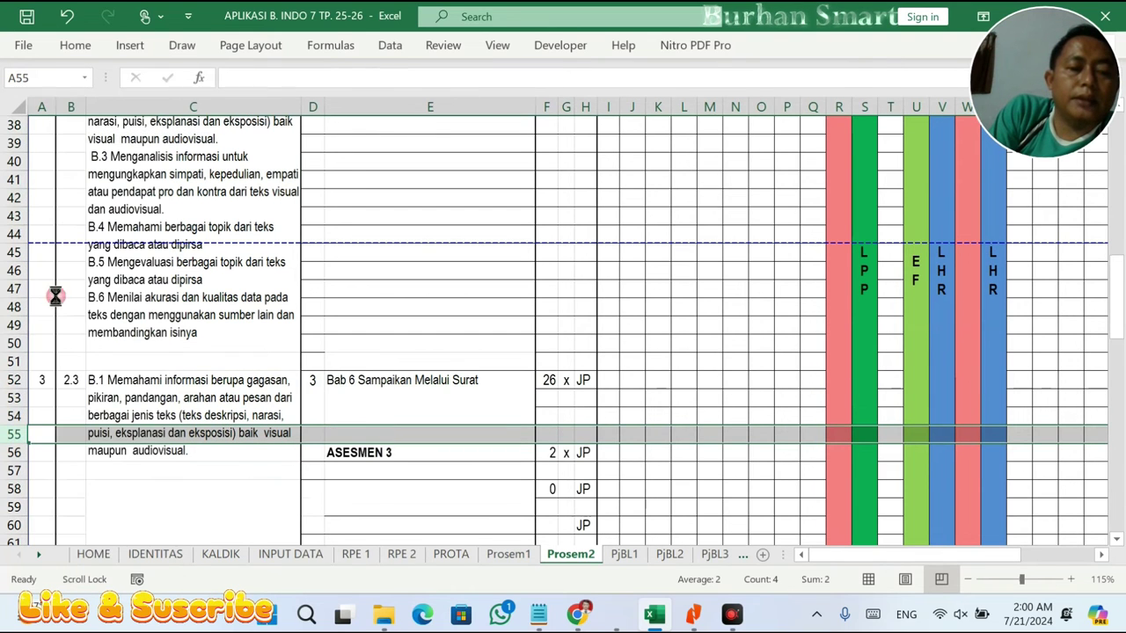
# - Place the ASESMEN 3 entry with its 2 x JP hours in row 55 and leave cell E56 blank
pyautogui.click(351, 456)
pyautogui.moveTo(541, 453); pyautogui.dragTo(584, 453)
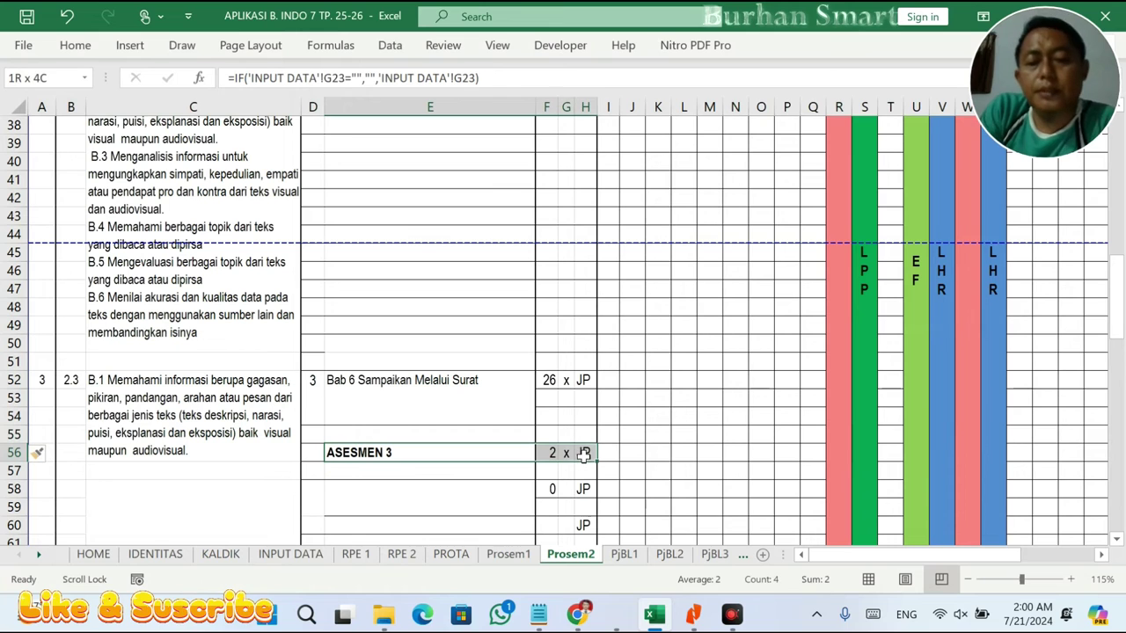
pyautogui.hotkey('ctrl', 'c')
pyautogui.click(335, 431)
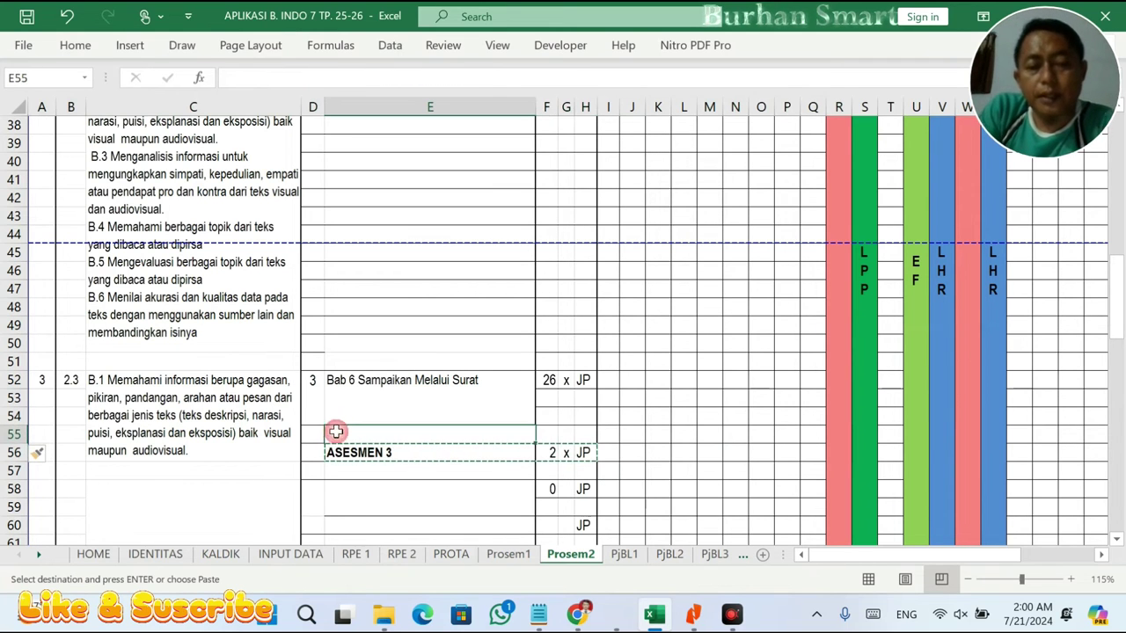
pyautogui.hotkey('ctrl', 'v')
pyautogui.click(411, 473)
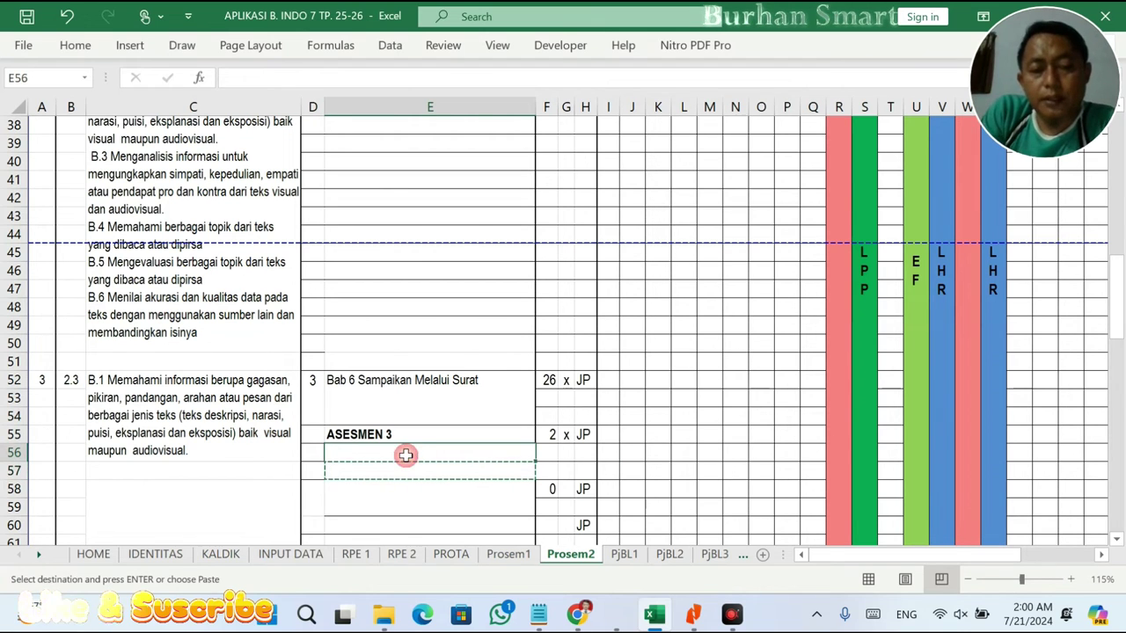
pyautogui.hotkey('ctrl', 'v')
pyautogui.click(616, 458)
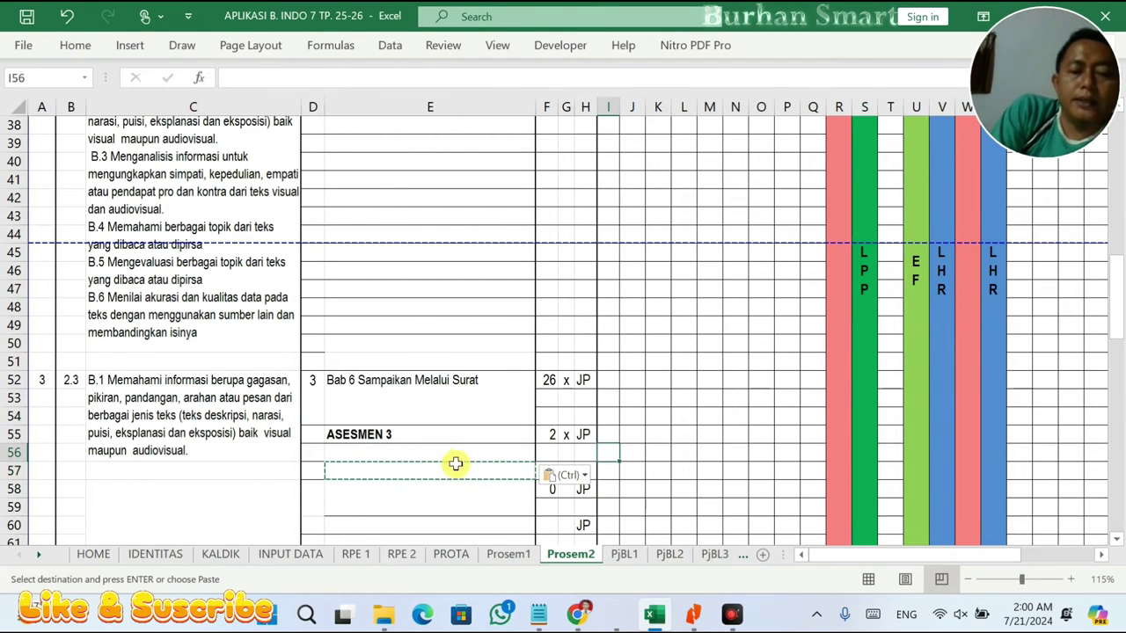
pyautogui.click(418, 472)
pyautogui.click(443, 452)
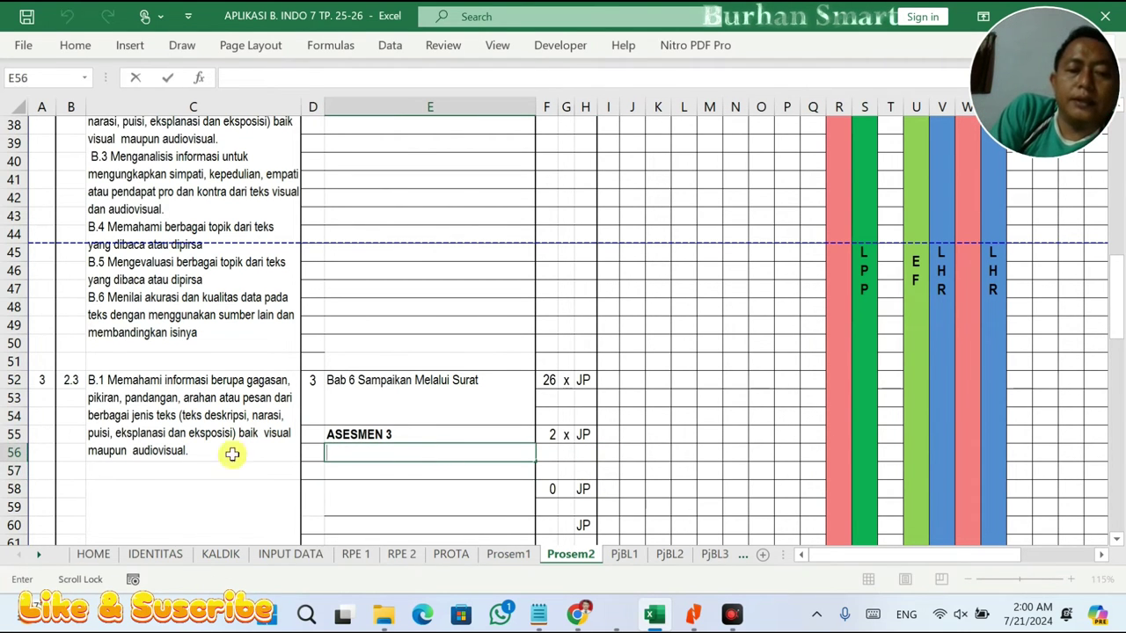
pyautogui.press('Escape')
# - Insert rows at row 56 below ASESMEN 3 in growing batches of one, two and four
pyautogui.click(185, 450)
pyautogui.click(26, 453)
pyautogui.rightClick(26, 453)
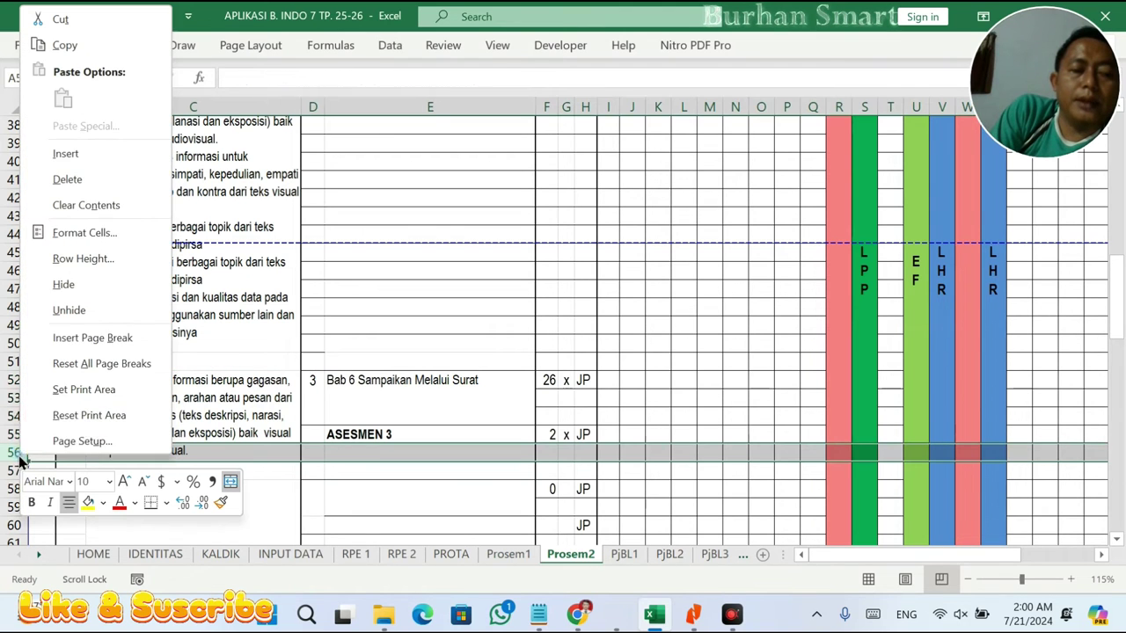
pyautogui.click(79, 156)
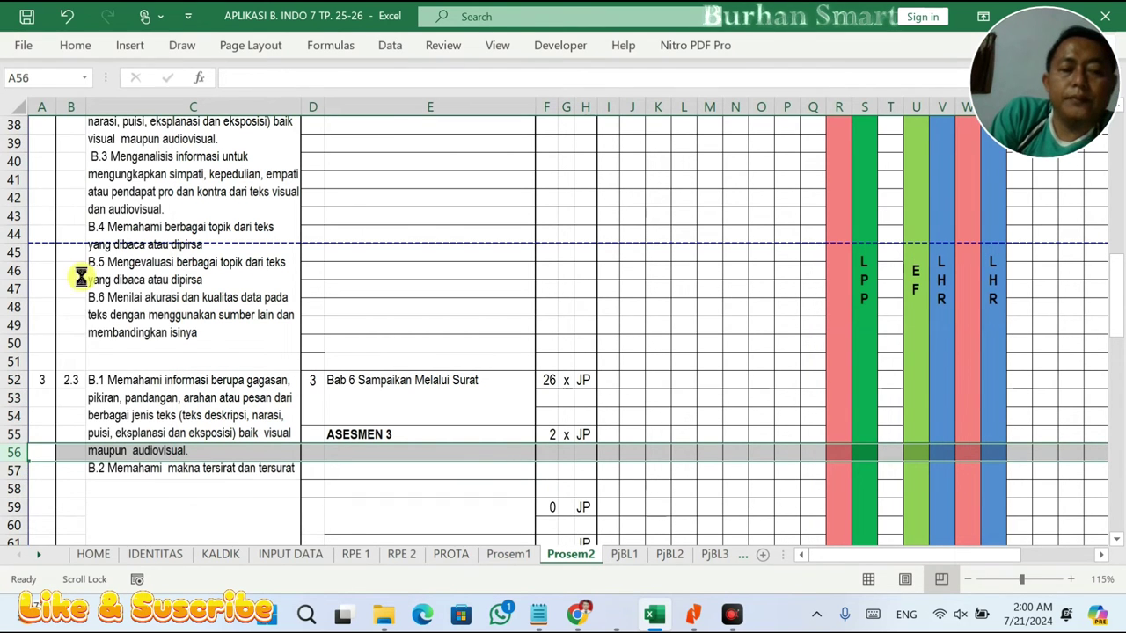
pyautogui.moveTo(17, 452); pyautogui.dragTo(18, 469)
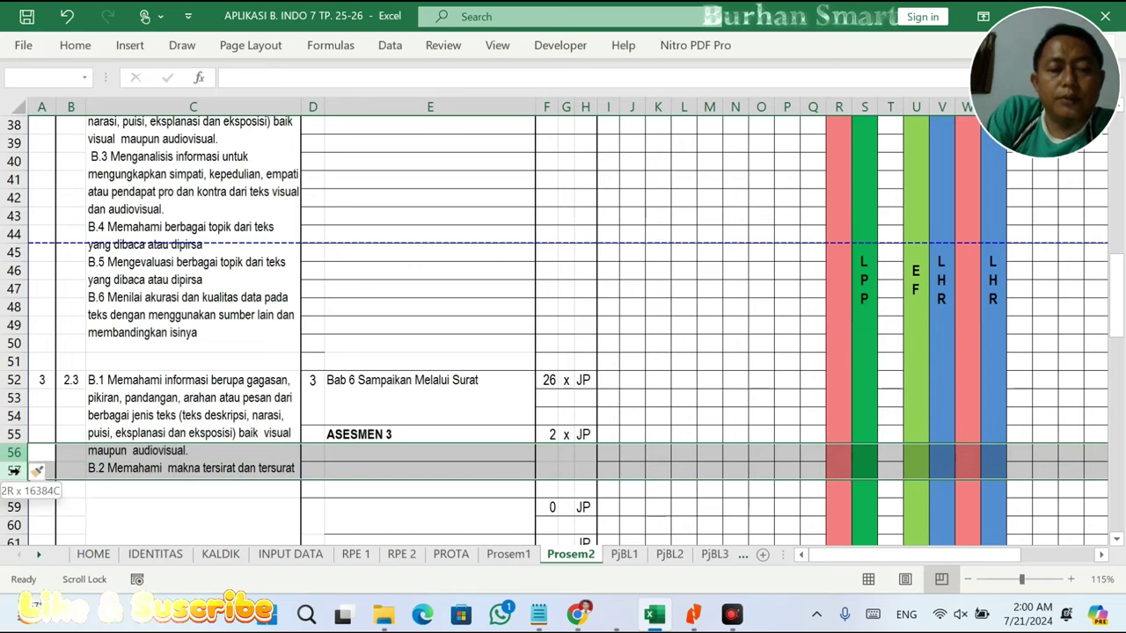
pyautogui.rightClick(18, 468)
pyautogui.click(96, 168)
pyautogui.moveTo(27, 450); pyautogui.dragTo(19, 506)
pyautogui.rightClick(20, 505)
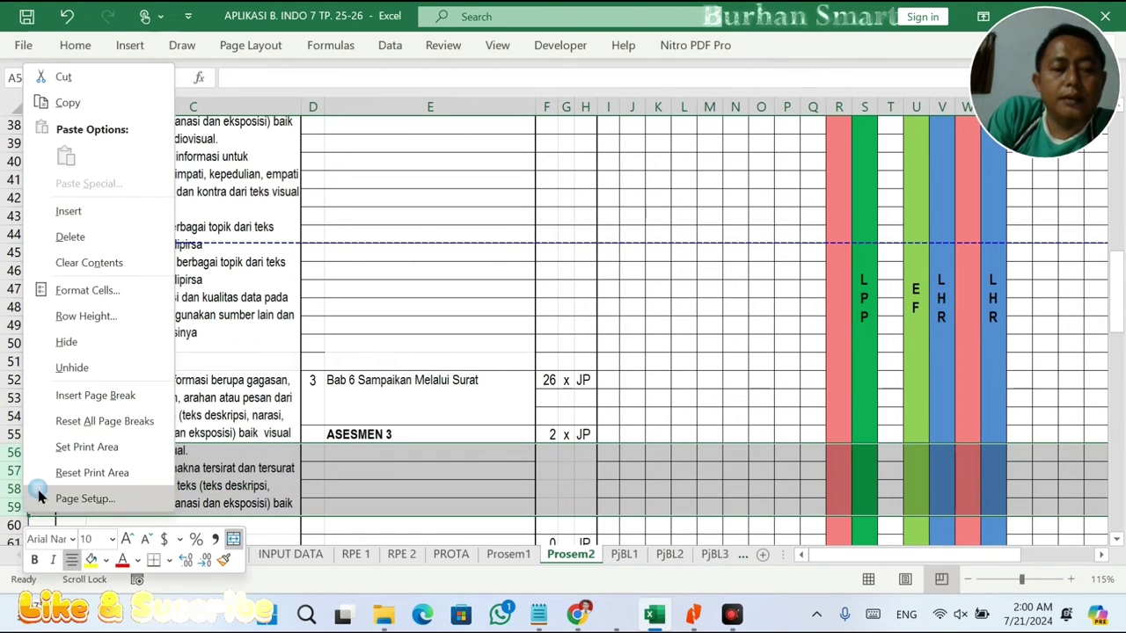
pyautogui.click(88, 214)
# - Insert further batches of eight rows at row 56 so Bab 6's cell fits its whole CP text from B.1 to B.6
pyautogui.moveTo(14, 453); pyautogui.dragTo(14, 261)
pyautogui.rightClick(14, 260)
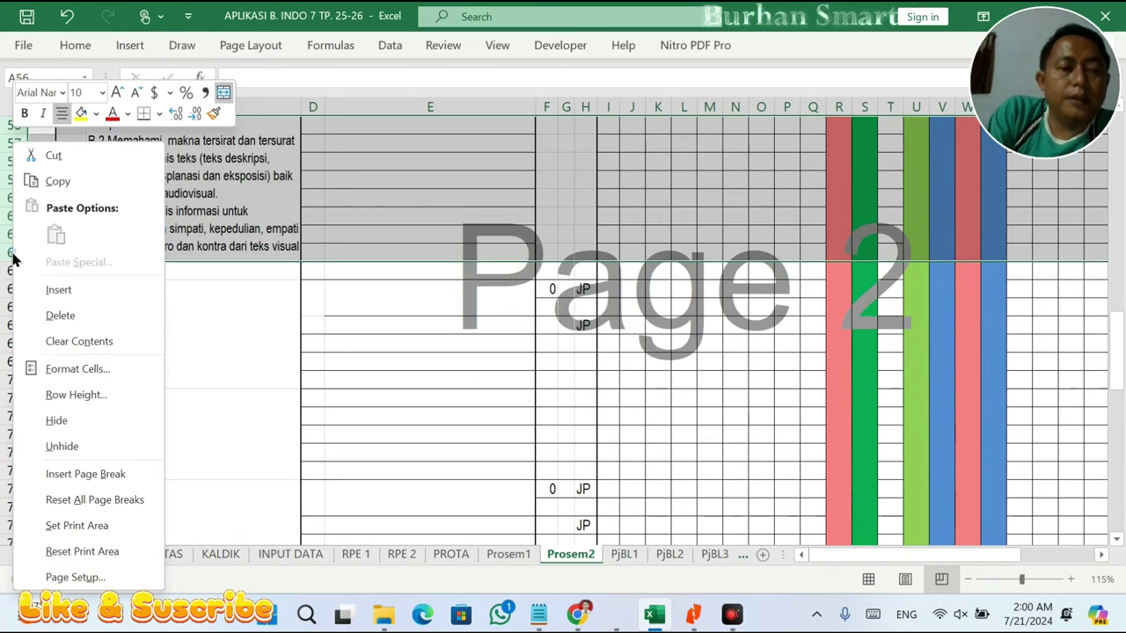
pyautogui.click(35, 290)
pyautogui.rightClick(11, 243)
pyautogui.click(42, 286)
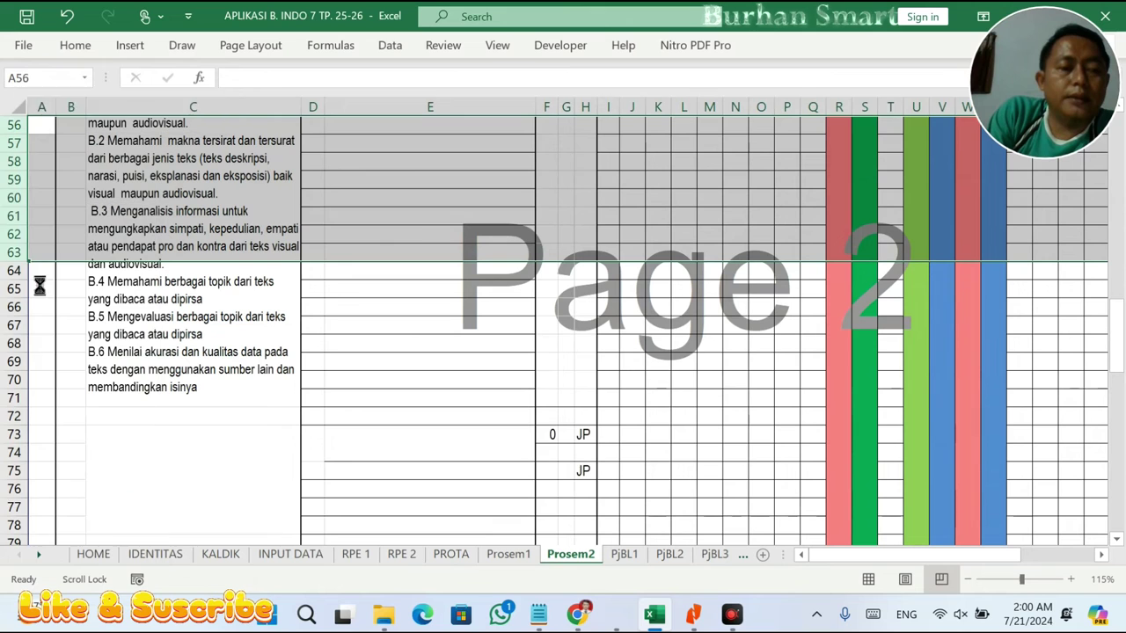
pyautogui.rightClick(25, 219)
pyautogui.click(69, 289)
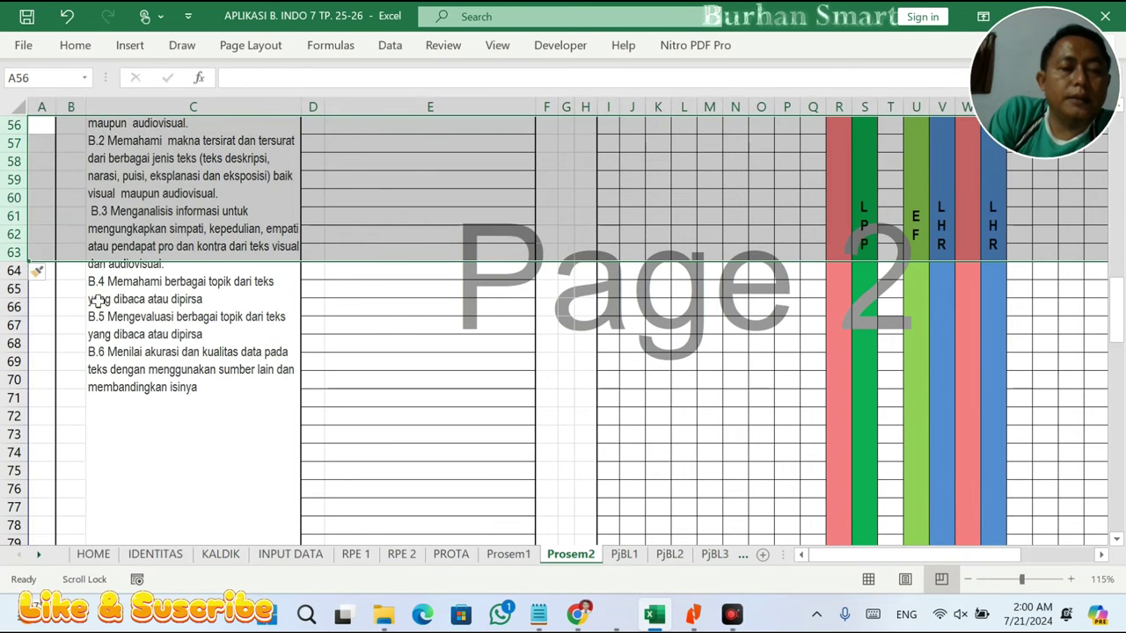
pyautogui.click(151, 347)
pyautogui.scroll(-2, 145, 361)
pyautogui.moveTo(13, 290); pyautogui.dragTo(4, 397)
pyautogui.rightClick(4, 392)
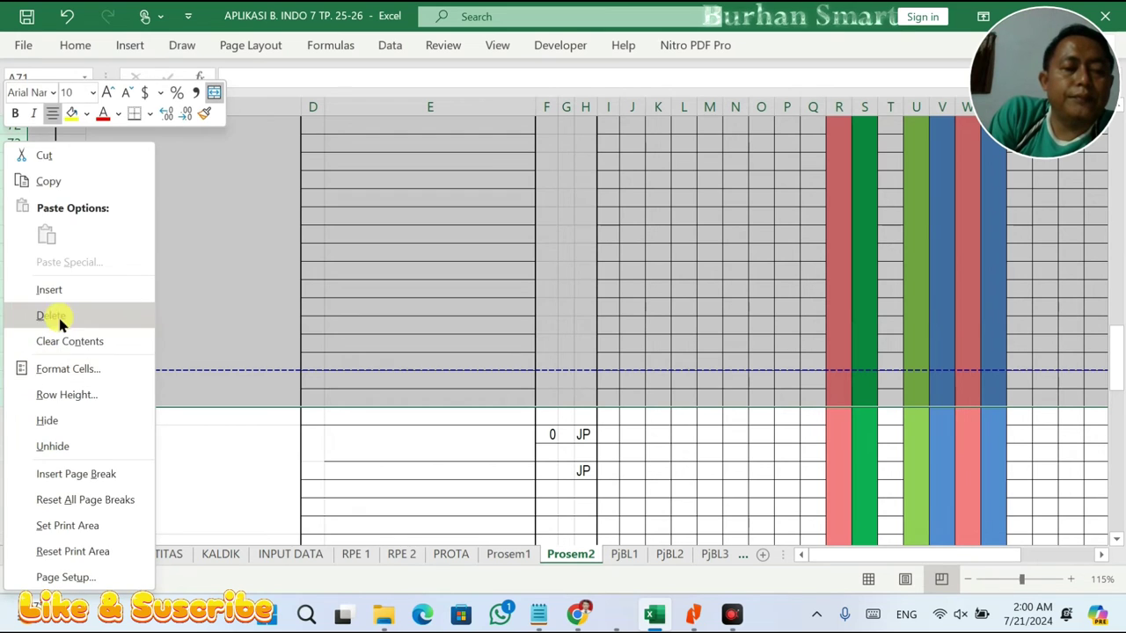
pyautogui.click(35, 315)
pyautogui.scroll(4, 349, 339)
pyautogui.click(1064, 578)
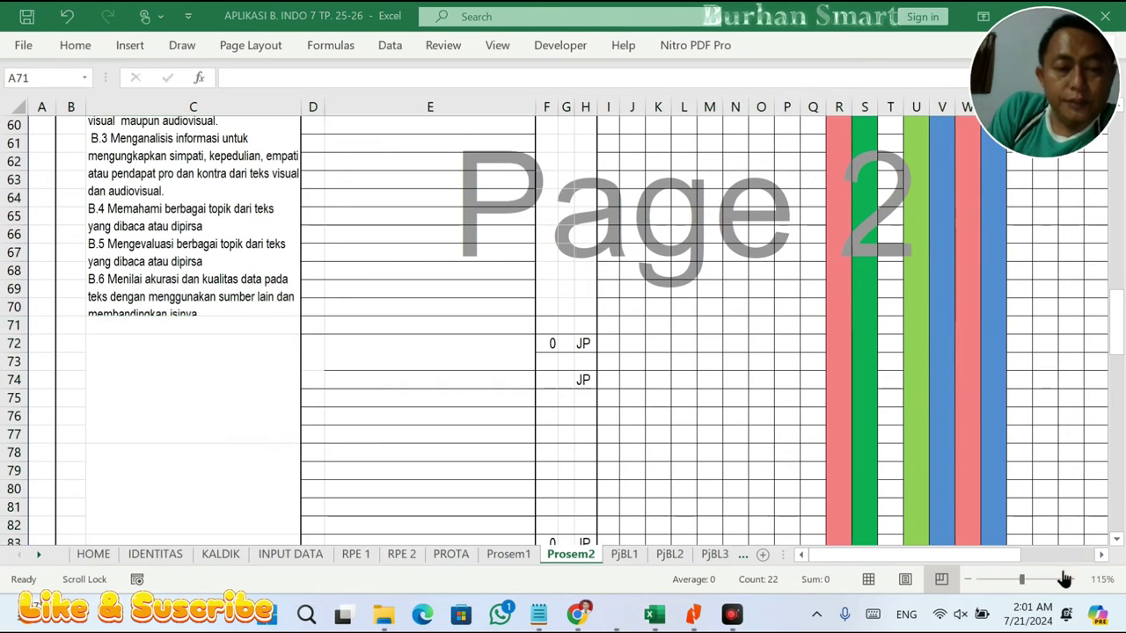
pyautogui.click(662, 425)
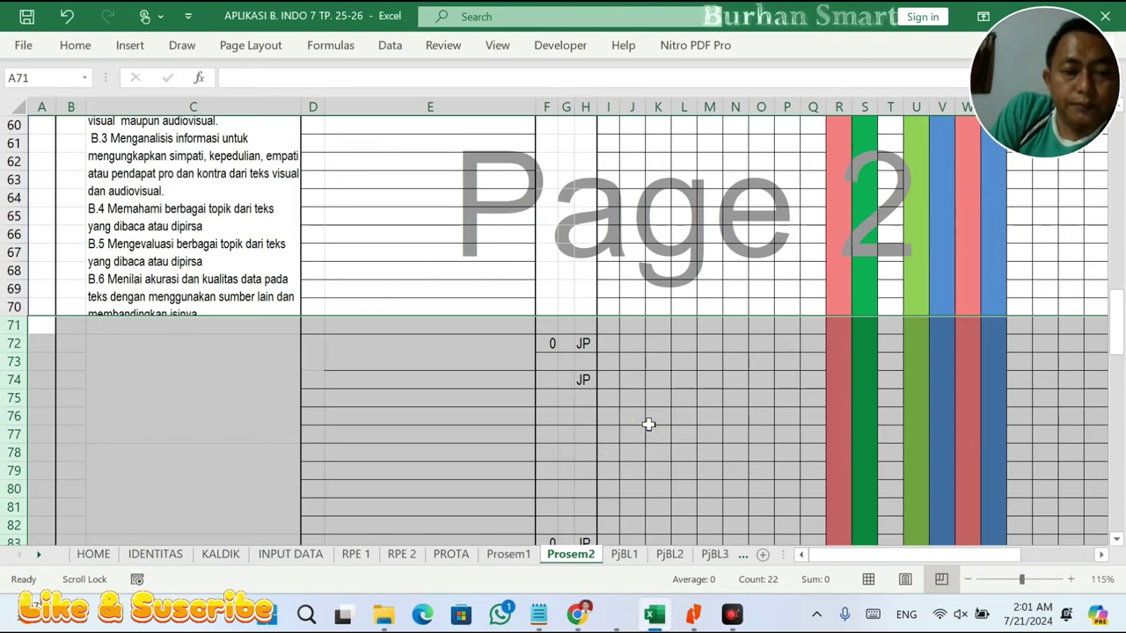
# - Delete the surplus blank rows from row 72 below Bab 6's CP text and check the block's fit
pyautogui.scroll(-1, 310, 413)
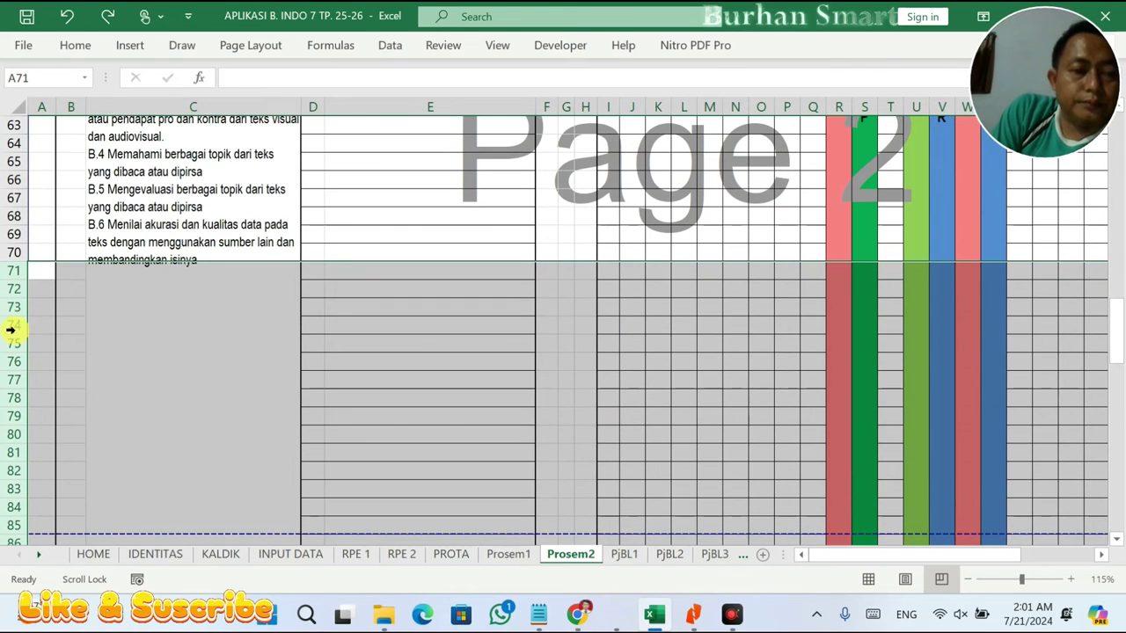
pyautogui.moveTo(10, 292)
pyautogui.mouseDown()
pyautogui.moveTo(9, 492)
pyautogui.moveTo(7, 307)
pyautogui.mouseUp()
pyautogui.rightClick(7, 314)
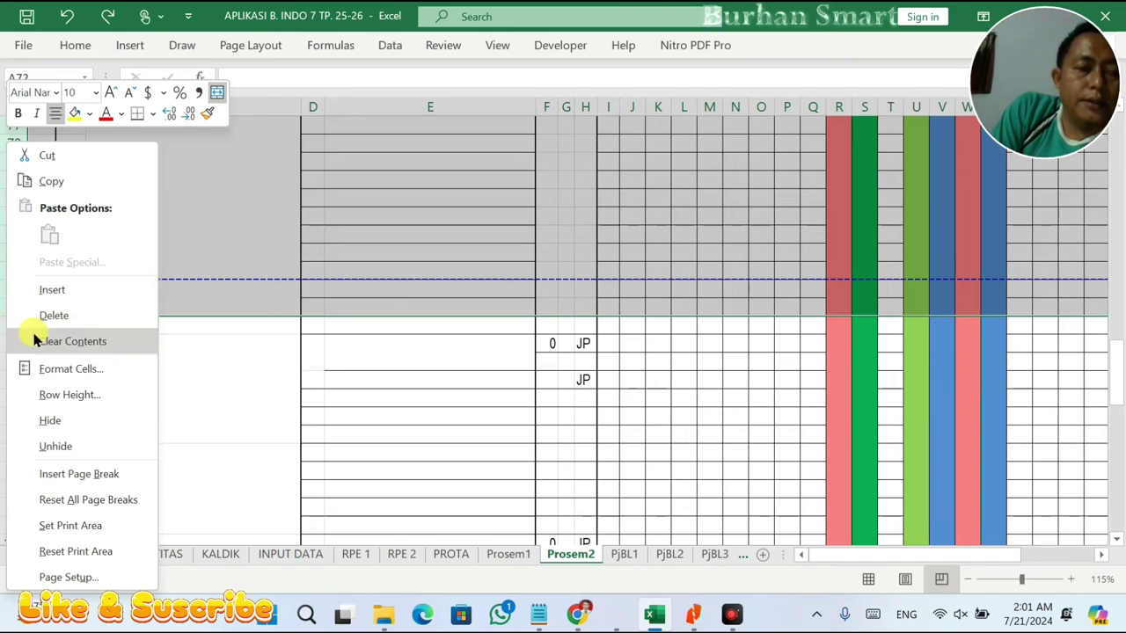
pyautogui.click(45, 309)
pyautogui.click(181, 326)
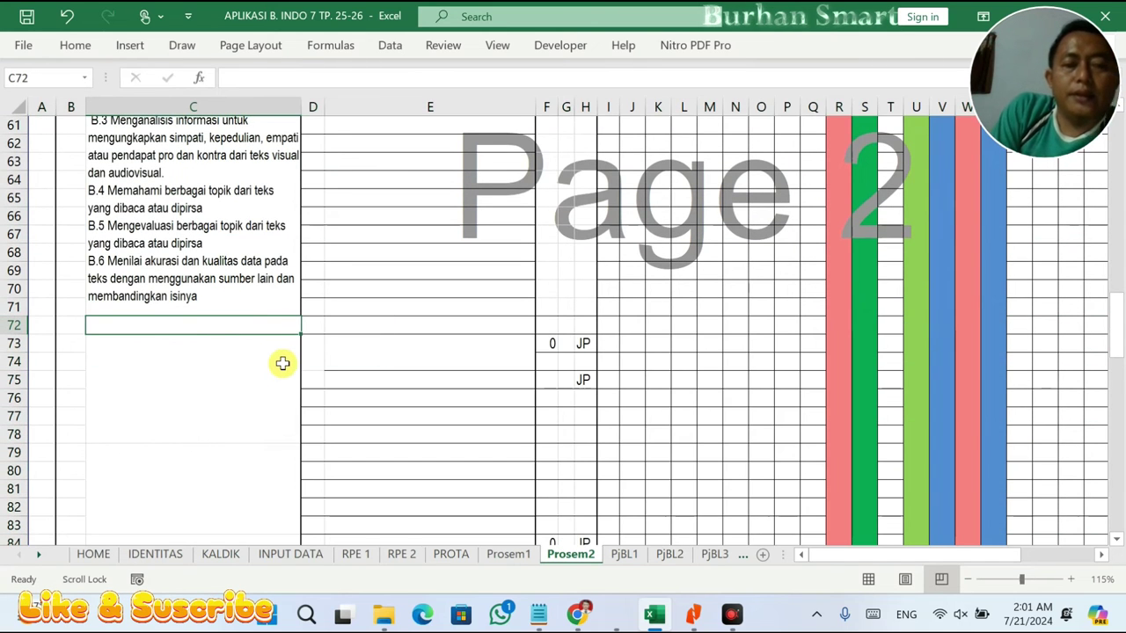
pyautogui.click(219, 355)
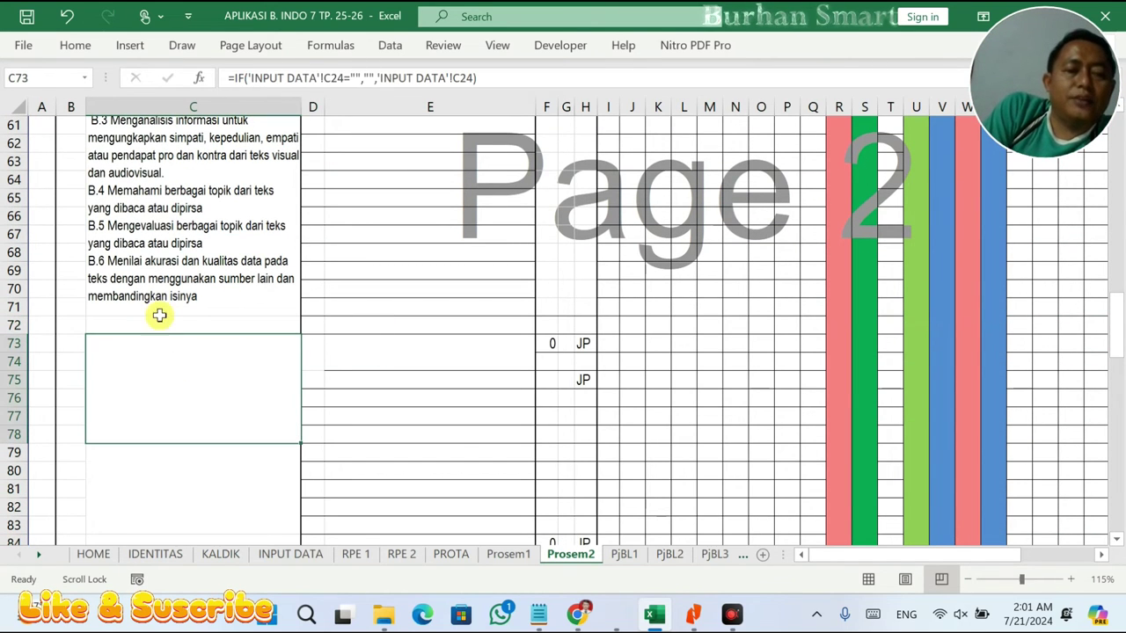
pyautogui.scroll(7, 430, 349)
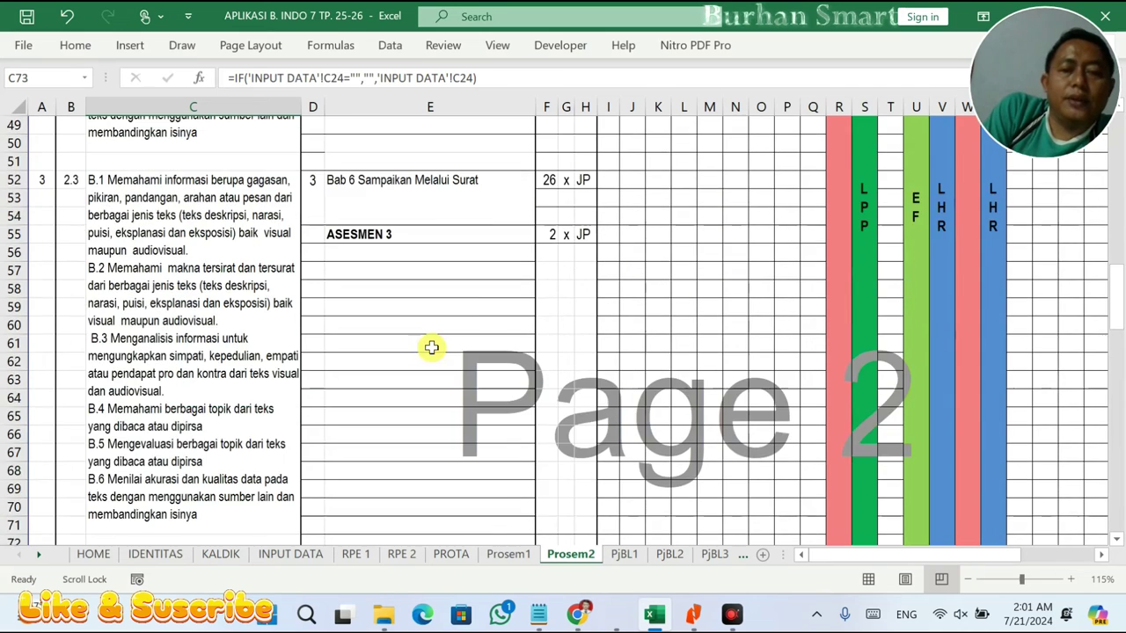
# - Copy the blank cells F42:H50 from Bab 5's block into columns F to H from row 56 in Bab 6's block
pyautogui.moveTo(550, 158); pyautogui.dragTo(594, 314)
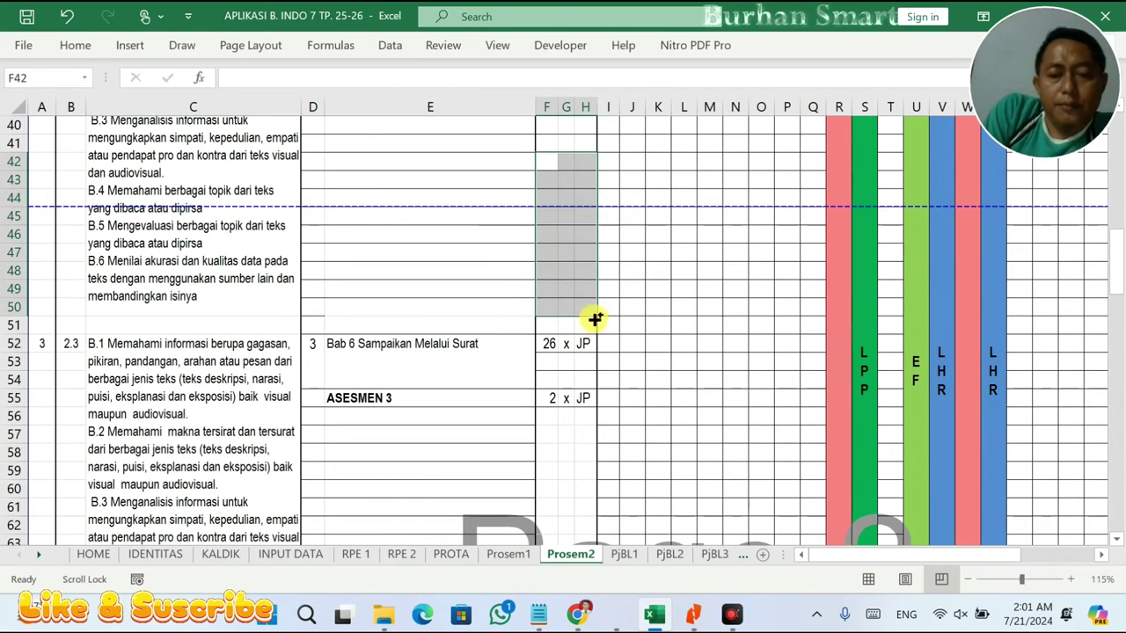
pyautogui.hotkey('ctrl', 'c')
pyautogui.scroll(-2, 595, 319)
pyautogui.click(553, 315)
pyautogui.hotkey('ctrl', 'v')
pyautogui.scroll(-3, 577, 369)
pyautogui.click(556, 315)
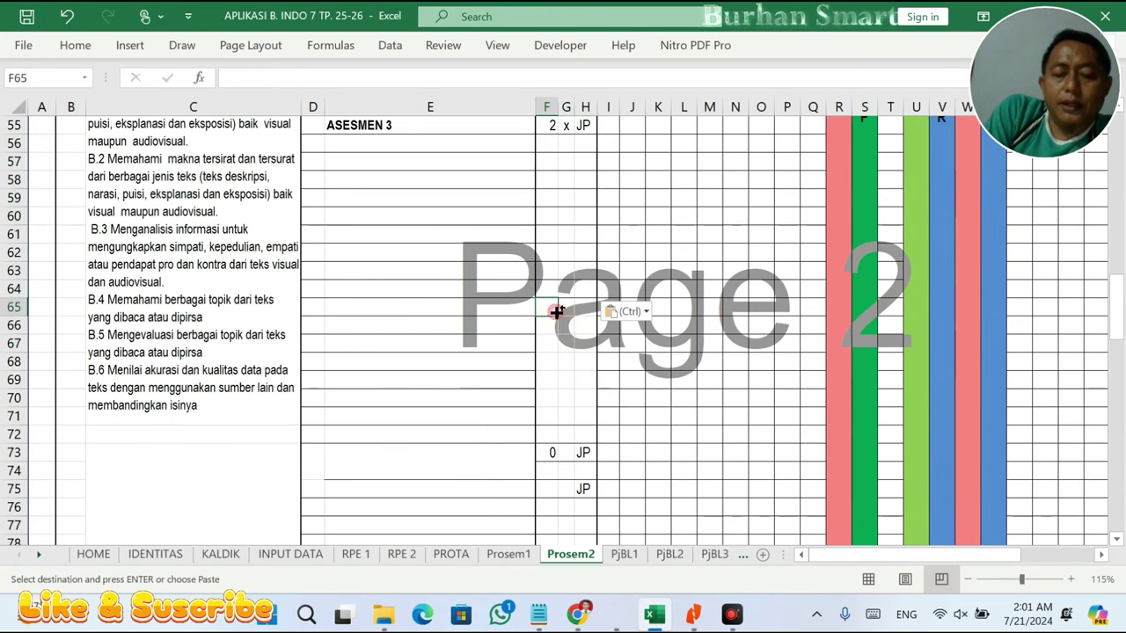
pyautogui.hotkey('ctrl', 'v')
pyautogui.hotkey('ctrl', 'z')
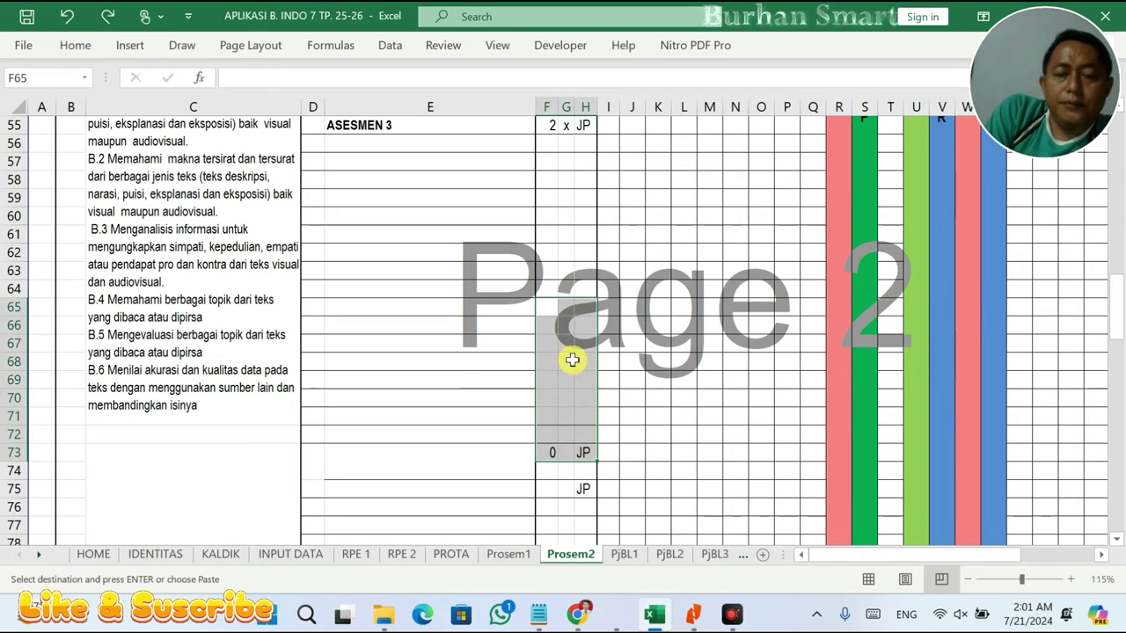
pyautogui.click(570, 361)
# - Copy the blank cells F59:H59 into columns F to H from row 65 to row 71 of Bab 6's block
pyautogui.moveTo(541, 225); pyautogui.dragTo(583, 274)
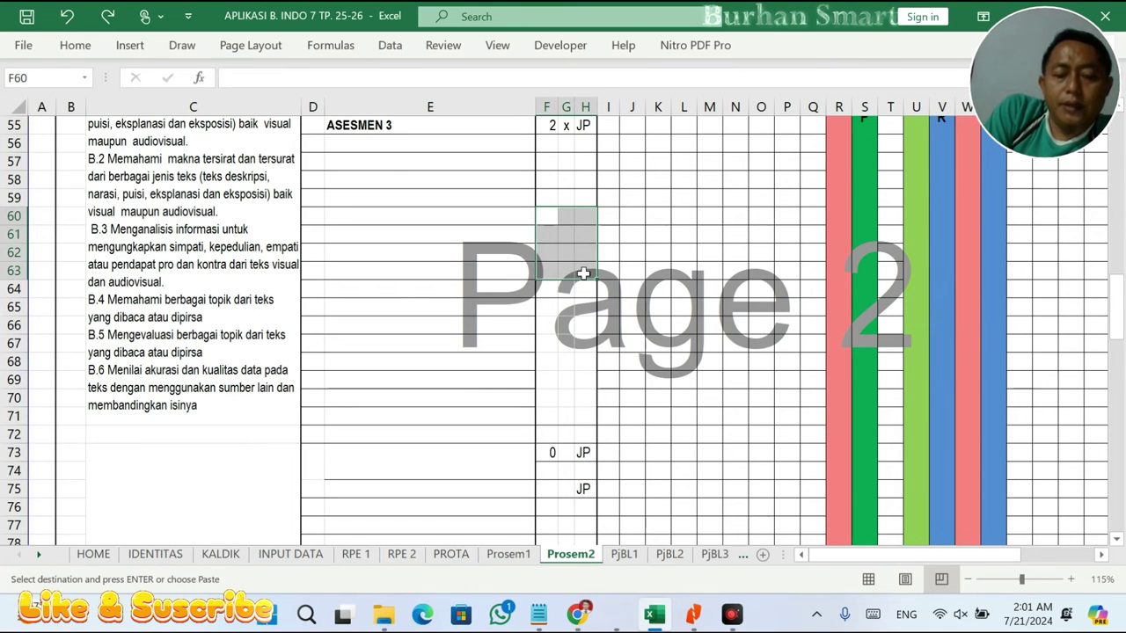
pyautogui.click(572, 234)
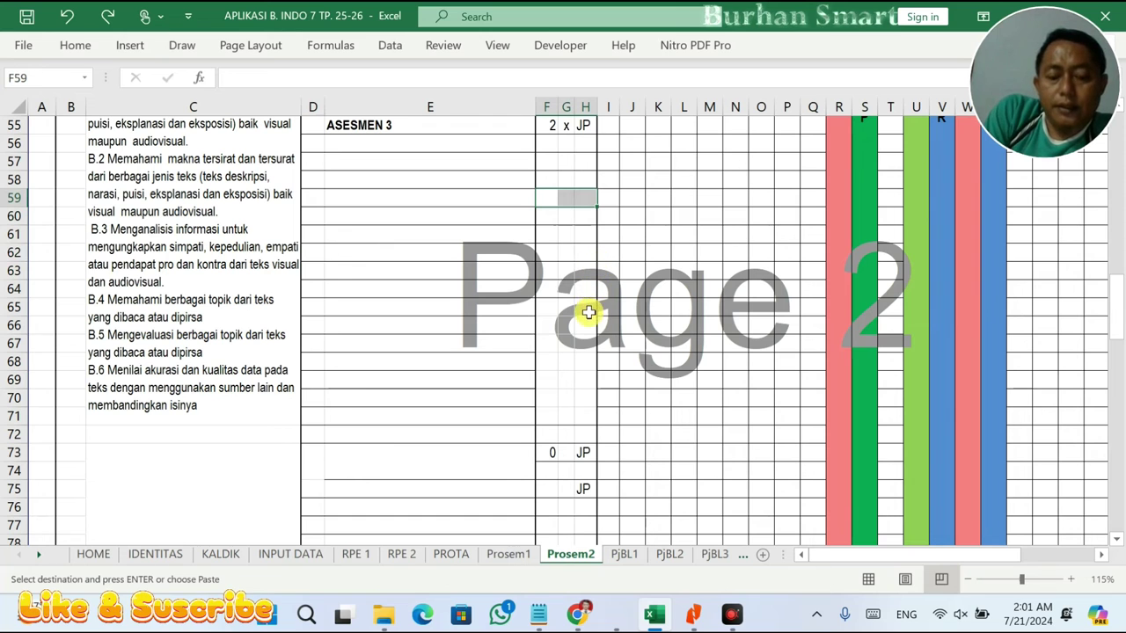
pyautogui.moveTo(555, 308); pyautogui.dragTo(589, 415)
pyautogui.hotkey('ctrl', 'v')
pyautogui.click(495, 385)
pyautogui.scroll(-3, 370, 395)
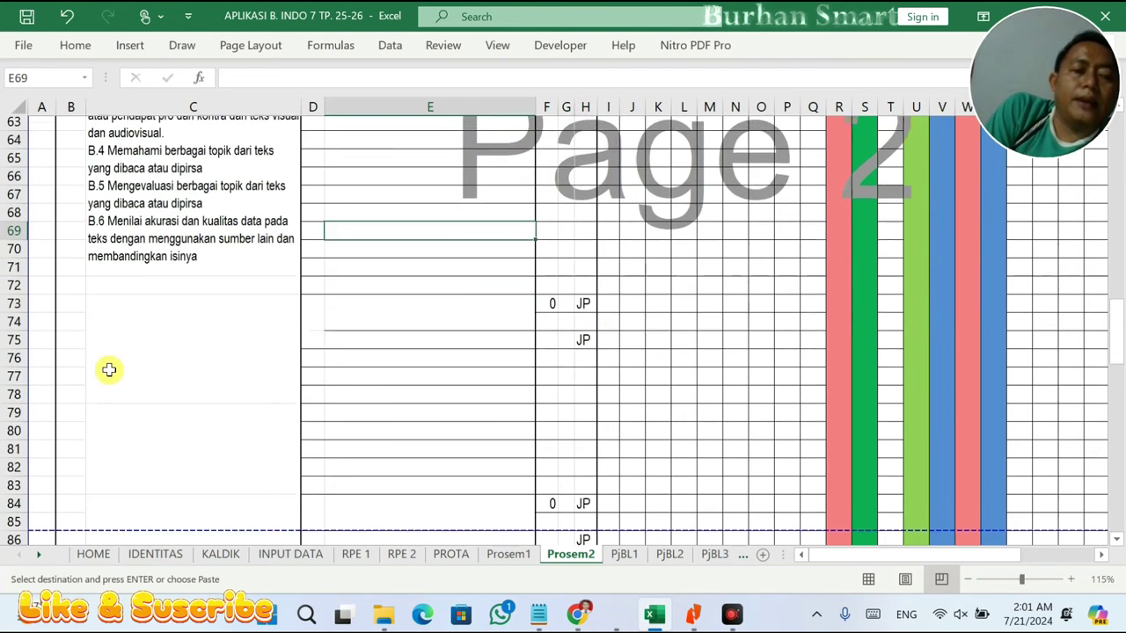
pyautogui.scroll(-1, 109, 369)
pyautogui.moveTo(9, 273)
pyautogui.mouseDown()
pyautogui.moveTo(9, 536)
pyautogui.moveTo(15, 50)
pyautogui.moveTo(8, 252)
pyautogui.moveTo(4, 231)
pyautogui.mouseUp()
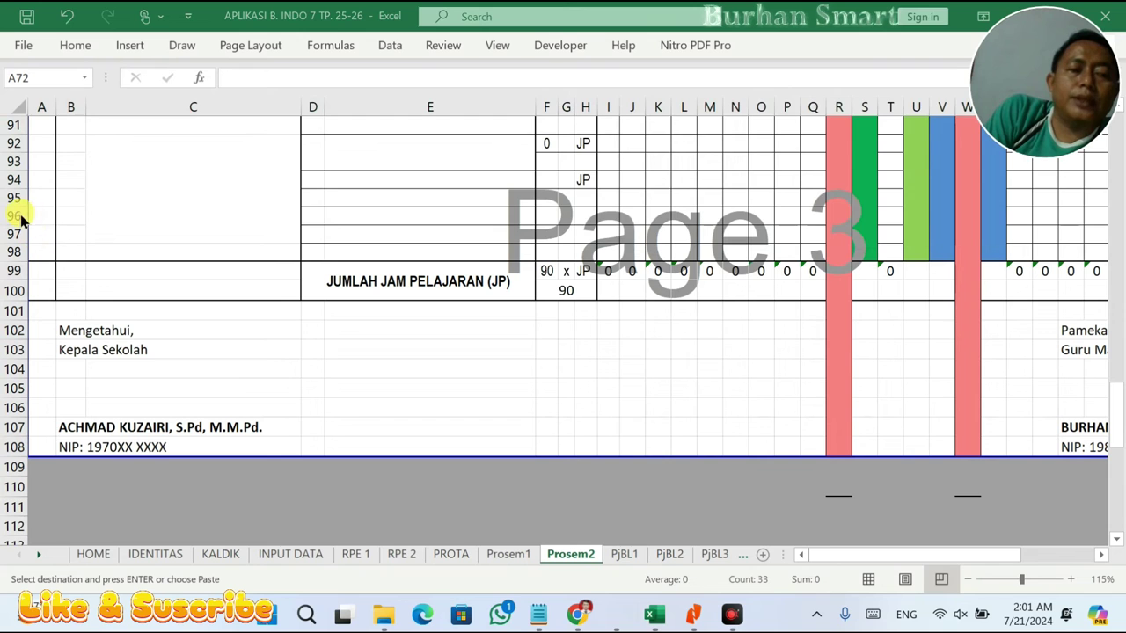
pyautogui.rightClick(17, 208)
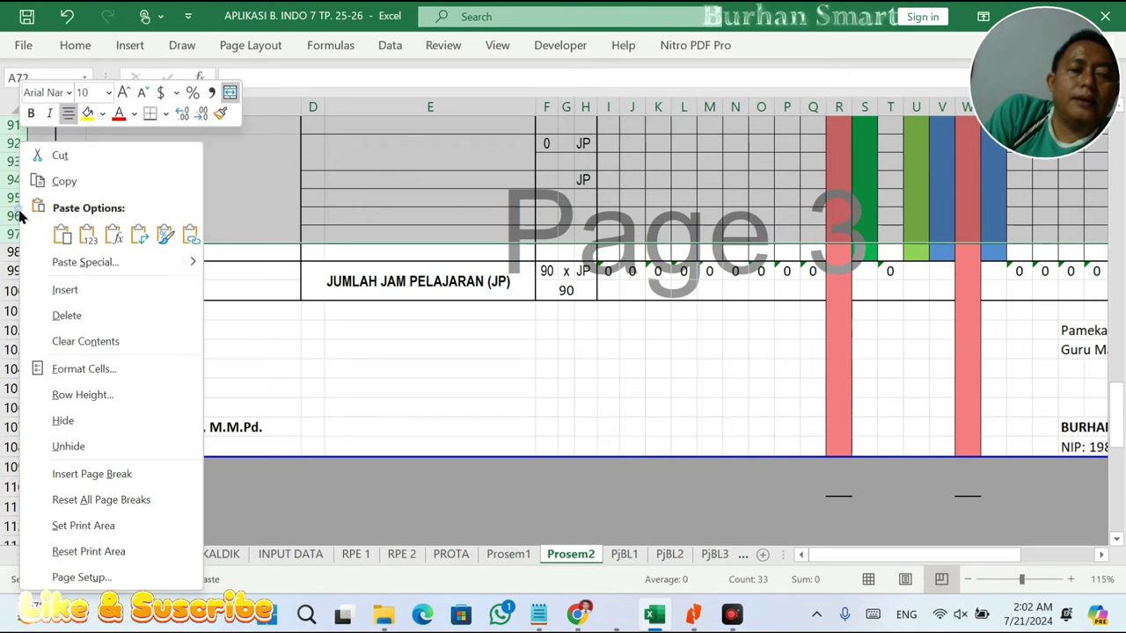
pyautogui.click(71, 447)
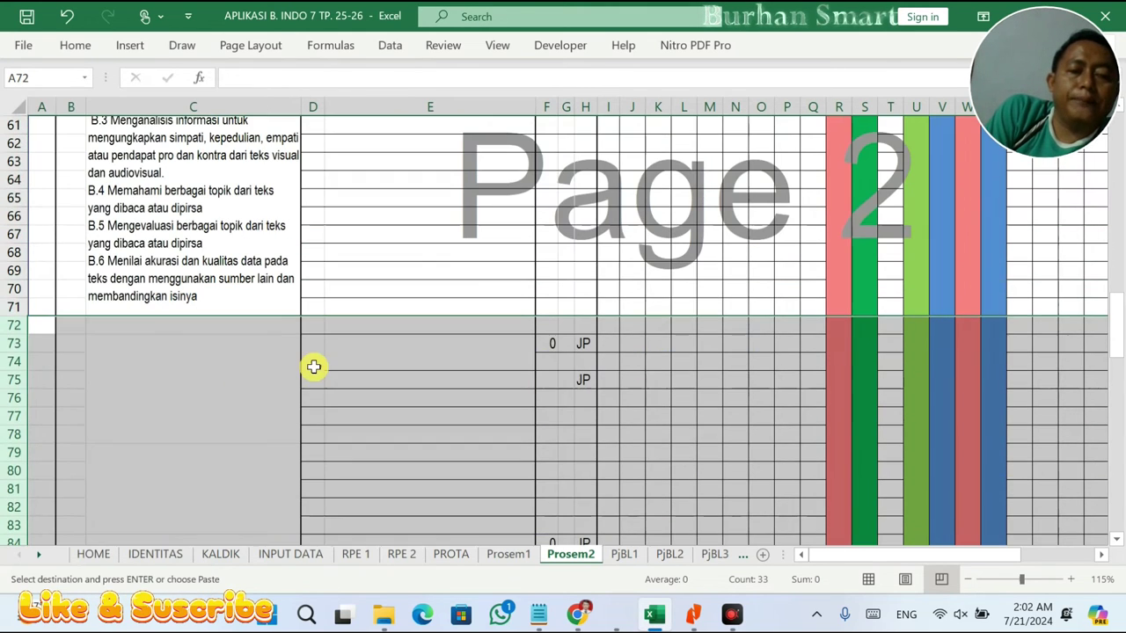
pyautogui.click(320, 358)
pyautogui.click(287, 354)
# - Hide the unused rows 72 to 97 between Bab 6's block and the JUMLAH JAM PELAJARAN (JP) total
pyautogui.moveTo(15, 329); pyautogui.dragTo(4, 385)
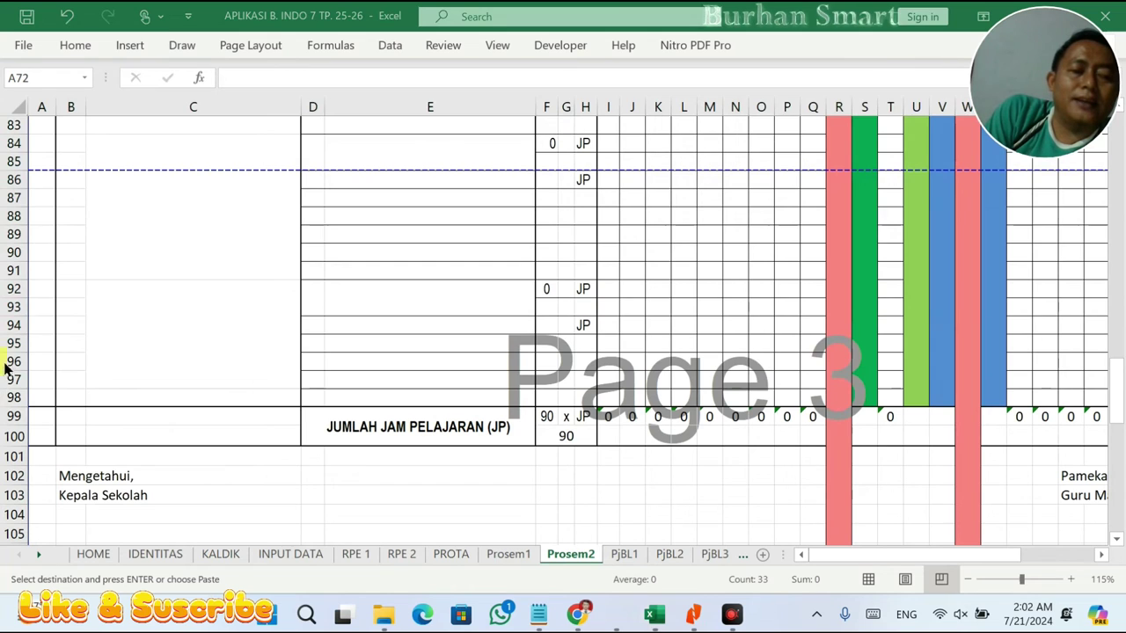
pyautogui.rightClick(5, 344)
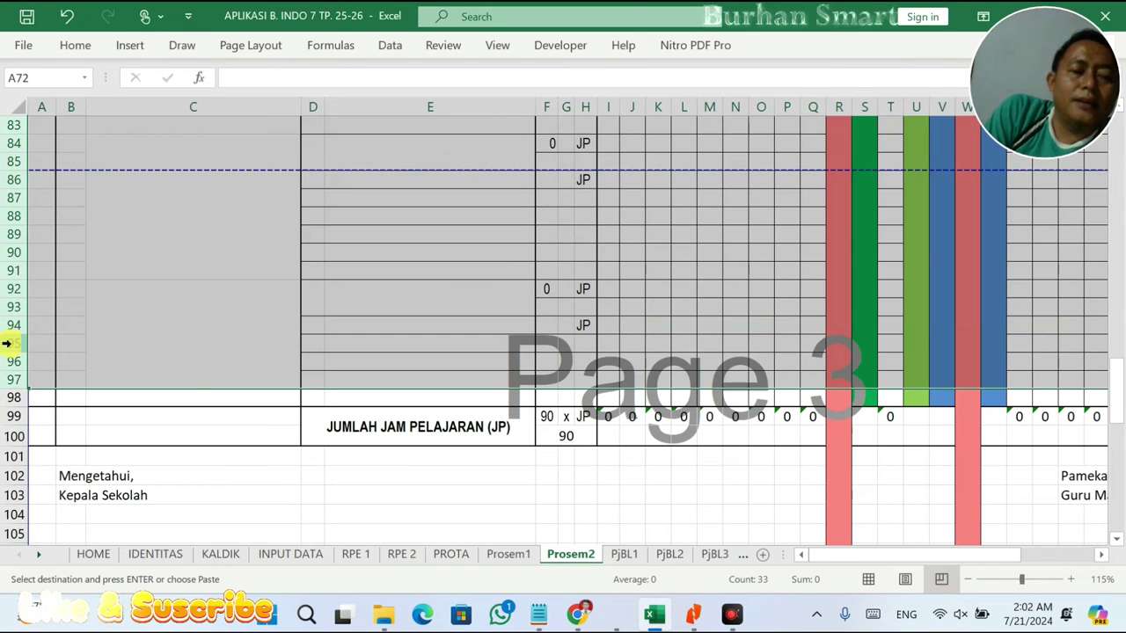
pyautogui.rightClick(7, 344)
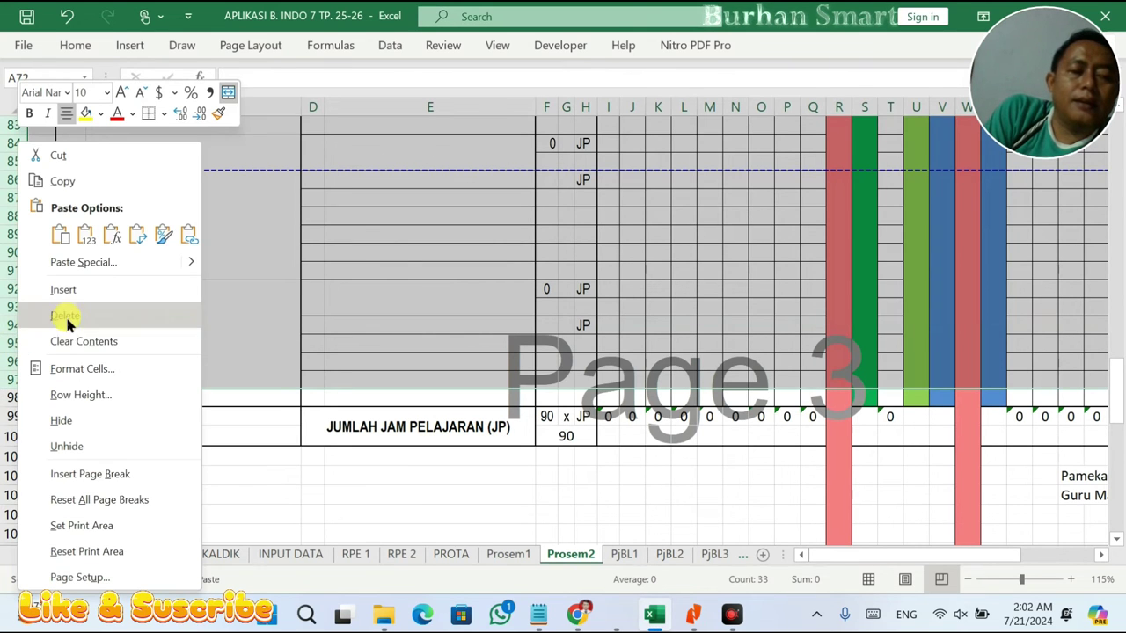
pyautogui.click(63, 421)
pyautogui.scroll(2, 290, 366)
pyautogui.click(344, 359)
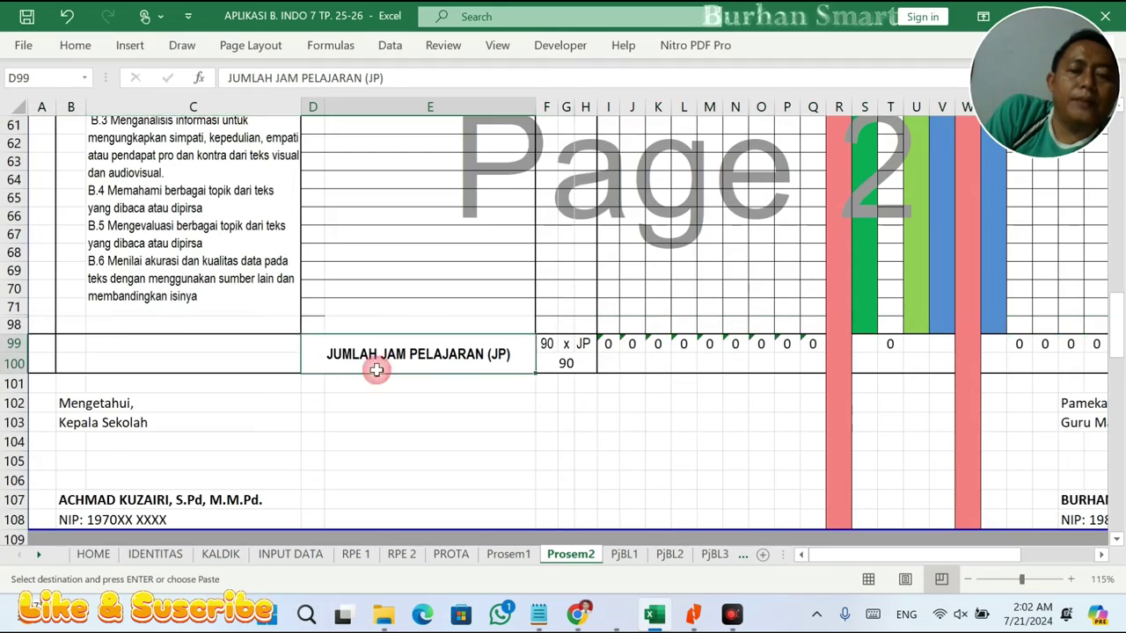
# - Enter Bab 4's weekly hours in row 10: 5 in each of weeks 1 to 5 and 3 in week 6
pyautogui.scroll(4, 470, 370)
pyautogui.scroll(-2, 473, 372)
pyautogui.scroll(17, 475, 372)
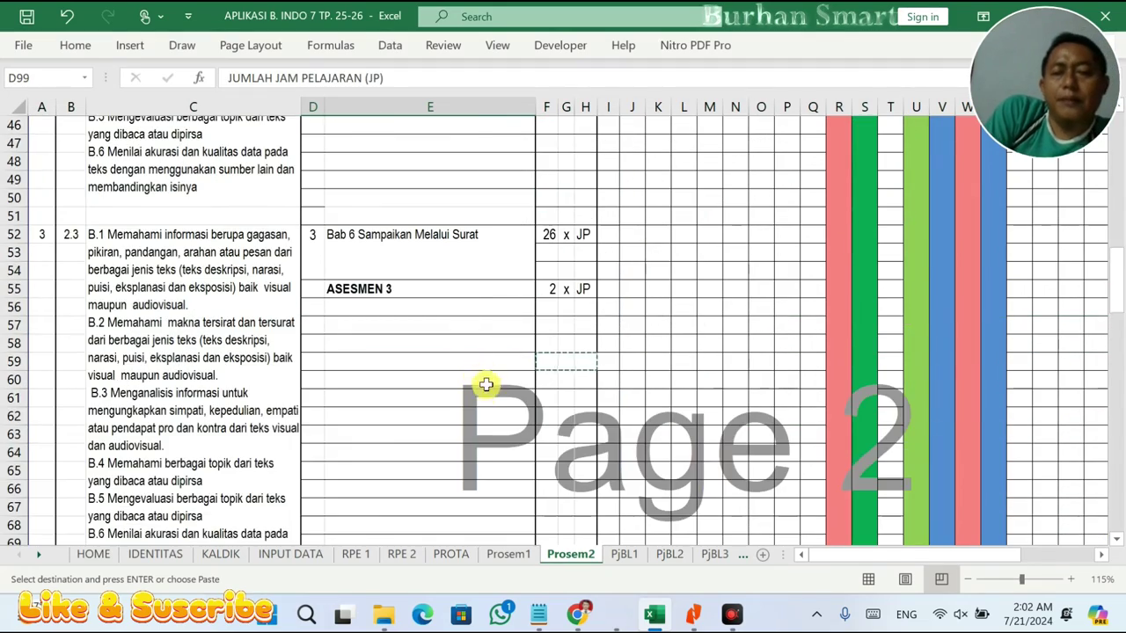
pyautogui.scroll(1, 594, 318)
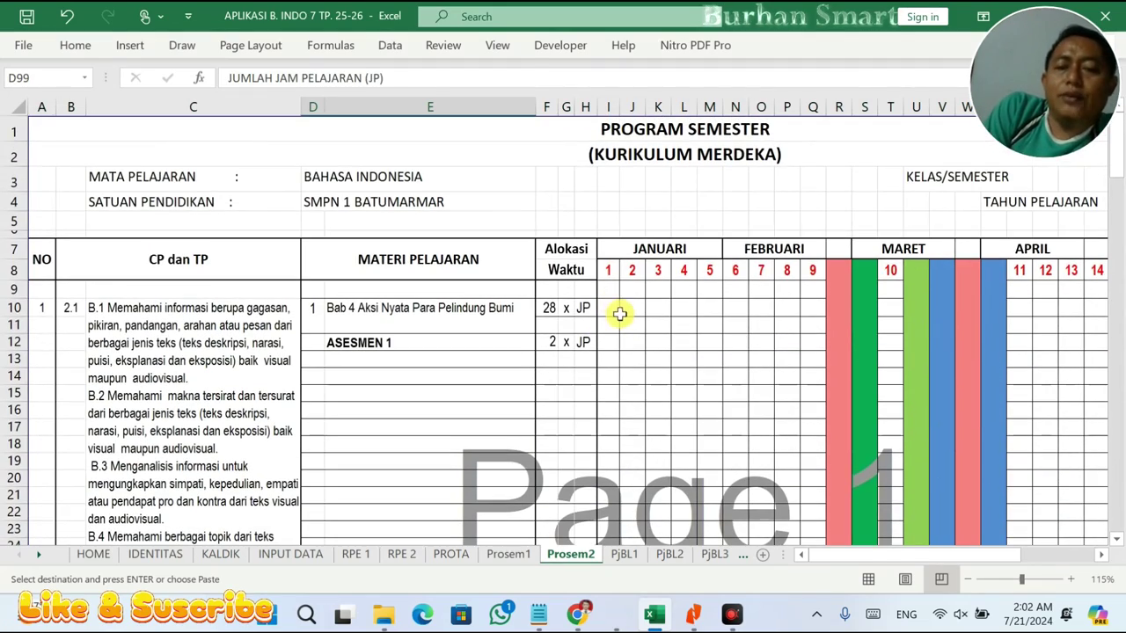
pyautogui.click(616, 310)
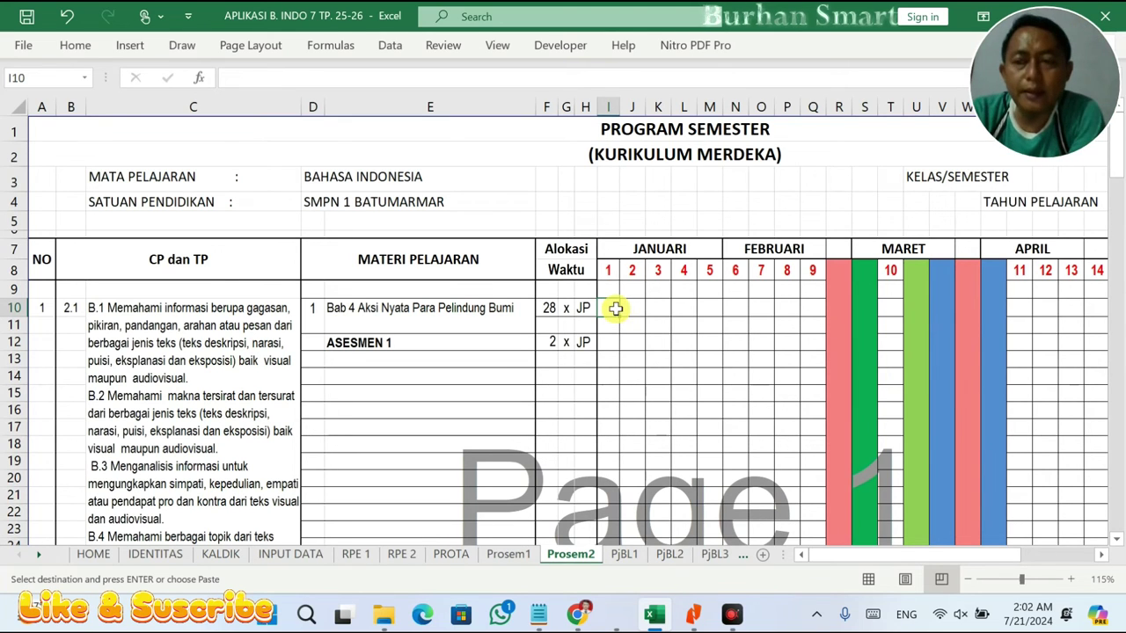
pyautogui.write('5')
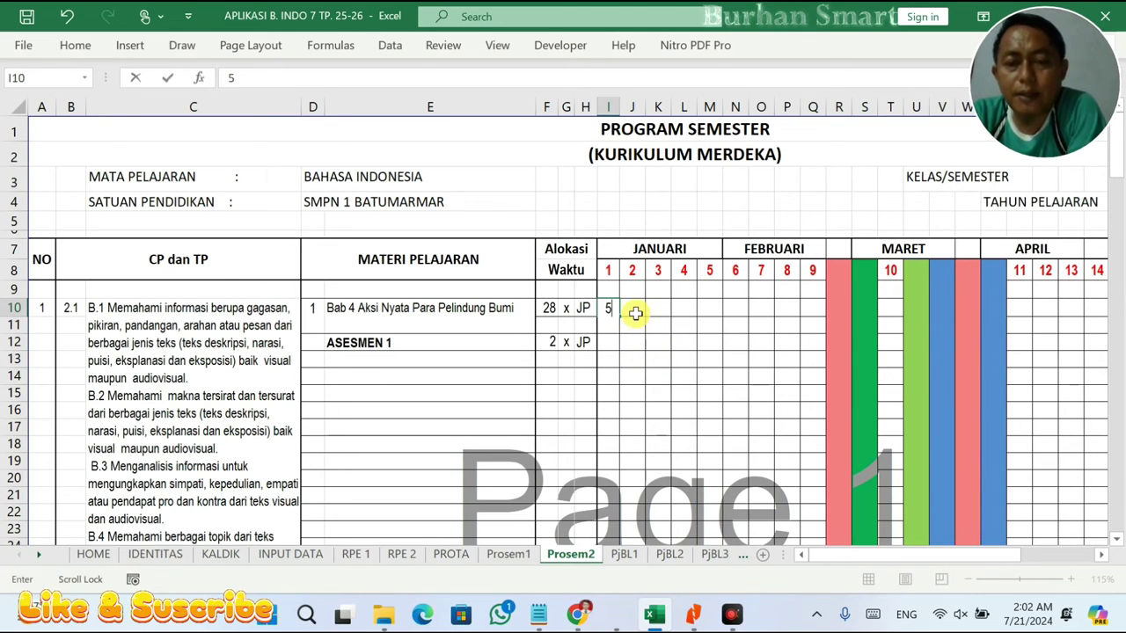
pyautogui.click(712, 308)
pyautogui.write('5')
pyautogui.click(632, 308)
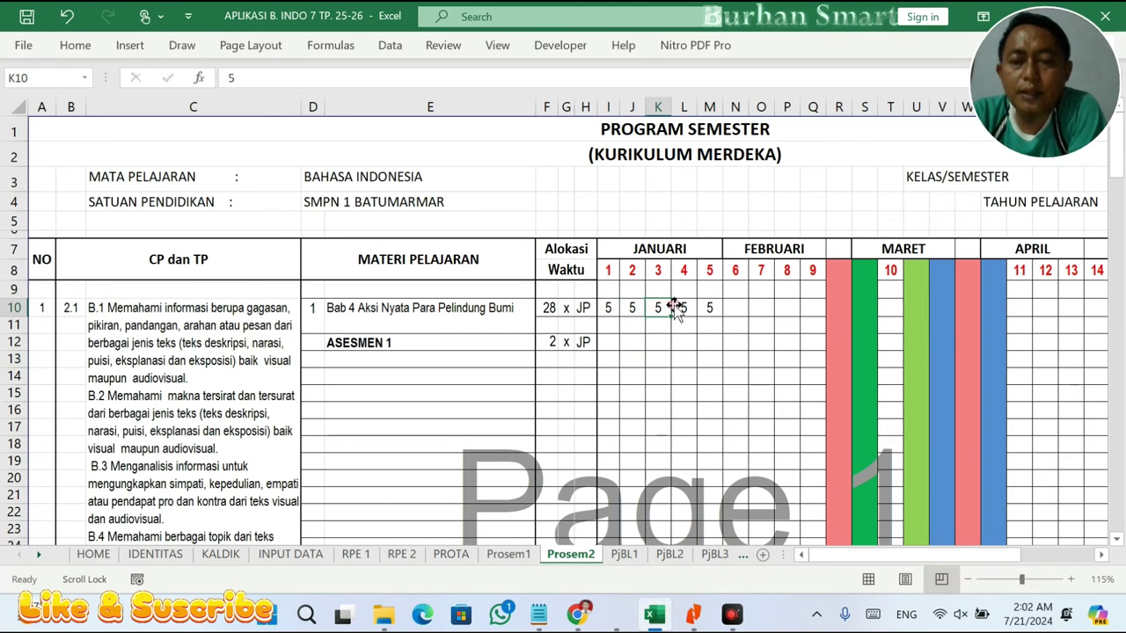
pyautogui.click(731, 308)
pyautogui.write('3')
pyautogui.click(802, 360)
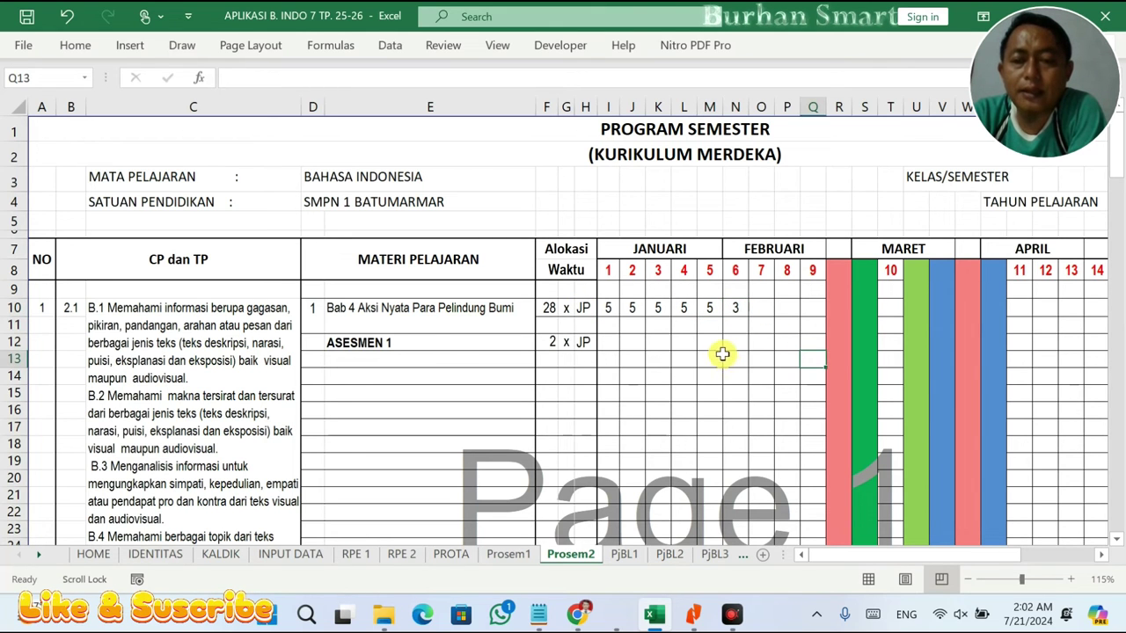
# - Enter 2 hours for ASESMEN 1 in week 6
pyautogui.click(742, 348)
pyautogui.write('2')
pyautogui.click(767, 378)
# - Enter Bab 5's weekly hours in row 31: 5 in each of weeks 7 to 11 and 3 in week 12
pyautogui.scroll(-4, 762, 394)
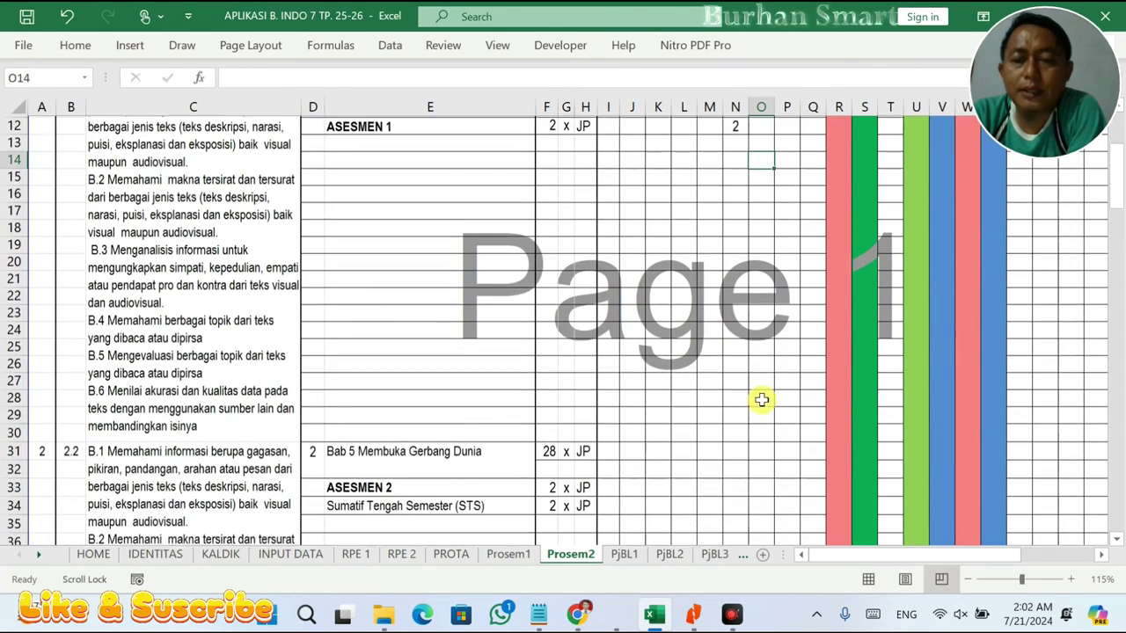
pyautogui.scroll(2, 725, 424)
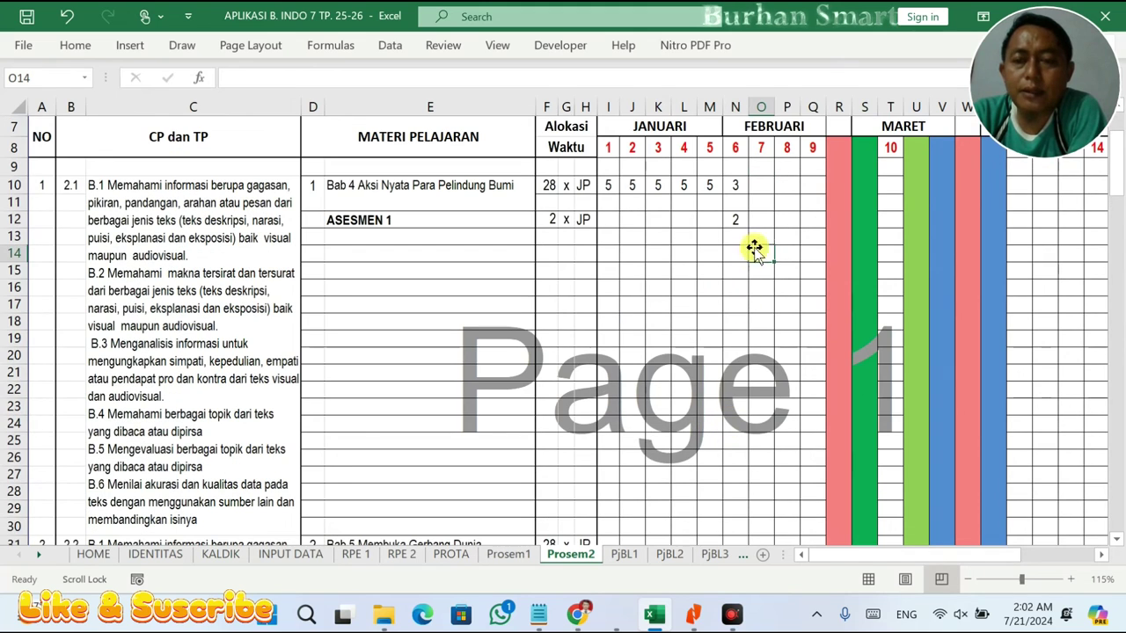
pyautogui.moveTo(759, 256); pyautogui.dragTo(755, 475)
pyautogui.click(762, 487)
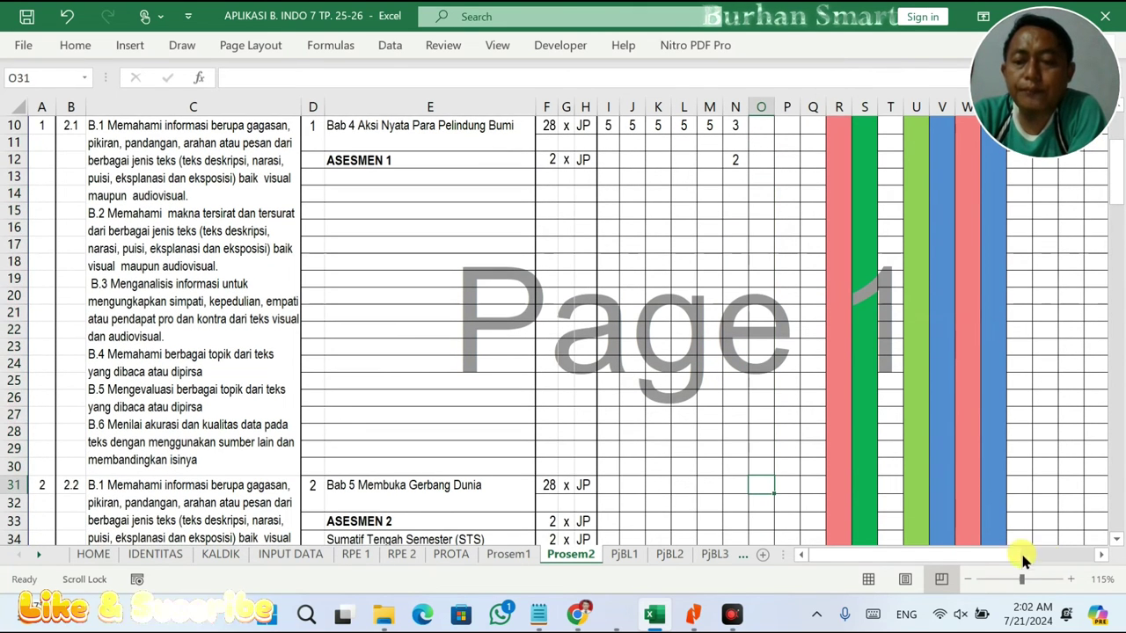
pyautogui.click(762, 483)
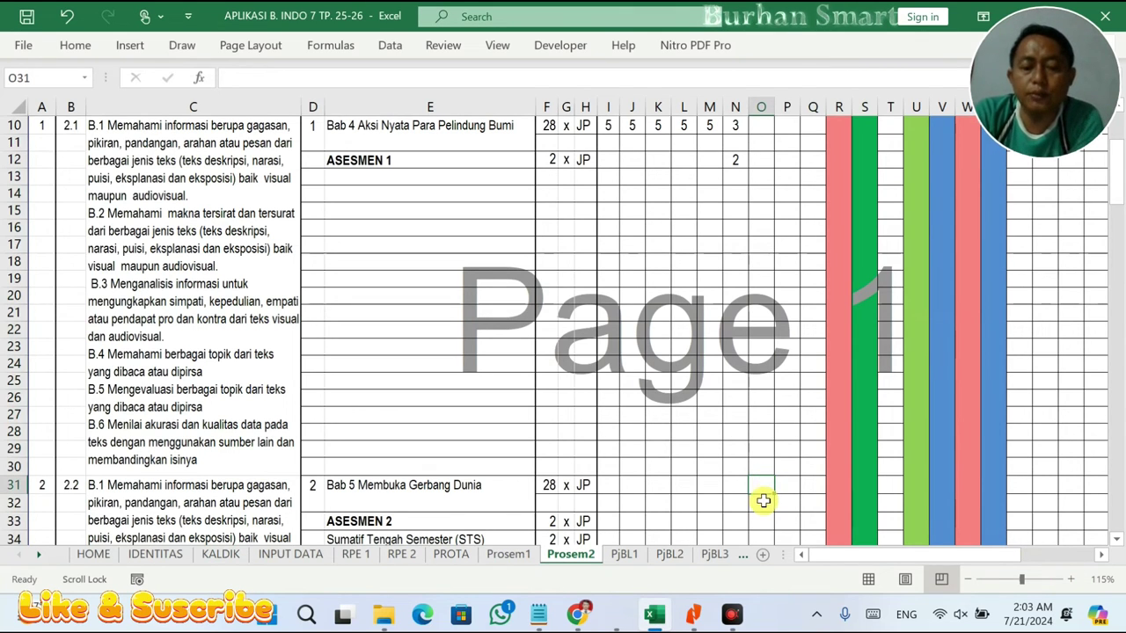
pyautogui.write('5')
pyautogui.click(890, 487)
pyautogui.write('5')
pyautogui.click(1068, 520)
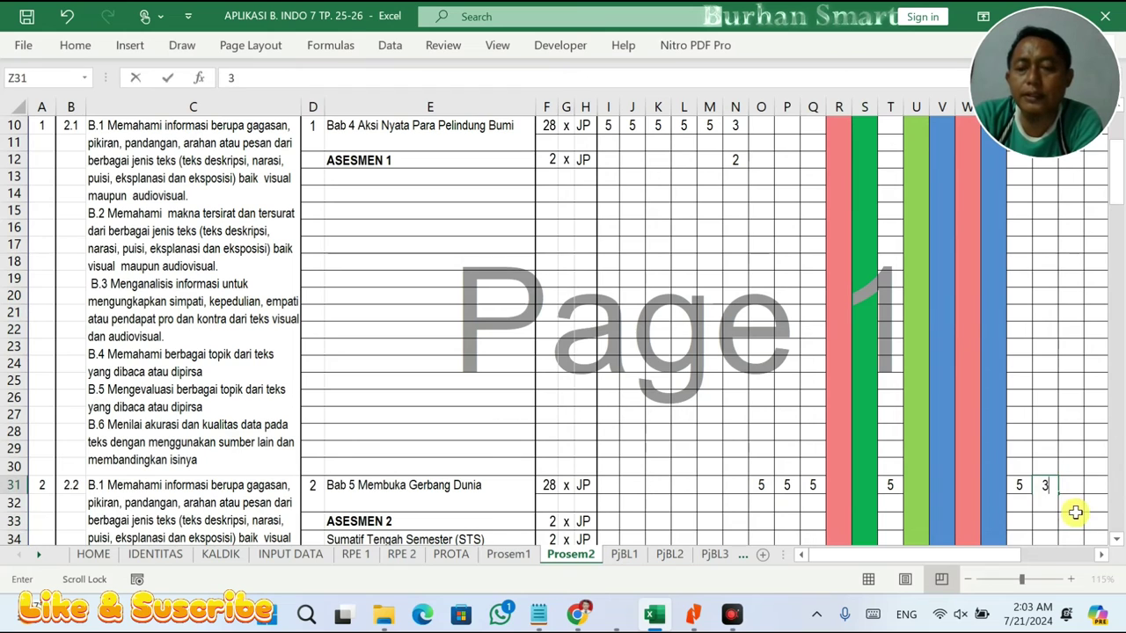
# - Check the Sumatif Tengah Semester 7, 8 dates in KALDIK and set Prosem2's week 10 to 3 for Bab 5 and 2 for STS
pyautogui.scroll(-3, 1072, 508)
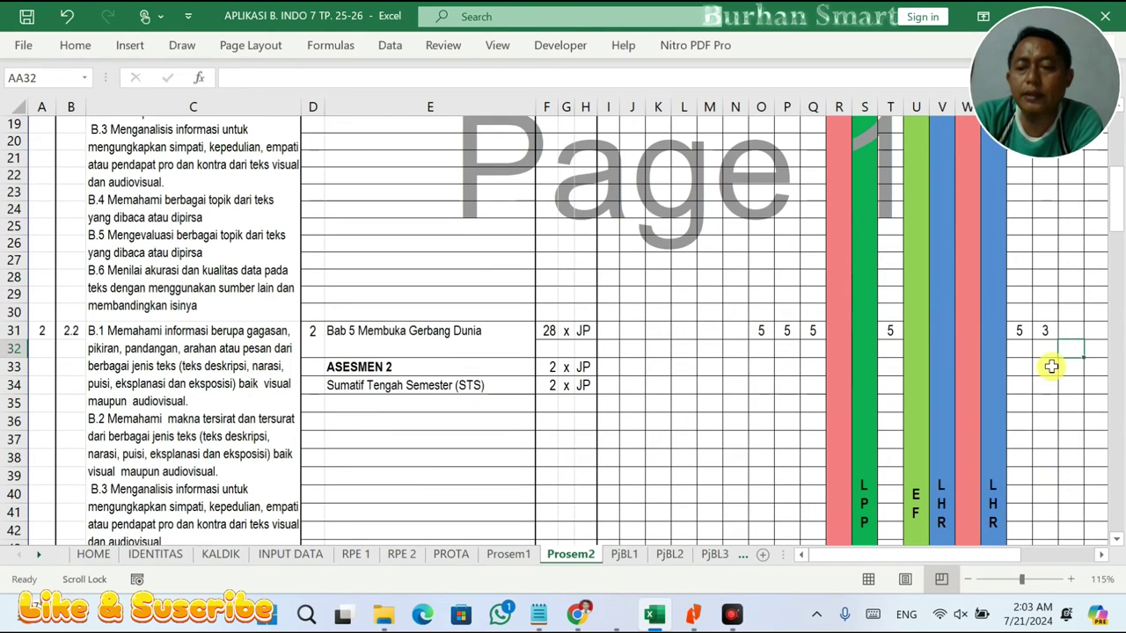
pyautogui.keyDown('ctrl'); pyautogui.scroll(-1, 1047, 372); pyautogui.keyUp('ctrl')
pyautogui.scroll(5, 968, 372)
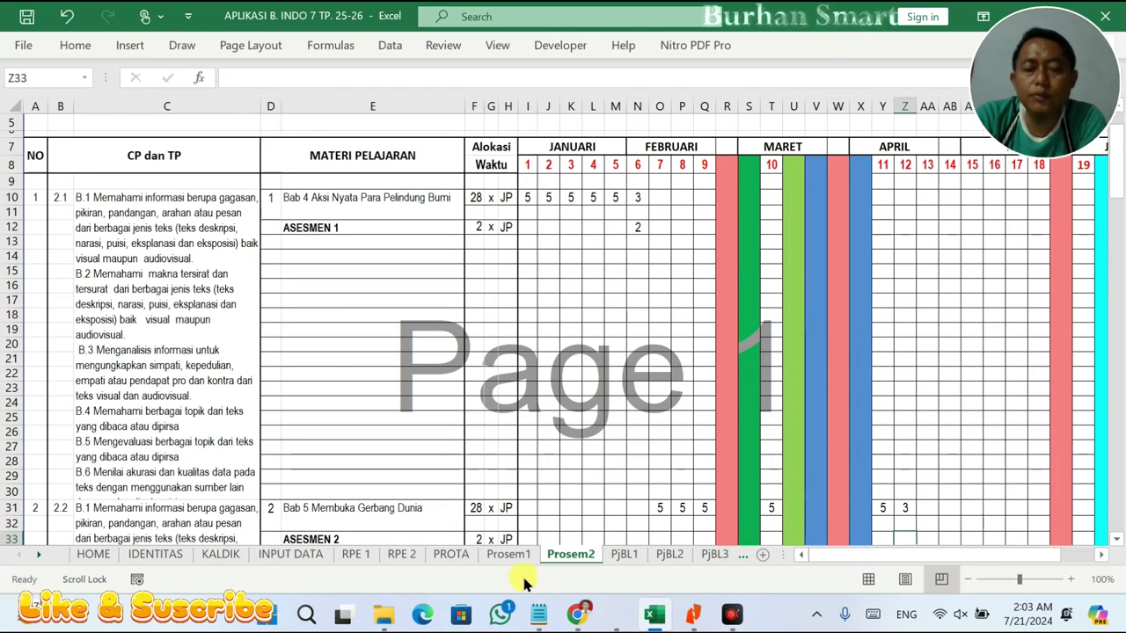
pyautogui.click(220, 554)
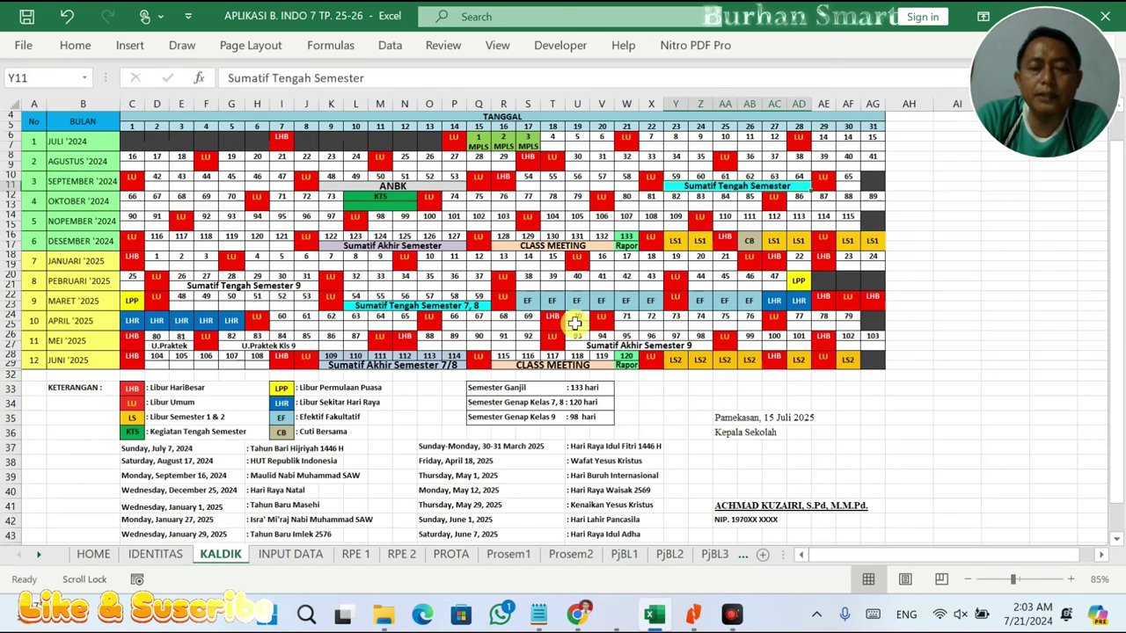
pyautogui.click(356, 308)
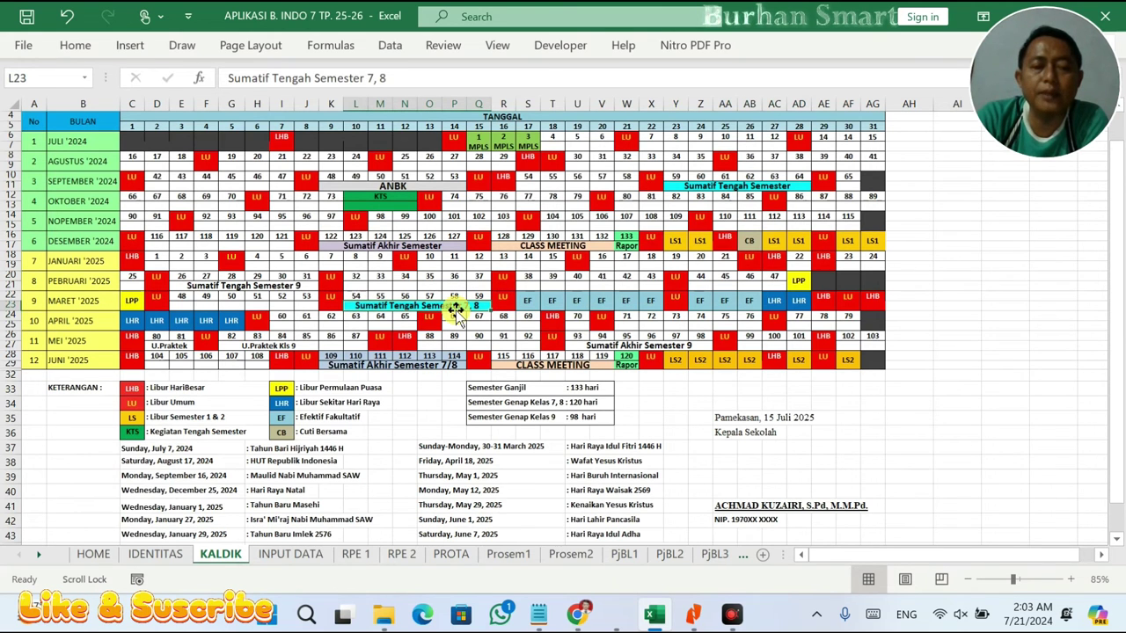
pyautogui.click(571, 554)
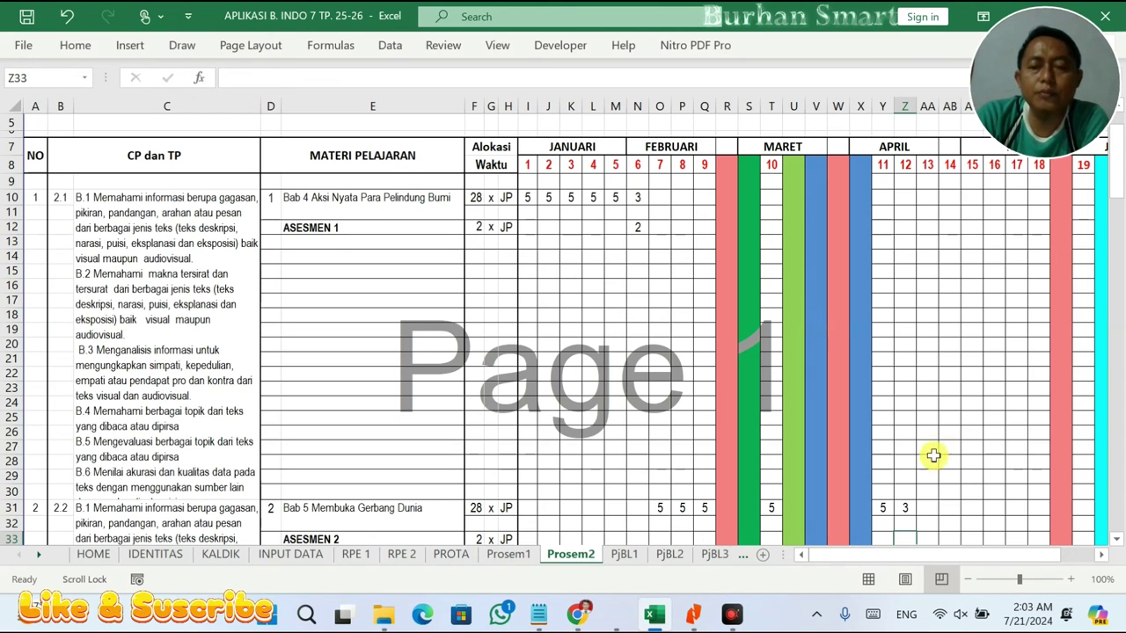
pyautogui.scroll(-3, 923, 442)
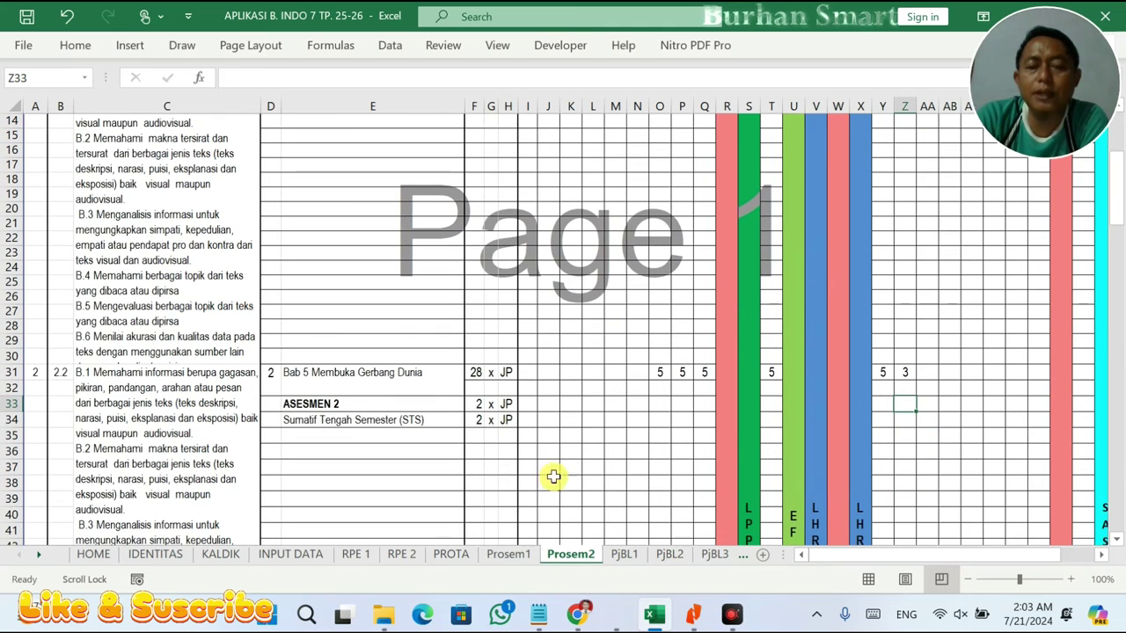
pyautogui.click(771, 372)
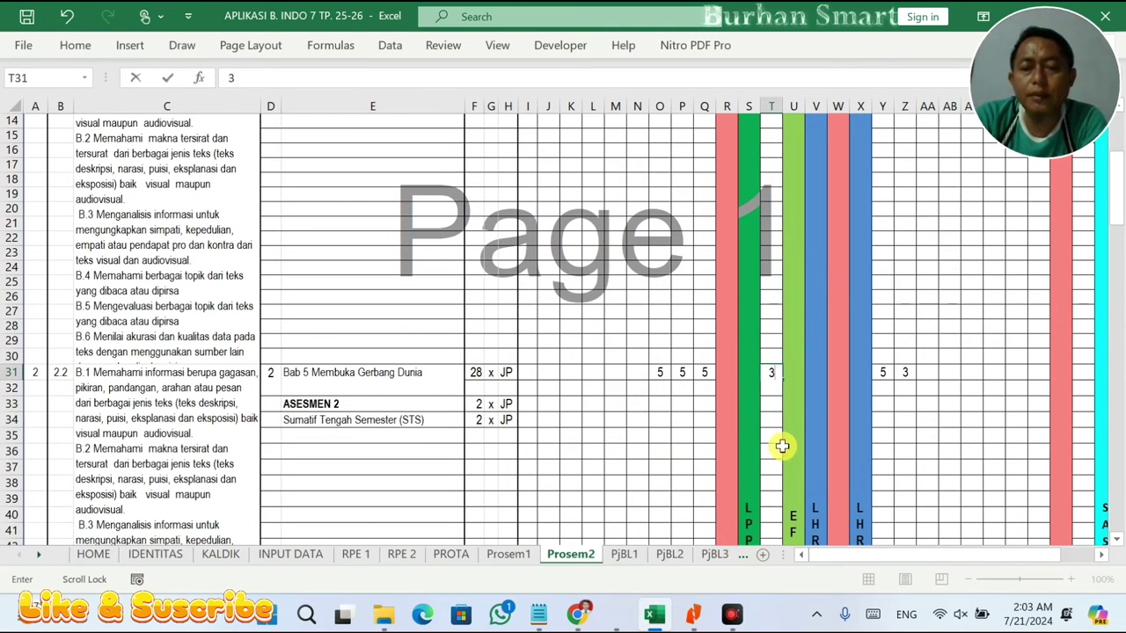
pyautogui.click(774, 420)
pyautogui.scroll(4, 774, 414)
pyautogui.scroll(-3, 774, 413)
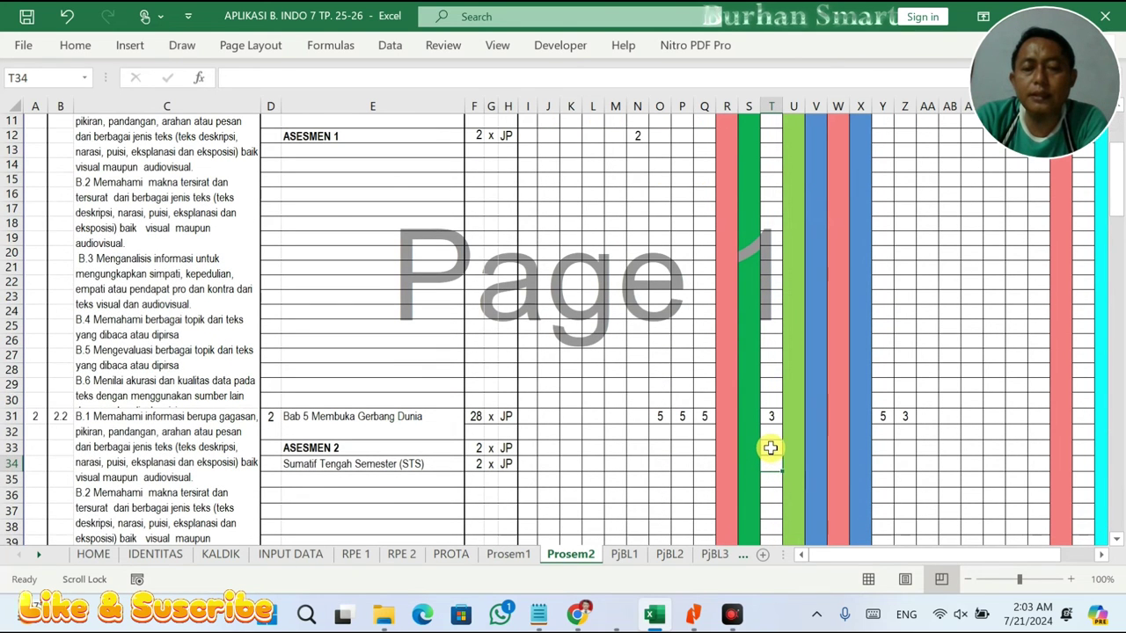
pyautogui.write('2')
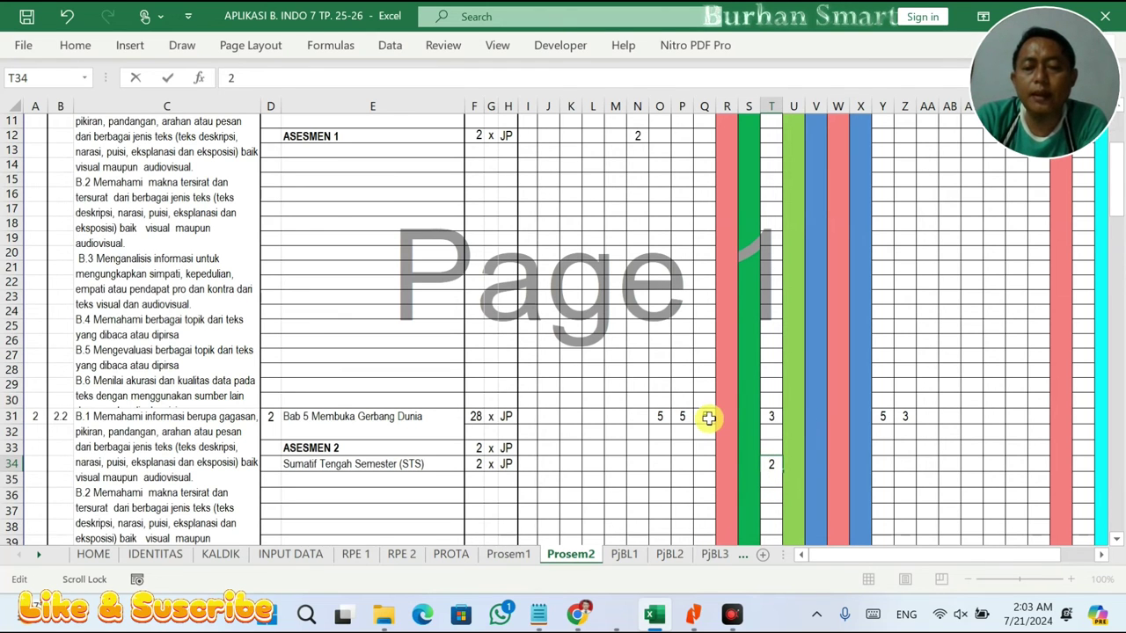
# - Set Bab 5's week 12 hours to 5
pyautogui.click(907, 416)
pyautogui.write('5')
pyautogui.press('Tab')
# - Check Bab 5's weekly entries and the week 10 STS entry against the chapter's allocated hours
pyautogui.click(661, 417)
pyautogui.click(684, 417)
pyautogui.click(708, 416)
pyautogui.click(883, 416)
pyautogui.click(771, 417)
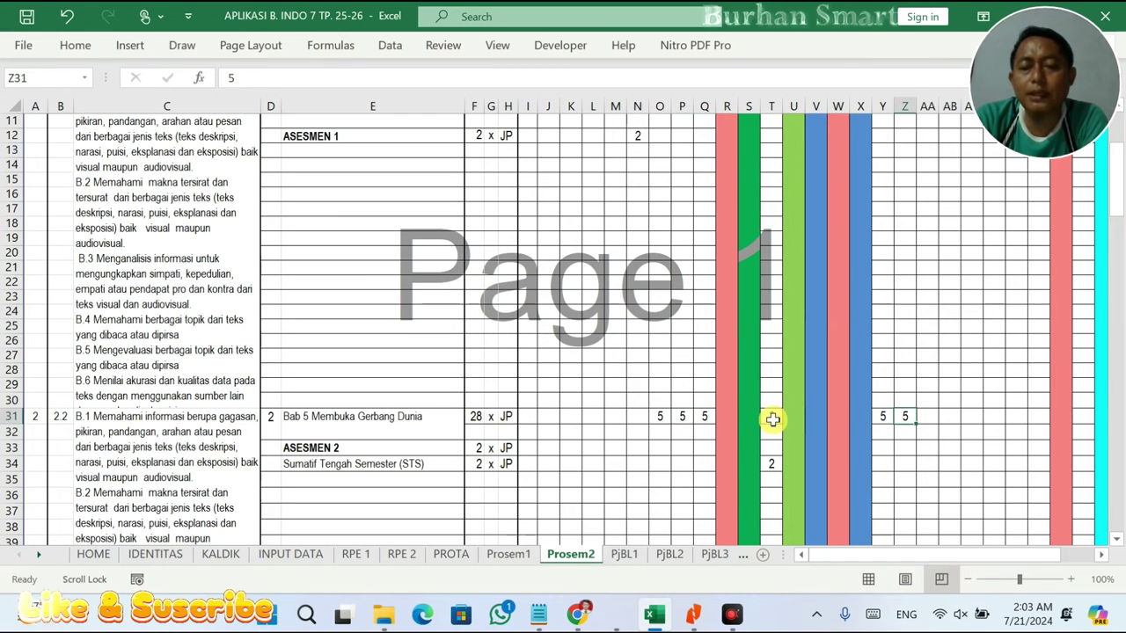
pyautogui.click(483, 418)
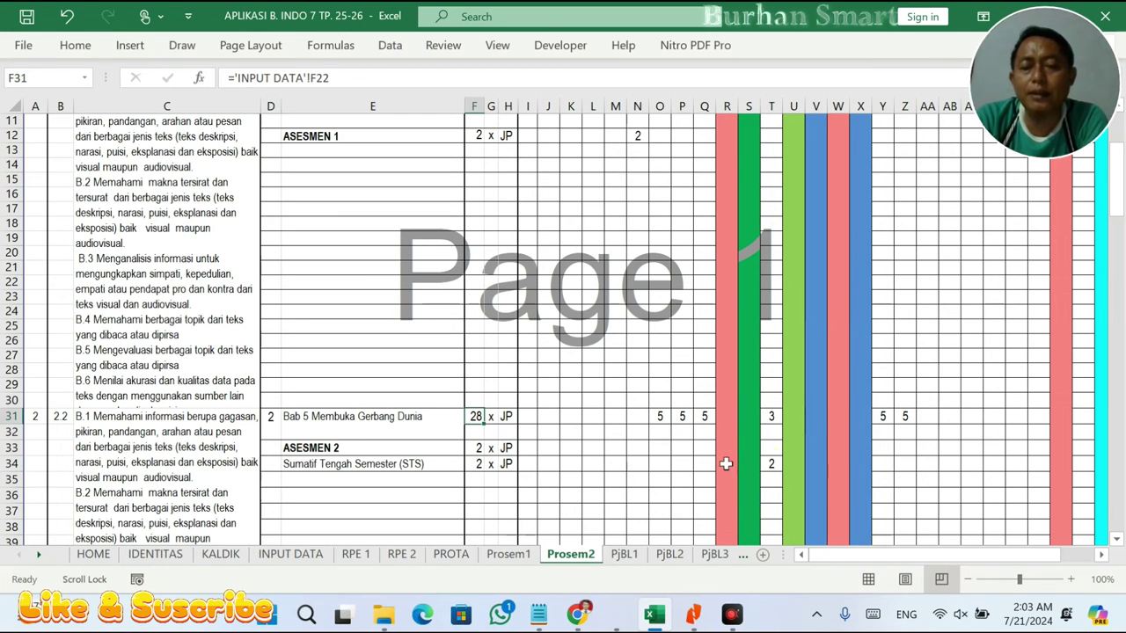
pyautogui.click(771, 416)
pyautogui.click(771, 464)
# - Enter 2 hours for ASESMEN 2 in week 13, following its allocation in row 33
pyautogui.click(336, 466)
pyautogui.moveTo(336, 466); pyautogui.dragTo(514, 450)
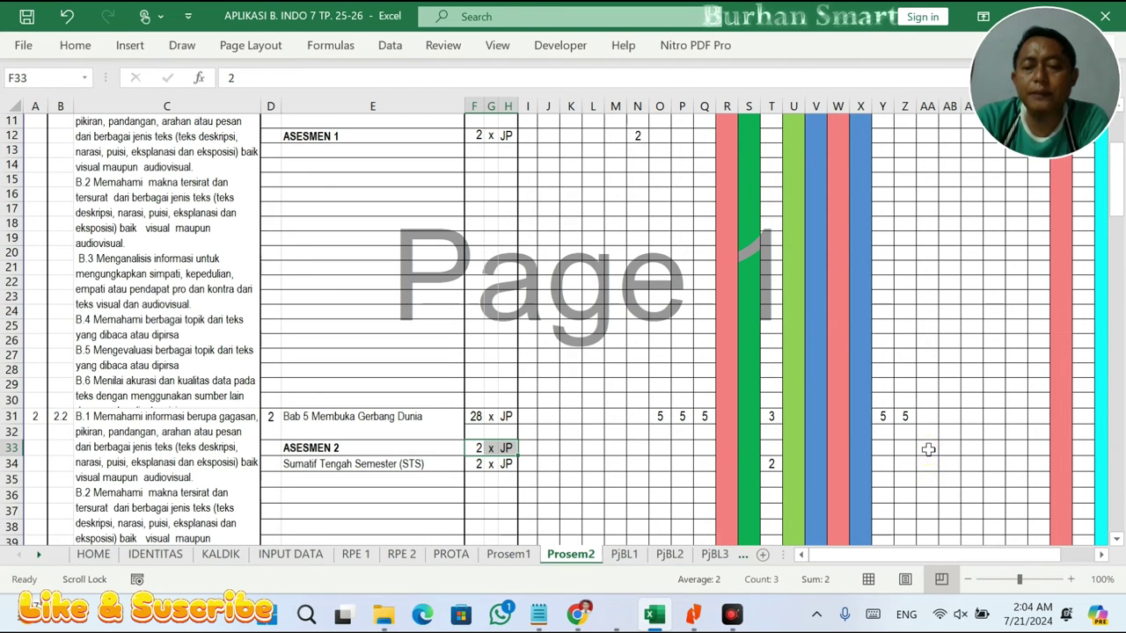
pyautogui.click(928, 450)
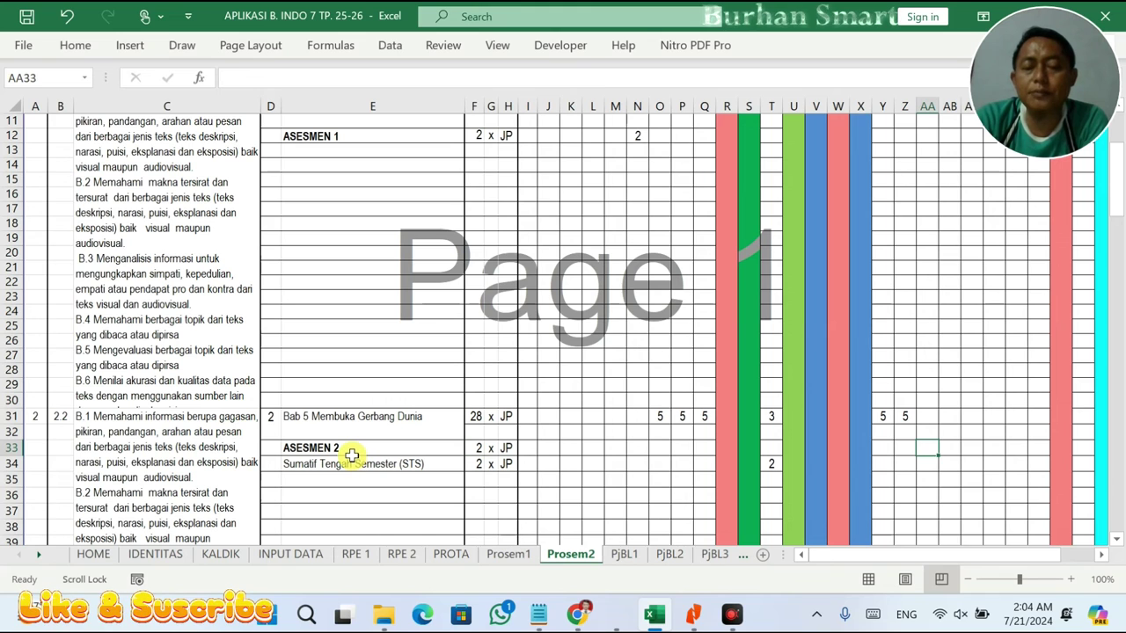
pyautogui.write('2')
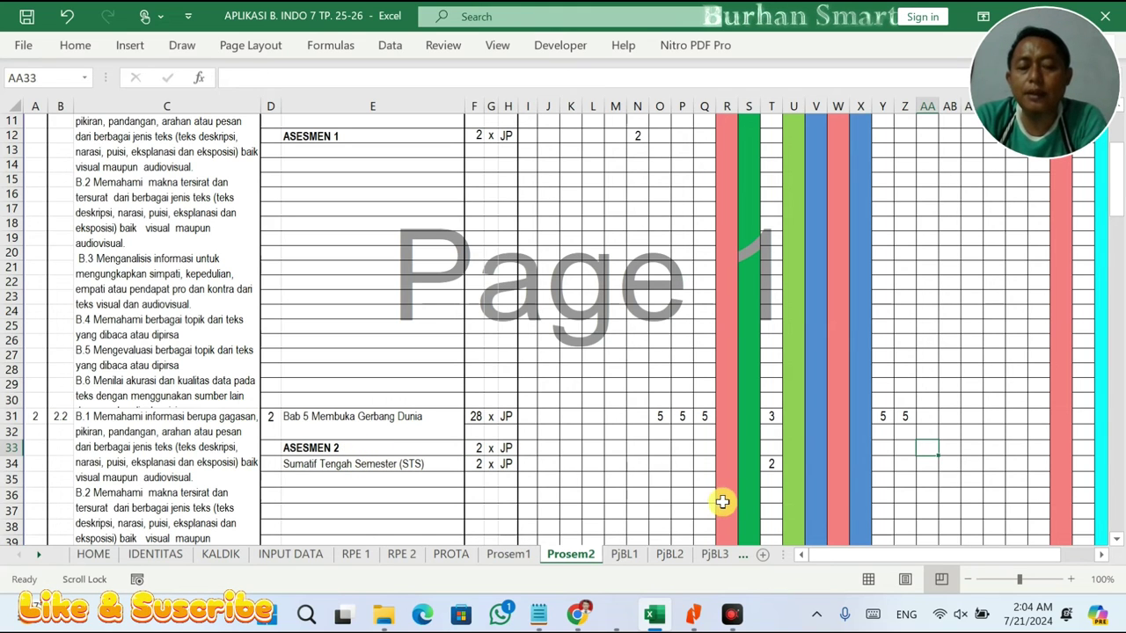
pyautogui.click(974, 507)
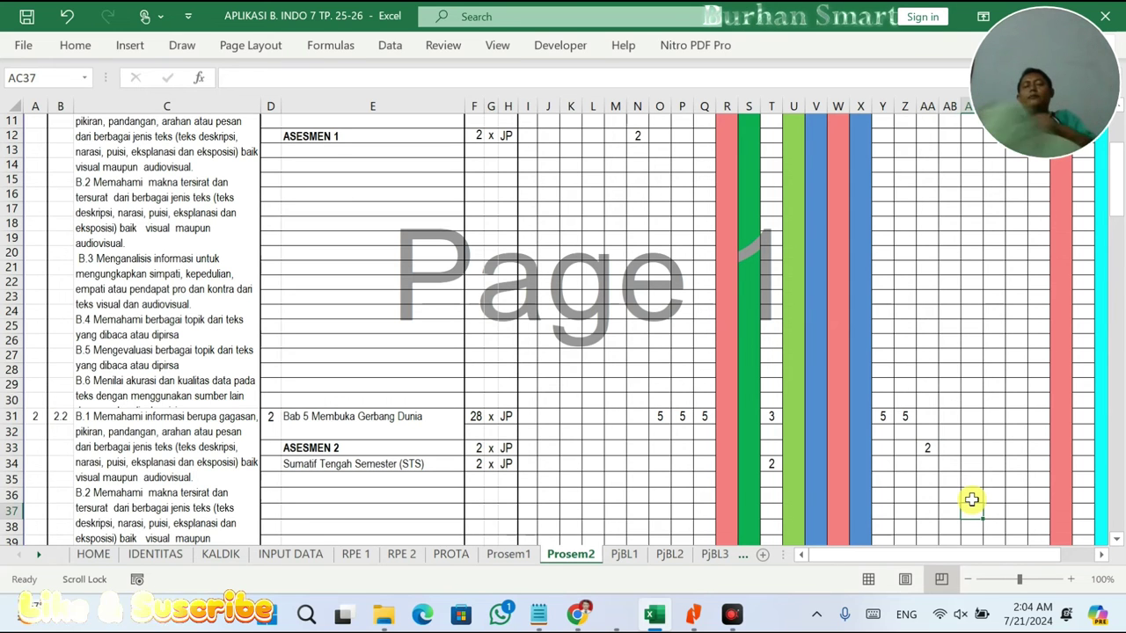
pyautogui.scroll(-2, 971, 500)
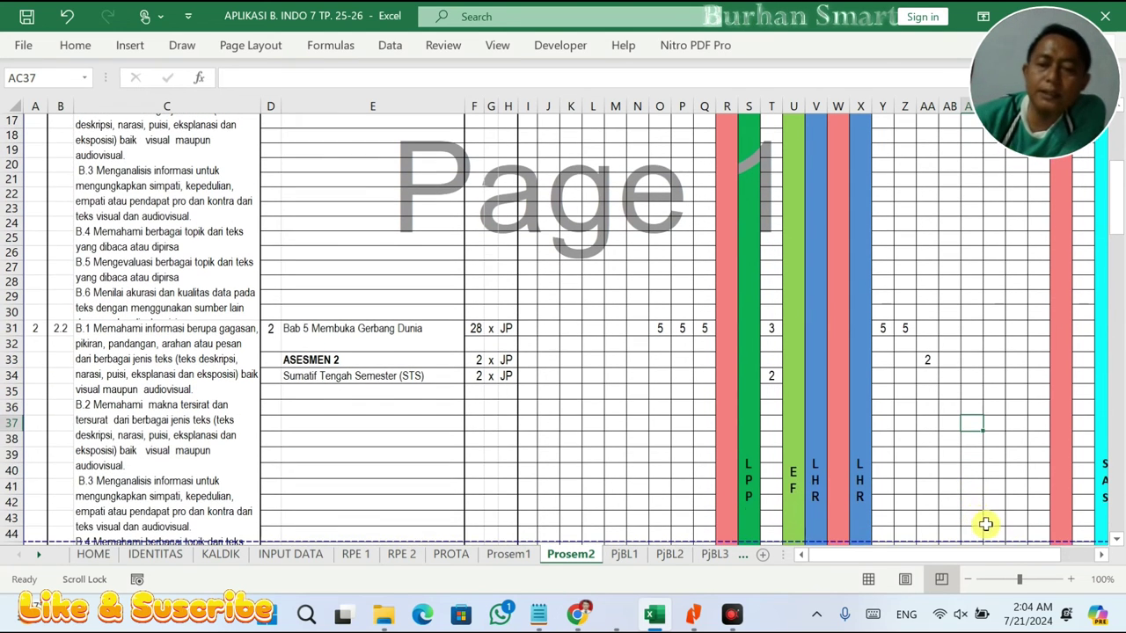
# - Enter 3 hours for Bab 6 Sampaikan Melalui Surat in week 13, the same week as ASESMEN 2
pyautogui.scroll(-5, 923, 405)
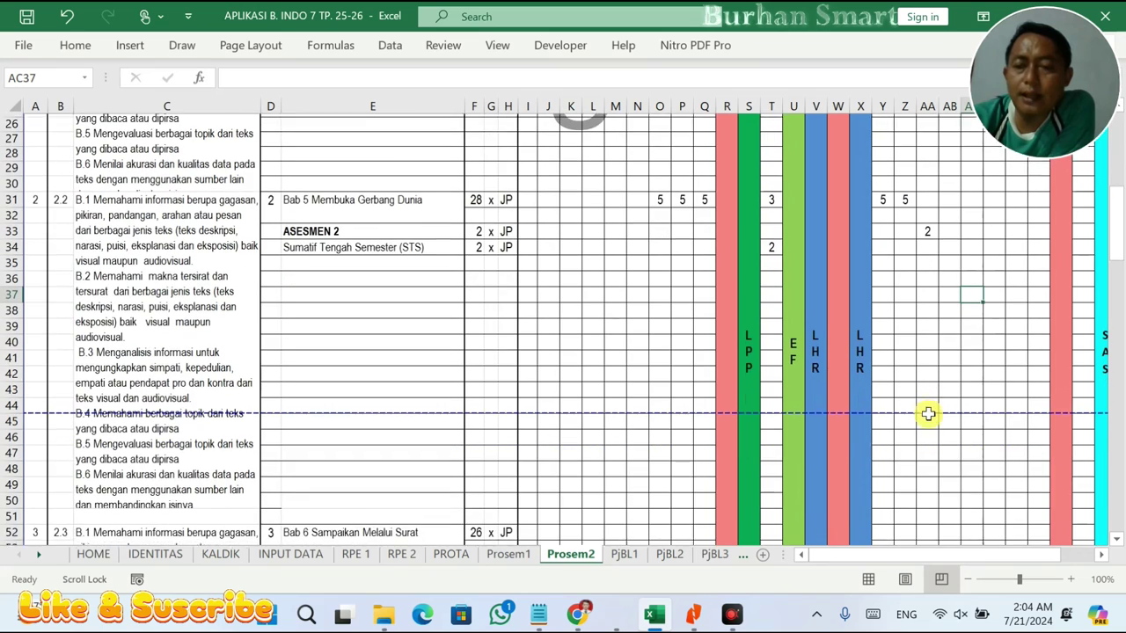
pyautogui.click(928, 139)
pyautogui.scroll(2, 937, 170)
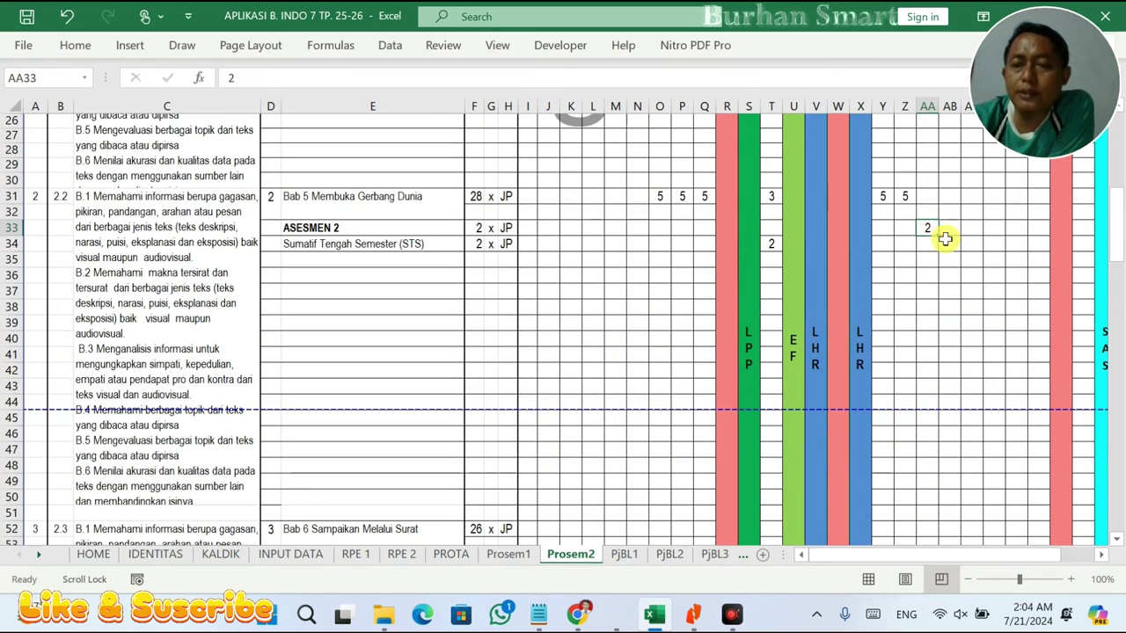
pyautogui.moveTo(929, 229); pyautogui.dragTo(936, 489)
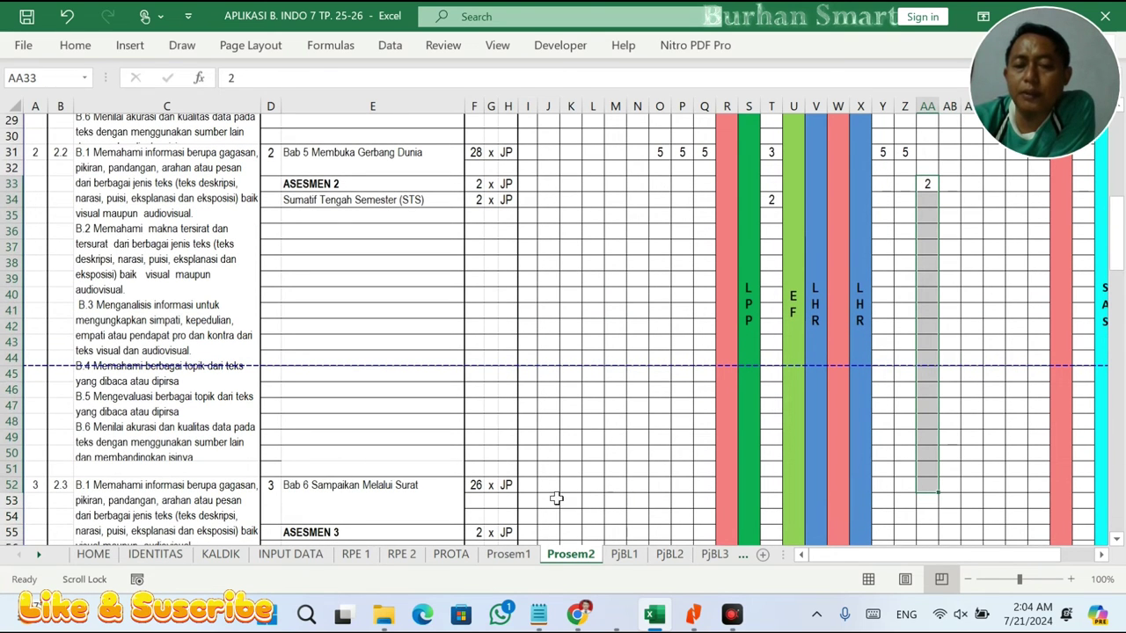
pyautogui.click(927, 483)
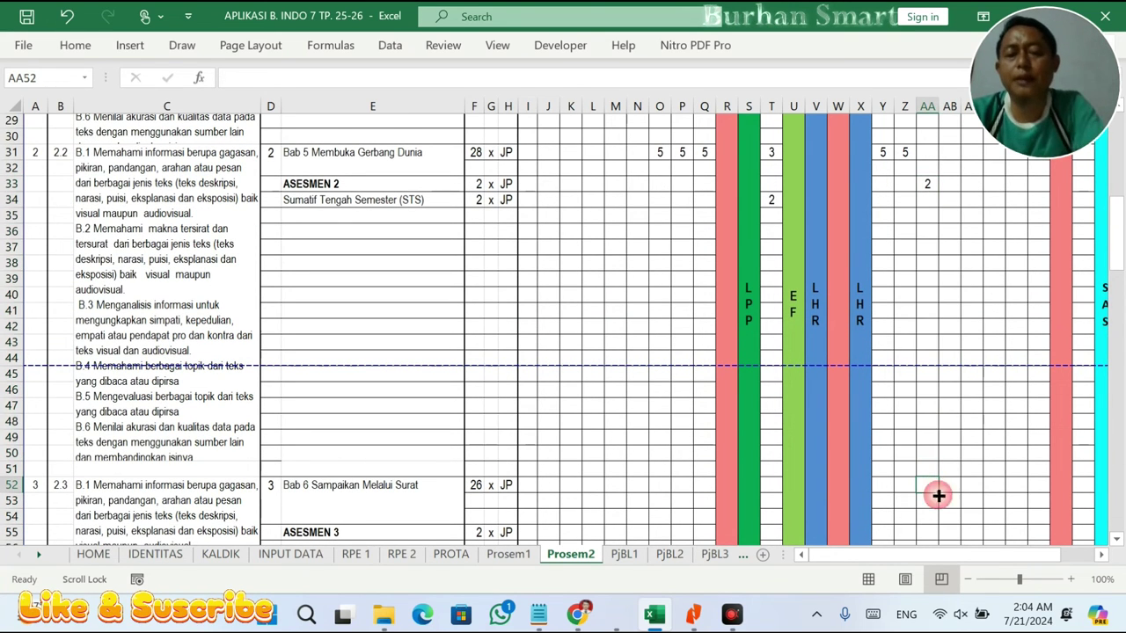
pyautogui.write('3')
pyautogui.click(933, 200)
pyautogui.click(932, 181)
pyautogui.click(931, 471)
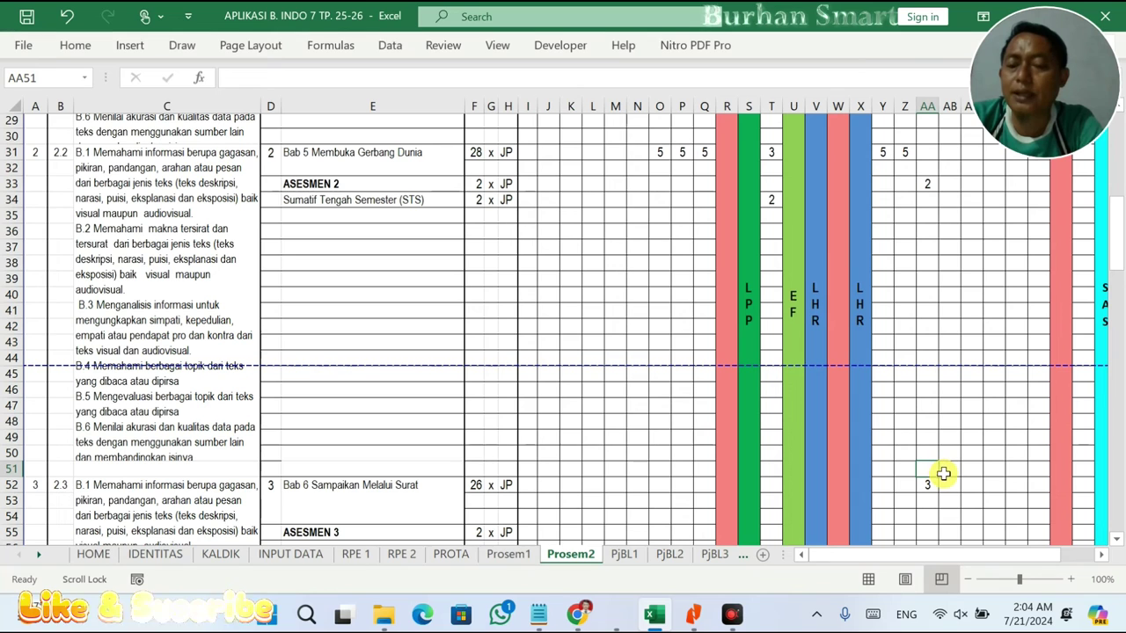
# - Enter 5 hours for Bab 6 in each of weeks 14 to 17 in row 52
pyautogui.click(952, 484)
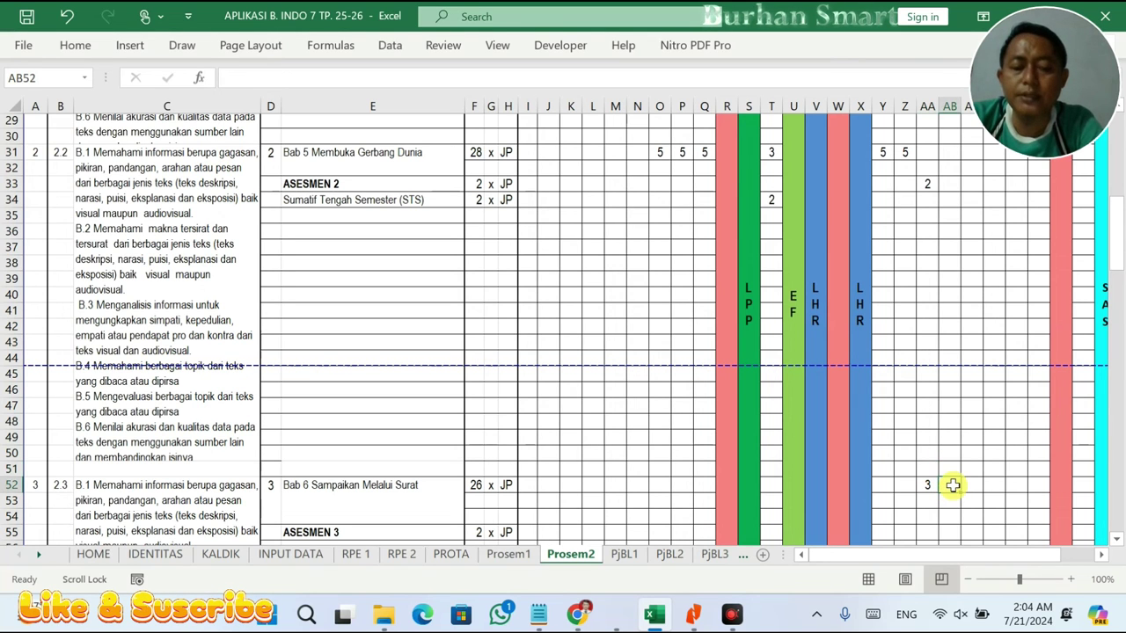
pyautogui.write('5')
pyautogui.click(975, 484)
pyautogui.write('5')
pyautogui.click(992, 484)
pyautogui.write('5')
pyautogui.click(1013, 484)
pyautogui.write('5')
pyautogui.press('Return')
# - Check Bab 6's weekly hours against its allocation and enter 3 hours in week 18
pyautogui.moveTo(952, 485); pyautogui.dragTo(1020, 485)
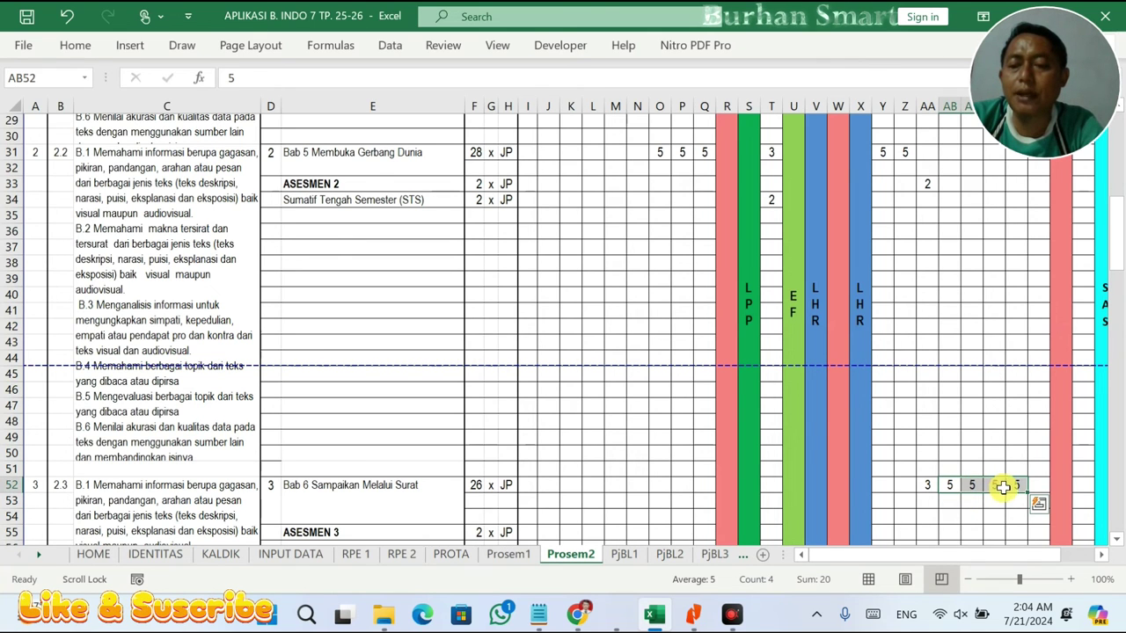
pyautogui.click(928, 491)
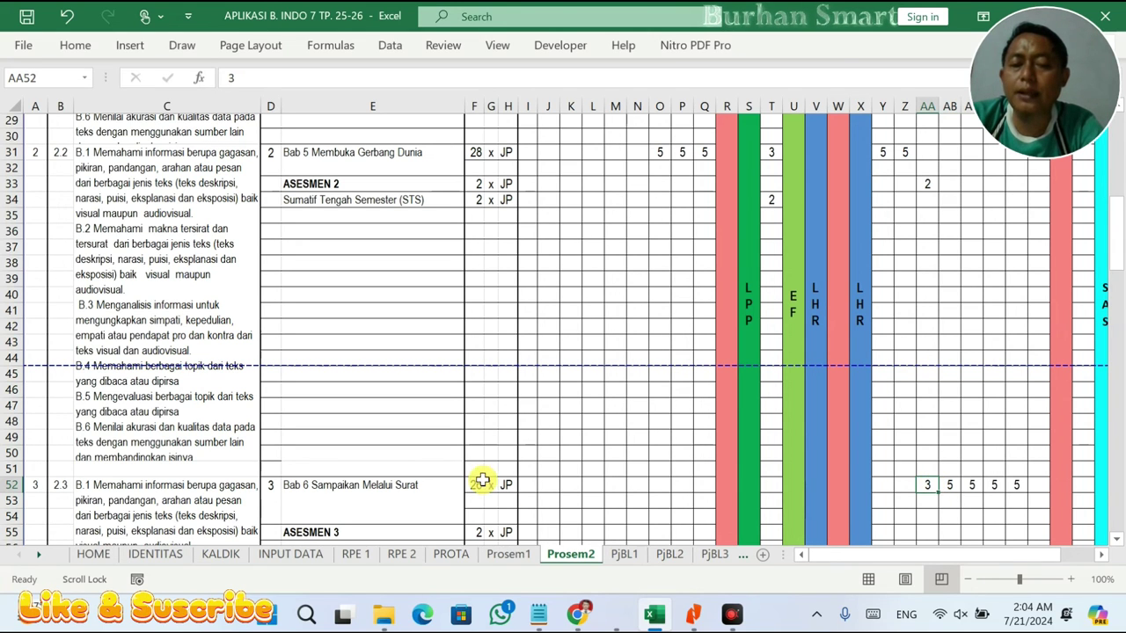
pyautogui.click(1038, 483)
pyautogui.write('3')
pyautogui.click(1004, 443)
# - Enter 2 hours for ASESMEN 3 in week 18, following its allocation in row 55
pyautogui.scroll(-2, 1004, 447)
pyautogui.moveTo(480, 440); pyautogui.dragTo(520, 438)
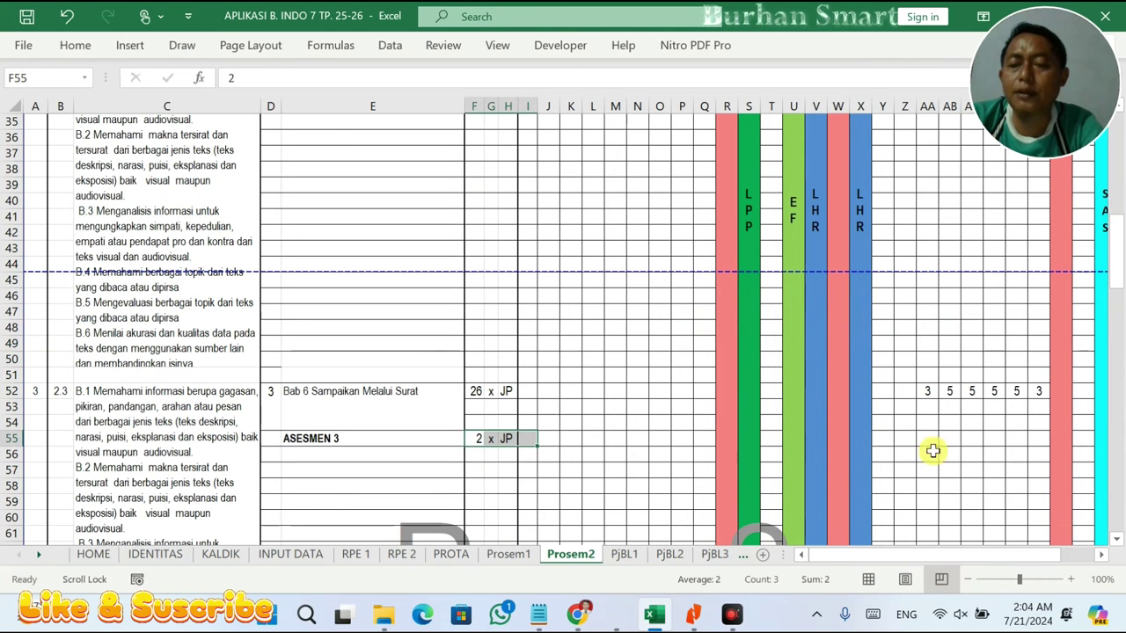
pyautogui.click(1034, 444)
pyautogui.write('2')
pyautogui.click(951, 501)
# - Compare the week 19 column in Prosem2 with the effective week count in RPE 2 and the semester 2 calendar in KALDIK
pyautogui.click(1085, 435)
pyautogui.scroll(10, 1080, 420)
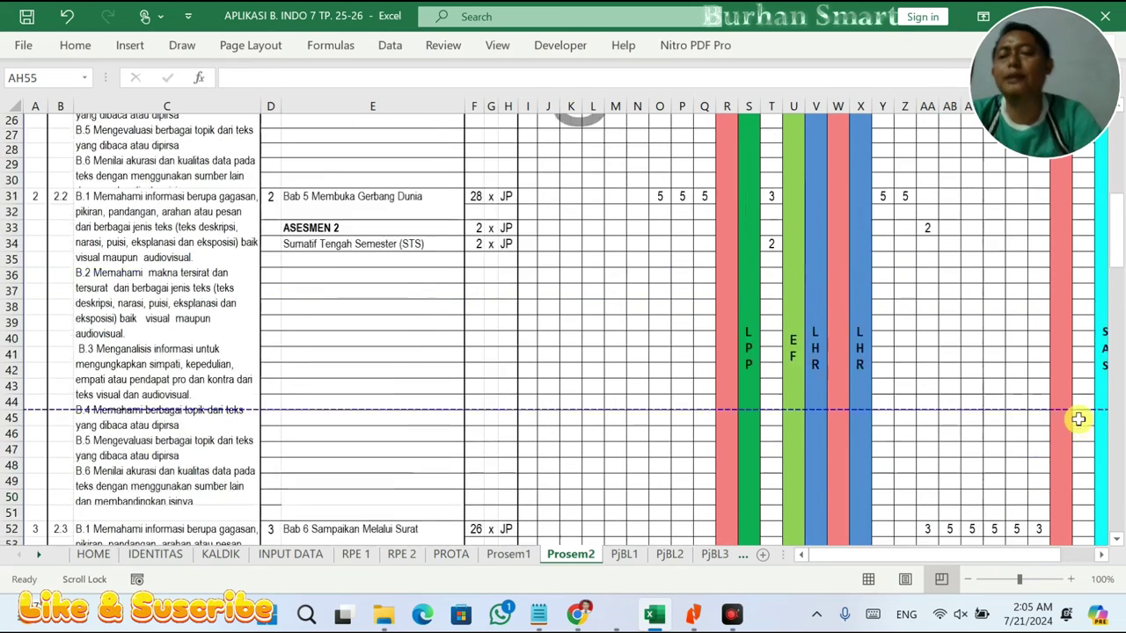
pyautogui.scroll(2, 1080, 418)
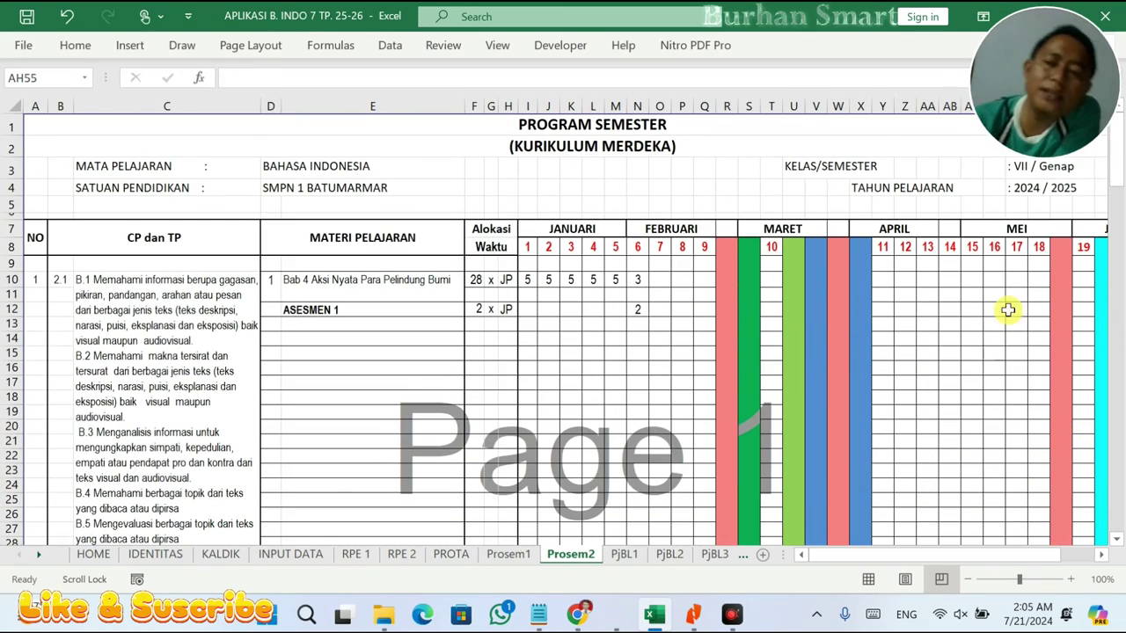
pyautogui.click(1085, 248)
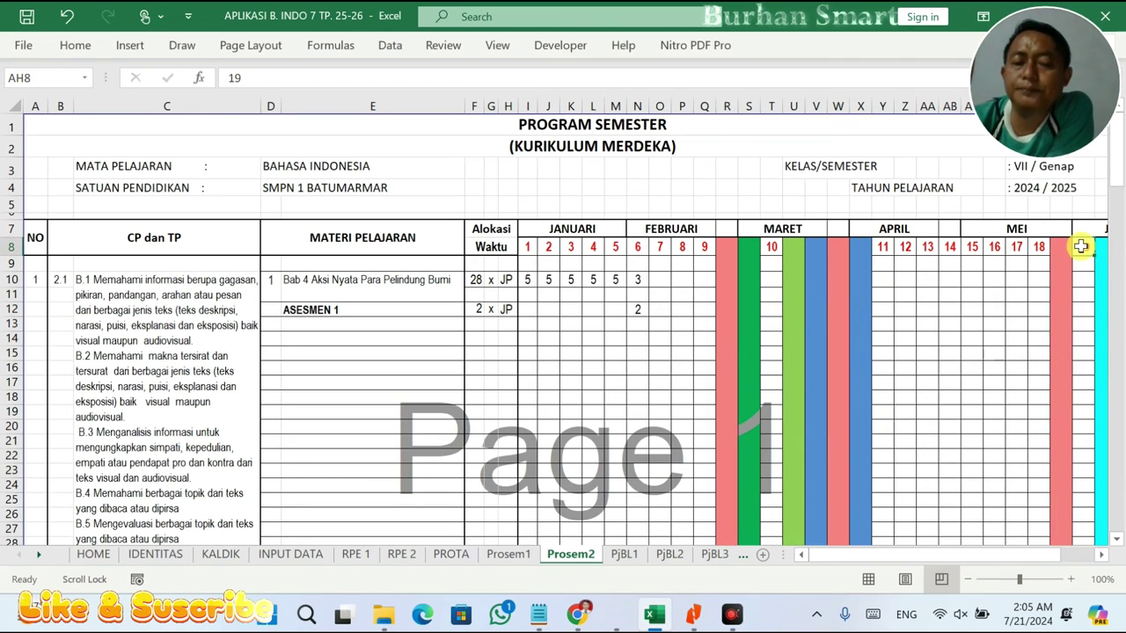
pyautogui.click(403, 555)
pyautogui.click(451, 417)
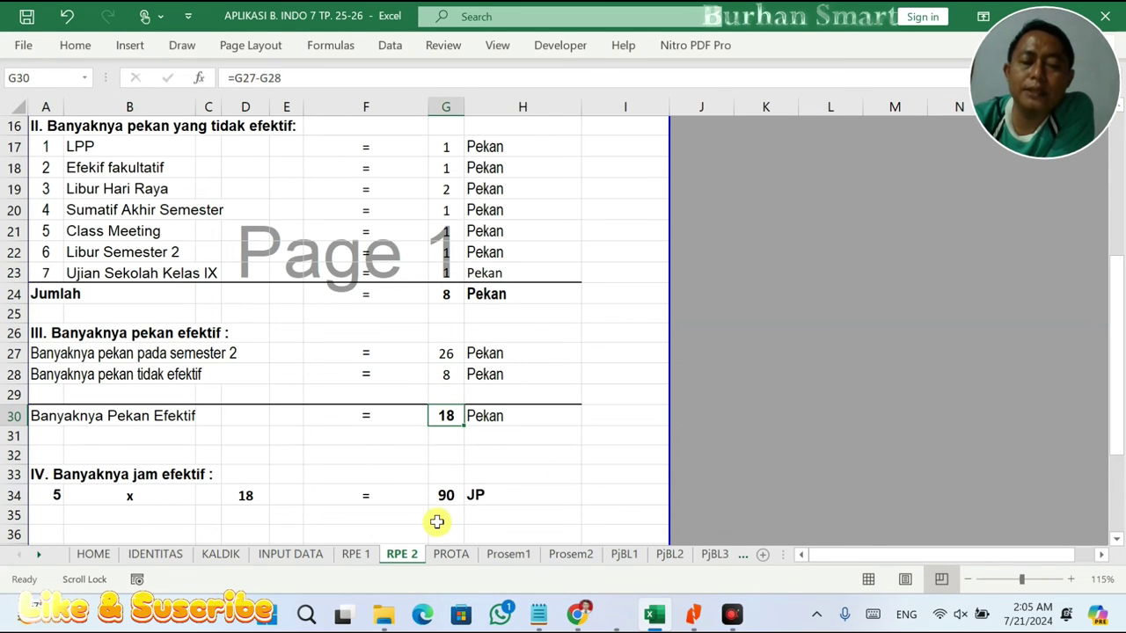
pyautogui.click(218, 556)
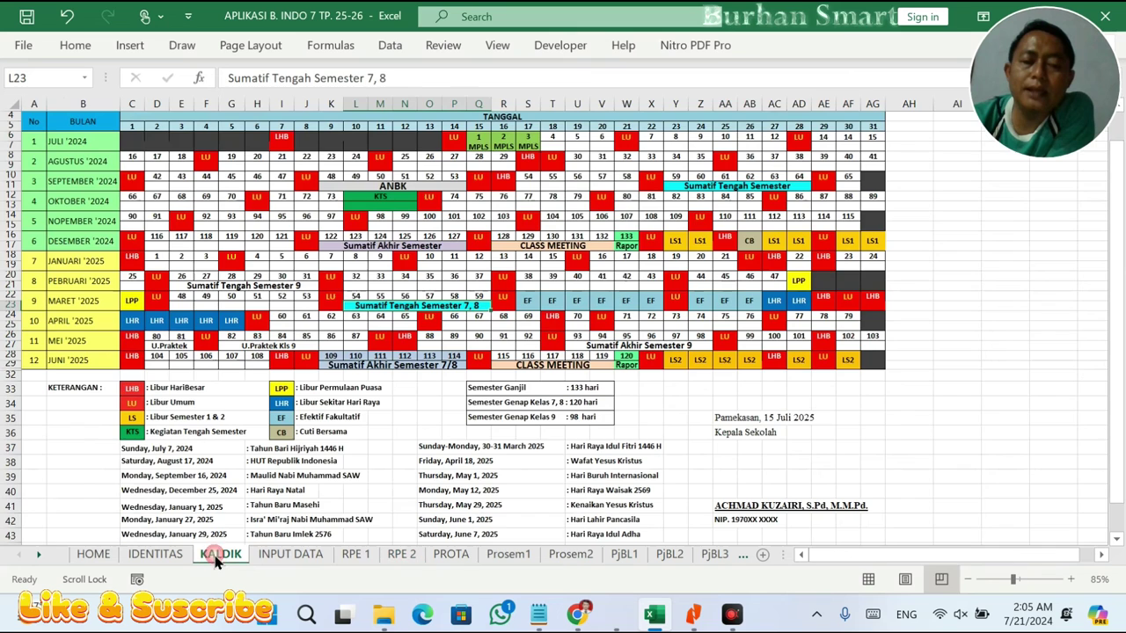
pyautogui.click(403, 554)
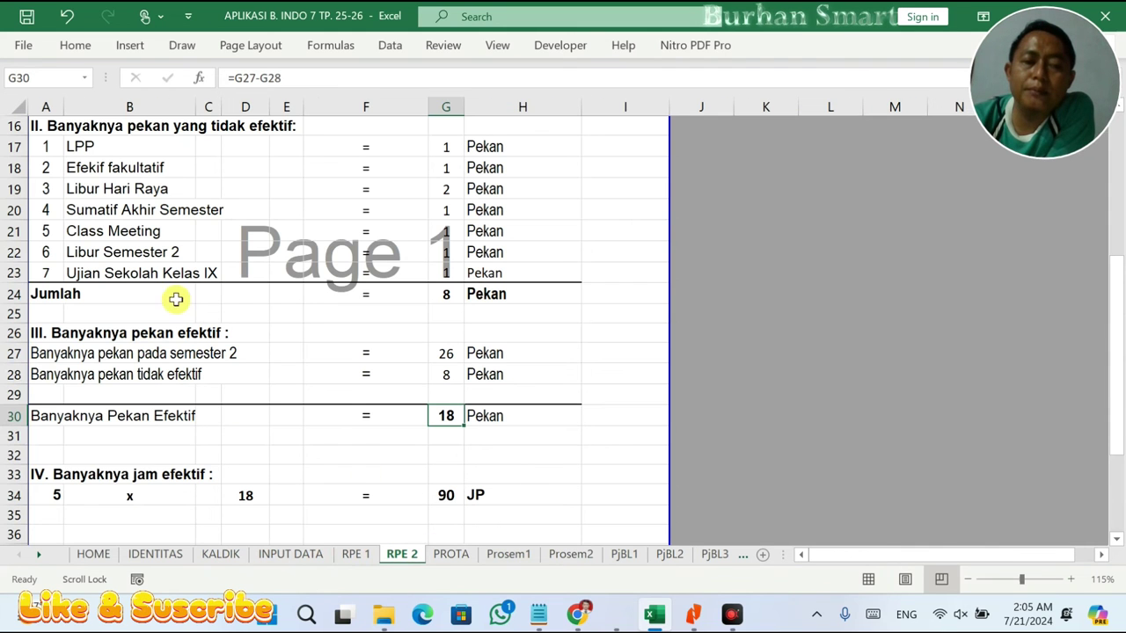